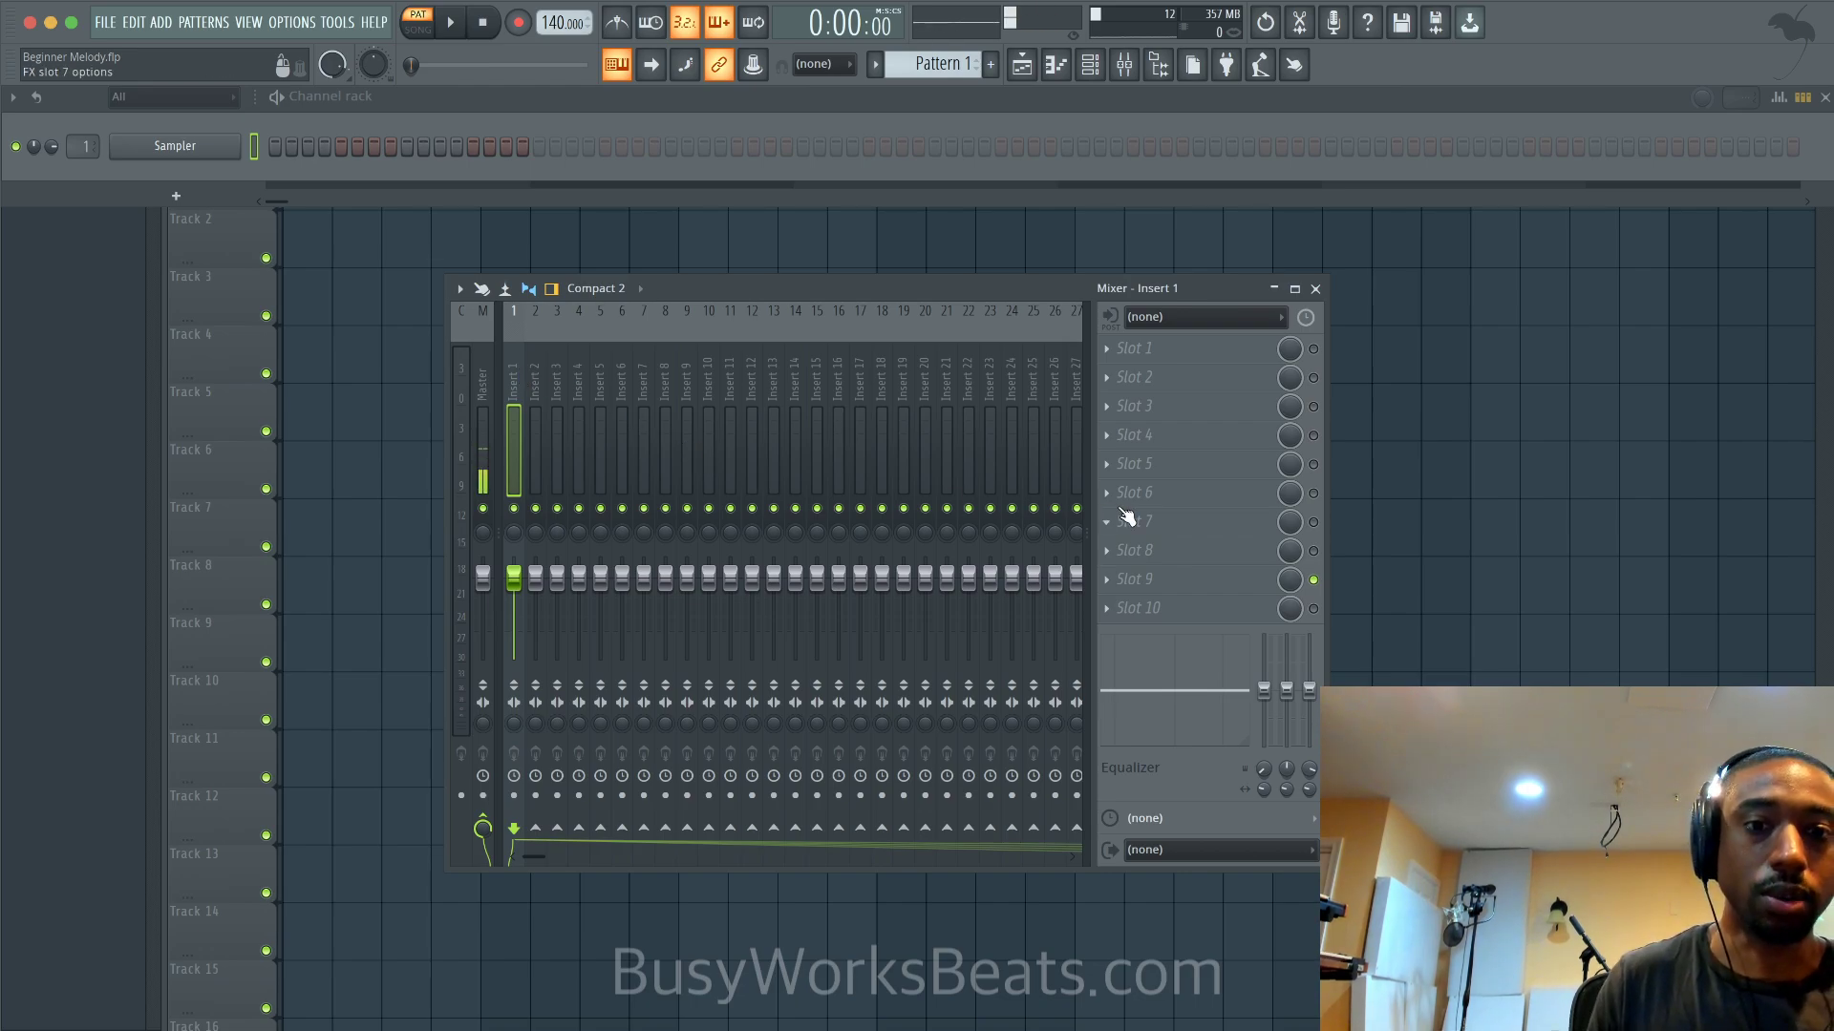
# Turn off solo on effect slot 9 so every effect slot on mixer Insert 1 is enabled
pyautogui.rightClick(1323, 580)
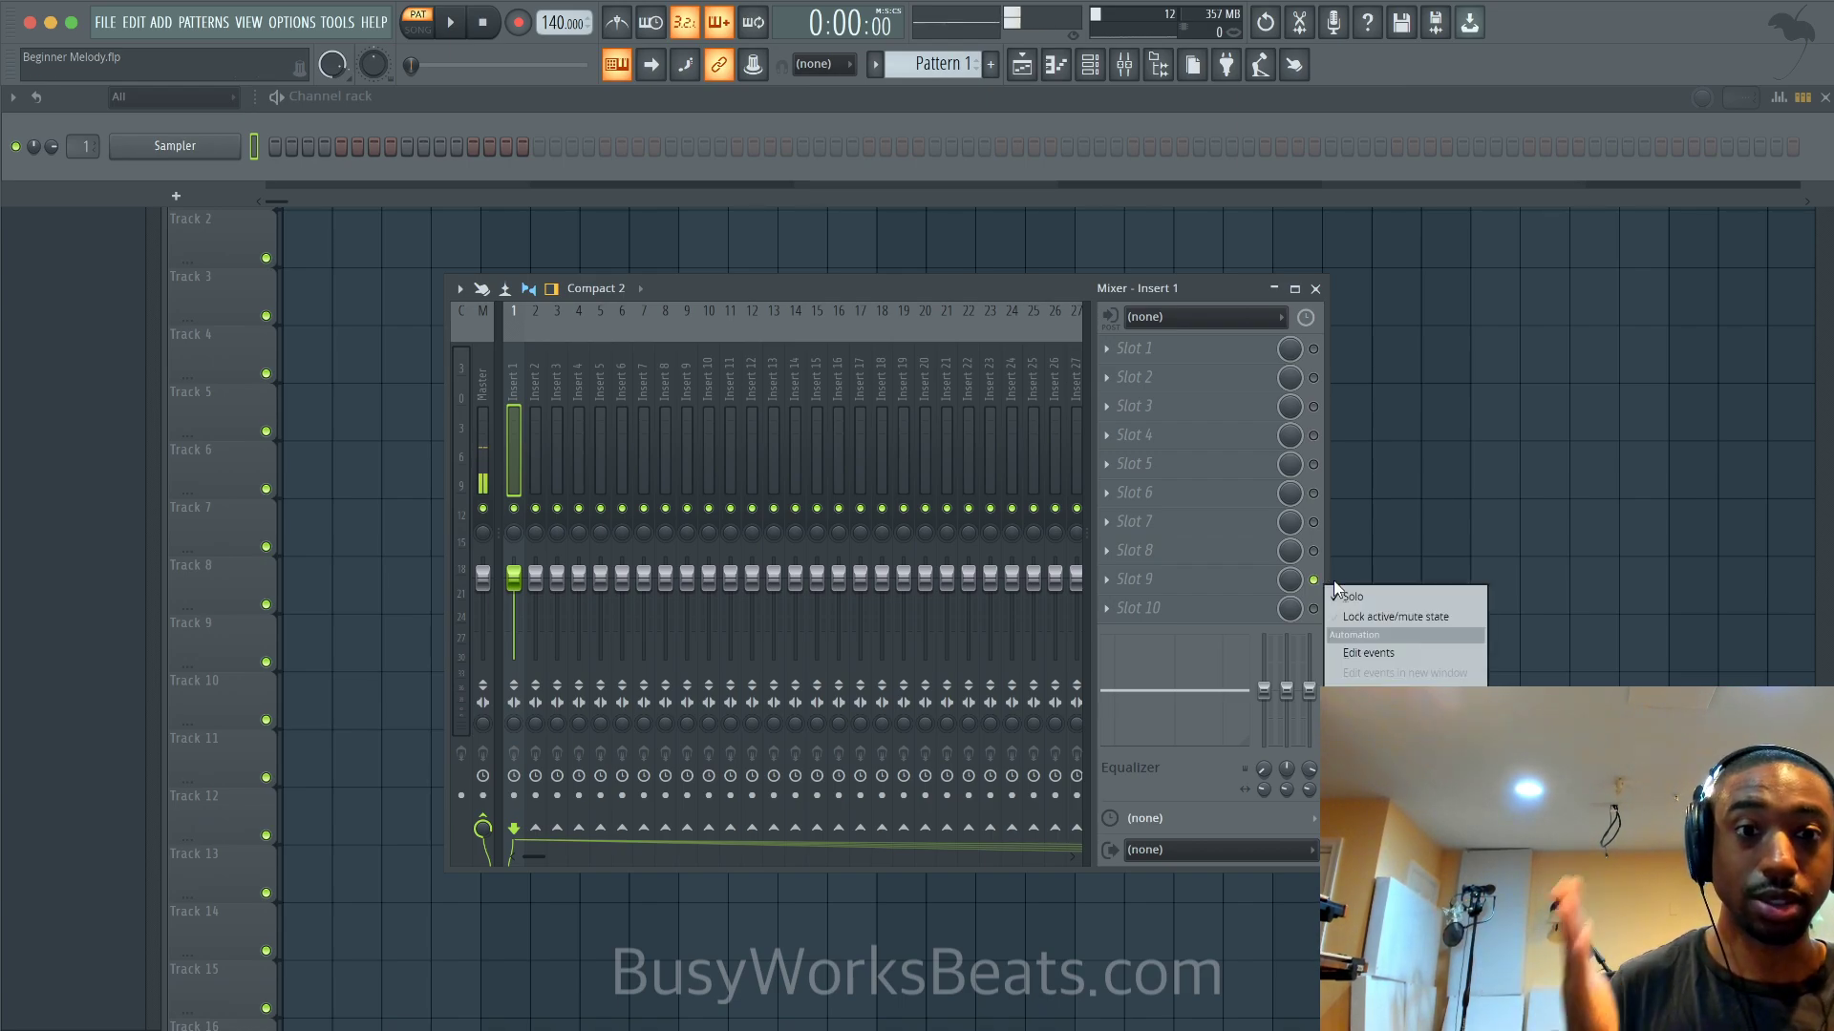
pyautogui.click(1343, 592)
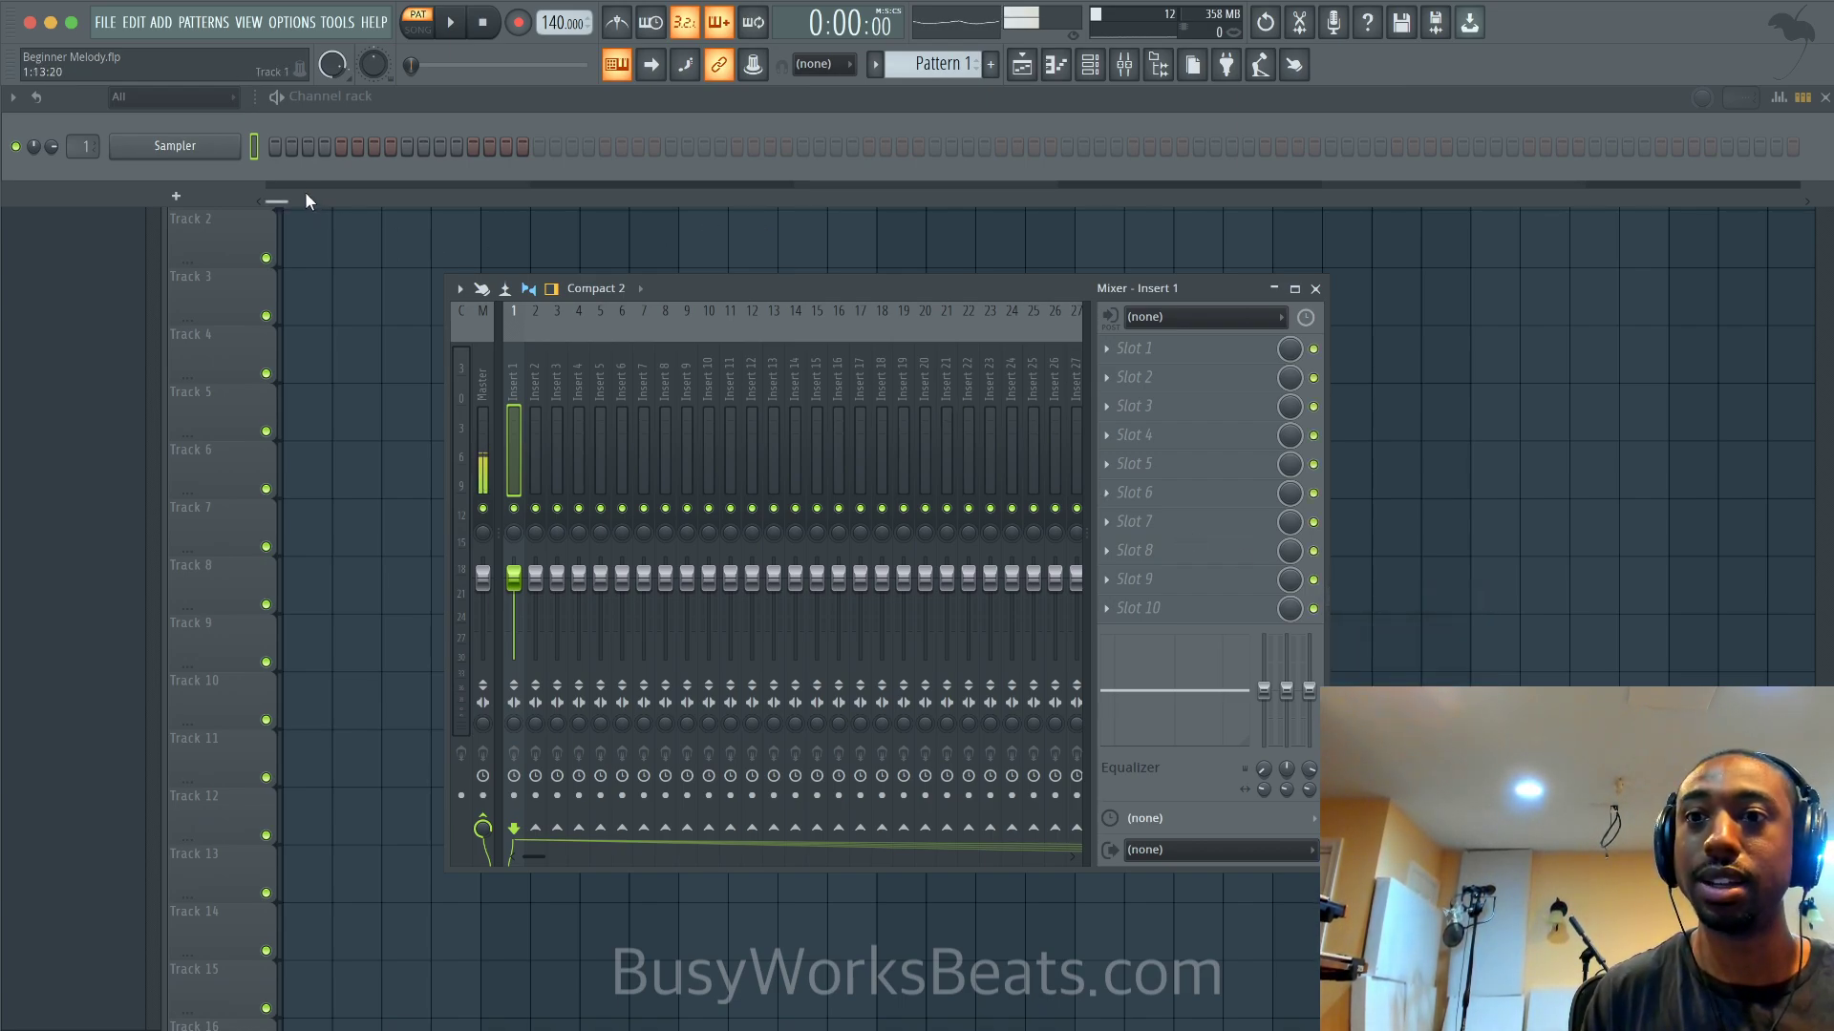
# Replace the Sampler channel in the channel rack with the FL Keys instrument
pyautogui.click(271, 174)
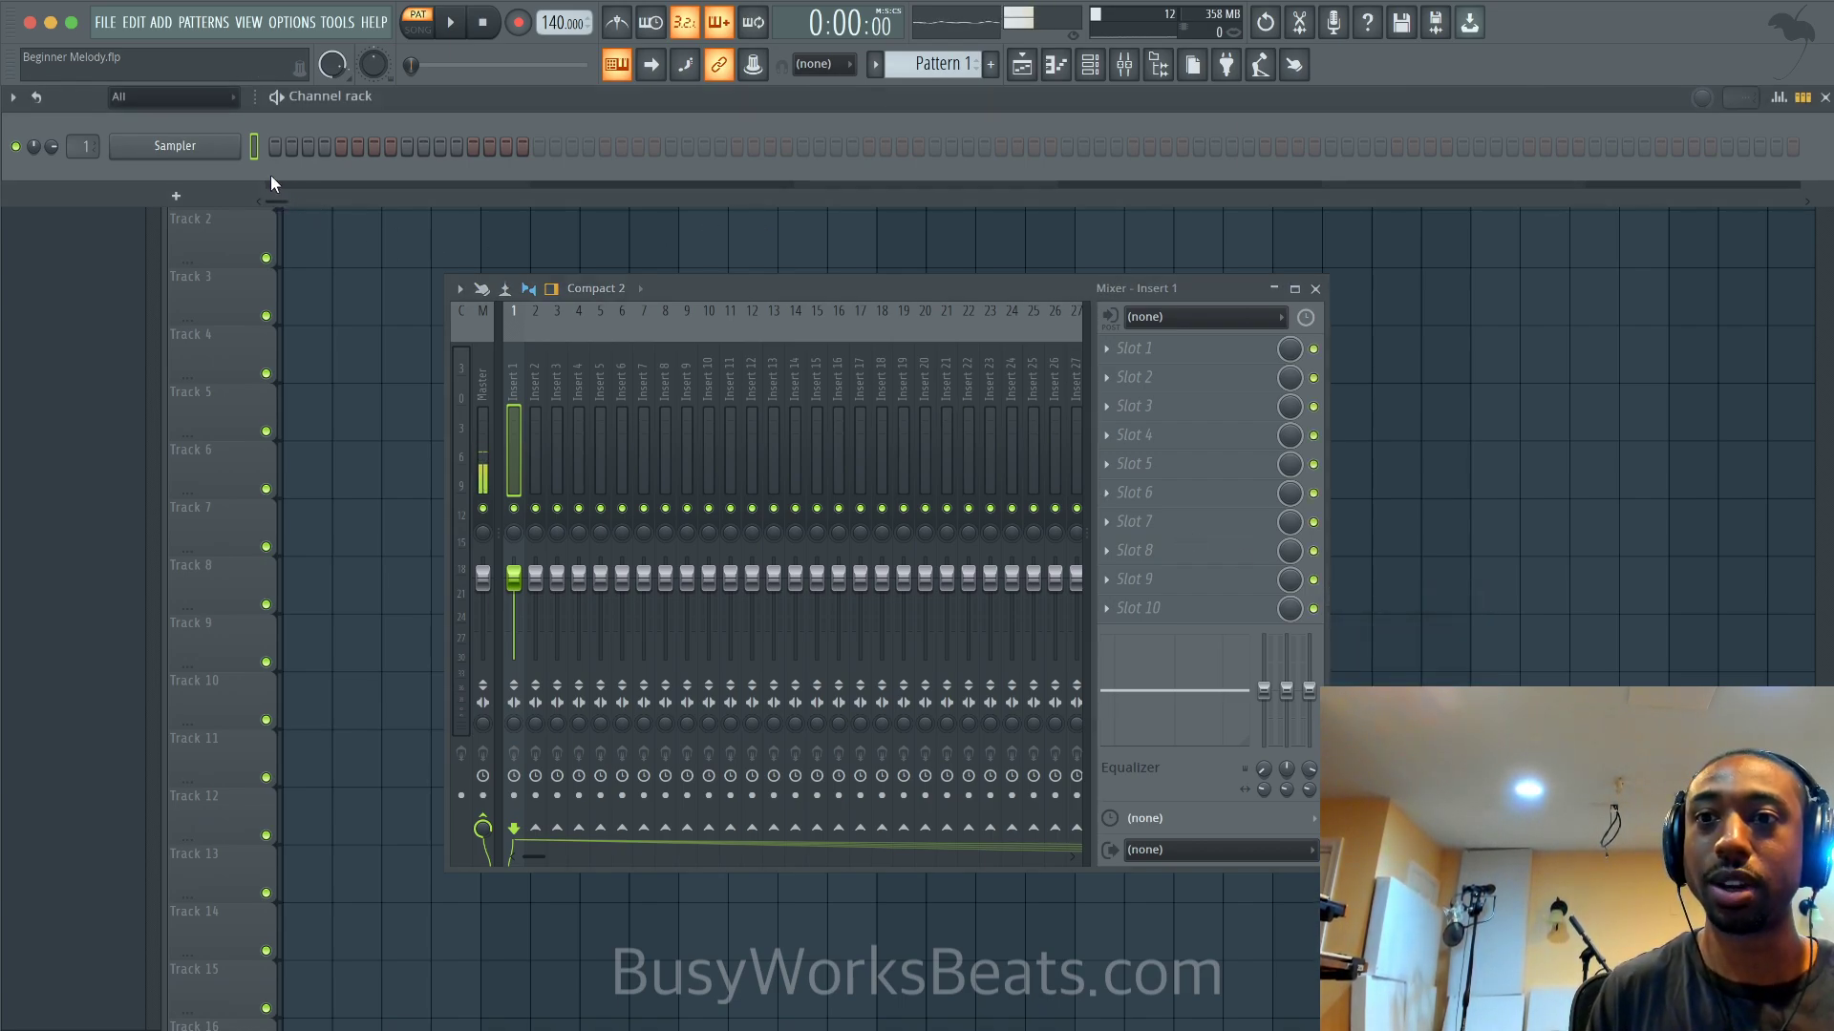
pyautogui.rightClick(183, 147)
pyautogui.moveTo(295, 328)
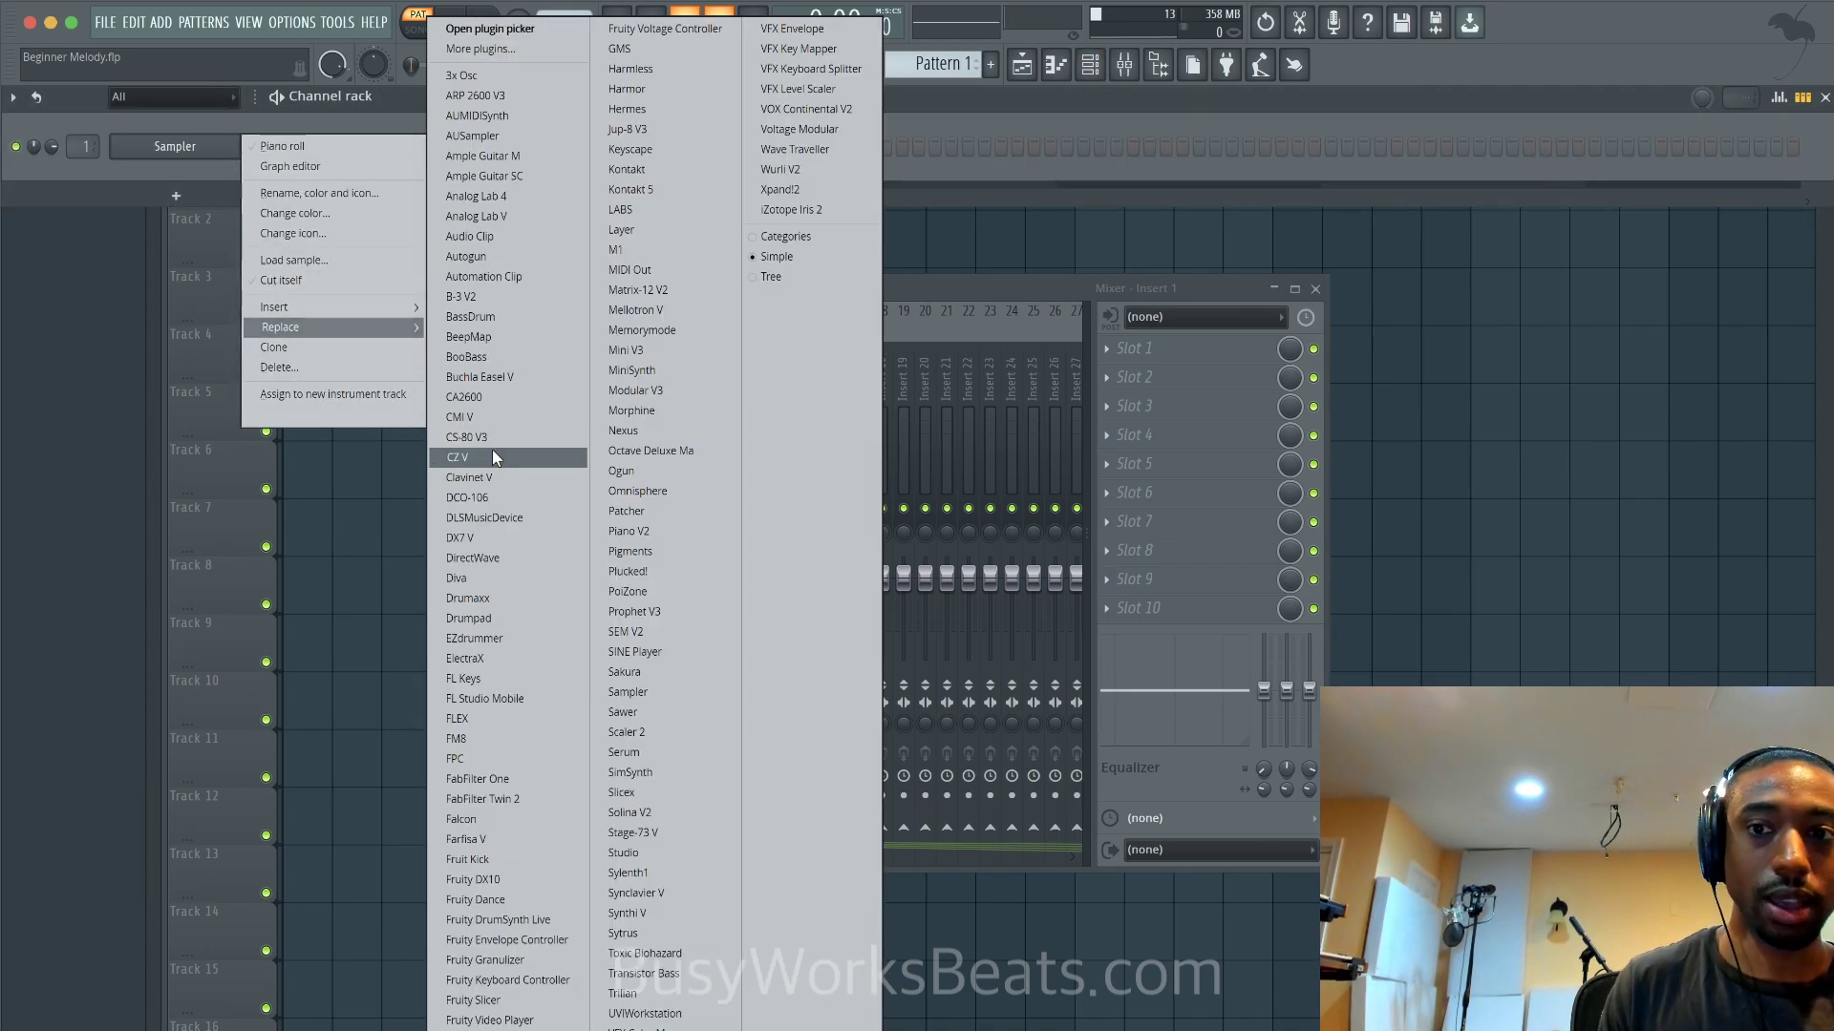
pyautogui.click(491, 676)
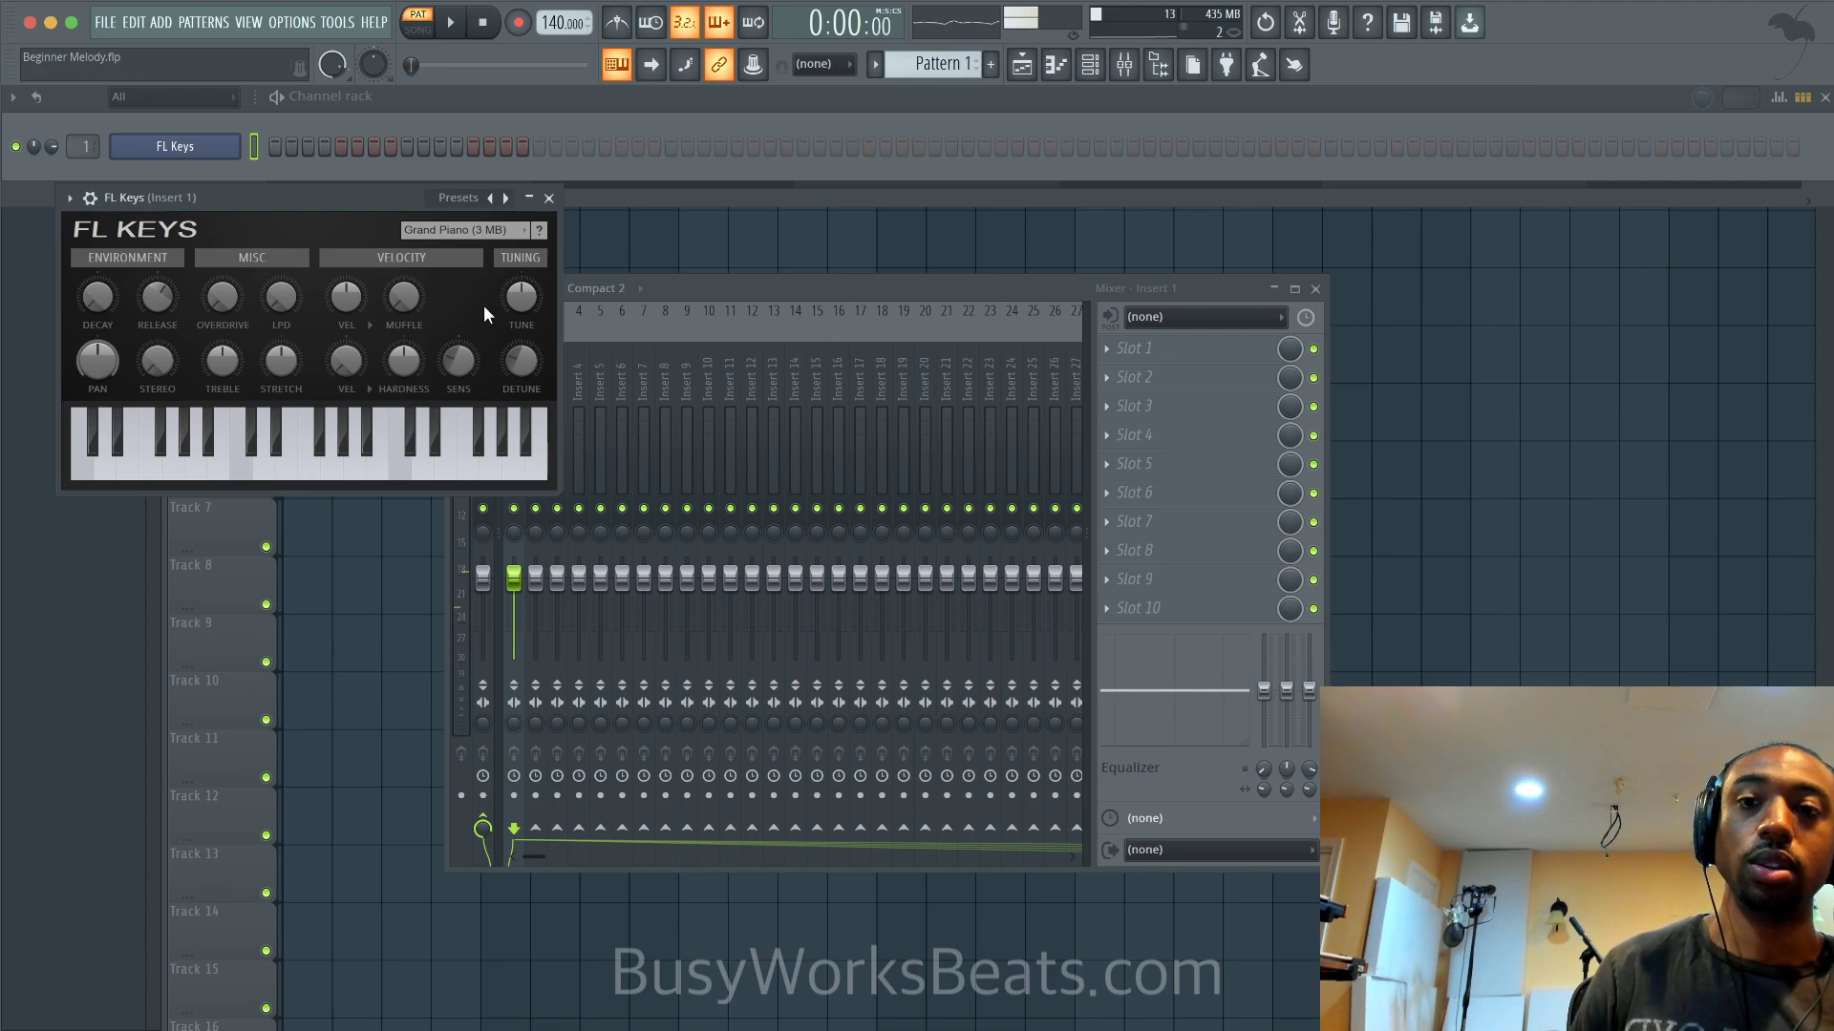
# Close the FL Keys plugin window and open that channel's piano roll
pyautogui.click(549, 199)
pyautogui.rightClick(231, 143)
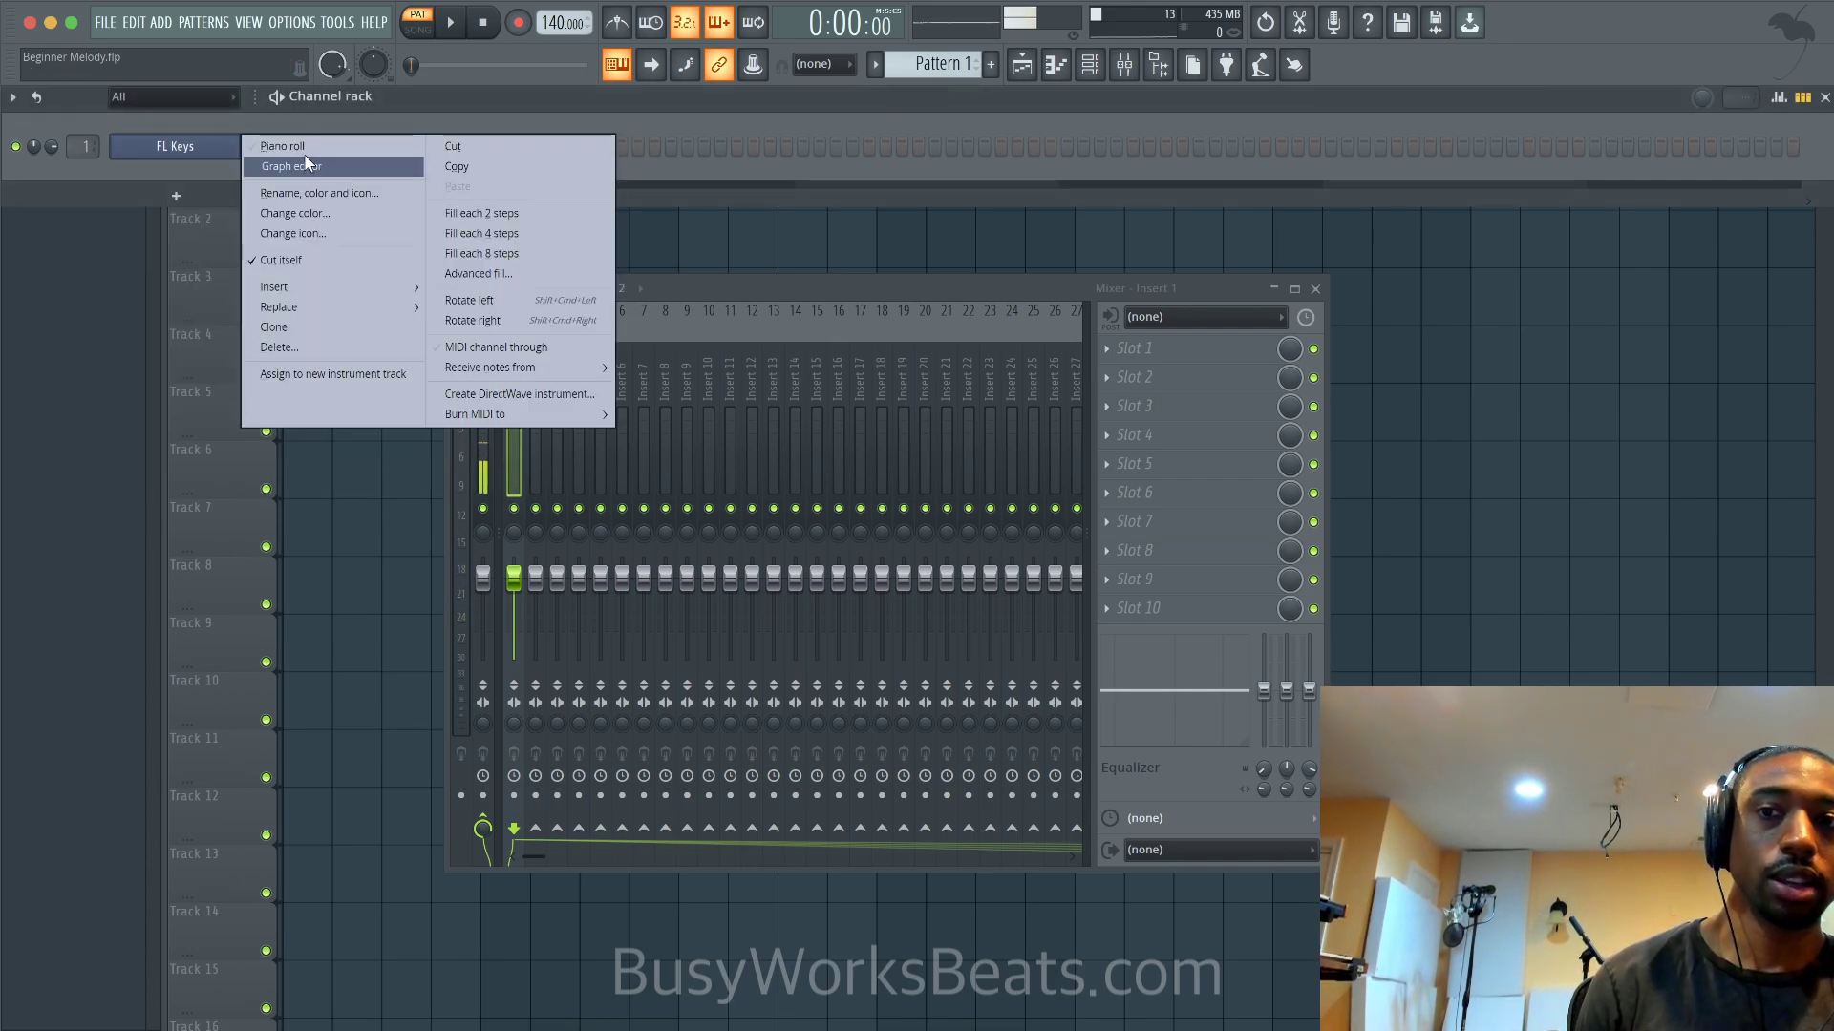
pyautogui.click(303, 147)
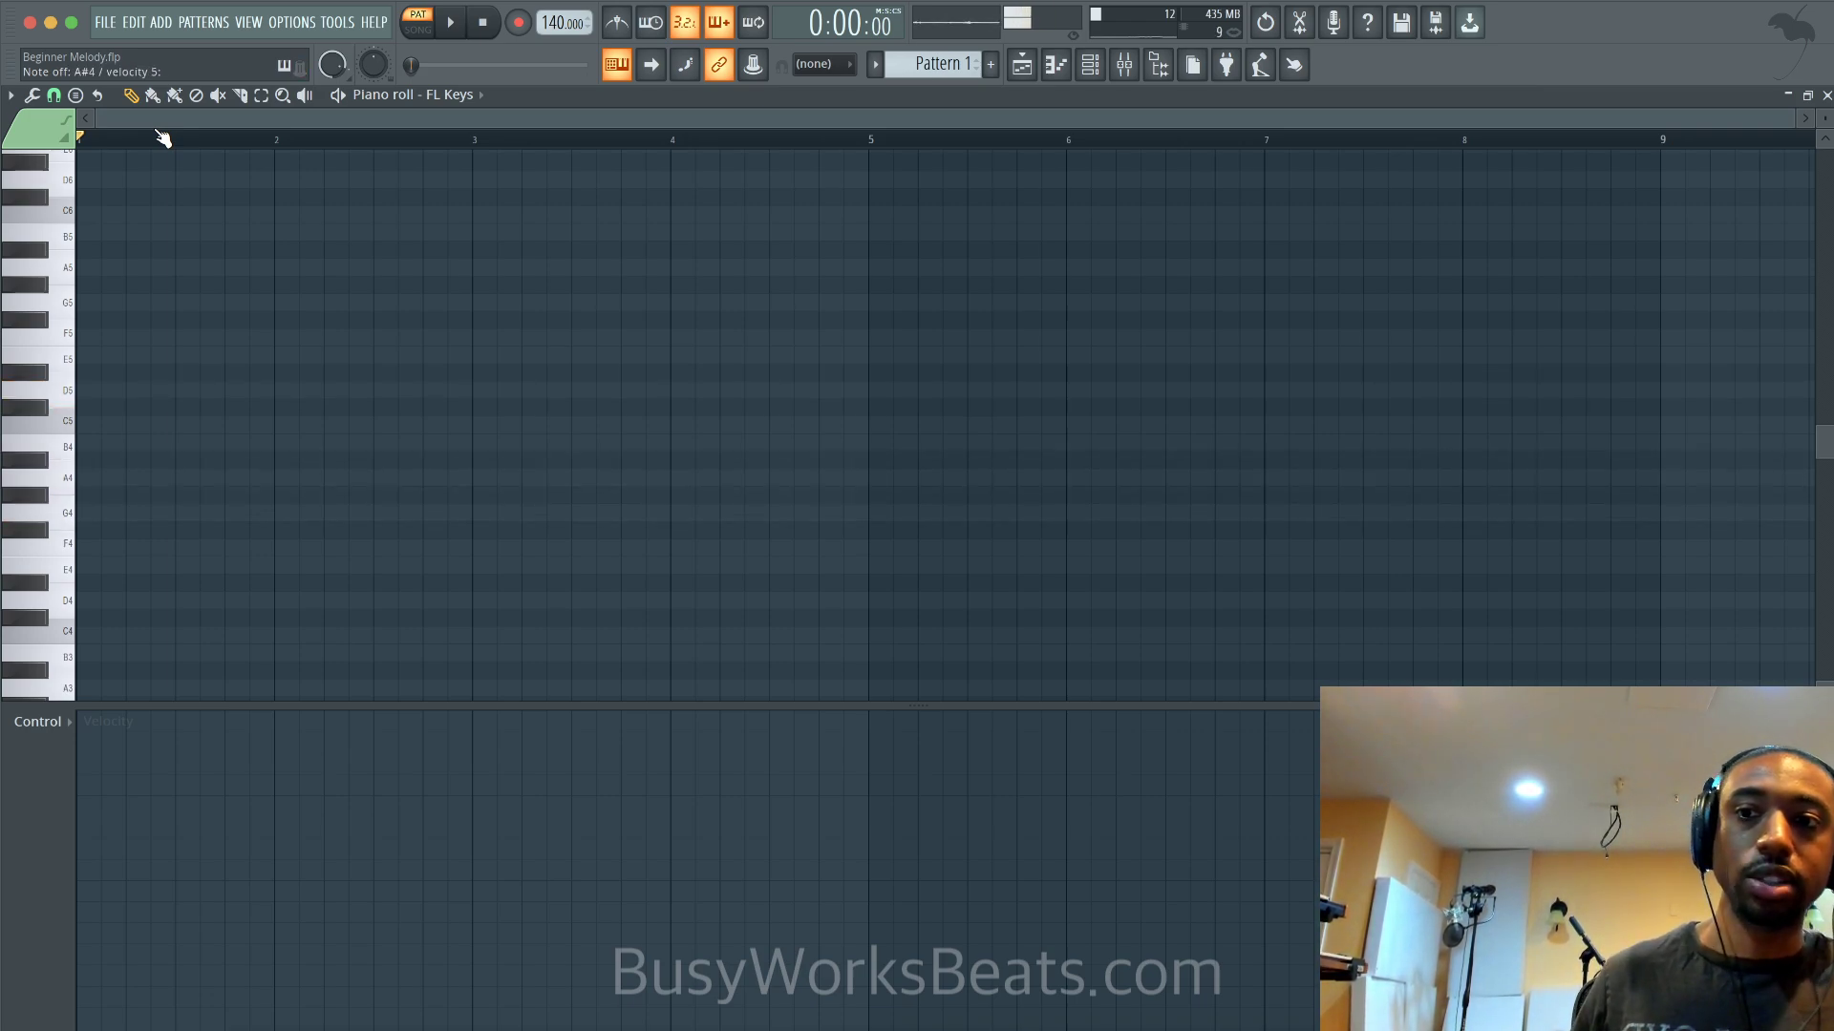
# Draw a half-bar chord at the start of bar 1 from the notes G4, A#4, D5 and G3
pyautogui.click(88, 513)
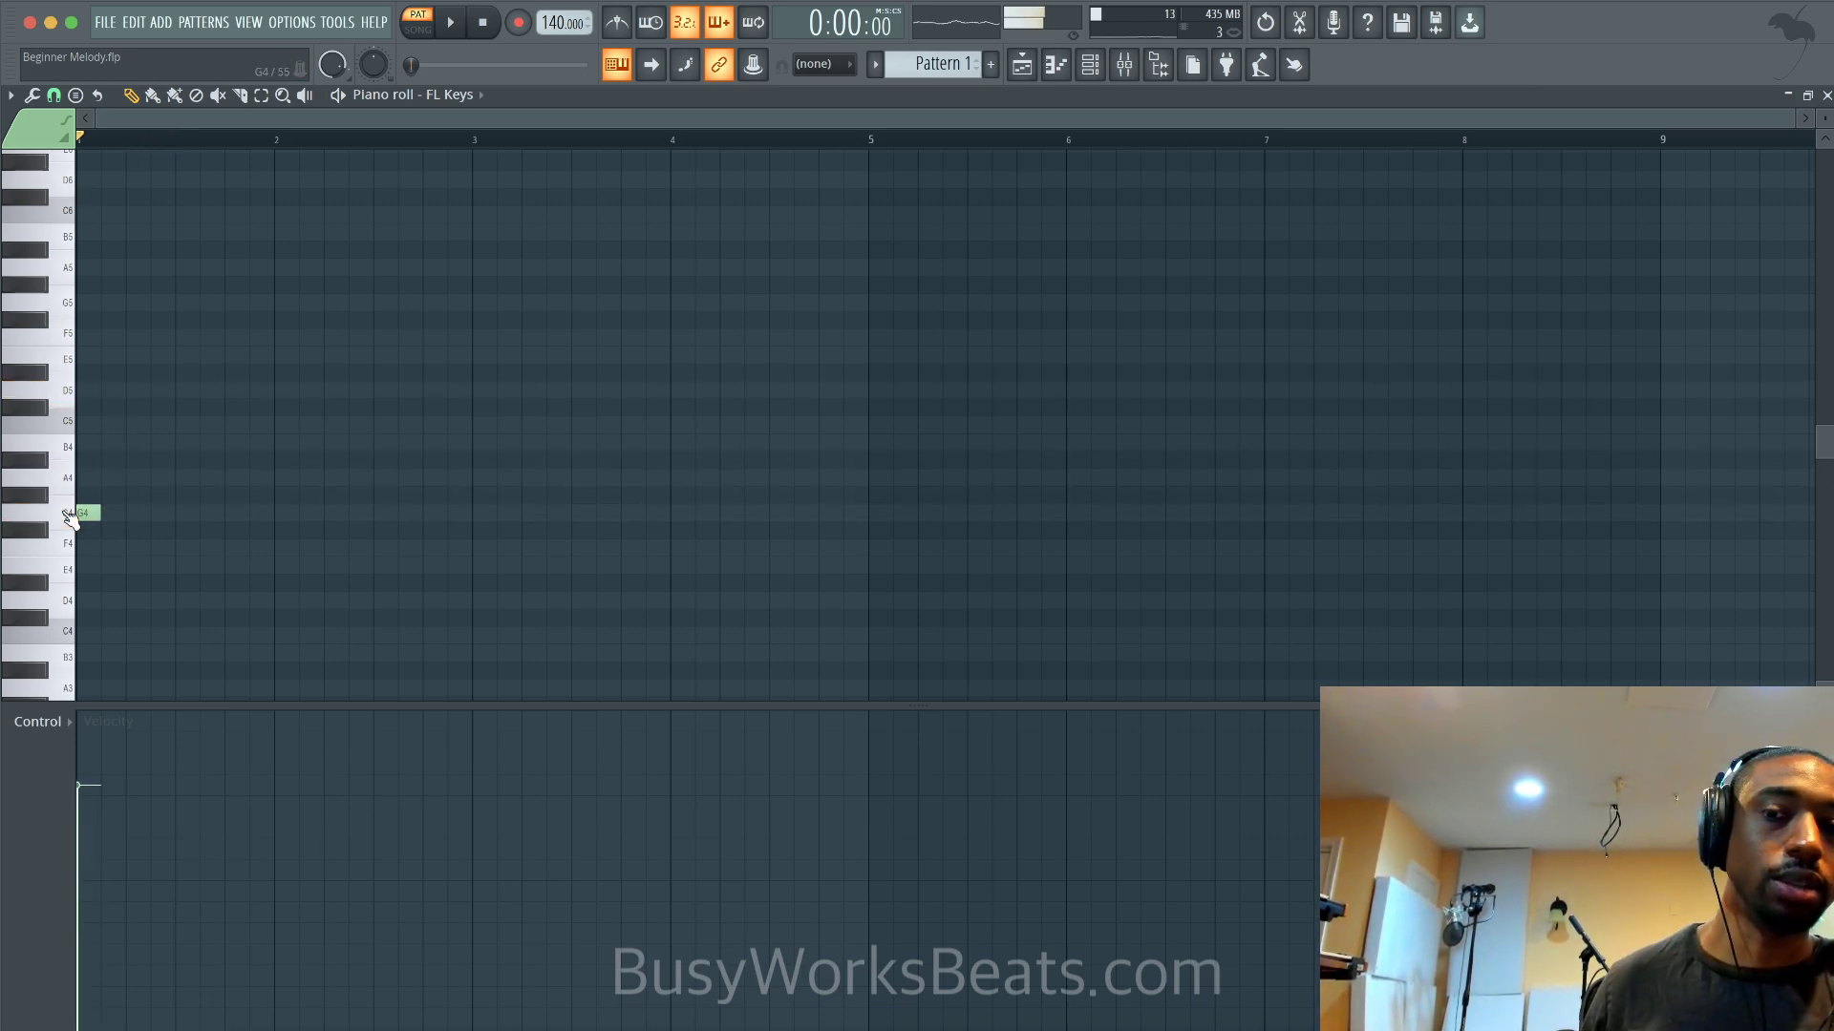
pyautogui.moveTo(100, 513); pyautogui.dragTo(175, 513)
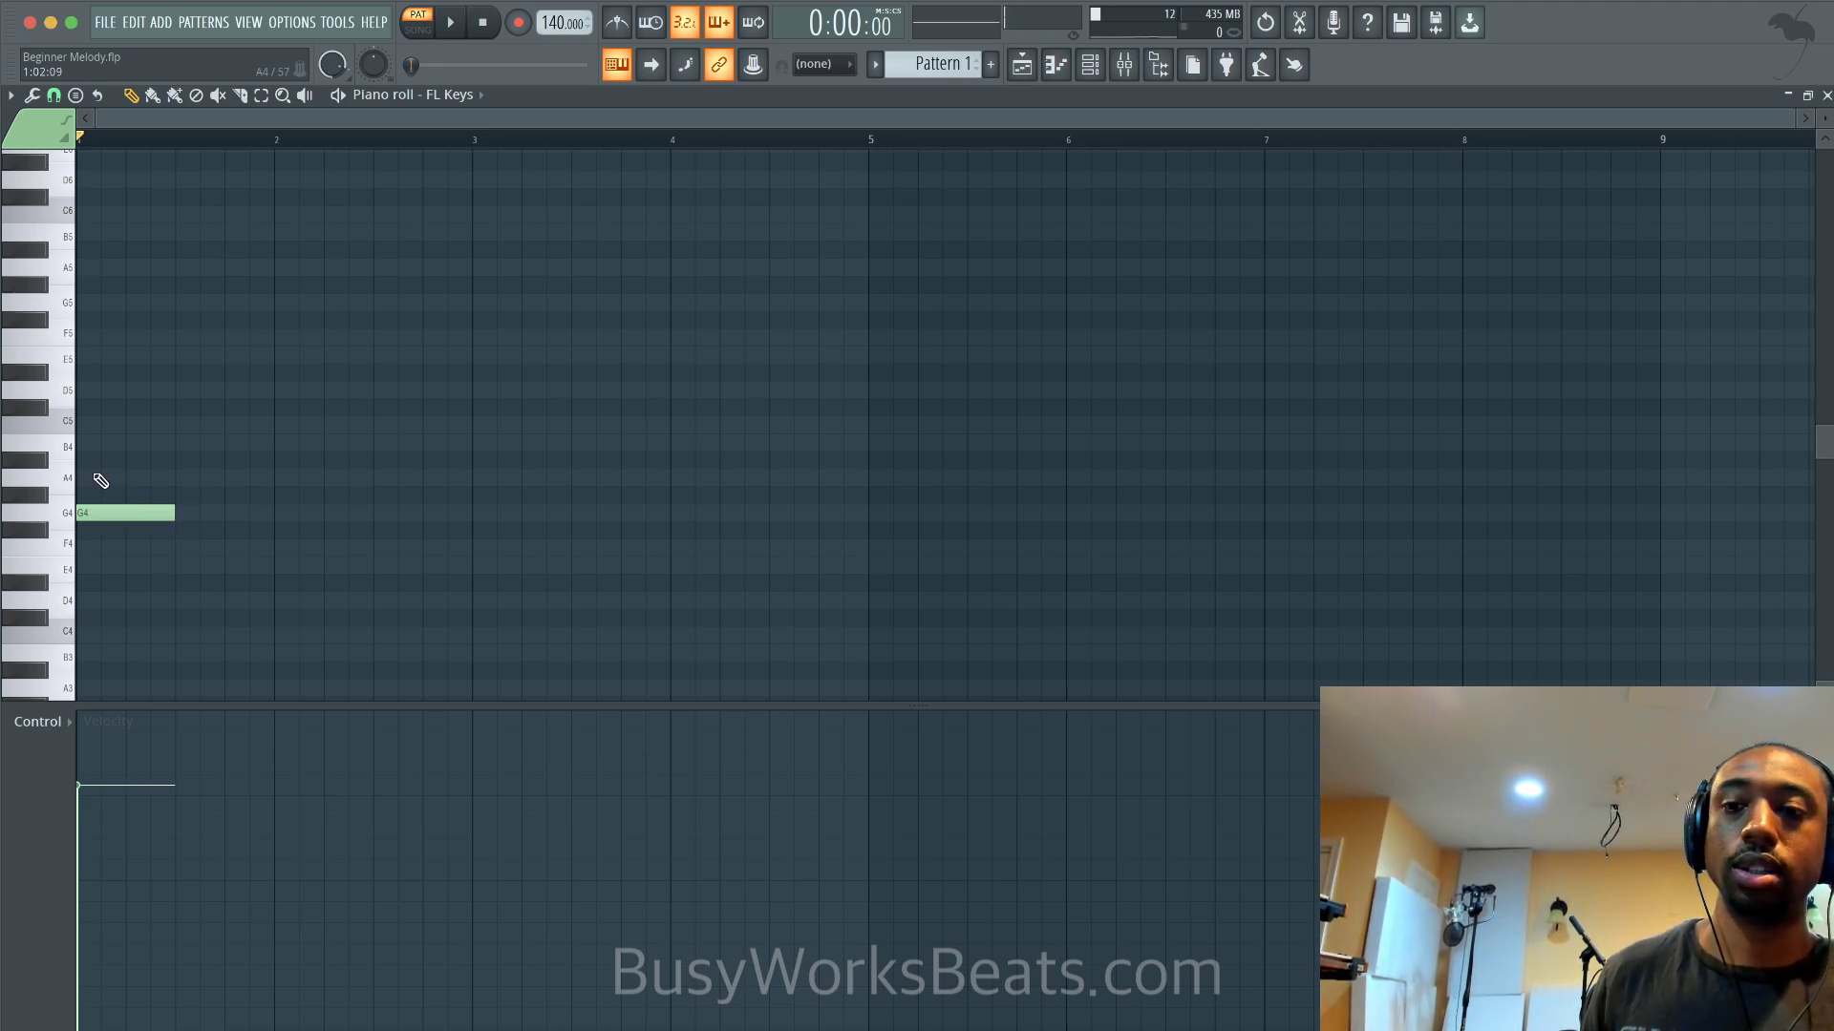
pyautogui.click(83, 460)
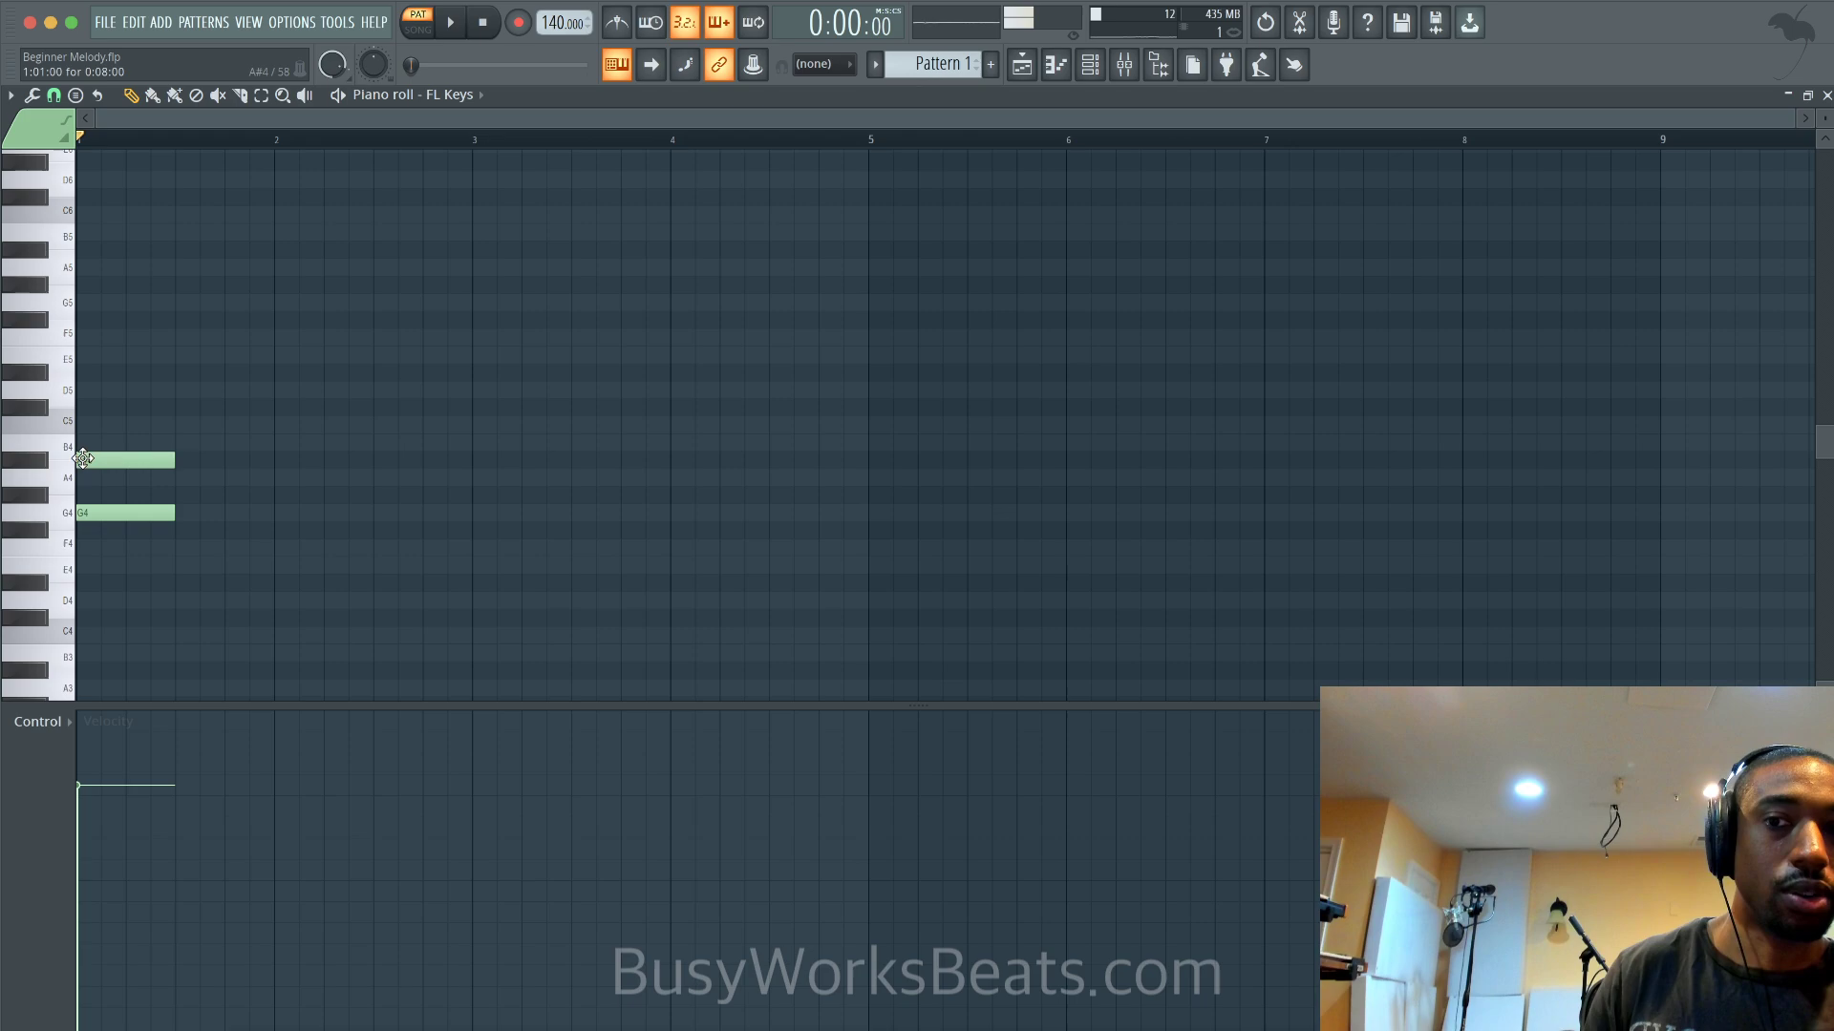
pyautogui.click(83, 390)
pyautogui.scroll(-1, 99, 599)
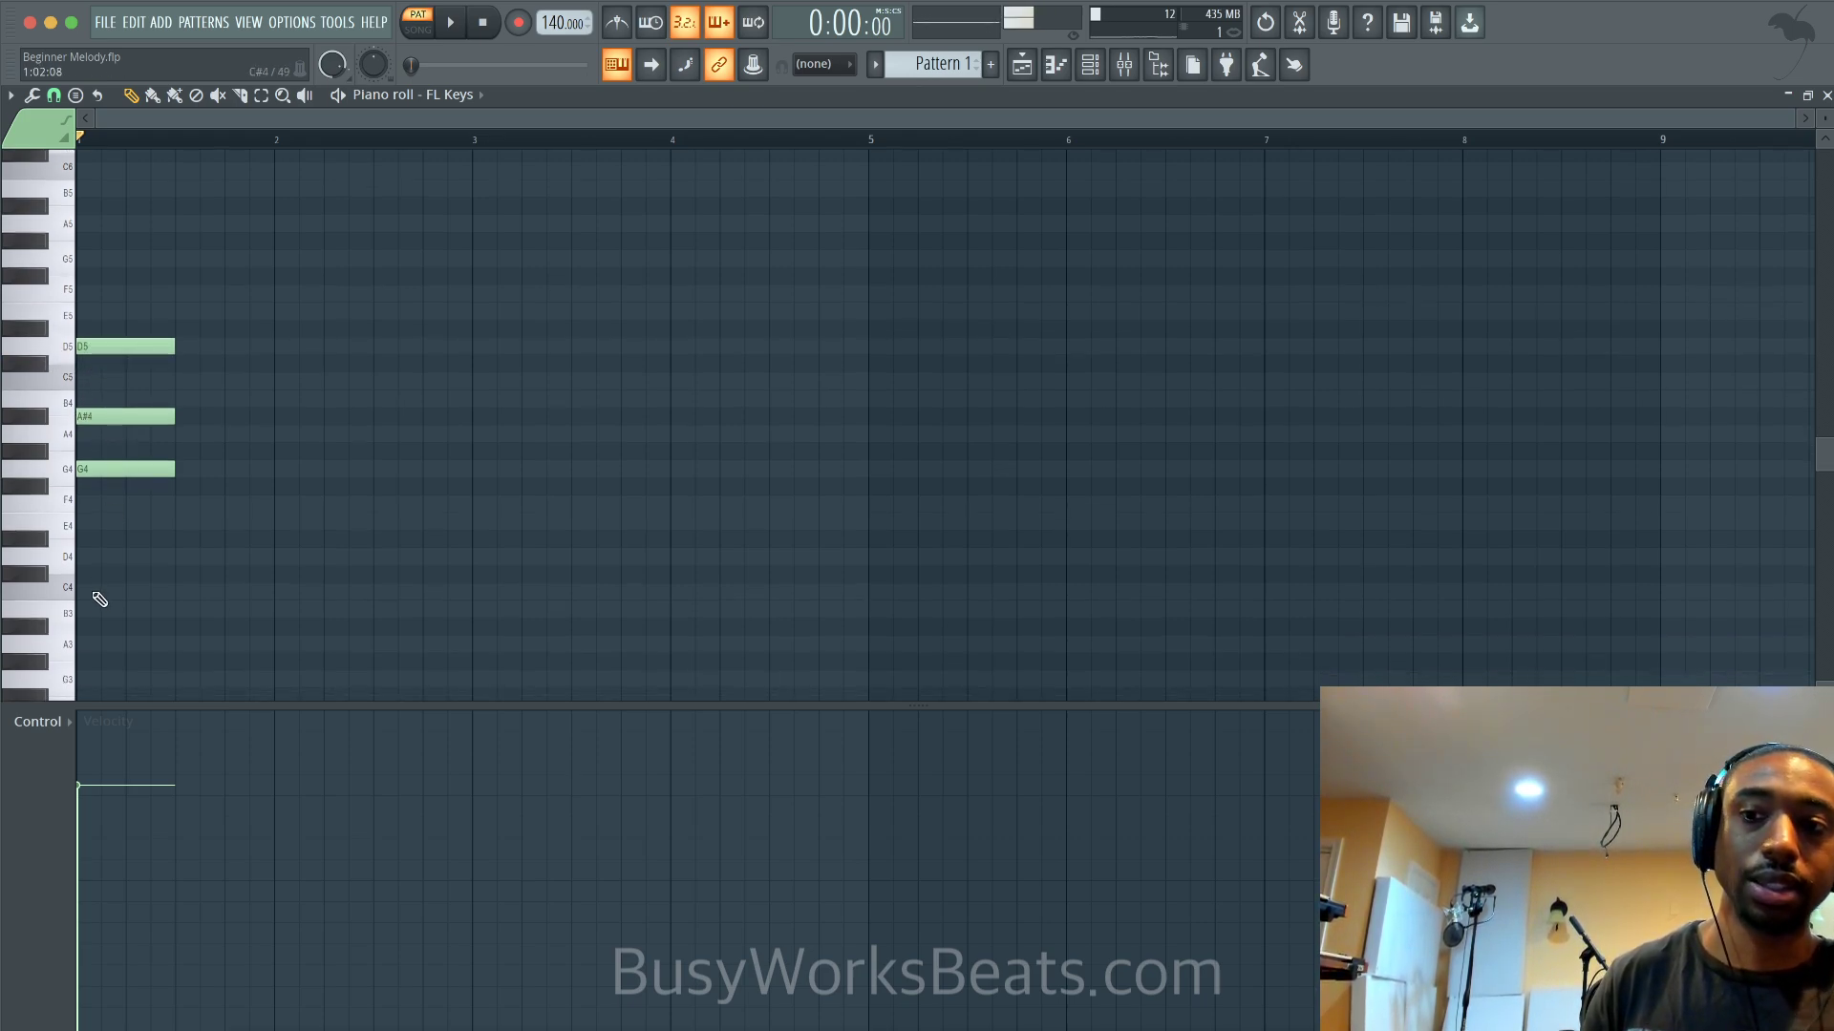
pyautogui.scroll(-2, 96, 660)
pyautogui.click(88, 592)
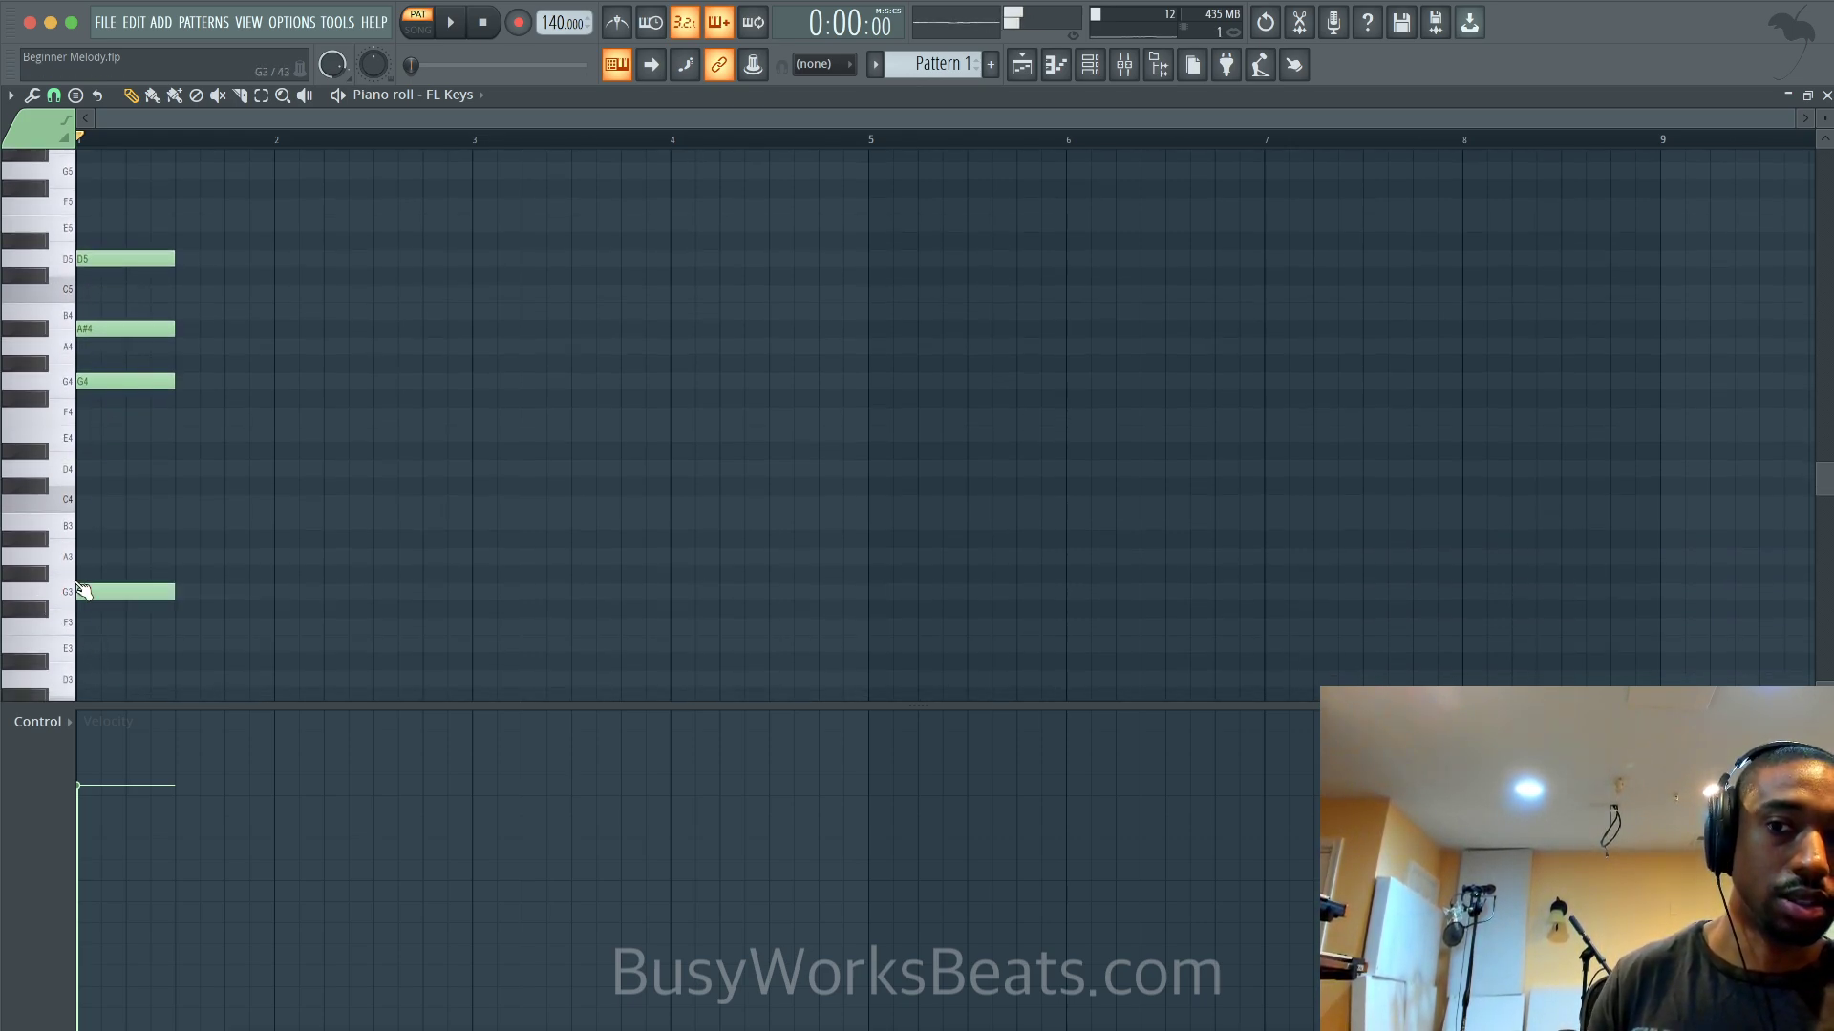
# Play back the opening chord to hear how it sounds
pyautogui.moveTo(136, 588); pyautogui.dragTo(132, 113)
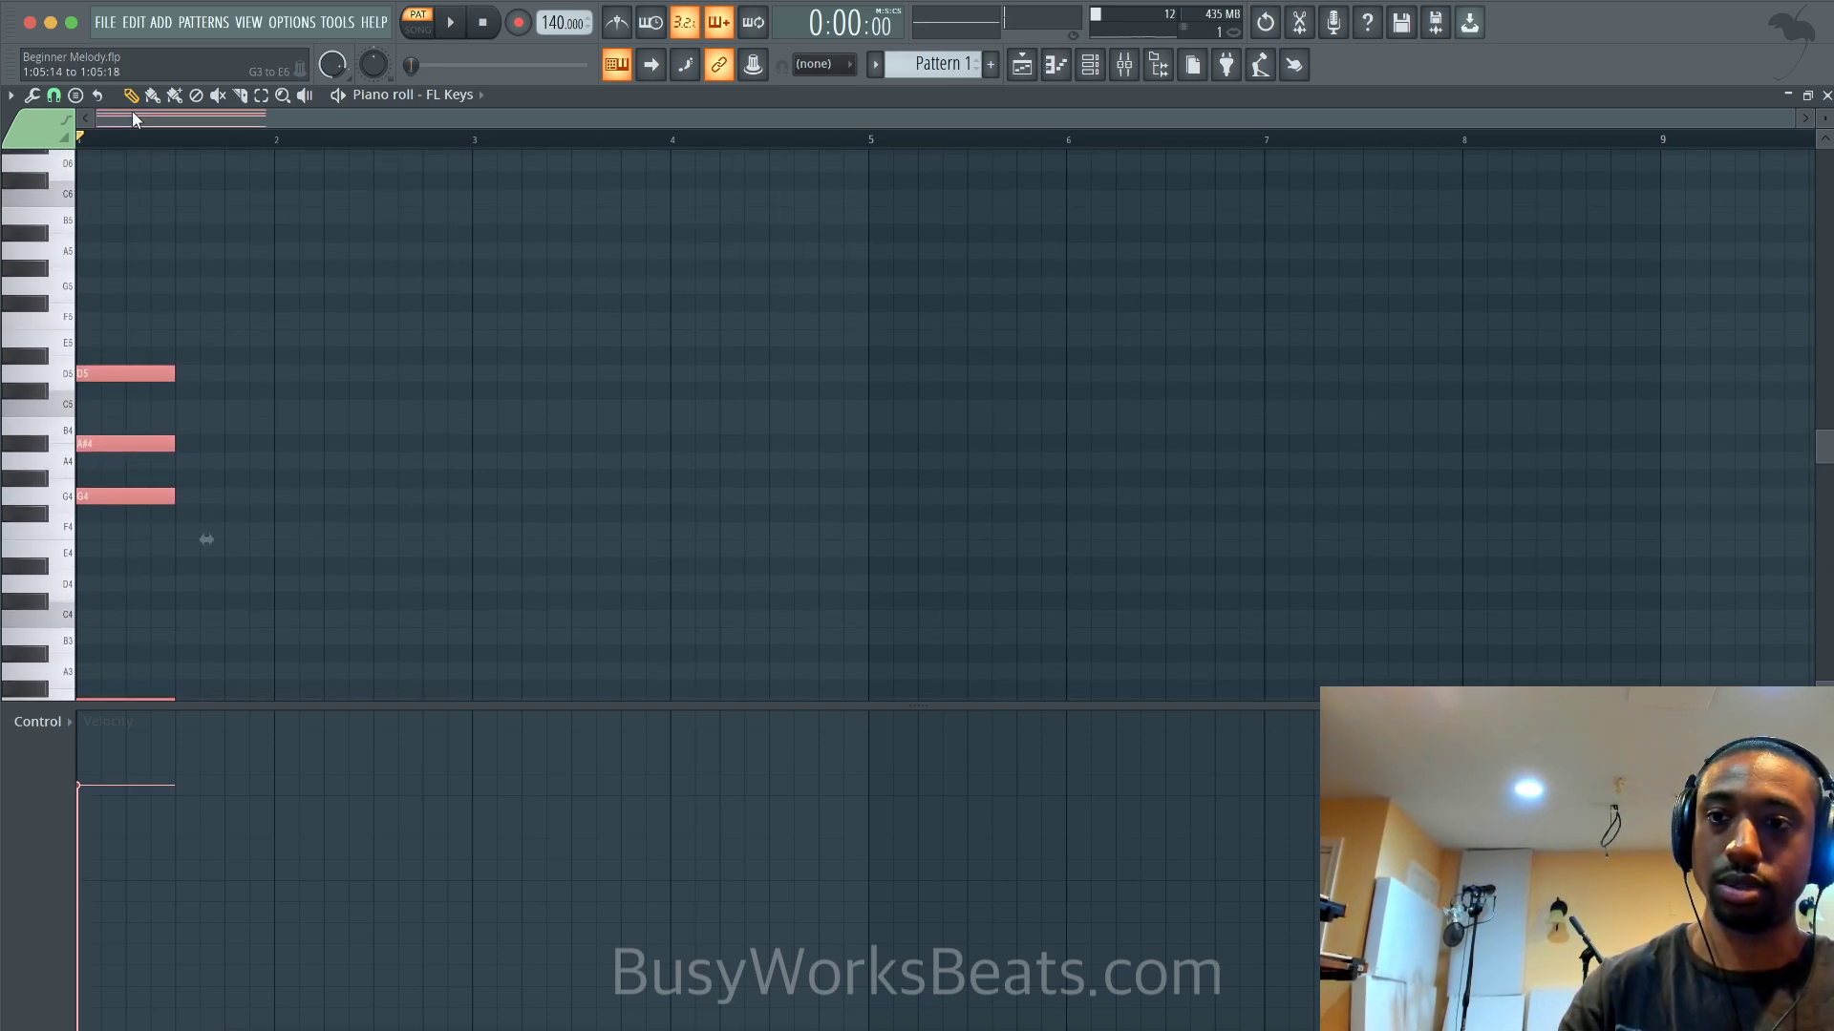
pyautogui.press('space')
pyautogui.press('space')
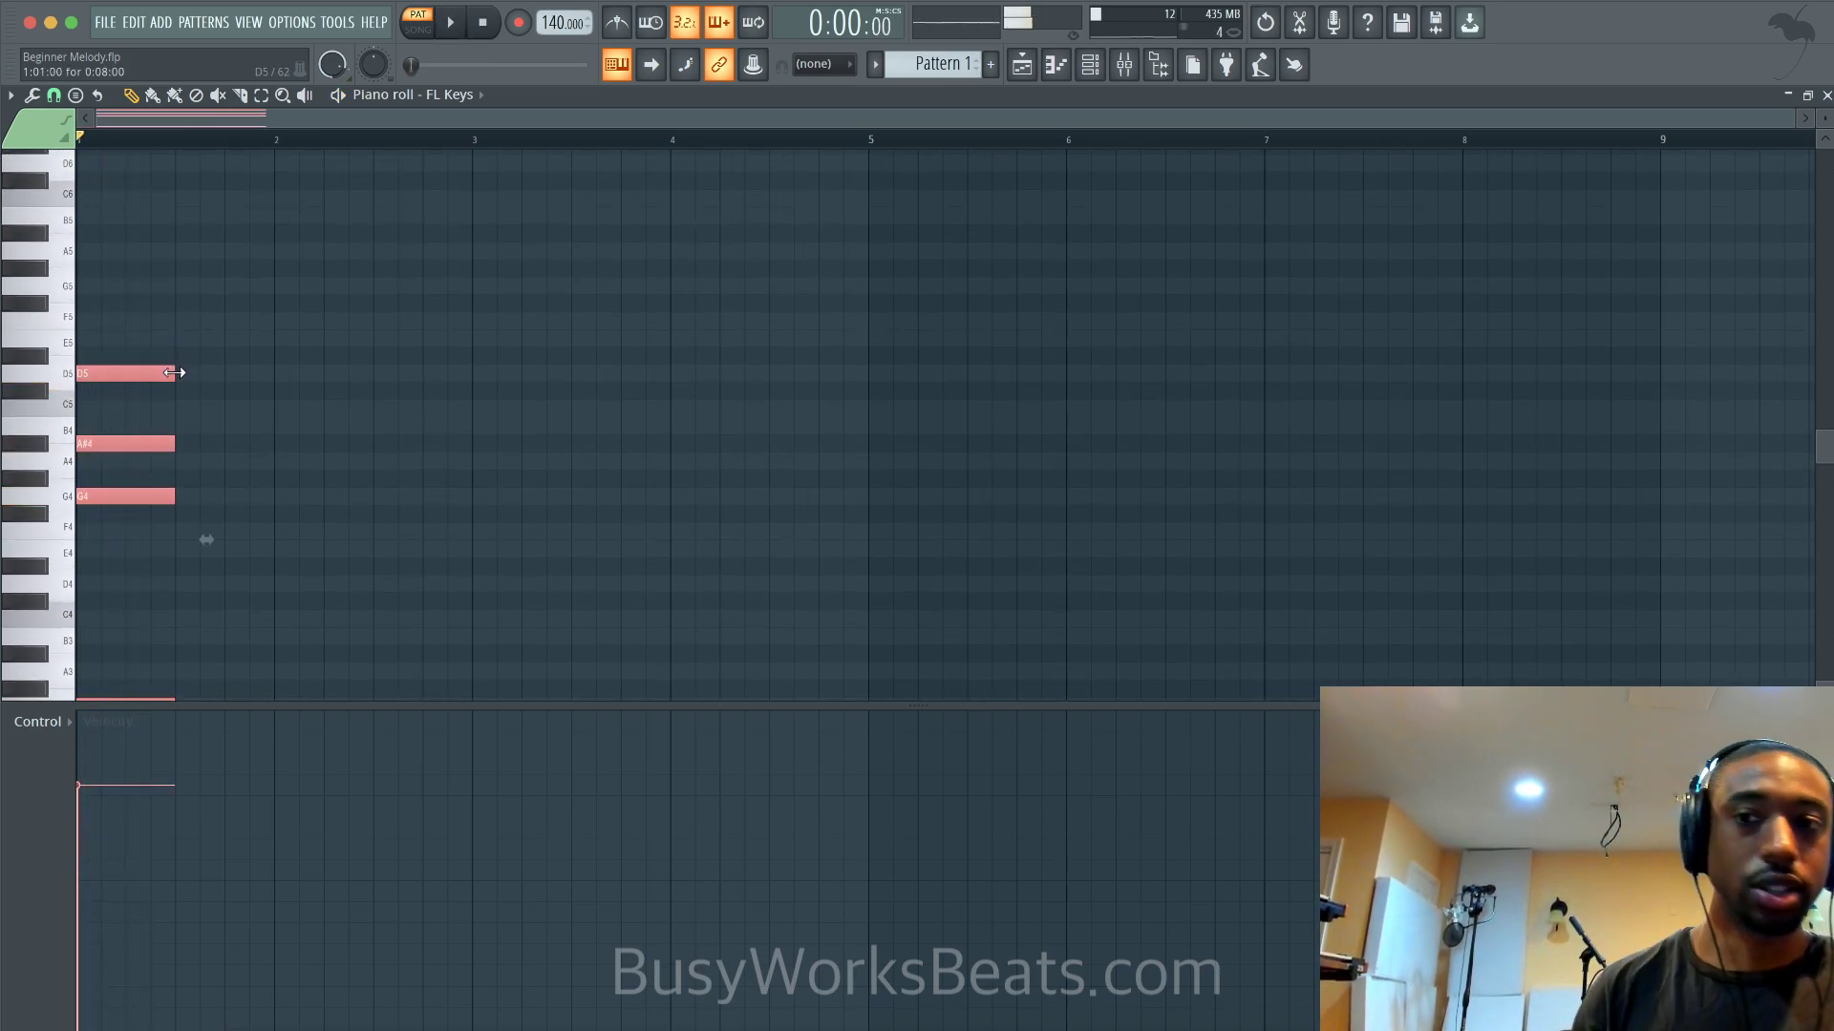
pyautogui.press('space')
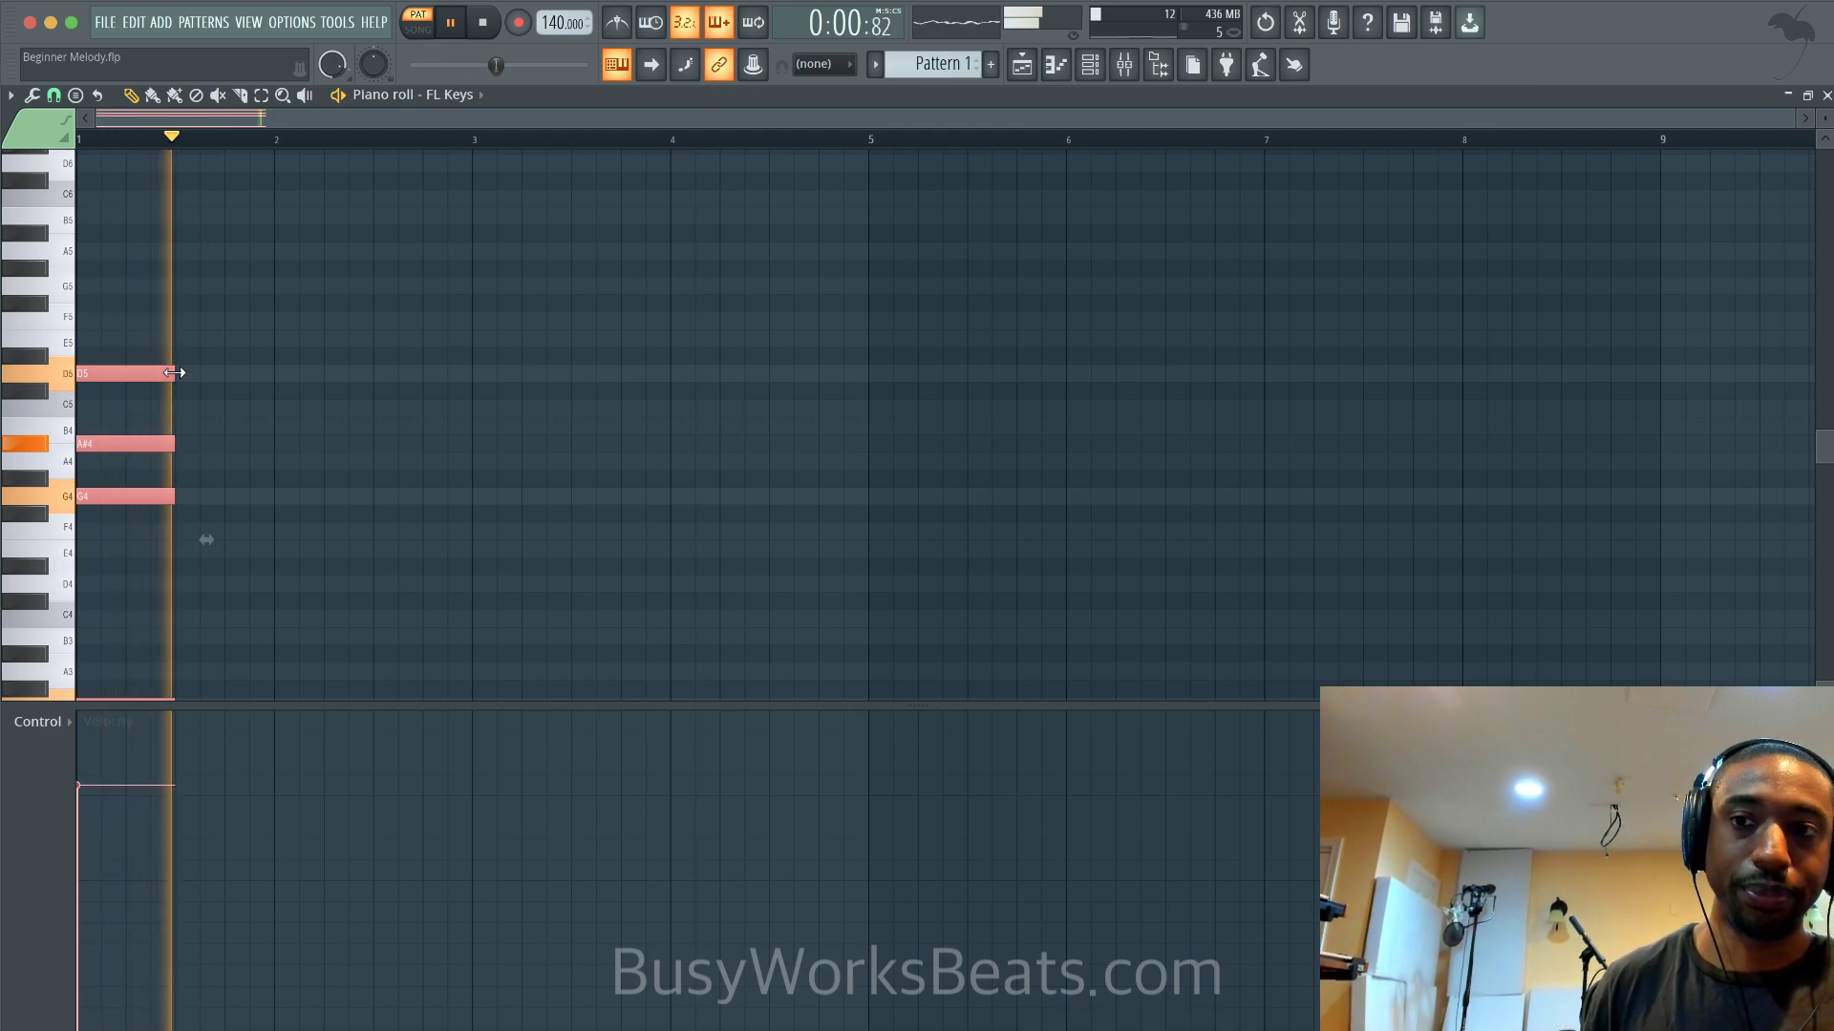
pyautogui.press('space')
pyautogui.click(188, 427)
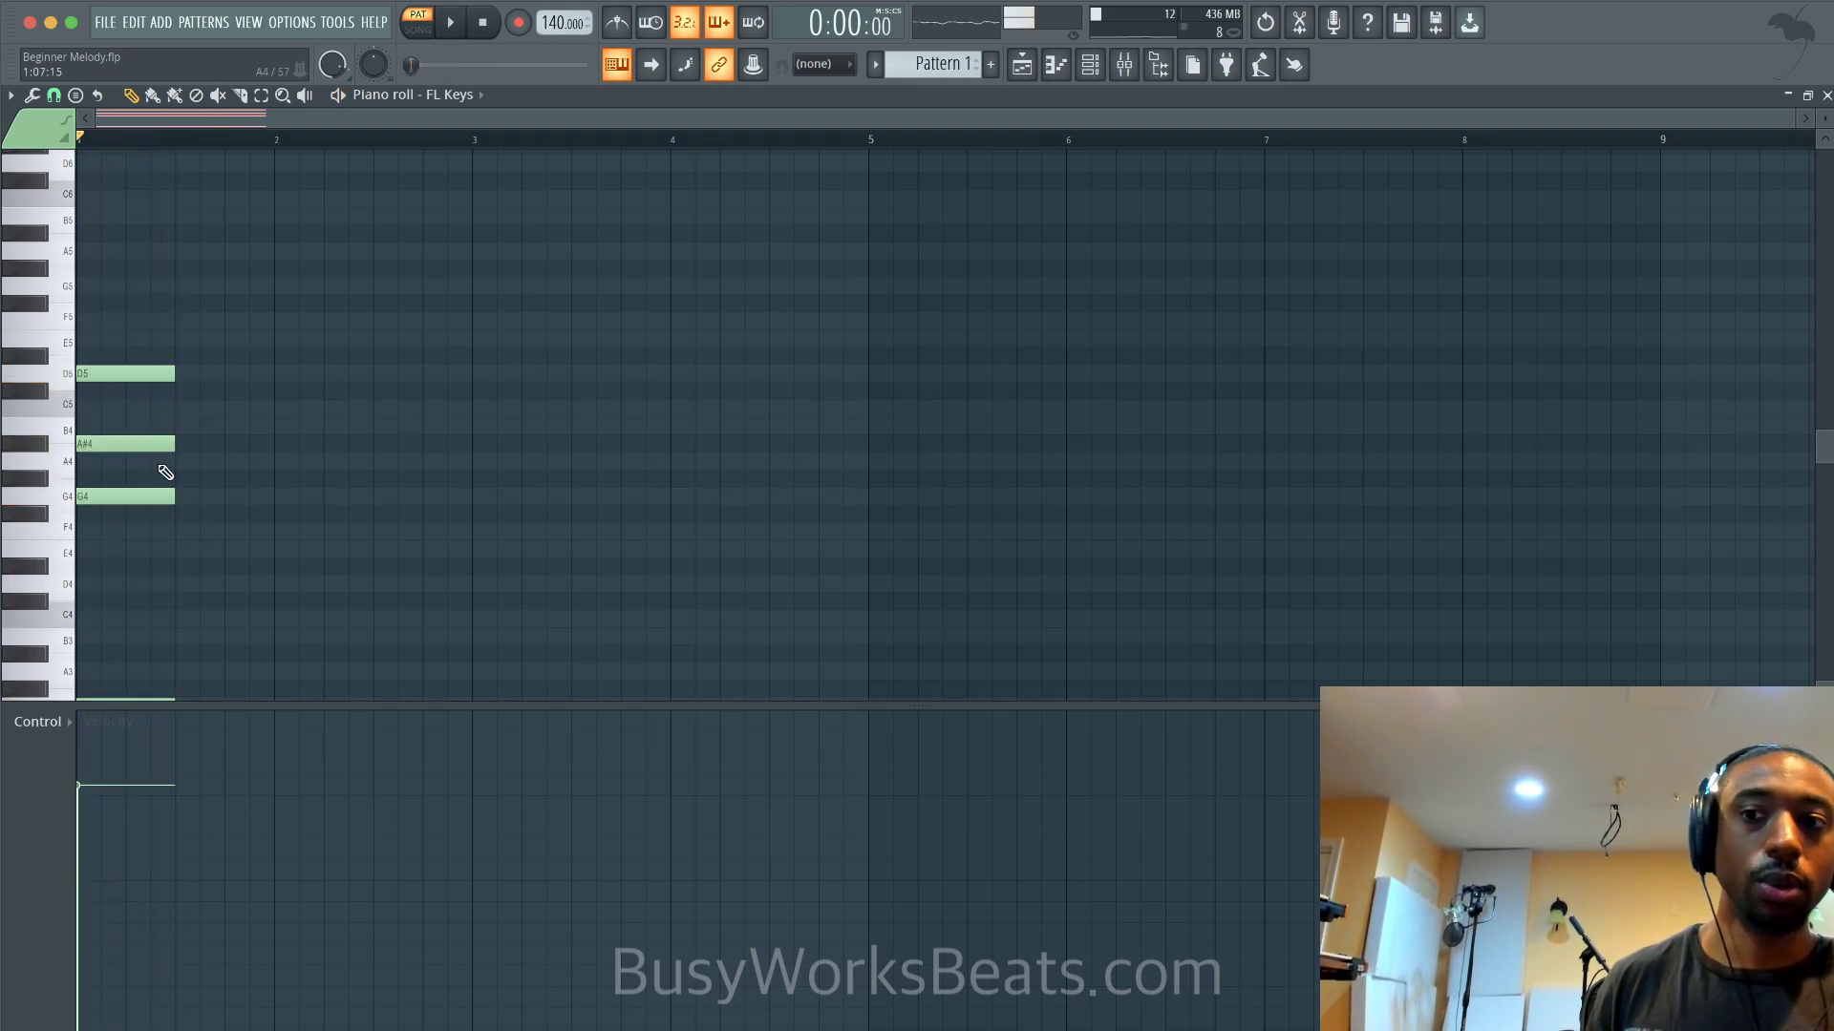
pyautogui.scroll(-2, 166, 472)
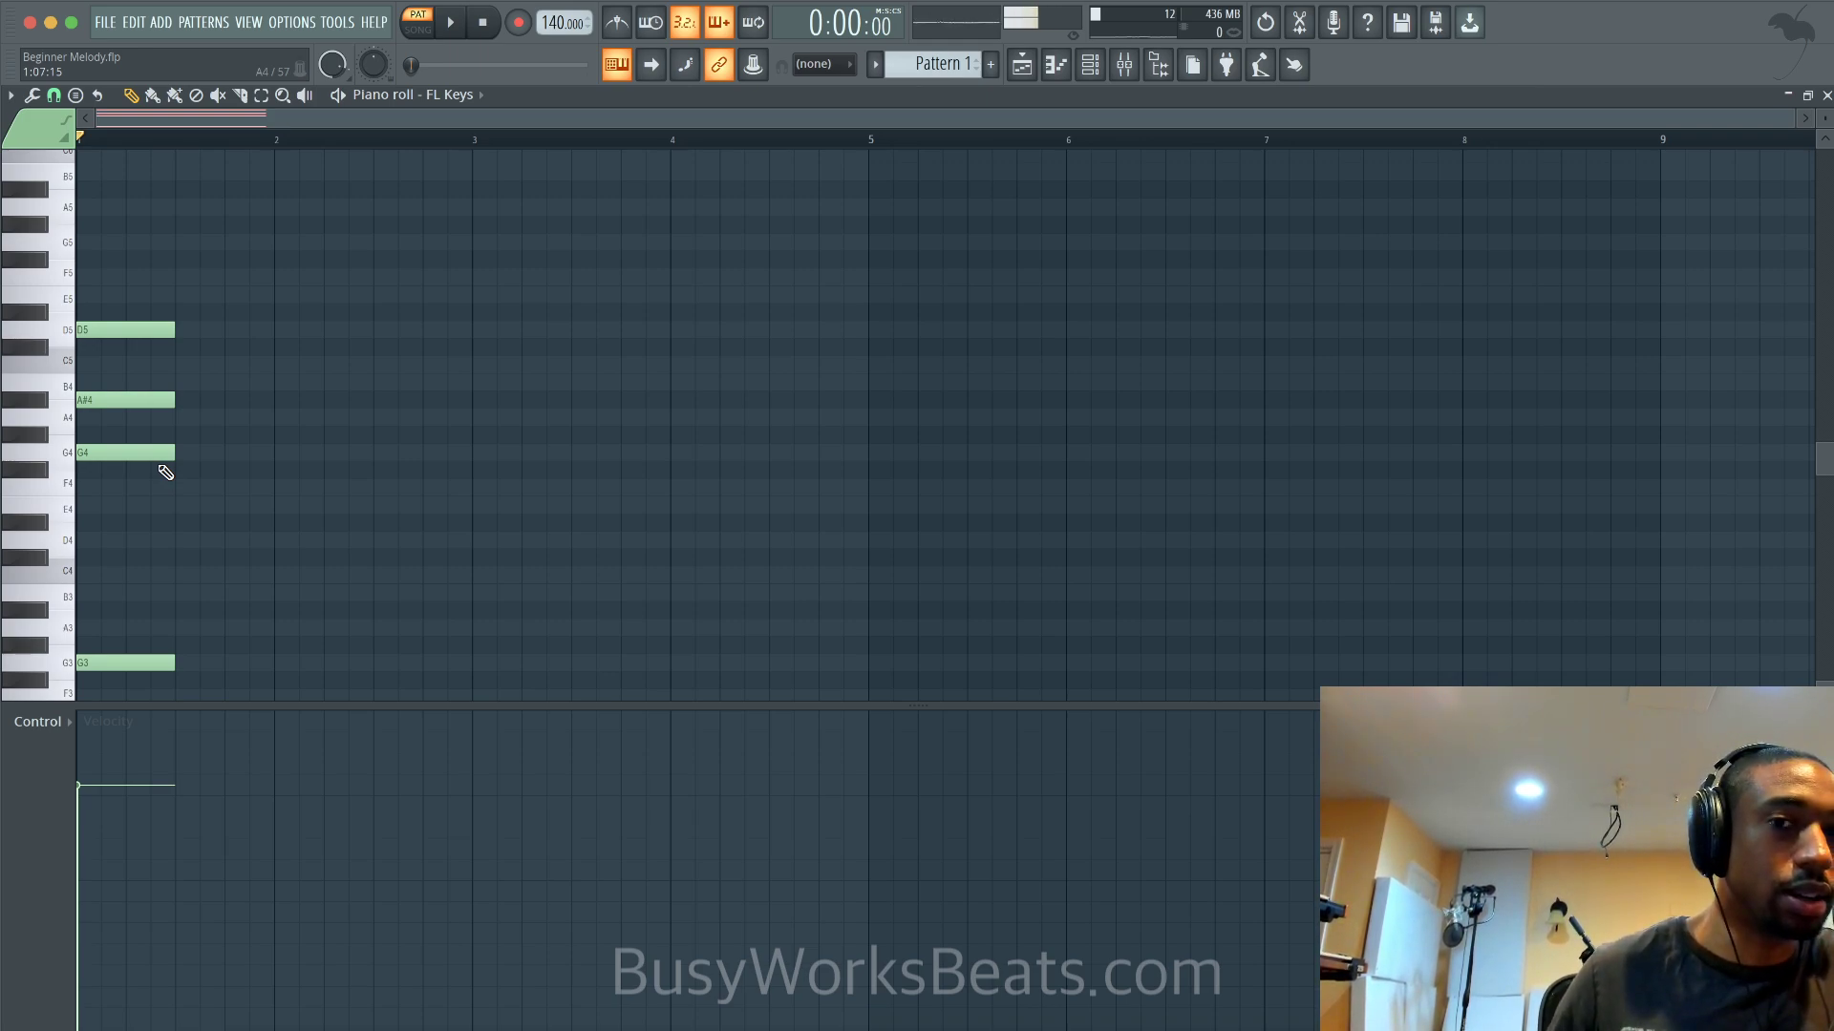
pyautogui.press('space')
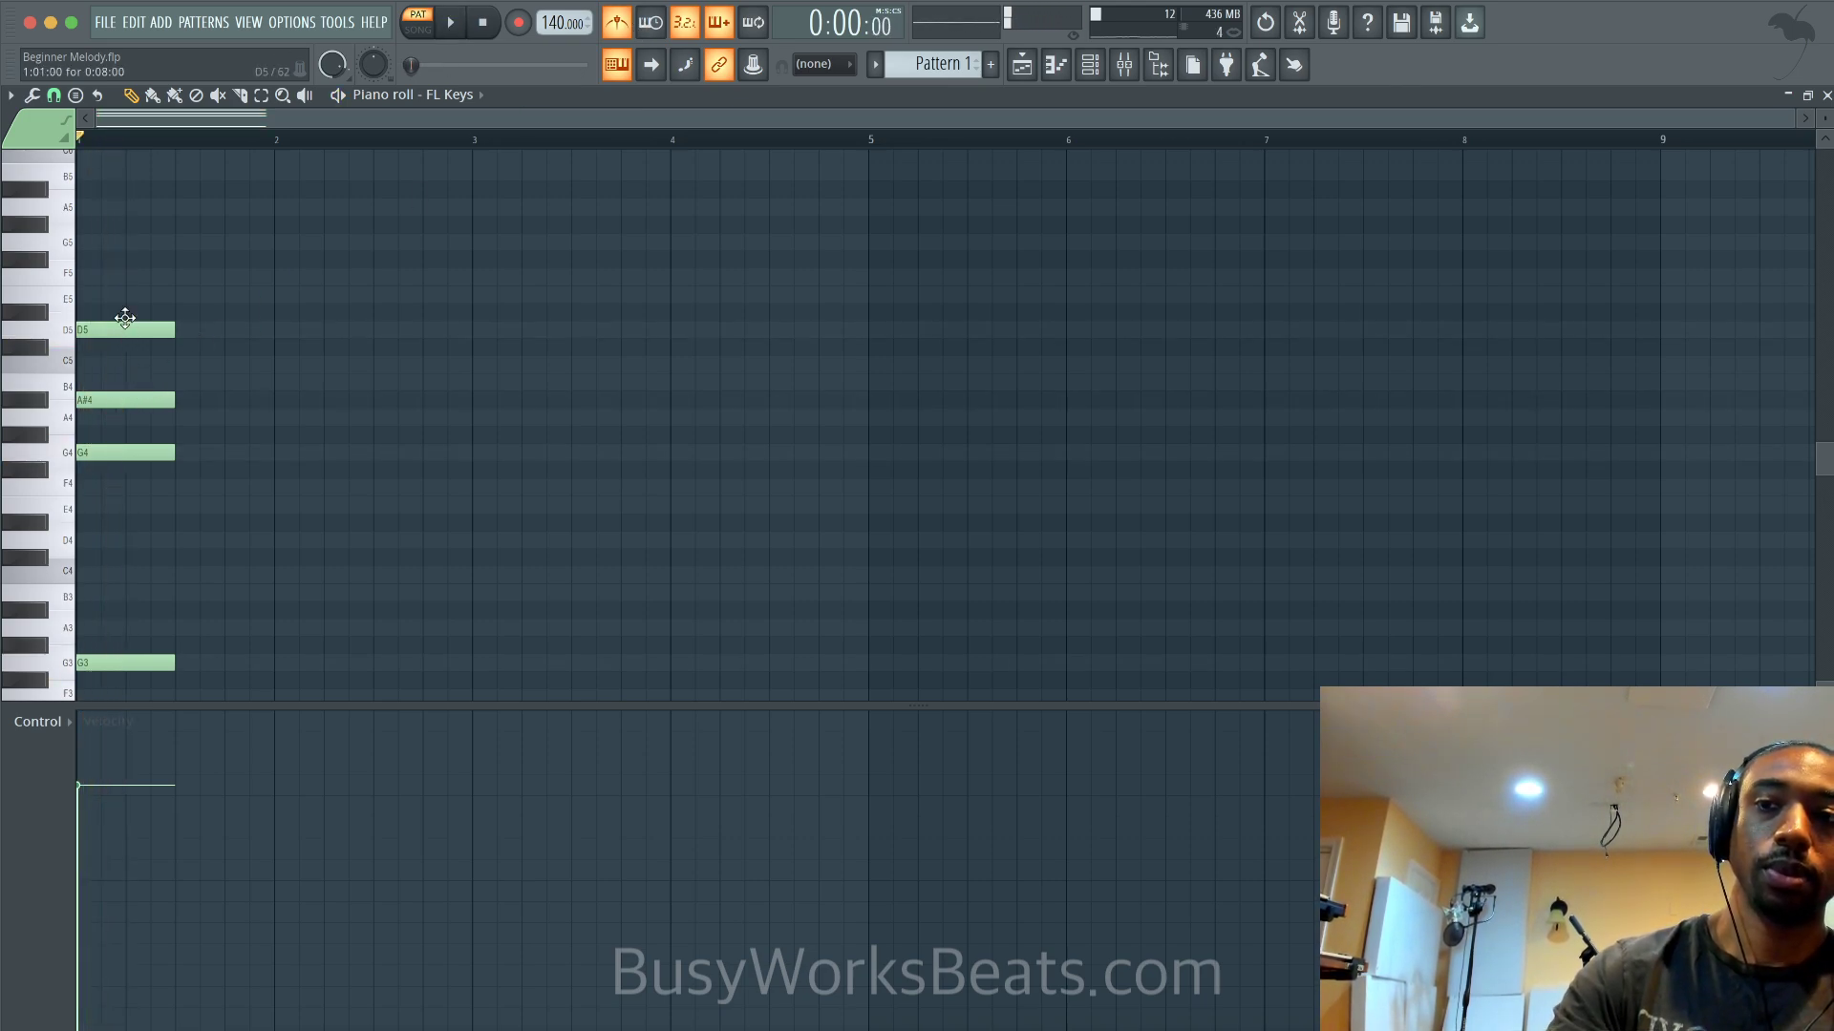
# Add a descending run of two-step notes, D#5, D5, A#4 and G4, in the second half of bar 1
pyautogui.click(180, 314)
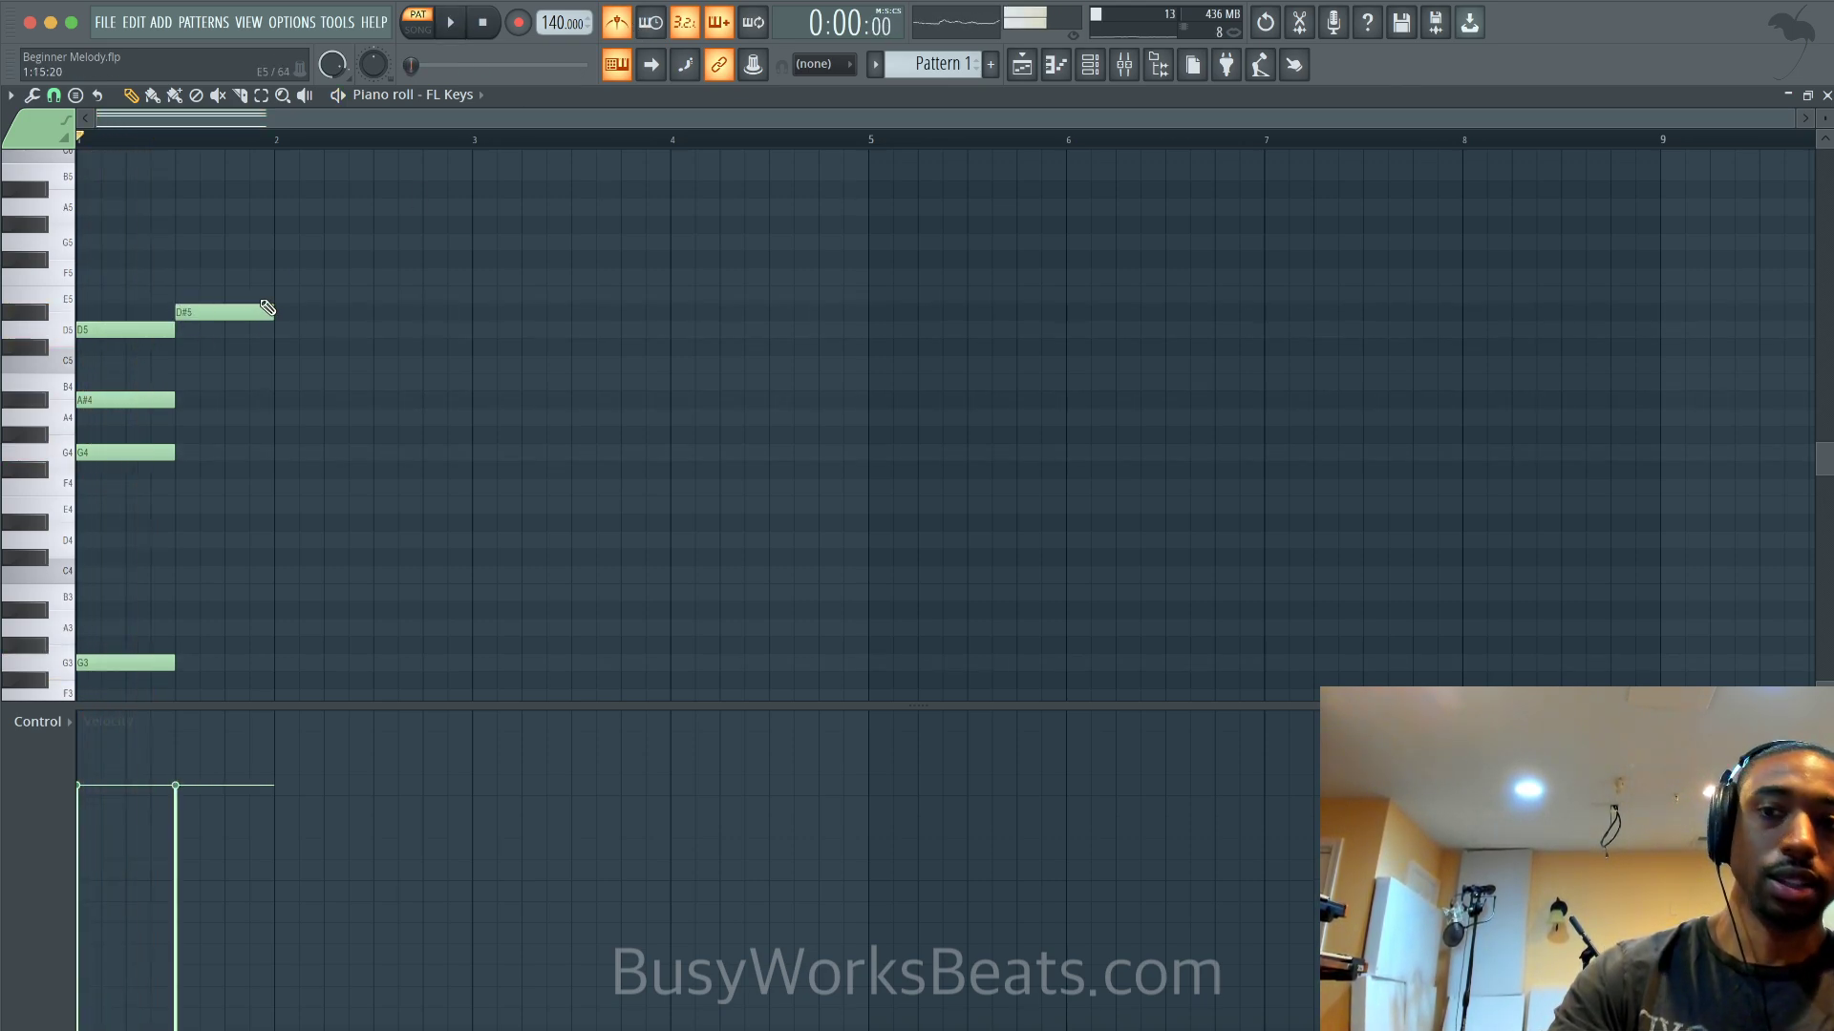
pyautogui.moveTo(272, 309); pyautogui.dragTo(221, 307)
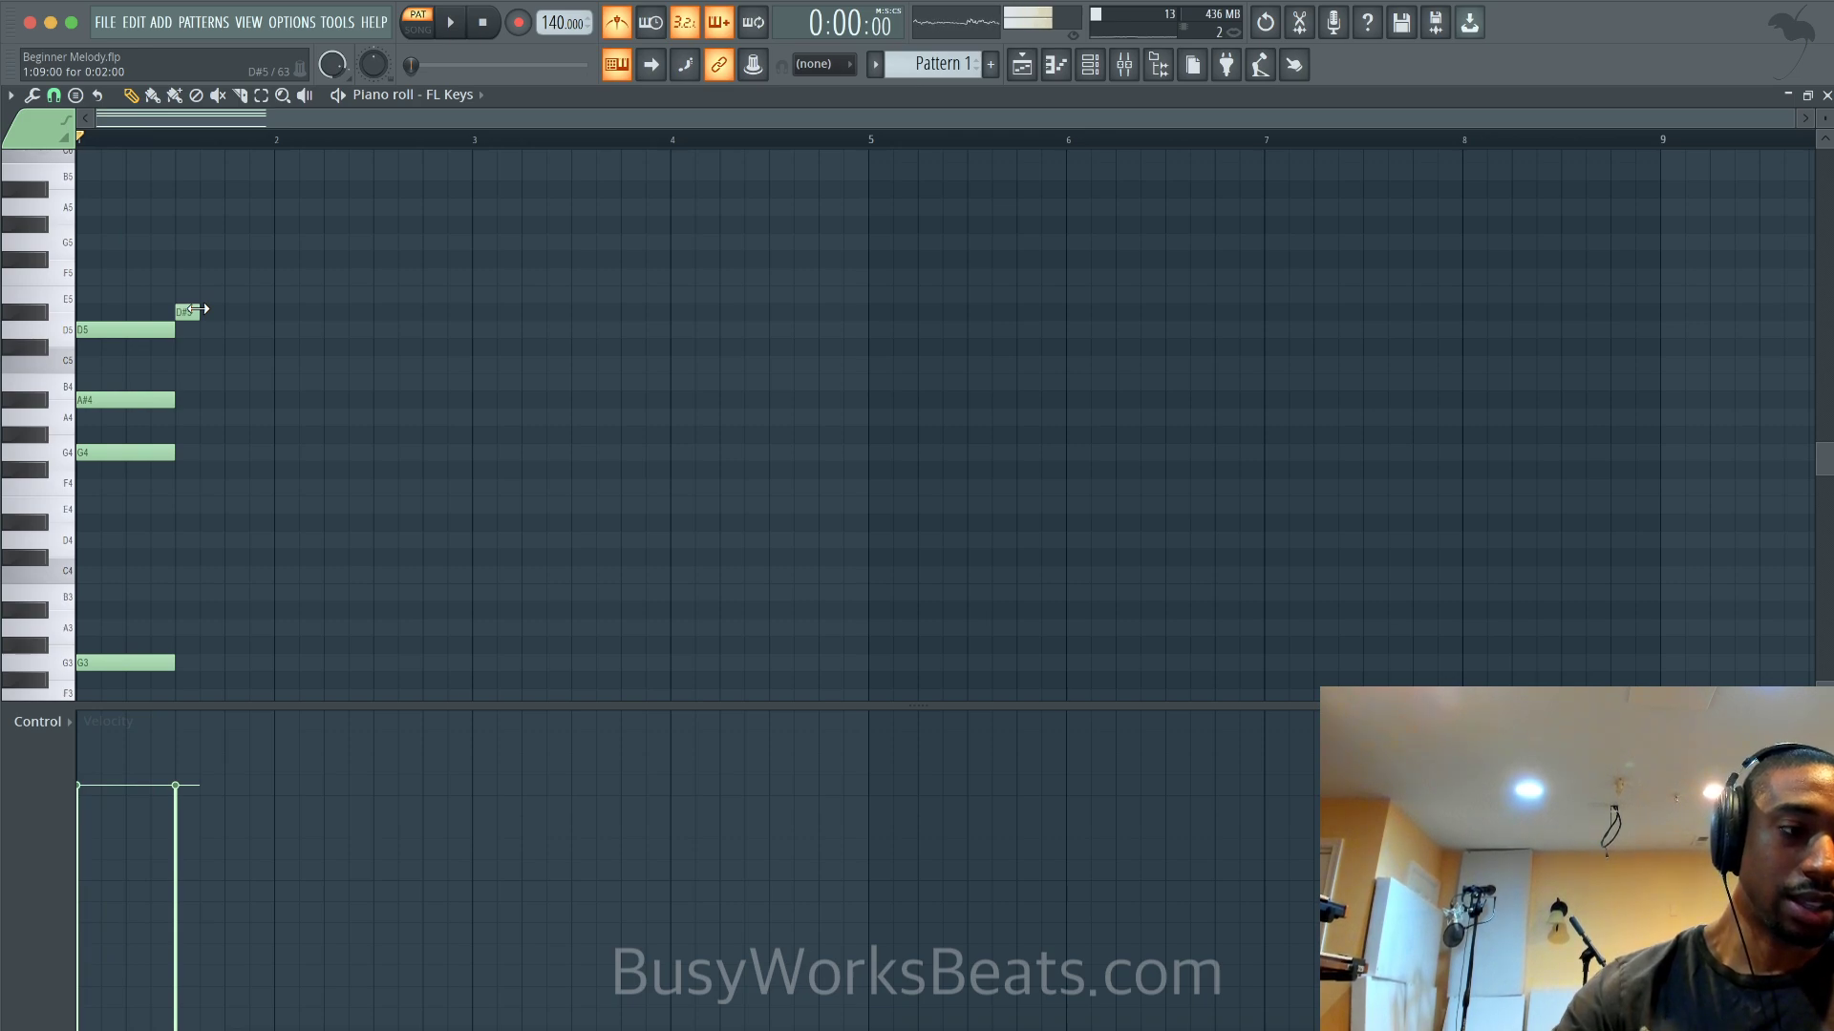
pyautogui.press('space')
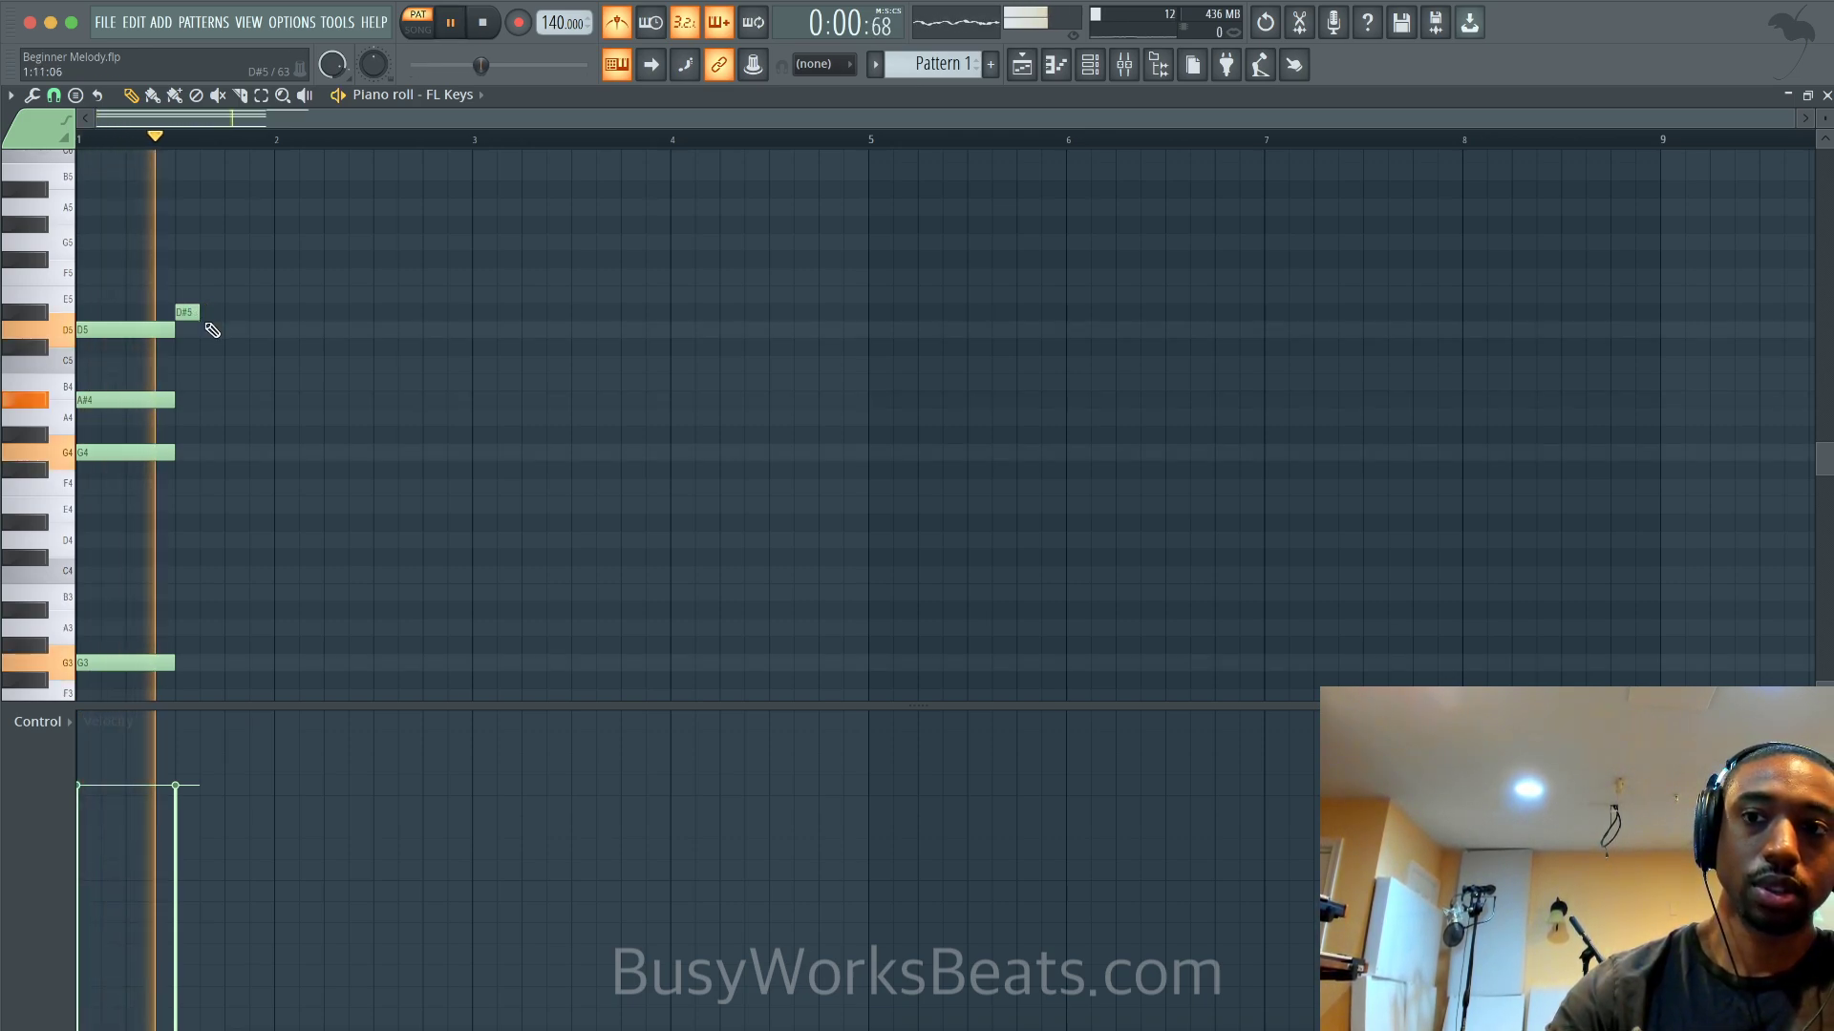
pyautogui.click(212, 330)
pyautogui.press('space')
pyautogui.click(225, 385)
pyautogui.moveTo(224, 385); pyautogui.dragTo(225, 401)
pyautogui.click(255, 452)
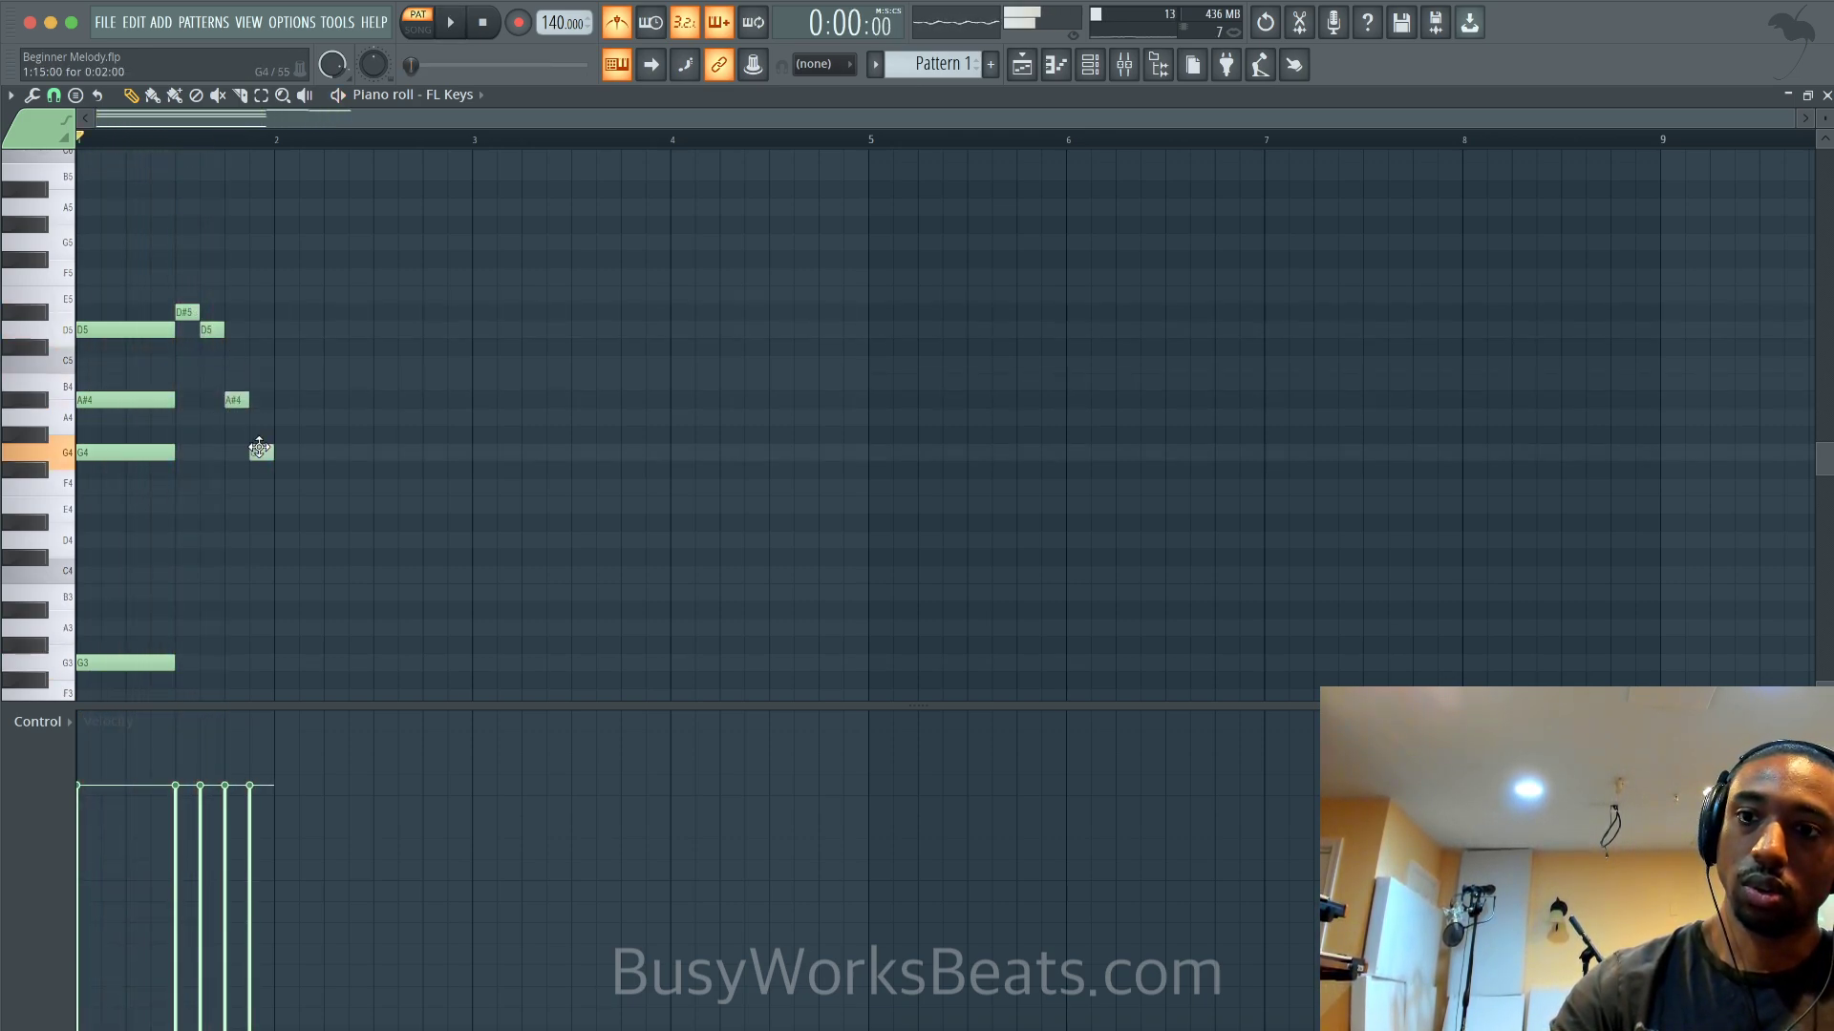
# Lengthen the run's D#5 to four steps and extend its D5 and A#4 to the end of bar 1, auditioning the pattern
pyautogui.moveTo(263, 459); pyautogui.dragTo(196, 314)
pyautogui.click(356, 315)
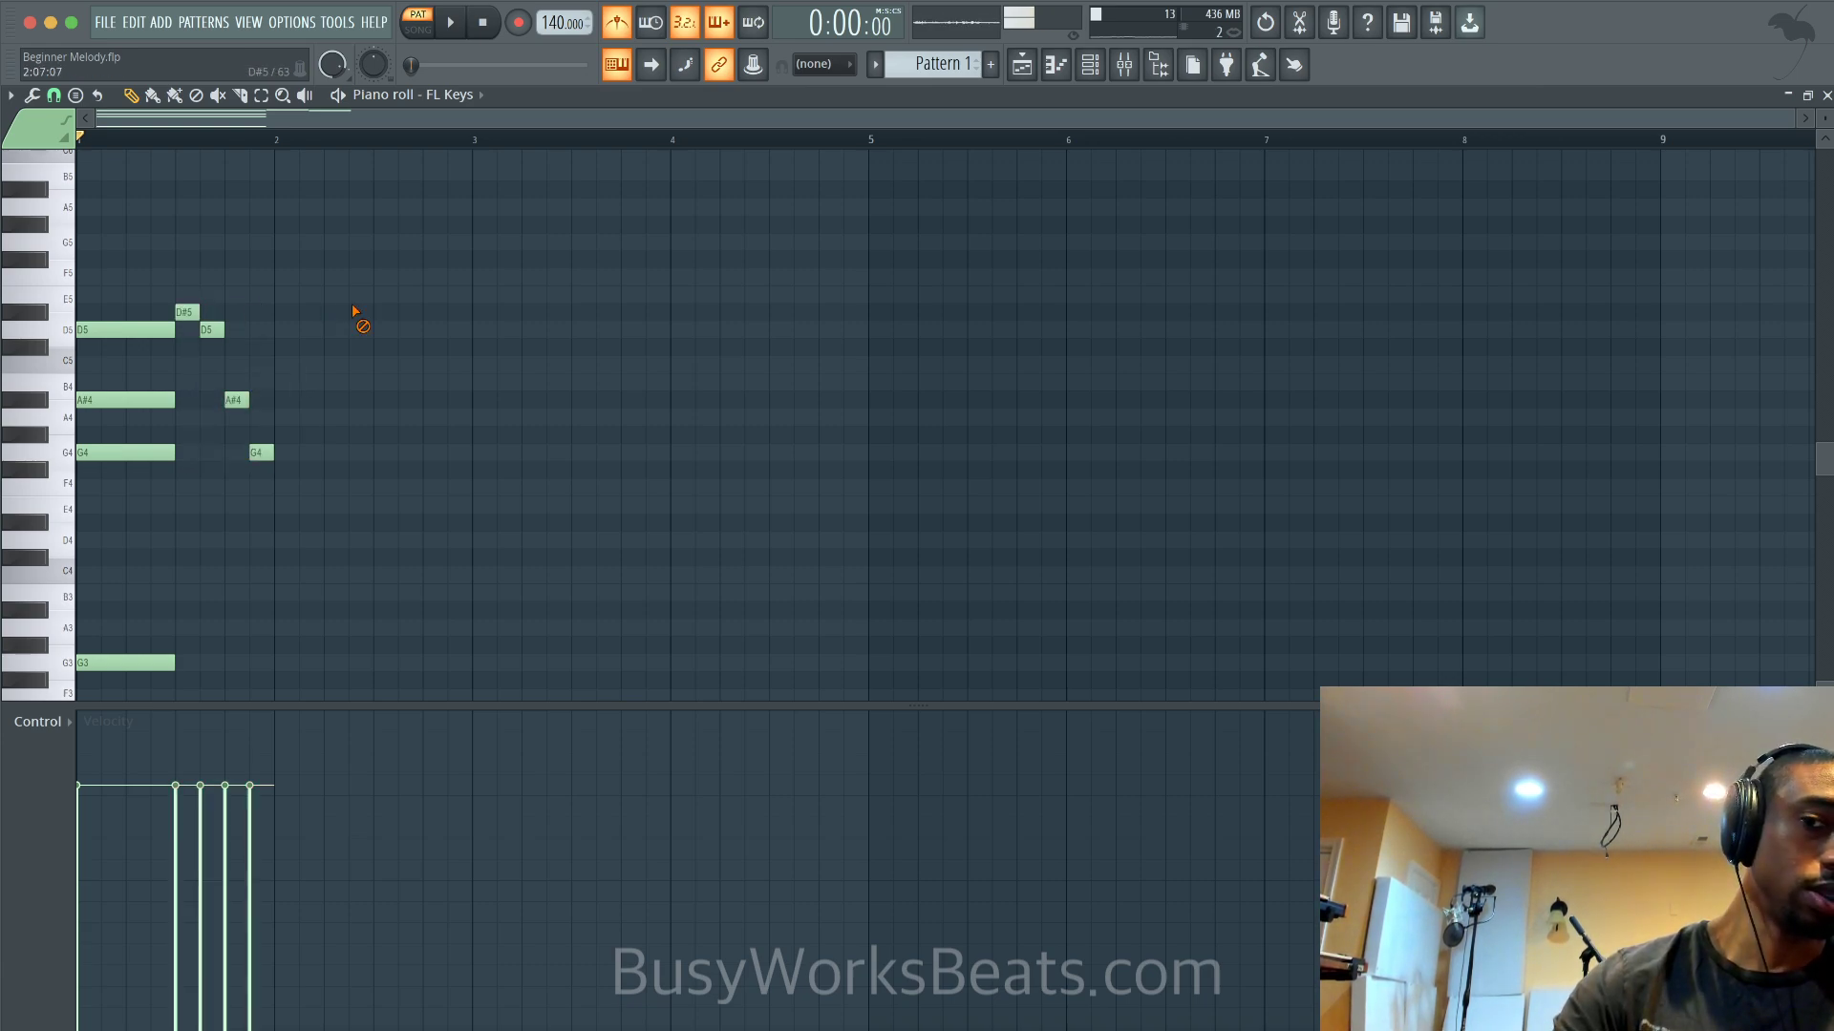
pyautogui.press('space')
pyautogui.moveTo(244, 407); pyautogui.dragTo(253, 330)
pyautogui.press('space')
pyautogui.click(258, 336)
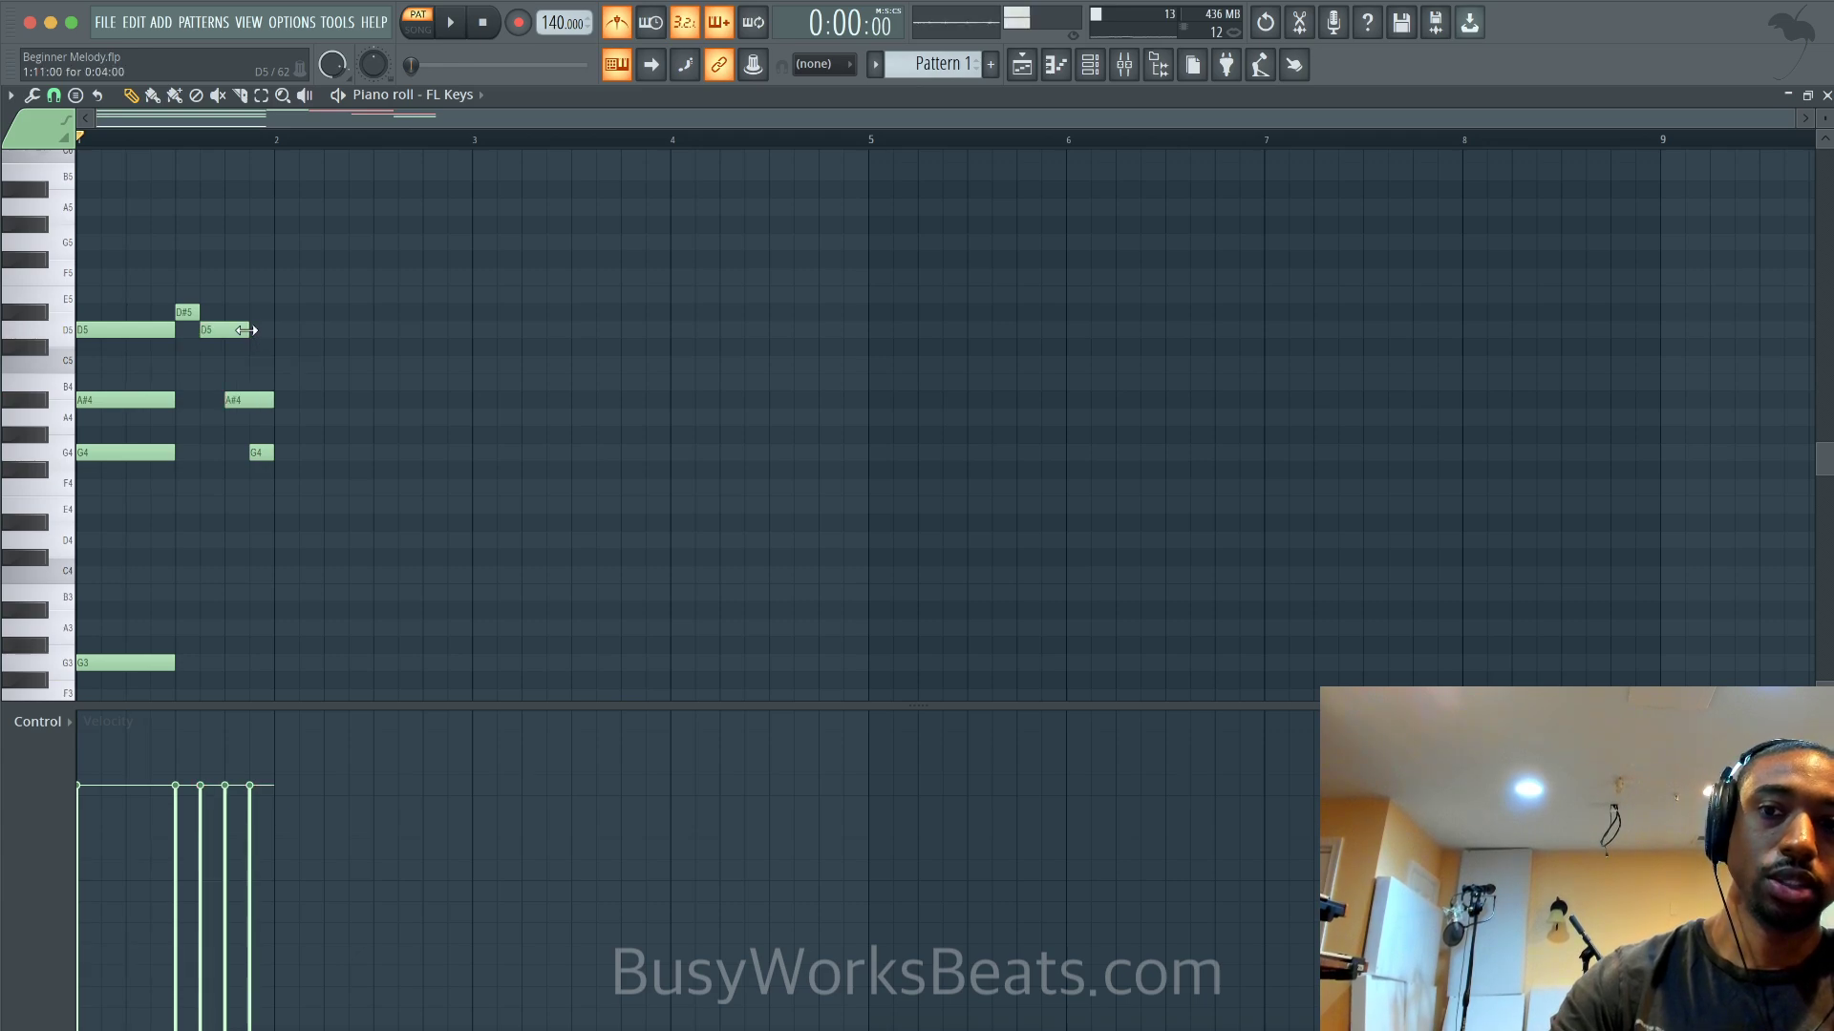
pyautogui.press('space')
pyautogui.moveTo(198, 312)
pyautogui.mouseDown()
pyautogui.moveTo(264, 311)
pyautogui.moveTo(213, 309)
pyautogui.mouseUp()
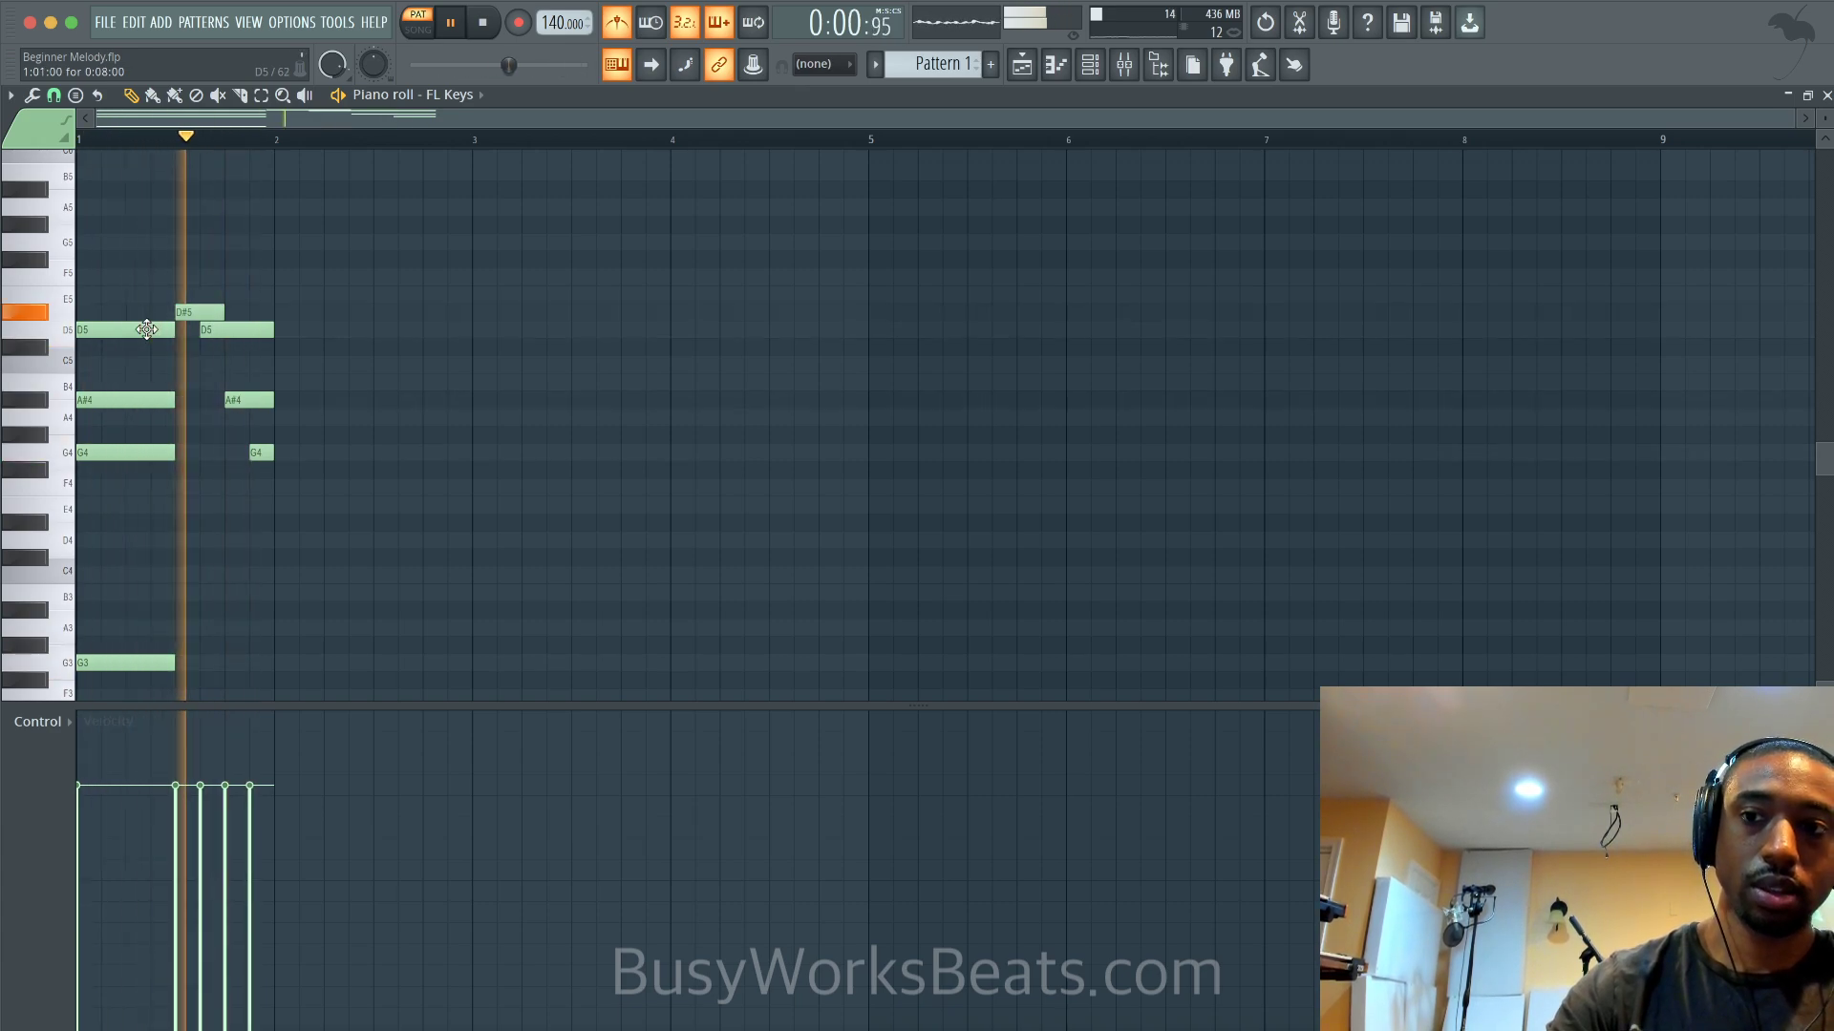
pyautogui.press('space')
# Delete the A#4 note from the opening chord
pyautogui.scroll(5, 121, 408)
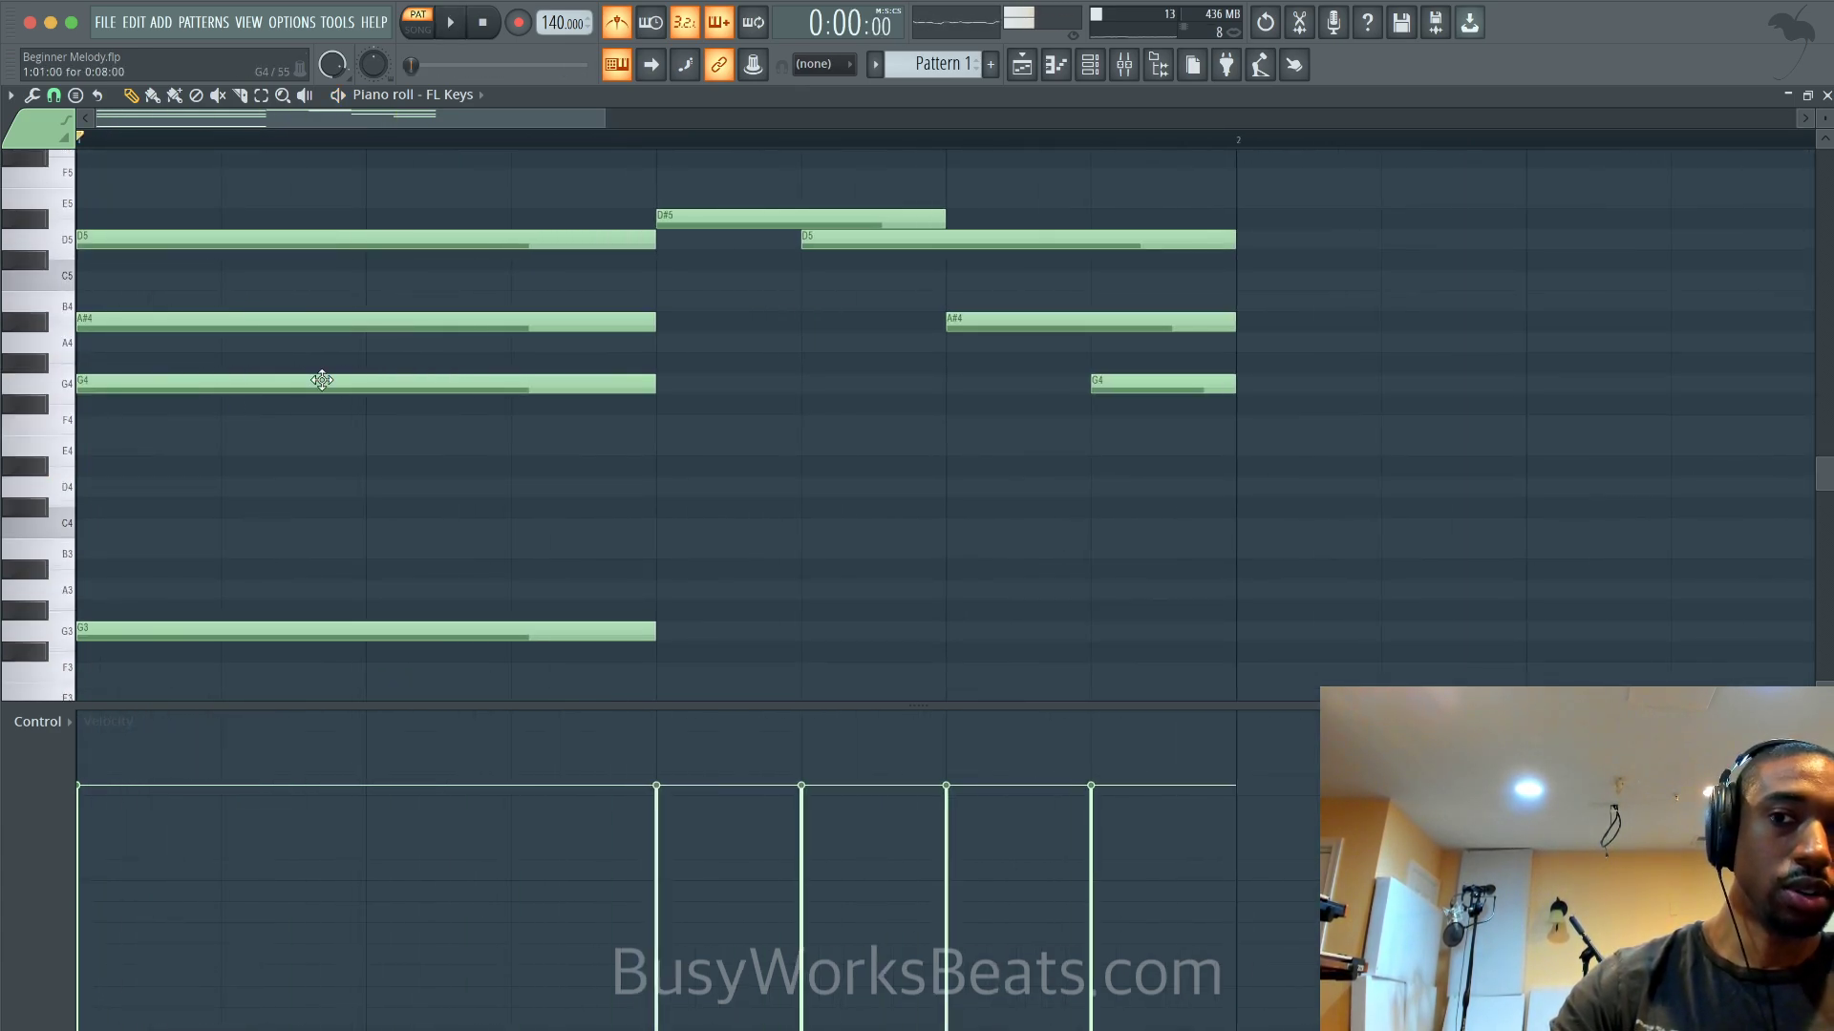
pyautogui.scroll(-4, 484, 152)
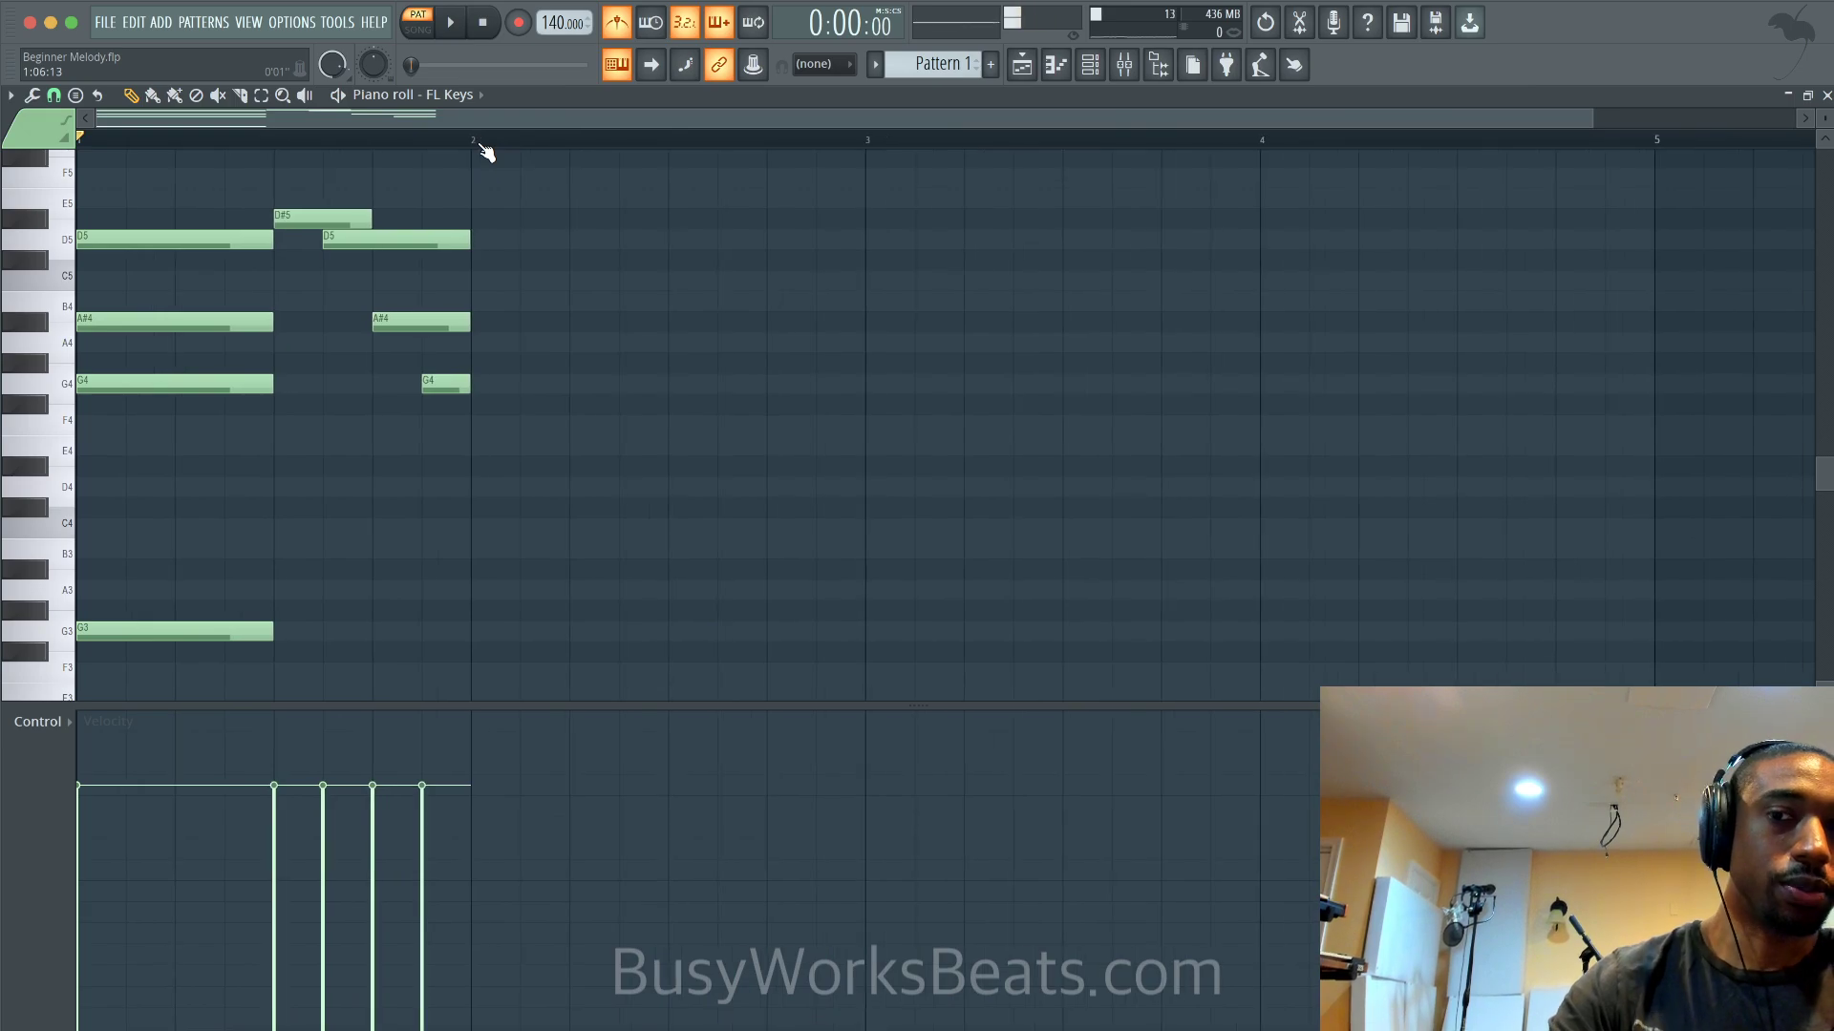
pyautogui.scroll(-2, 484, 153)
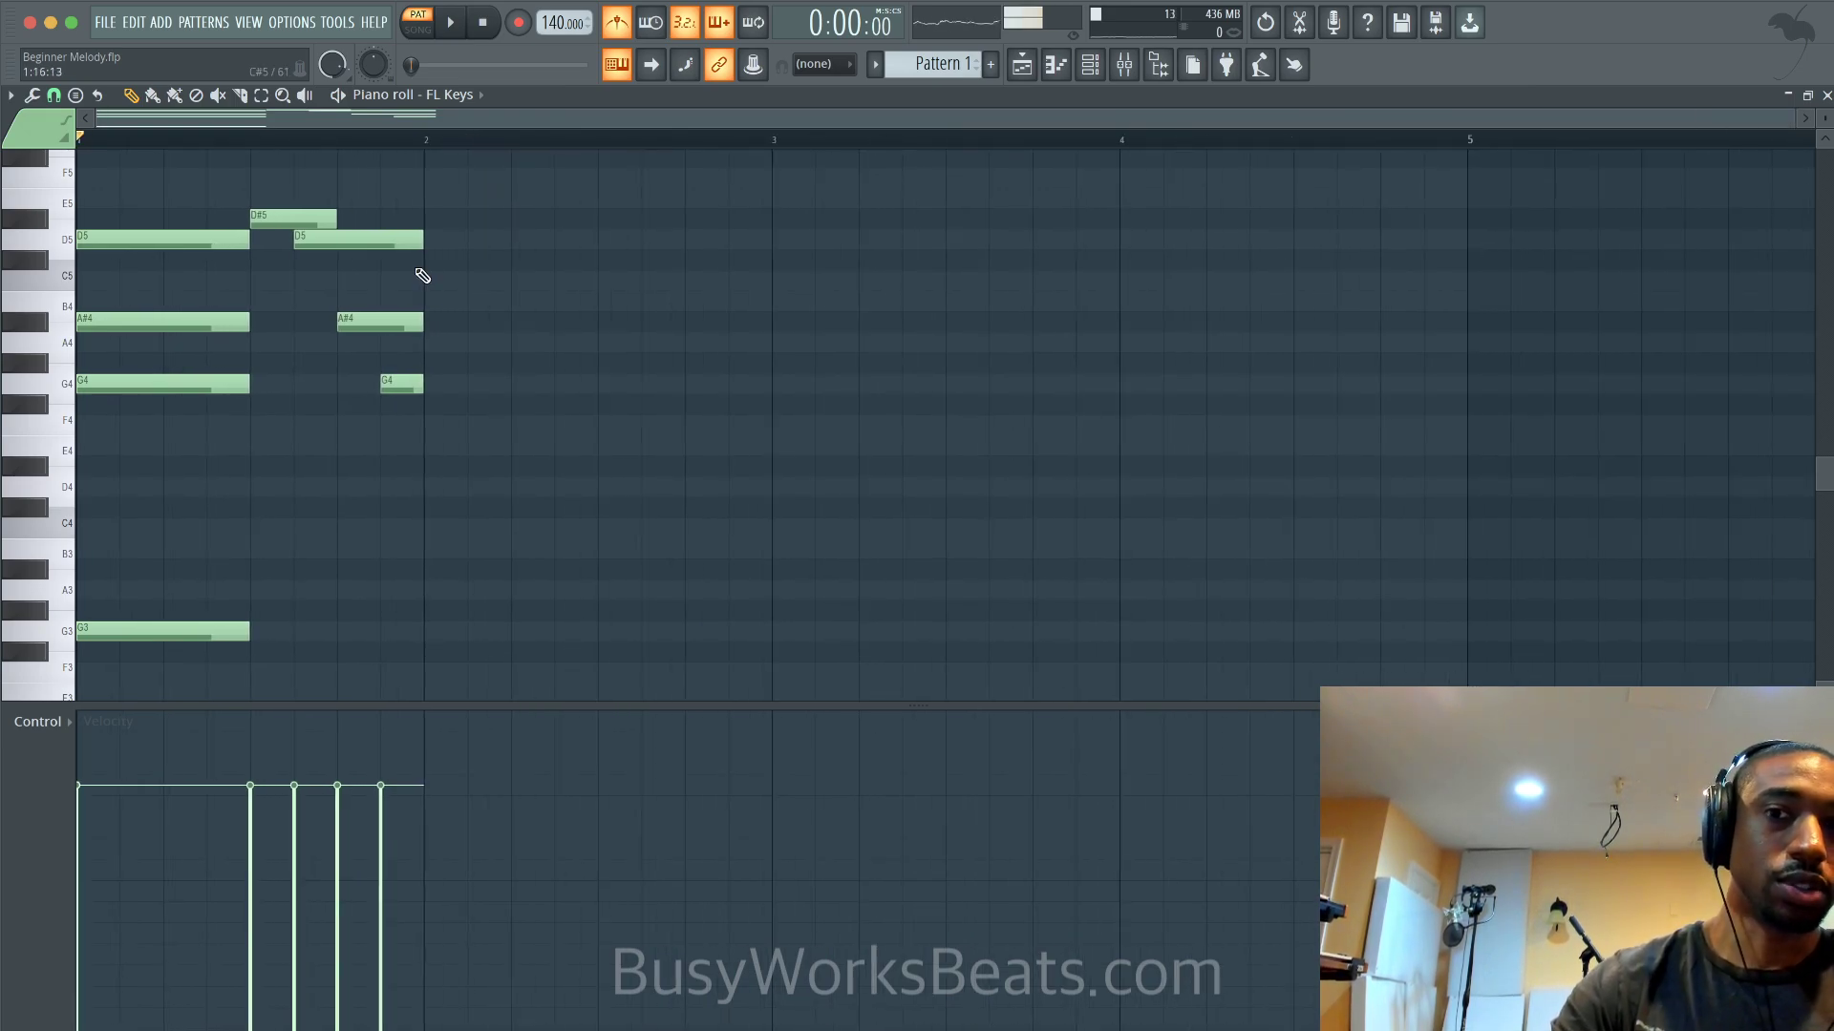
pyautogui.moveTo(1825, 115); pyautogui.dragTo(1825, 120)
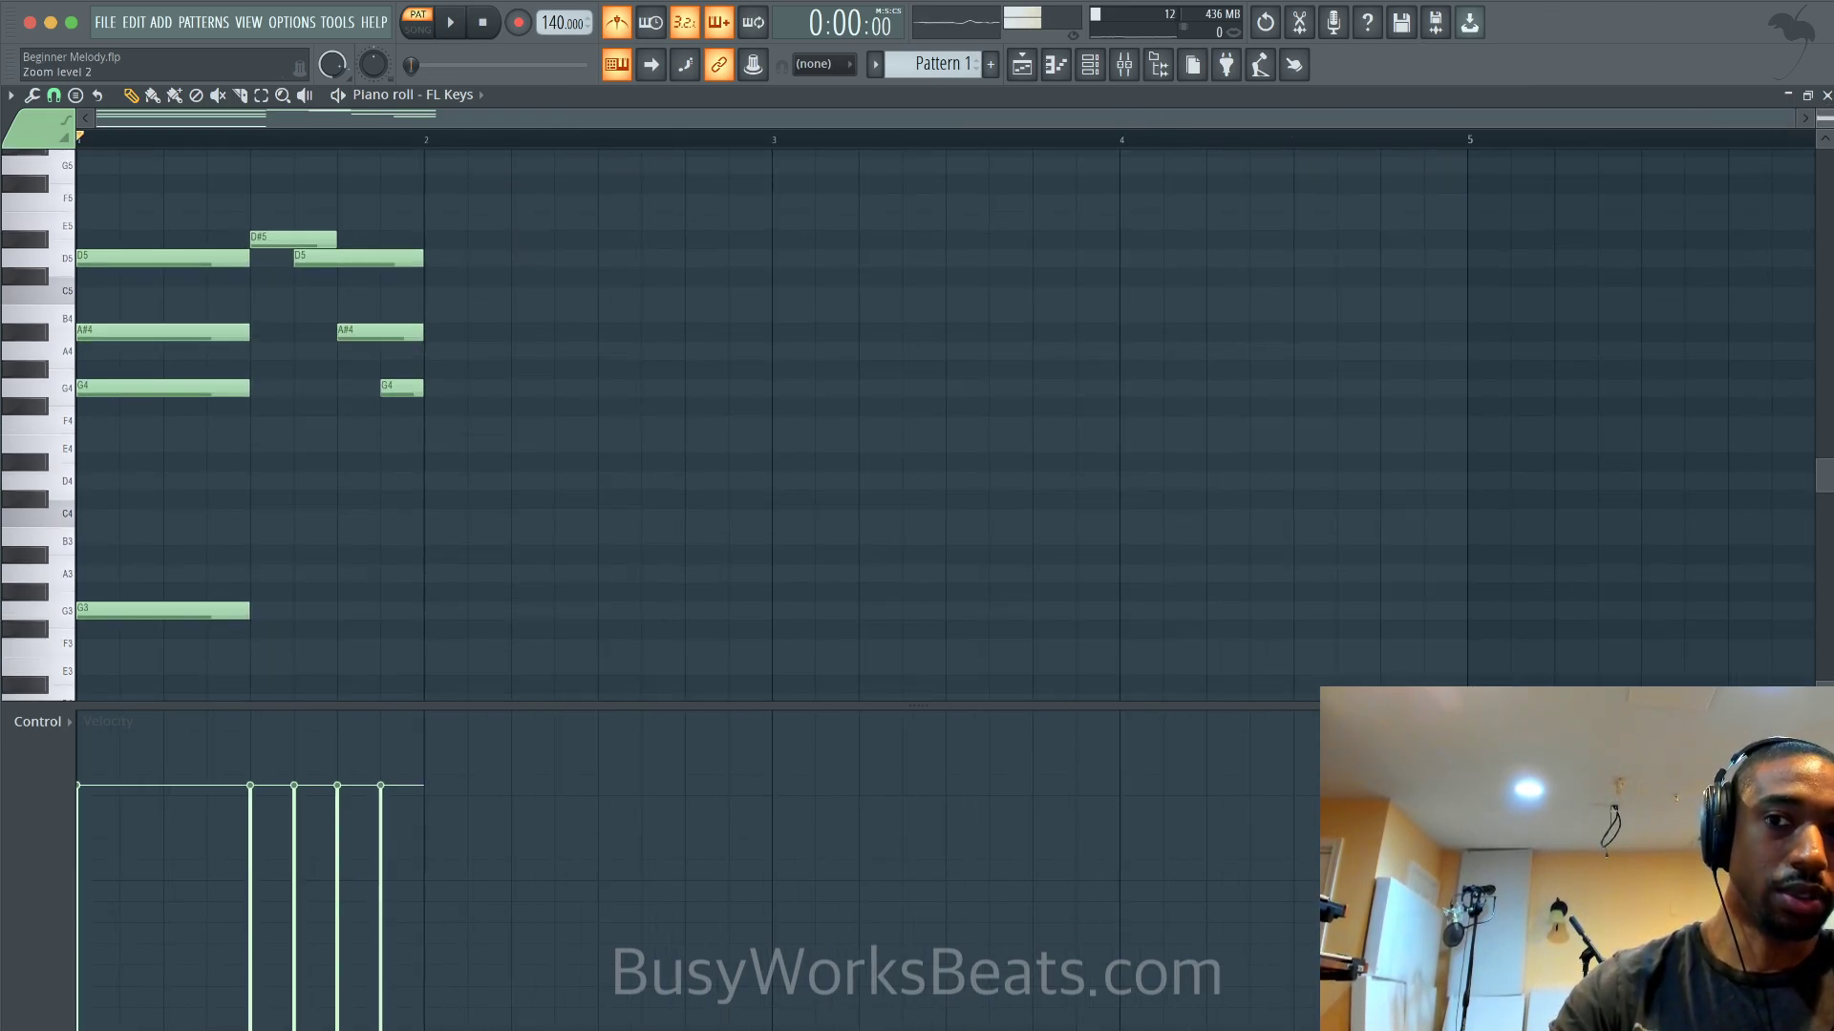
pyautogui.click(162, 336)
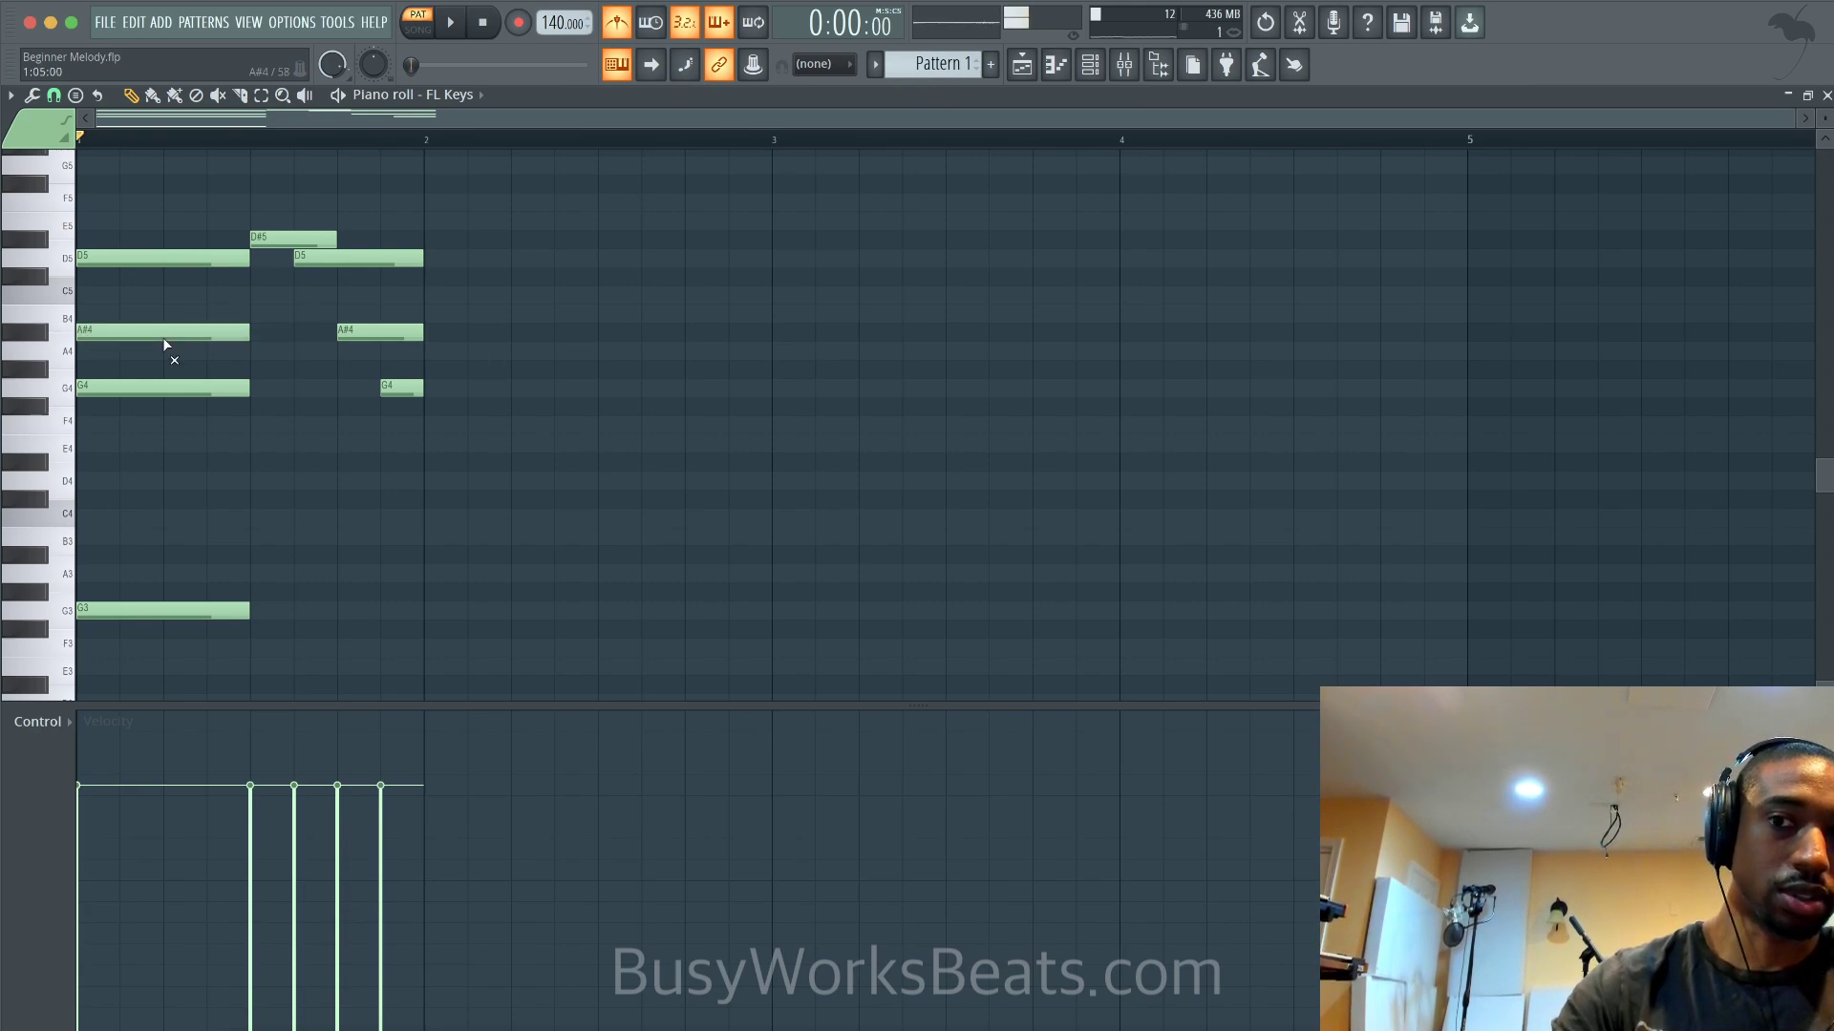
pyautogui.click(163, 337)
pyautogui.click(163, 337)
pyautogui.click(162, 337)
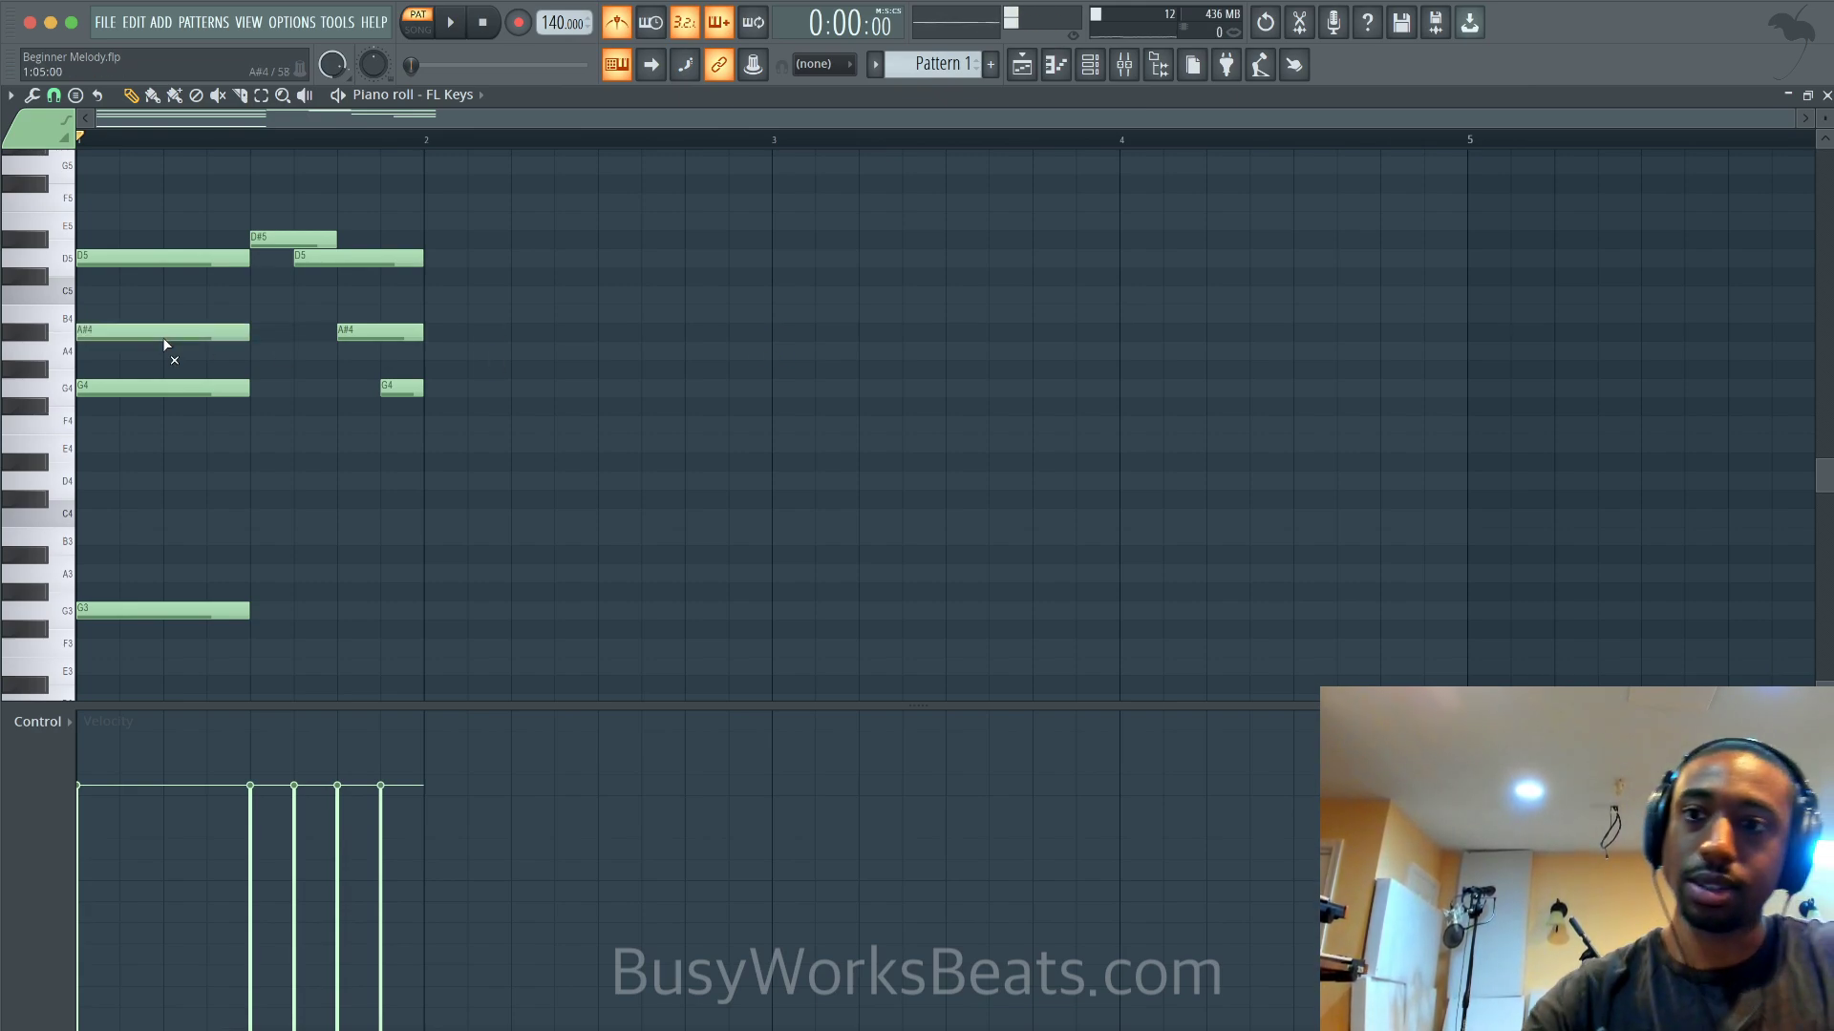
pyautogui.rightClick(159, 339)
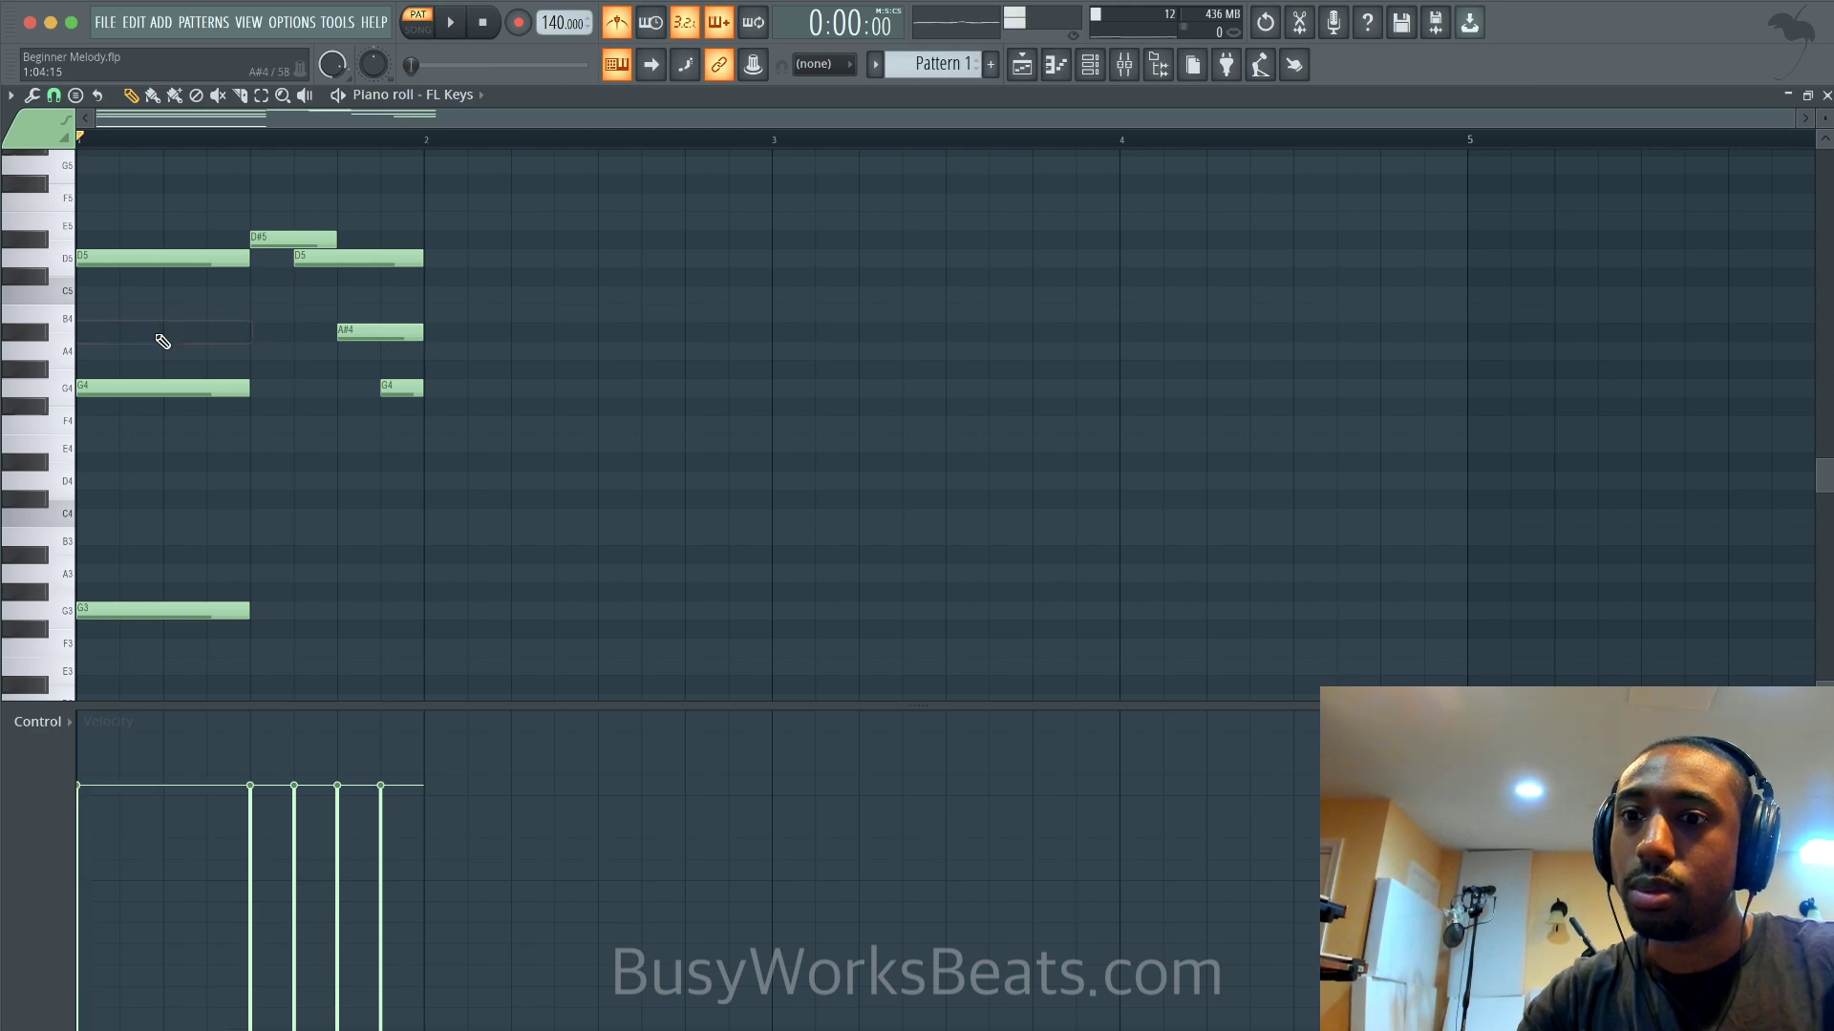
# Play back the one-bar pattern to hear the thinned chord with the descending run
pyautogui.press('space')
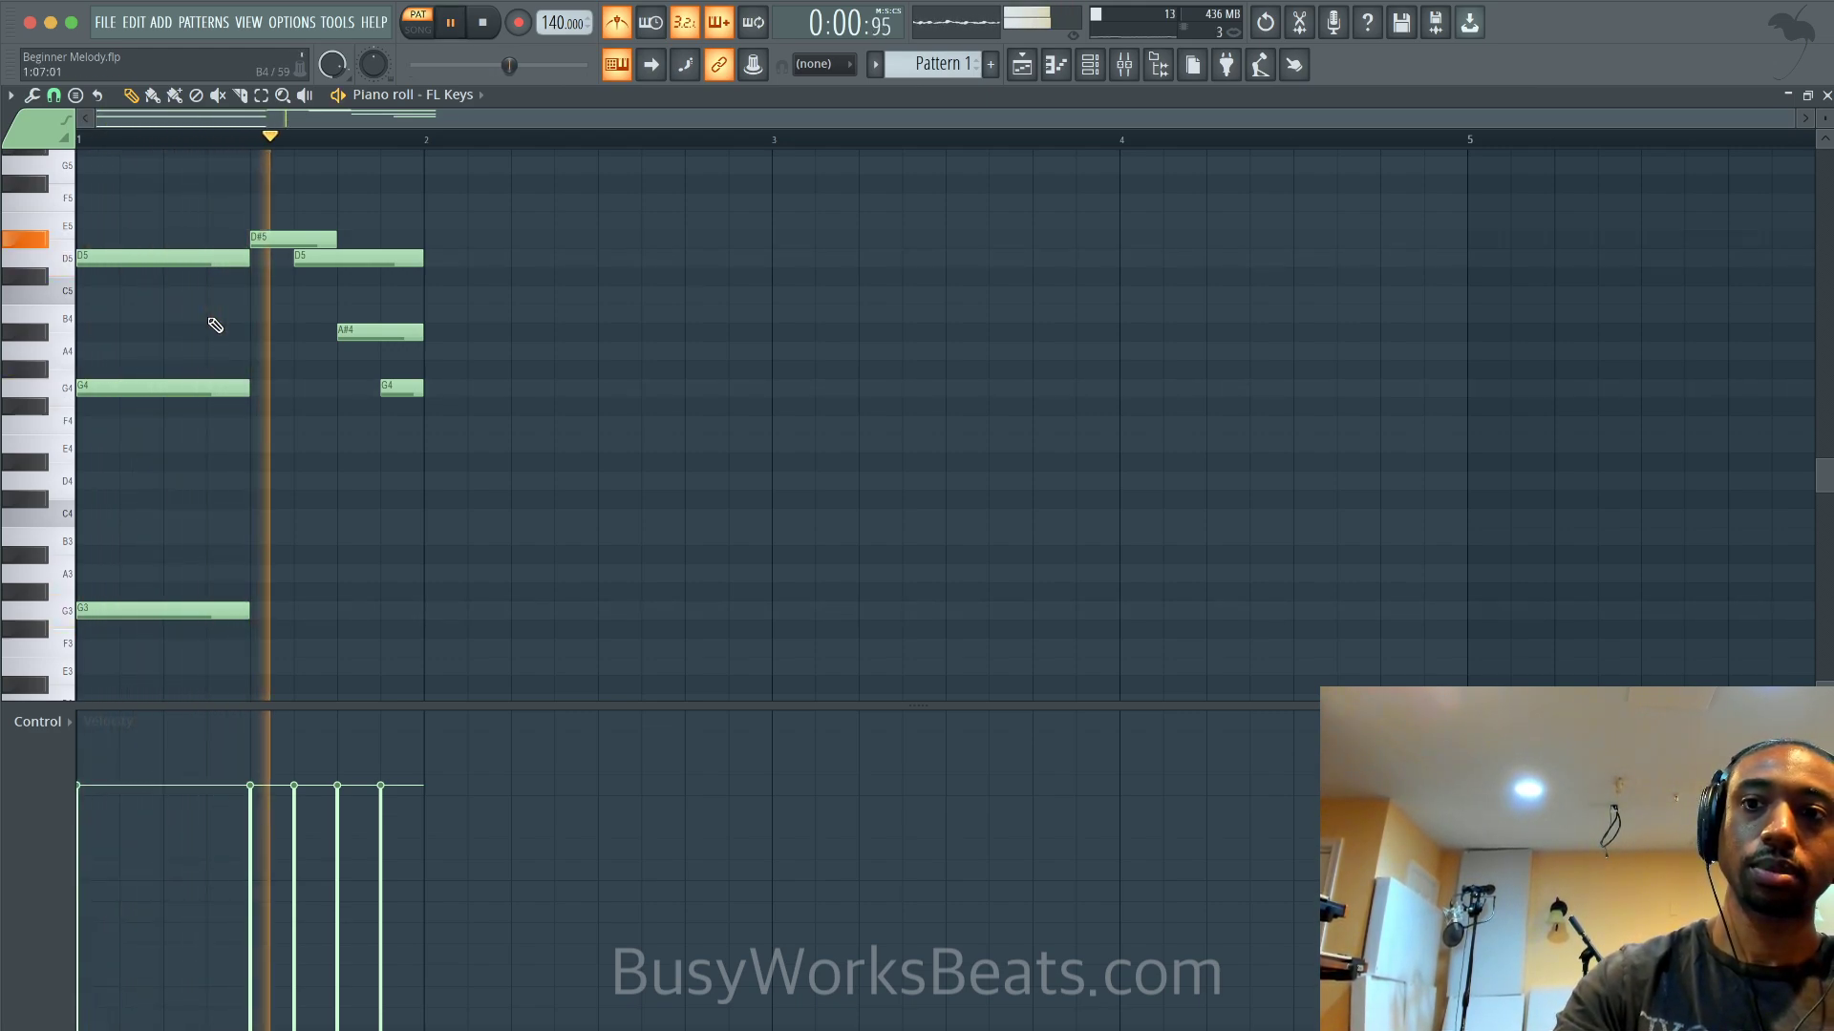
pyautogui.press('space')
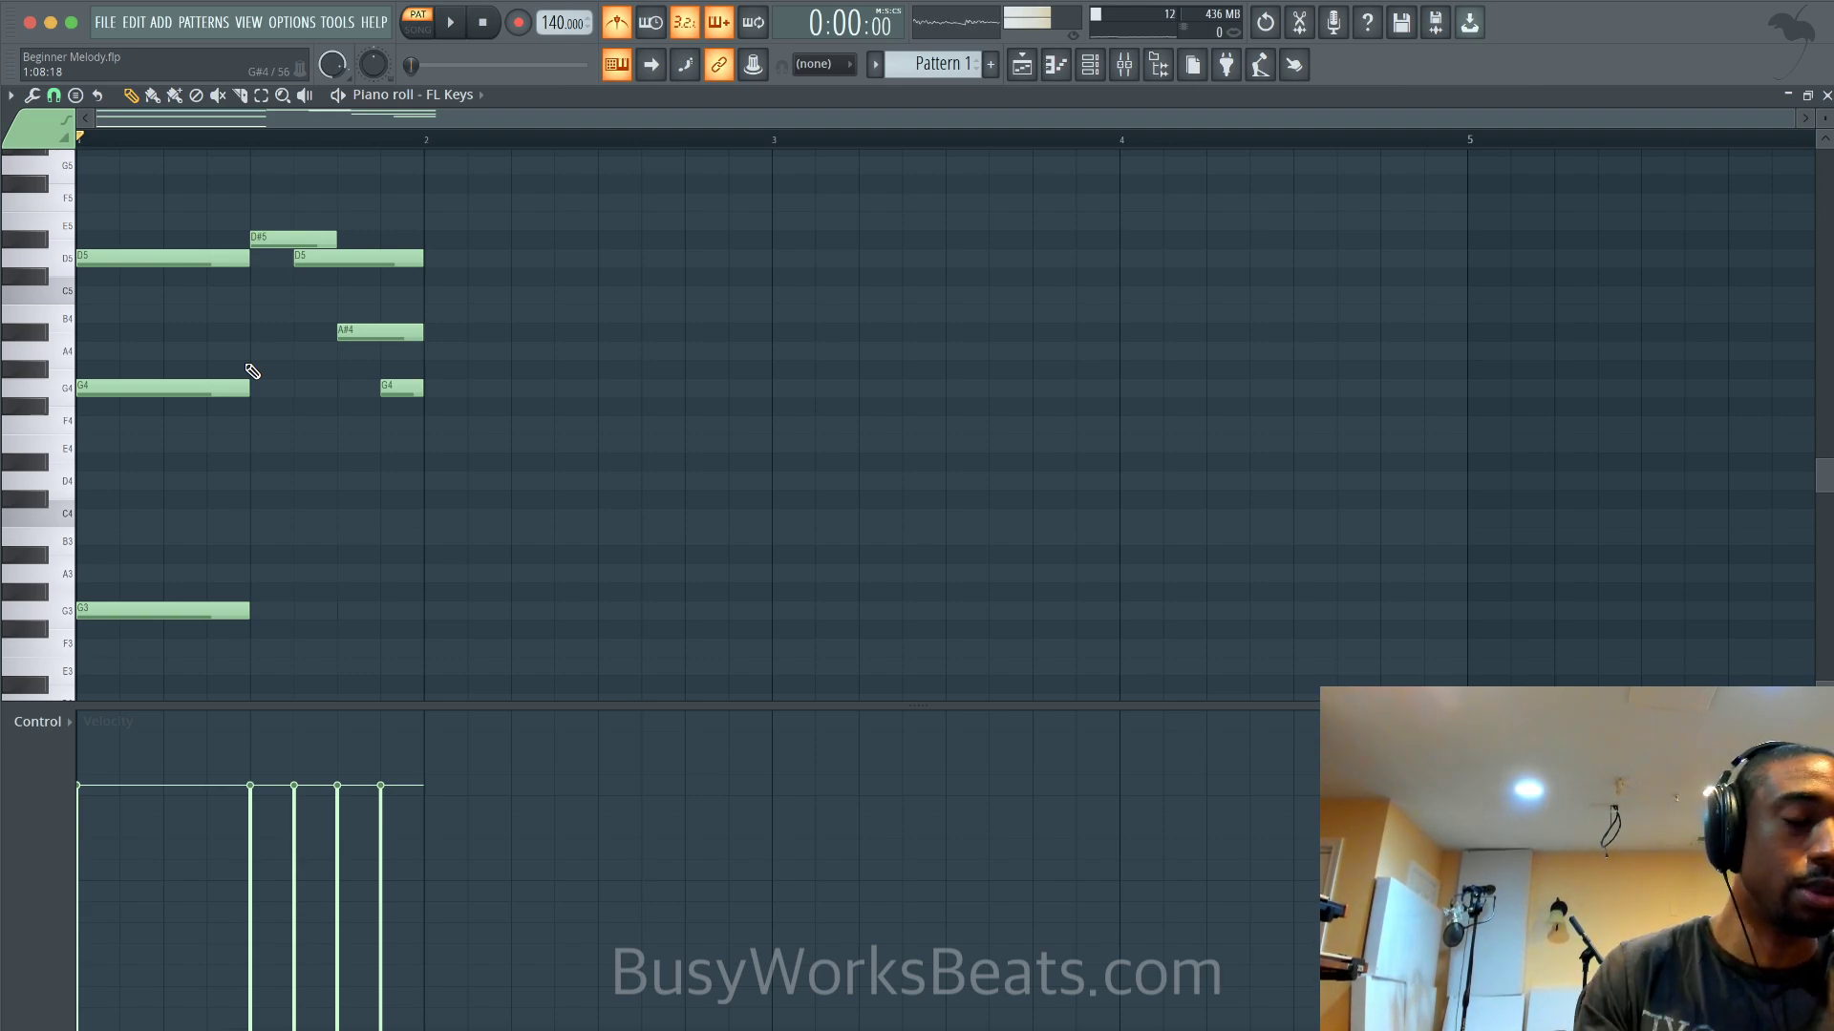
pyautogui.moveTo(1825, 119); pyautogui.dragTo(1825, 125)
pyautogui.press('space')
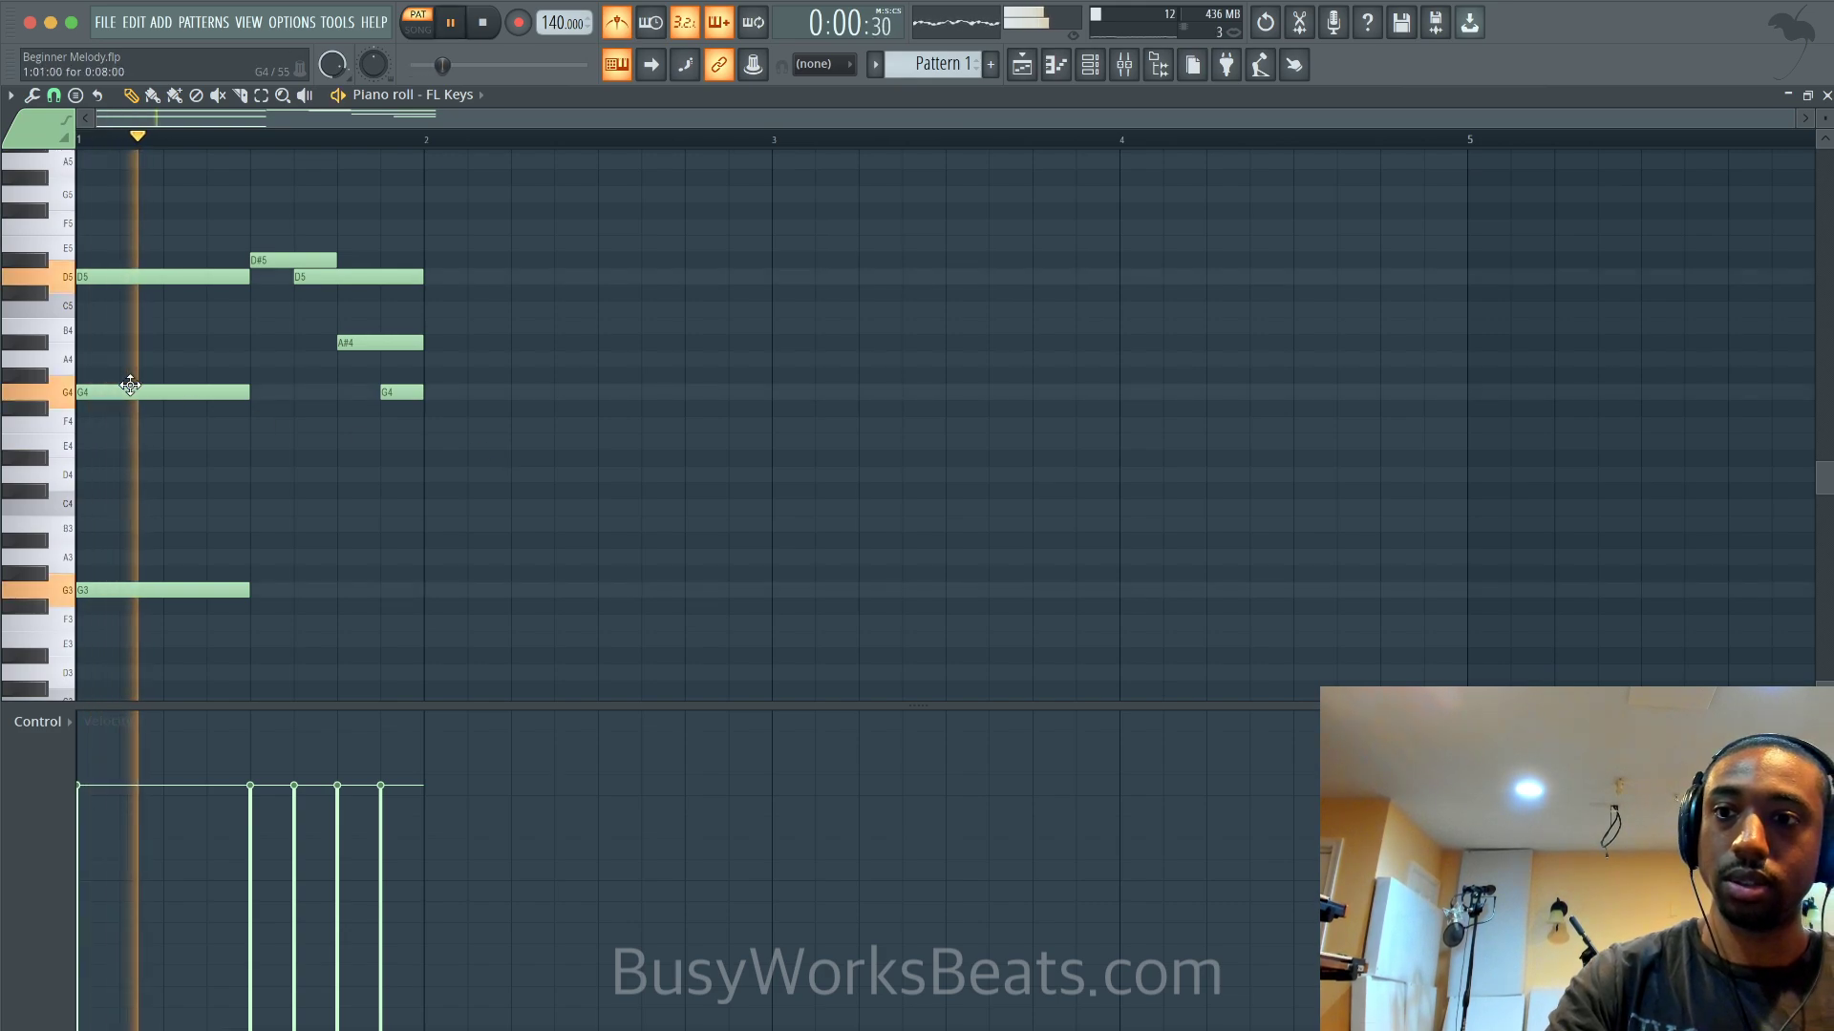
# Extend the opening chord's G4 up to the final G4 and its G3 to the end of bar 1, then audition the pattern
pyautogui.press('space')
pyautogui.moveTo(225, 382); pyautogui.dragTo(372, 594)
pyautogui.press('space')
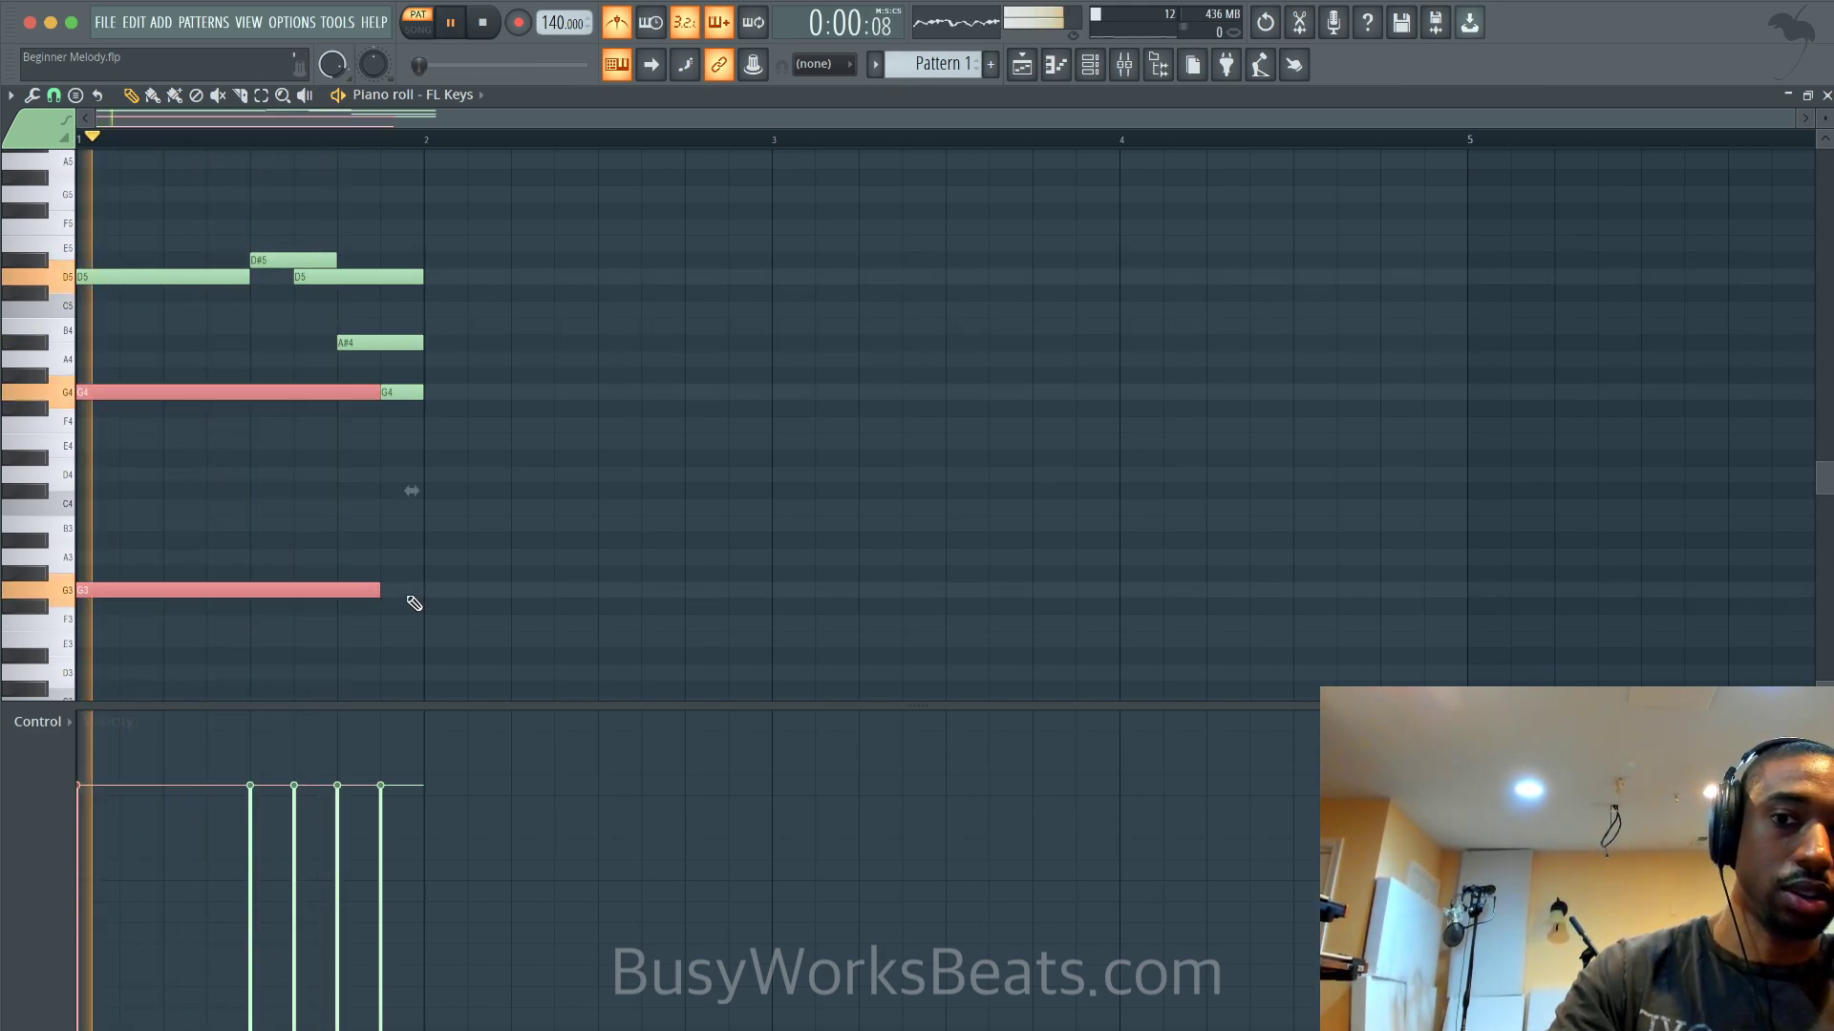
pyautogui.click(407, 596)
pyautogui.rightClick(483, 596)
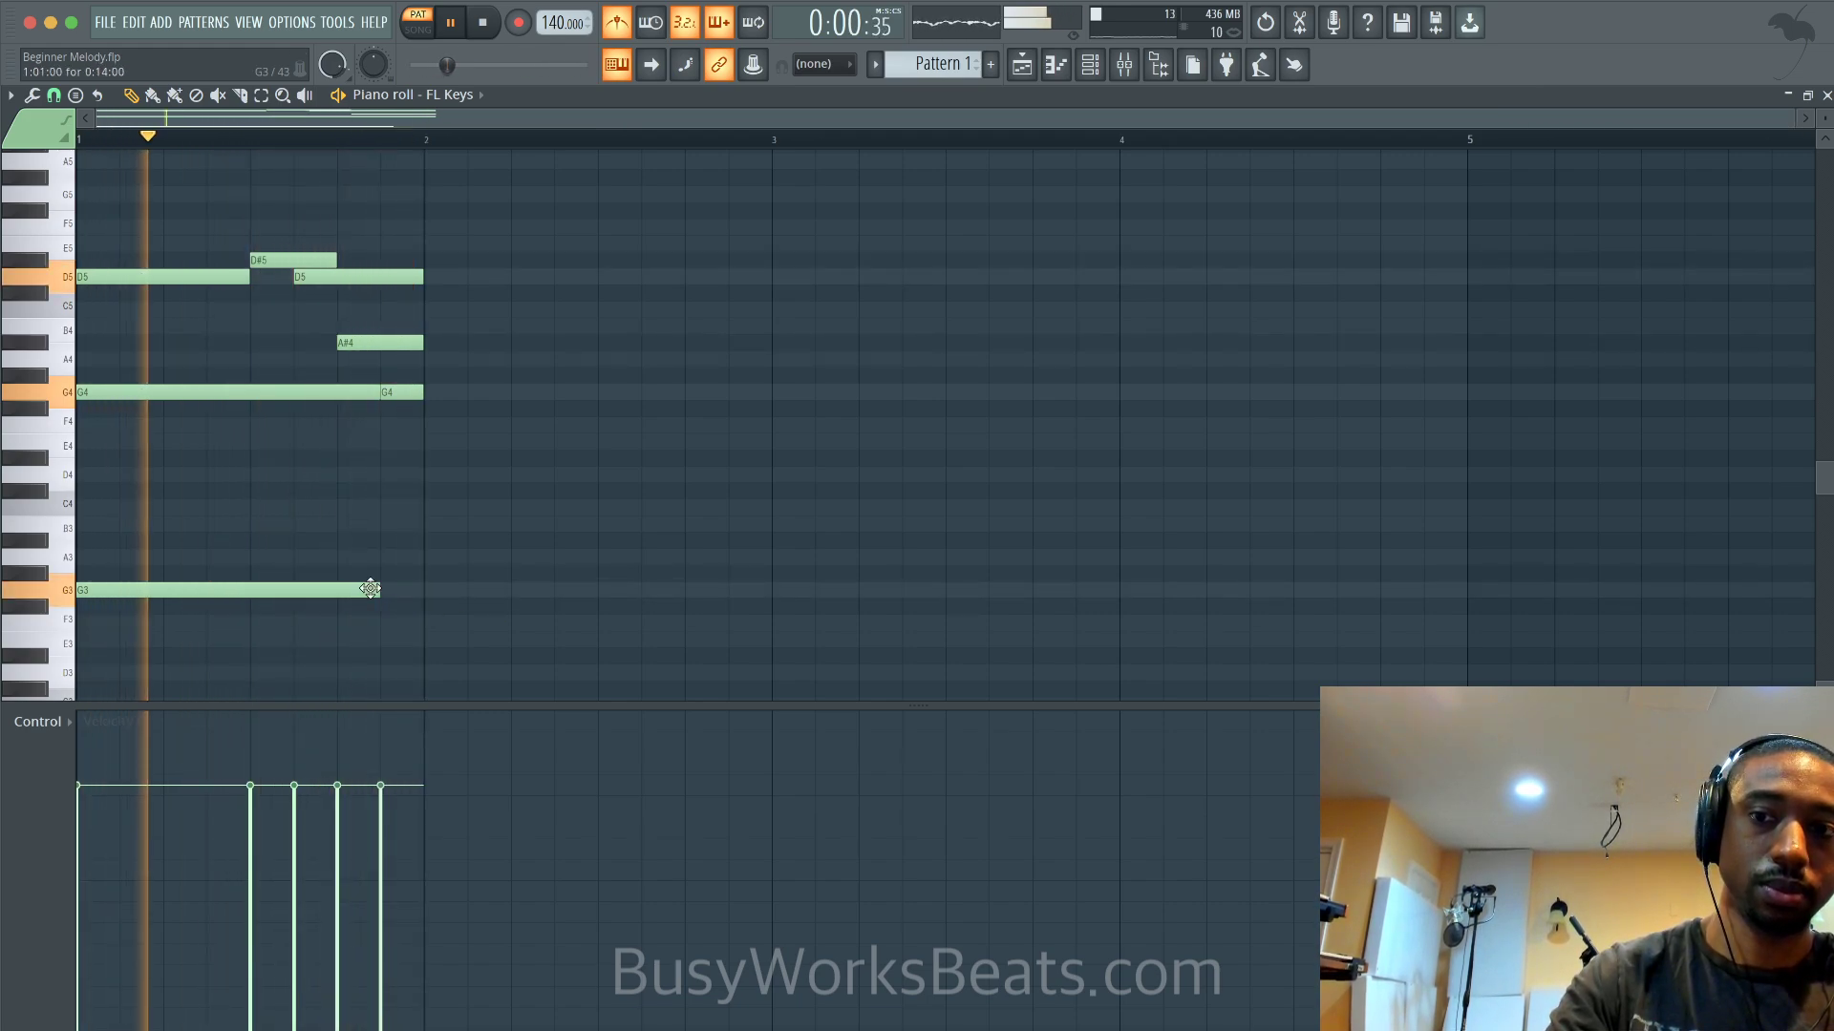
pyautogui.moveTo(379, 593); pyautogui.dragTo(423, 592)
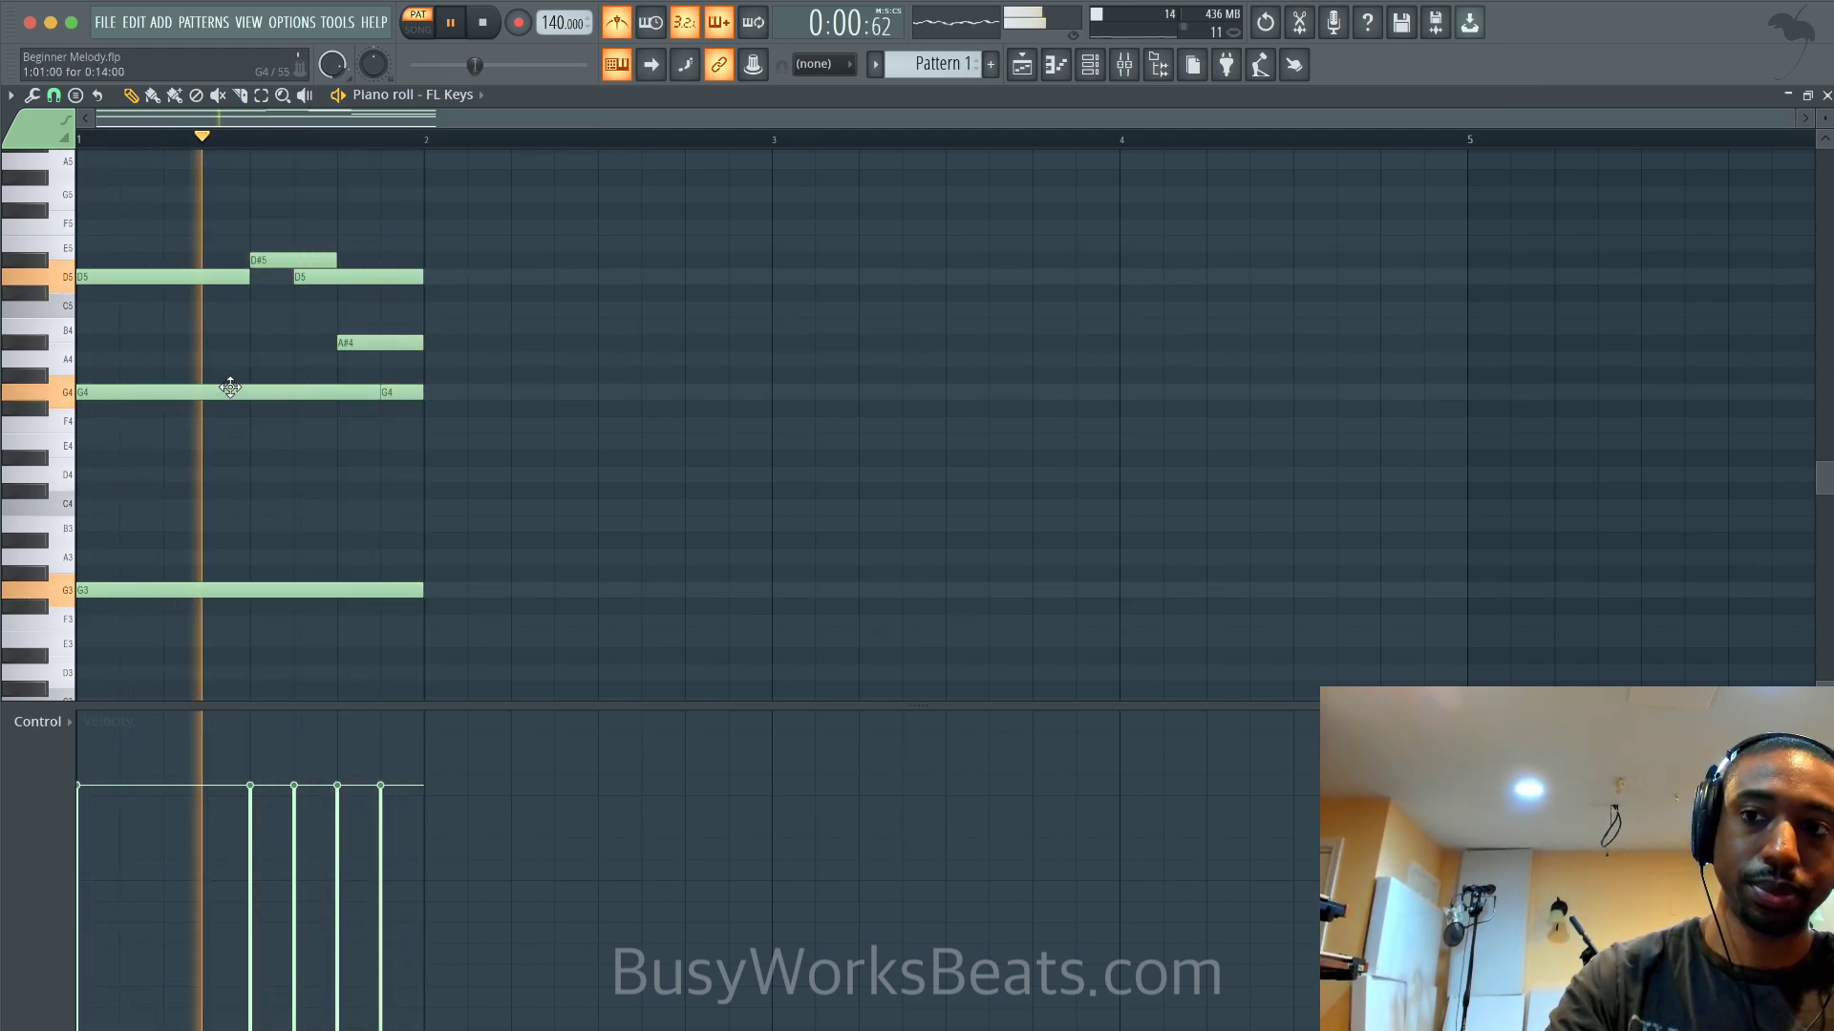
pyautogui.press('space')
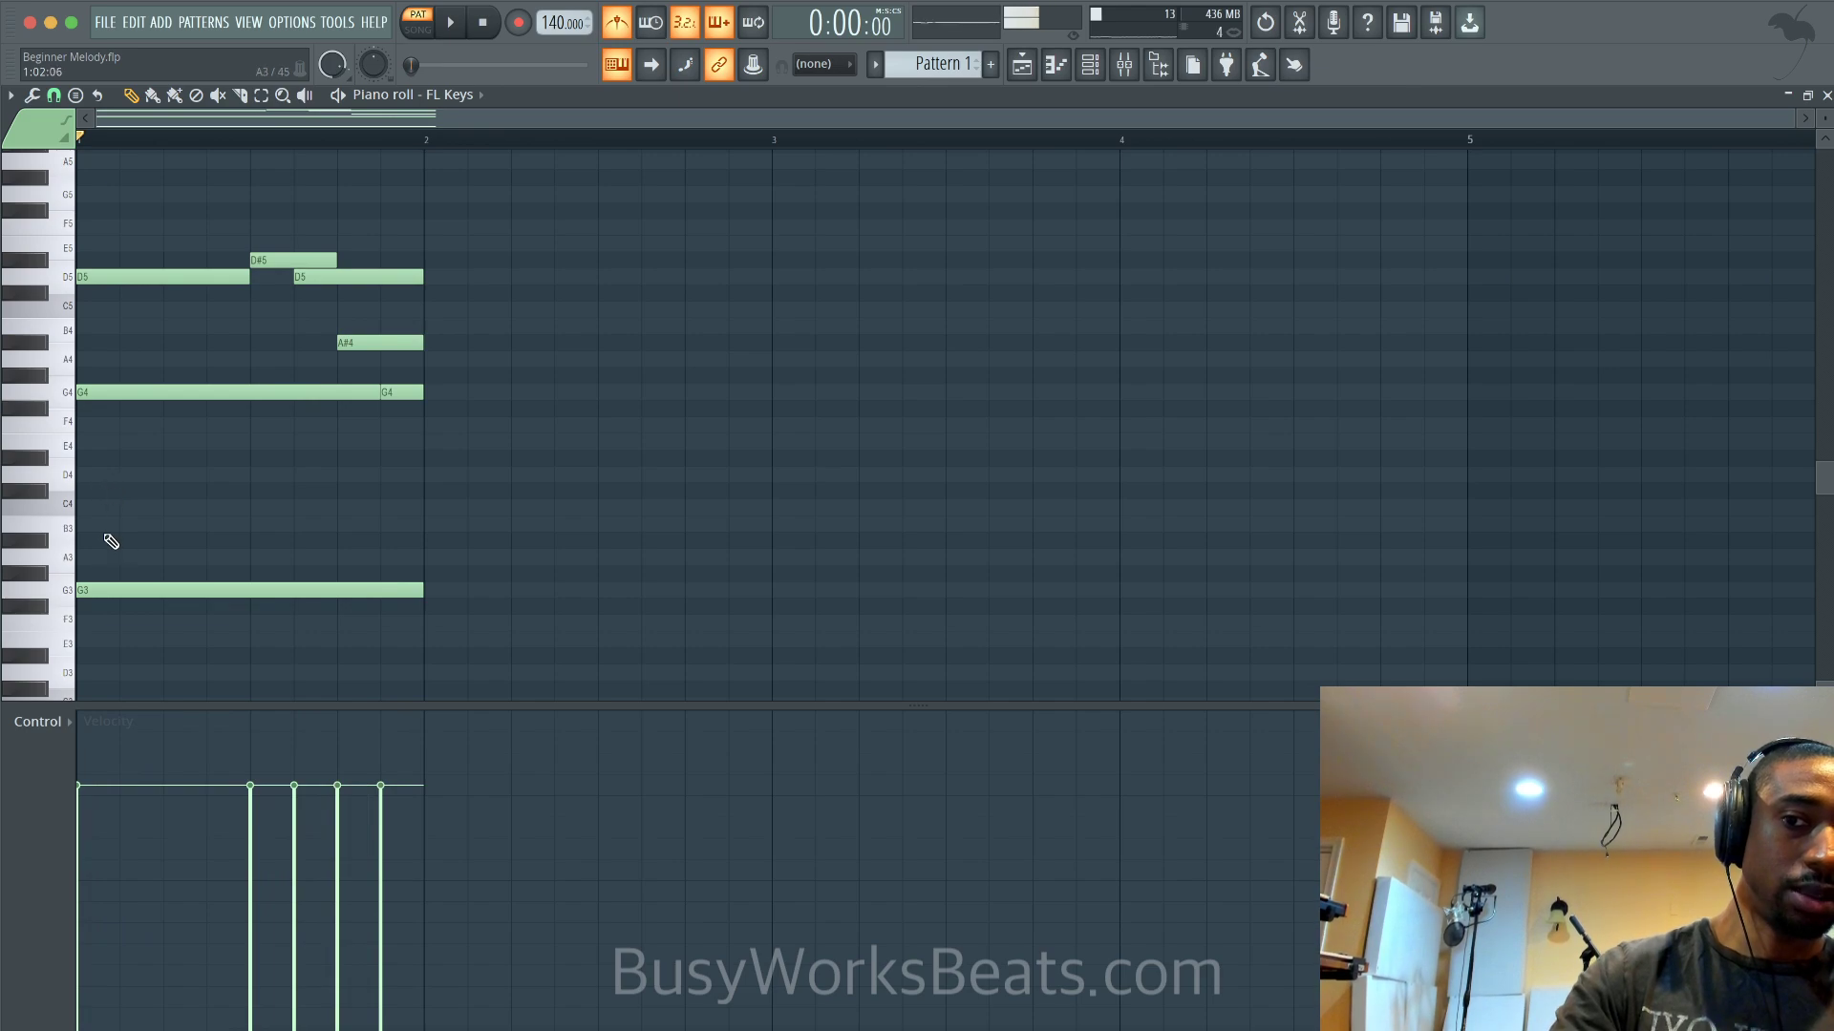
# Copy the chord's D5 note an octave down to D4 and extend the copy to the end of bar 1
pyautogui.click(111, 276)
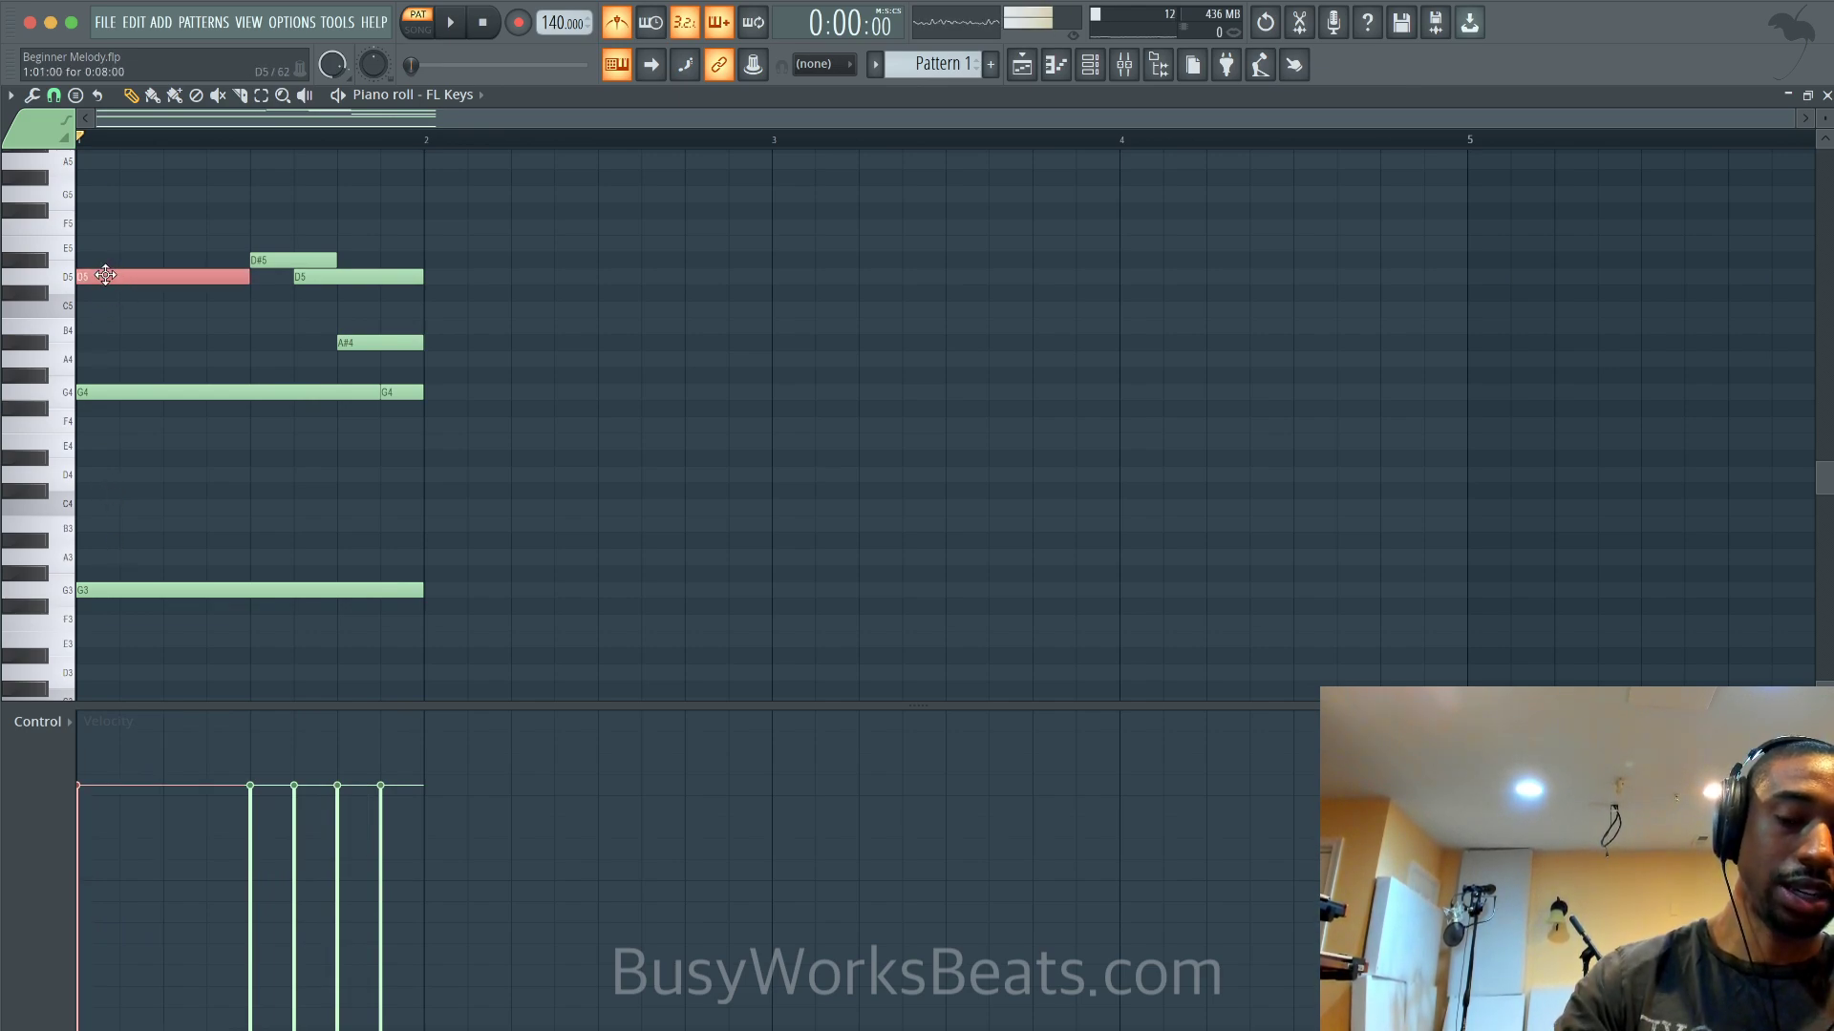
pyautogui.press('super+c')
pyautogui.press('super+v')
pyautogui.press('super+Down')
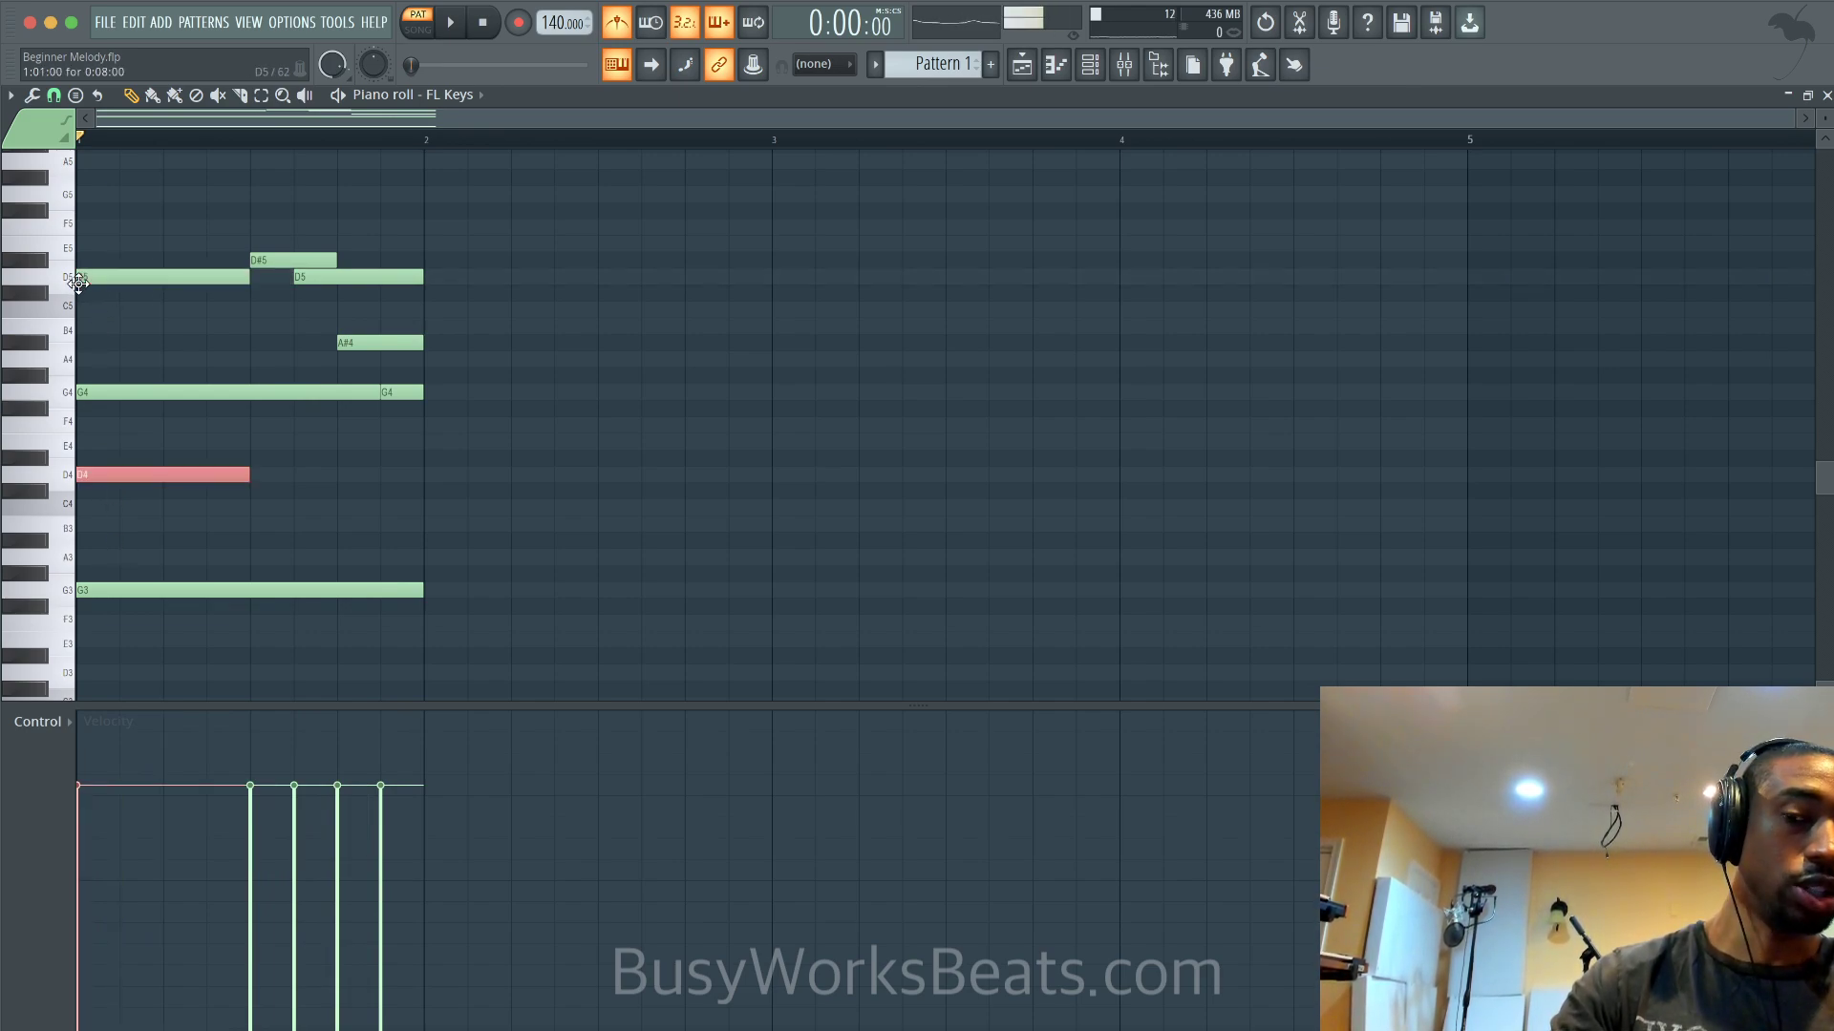
pyautogui.press('space')
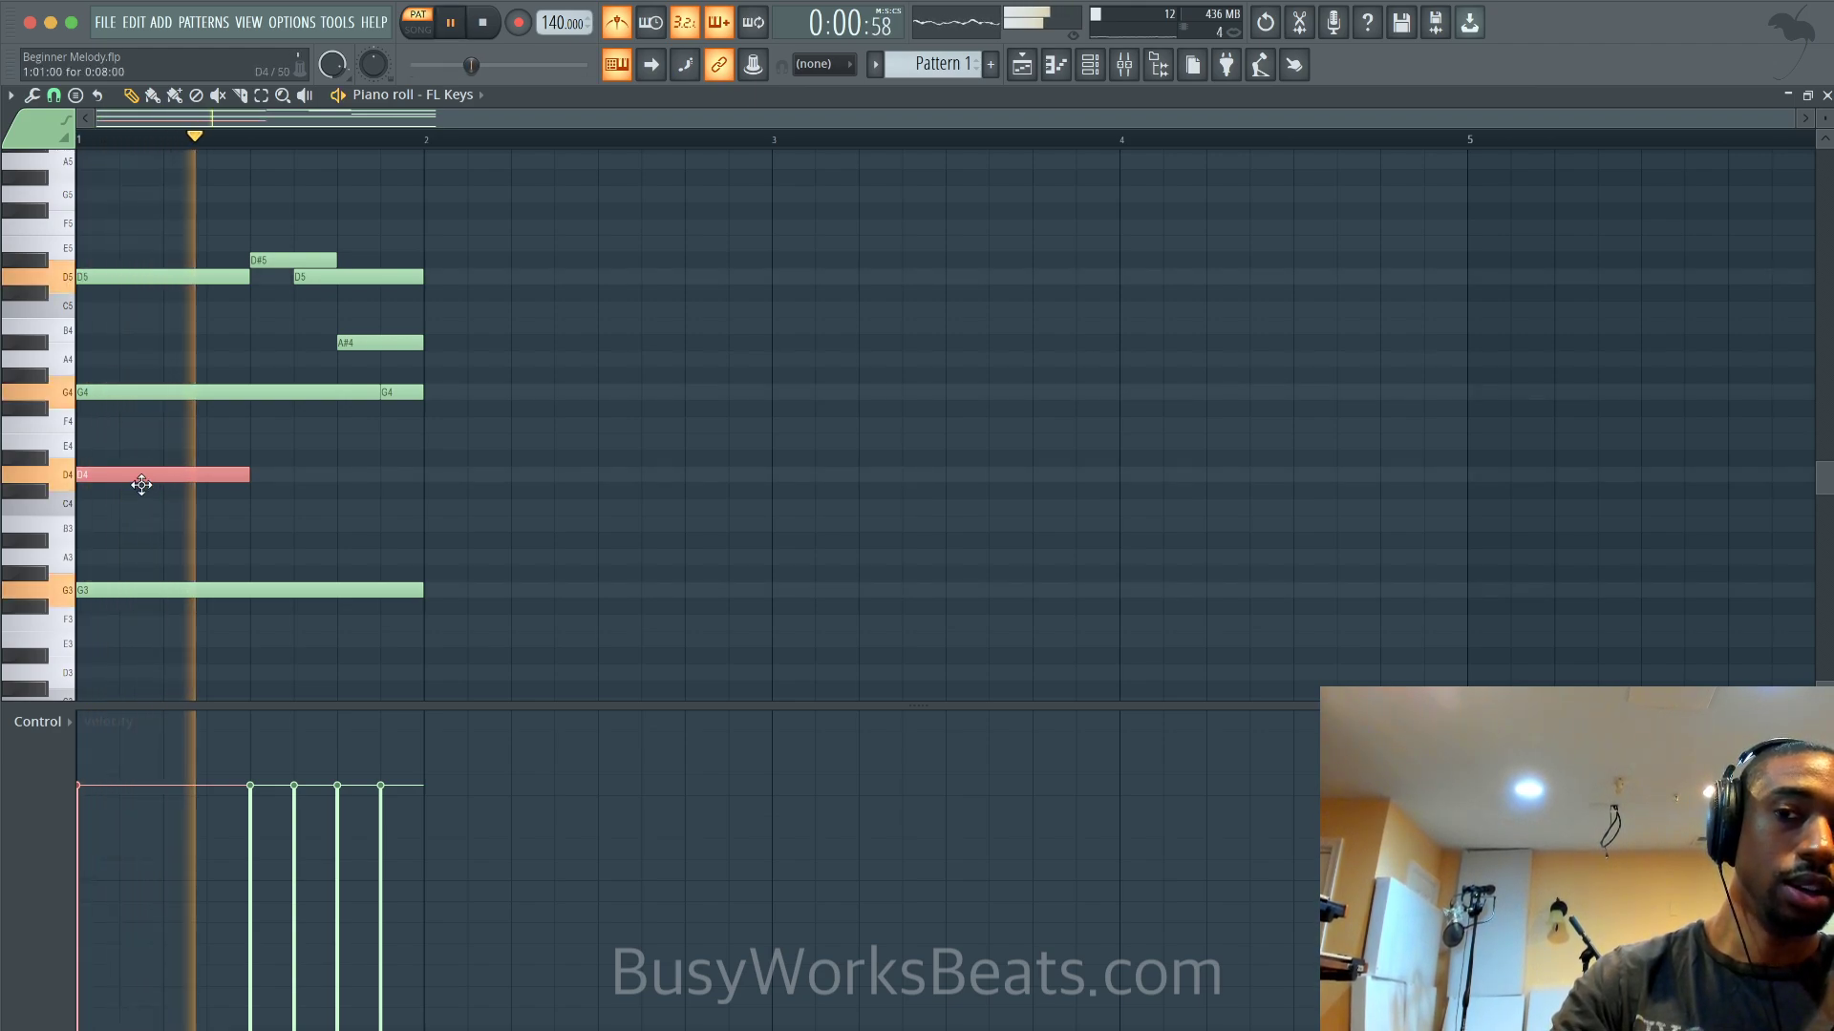
pyautogui.moveTo(246, 475); pyautogui.dragTo(401, 474)
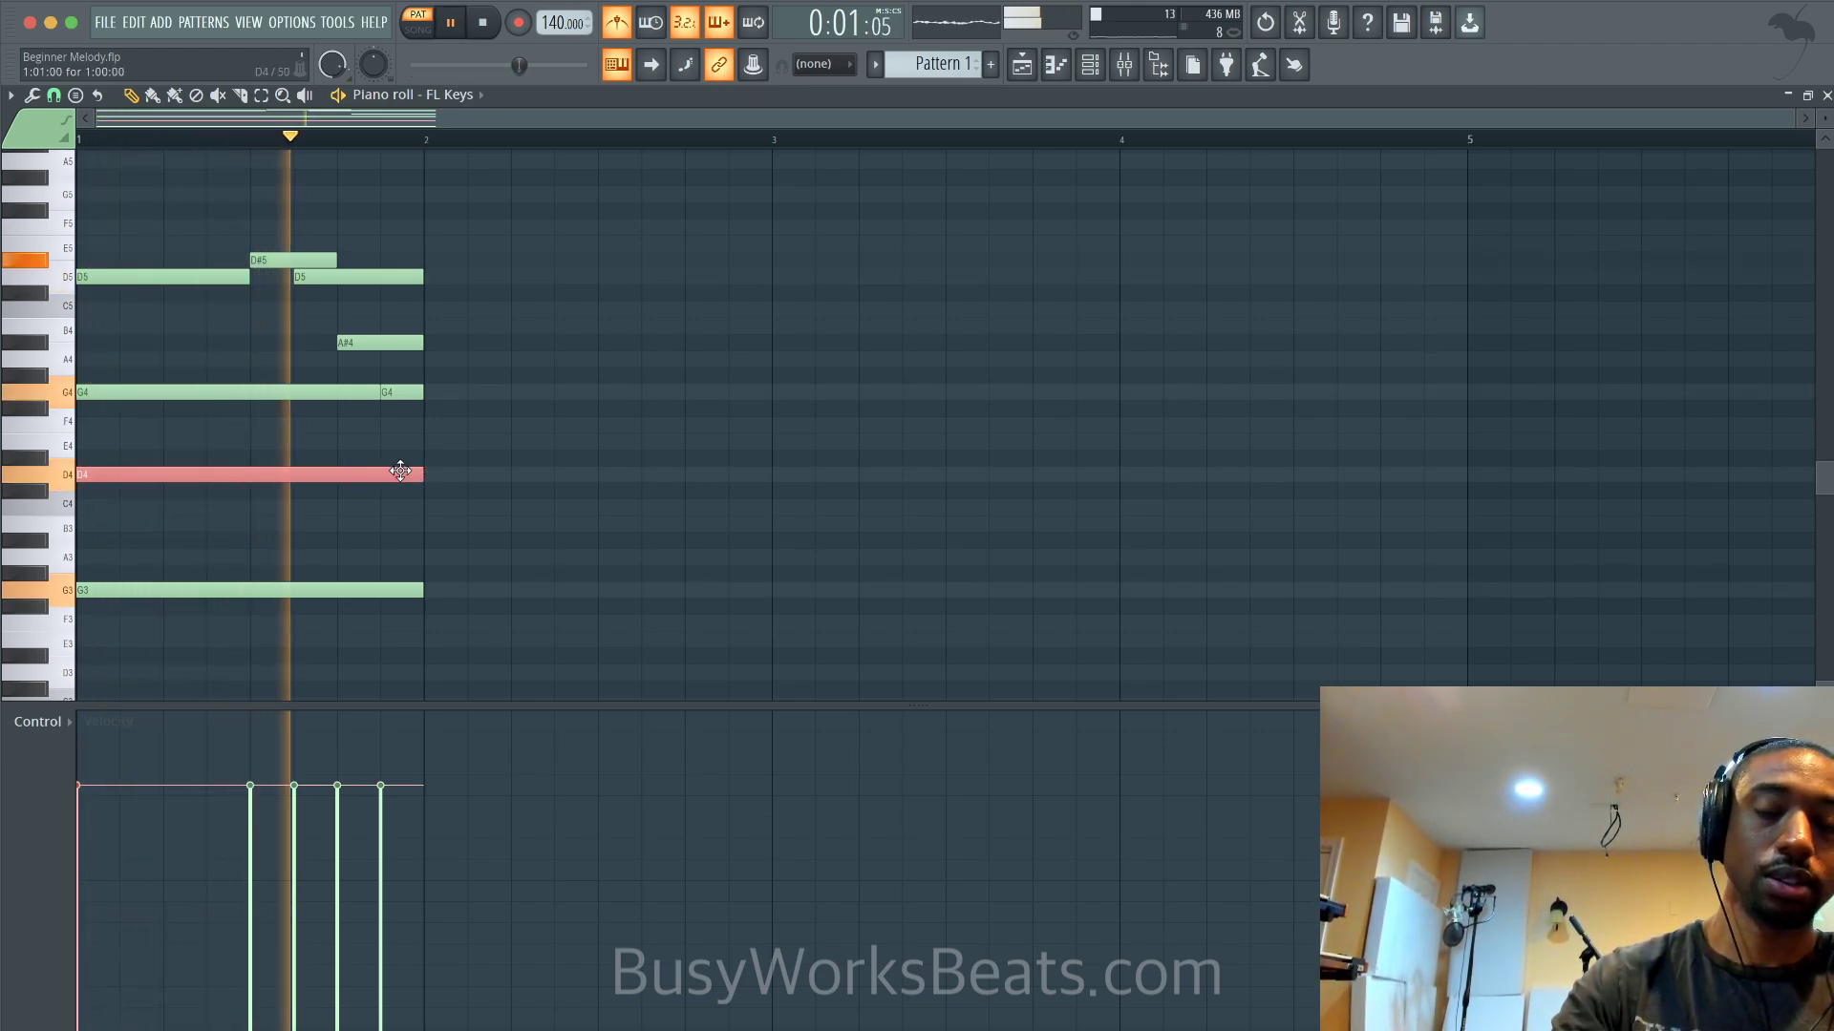
# Try the full-bar D4 note an octave lower at D3, then return it to D4 and compare the sound
pyautogui.press('super+Down')
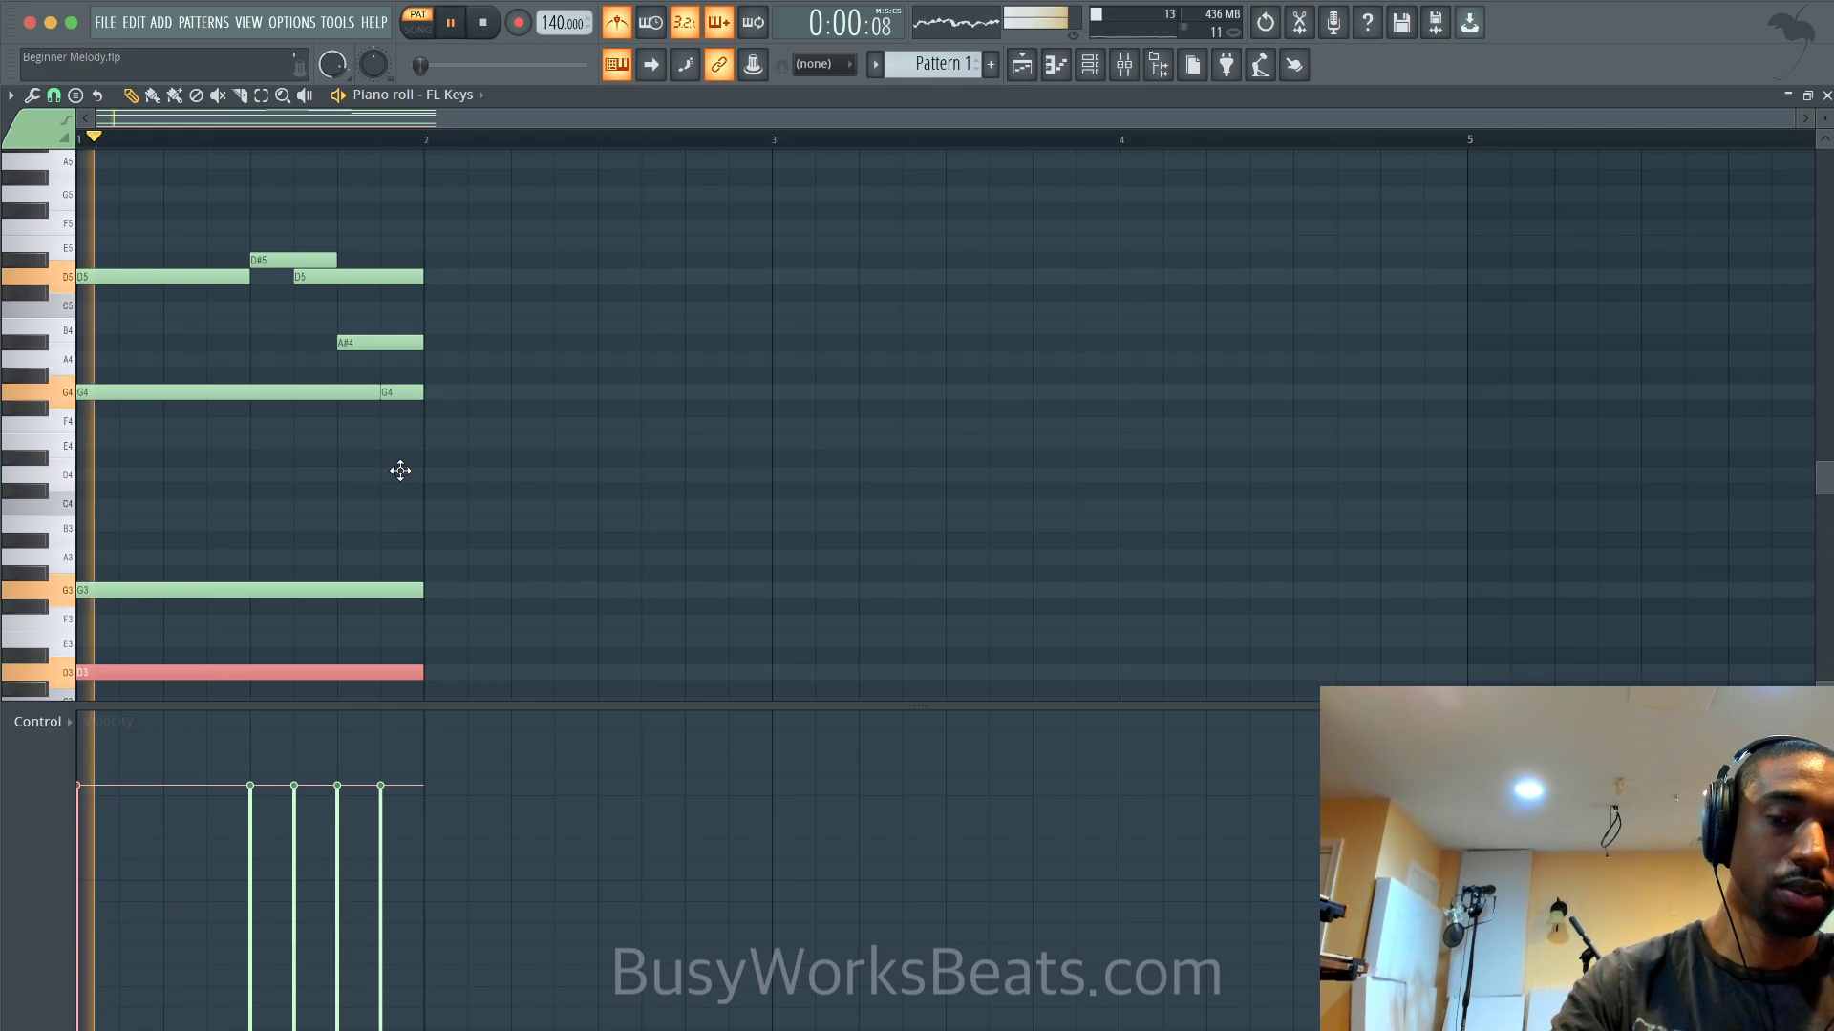
pyautogui.press('space')
pyautogui.press('super+Up')
pyautogui.press('space')
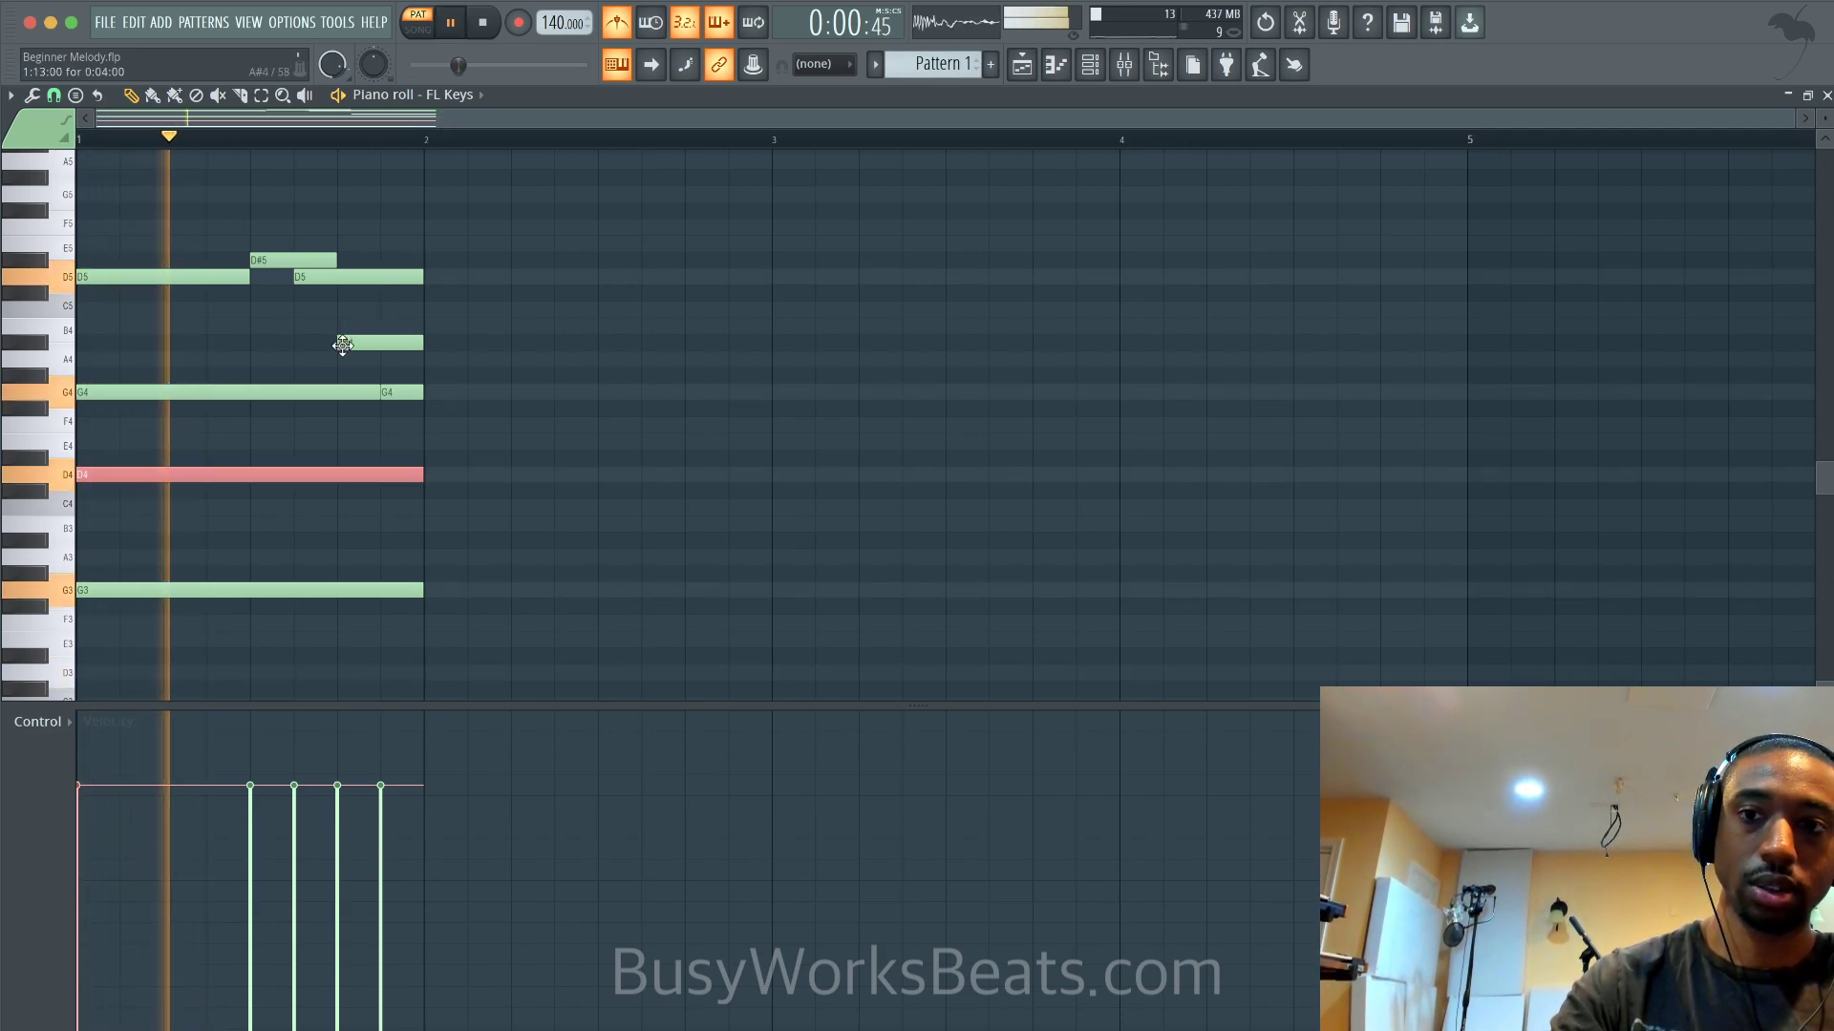
pyautogui.press('space')
pyautogui.click(329, 502)
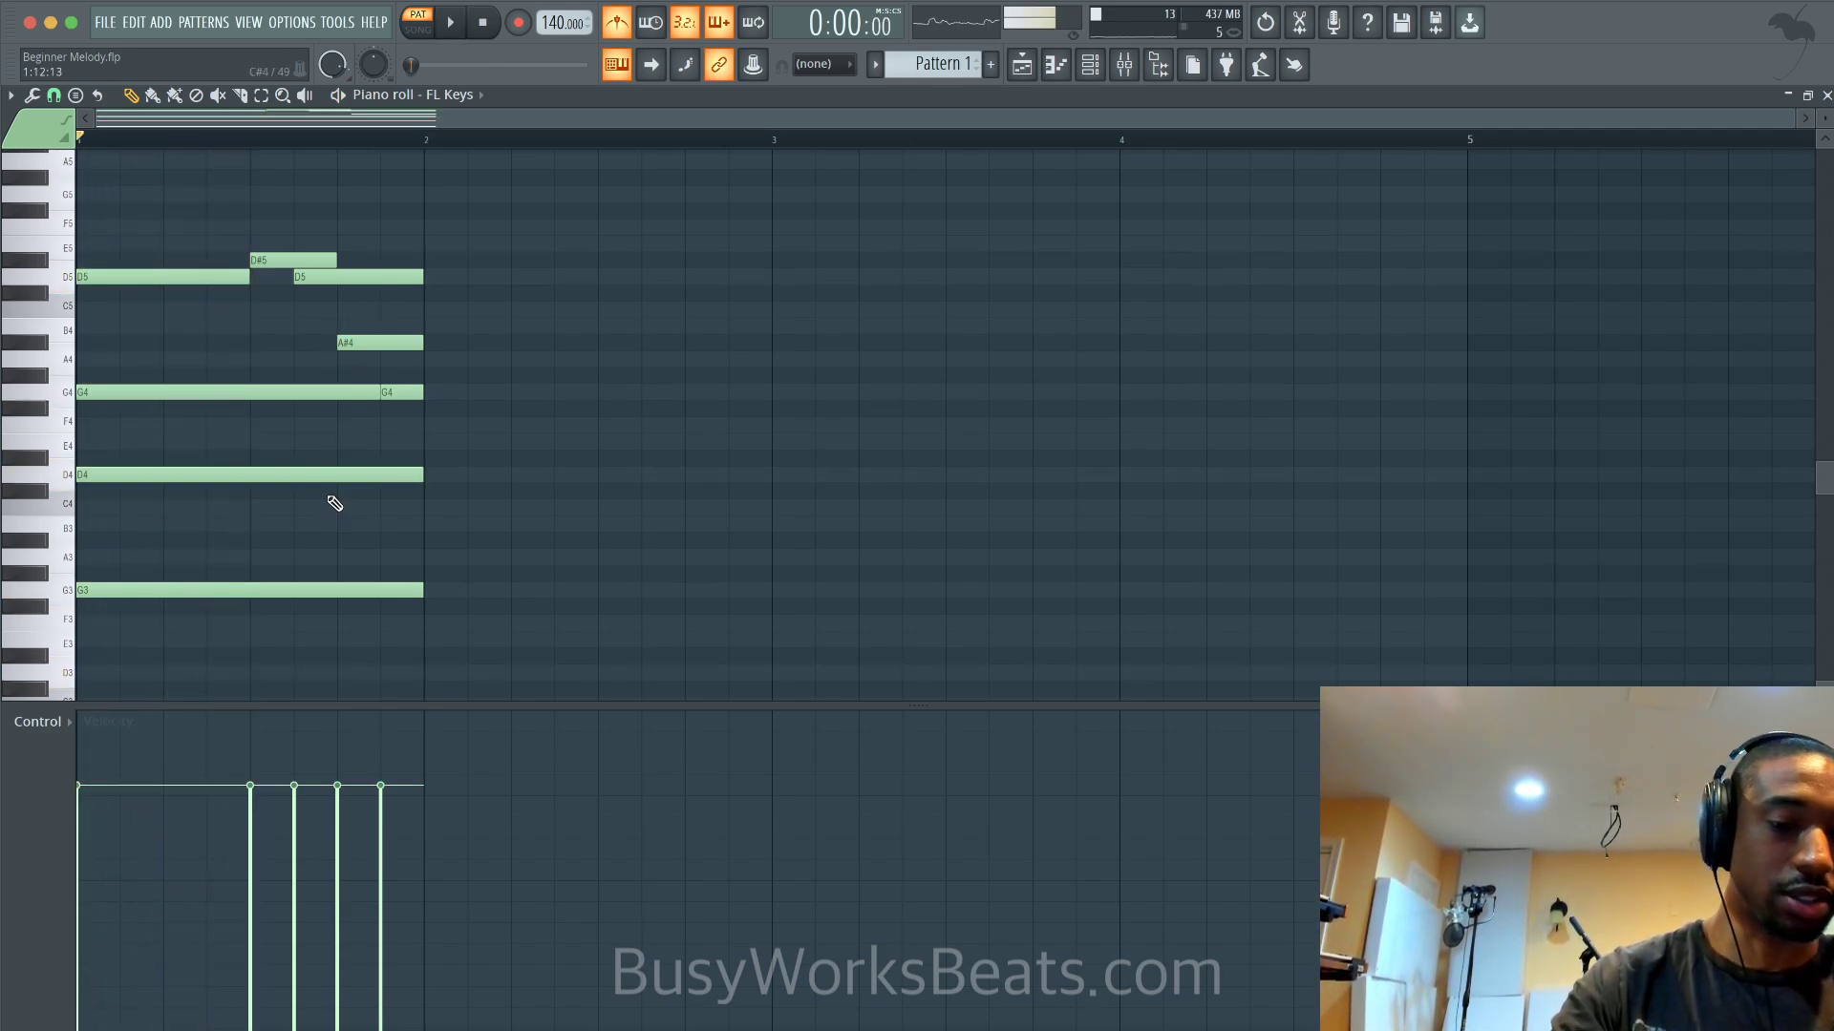
# Transpose all notes in bar 1 up one octave and play back the pattern
pyautogui.press('super+Up')
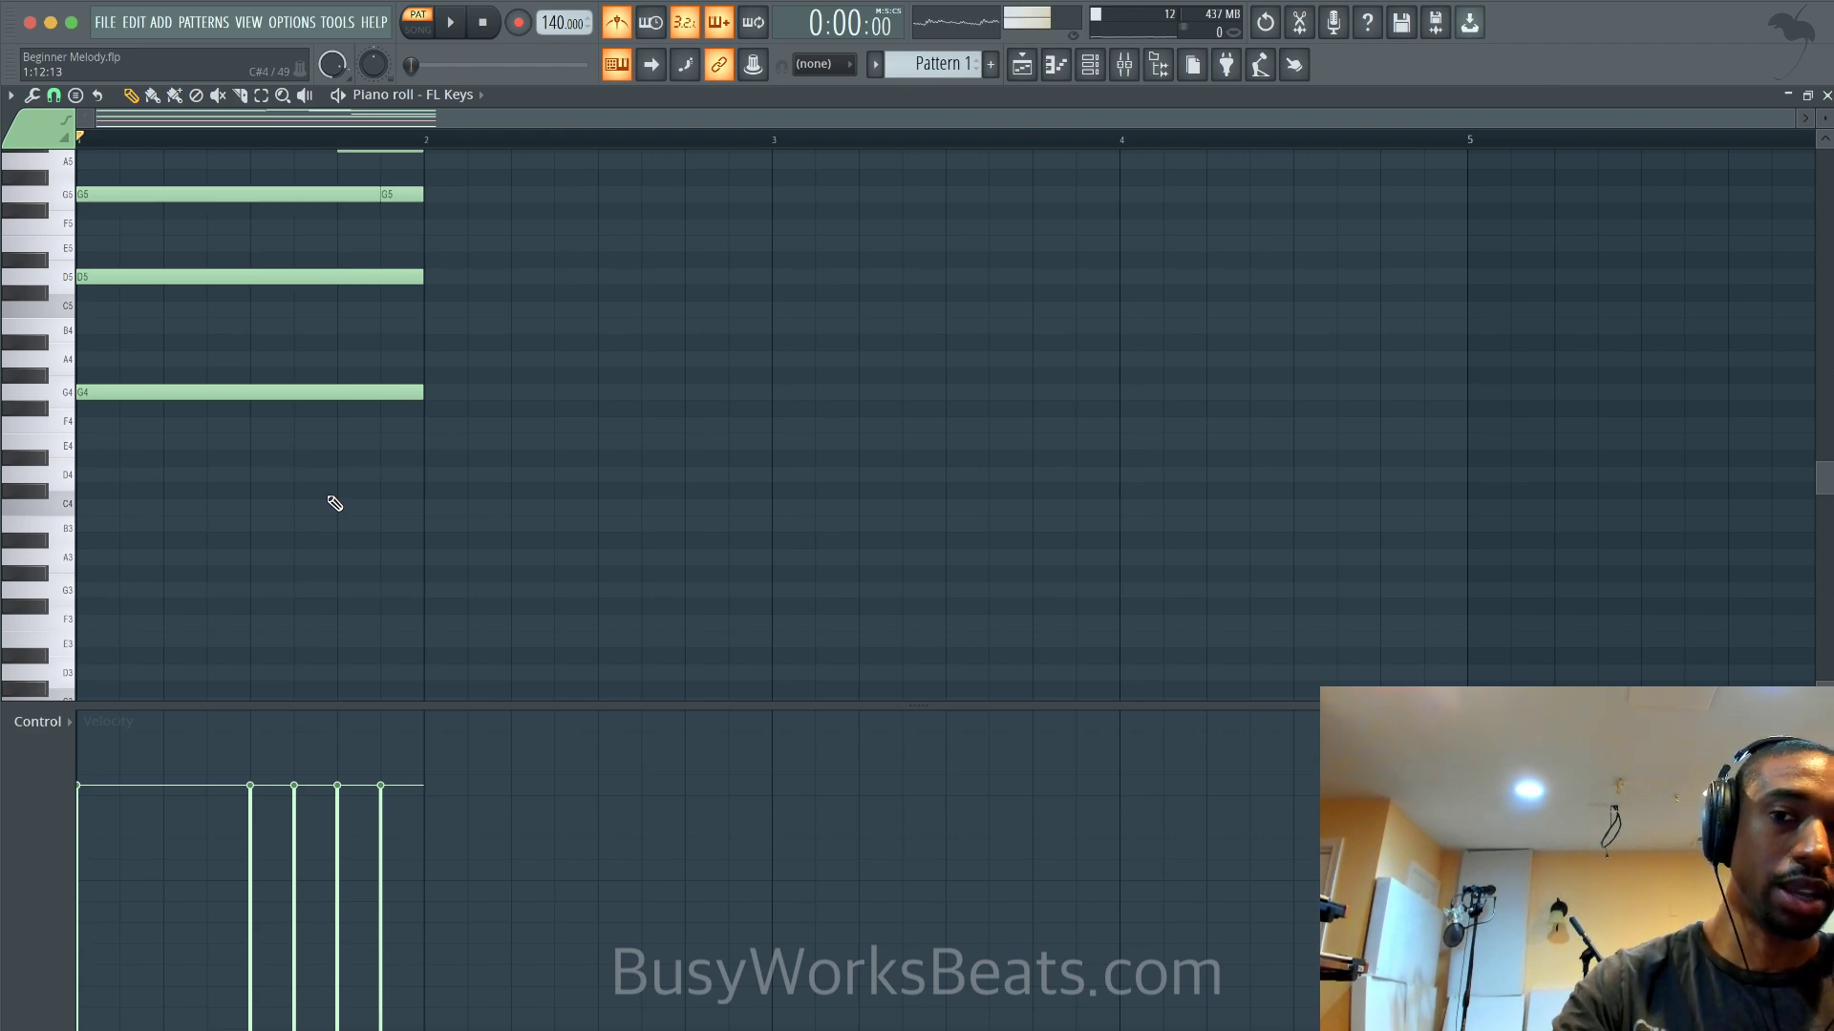
pyautogui.doubleClick(709, 99)
pyautogui.scroll(3, 585, 352)
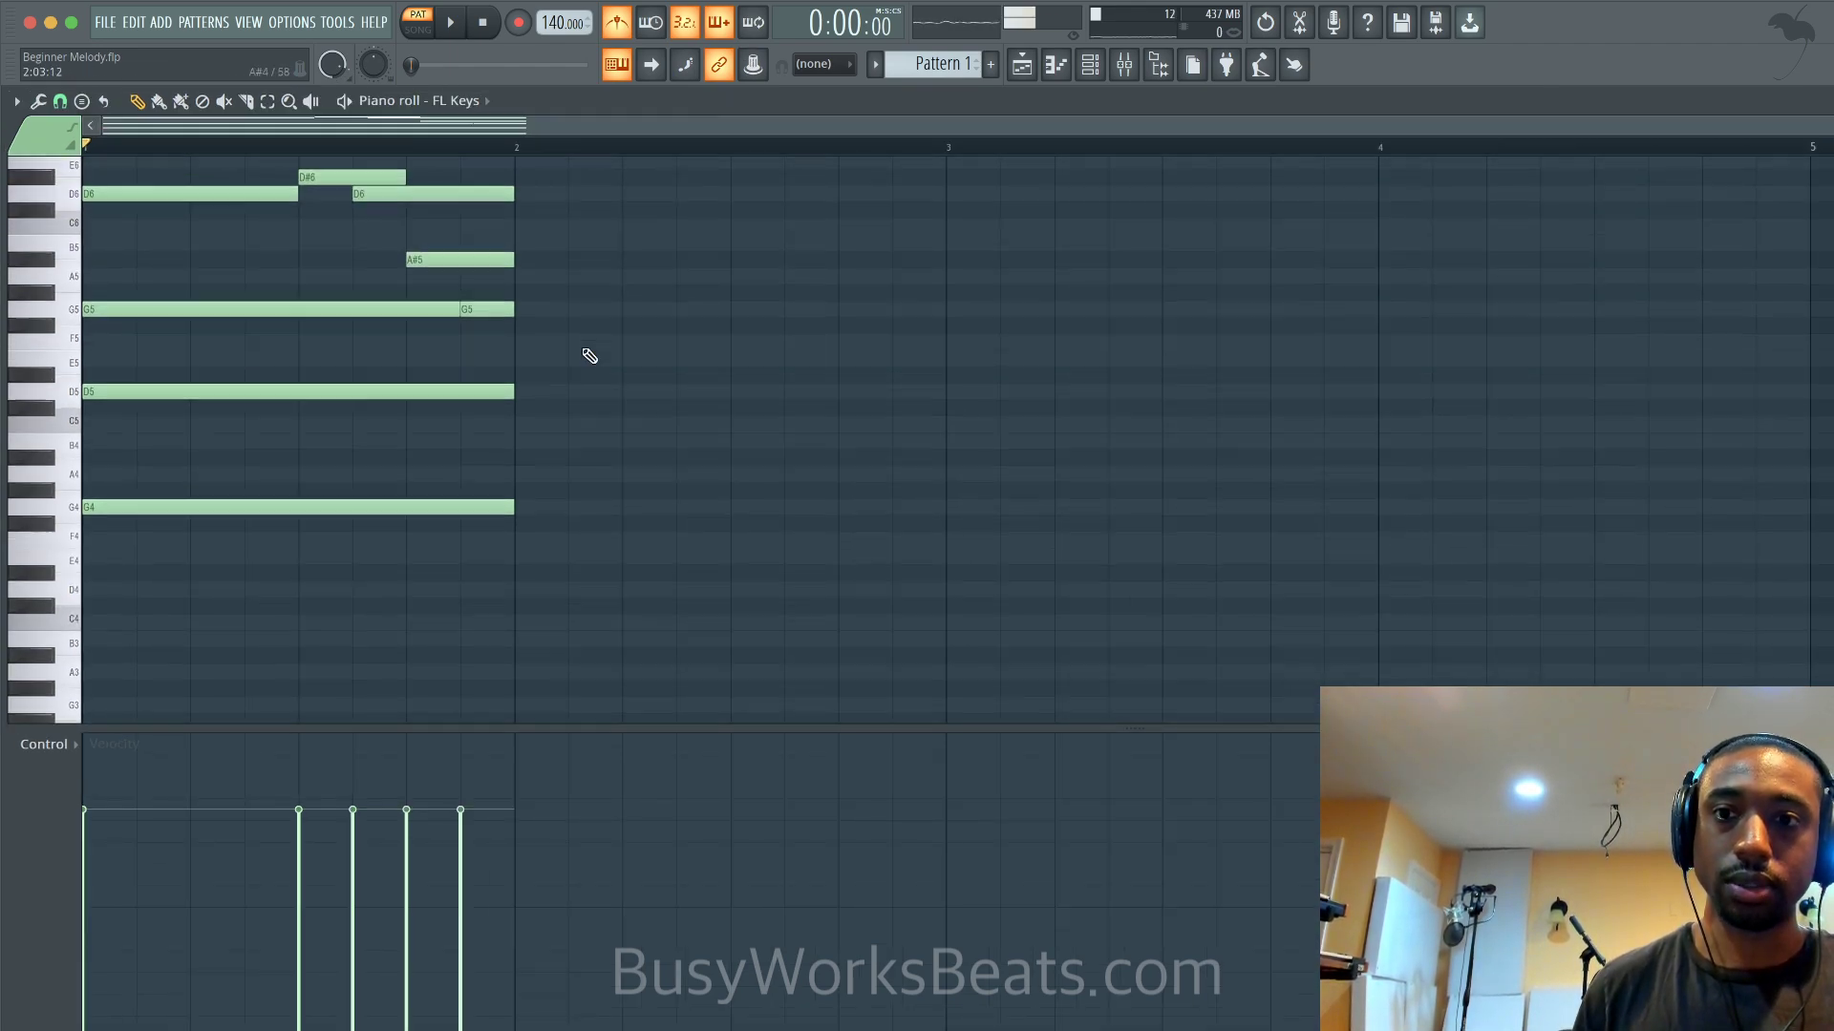
pyautogui.scroll(1, 589, 355)
pyautogui.press('space')
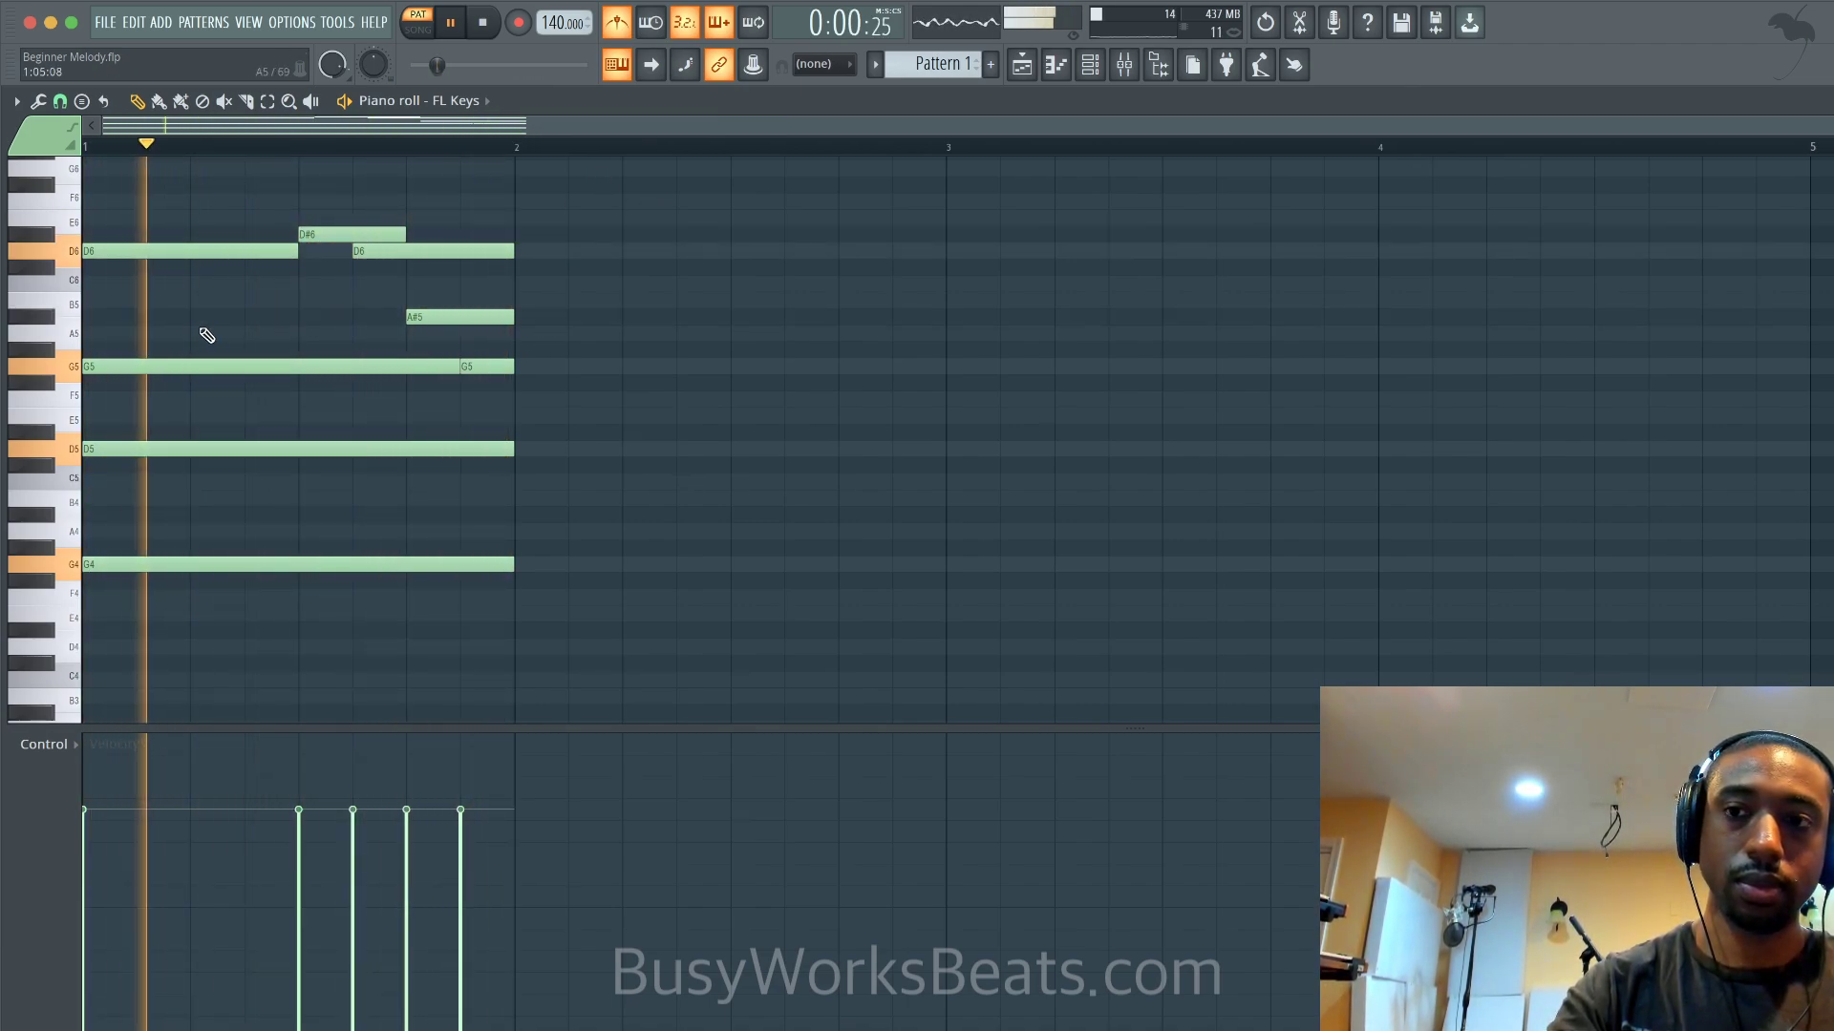
pyautogui.press('space')
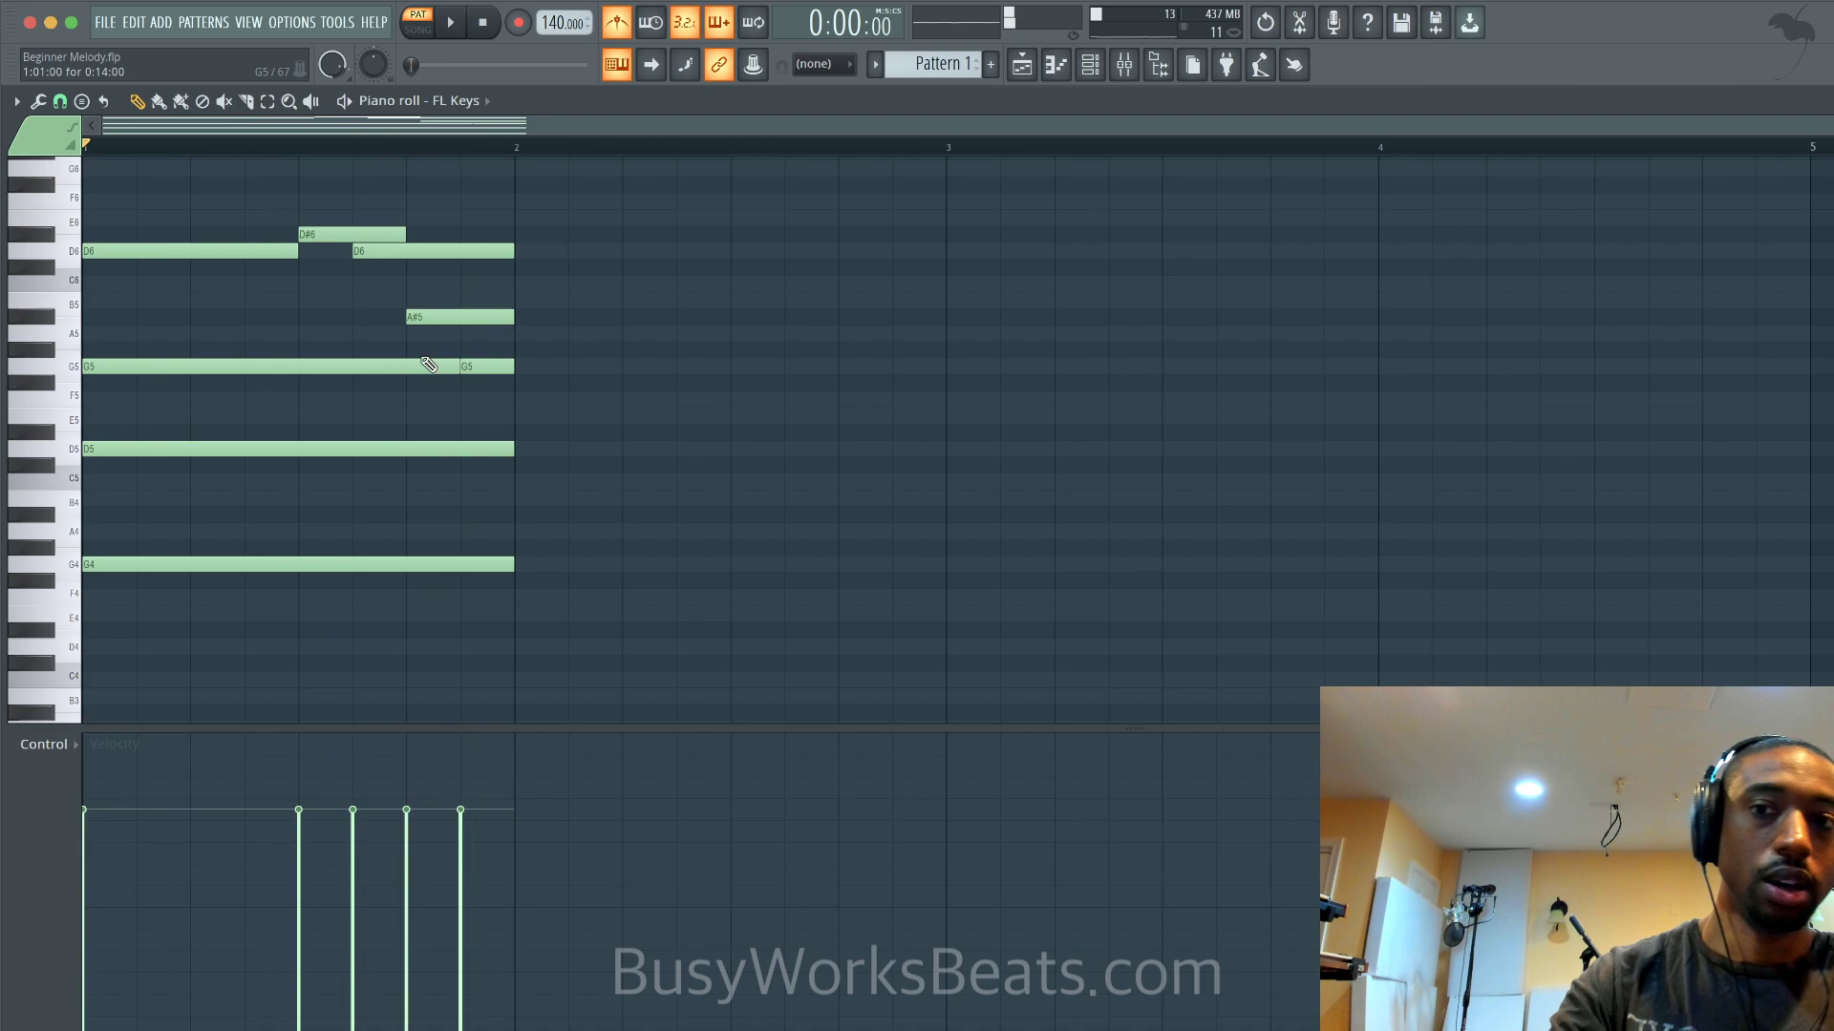
pyautogui.doubleClick(1720, 93)
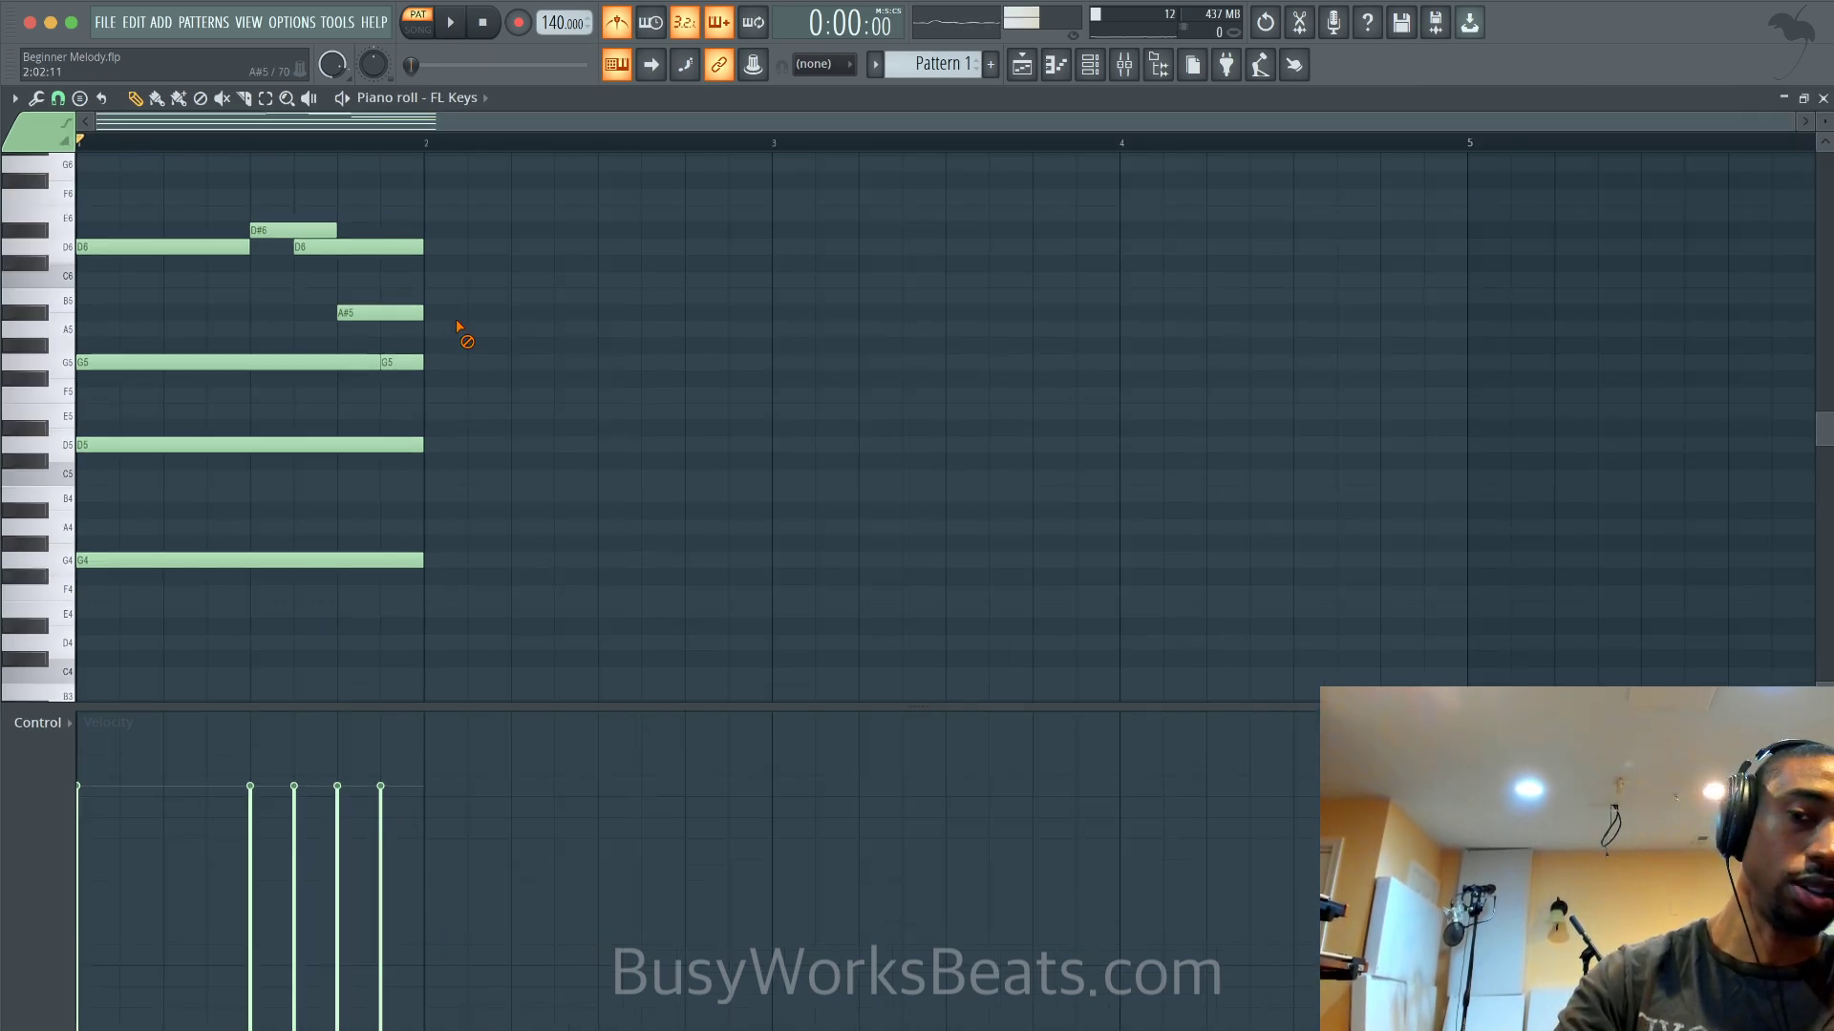
# Duplicate all of bar 1's notes into bar 2 two semitones lower, rooted on F4, and play them with the metronome turned off
pyautogui.moveTo(321, 230); pyautogui.dragTo(195, 565)
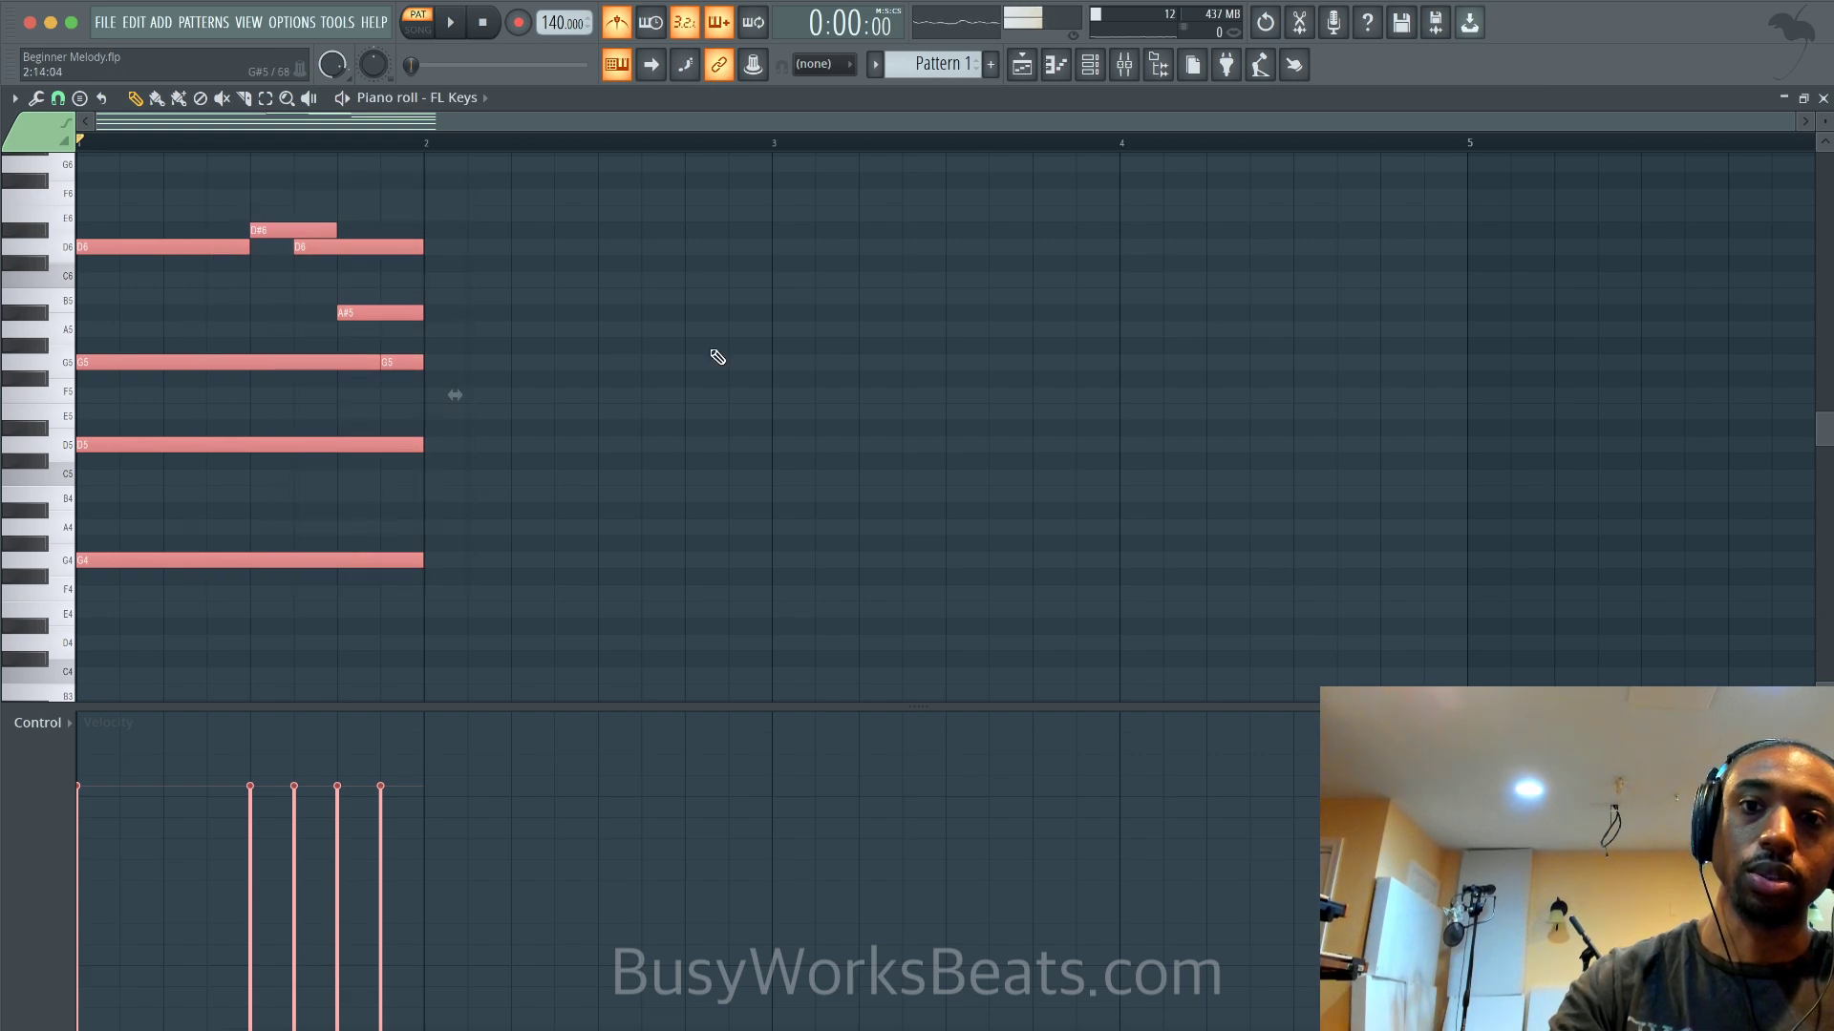
pyautogui.scroll(2, 716, 352)
pyautogui.scroll(-2, 715, 350)
pyautogui.press('space')
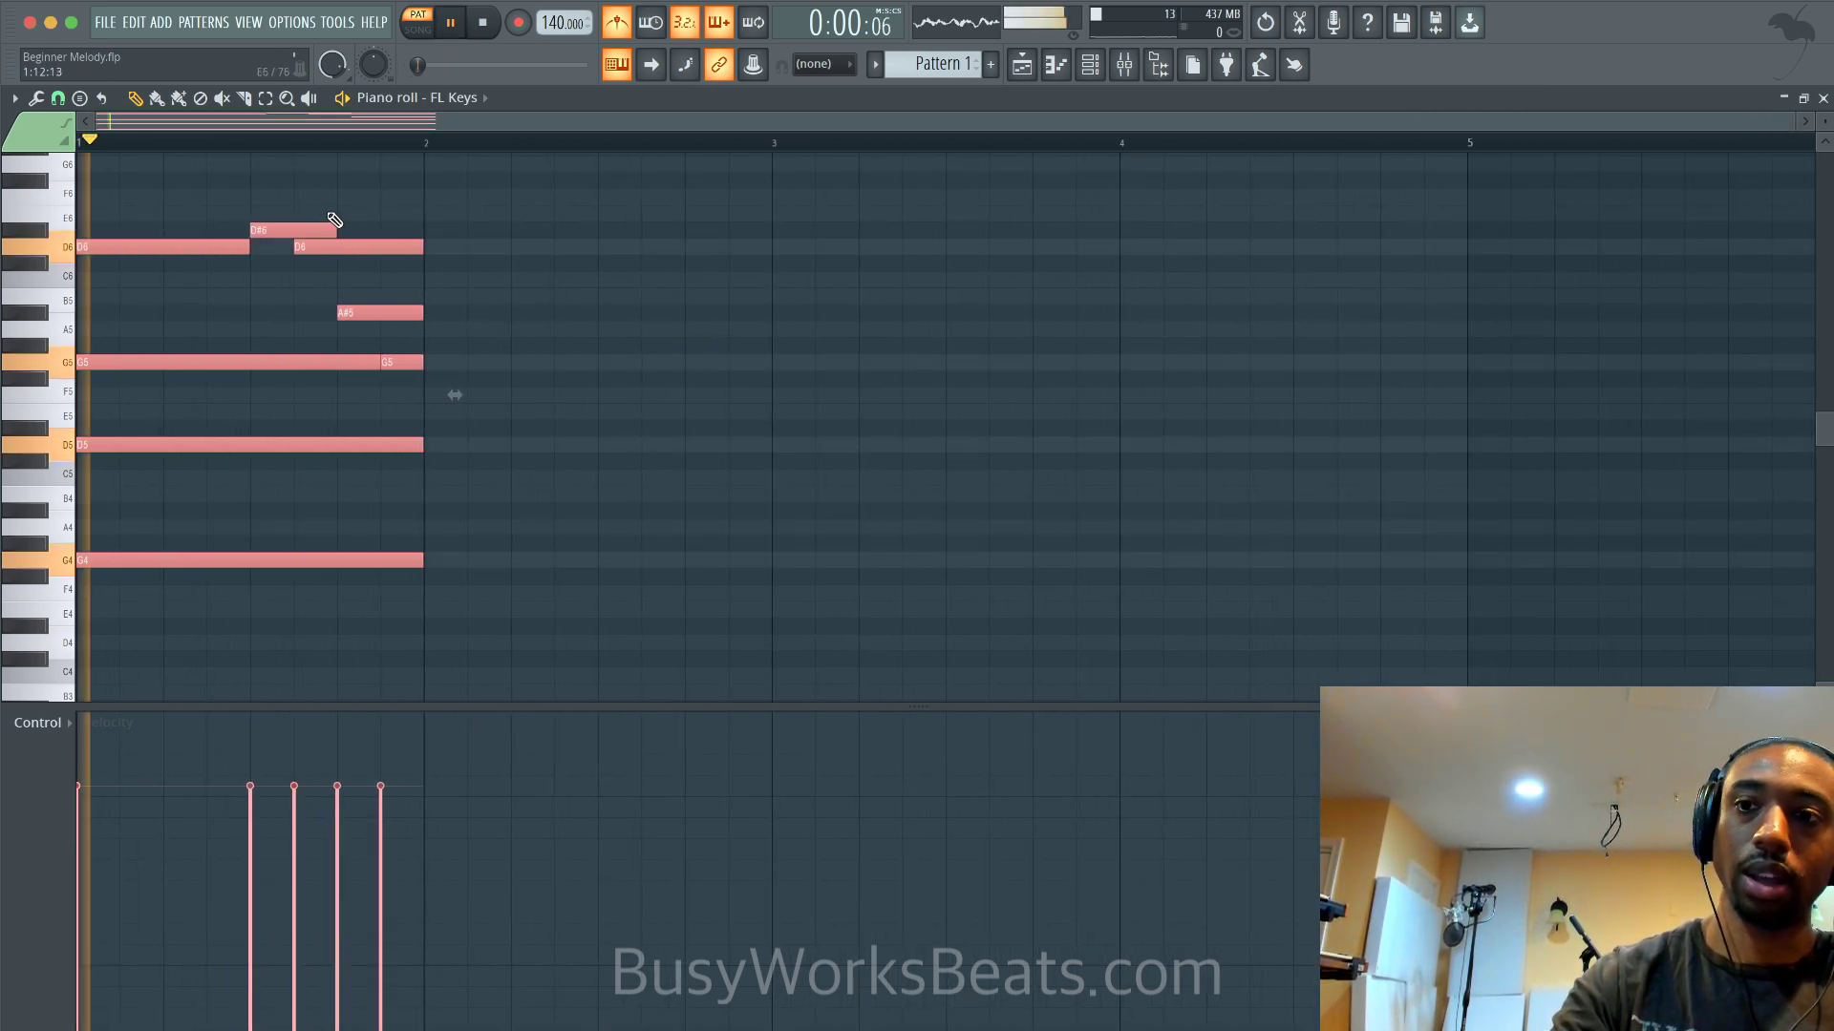
pyautogui.press('space')
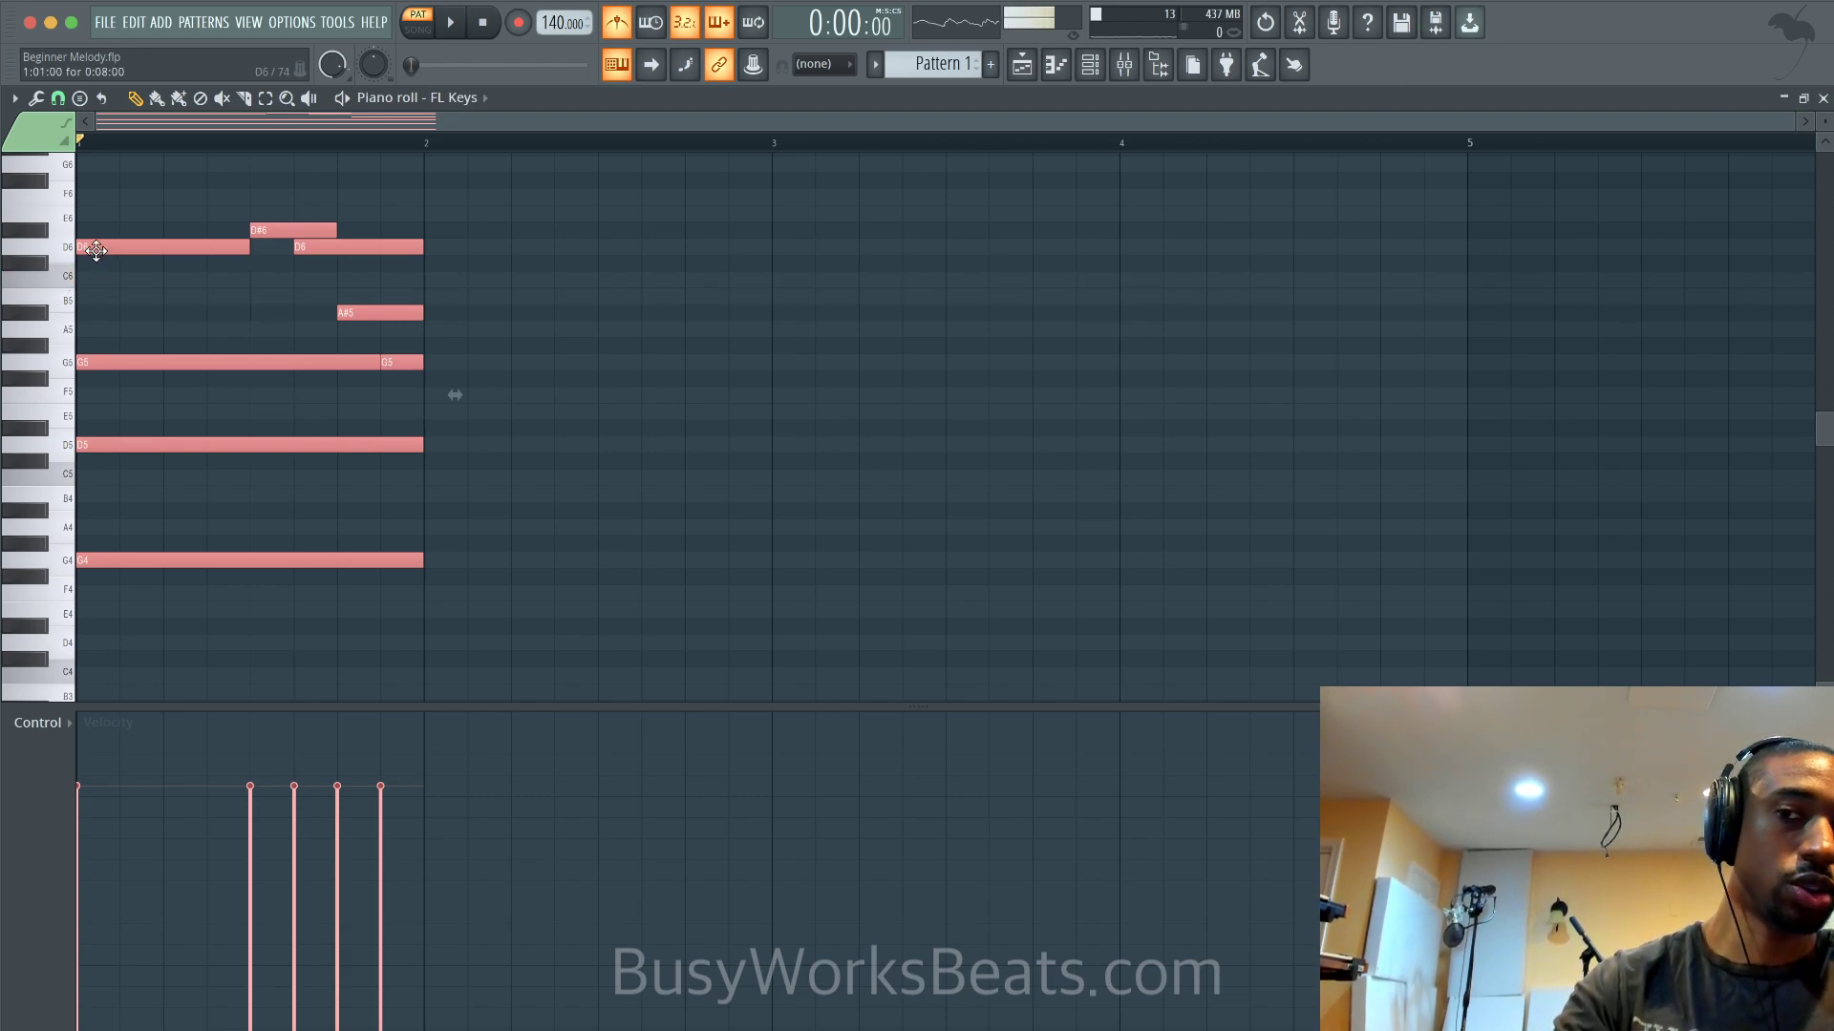
pyautogui.moveTo(100, 222); pyautogui.dragTo(444, 565)
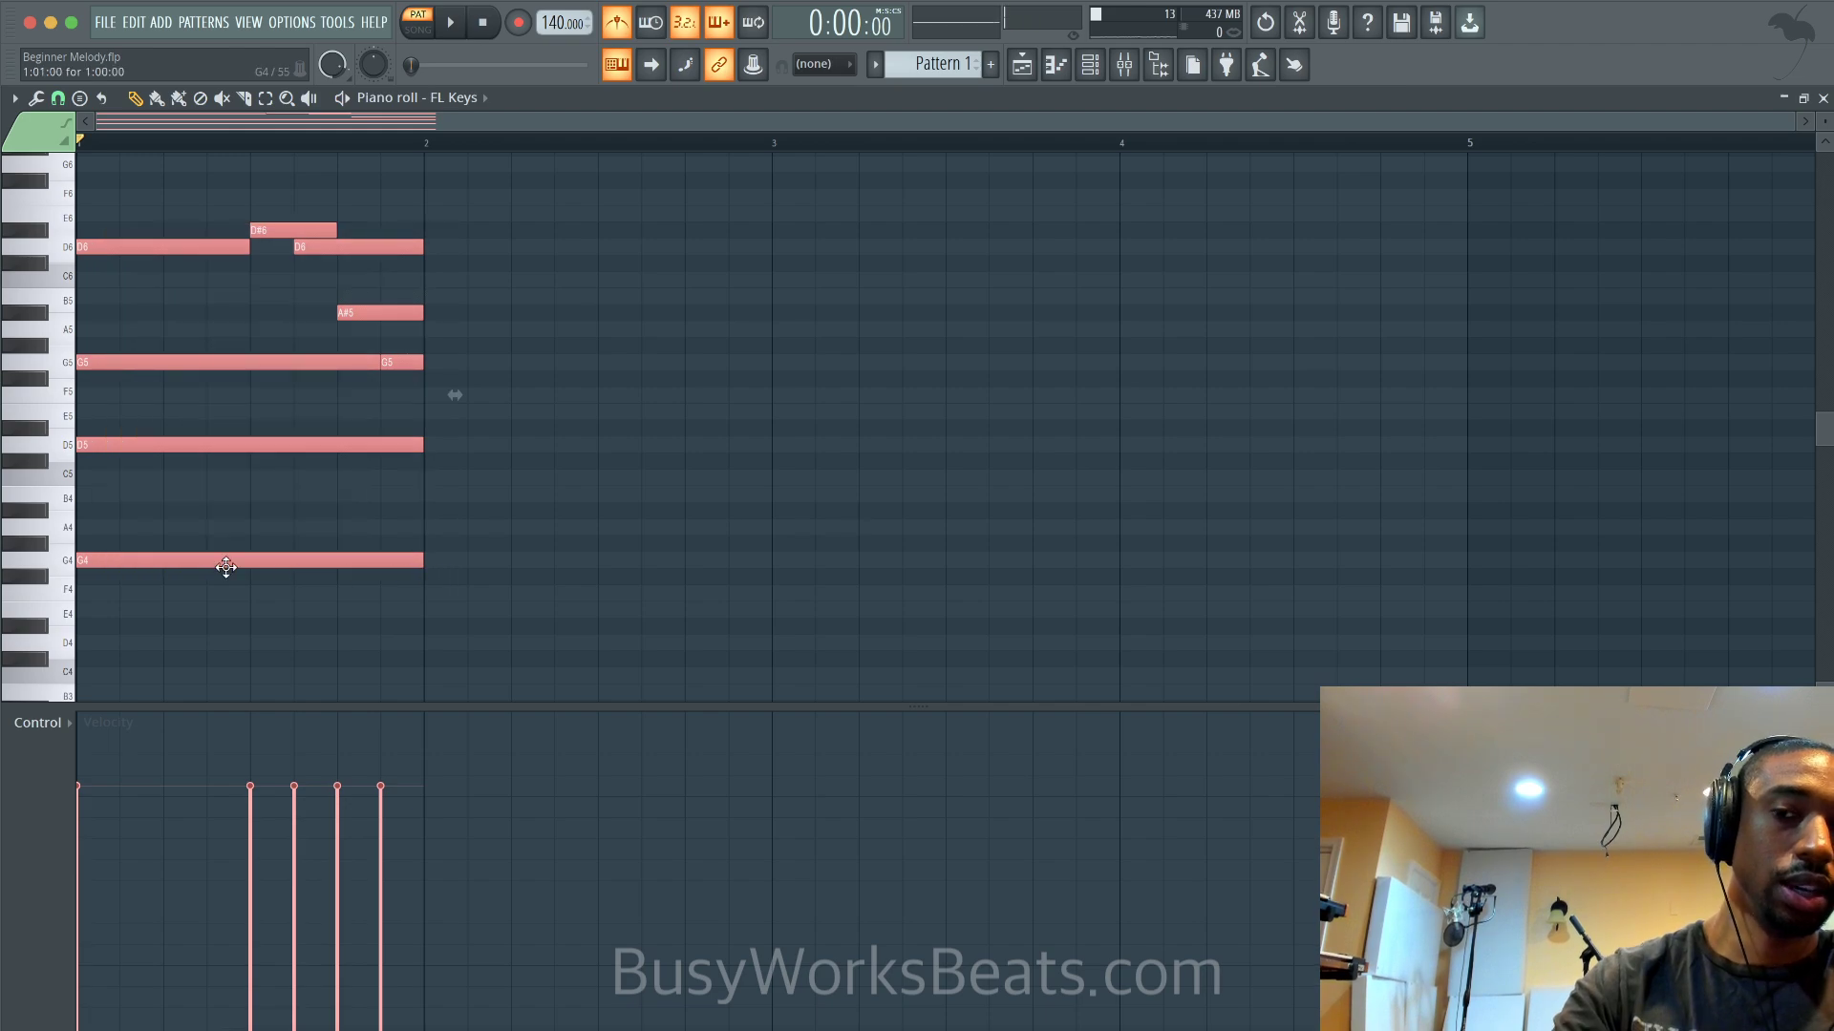
pyautogui.moveTo(196, 561); pyautogui.dragTo(551, 599)
pyautogui.press('space')
pyautogui.keyDown('super'); pyautogui.click(576, 560); pyautogui.keyUp('super')
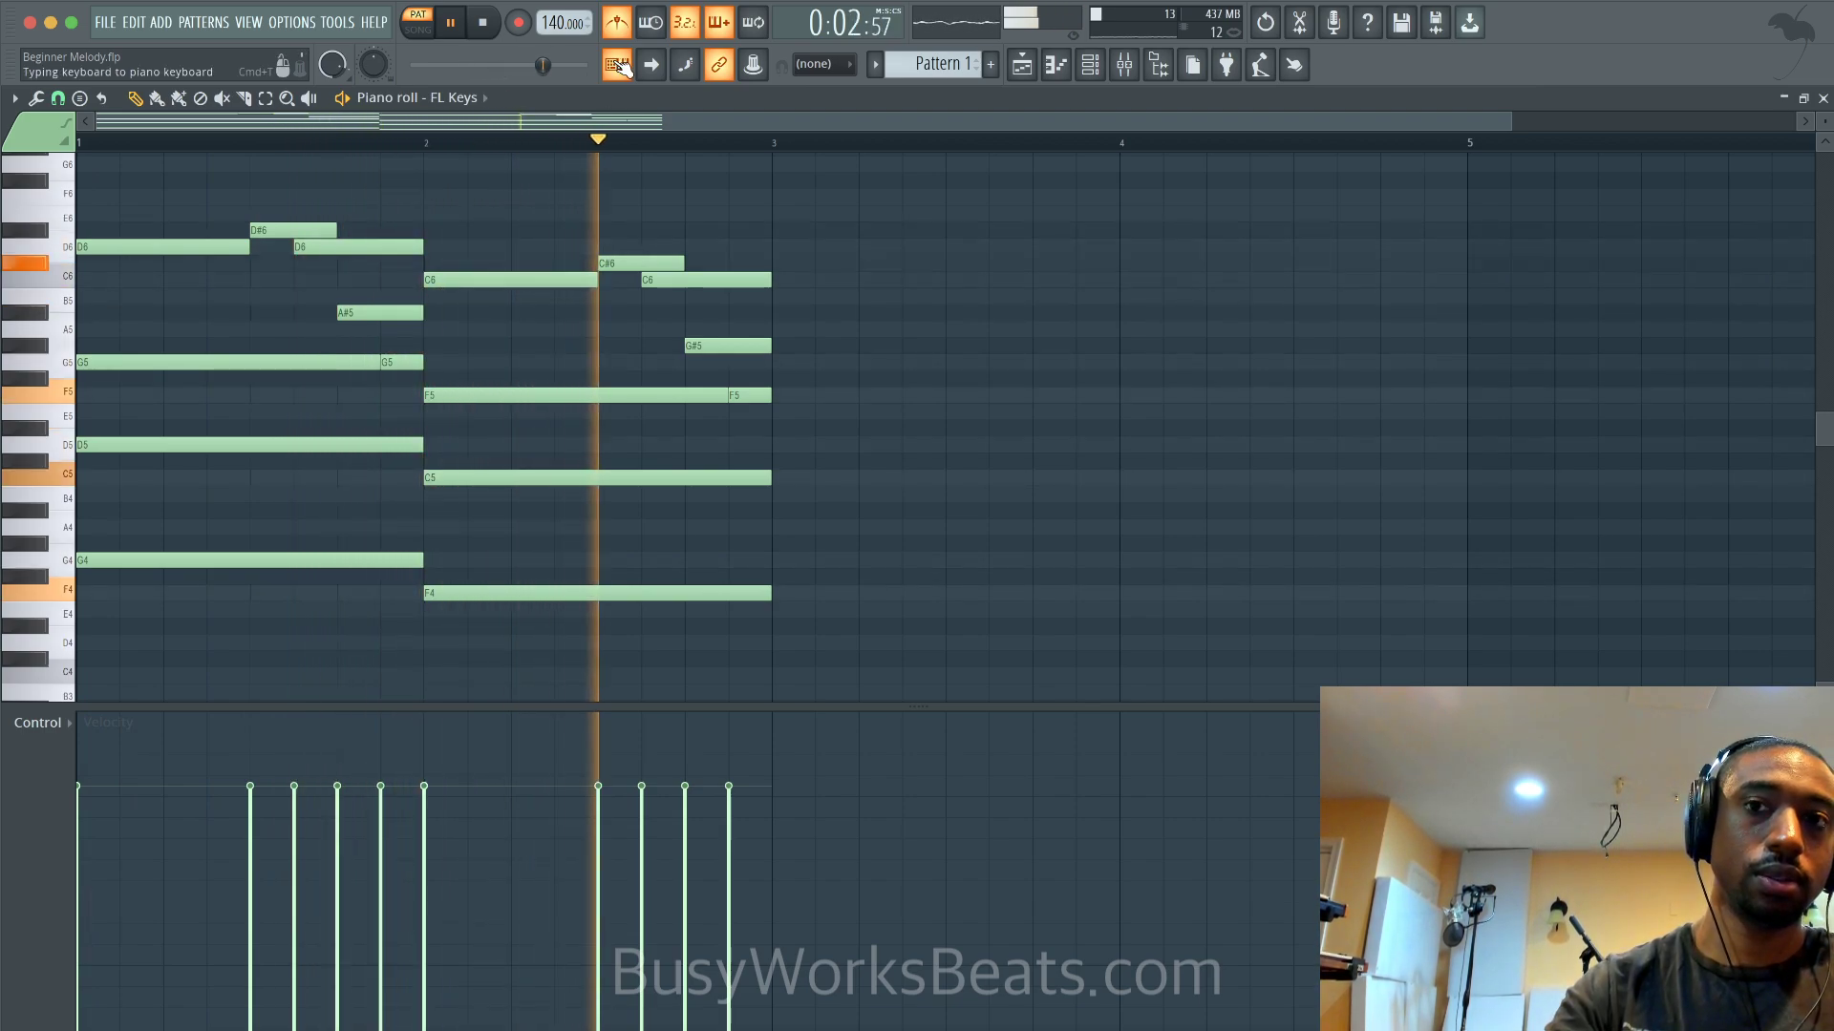
pyautogui.click(617, 28)
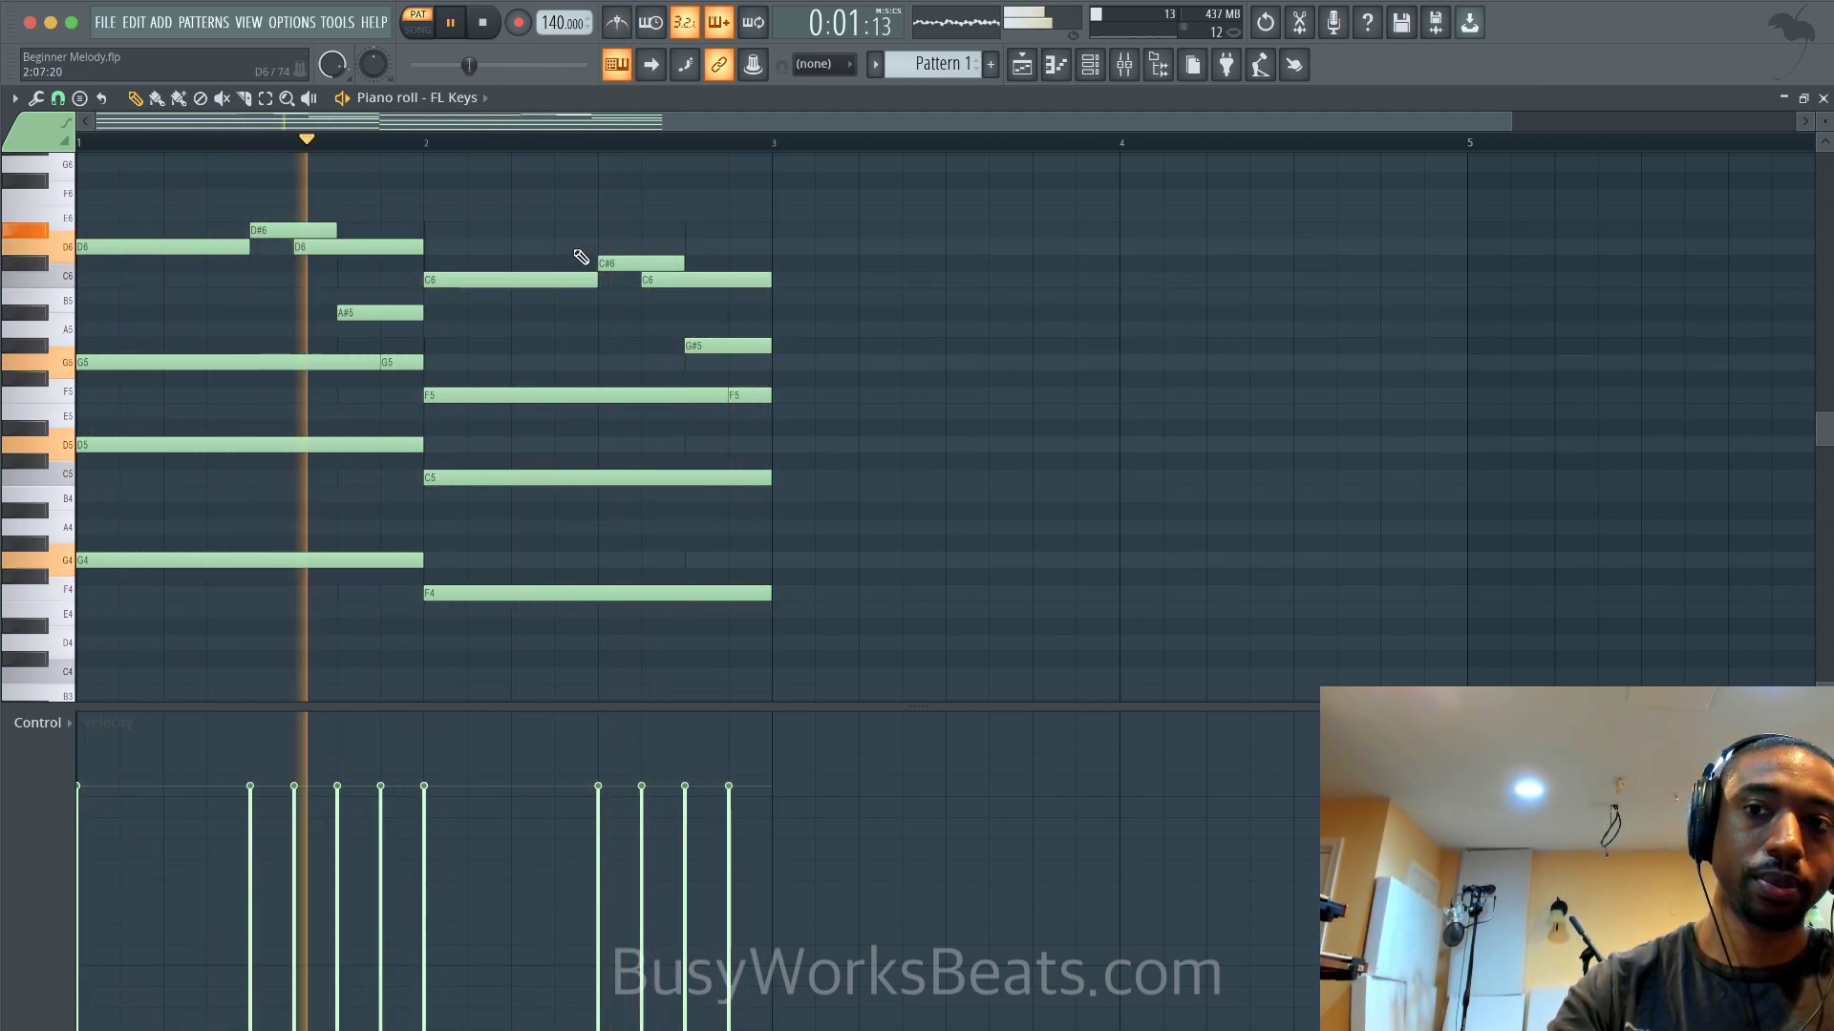
# Raise bar 2's C#6 to D6 and G#5 to A5, then audition the two-bar melody
pyautogui.moveTo(640, 263); pyautogui.dragTo(641, 247)
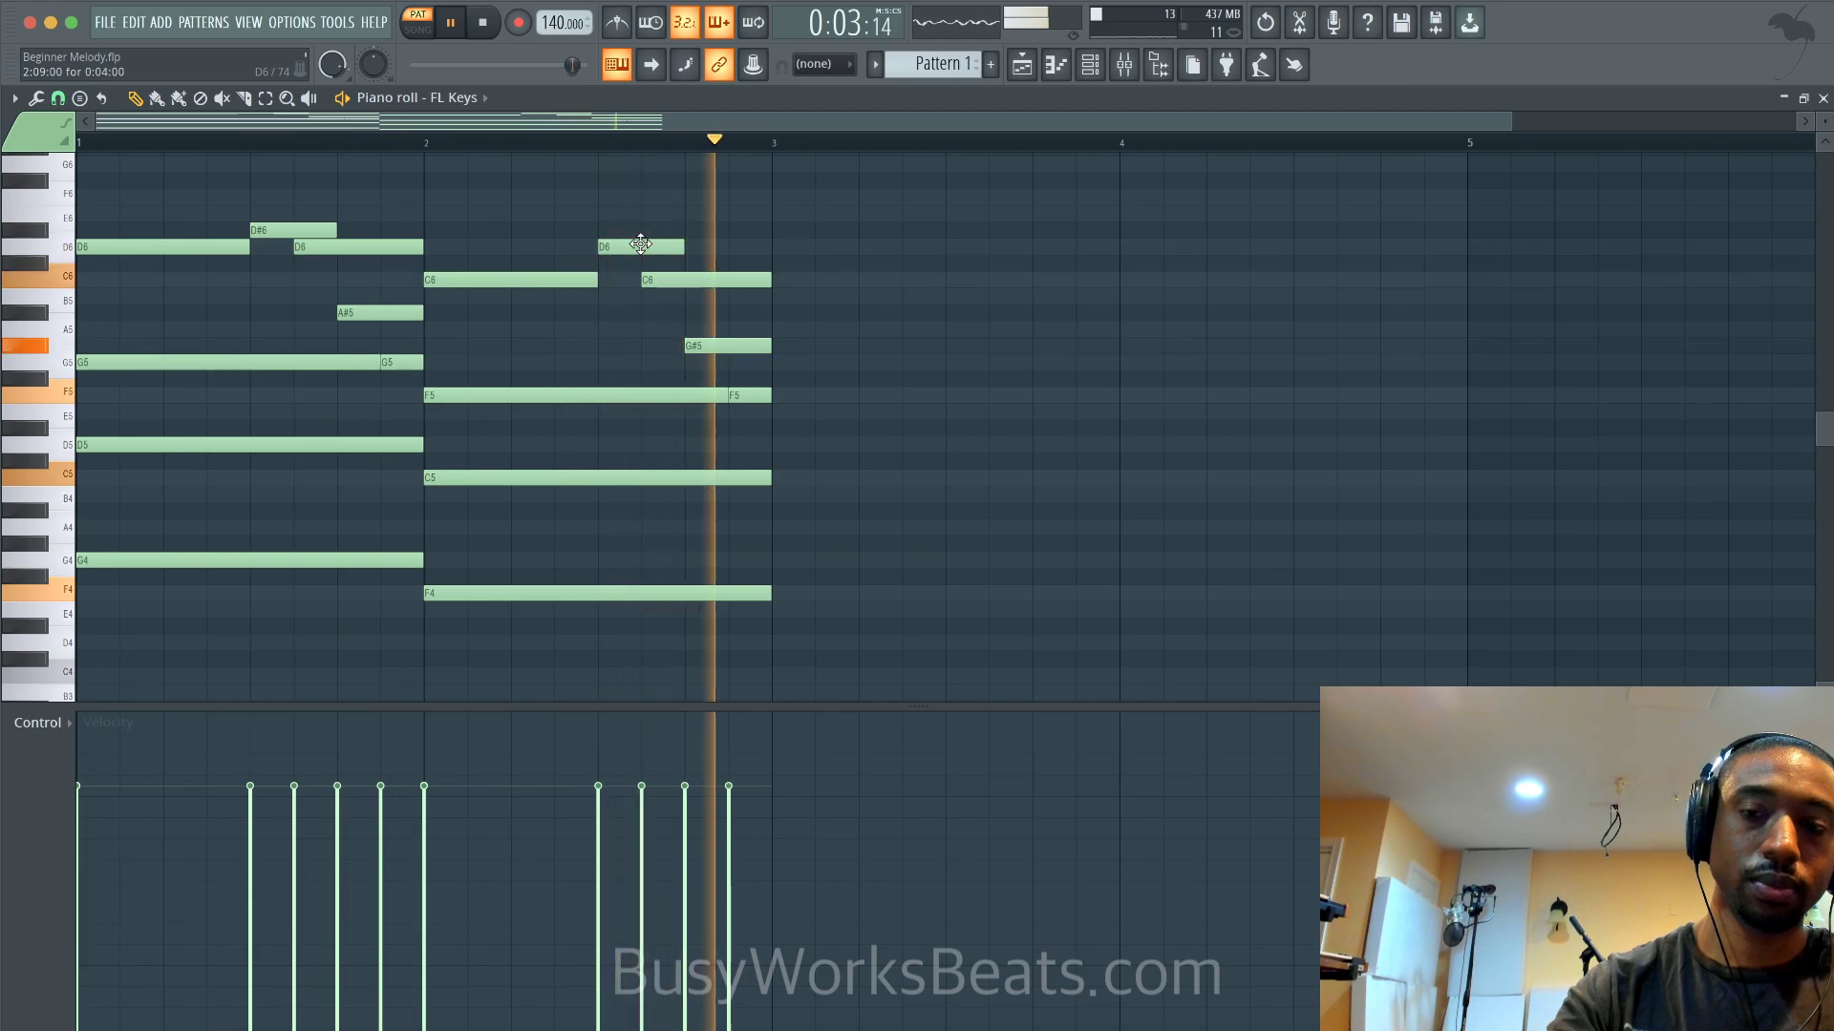
pyautogui.press('space')
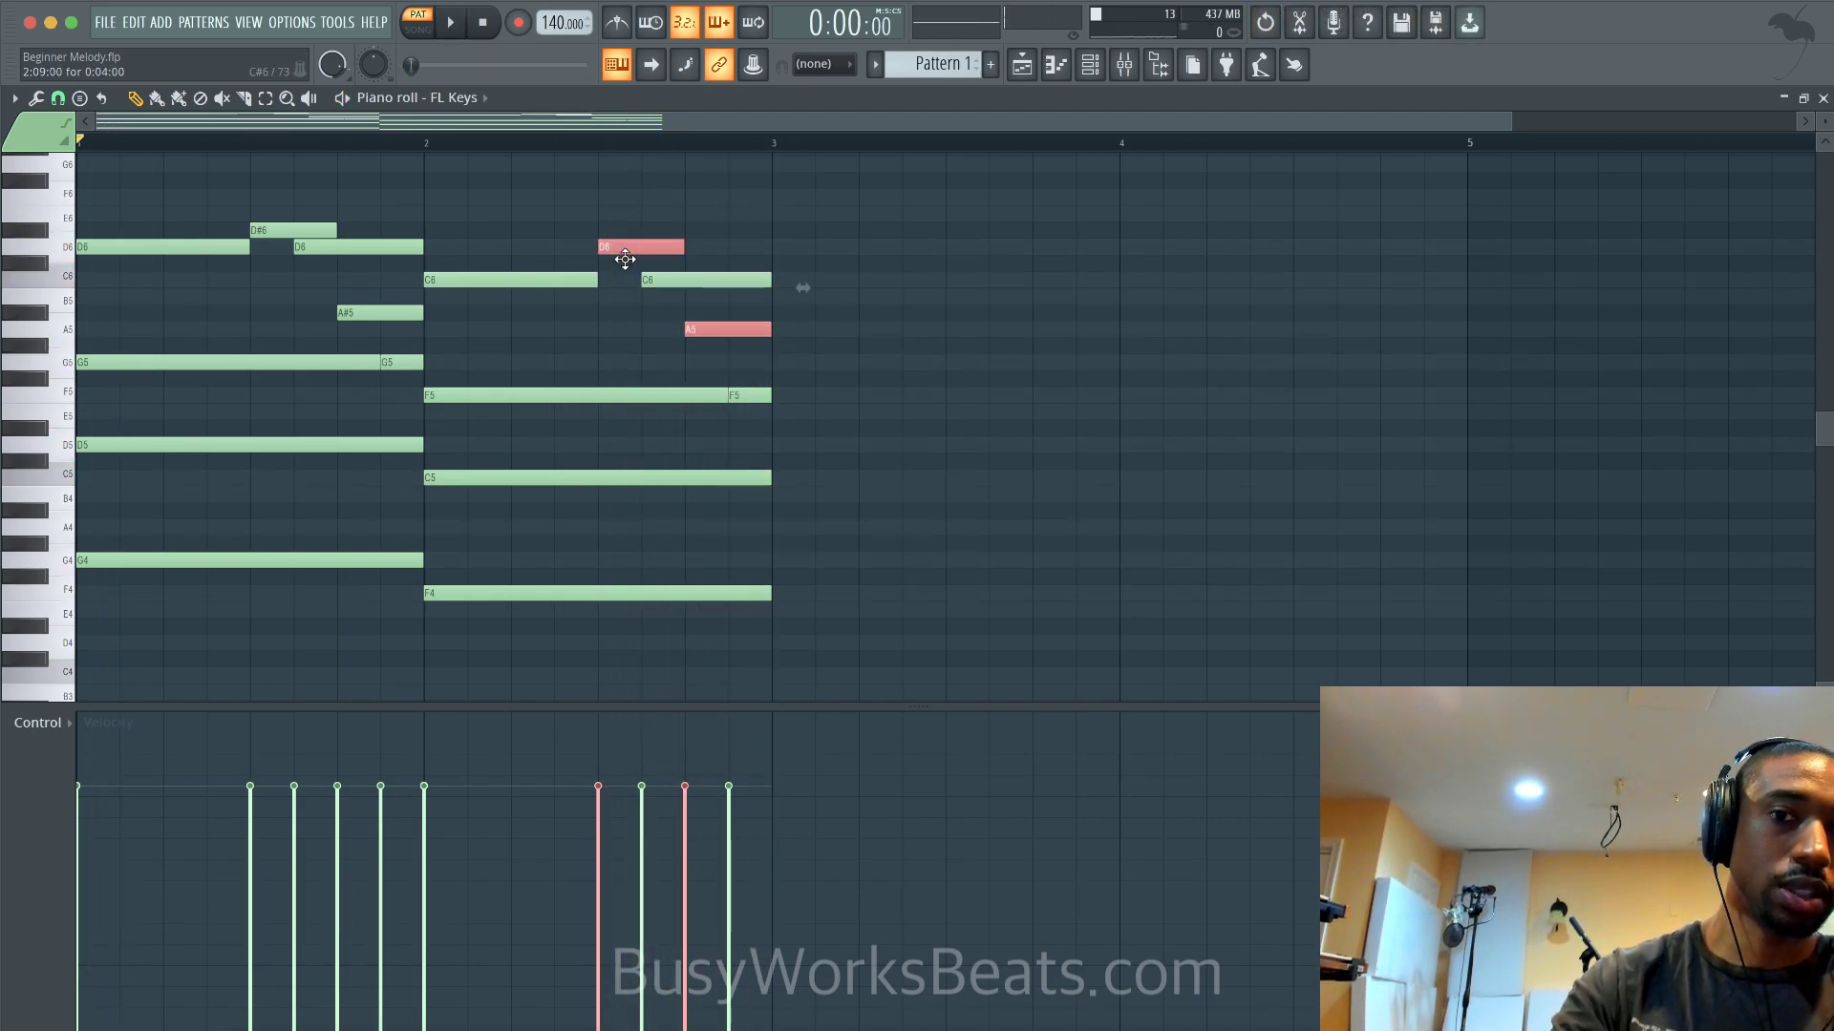
pyautogui.press('space')
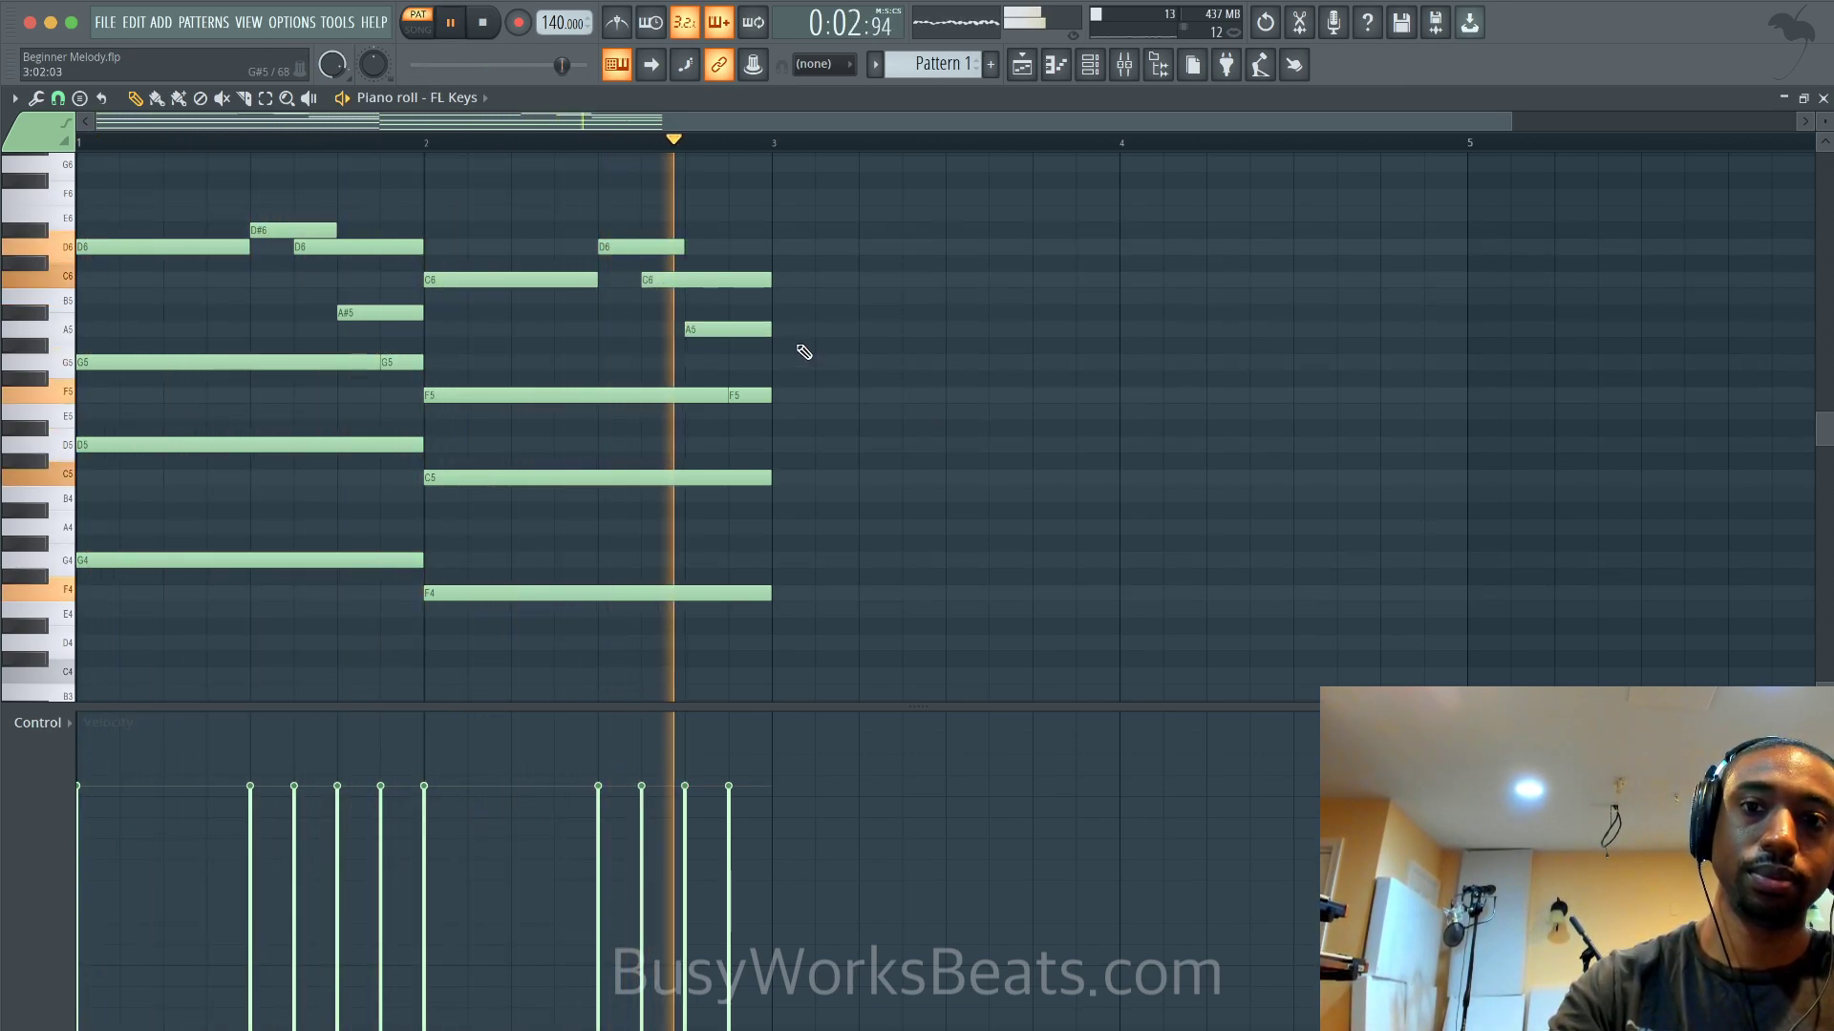
pyautogui.press('space')
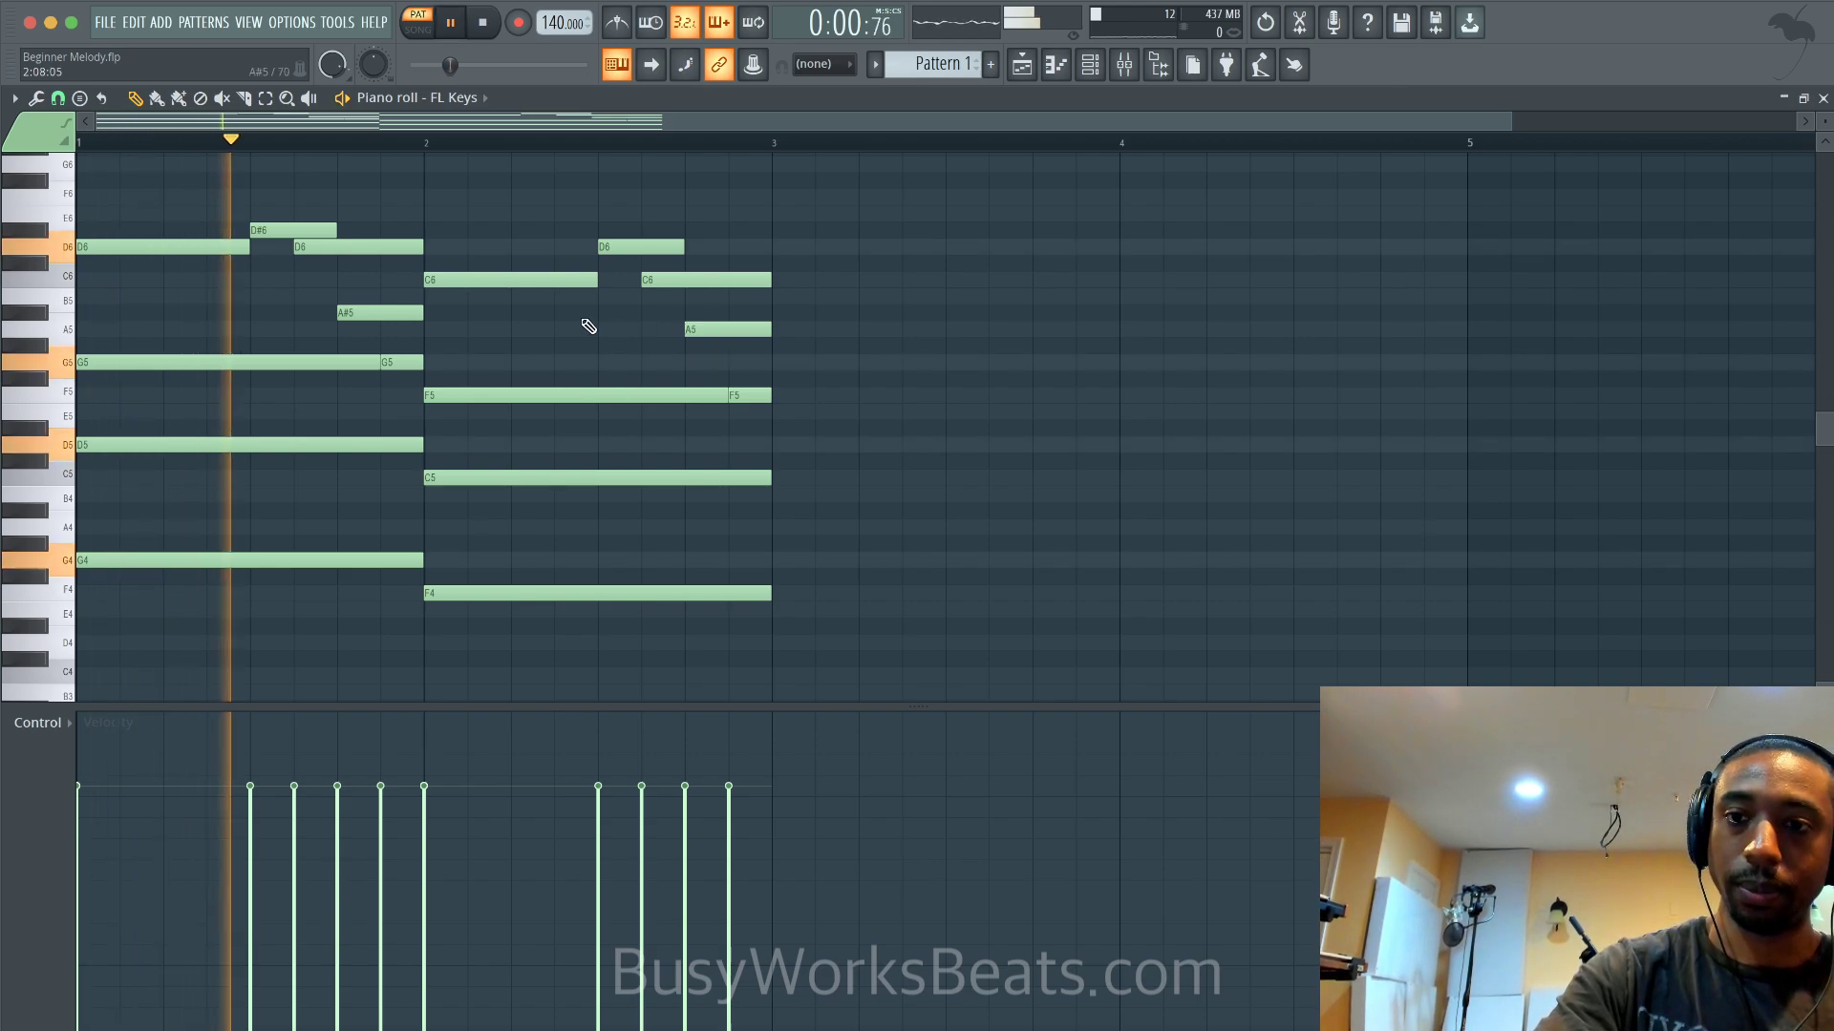
pyautogui.press('space')
pyautogui.press('space')
pyautogui.click(64, 253)
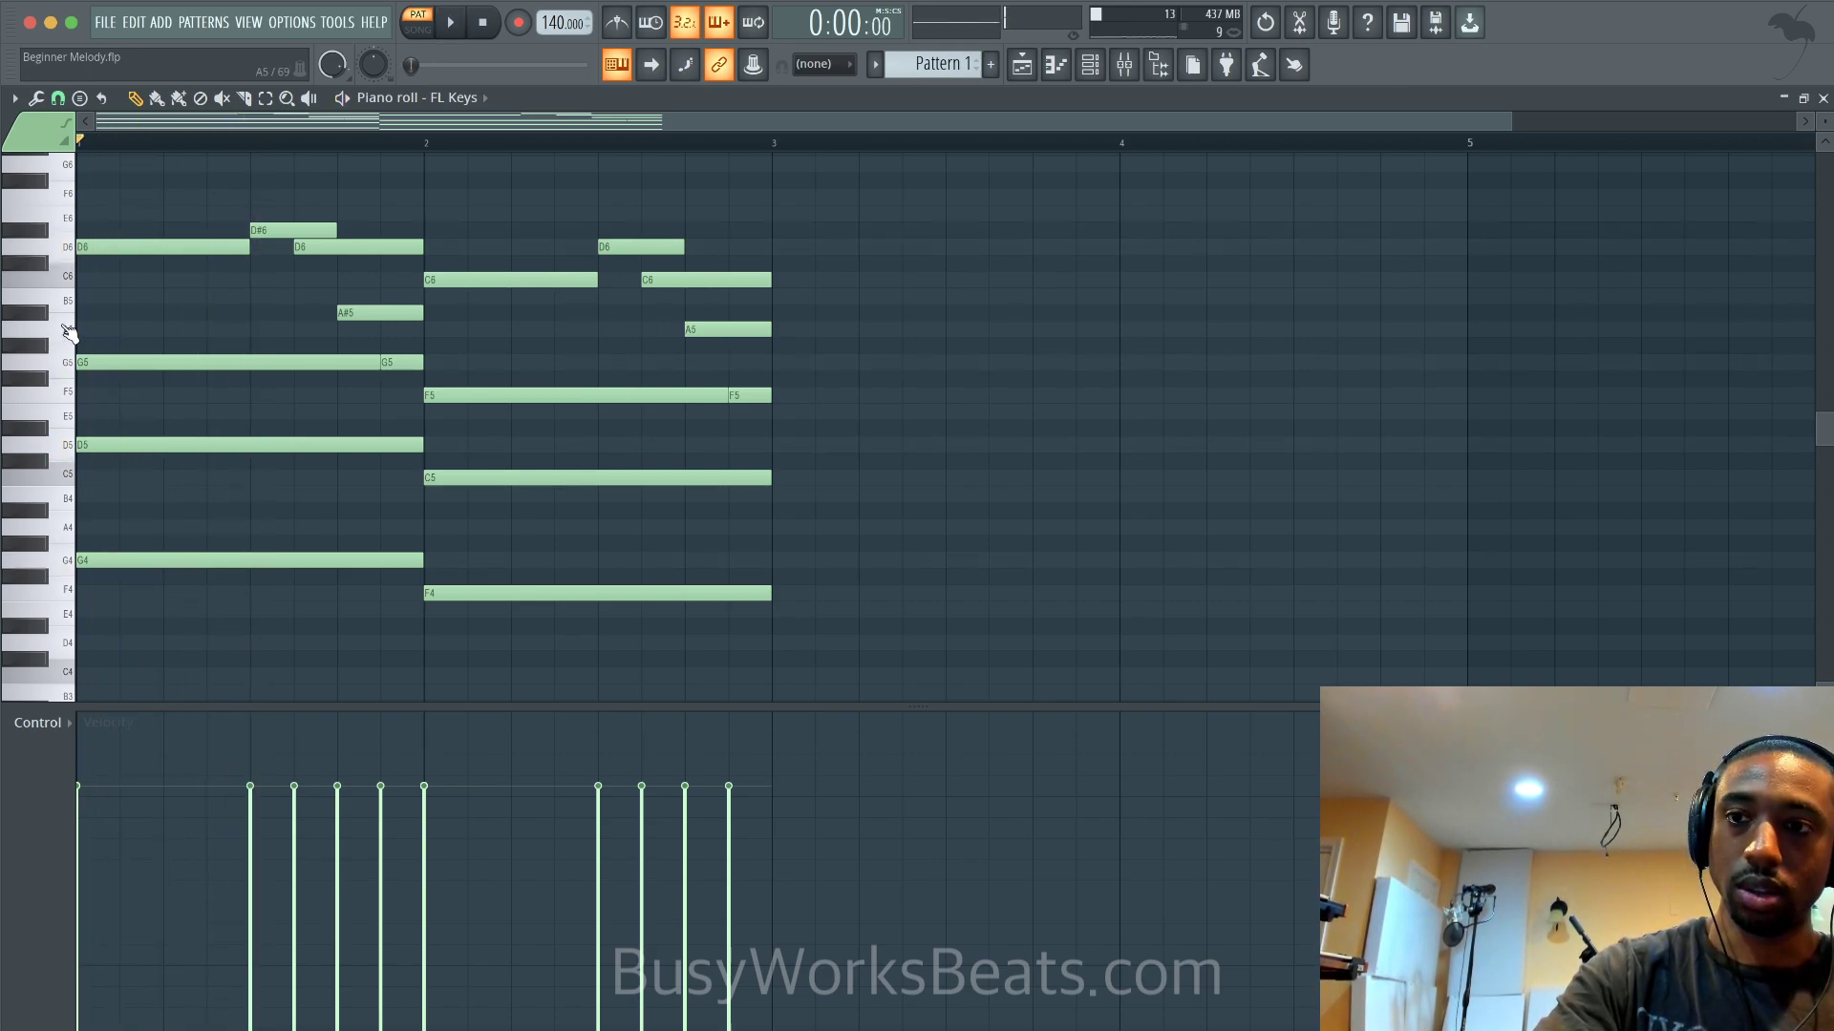
# Transpose all of bar 2's notes down so their root sits on C4, and start playback
pyautogui.moveTo(461, 200); pyautogui.dragTo(759, 591)
pyautogui.moveTo(596, 599); pyautogui.dragTo(600, 679)
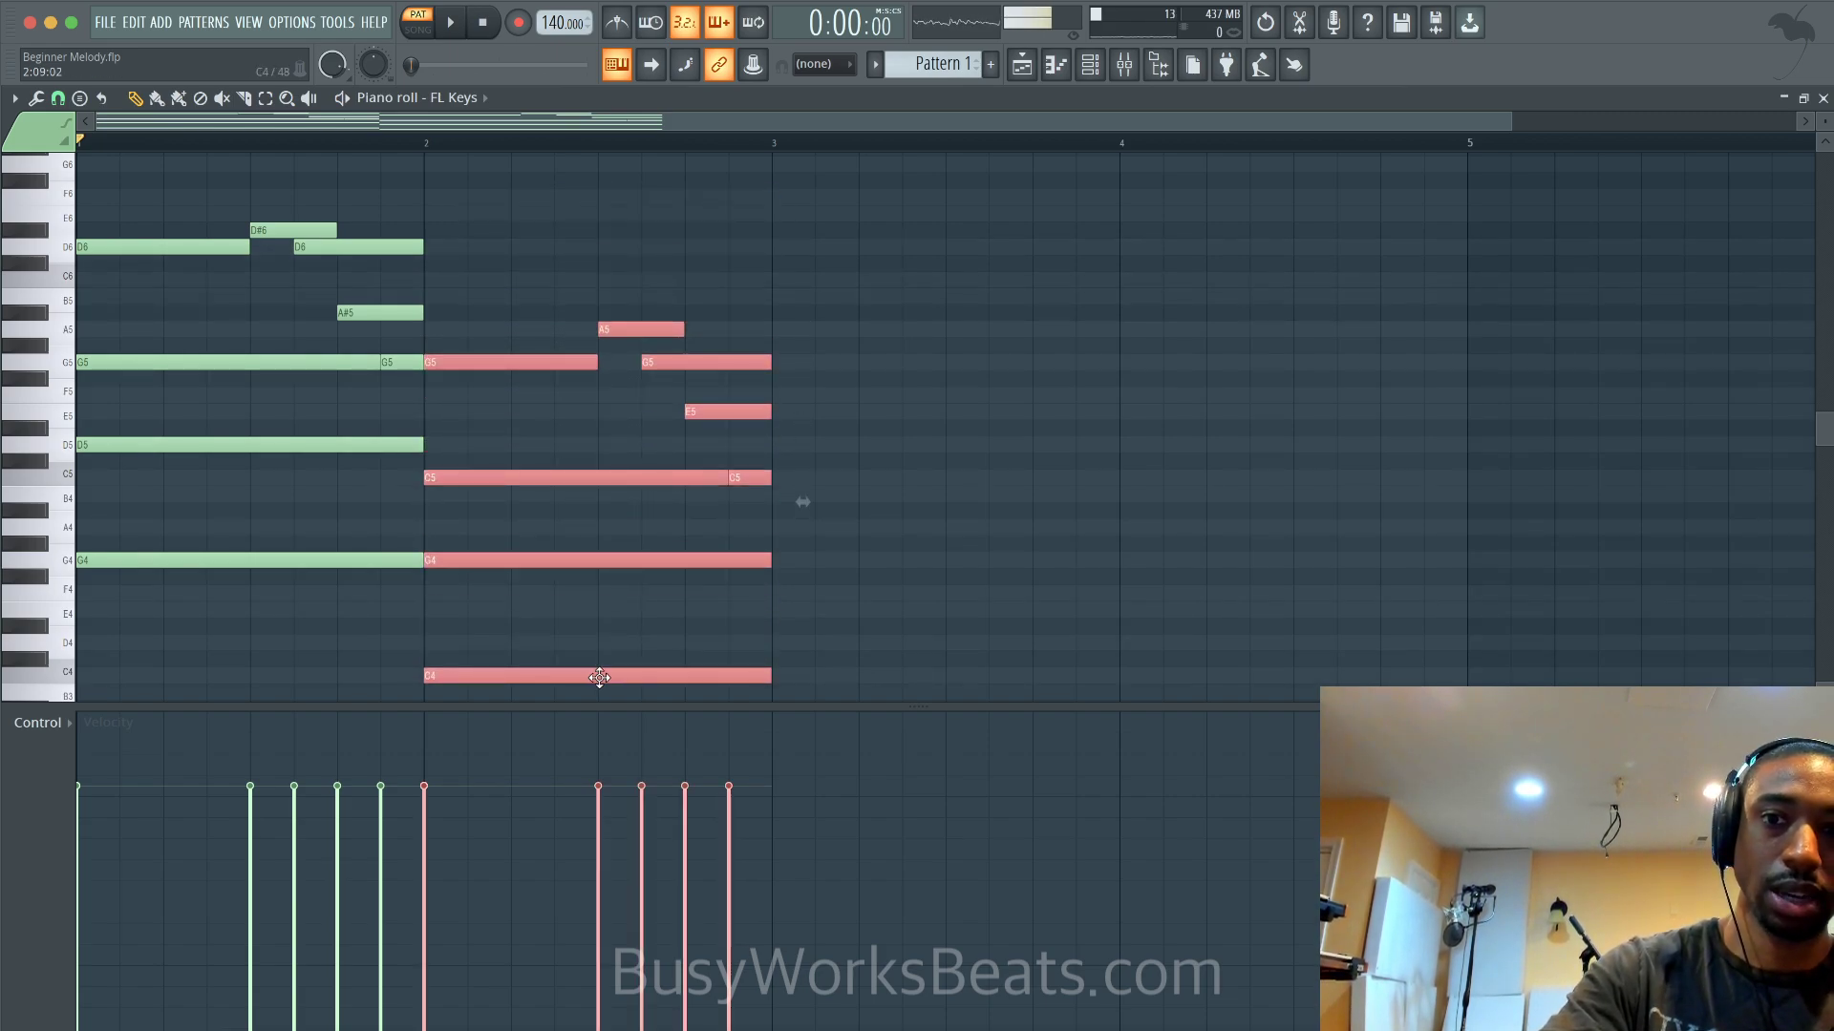
pyautogui.press('space')
pyautogui.scroll(-1, 829, 464)
pyautogui.click(831, 468)
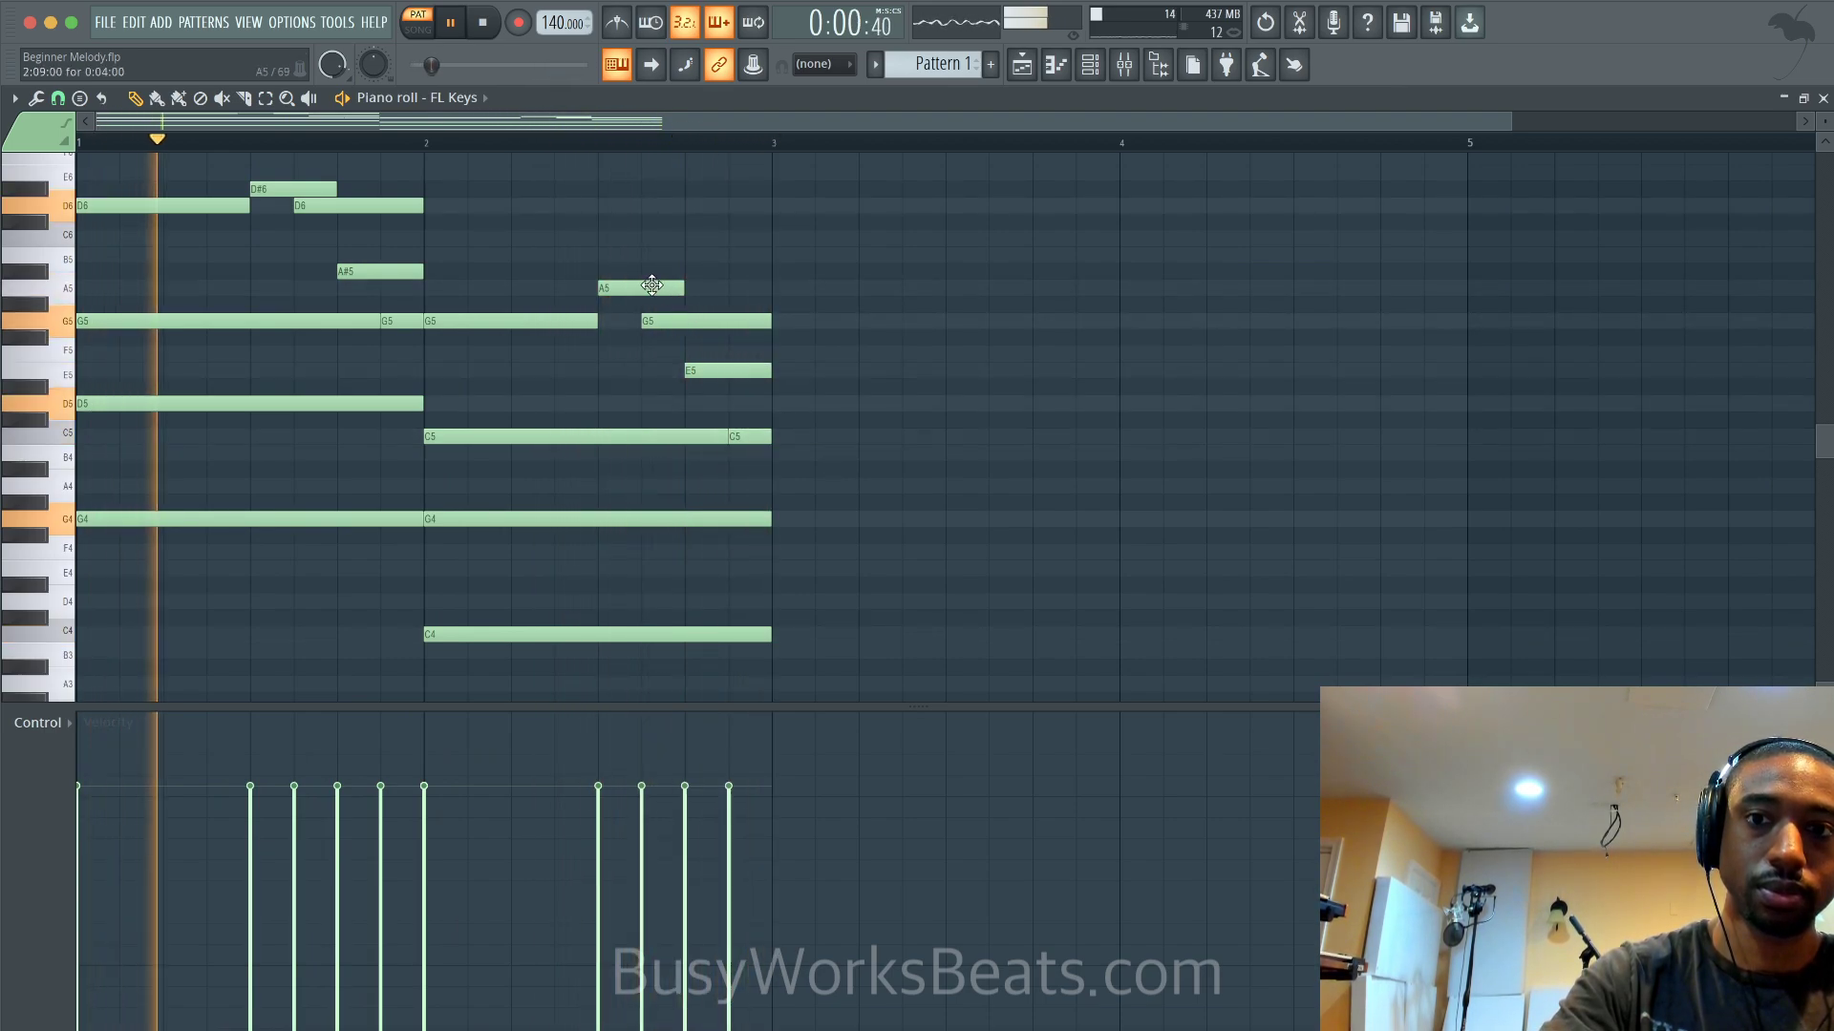
# Lower bar 2's A5 to G#5 and its E5 to D#5, then play back both bars
pyautogui.moveTo(667, 291); pyautogui.dragTo(666, 310)
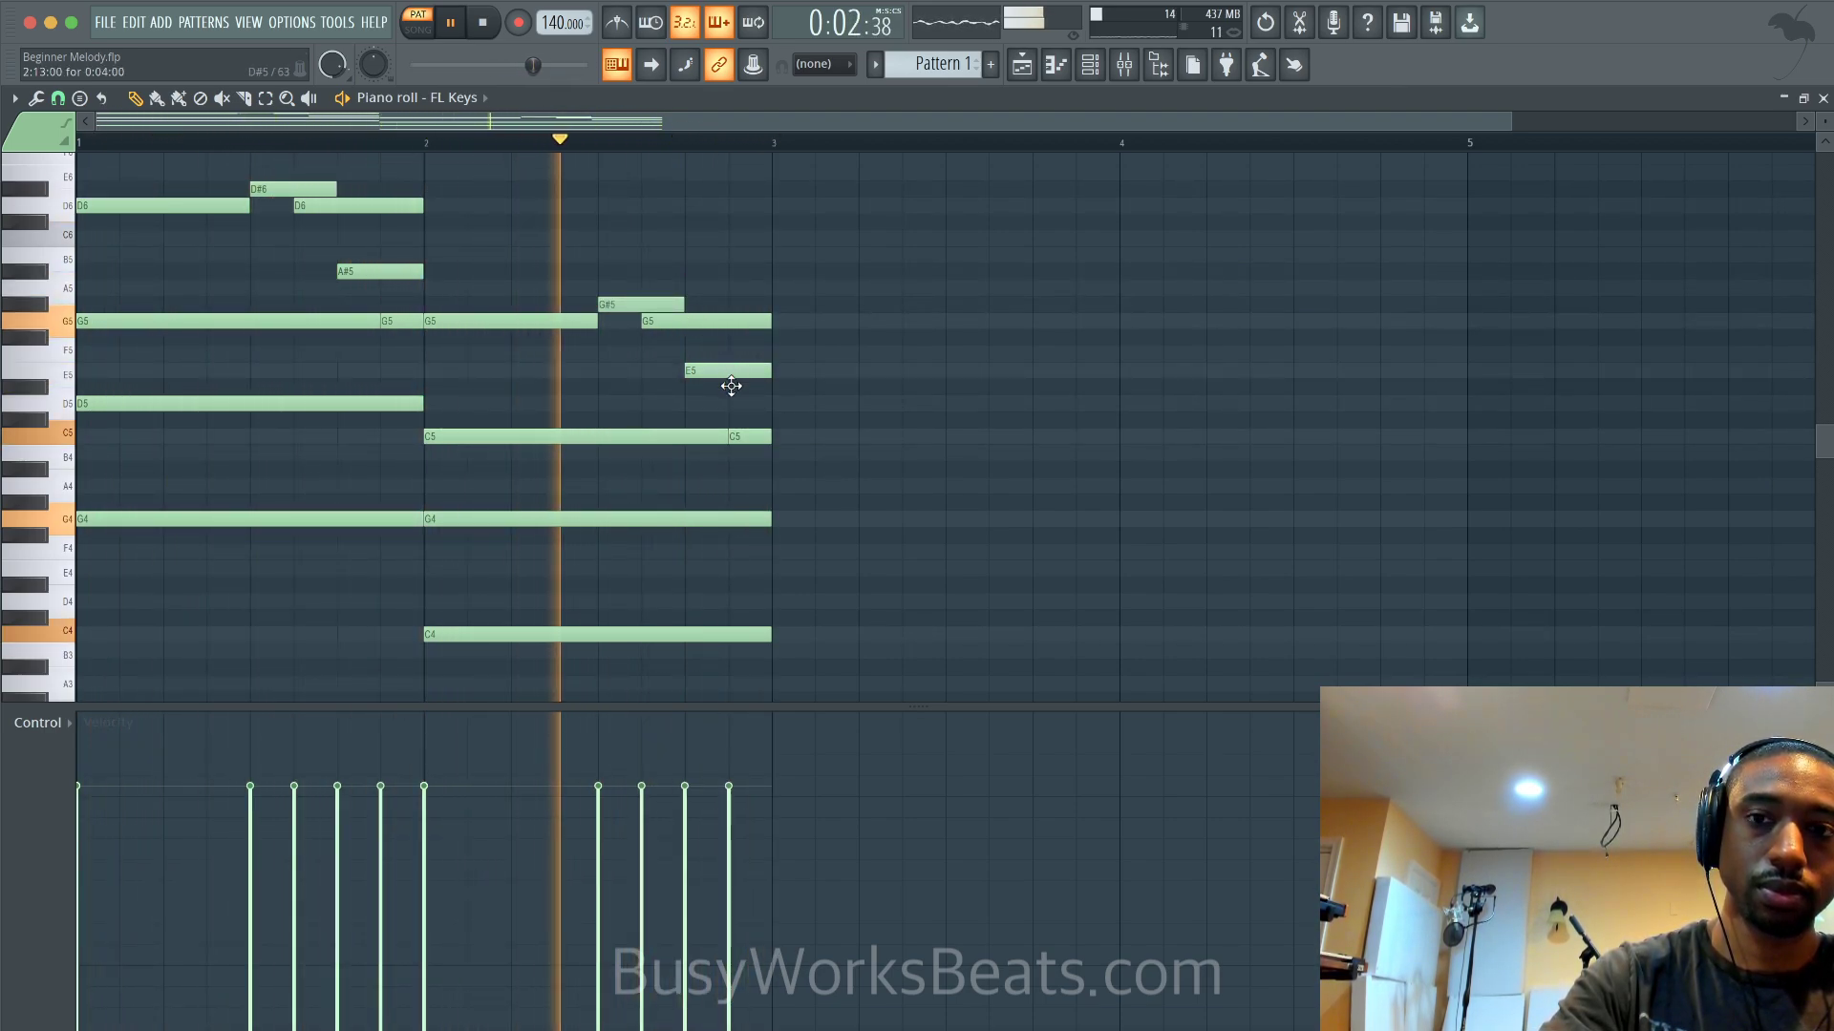
pyautogui.moveTo(730, 372); pyautogui.dragTo(731, 388)
pyautogui.press('space')
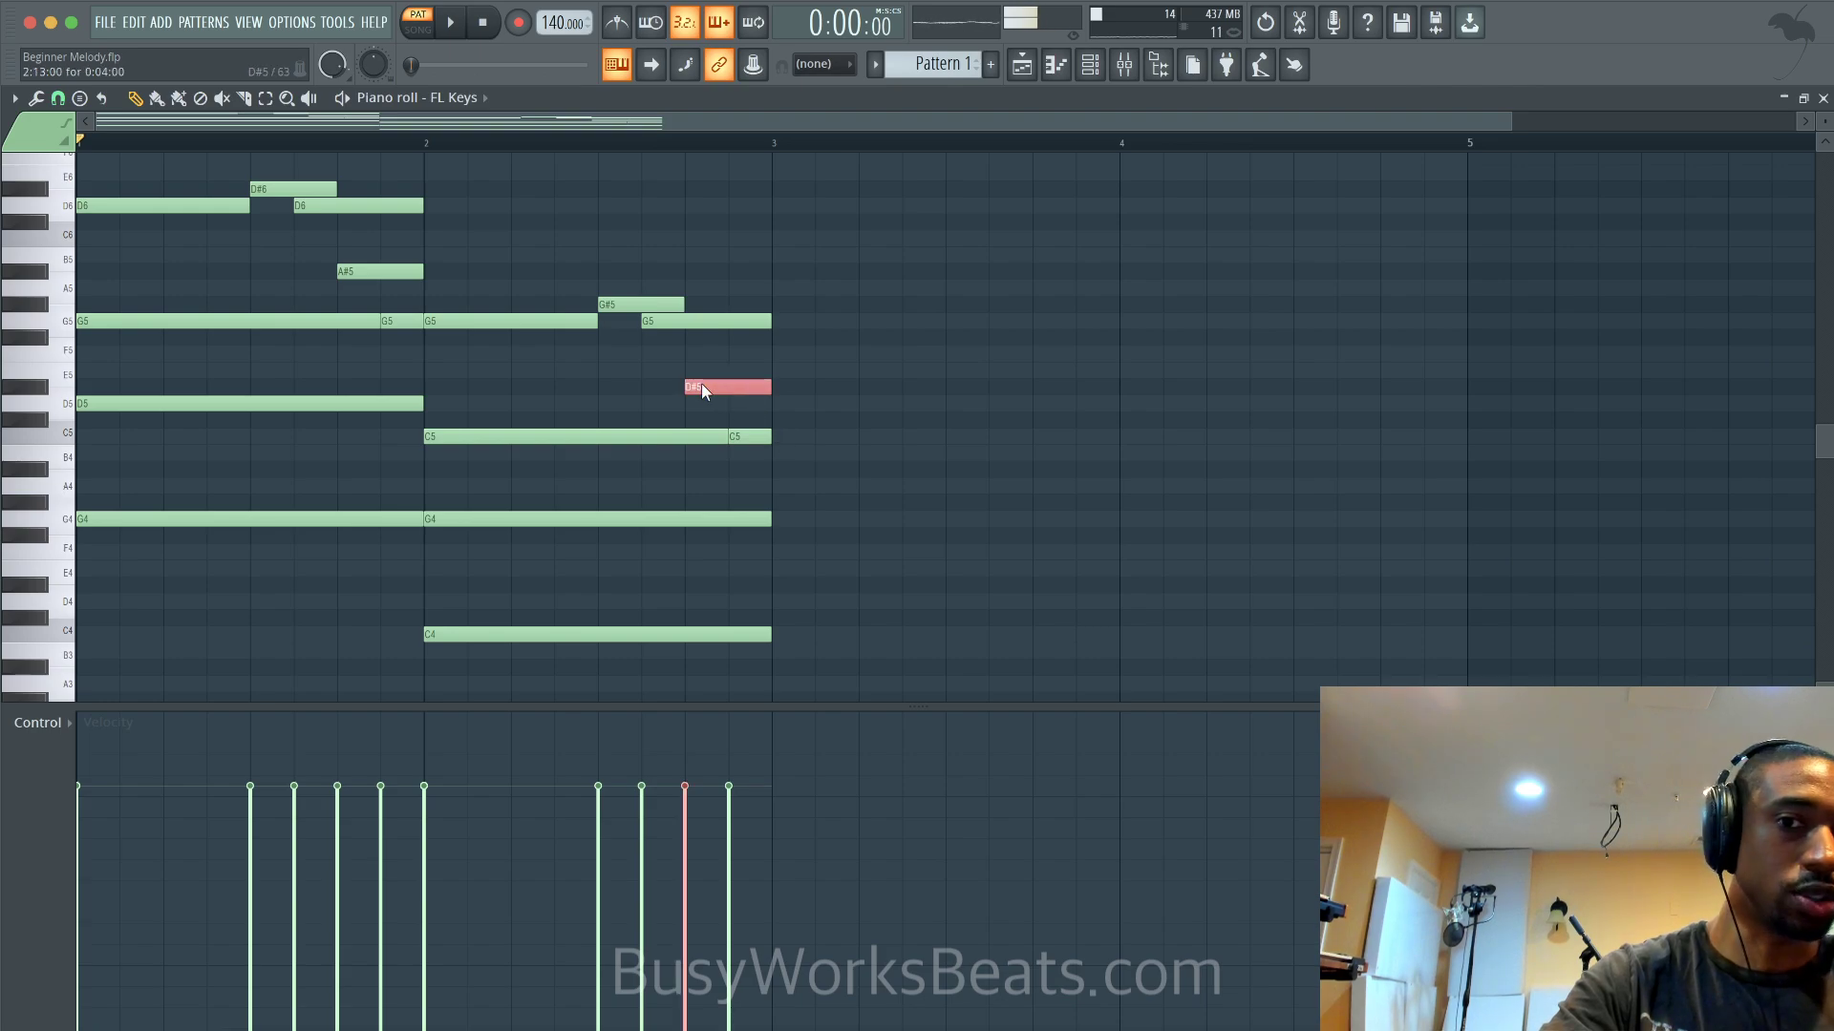
pyautogui.press('space')
pyautogui.click(875, 403)
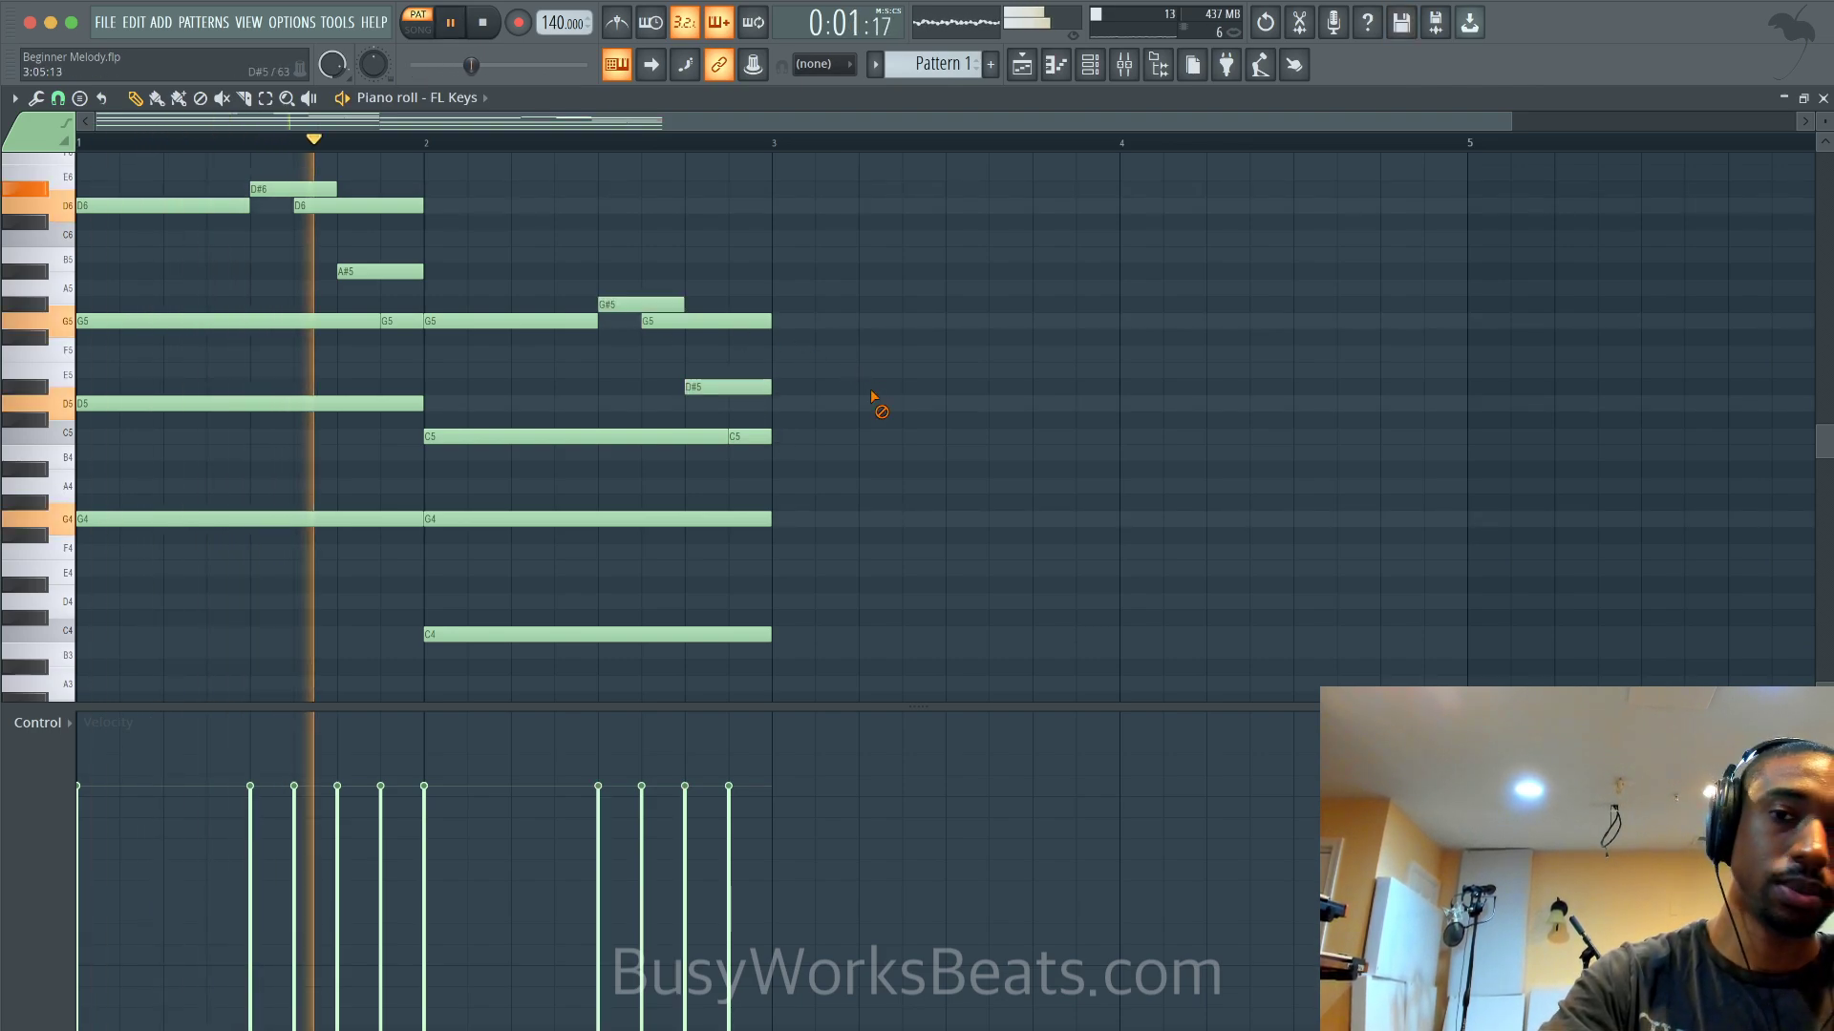
pyautogui.scroll(2, 879, 397)
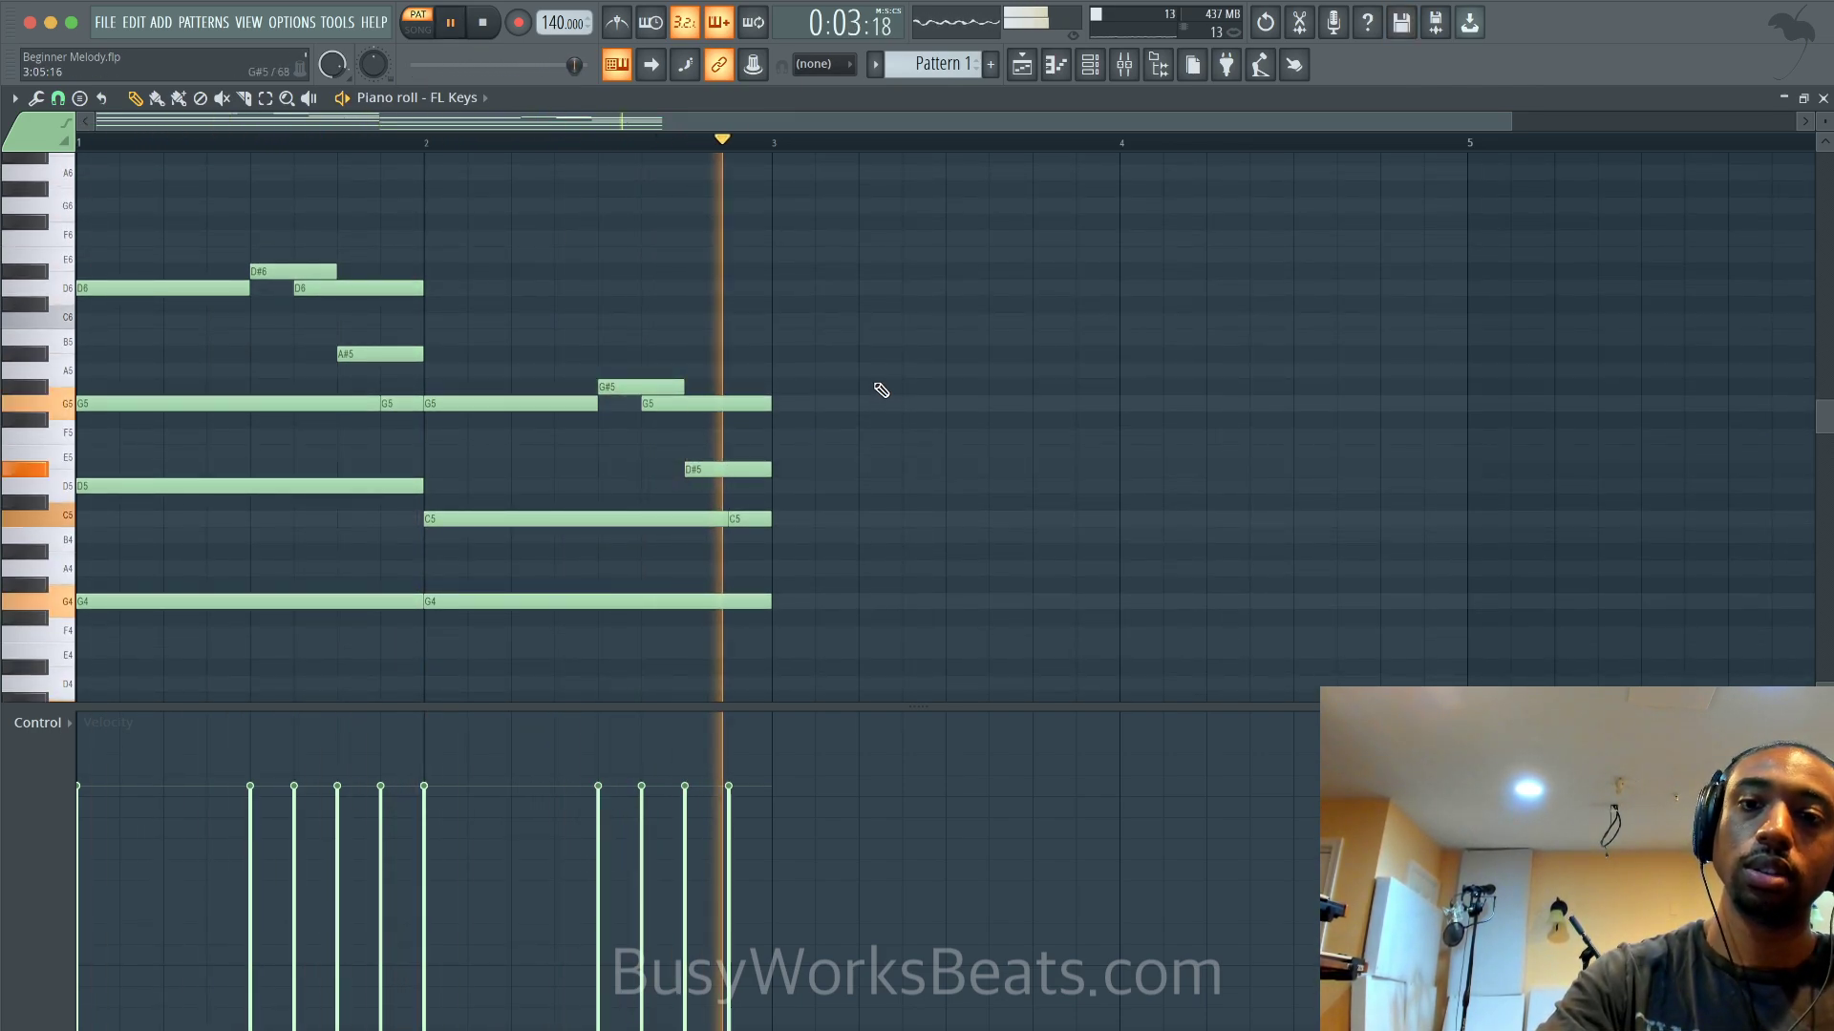
pyautogui.press('space')
pyautogui.scroll(-1, 881, 391)
pyautogui.scroll(-2, 880, 391)
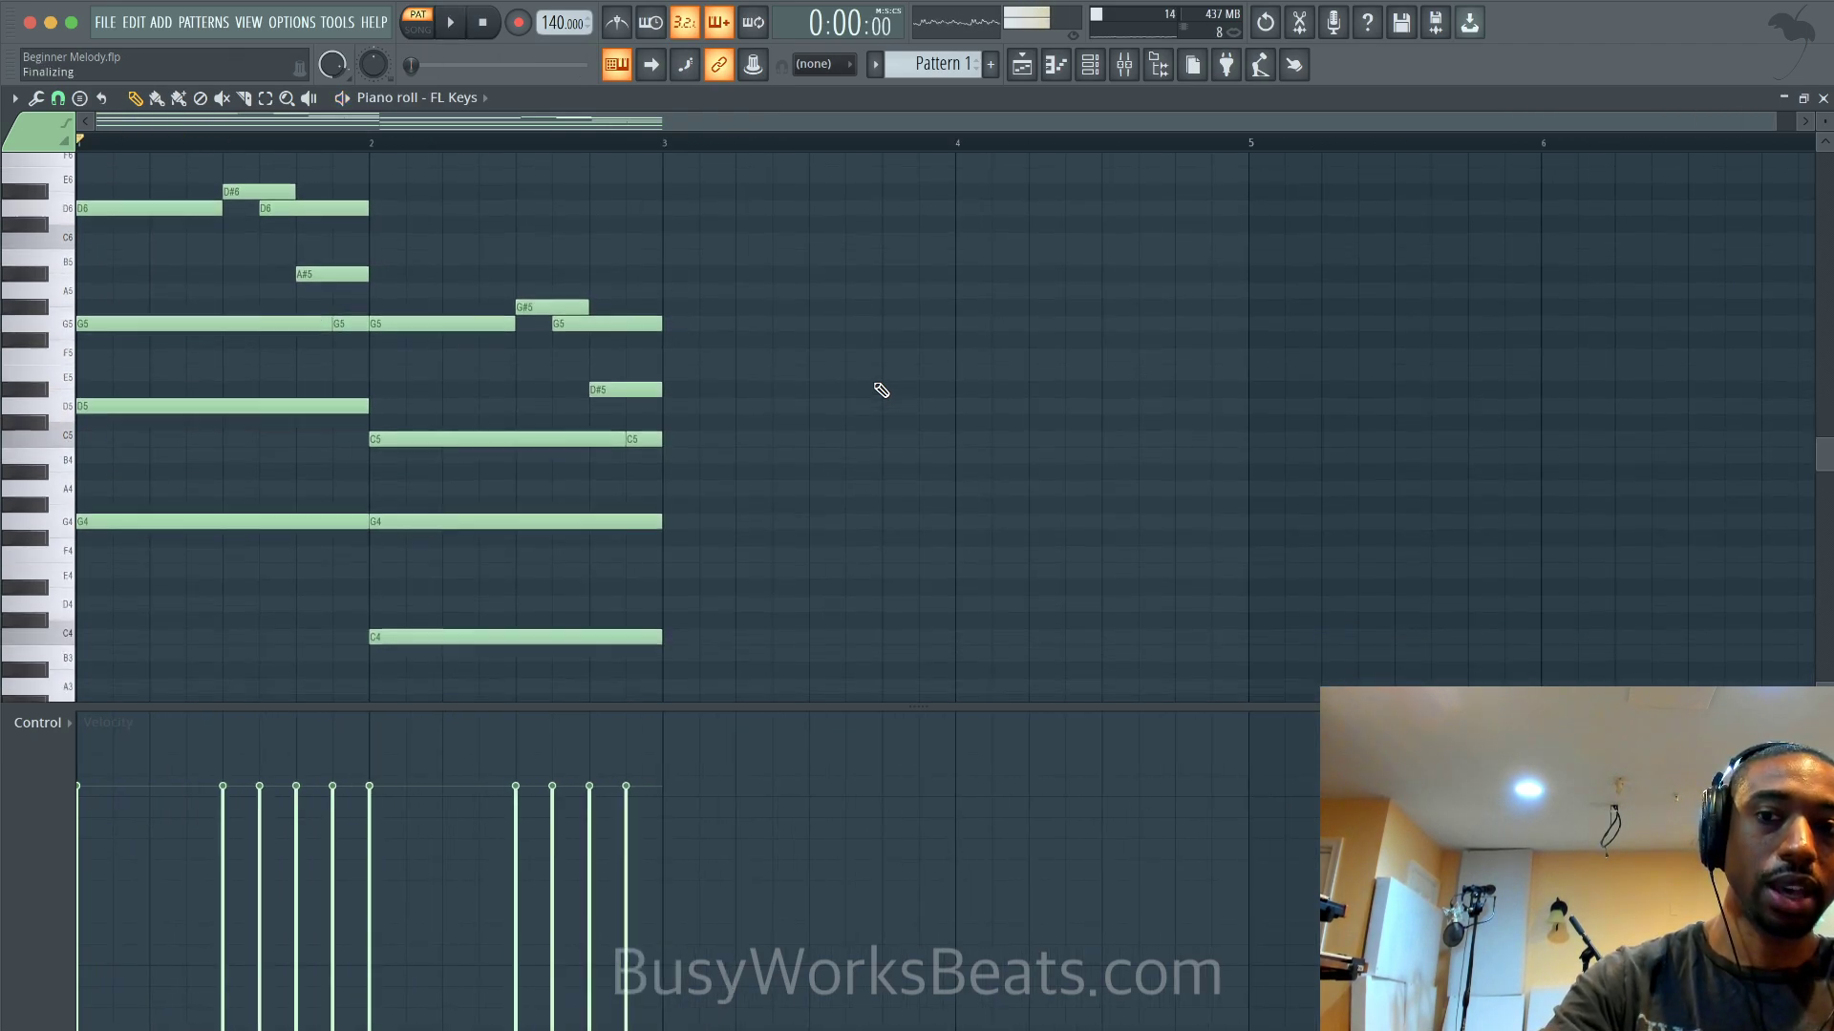
pyautogui.scroll(2, 881, 390)
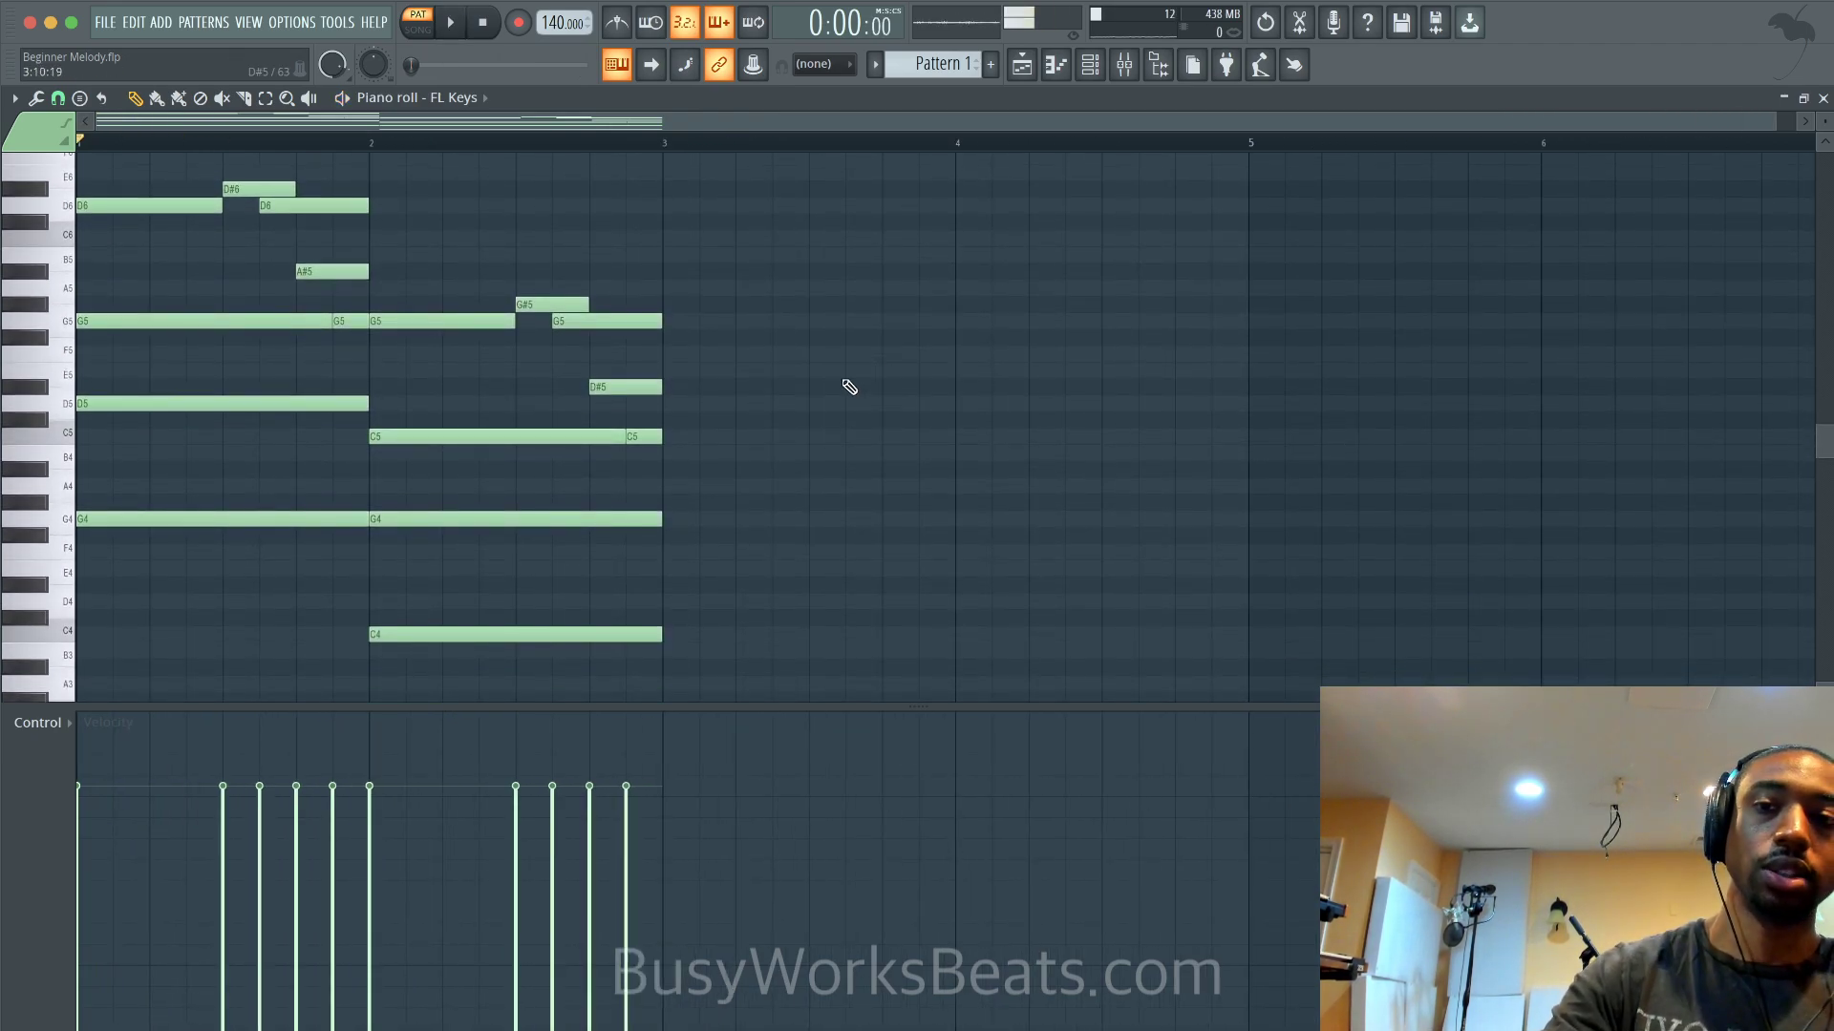
# Chop the top-line D6 and D#6 notes of bar 1 and G5 and G#5 notes of bar 2 using the Default pattern, and play them back
pyautogui.scroll(1, 838, 379)
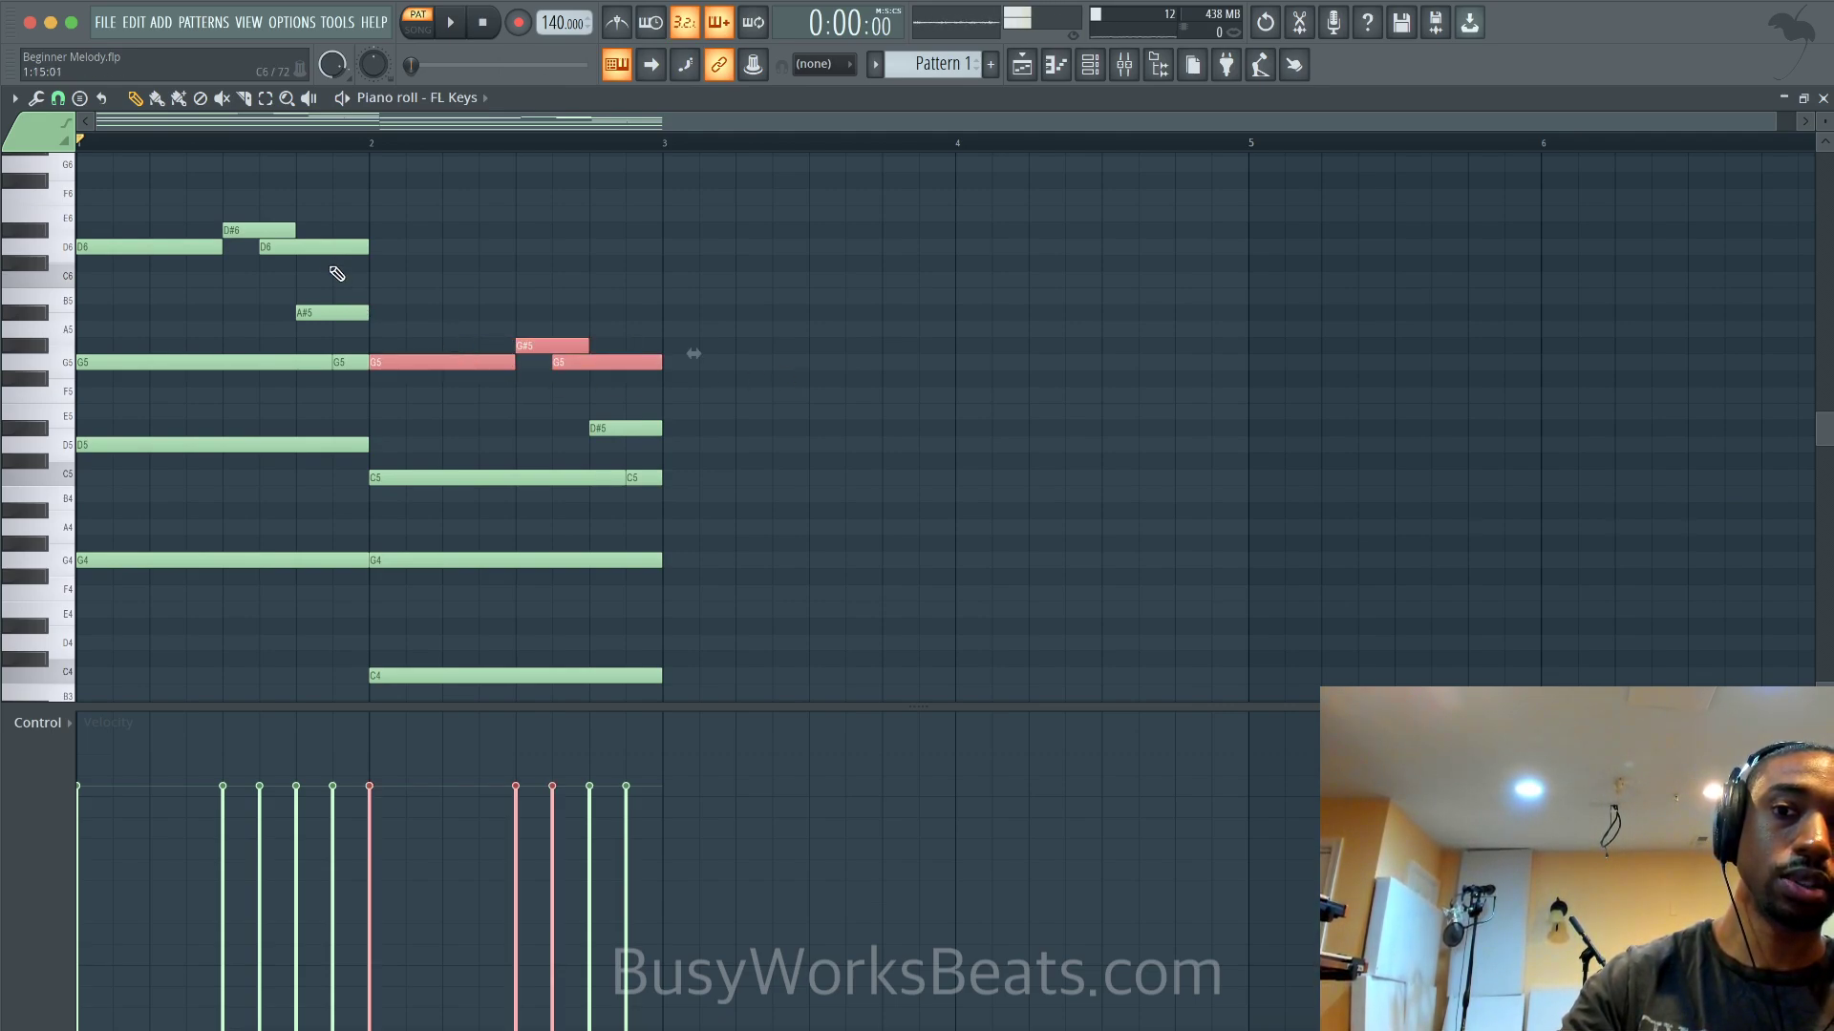
pyautogui.click(37, 99)
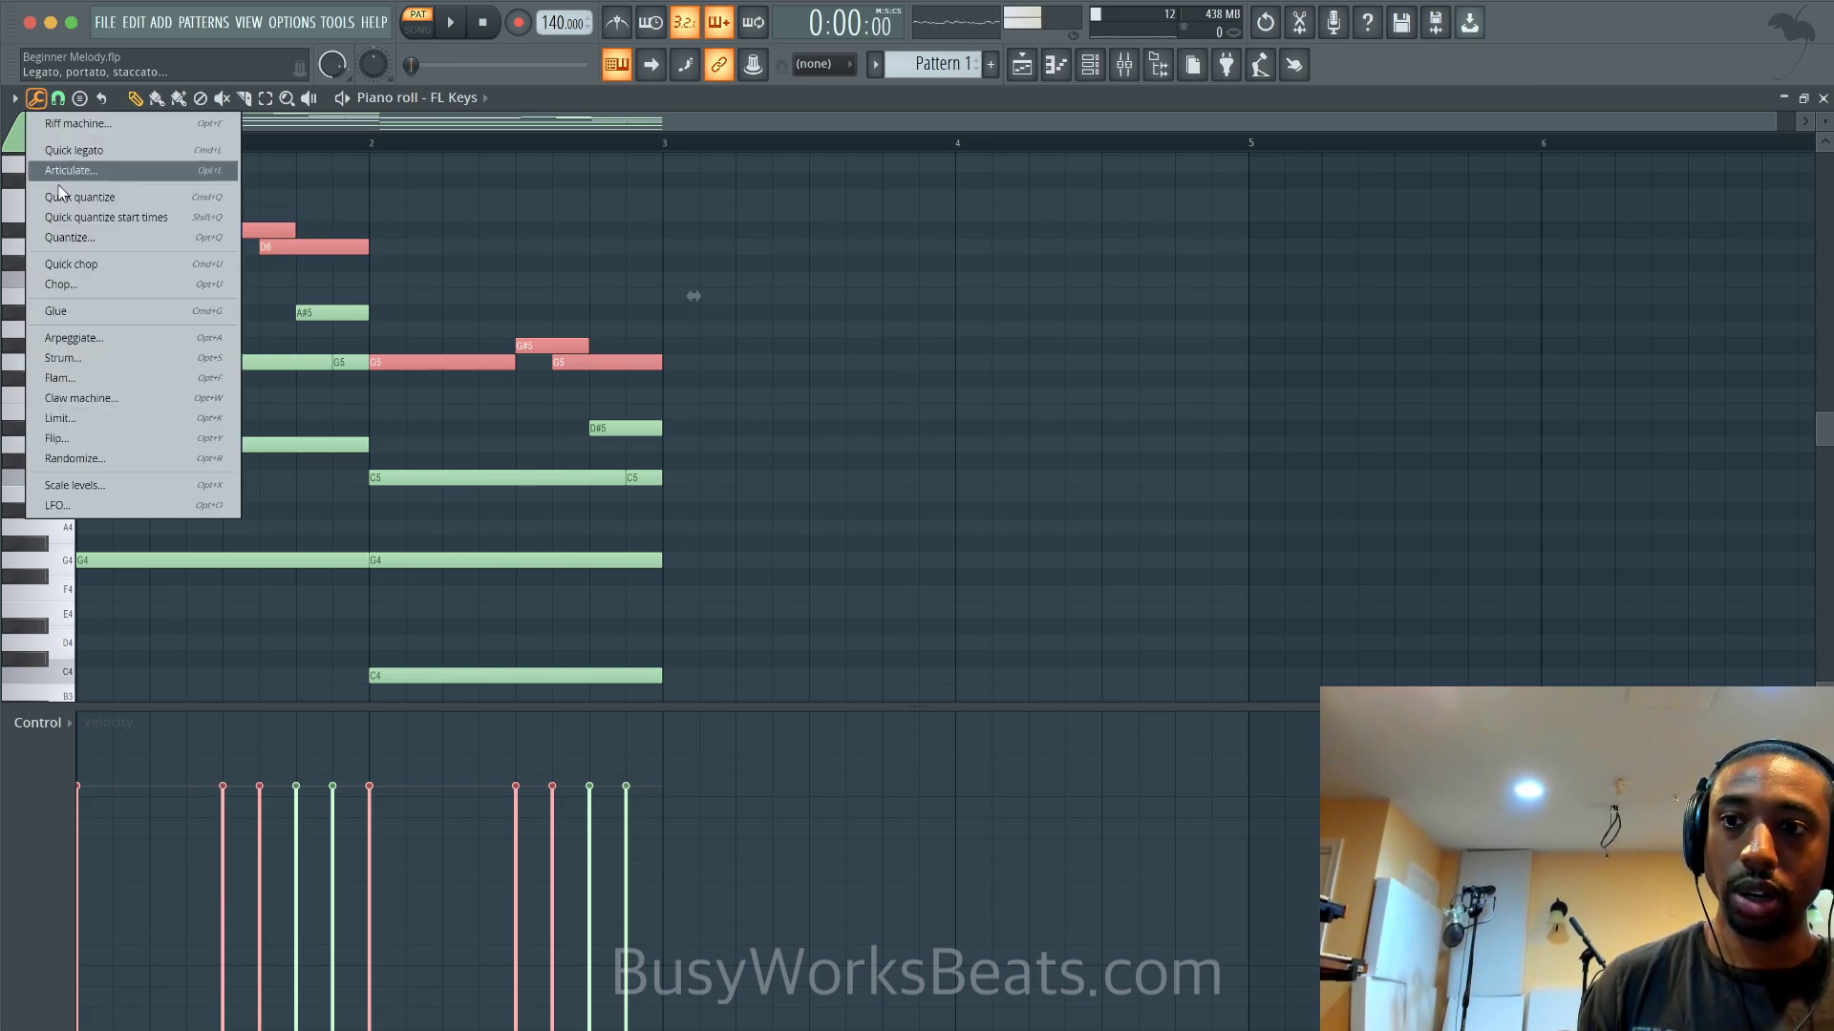
pyautogui.click(122, 286)
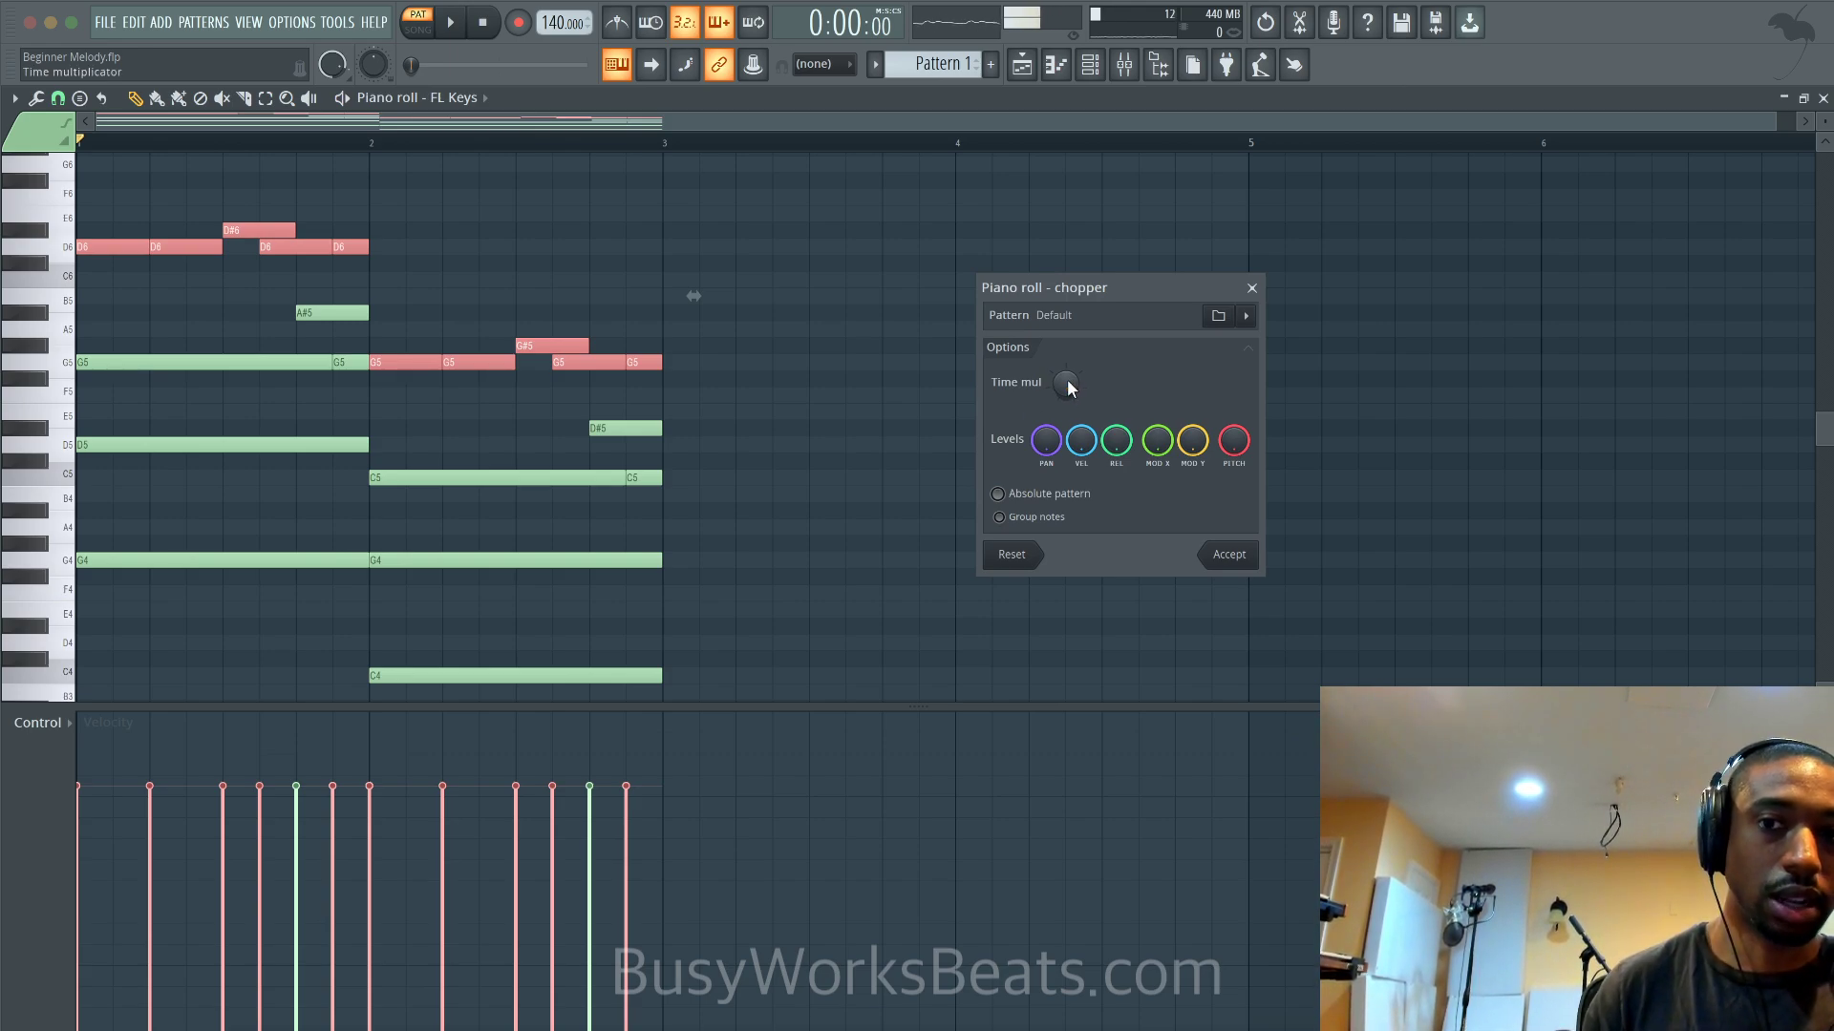
pyautogui.press('space')
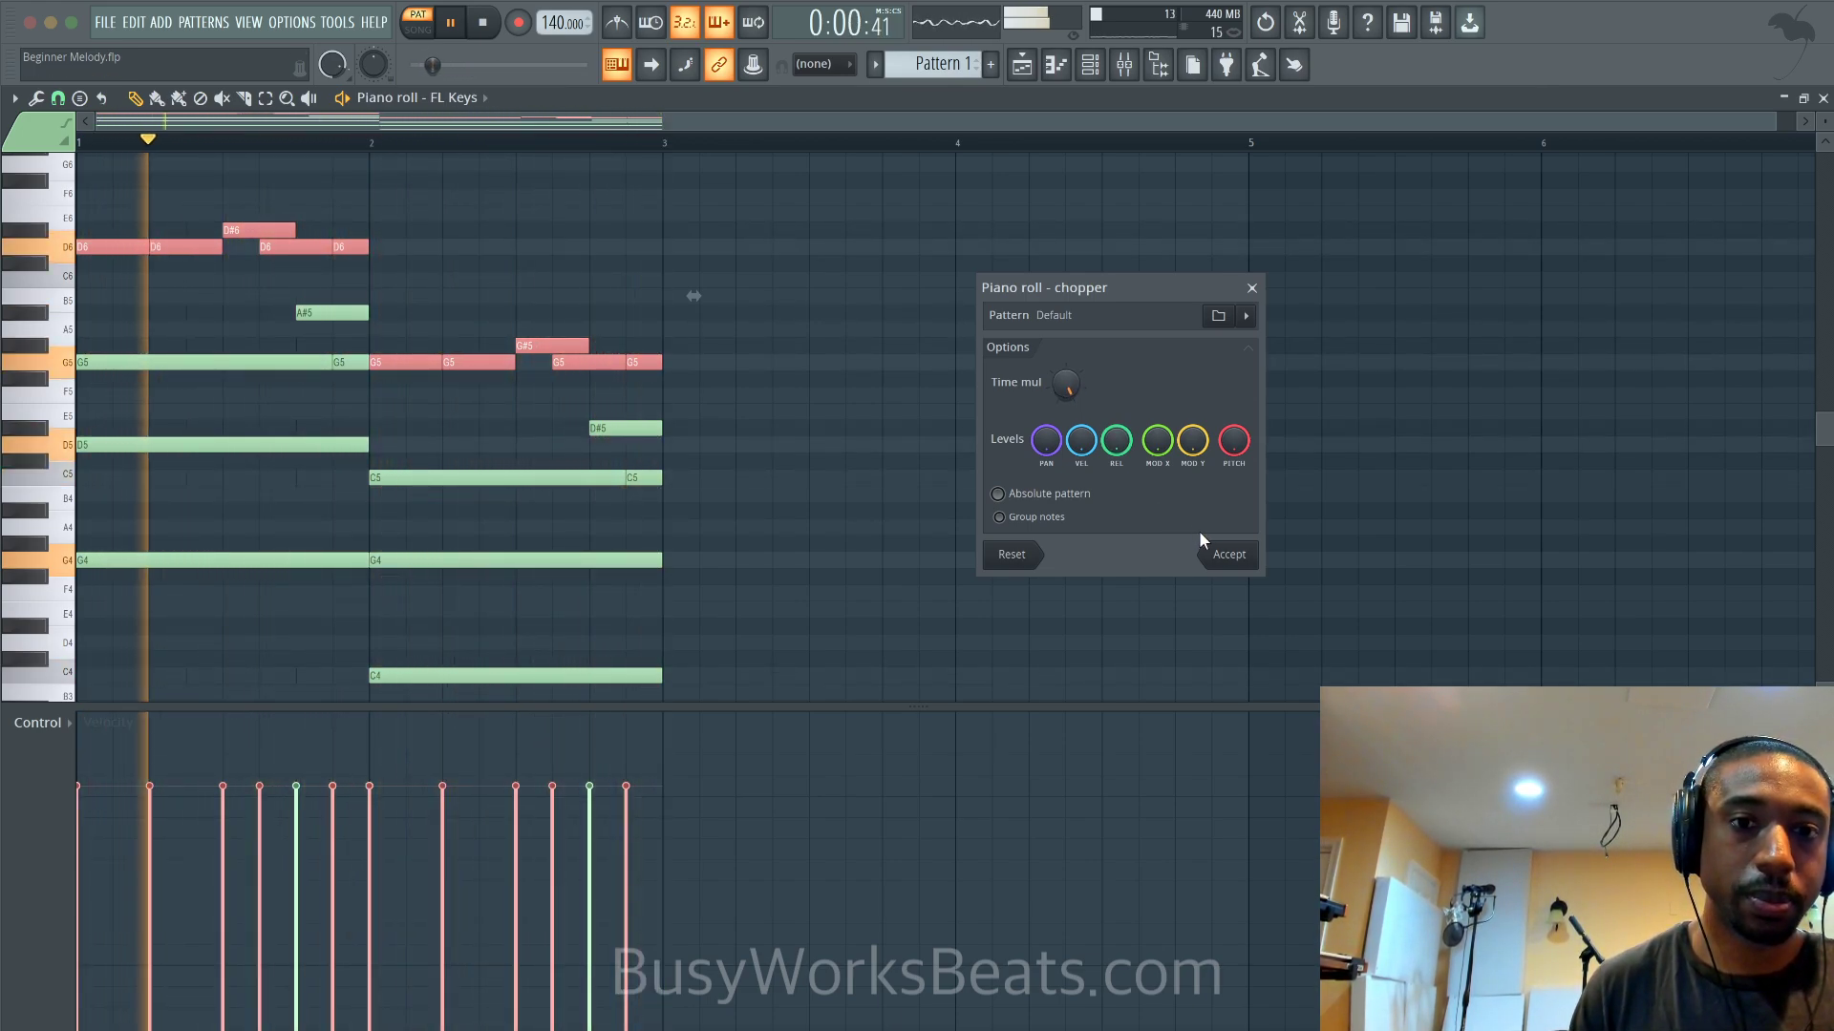
pyautogui.press('space')
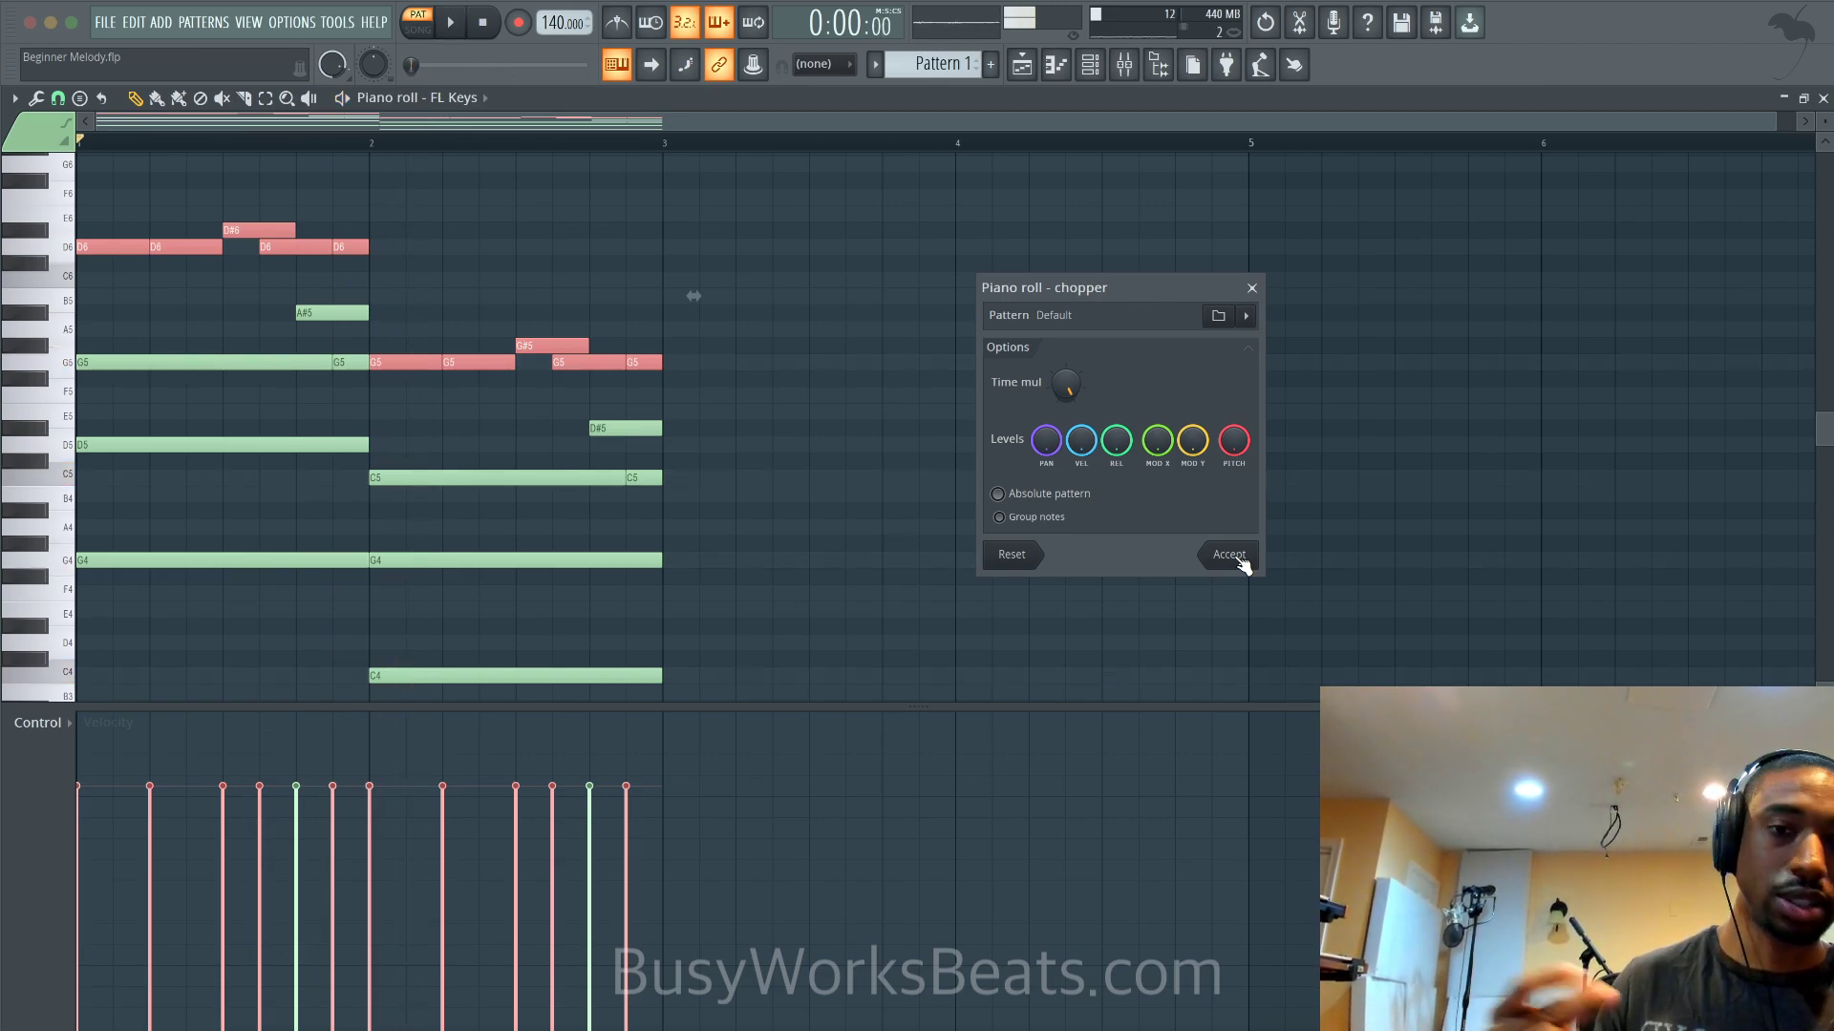
pyautogui.click(1229, 555)
pyautogui.hotkey('ctrl', 'd')
pyautogui.press('space')
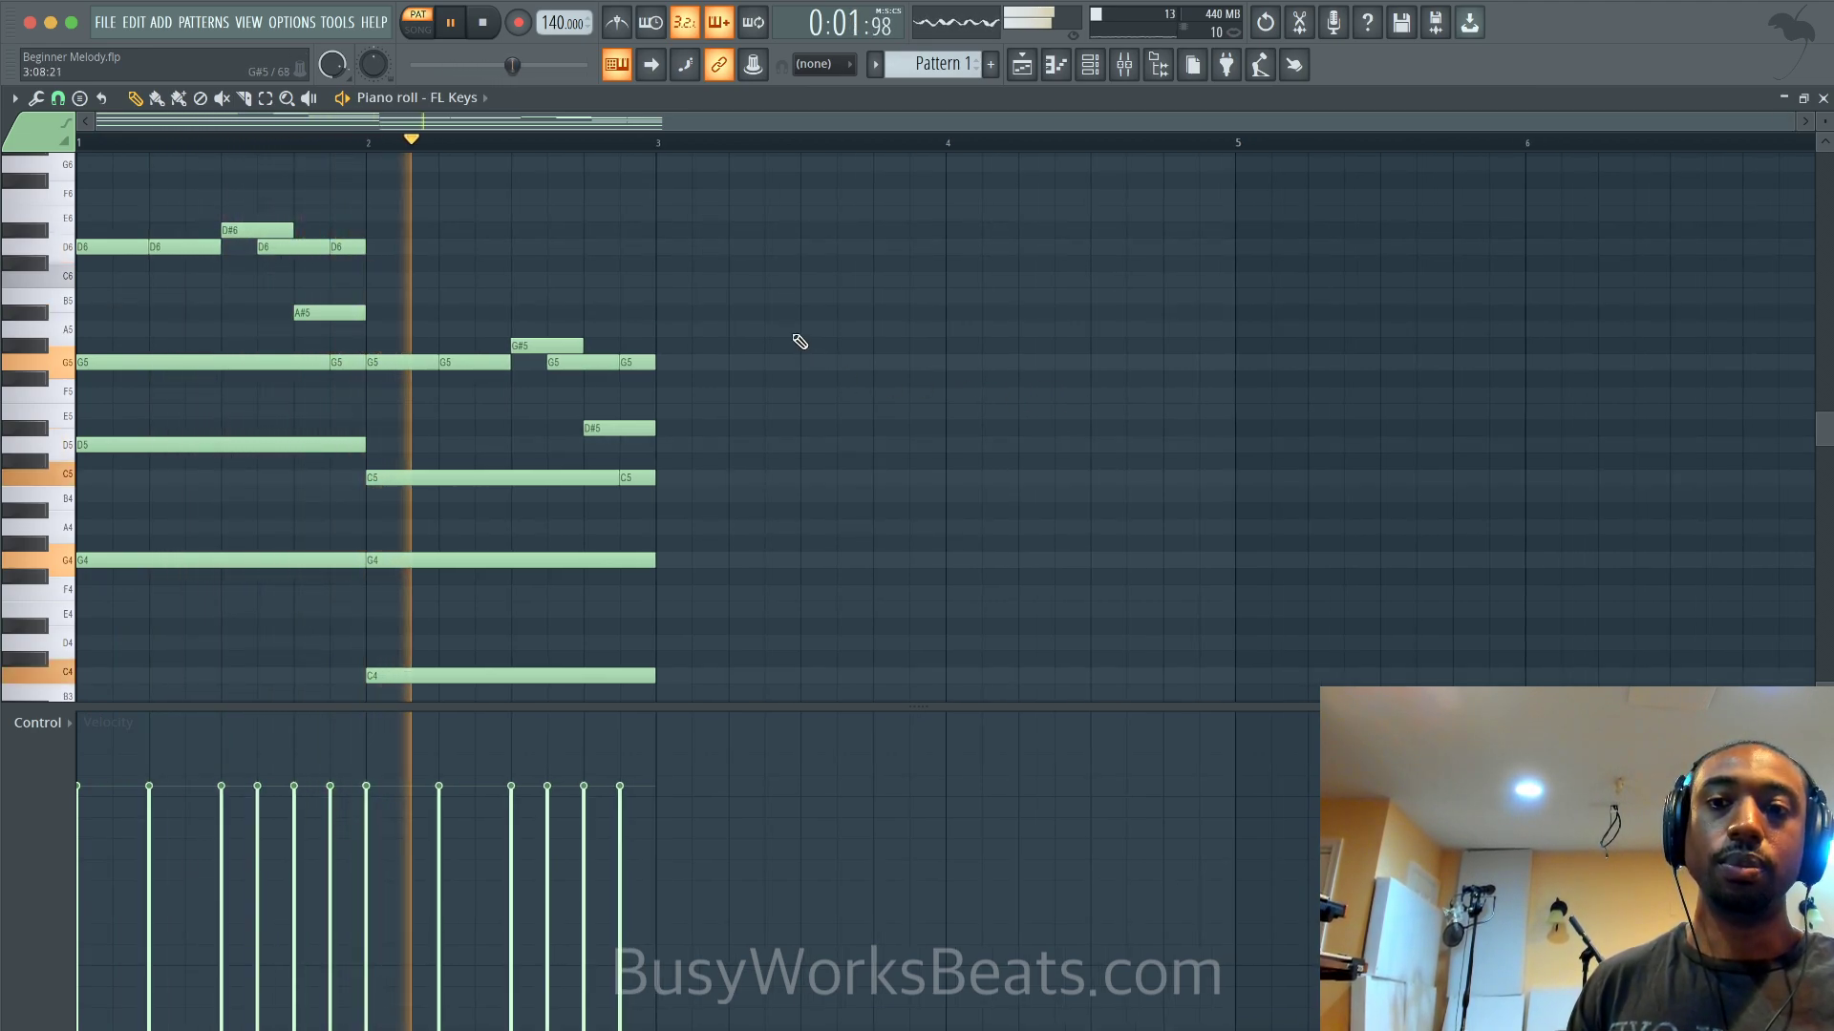
pyautogui.press('space')
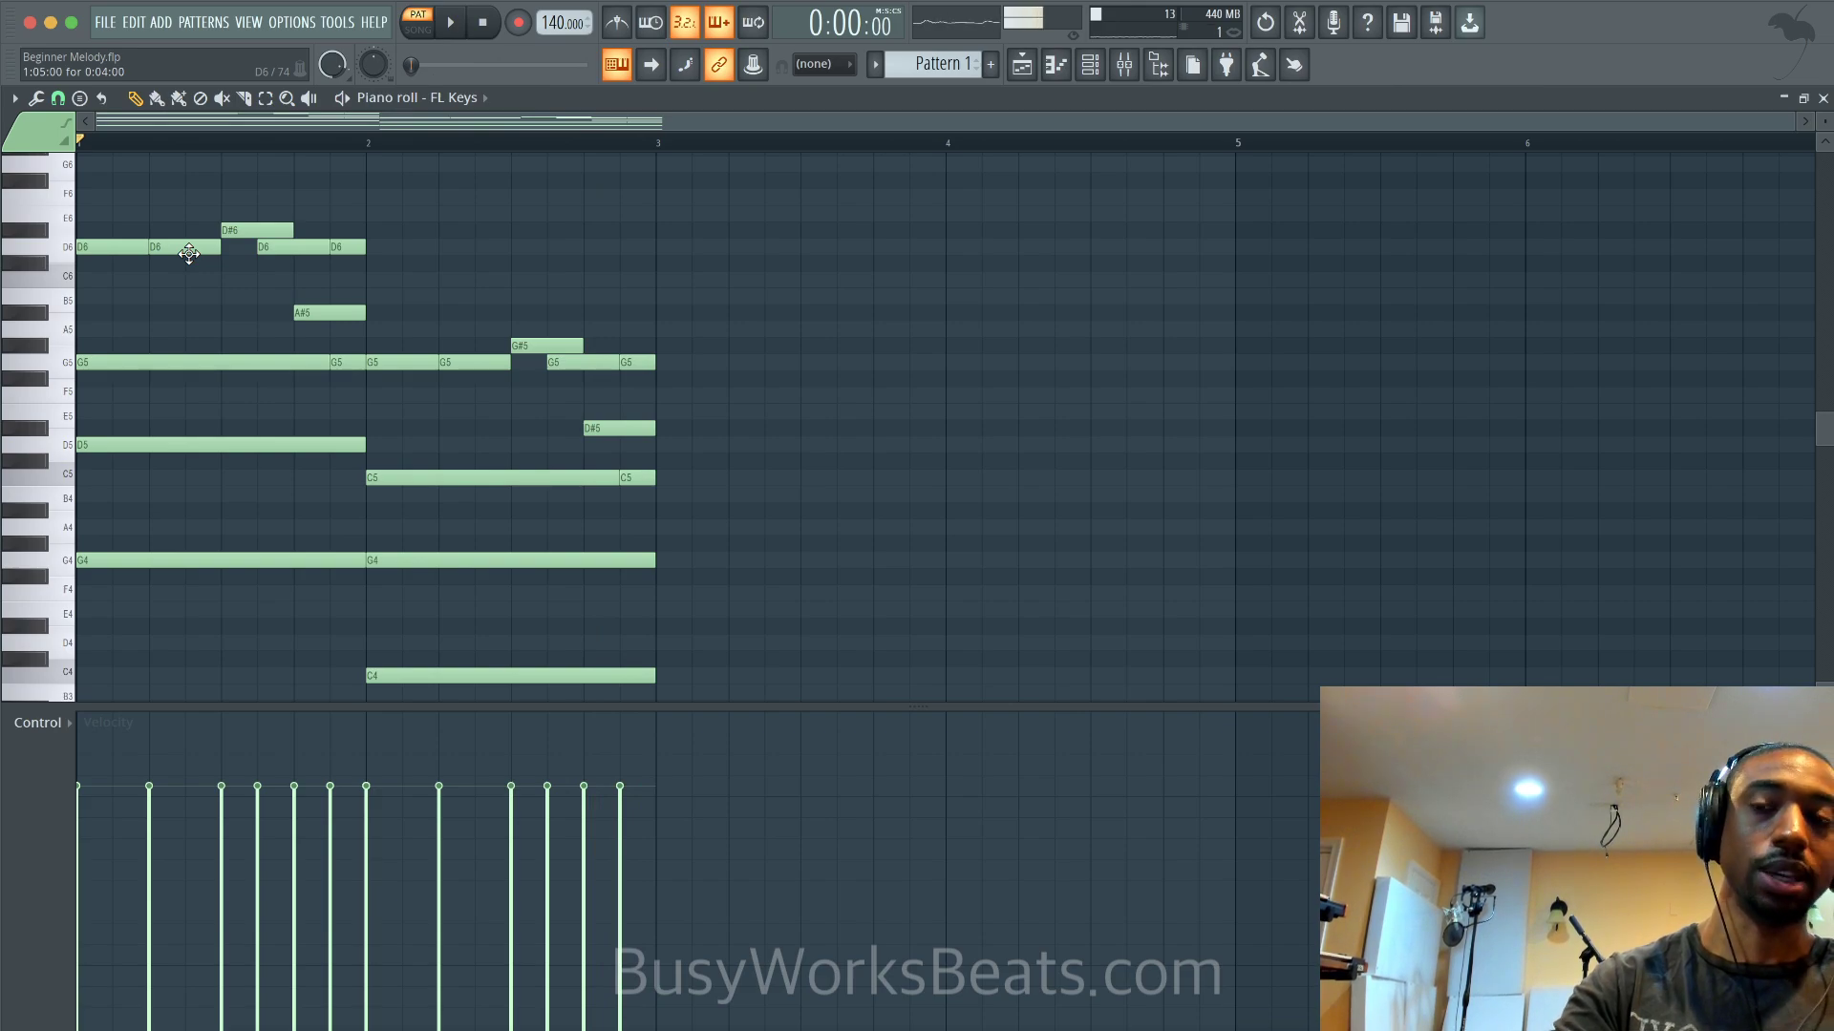
# Raise bar 1's second top-line note to G6 and bar 2's second G5 to C6, auditioning each change
pyautogui.scroll(2, 189, 252)
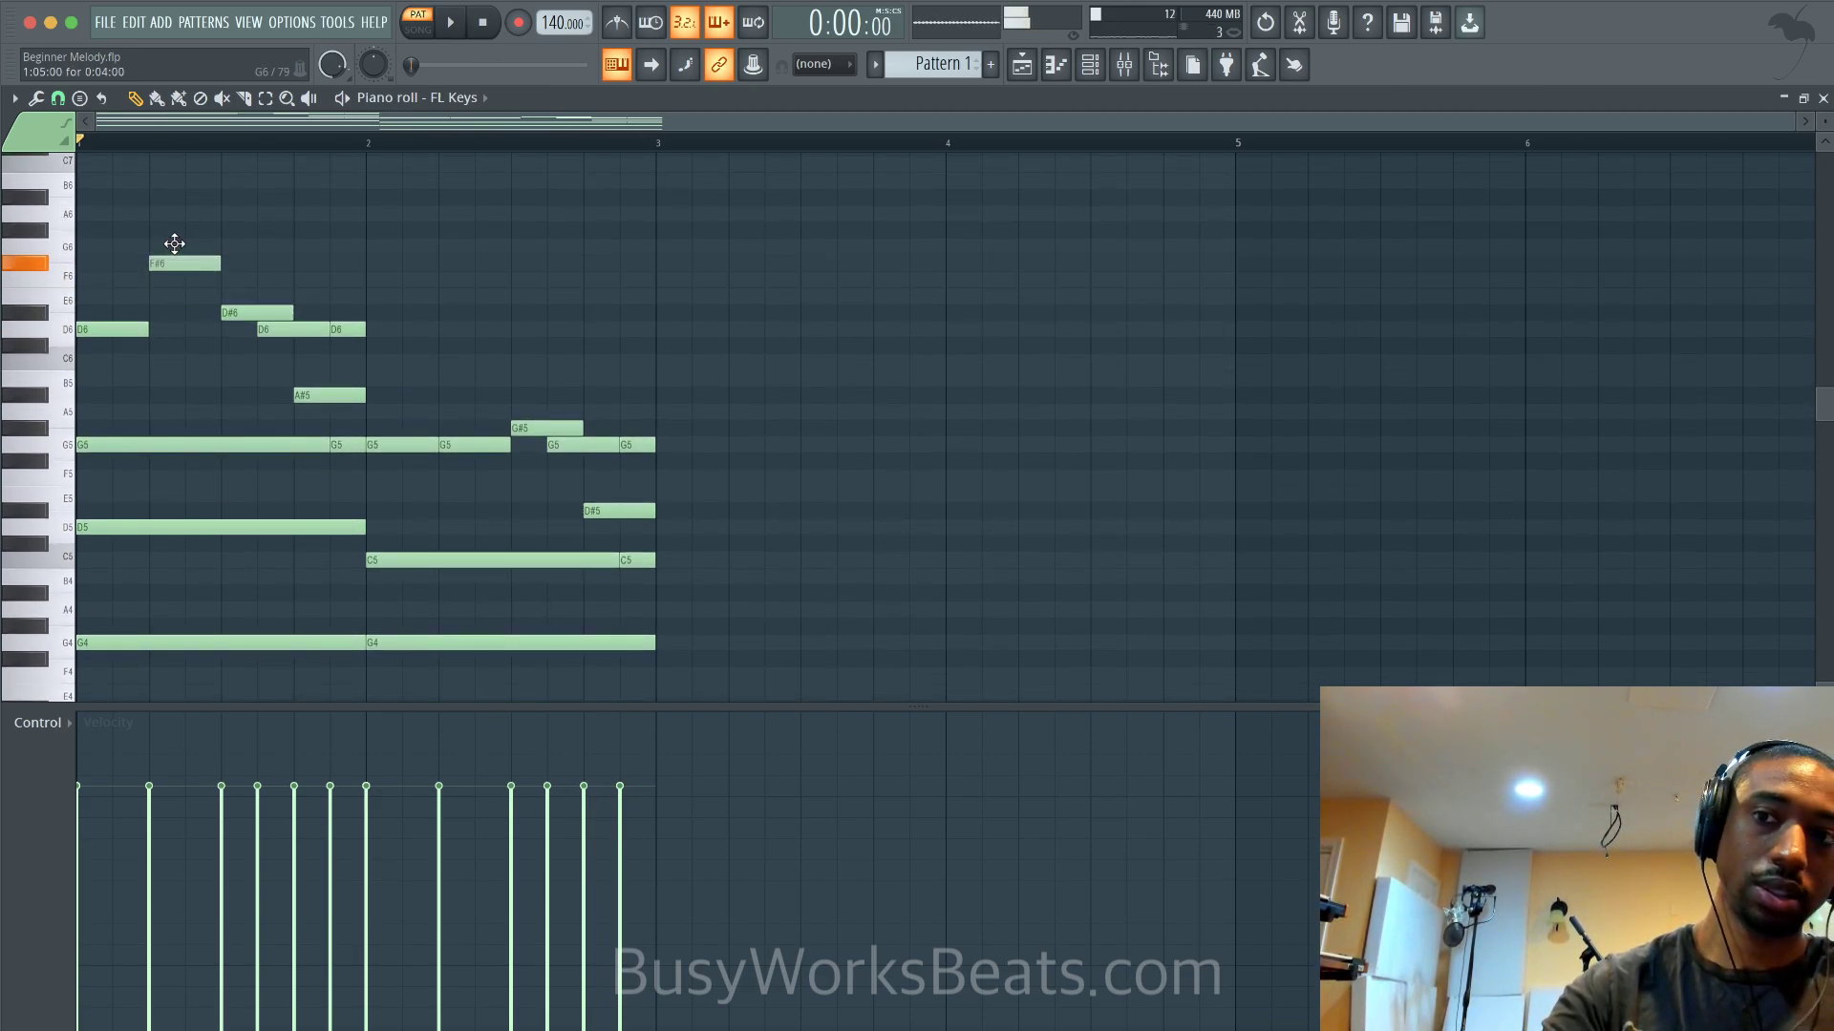
pyautogui.moveTo(174, 243); pyautogui.dragTo(176, 241)
pyautogui.press('space')
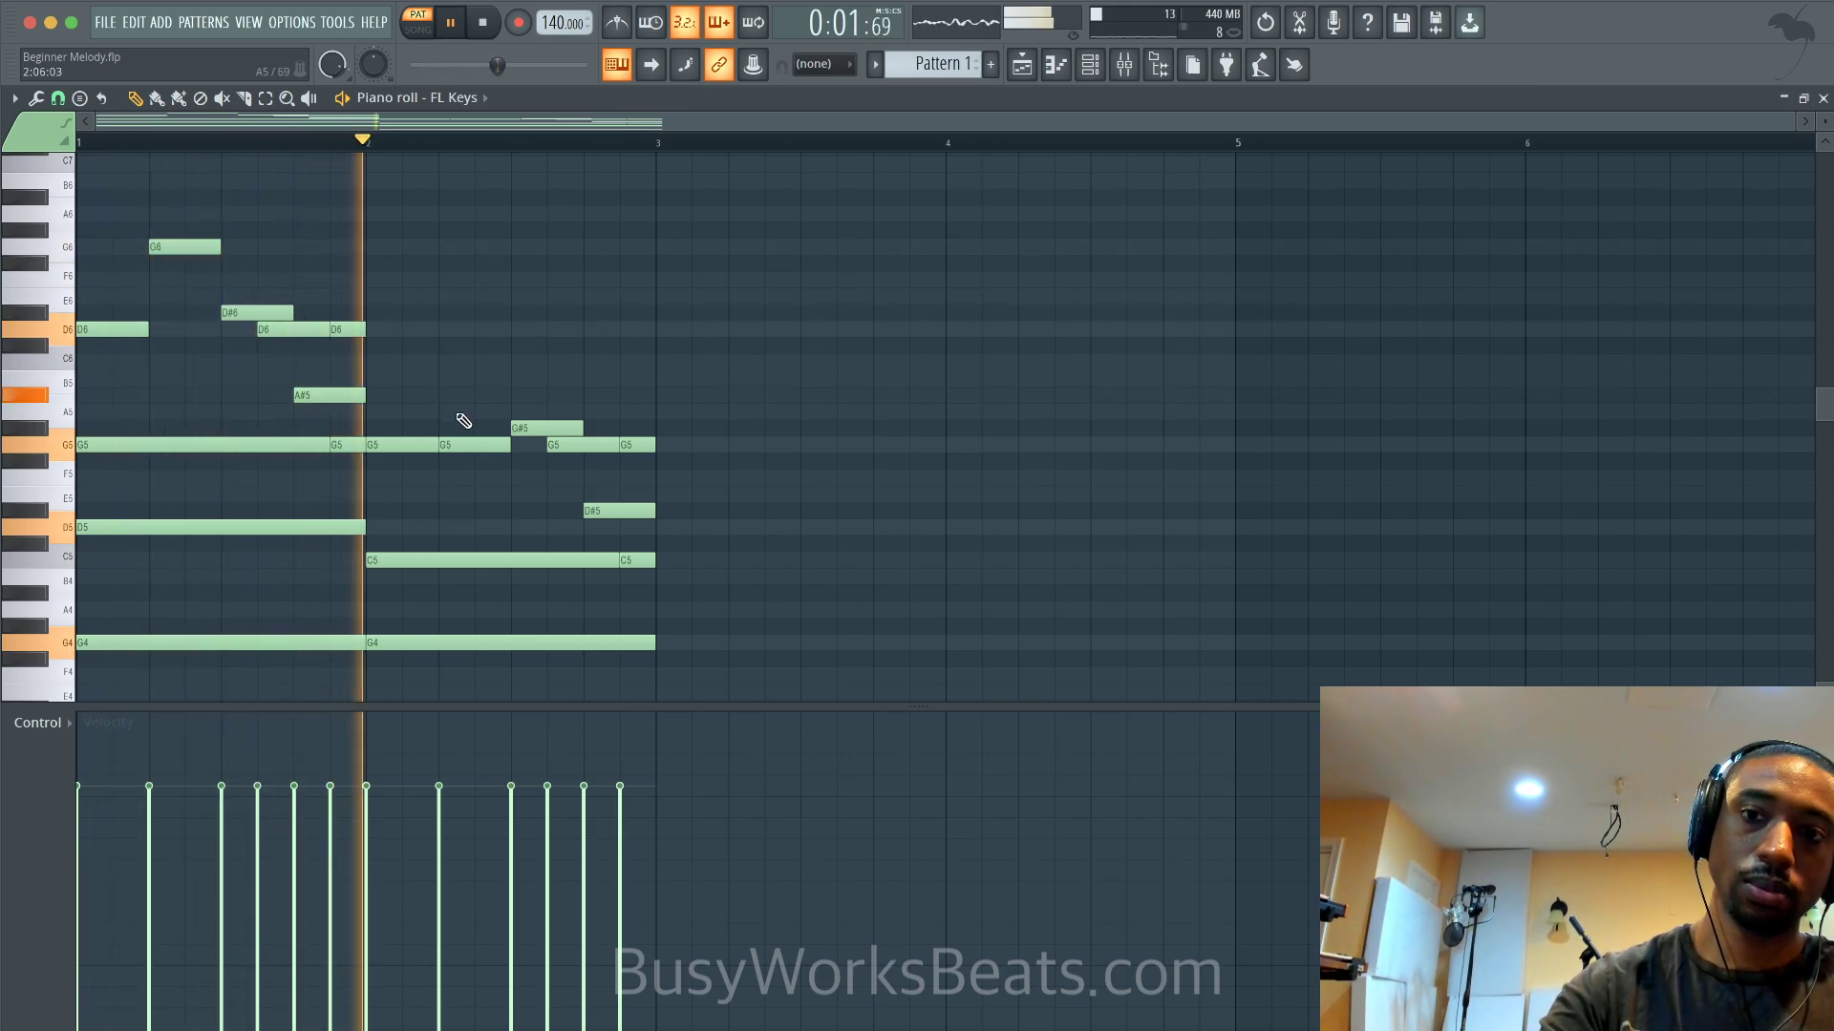
pyautogui.press('space')
pyautogui.moveTo(461, 443); pyautogui.dragTo(446, 360)
pyautogui.press('space')
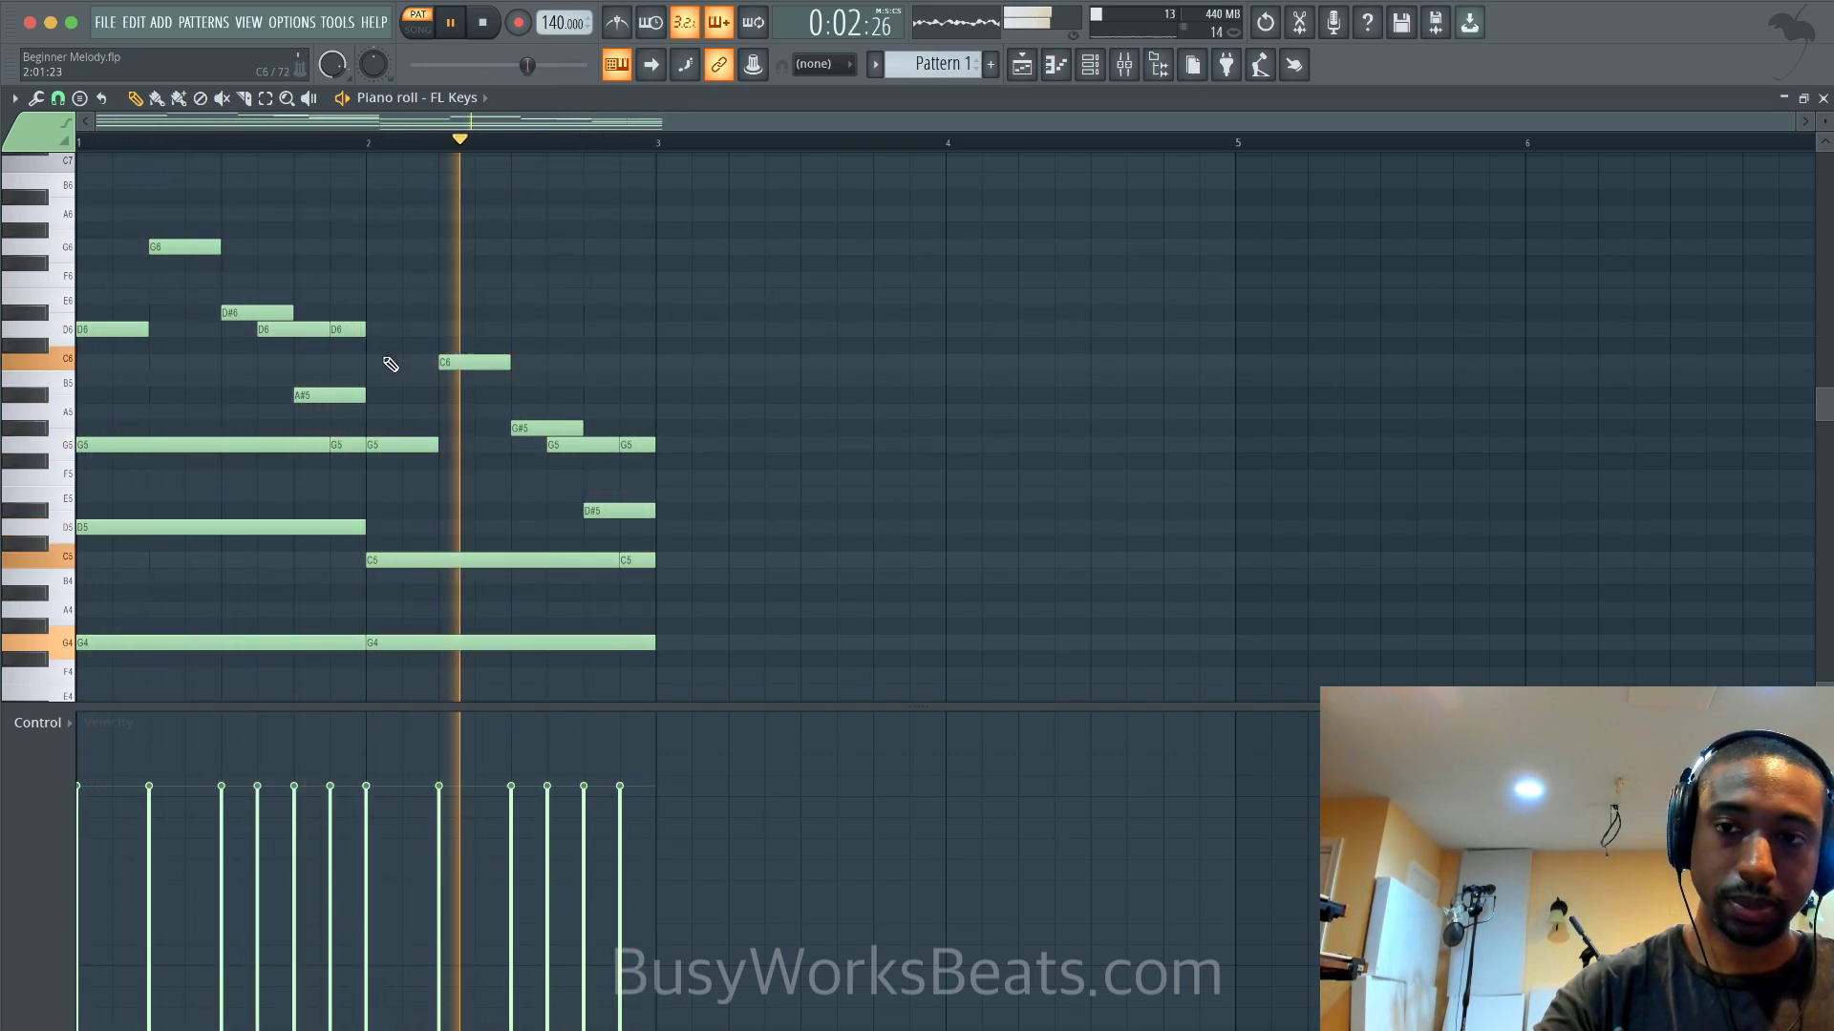
pyautogui.press('space')
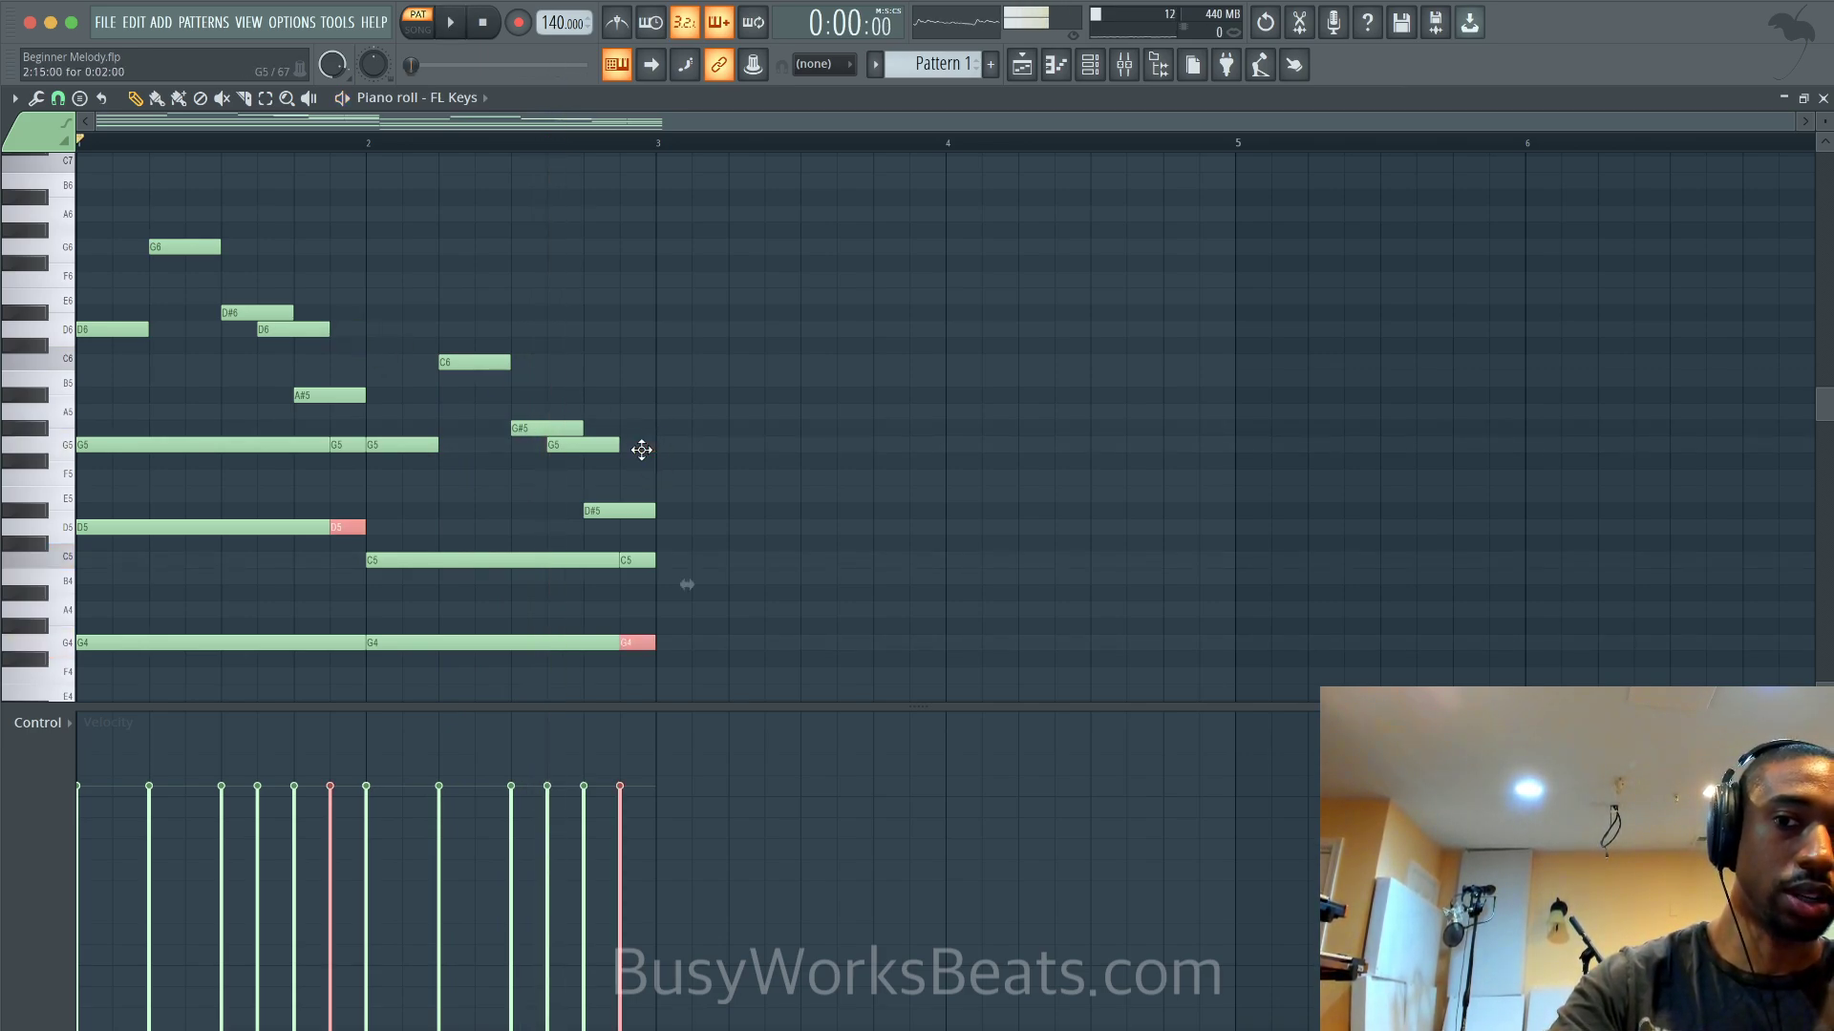
# Lower bar 1's last D6 to D5 and bar 2's last G5 to G4, deselect them, and play both bars
pyautogui.press('space')
pyautogui.press('space')
pyautogui.scroll(-1, 667, 523)
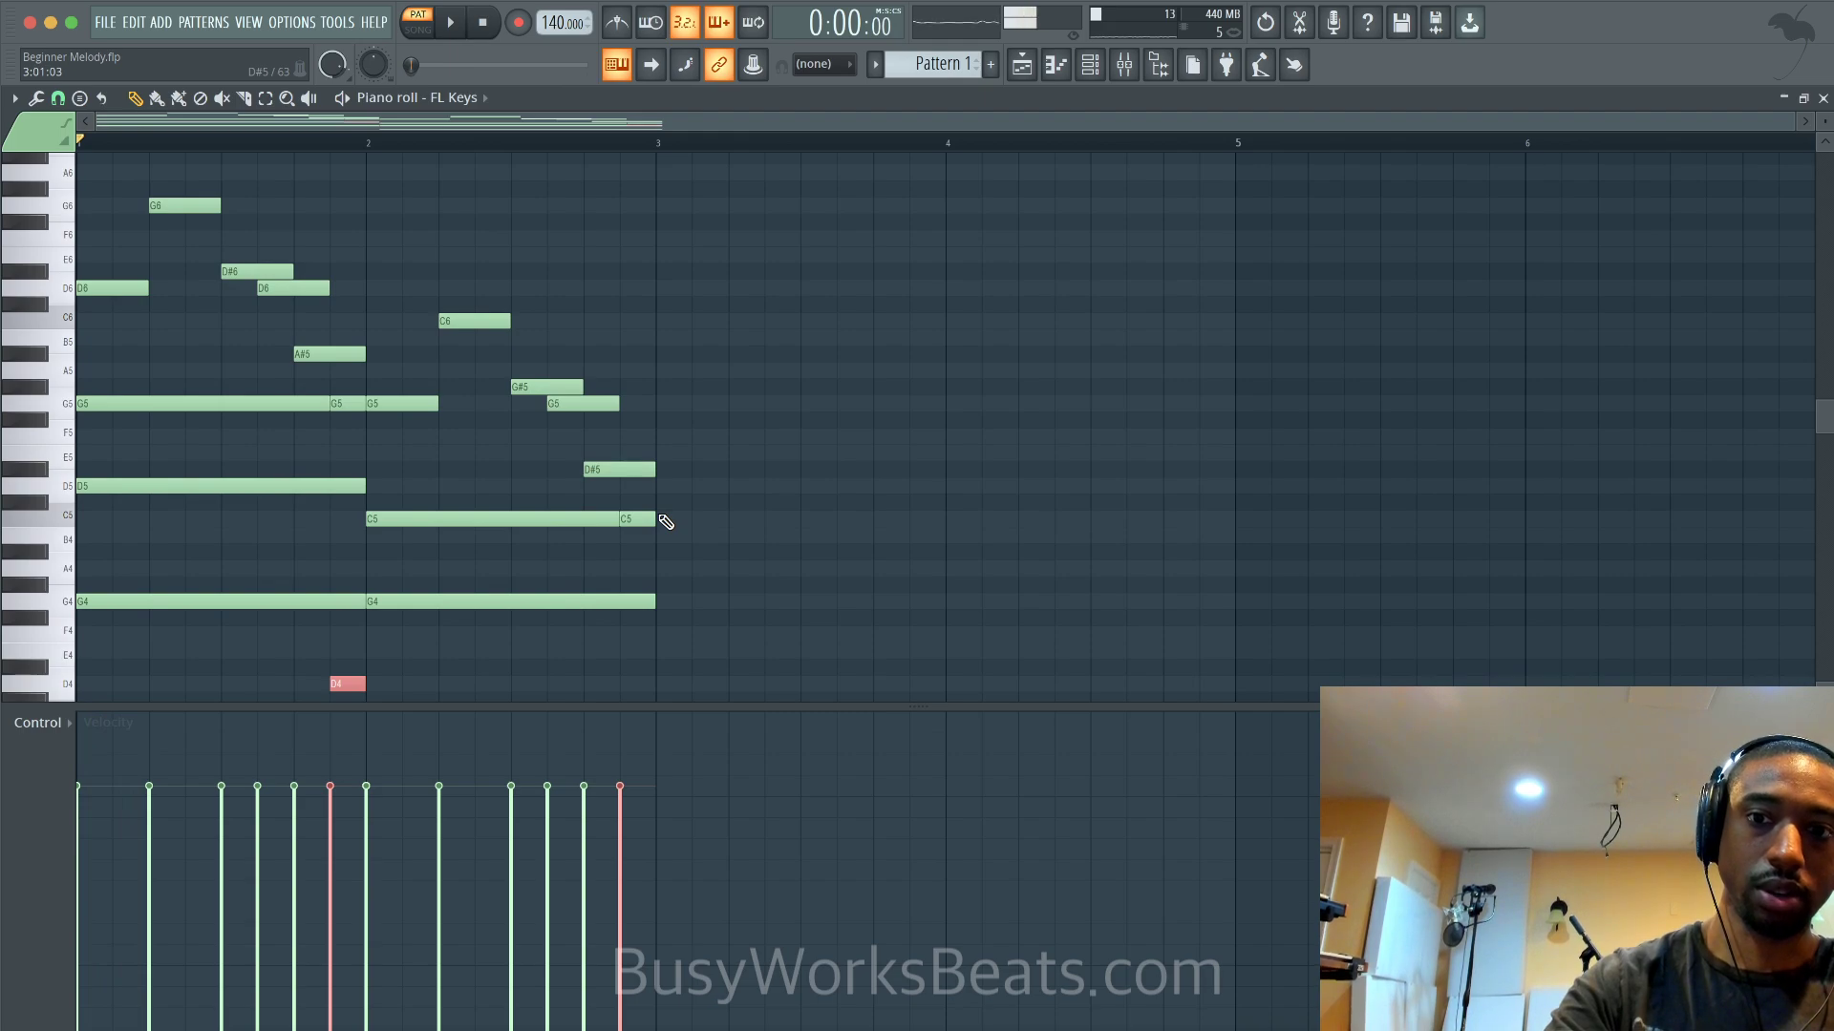
pyautogui.press('space')
pyautogui.keyDown('super'); pyautogui.click(737, 575); pyautogui.keyUp('super')
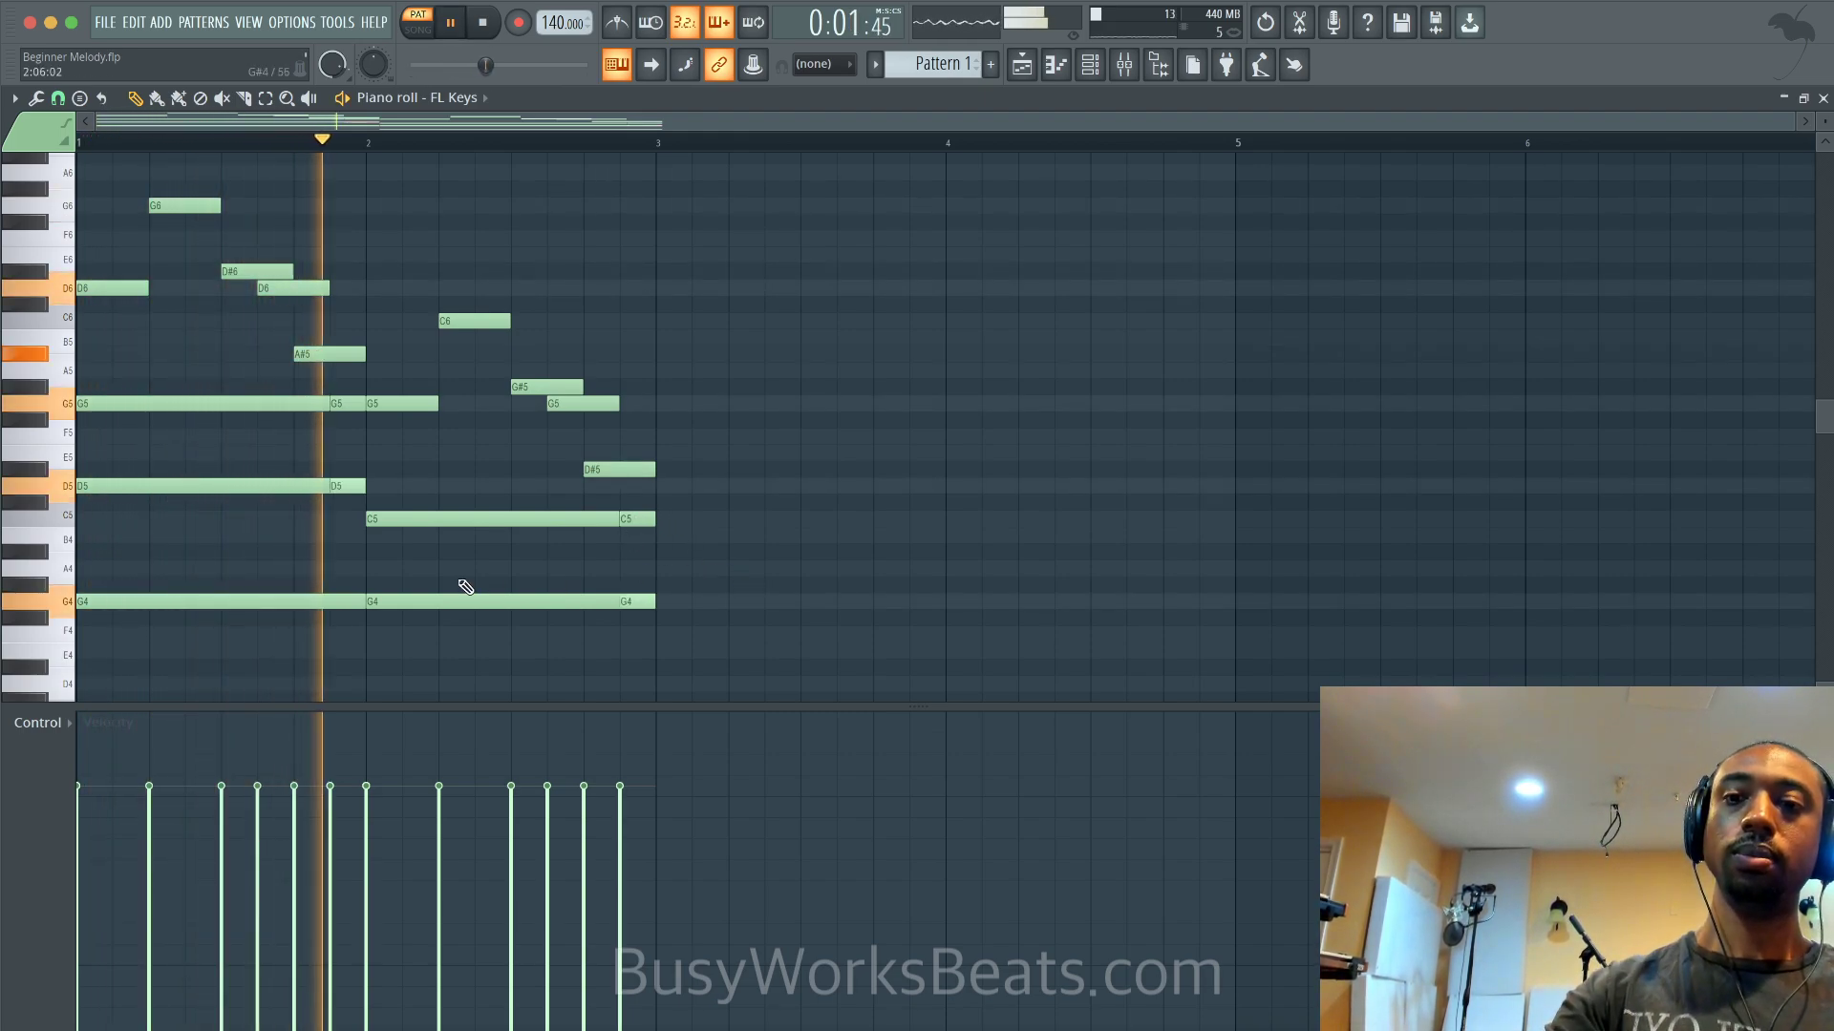
pyautogui.keyDown('super'); pyautogui.click(492, 595); pyautogui.keyUp('super')
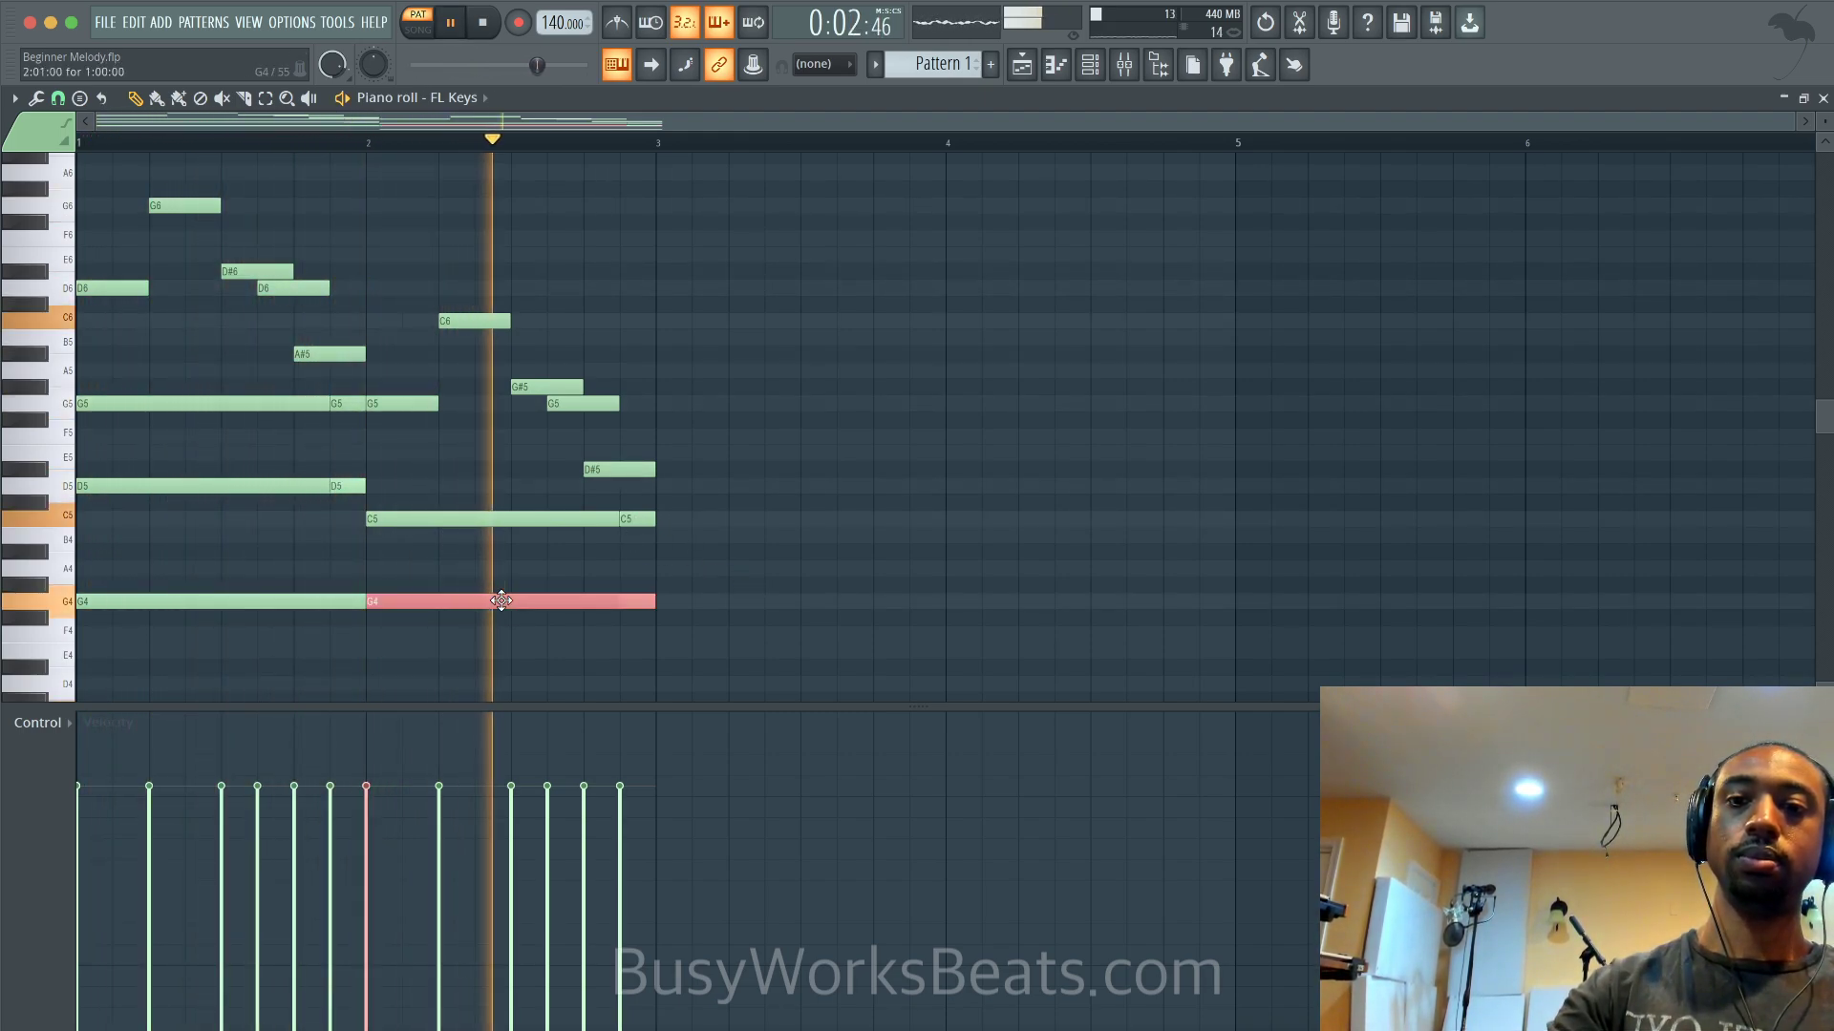
pyautogui.keyDown('super'); pyautogui.click(303, 489); pyautogui.keyUp('super')
pyautogui.keyDown('super'); pyautogui.click(327, 534); pyautogui.keyUp('super')
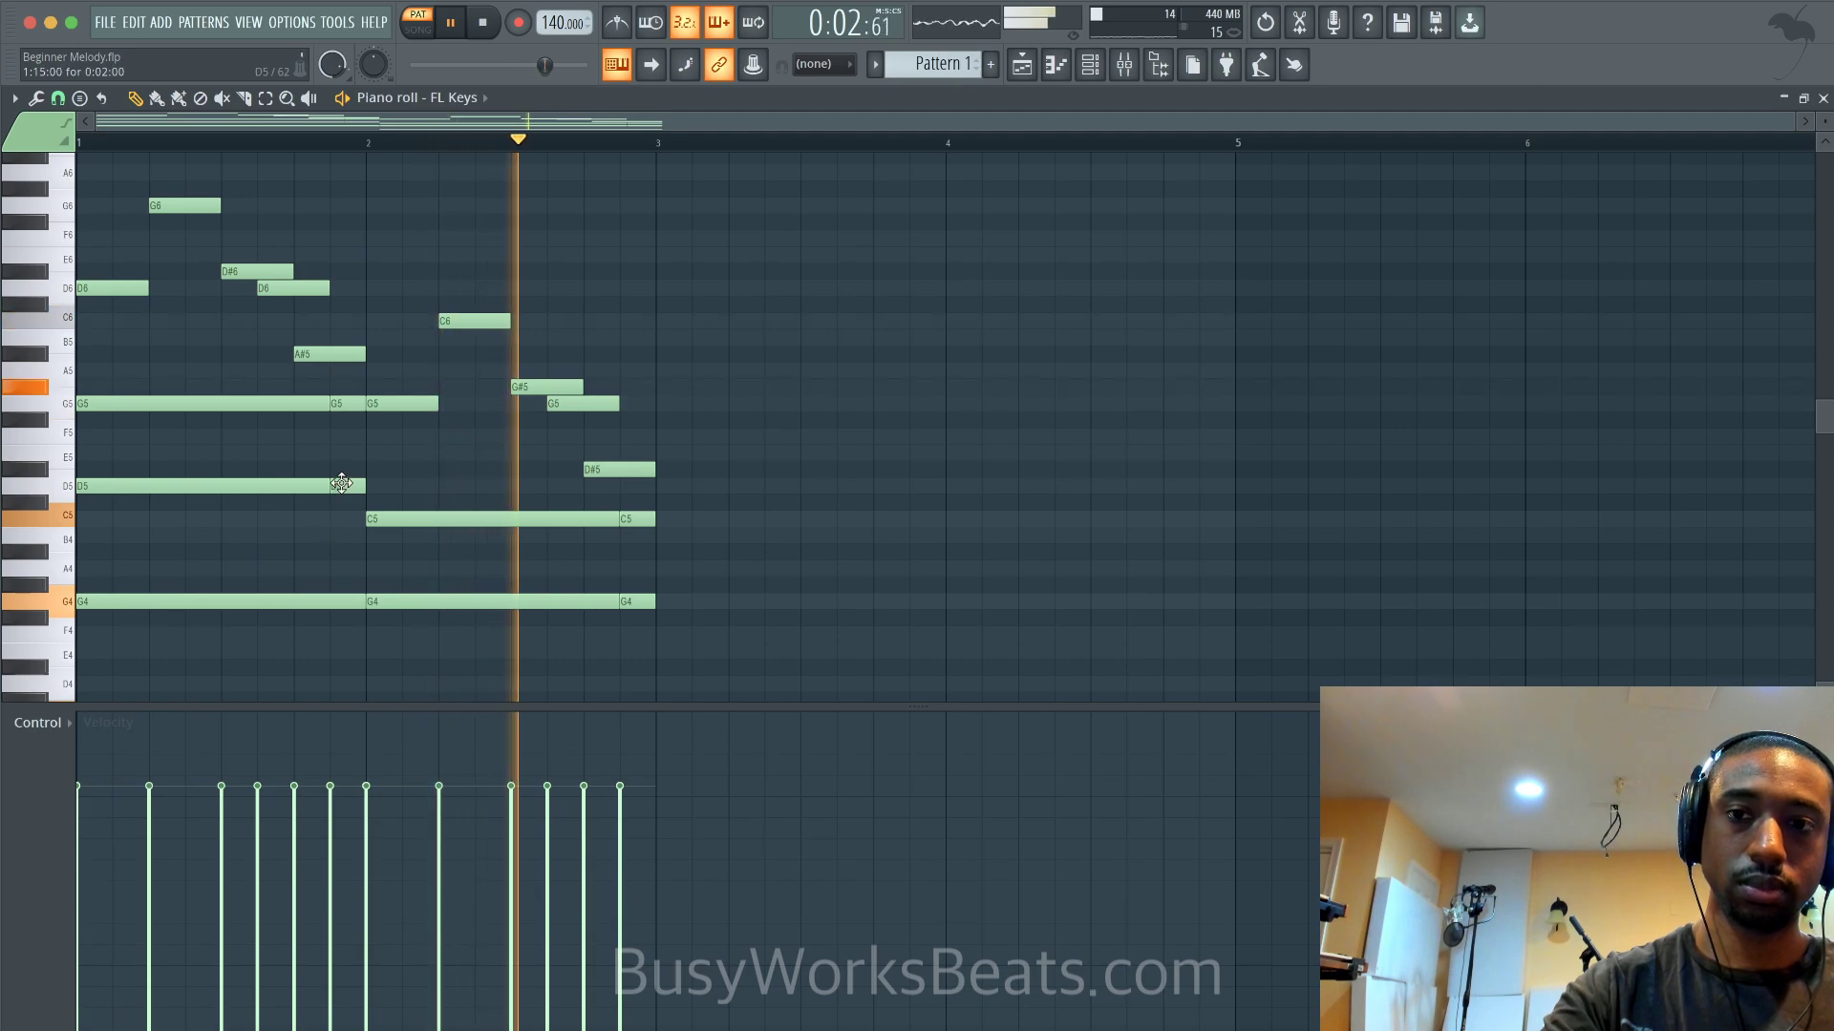
pyautogui.press('space')
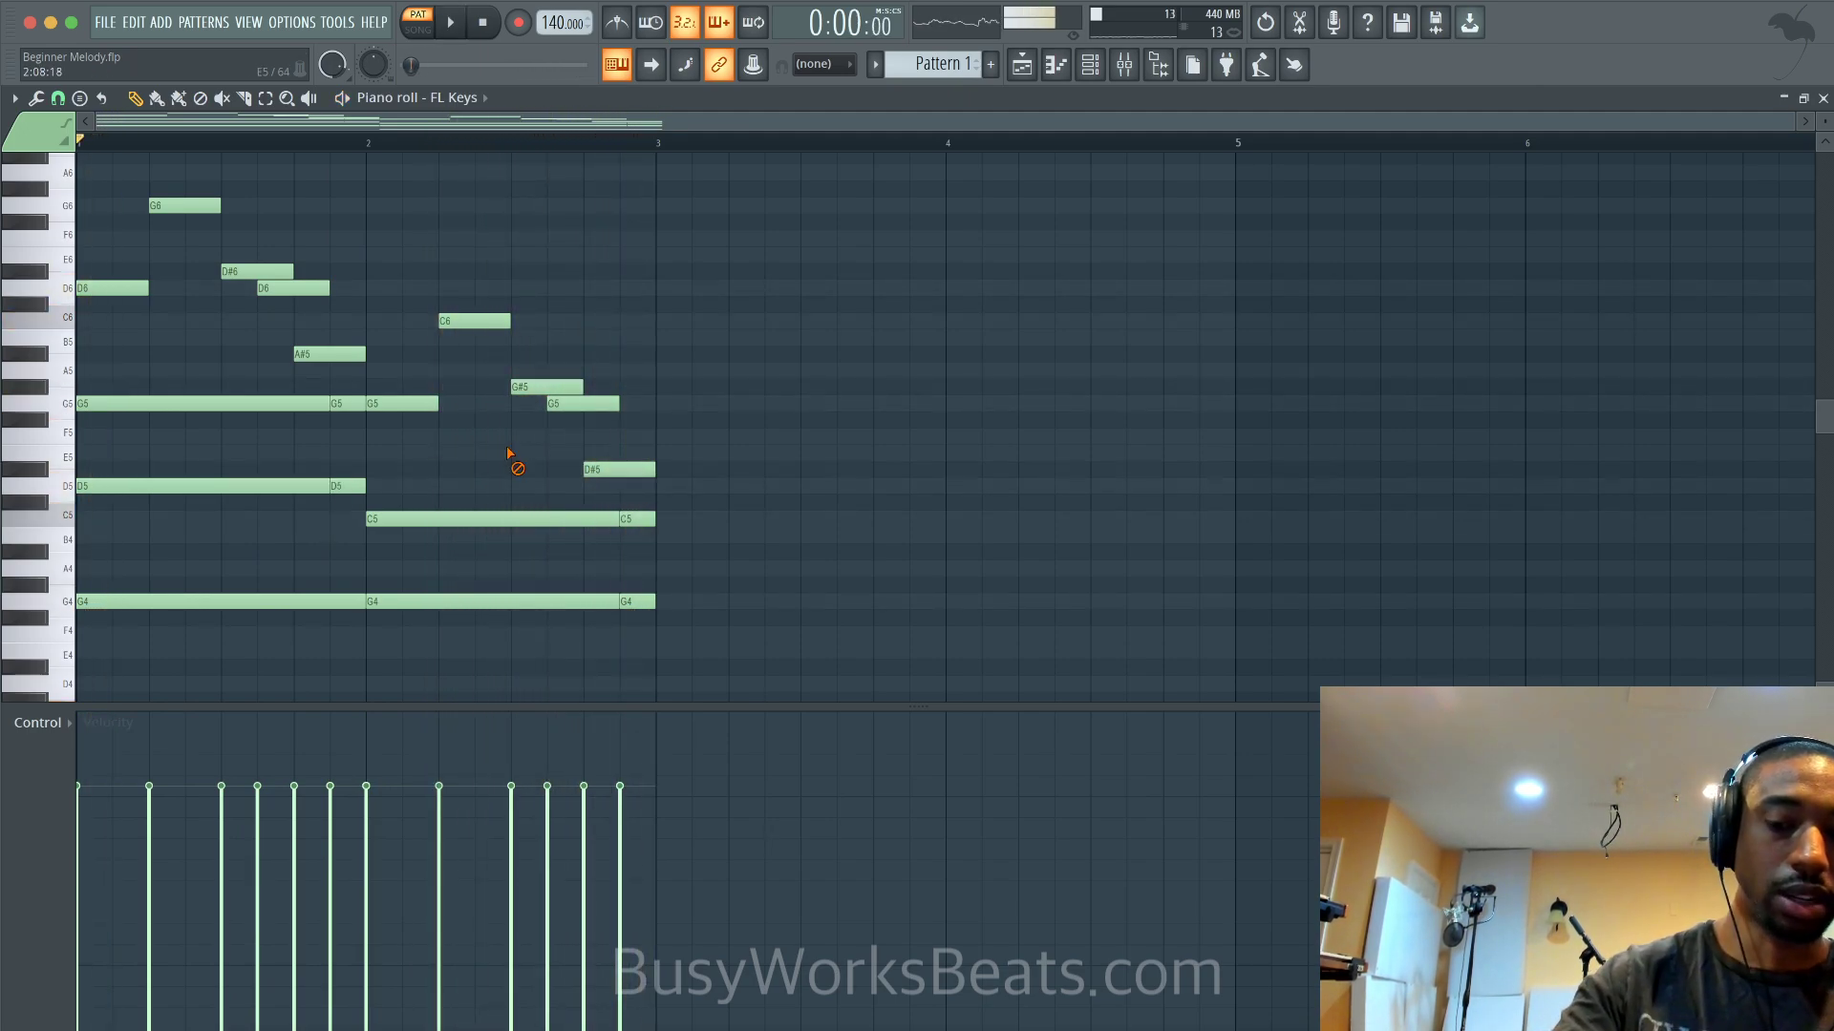
# Strum the notes of both bars with a start time strength of 0:11, previewing the result before accepting it
pyautogui.hotkey('alt', 's')
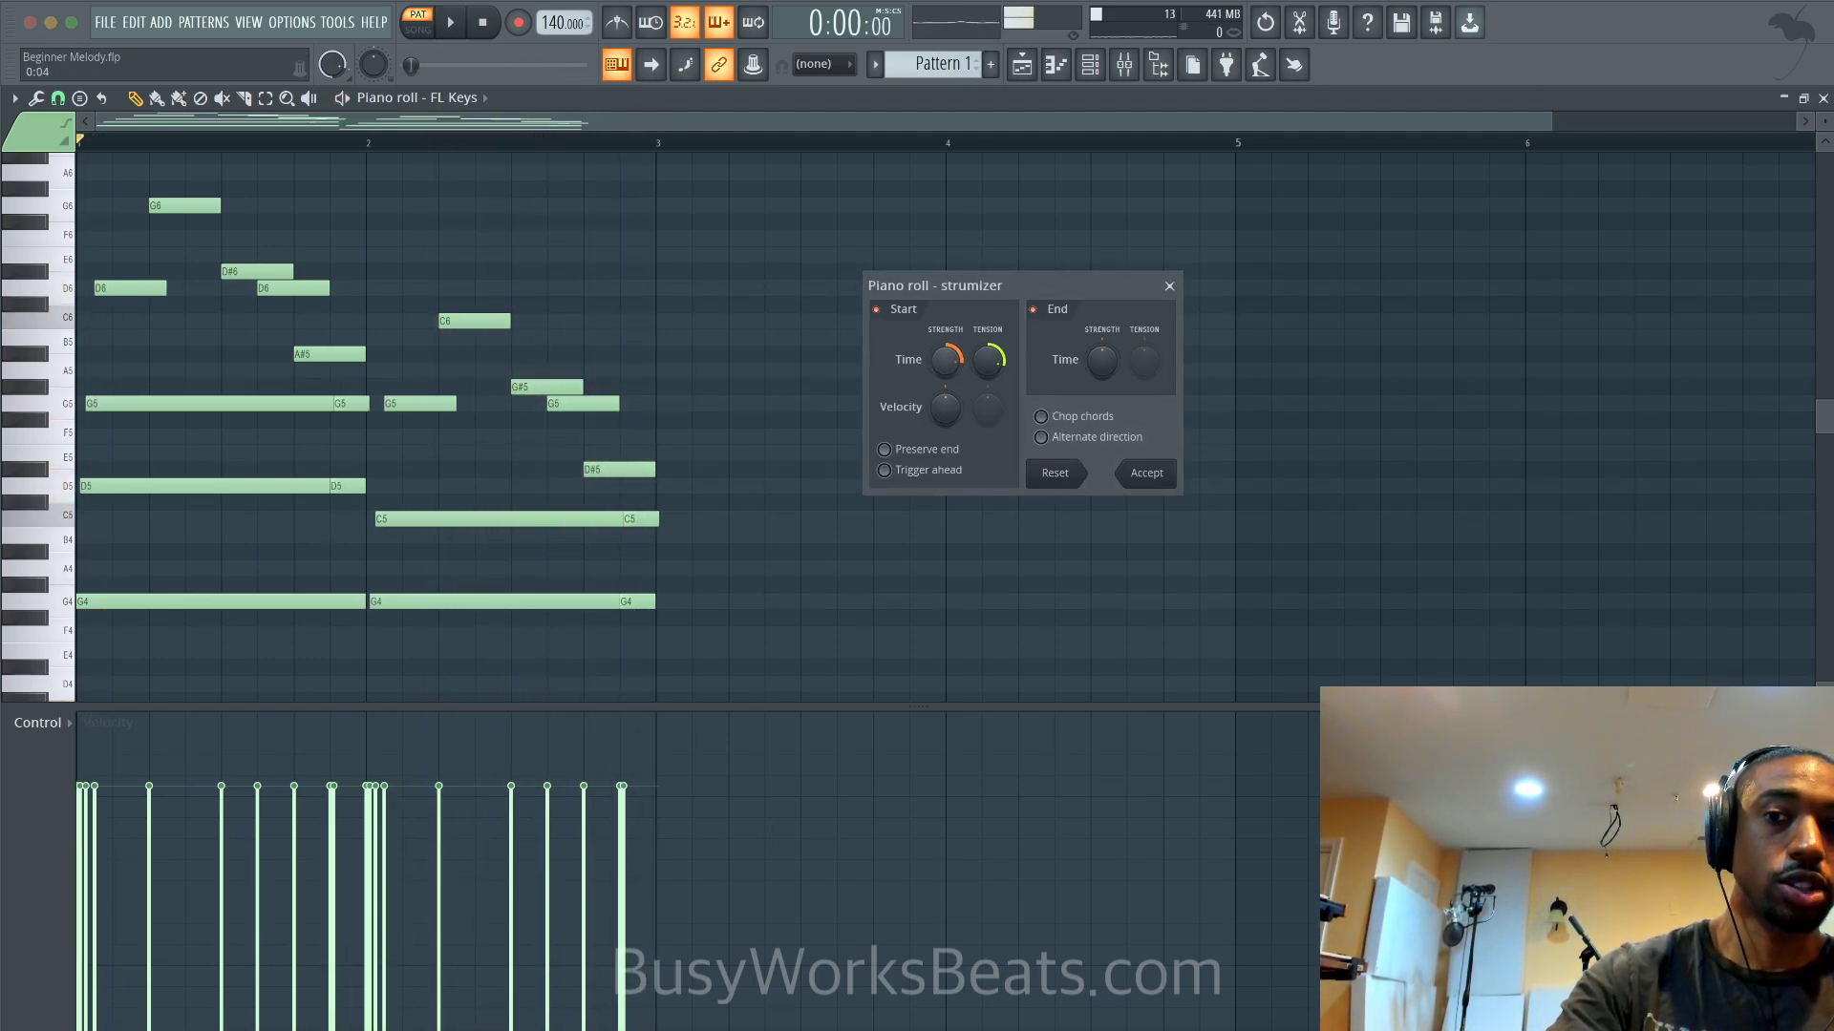
pyautogui.press('space')
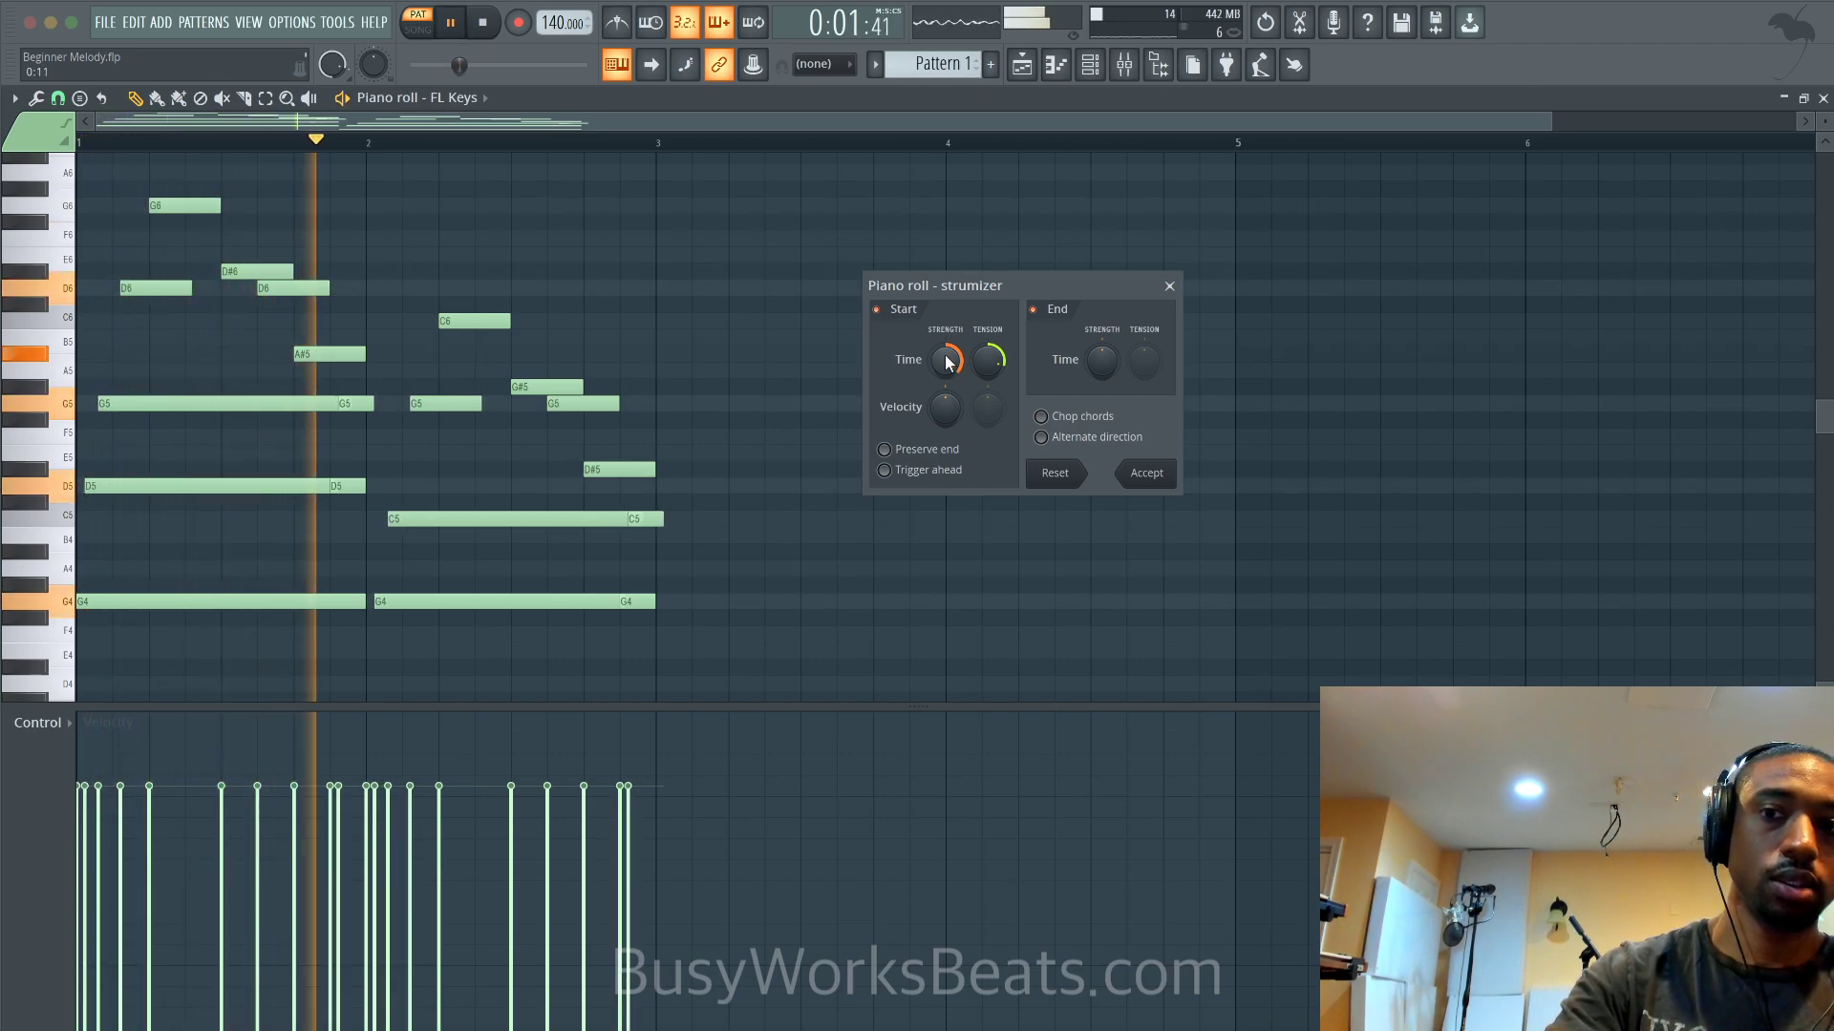
pyautogui.click(1146, 472)
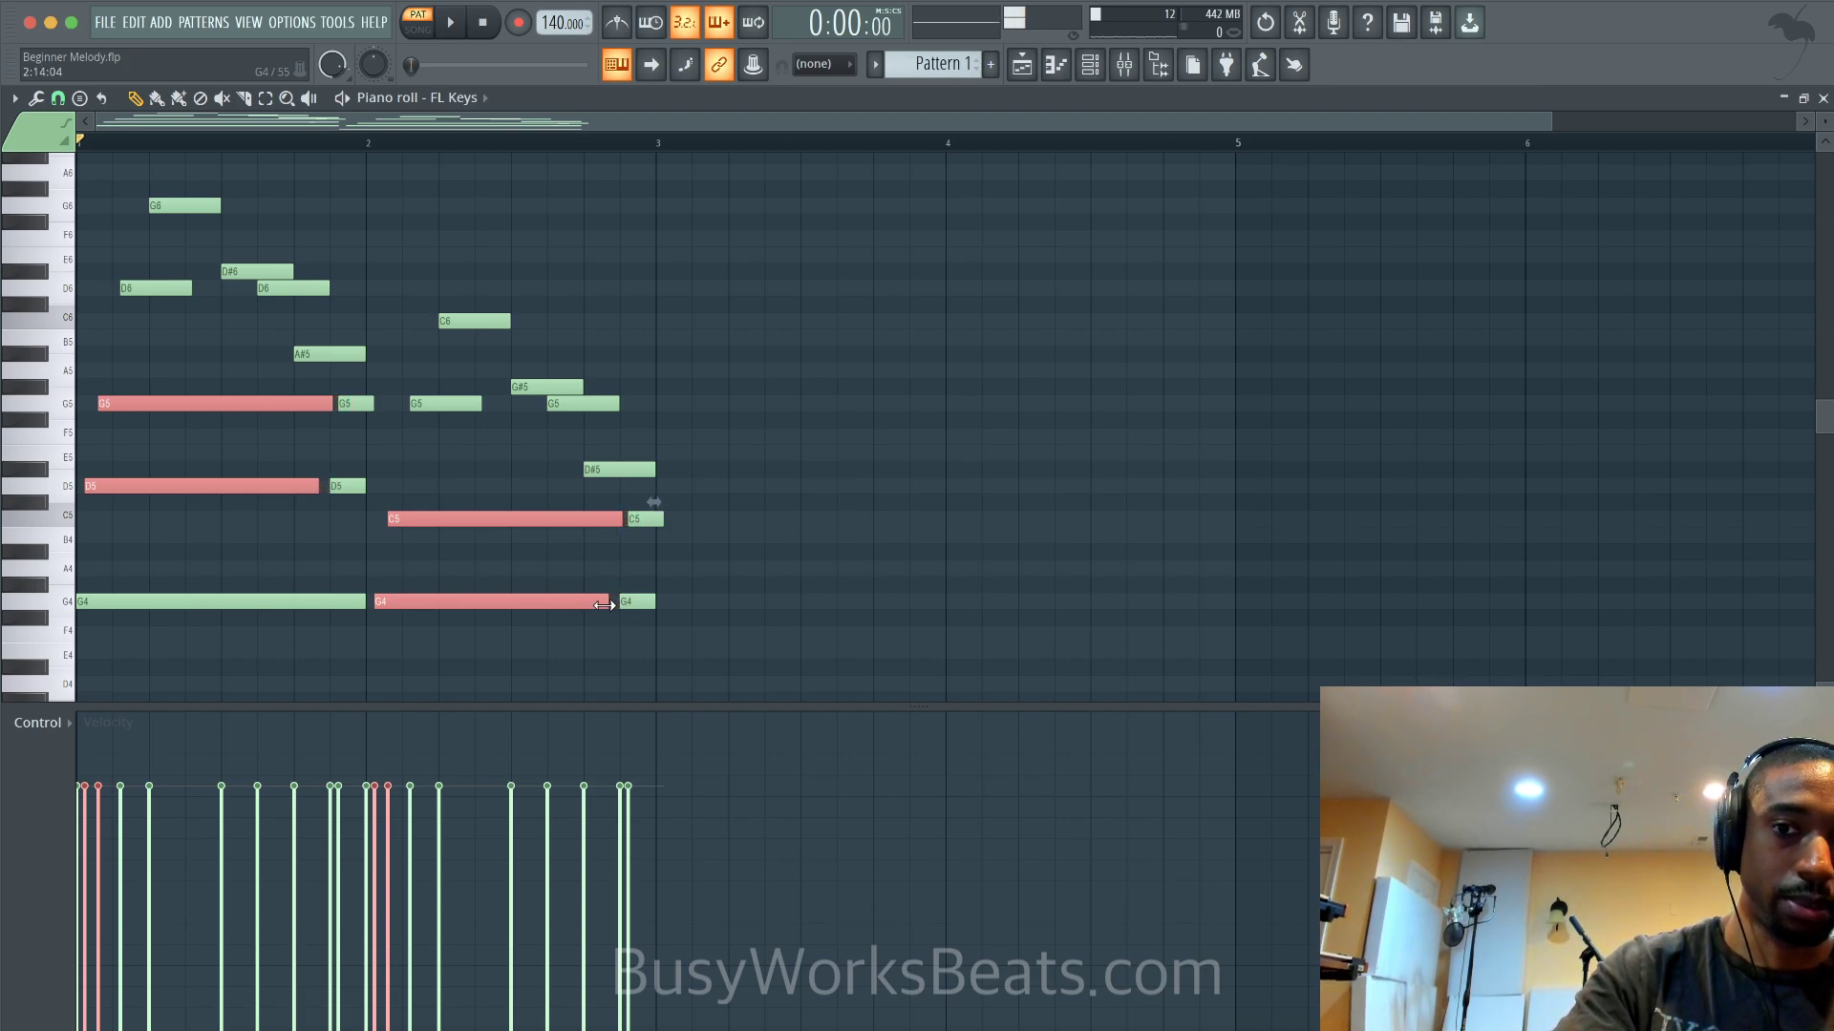
# Shorten the strummed sustained notes that run into their repeats, end bar 2's last C5 at bar 3, and play the melody
pyautogui.click(618, 628)
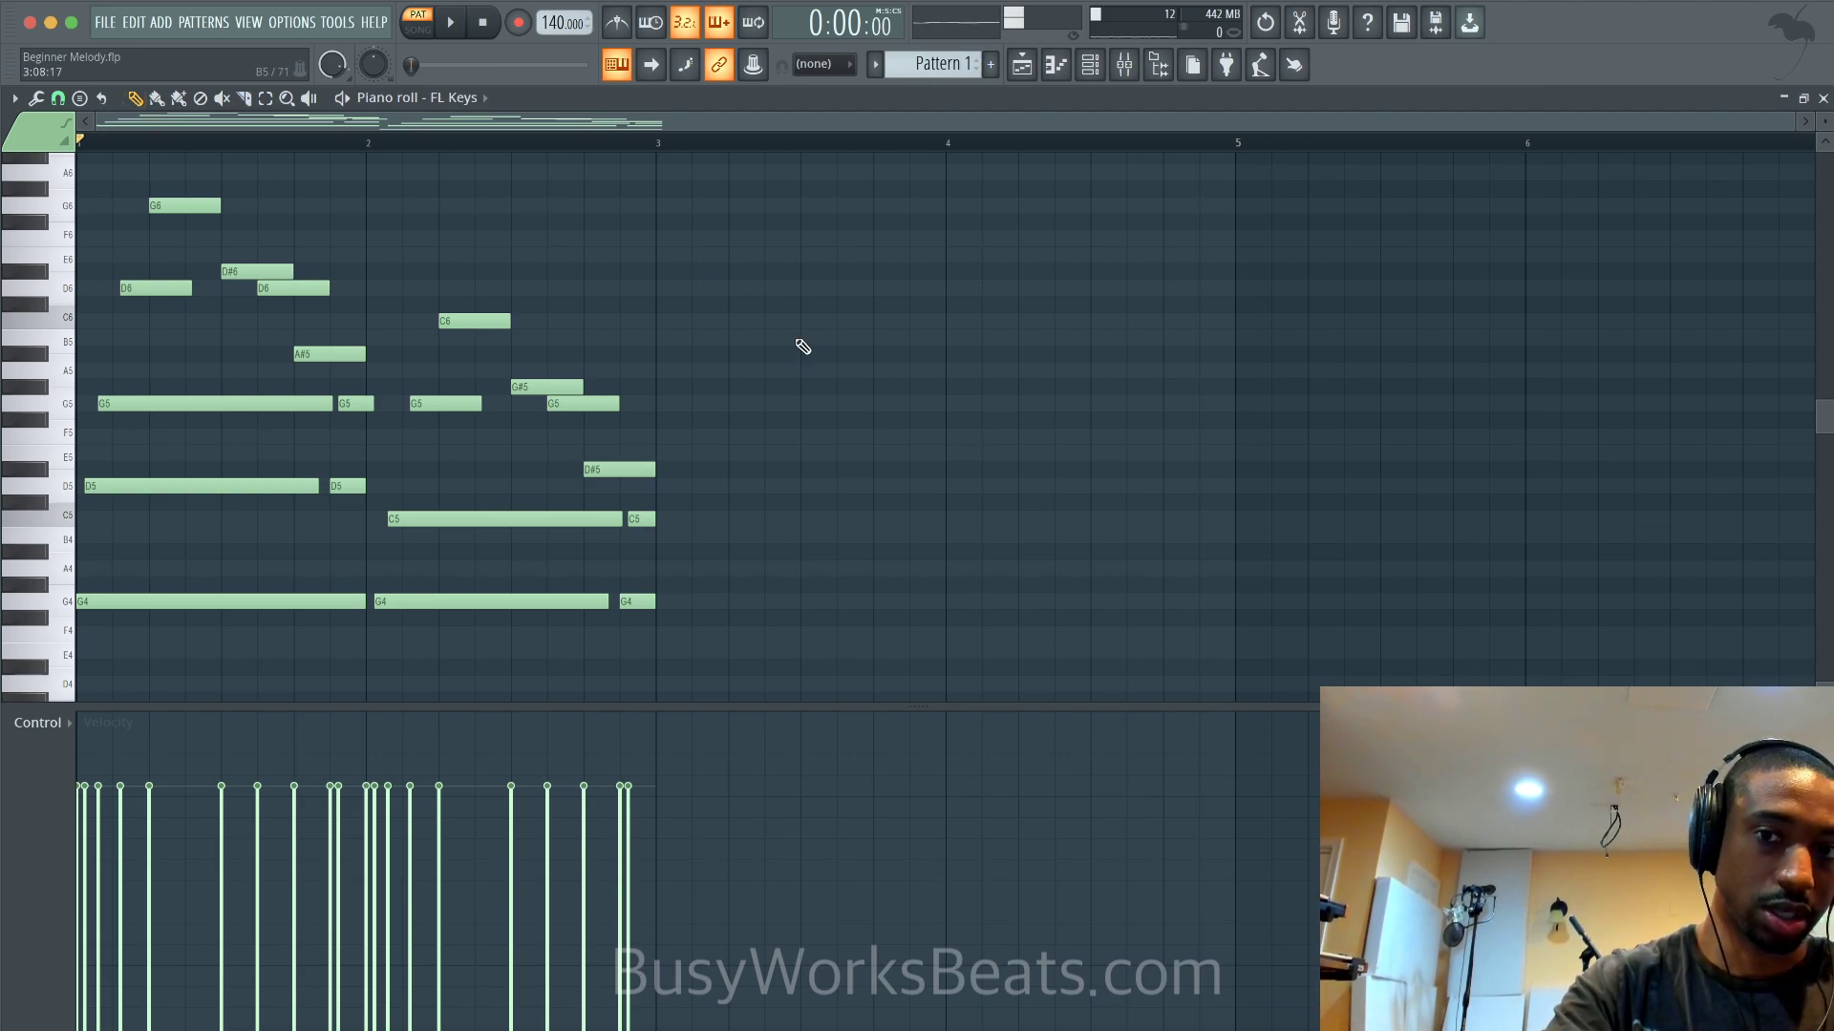
pyautogui.press('space')
pyautogui.press('space')
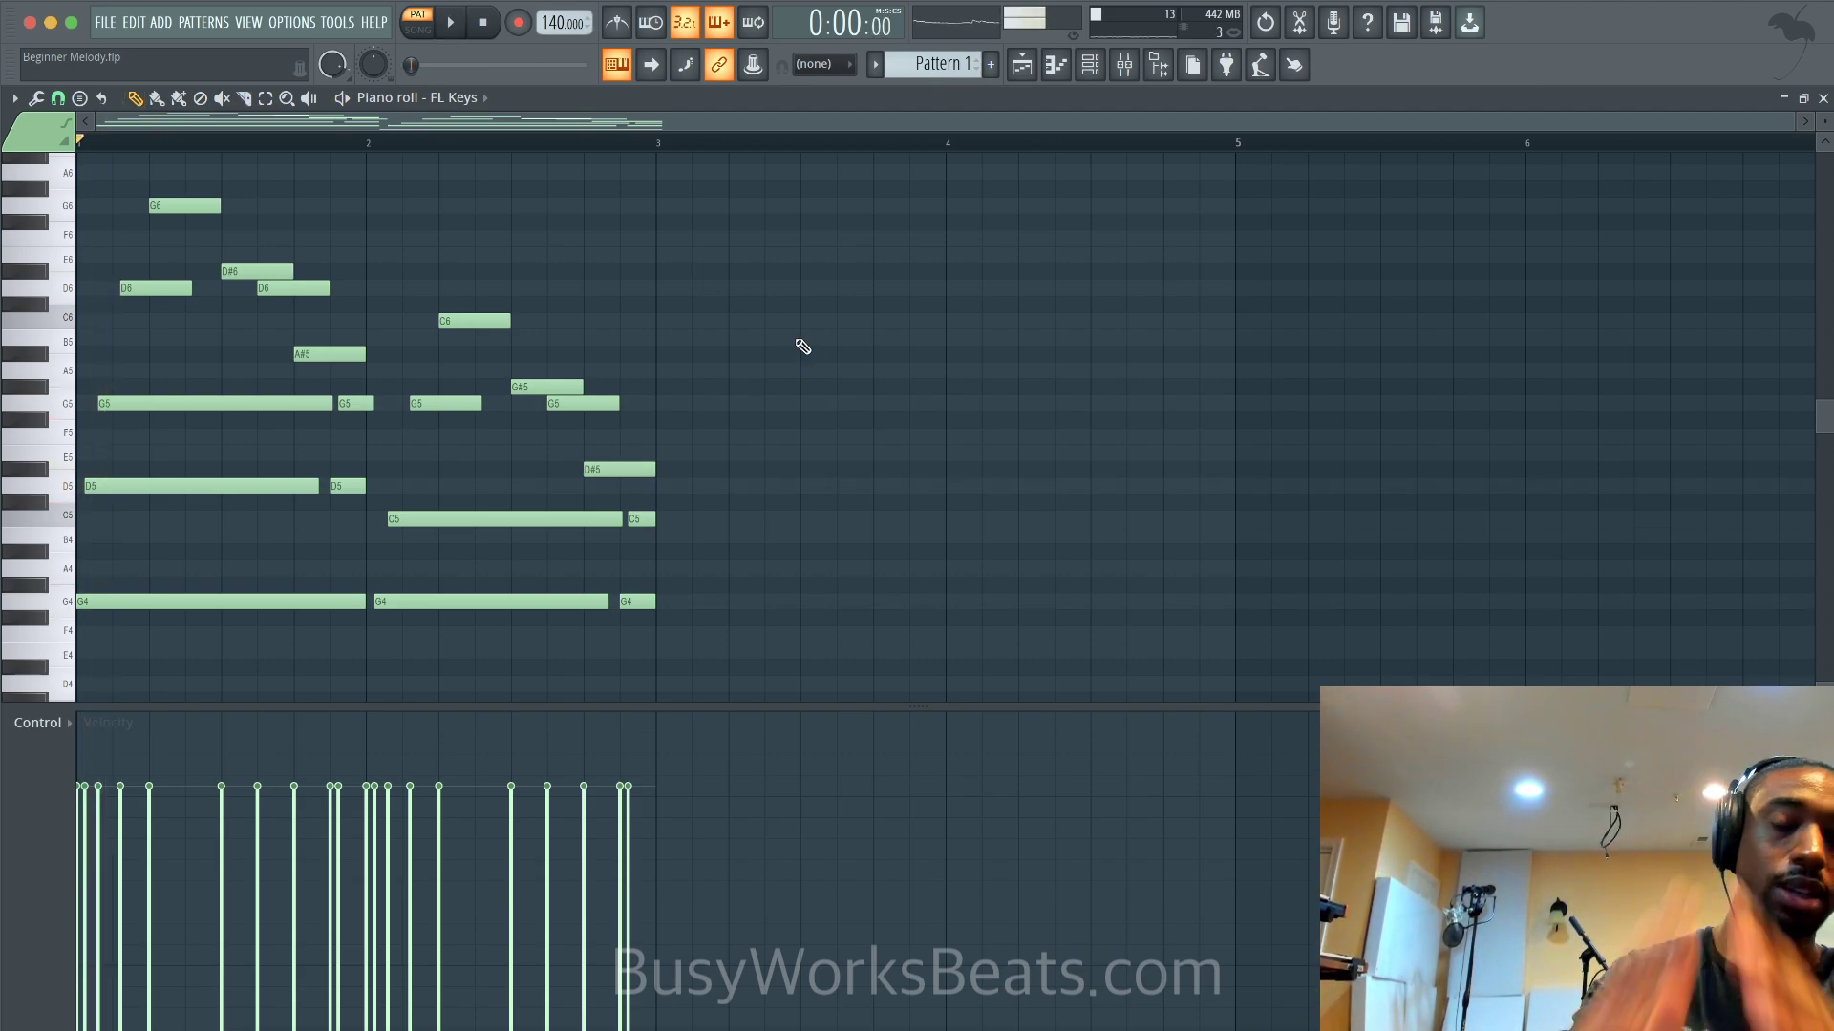
pyautogui.press('space')
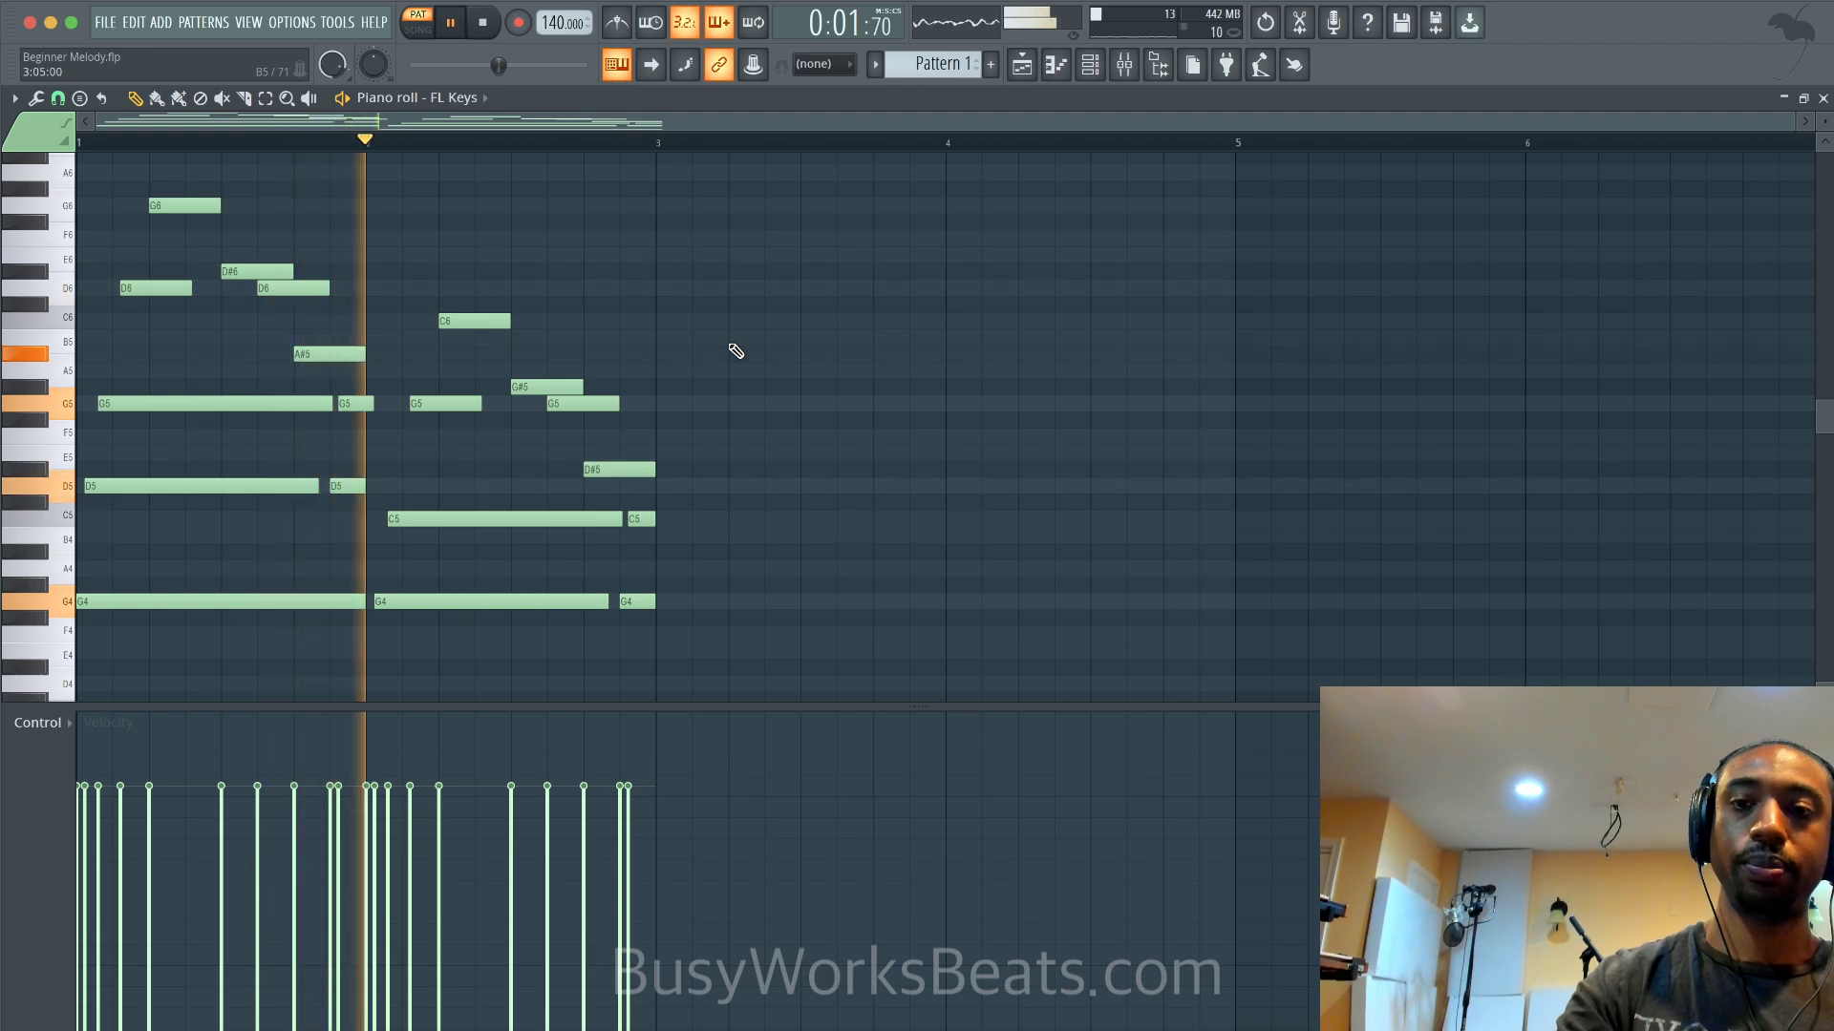
pyautogui.press('space')
# Transpose the whole two-bar melody up one octave and play it back
pyautogui.hotkey('ctrl', 'Up')
pyautogui.scroll(2, 735, 352)
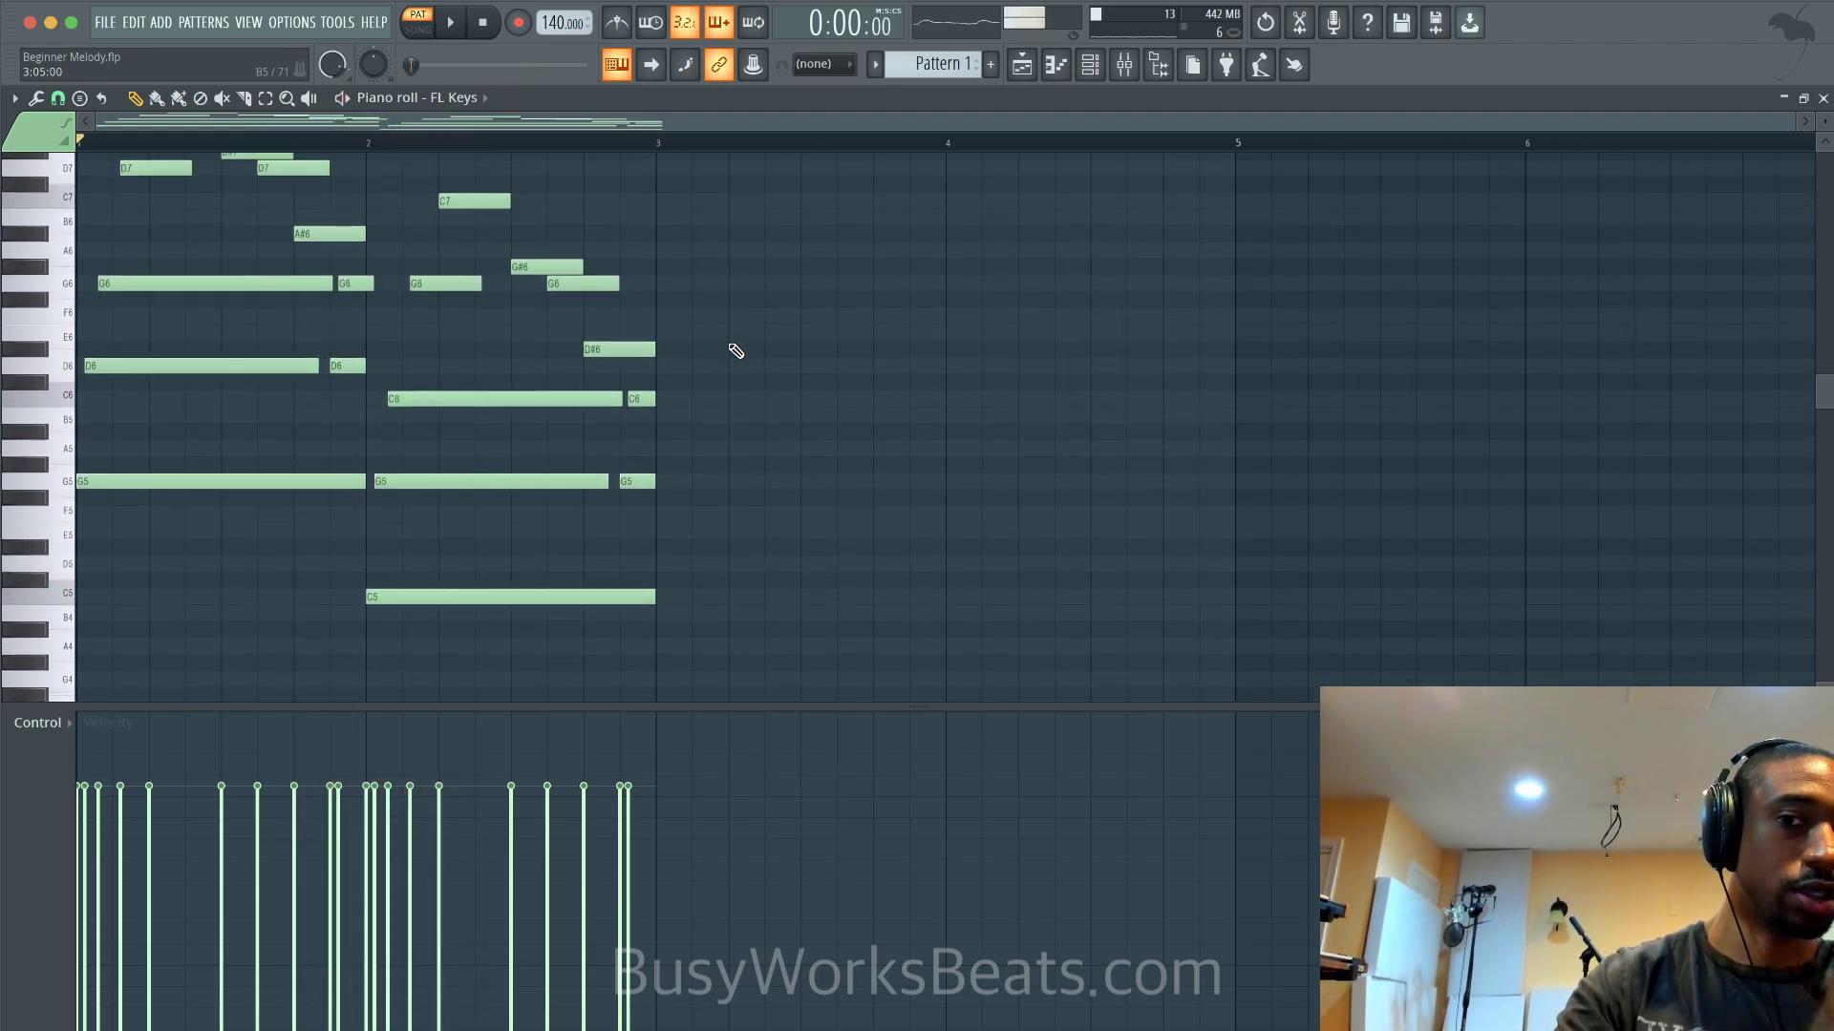
pyautogui.press('space')
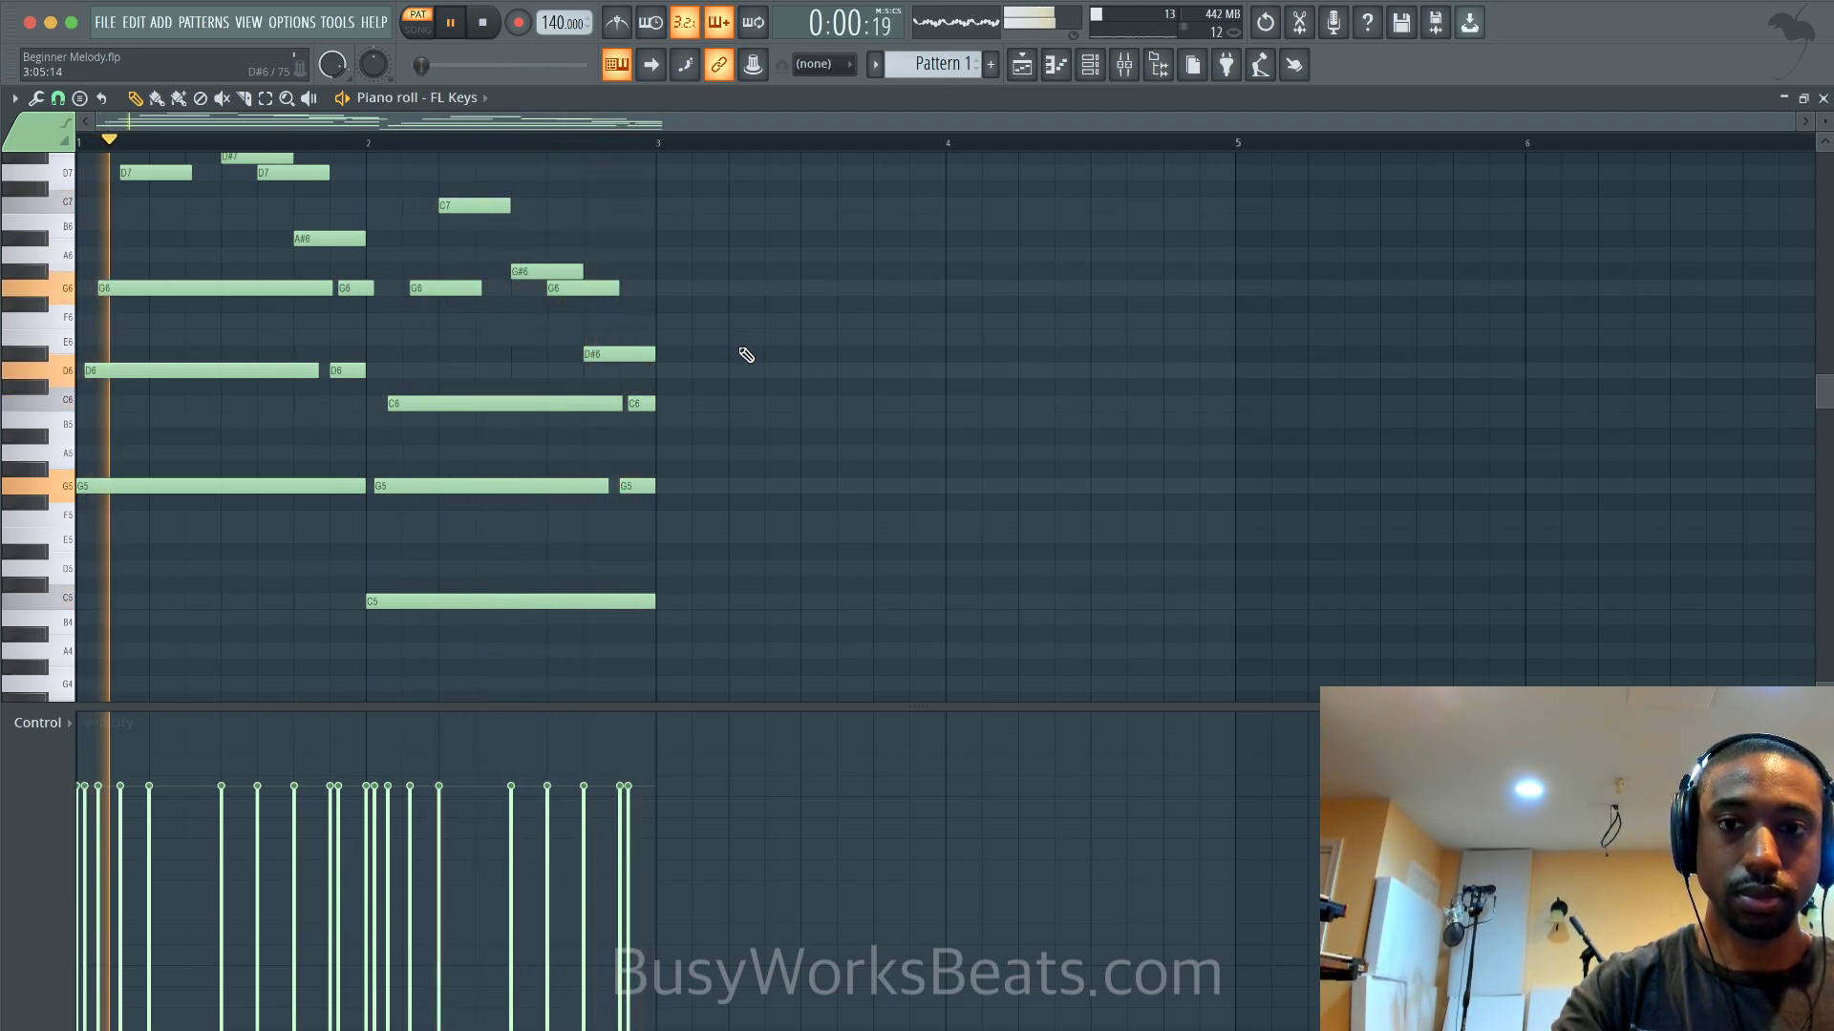
pyautogui.press('space')
pyautogui.scroll(2, 746, 354)
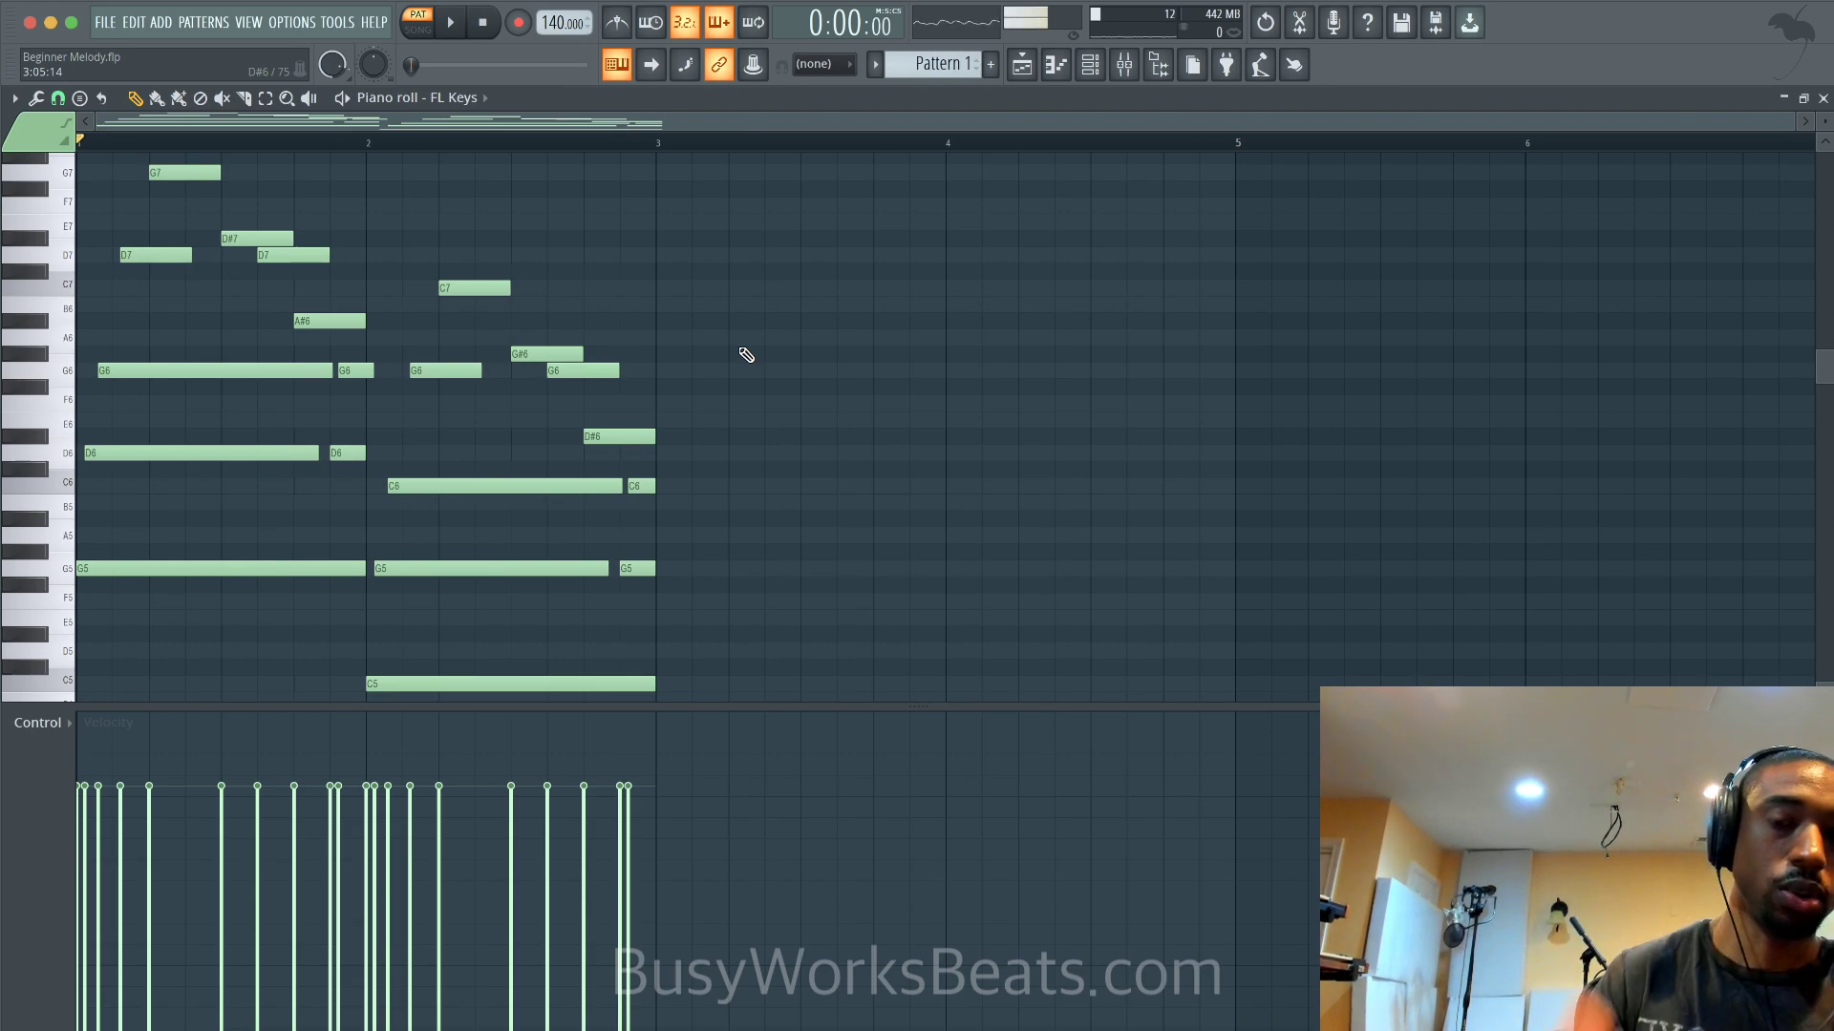
pyautogui.press('space')
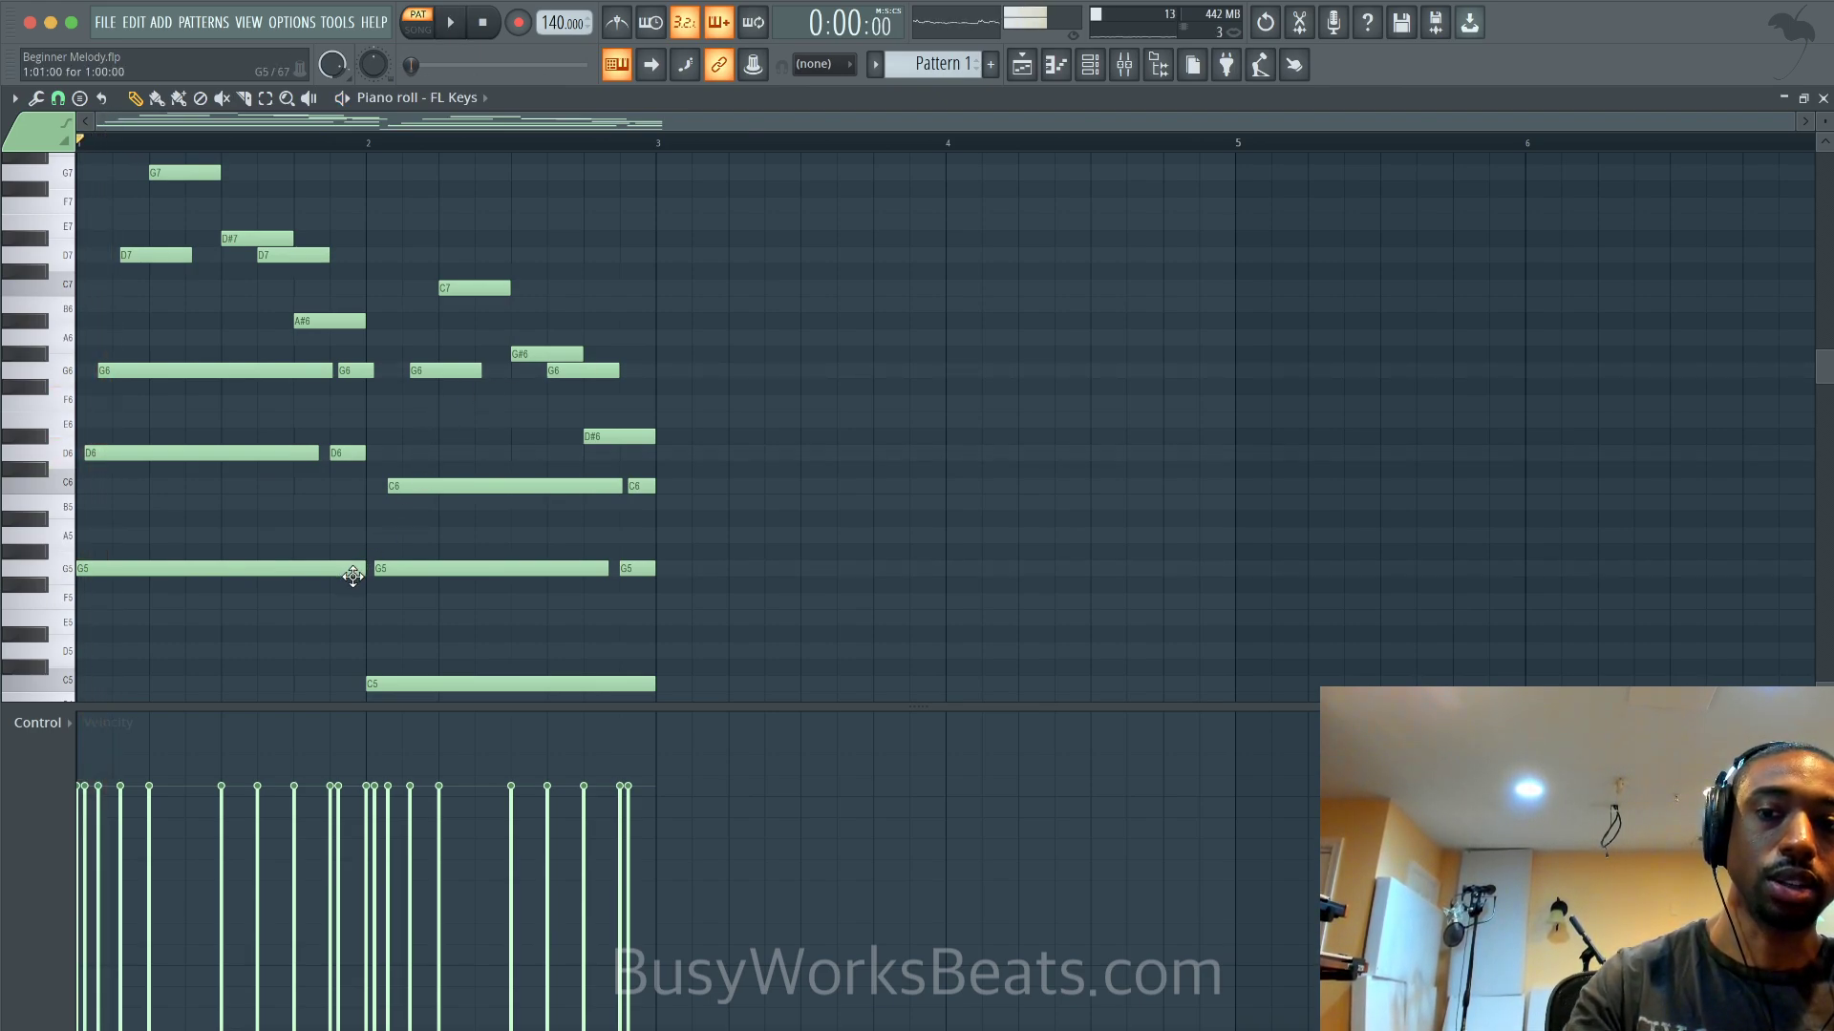
# Duplicate all of bar 1's notes into bar 3 at the same pitches, rooted on G5, and play the pattern
pyautogui.moveTo(352, 576); pyautogui.dragTo(96, 153)
pyautogui.scroll(1, 244, 419)
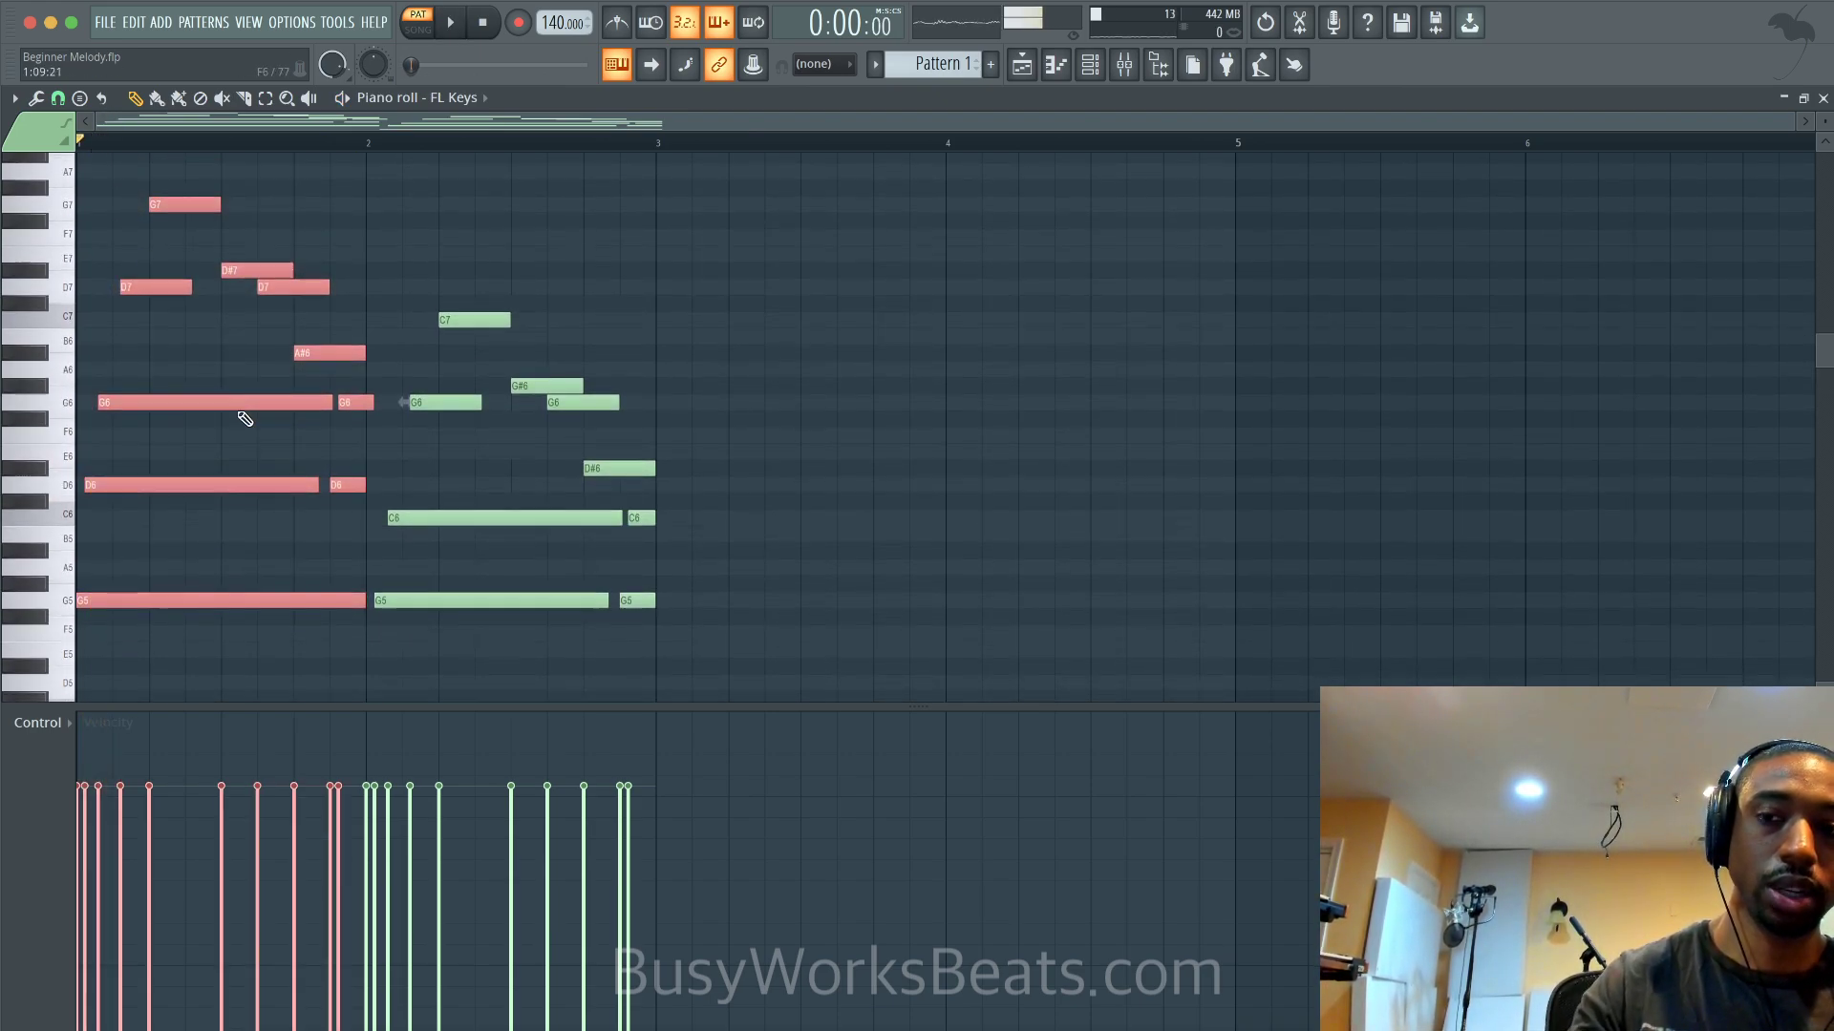
pyautogui.scroll(1, 244, 419)
pyautogui.moveTo(120, 617); pyautogui.dragTo(696, 624)
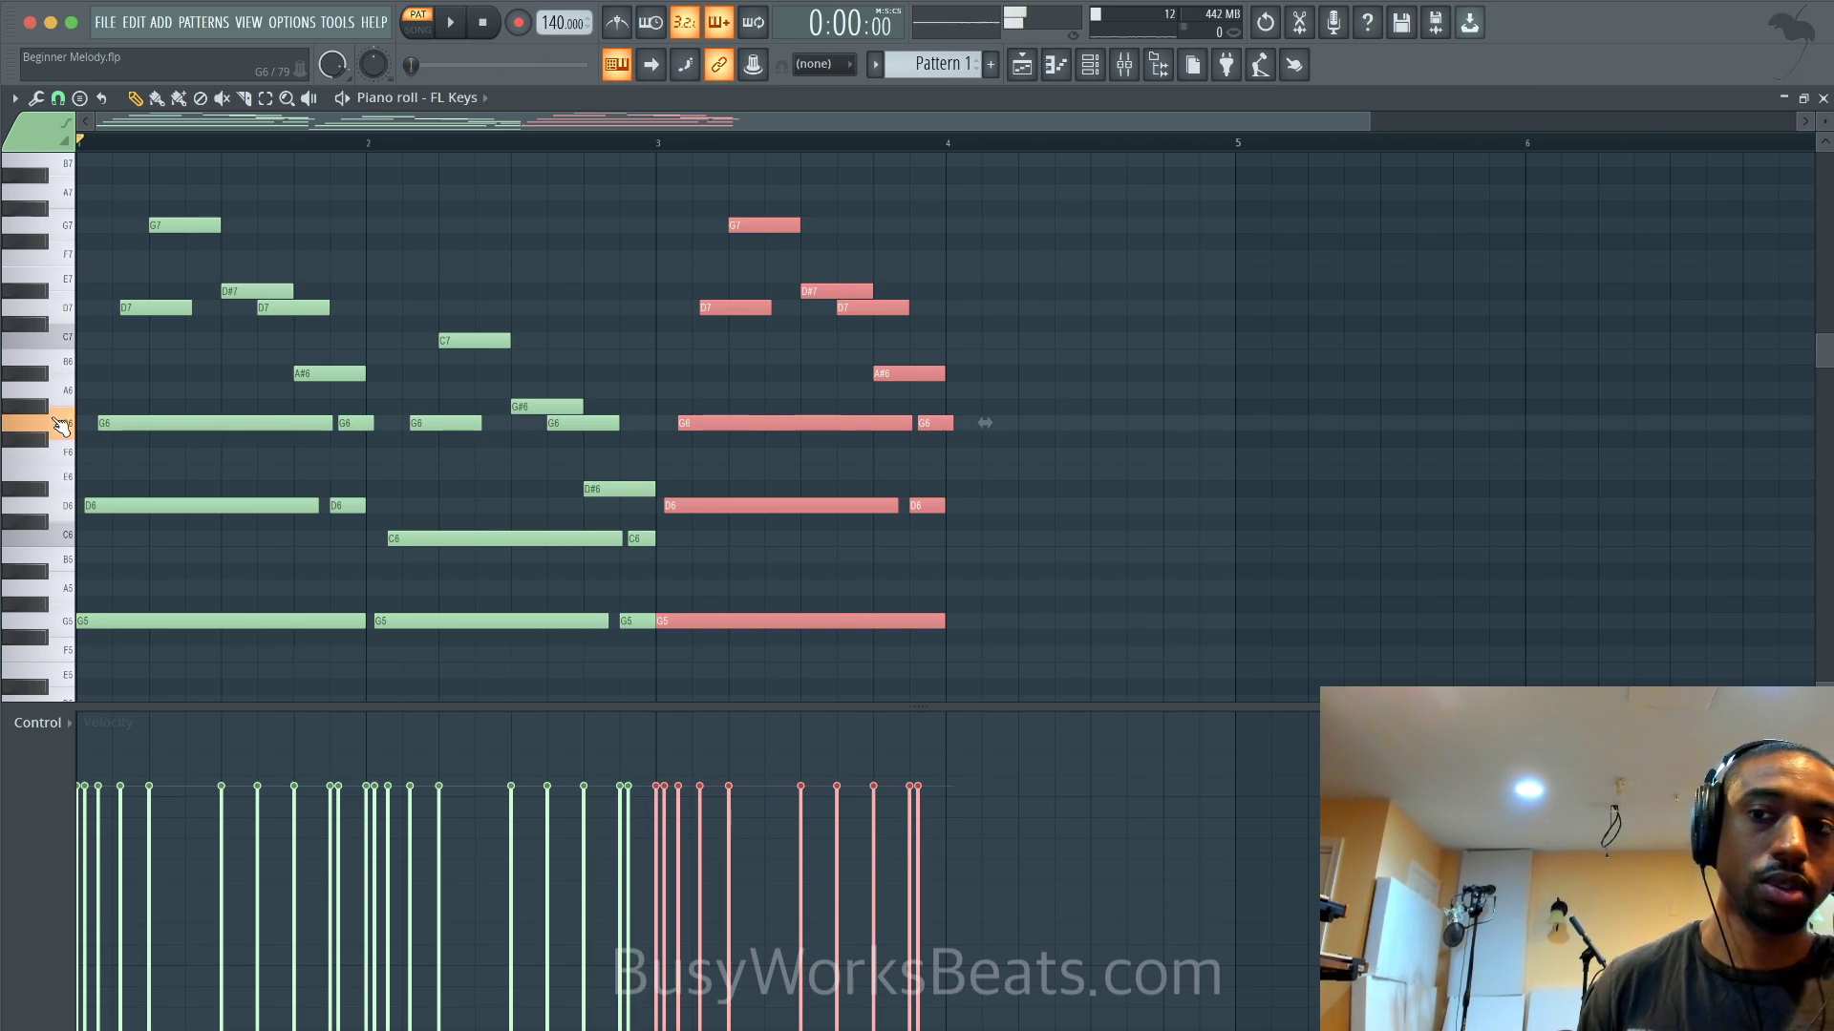
pyautogui.press('space')
pyautogui.press('space')
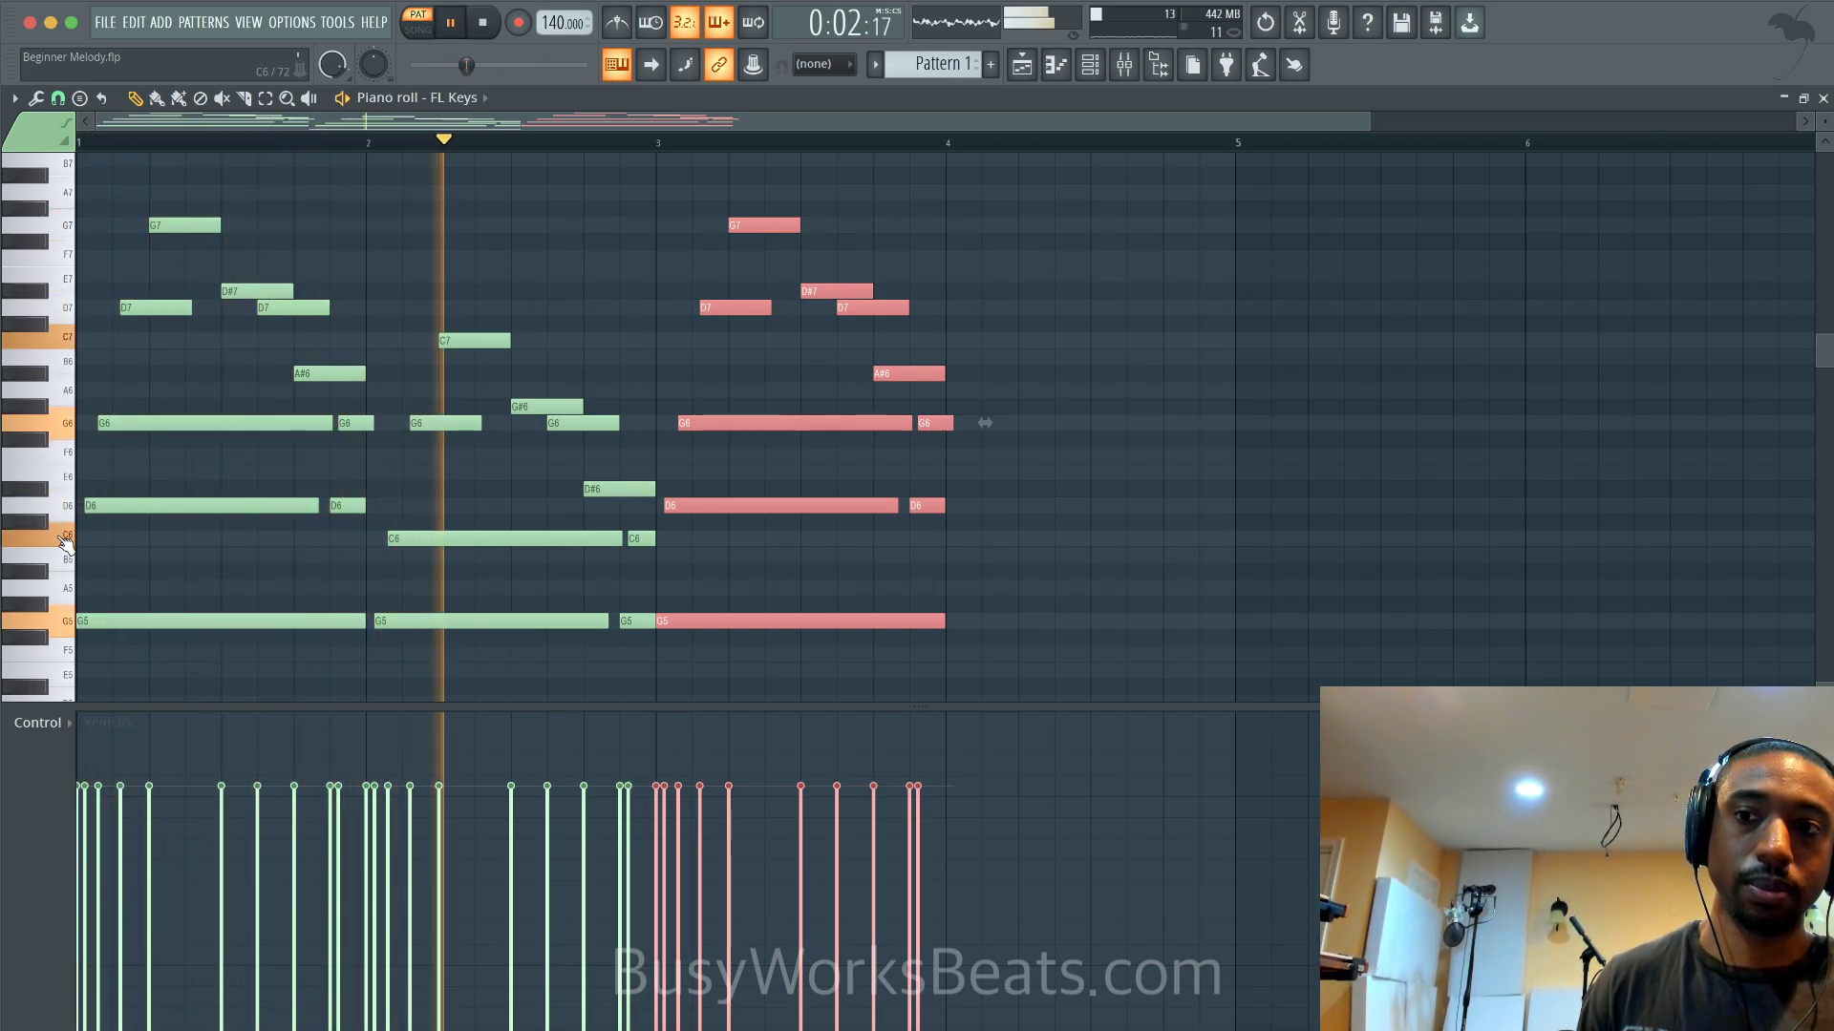
pyautogui.press('space')
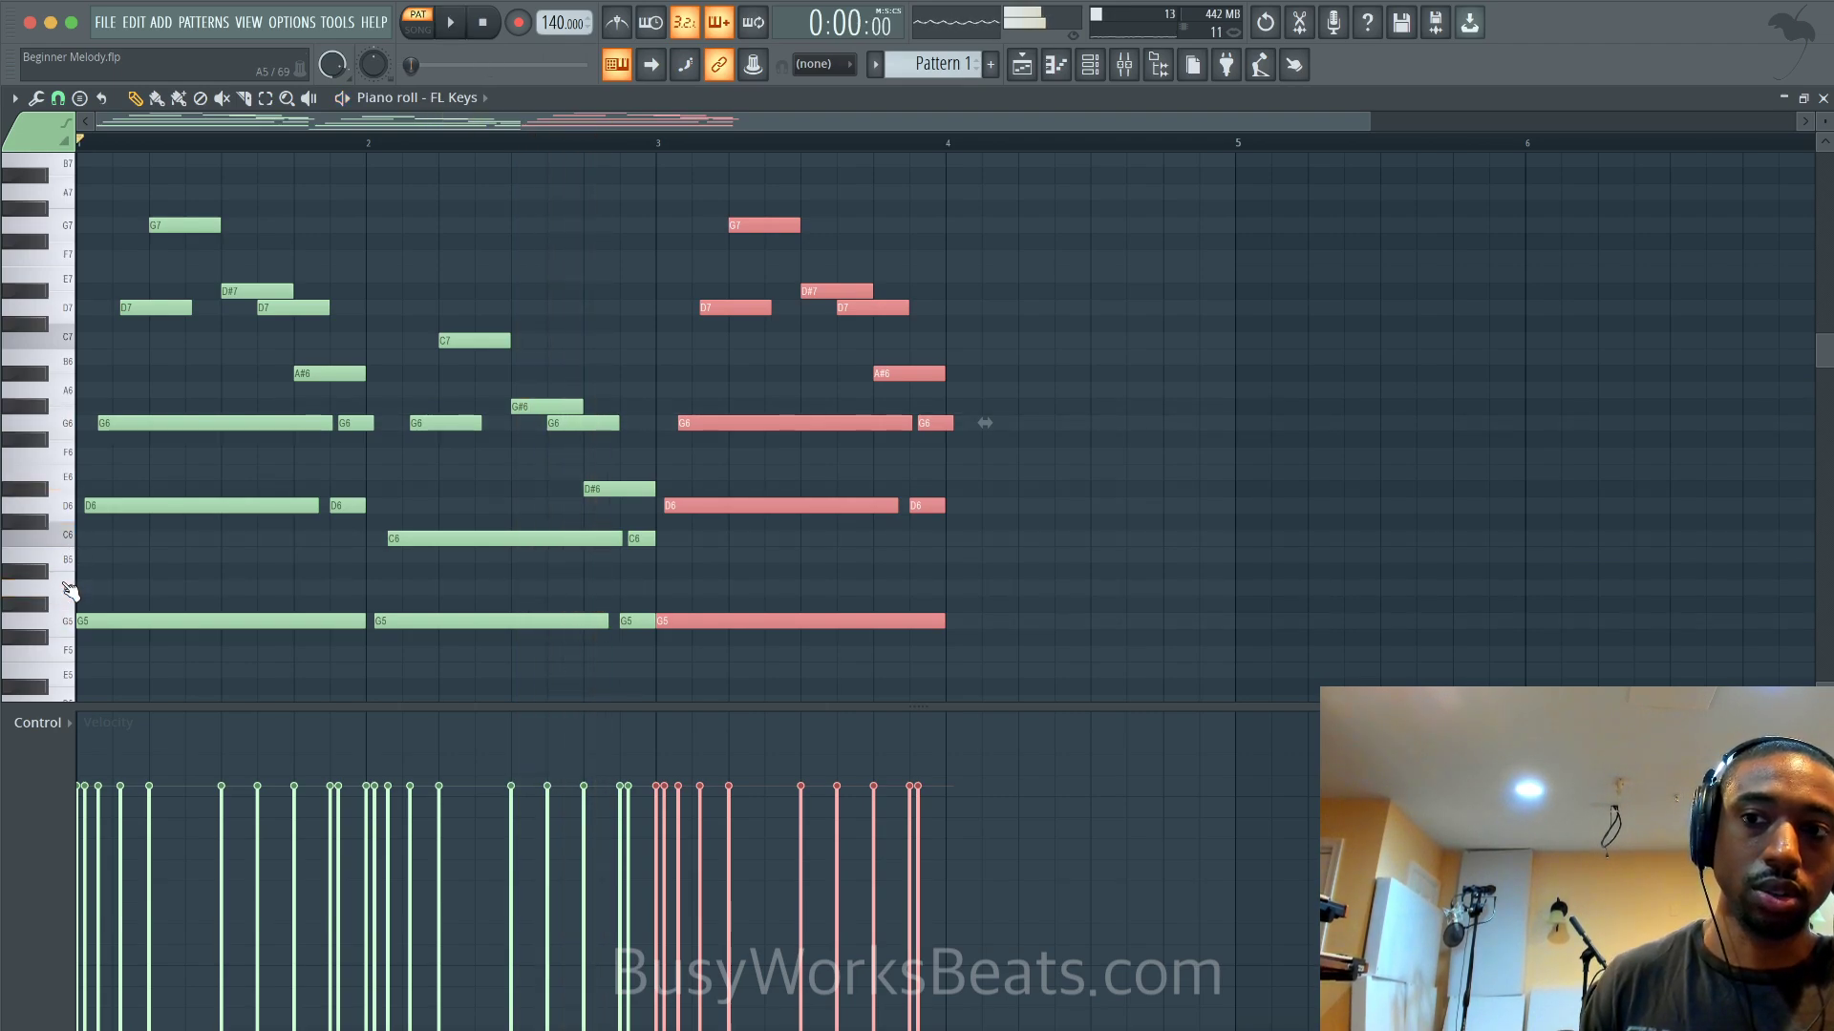
# Transpose bar 3's notes down one octave so their root sits on G4, and play the three bars
pyautogui.scroll(-1, 655, 663)
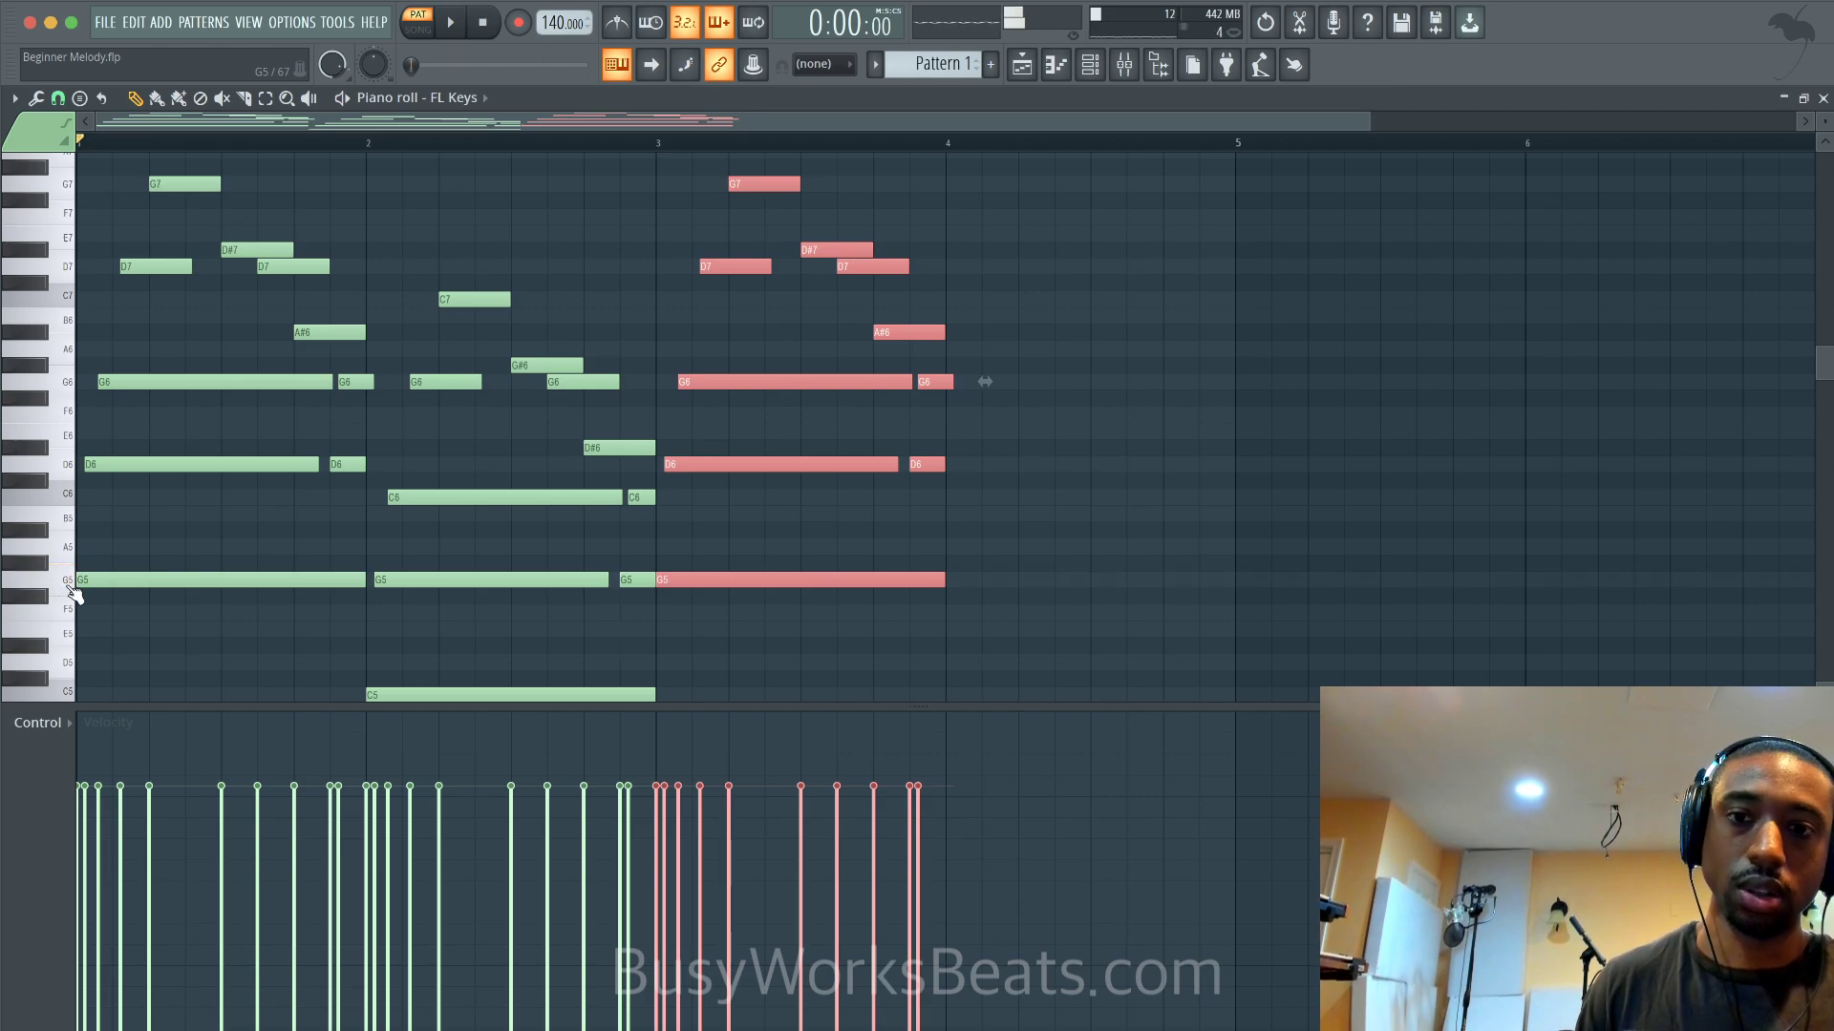
pyautogui.hotkey('ctrl', 'Down')
pyautogui.scroll(-1, 382, 512)
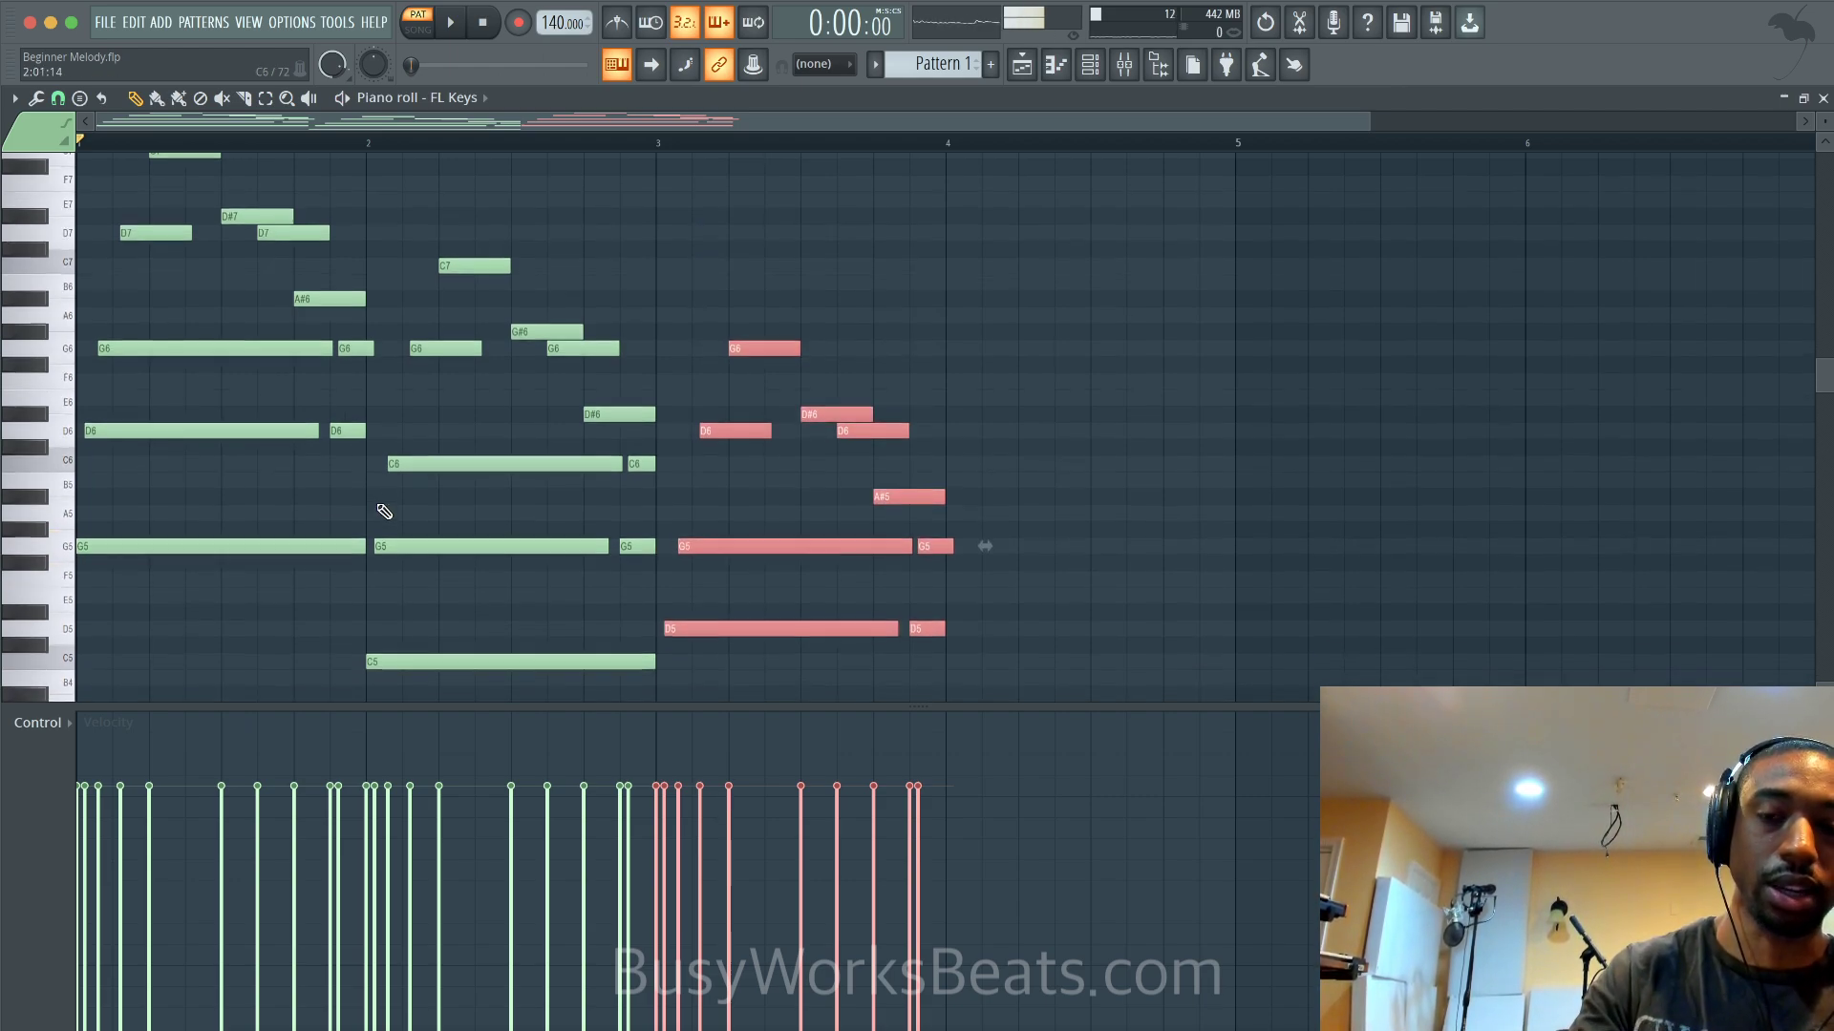
pyautogui.press('space')
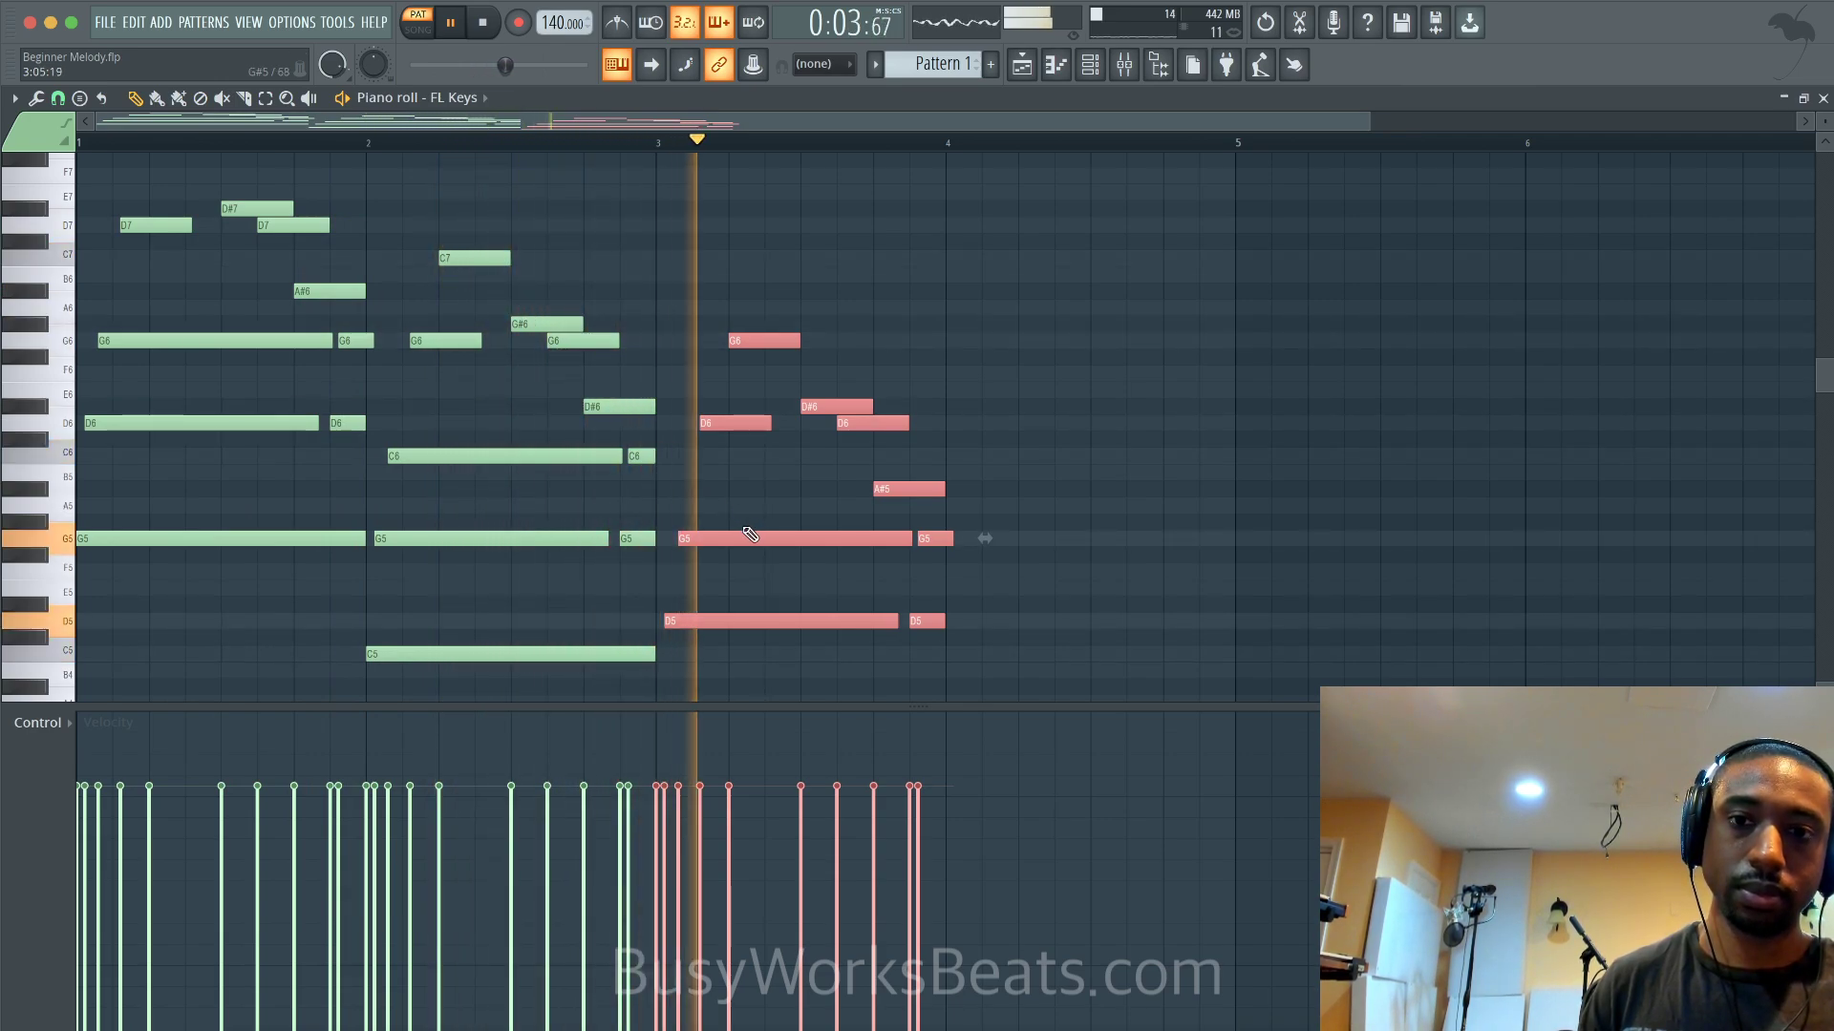
pyautogui.press('space')
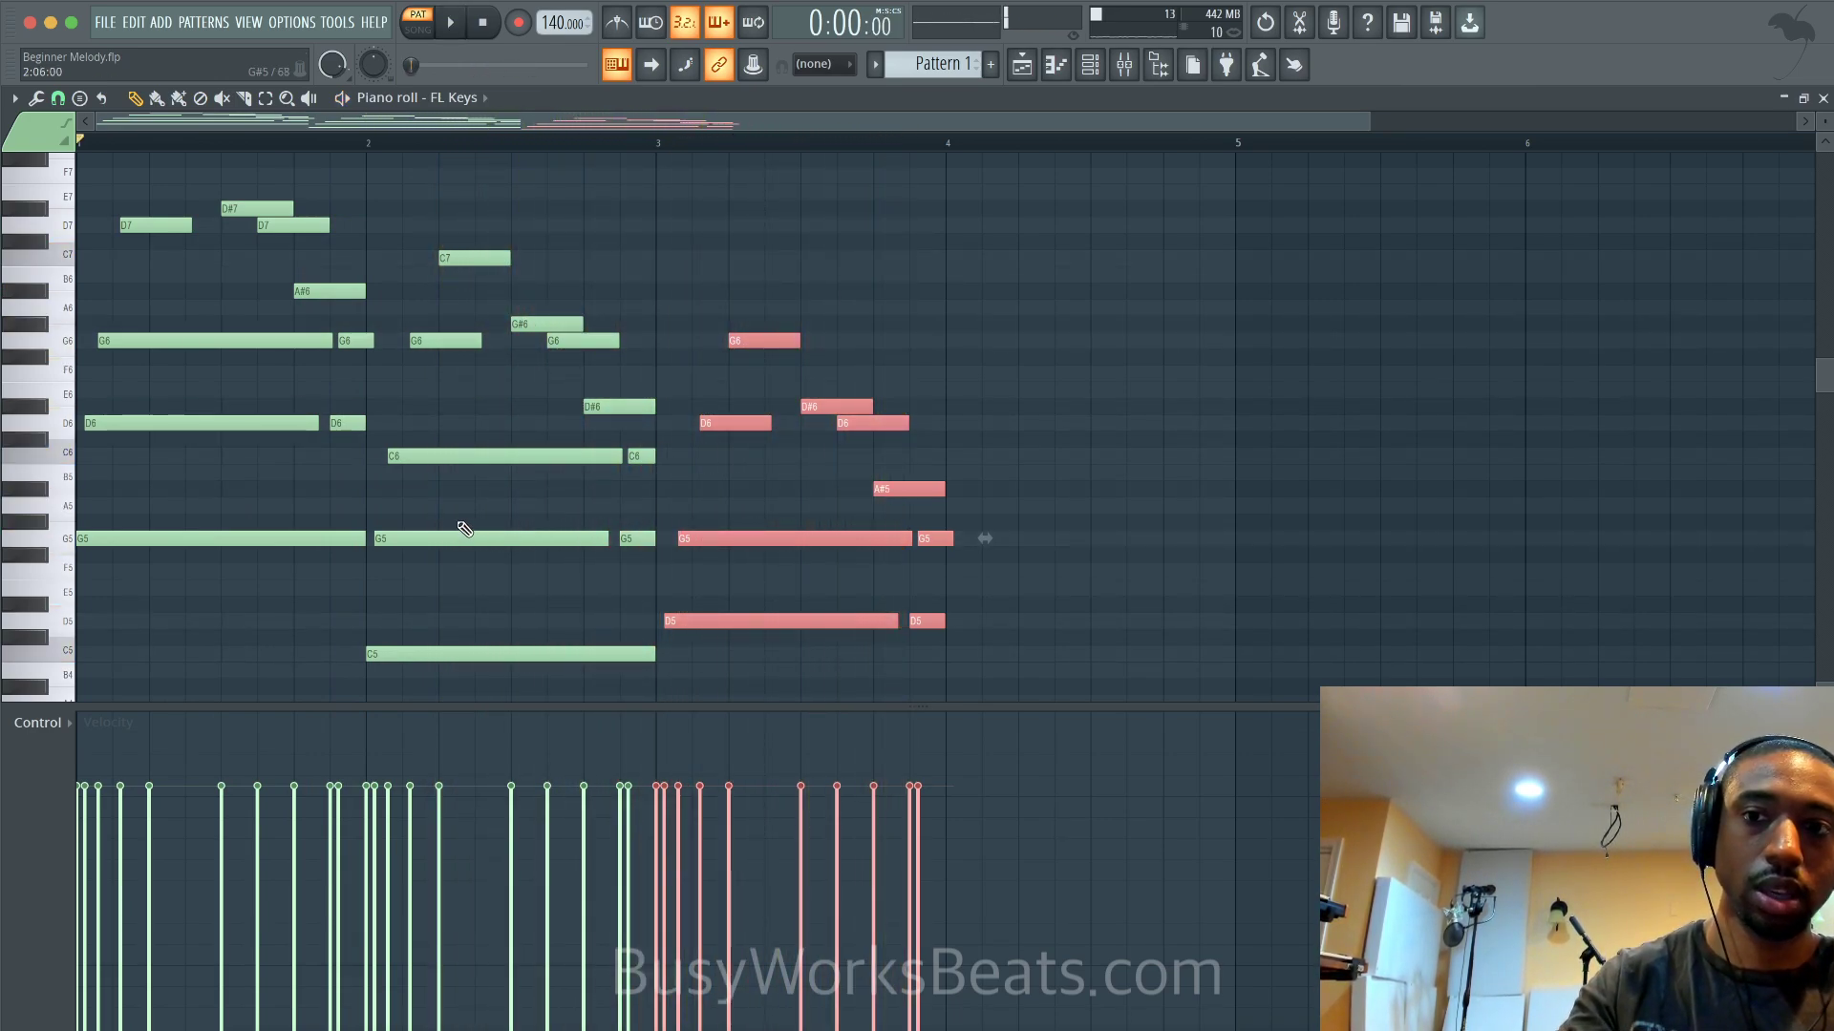
pyautogui.scroll(-2, 52, 480)
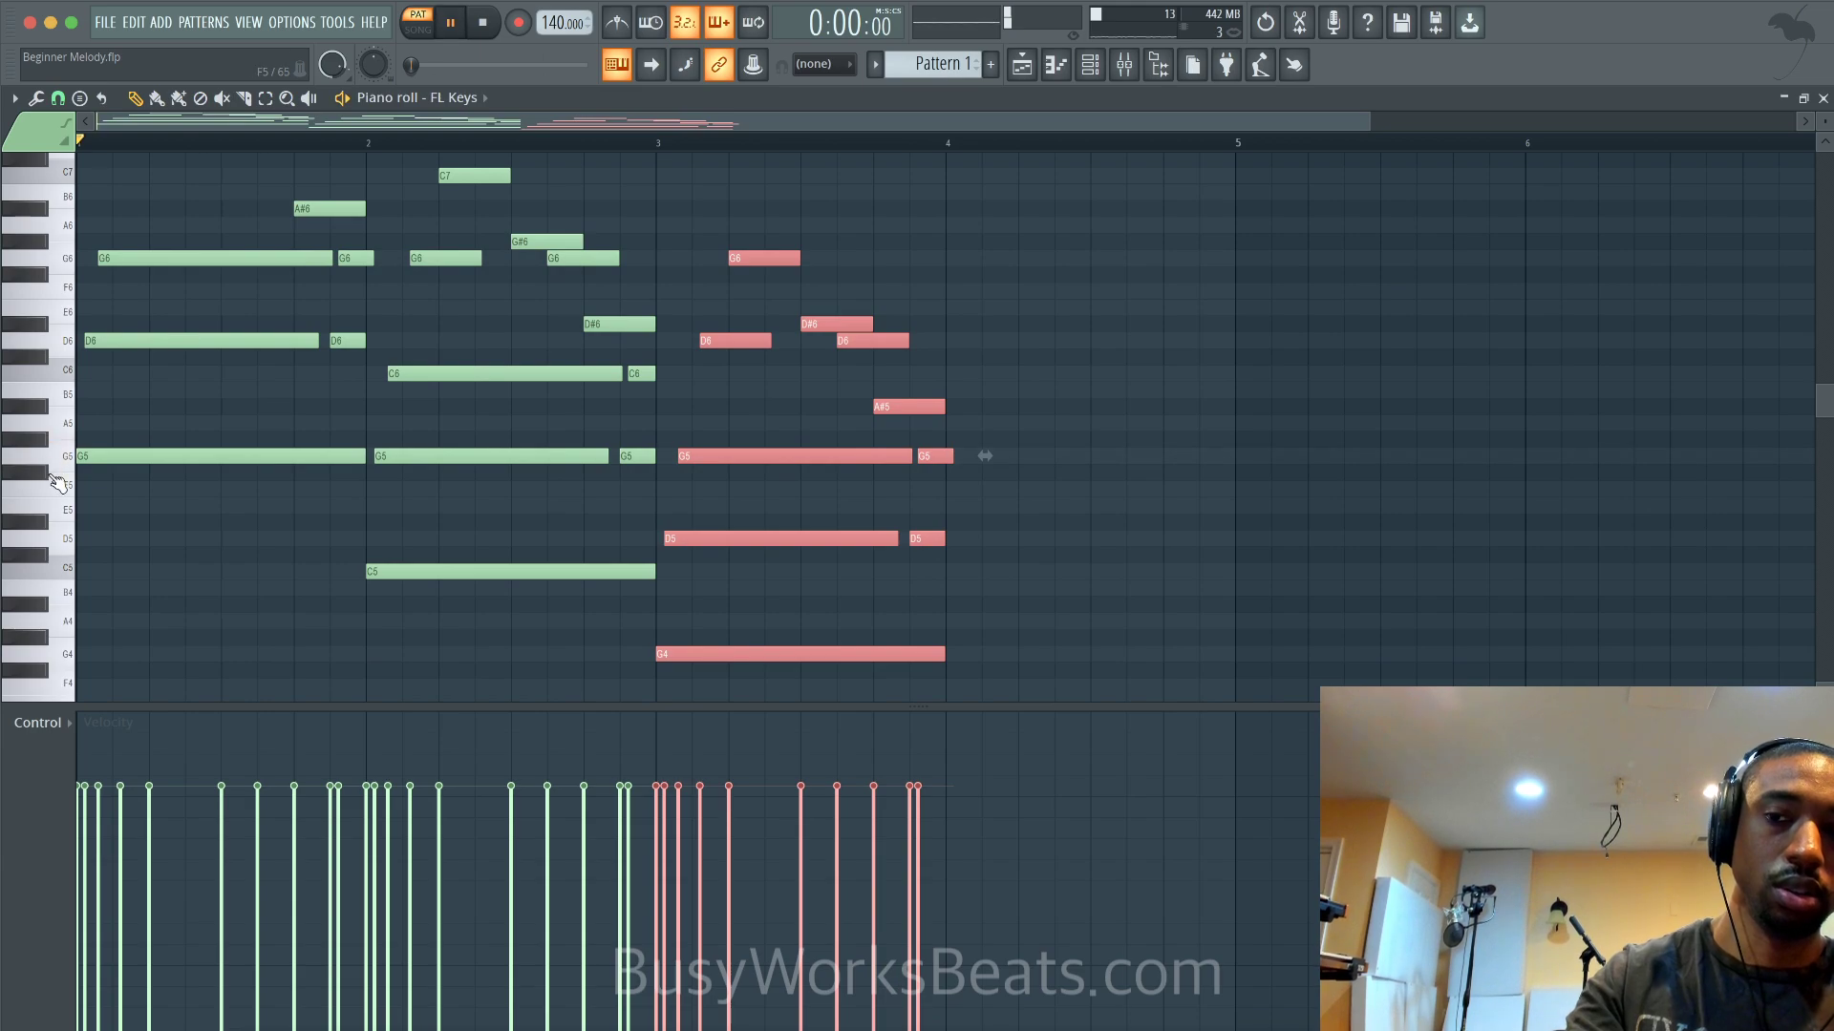
# Duplicate all of bar 2's notes into bar 4 and transpose the copy down one octave so its root sits on C4
pyautogui.press('space')
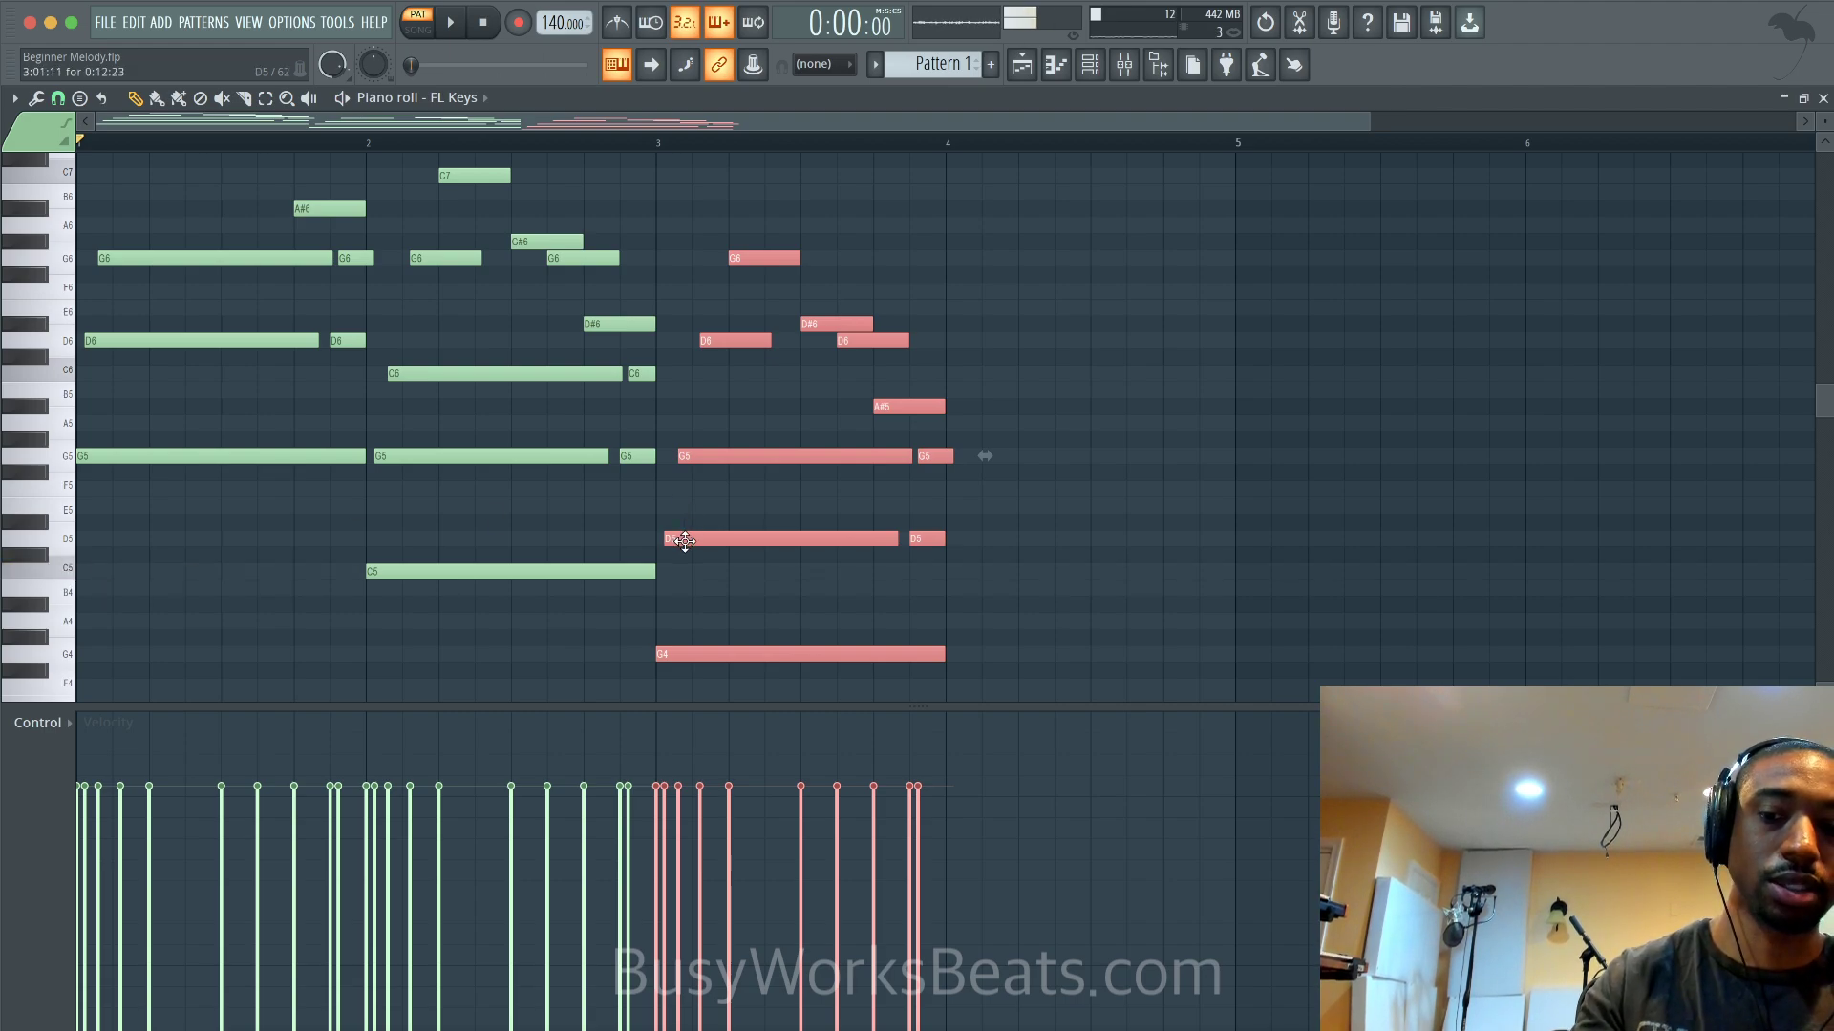
pyautogui.moveTo(685, 541); pyautogui.dragTo(998, 452)
pyautogui.hotkey('ctrl', 'Down')
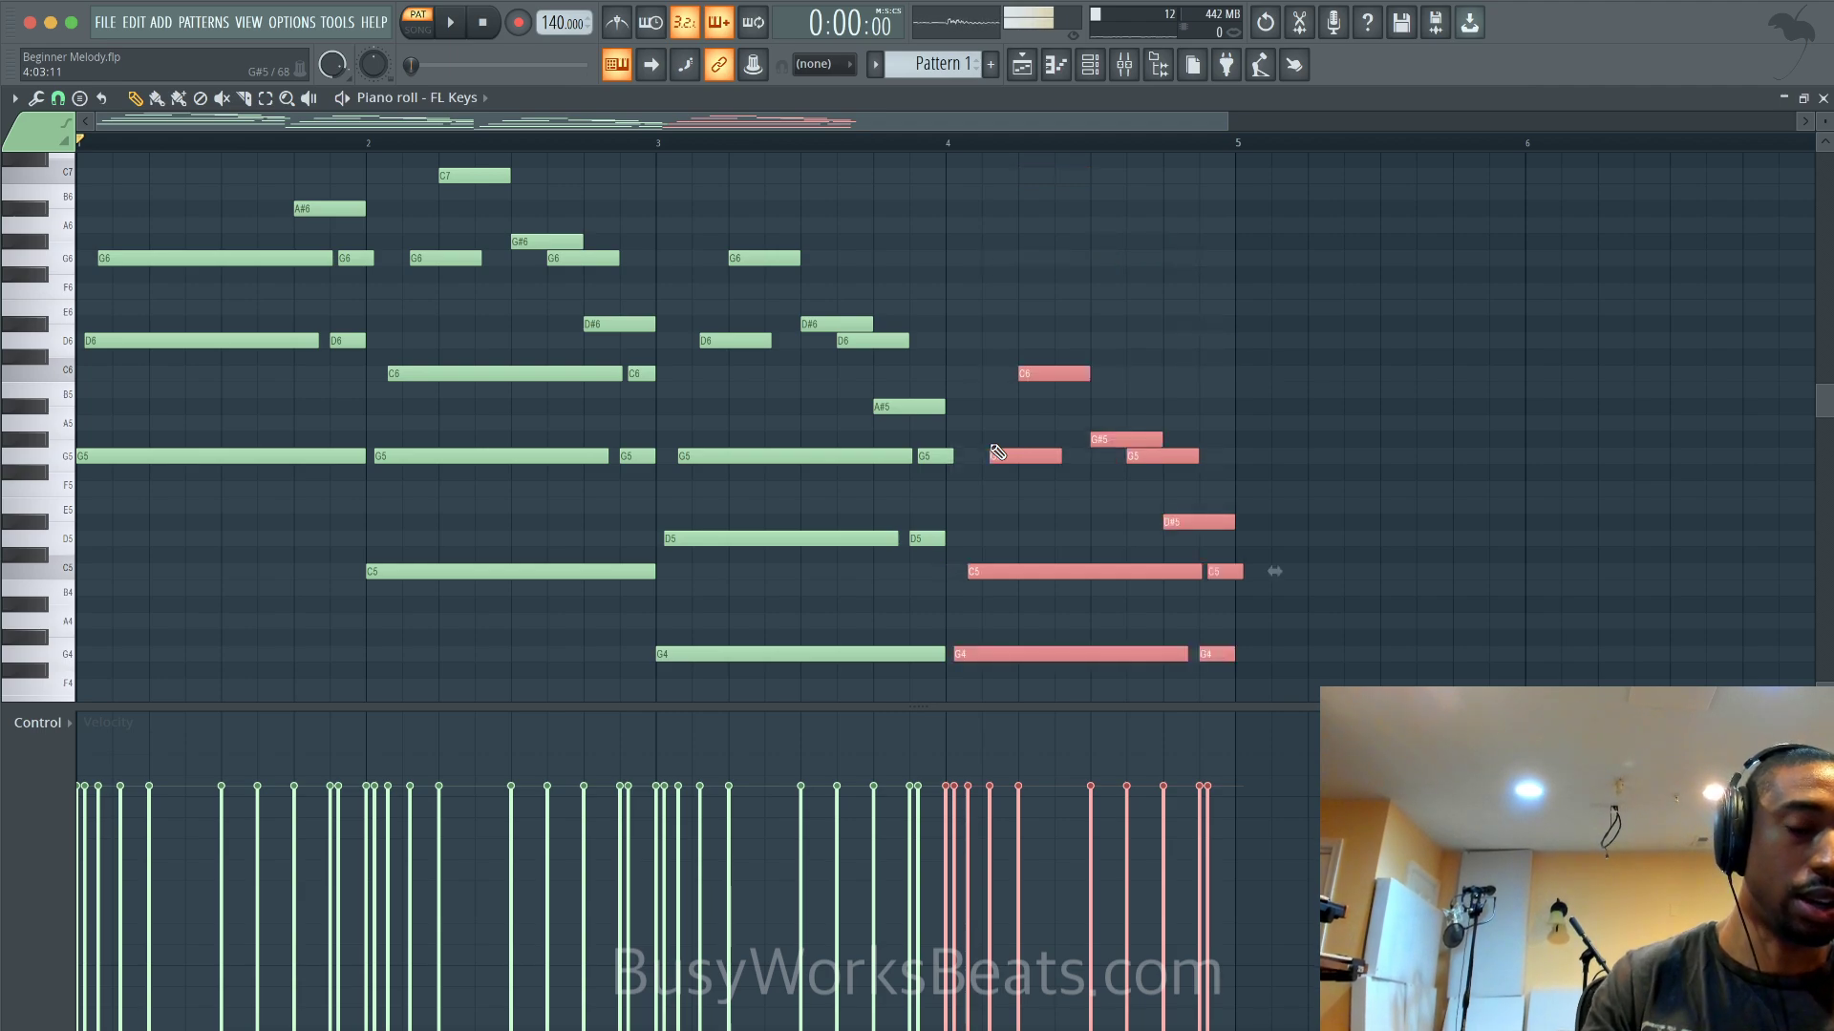
# Play the four-bar melody, trim bar 4's last C5 to end at bar 5, and play the pattern again
pyautogui.press('space')
pyautogui.scroll(-2, 998, 452)
pyautogui.hotkey('ctrl', 'd')
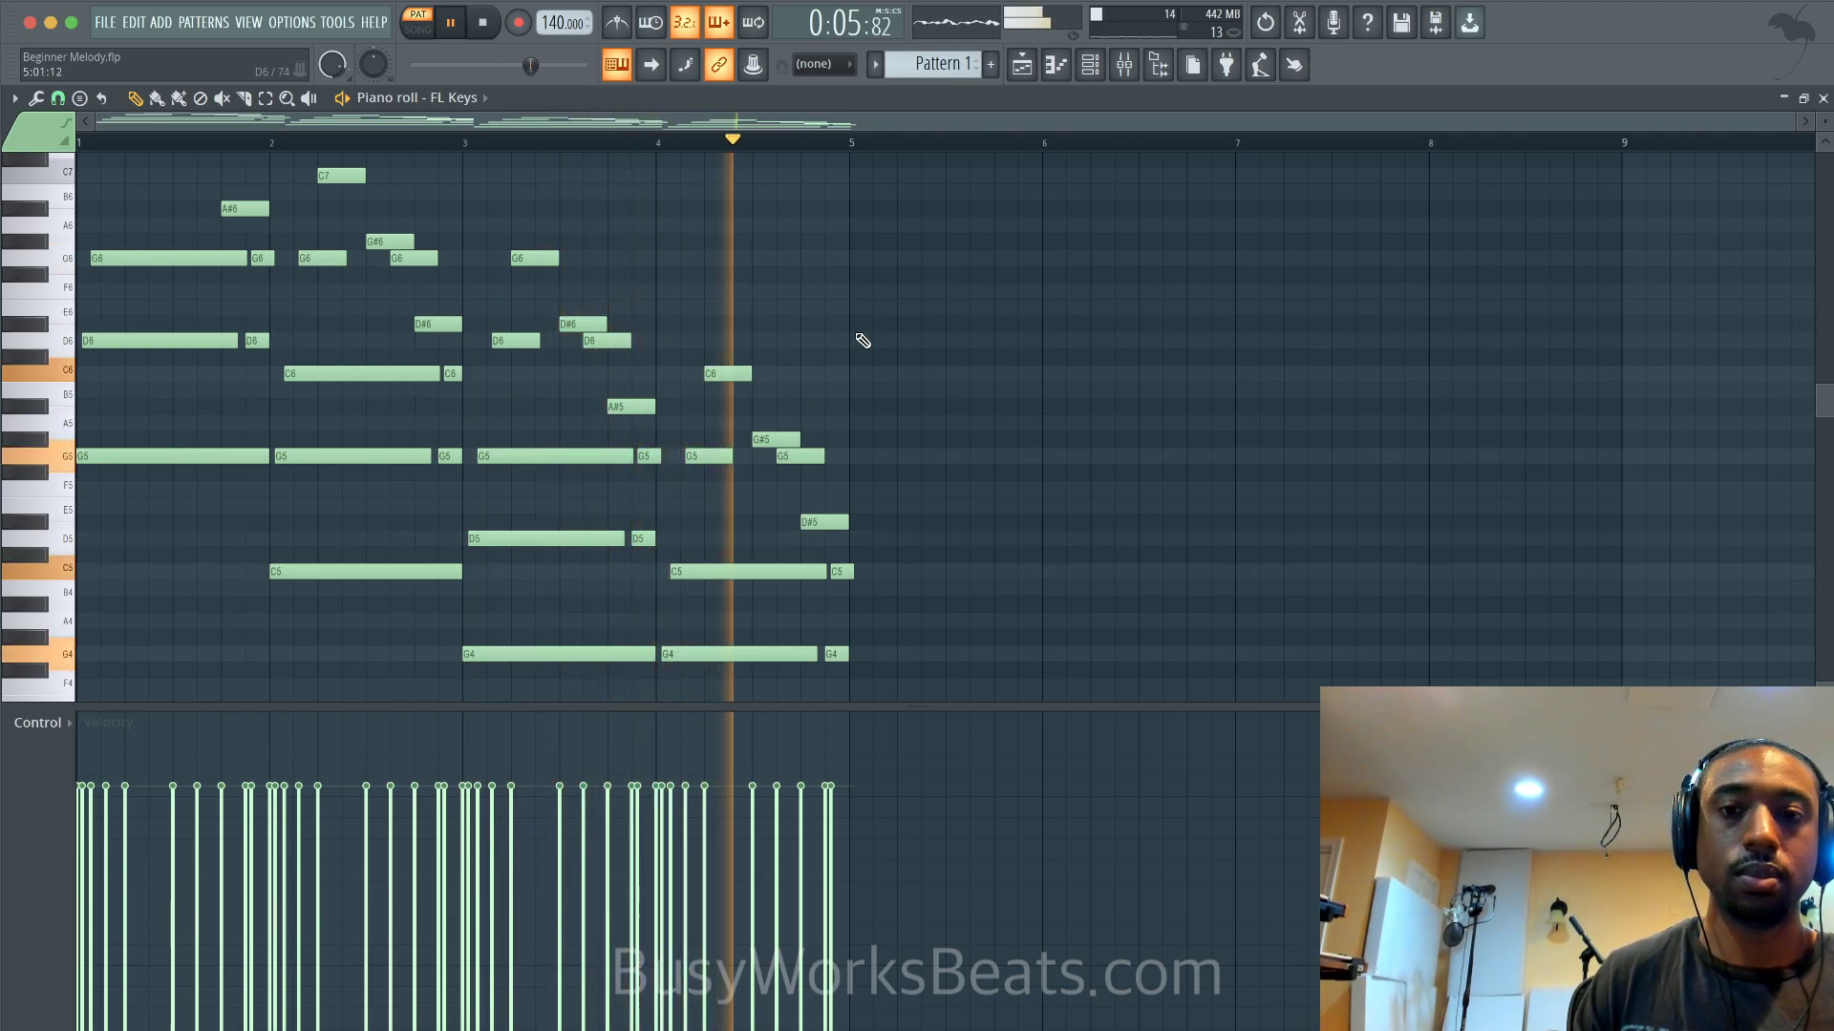
pyautogui.press('space')
pyautogui.scroll(-2, 854, 401)
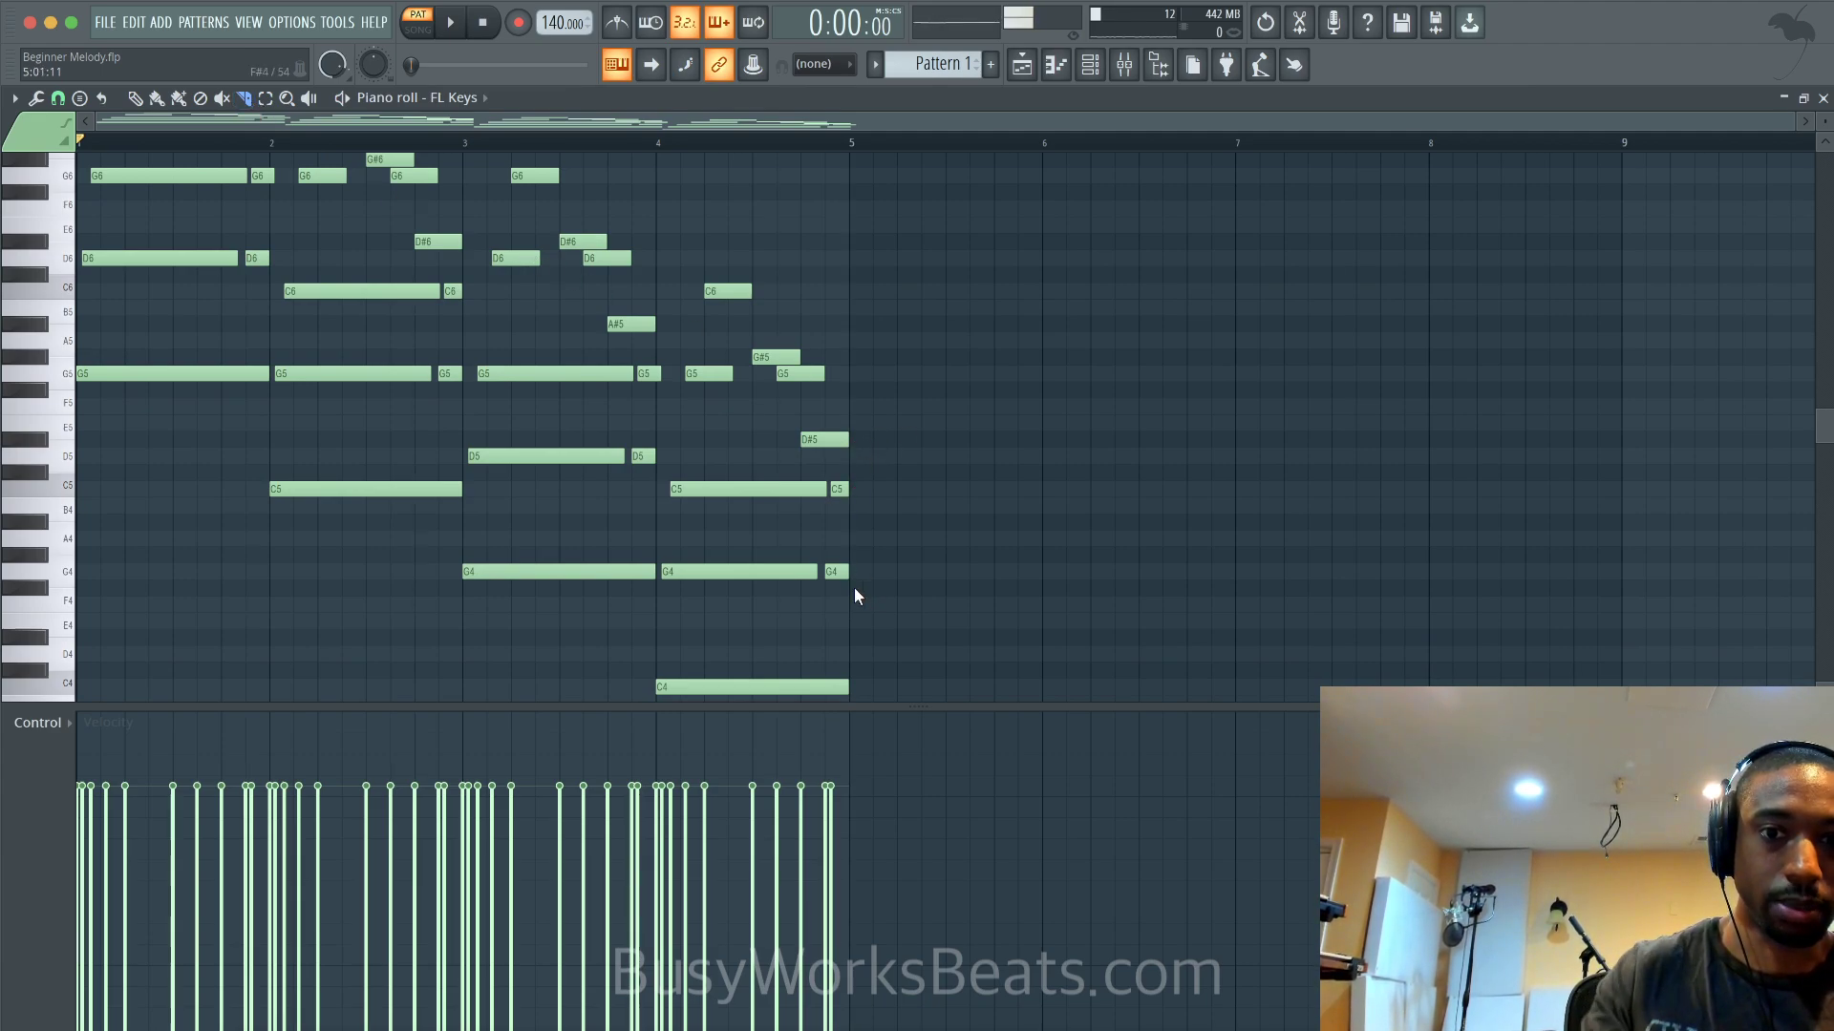
pyautogui.press('space')
pyautogui.scroll(-4, 854, 587)
pyautogui.scroll(8, 853, 587)
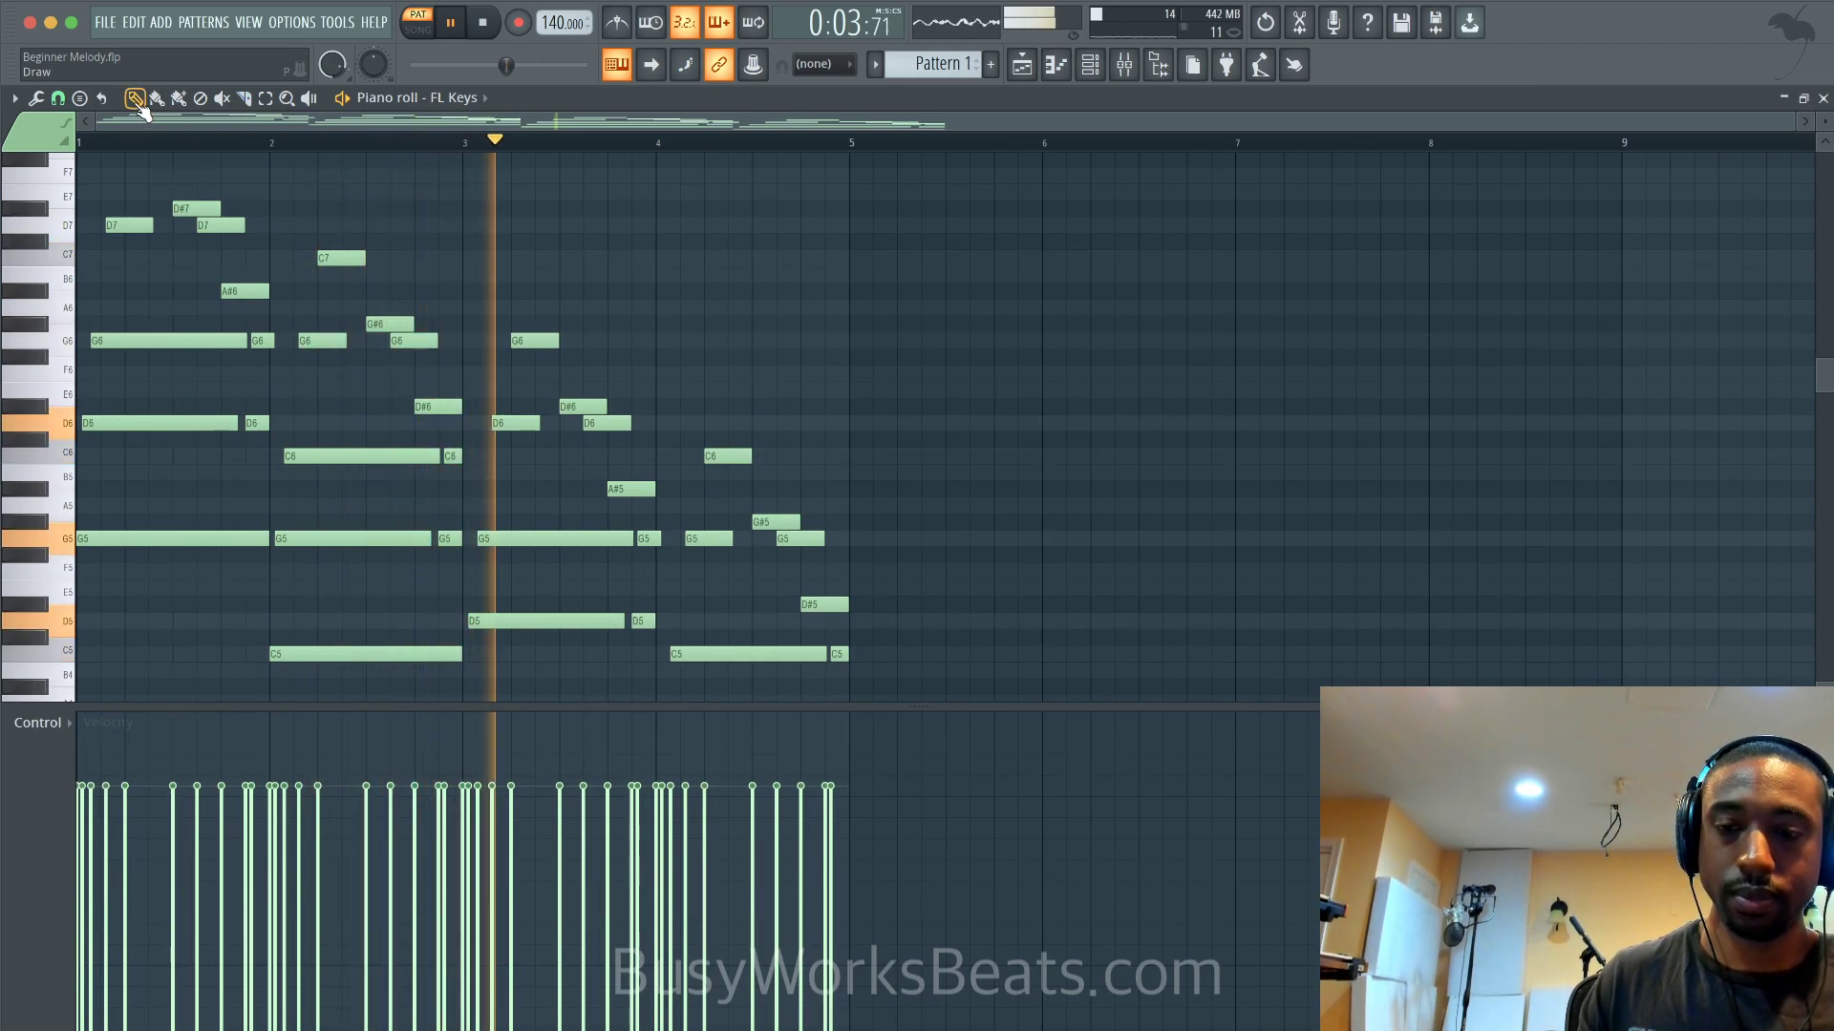
# Open the note randomizer with pattern generation off and set the random velocity amount to 18%
pyautogui.press('space')
pyautogui.hotkey('alt', 'r')
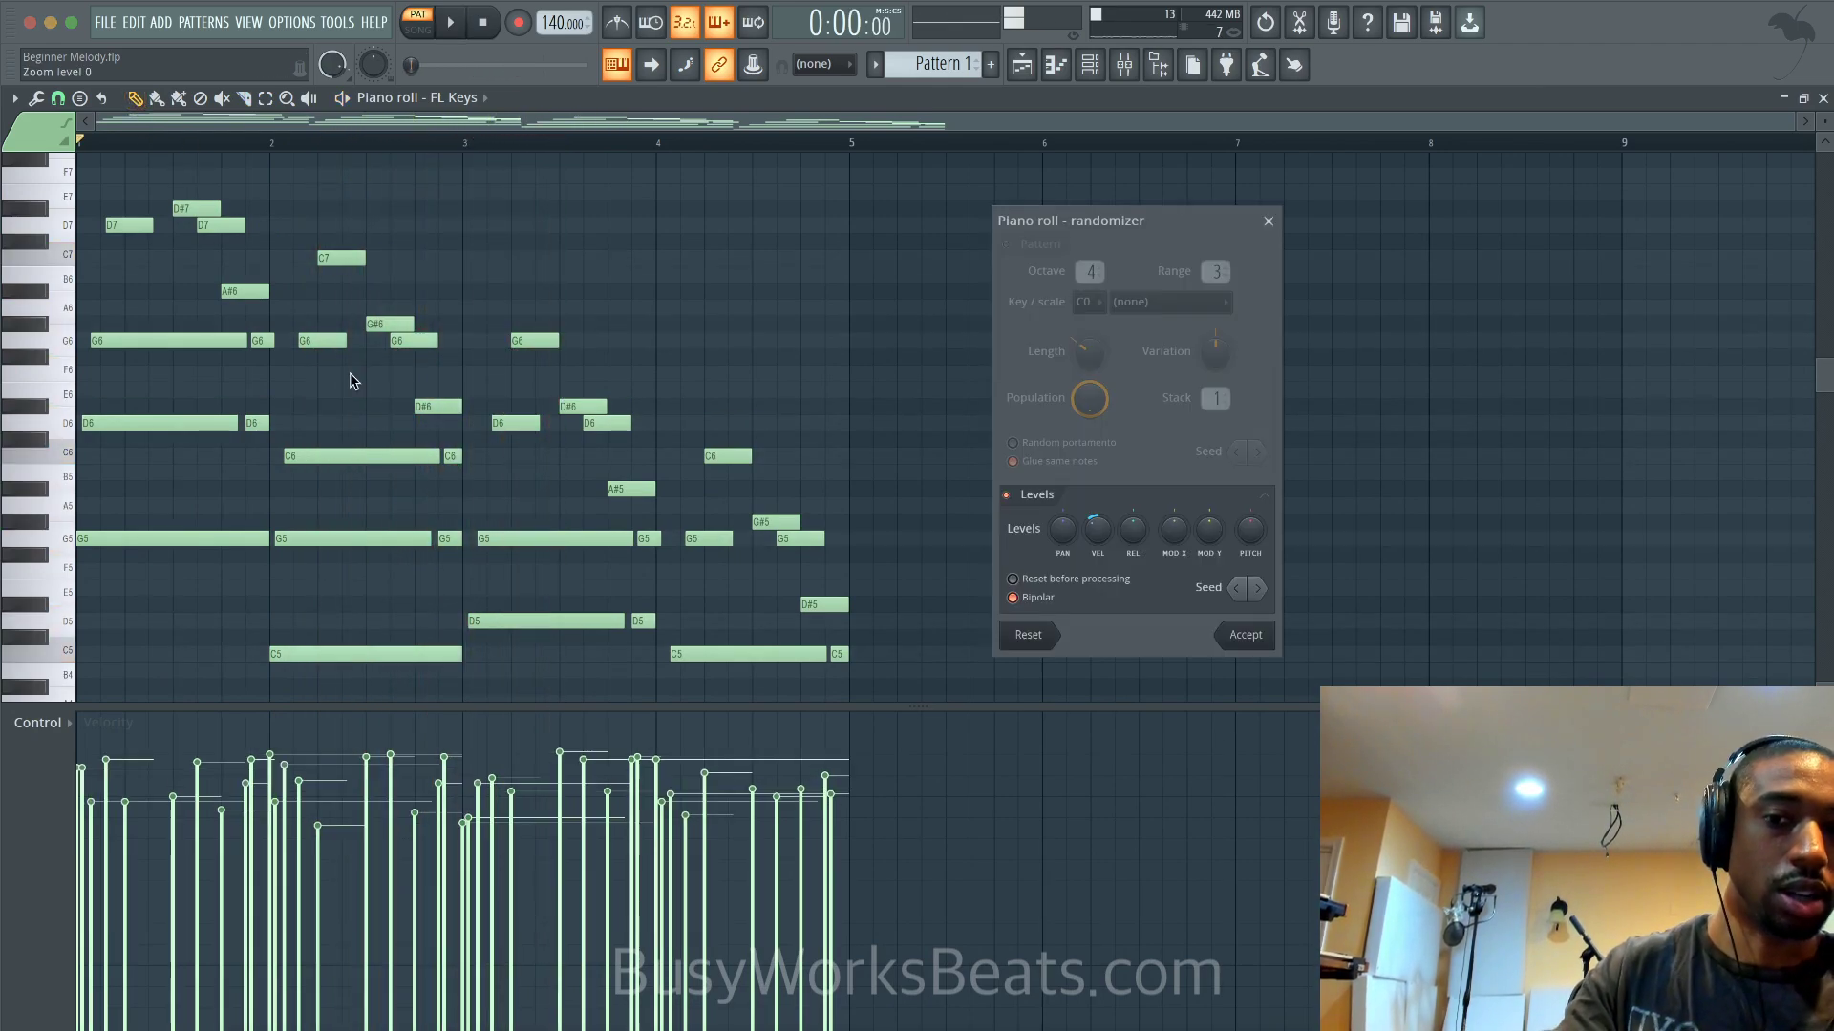
pyautogui.click(1029, 251)
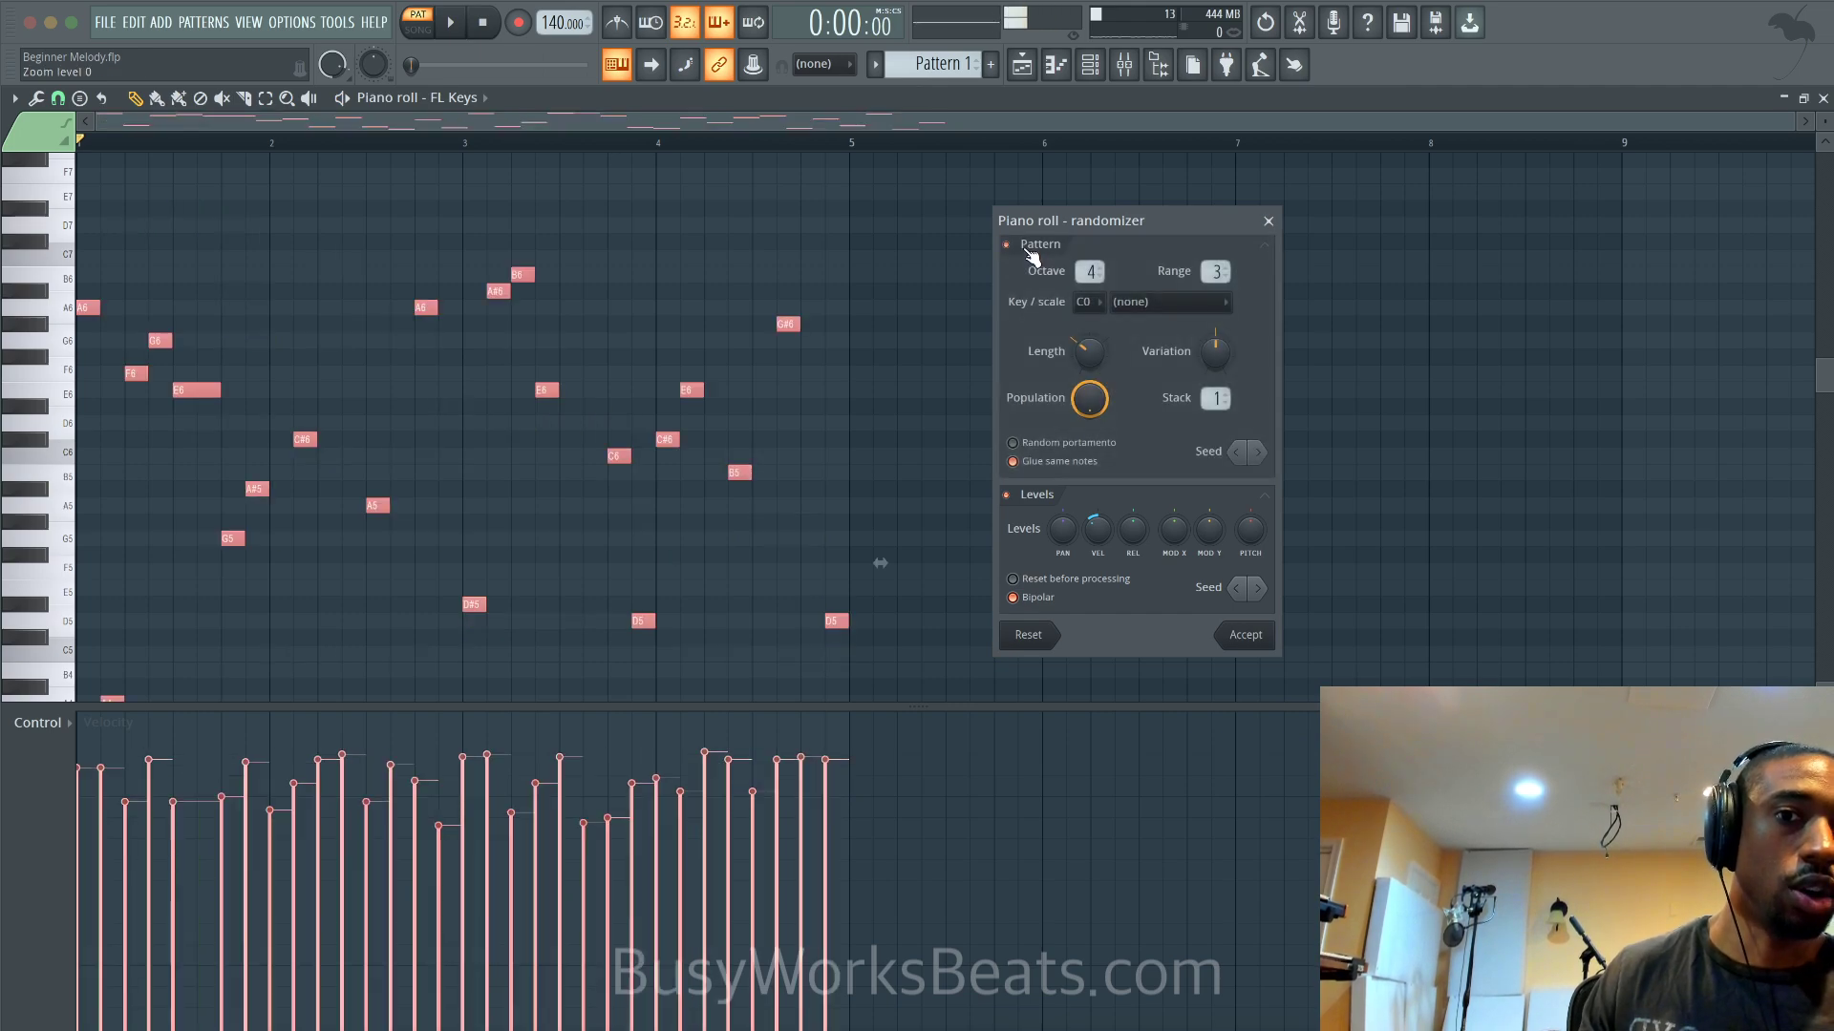
pyautogui.click(1029, 251)
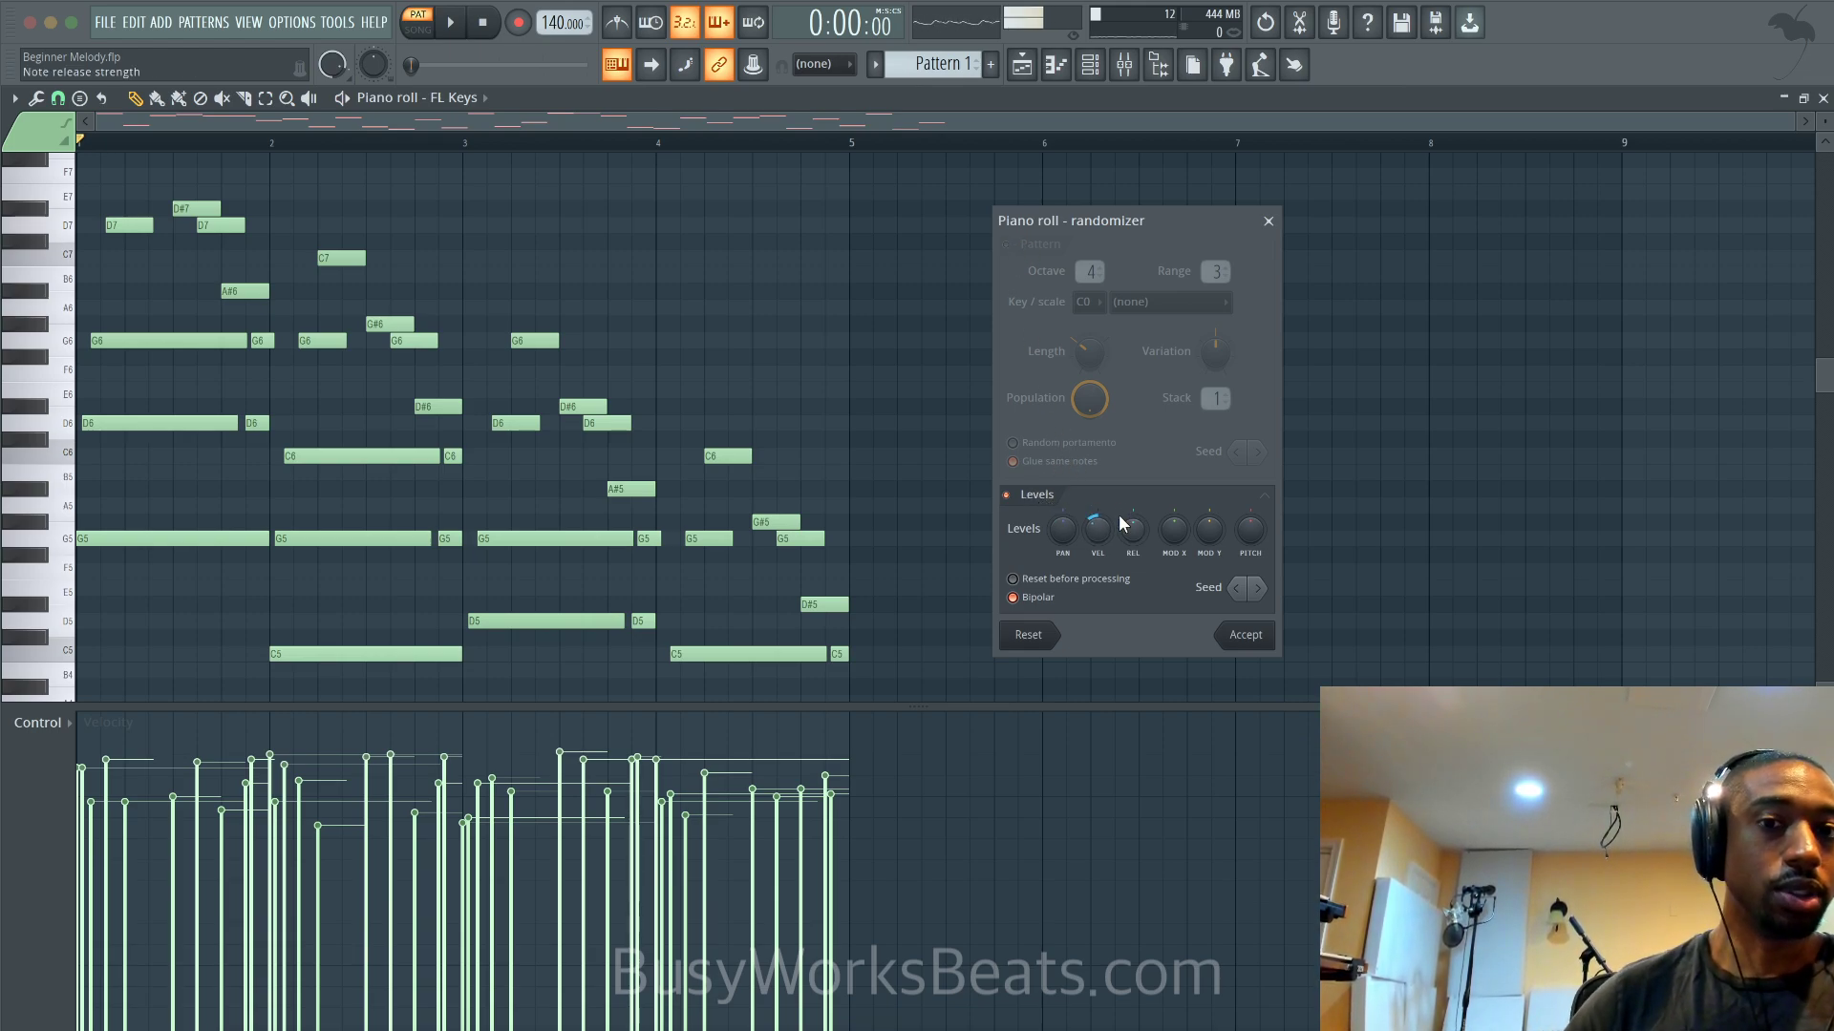
pyautogui.moveTo(1103, 525); pyautogui.dragTo(1102, 509)
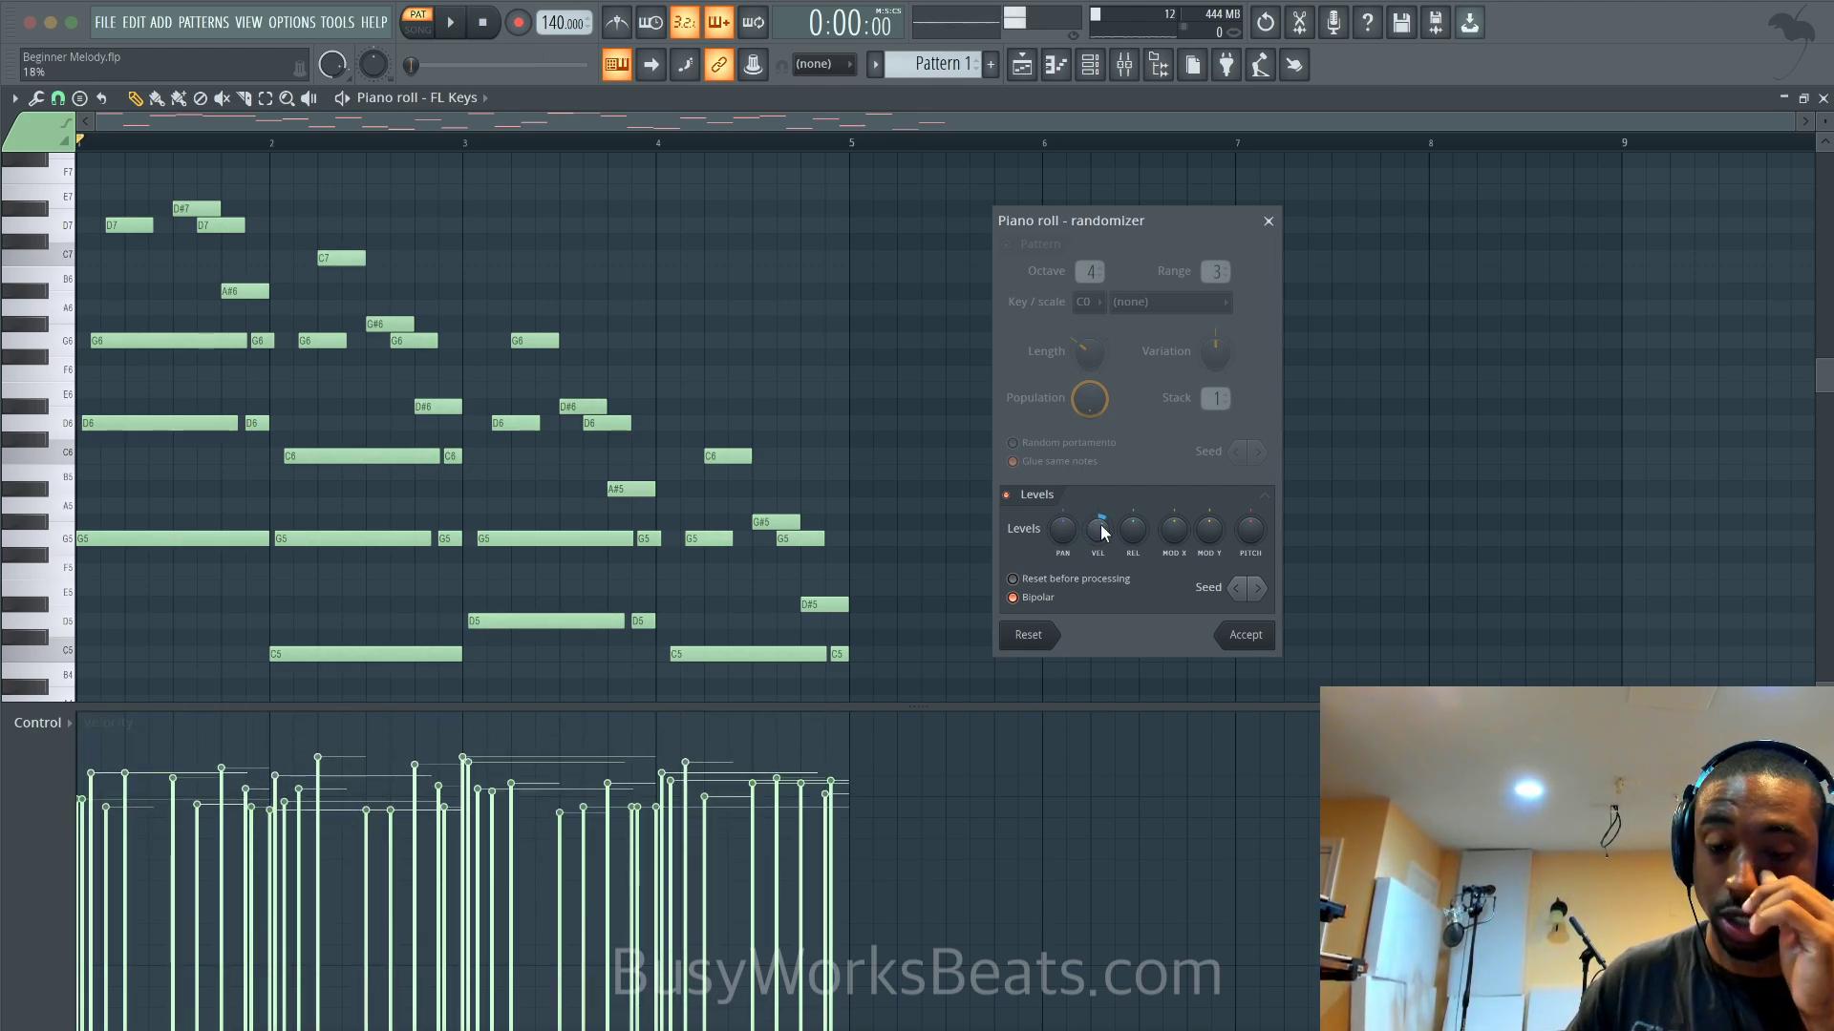
# Increase the randomizer's velocity amount slightly, audition the melody, and accept the randomized velocities
pyautogui.press('space')
pyautogui.press('space')
pyautogui.moveTo(1100, 525)
pyautogui.mouseDown()
pyautogui.moveTo(1100, 583)
pyautogui.moveTo(1100, 492)
pyautogui.moveTo(1102, 533)
pyautogui.mouseUp()
pyautogui.press('space')
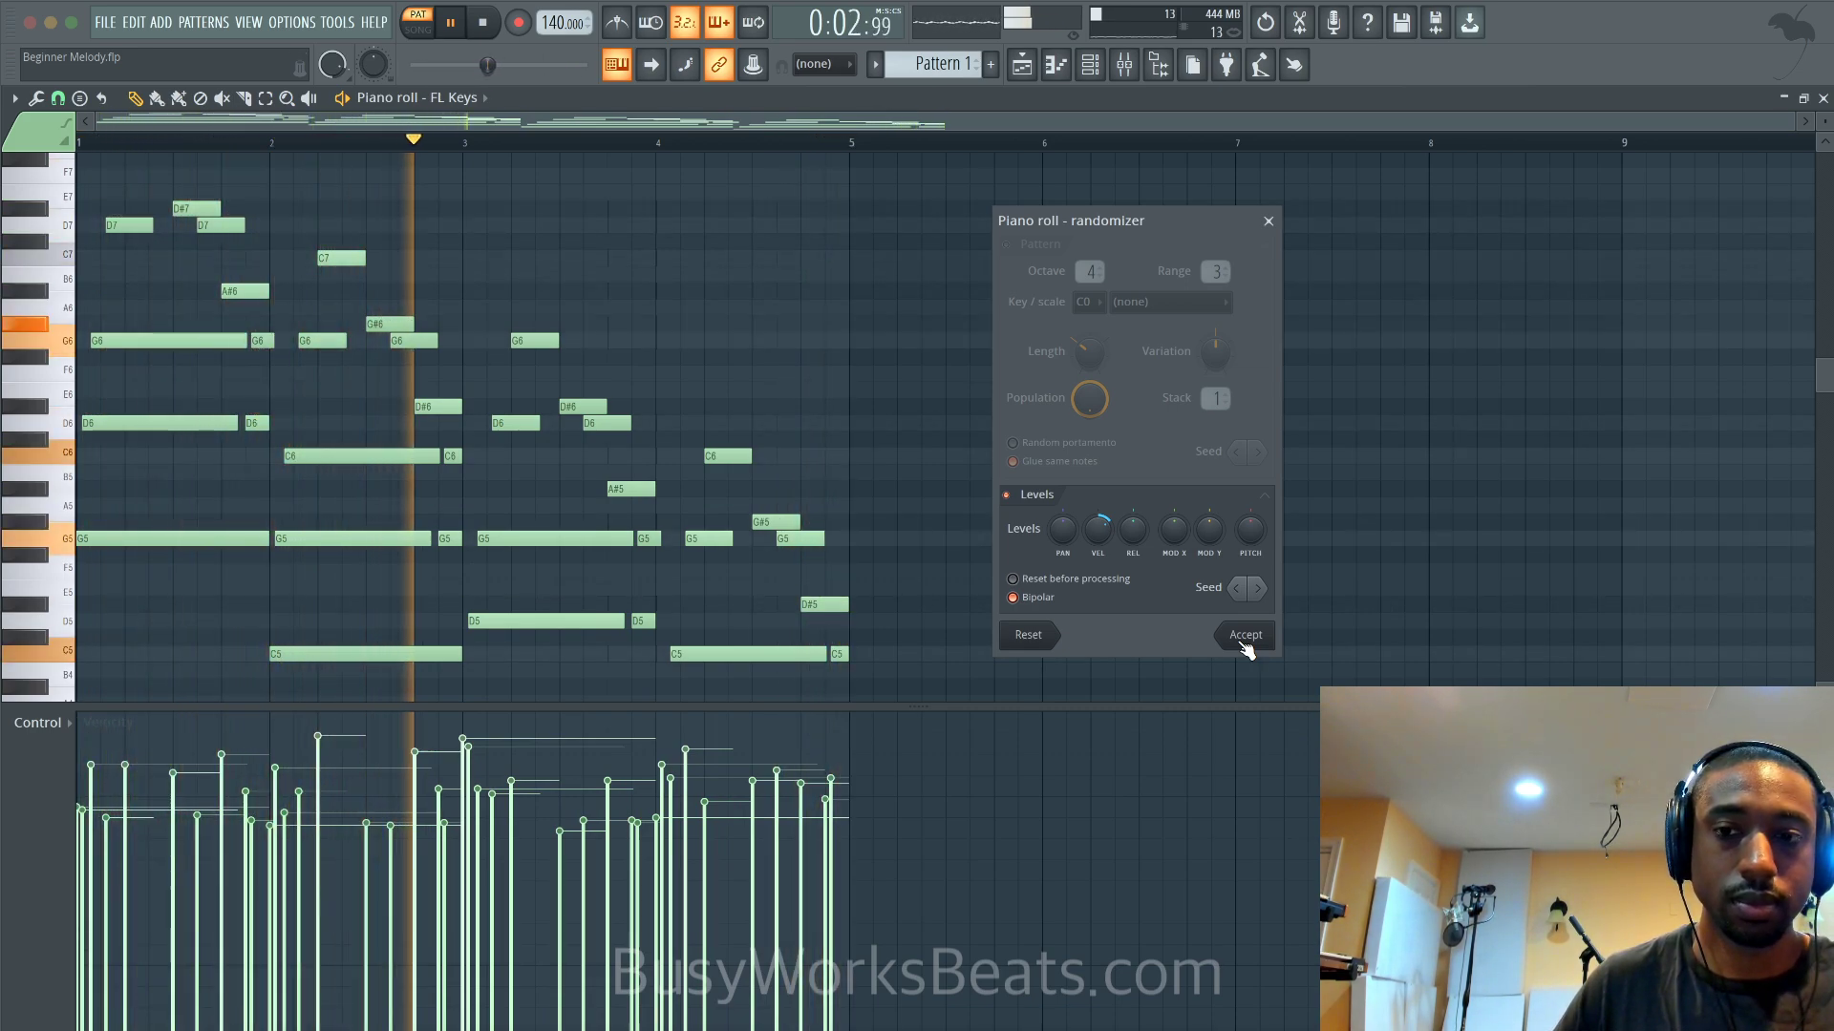
pyautogui.click(1245, 636)
pyautogui.press('space')
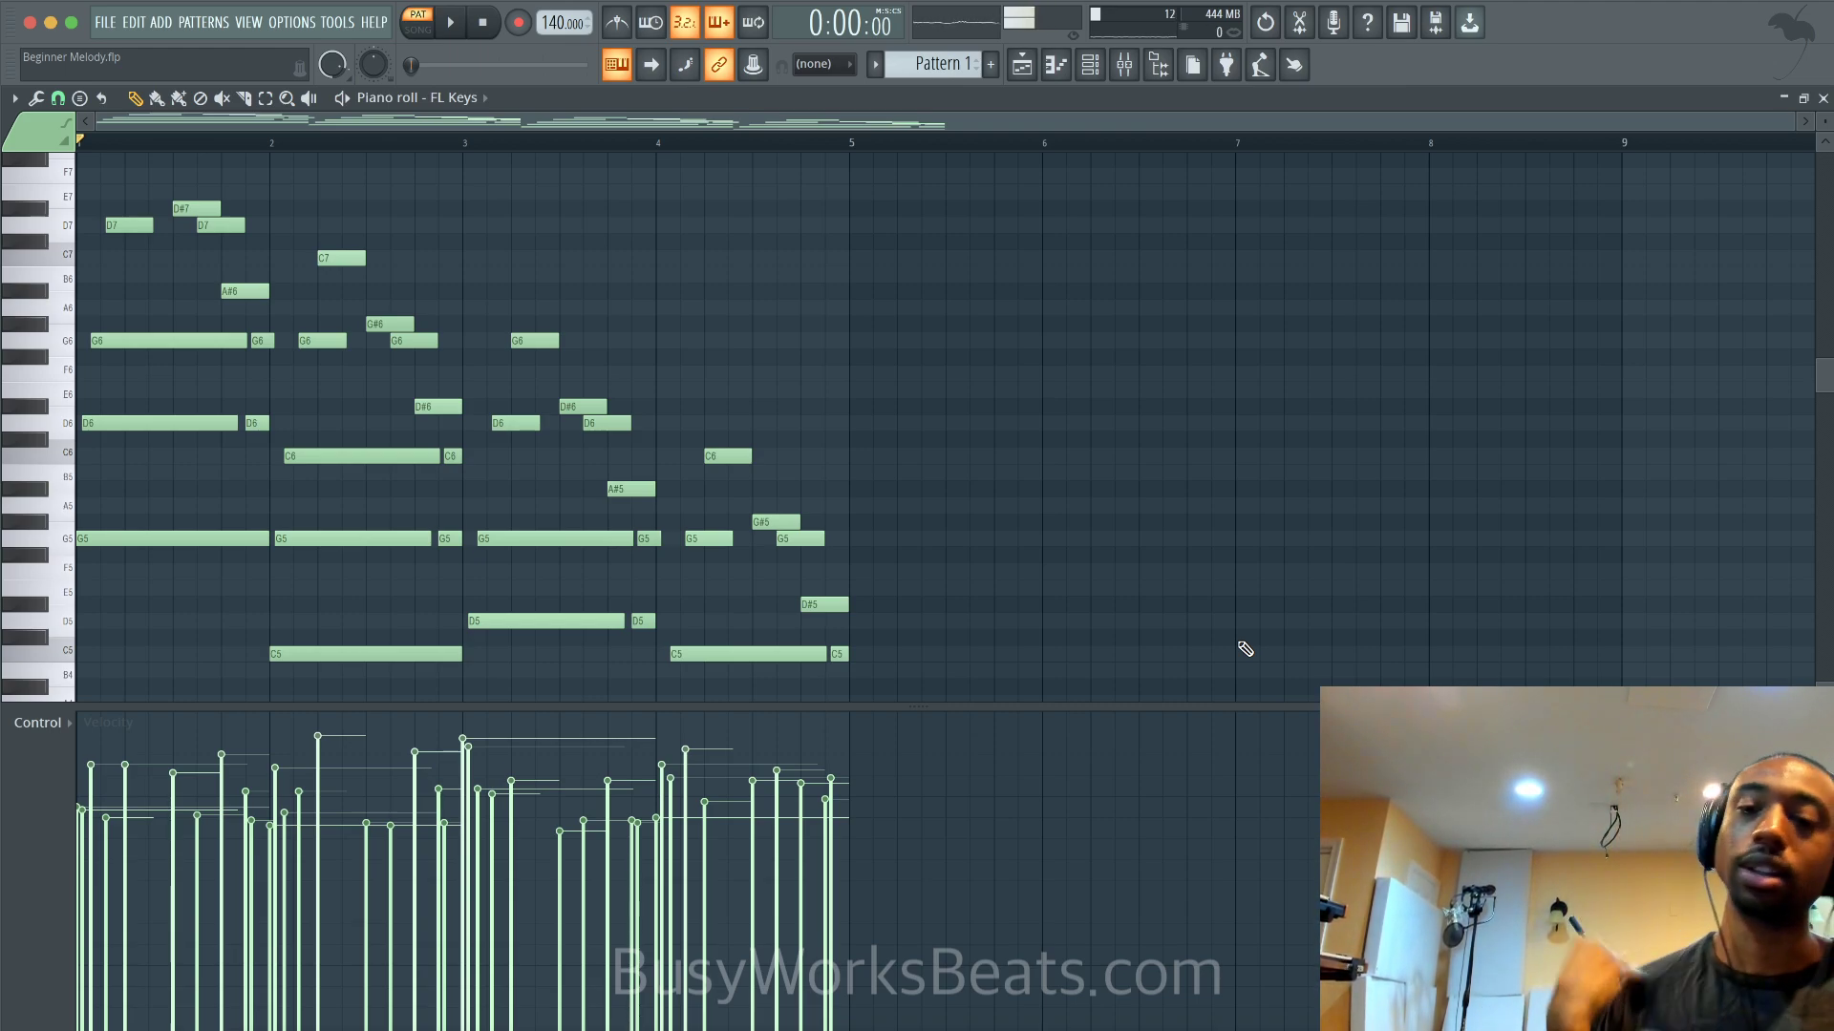
# Play the melody, close the piano roll, and load Fruity Delay 3 into the first effect slot of Insert 1
pyautogui.press('space')
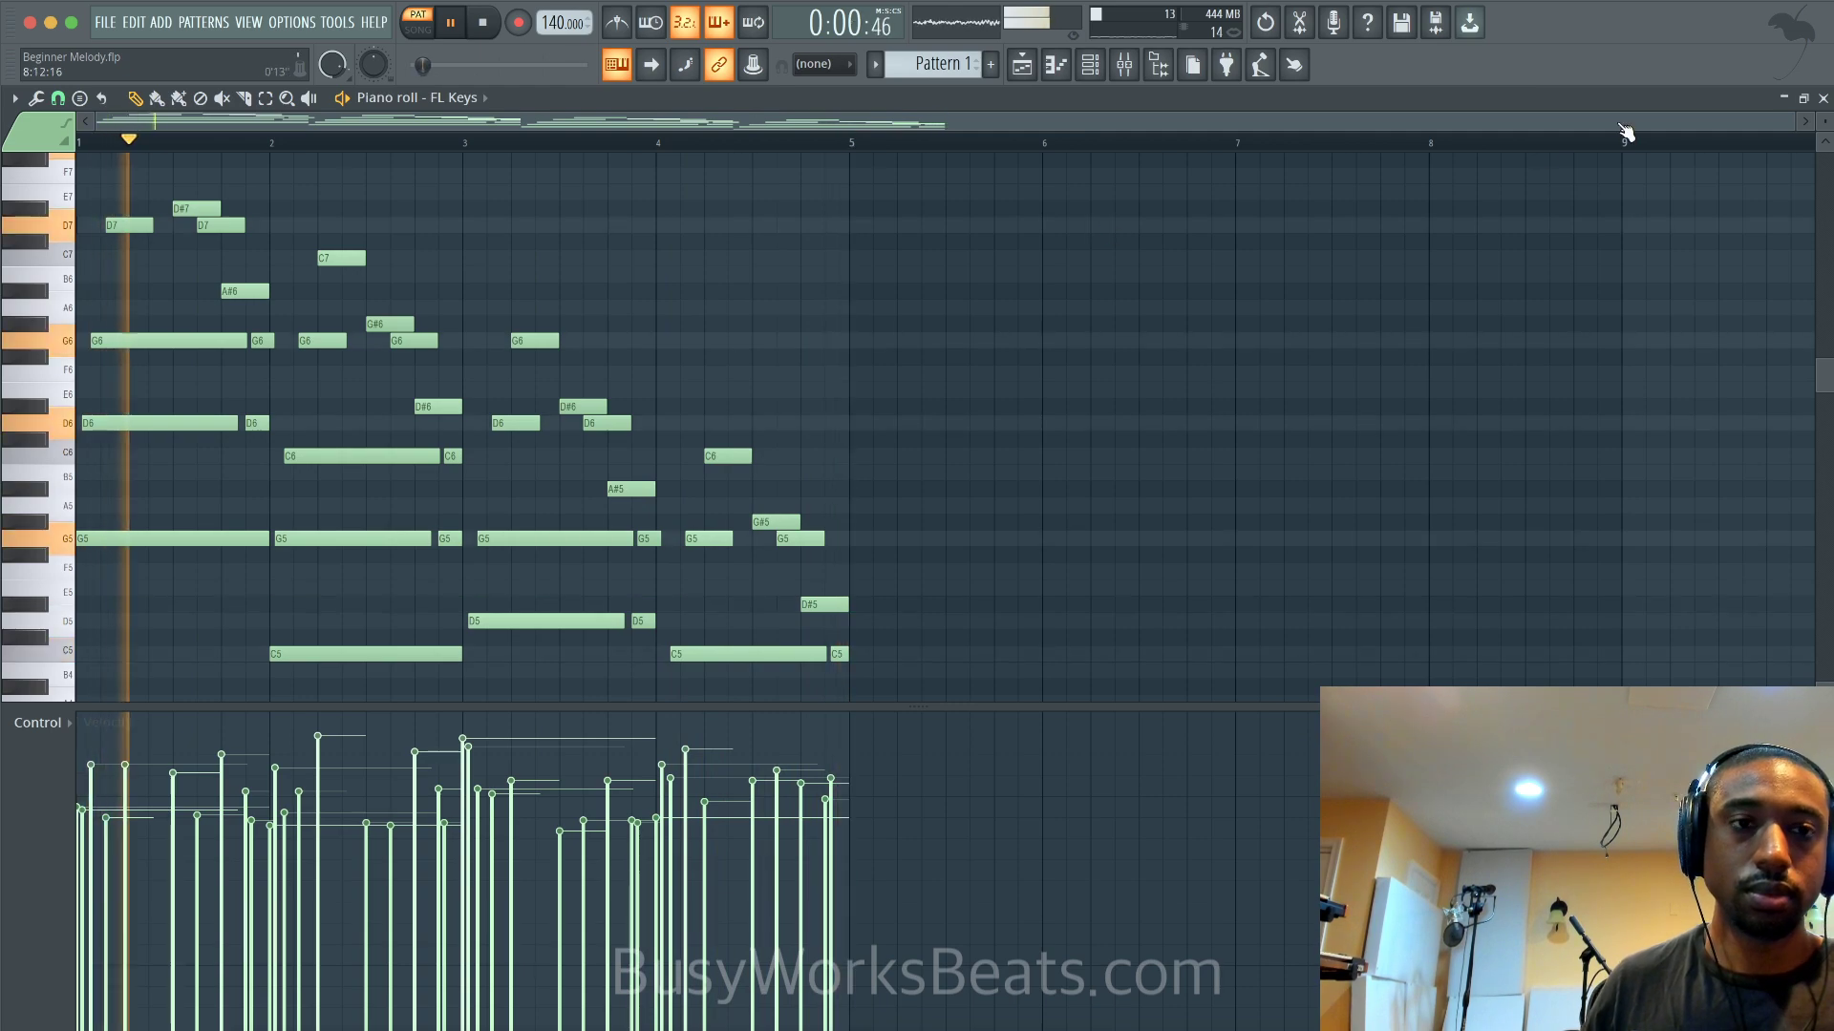
pyautogui.press('space')
pyautogui.click(1824, 99)
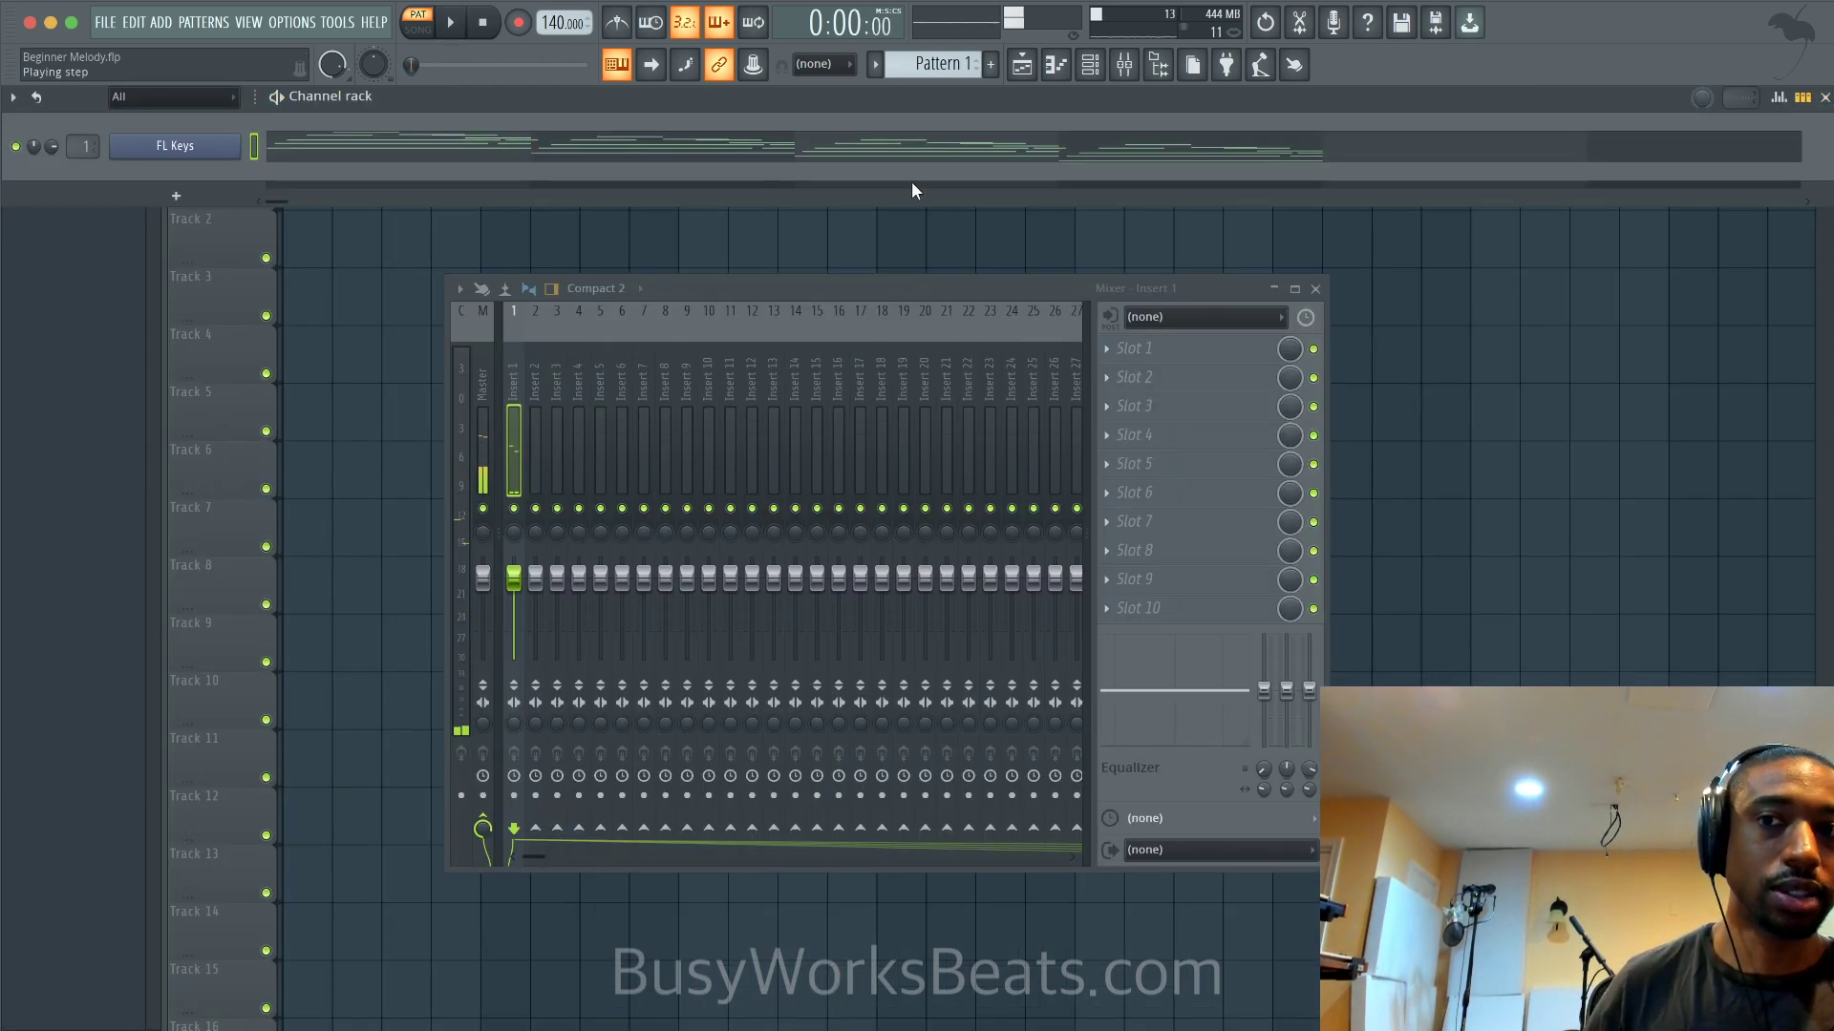
pyautogui.click(1122, 356)
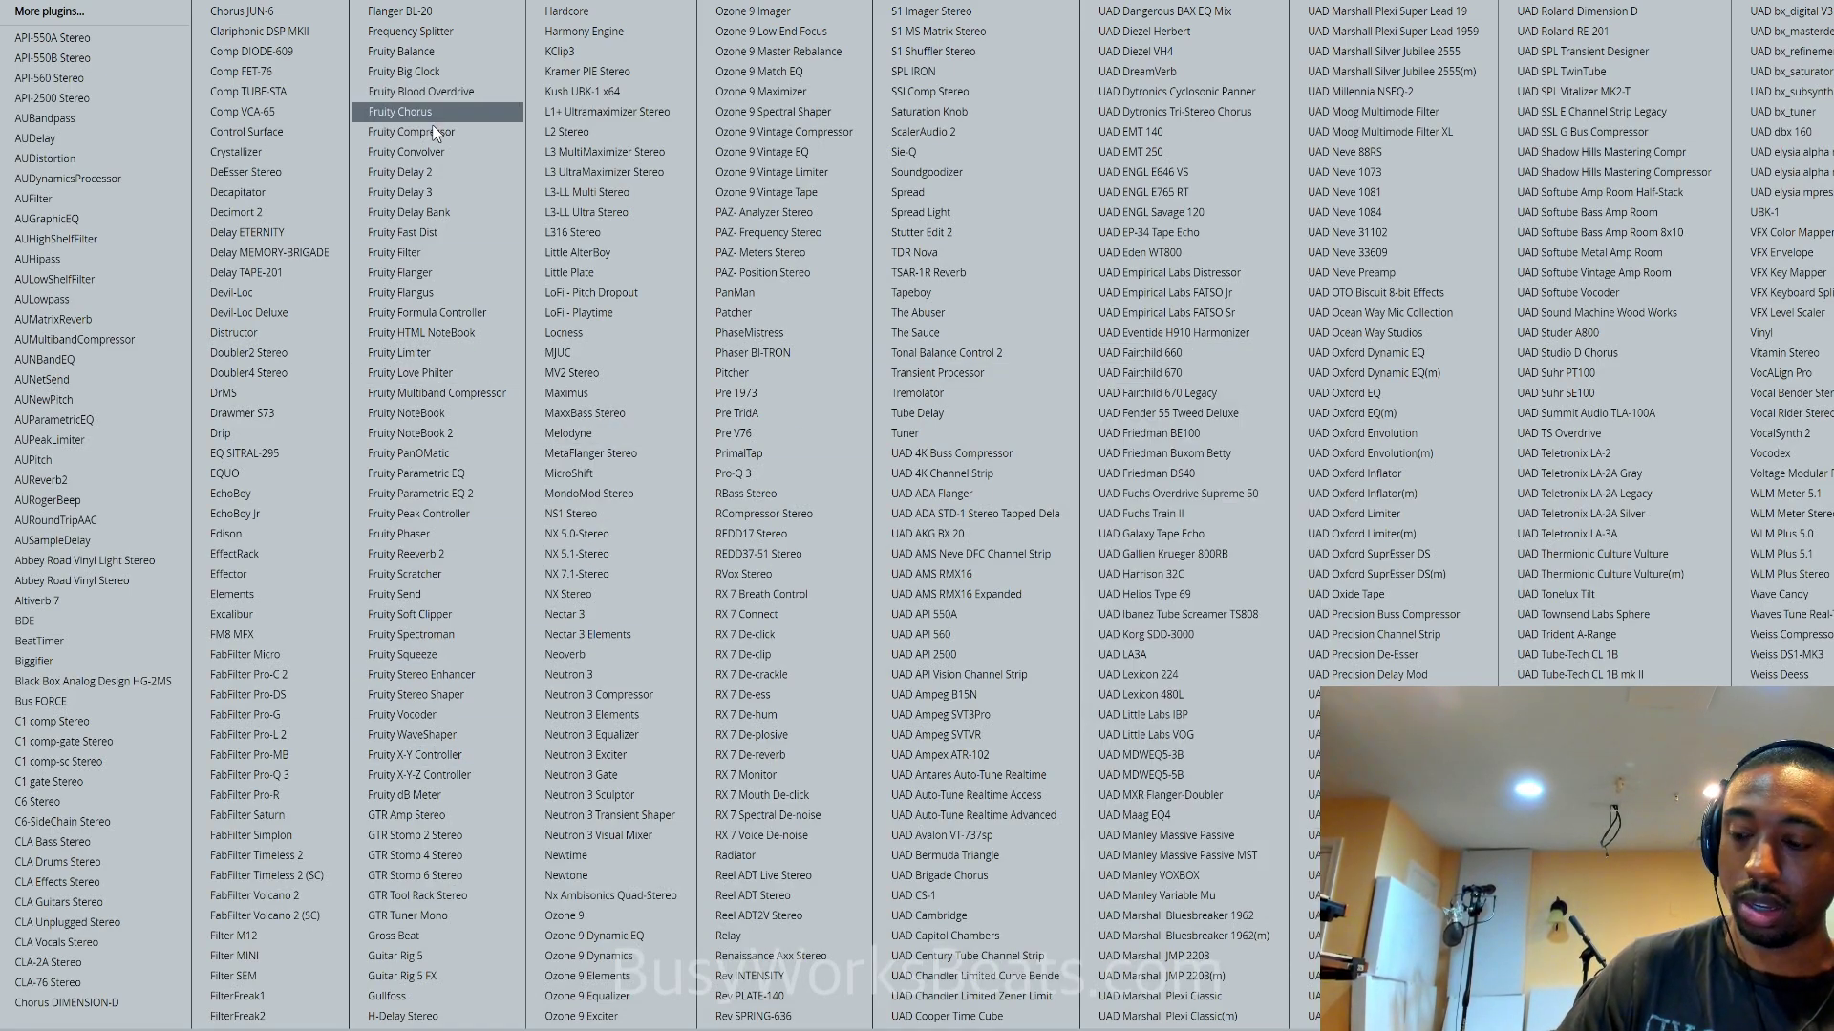
pyautogui.click(428, 193)
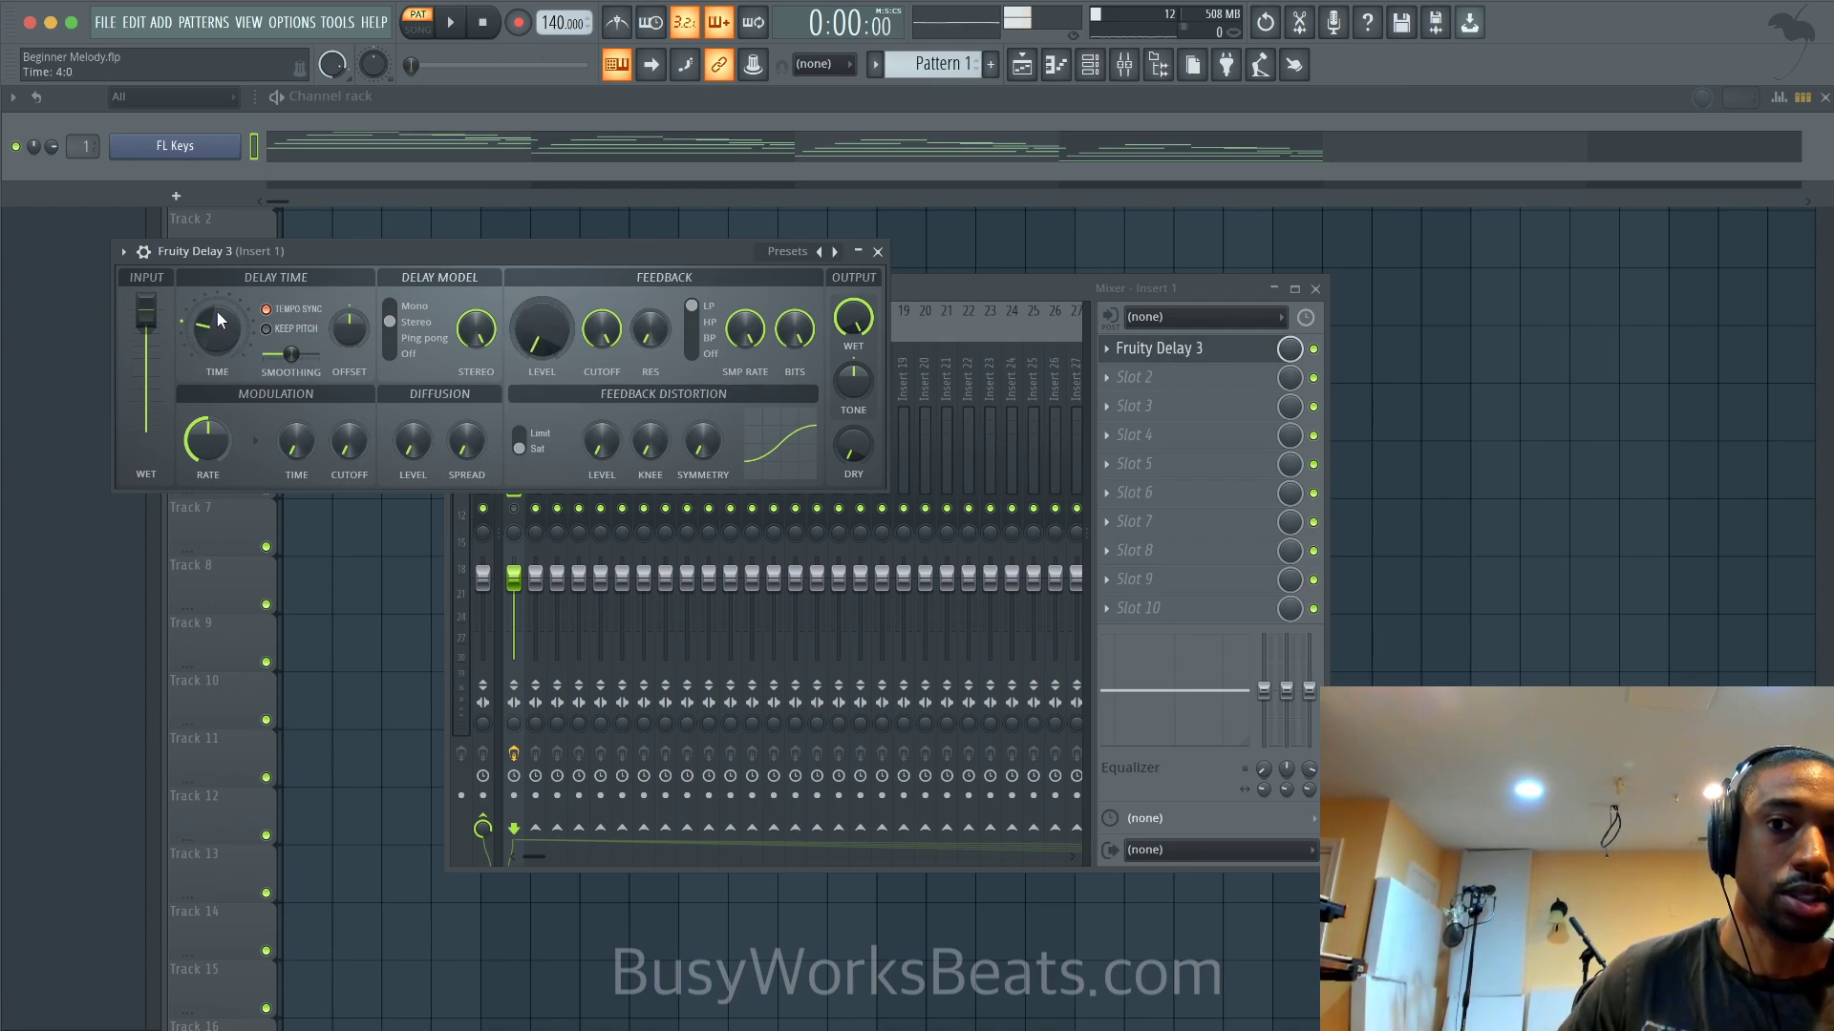
# Shorten Fruity Delay 3's delay time, add time modulation, and adjust the modulation amount while the melody plays
pyautogui.moveTo(296, 441); pyautogui.dragTo(296, 459)
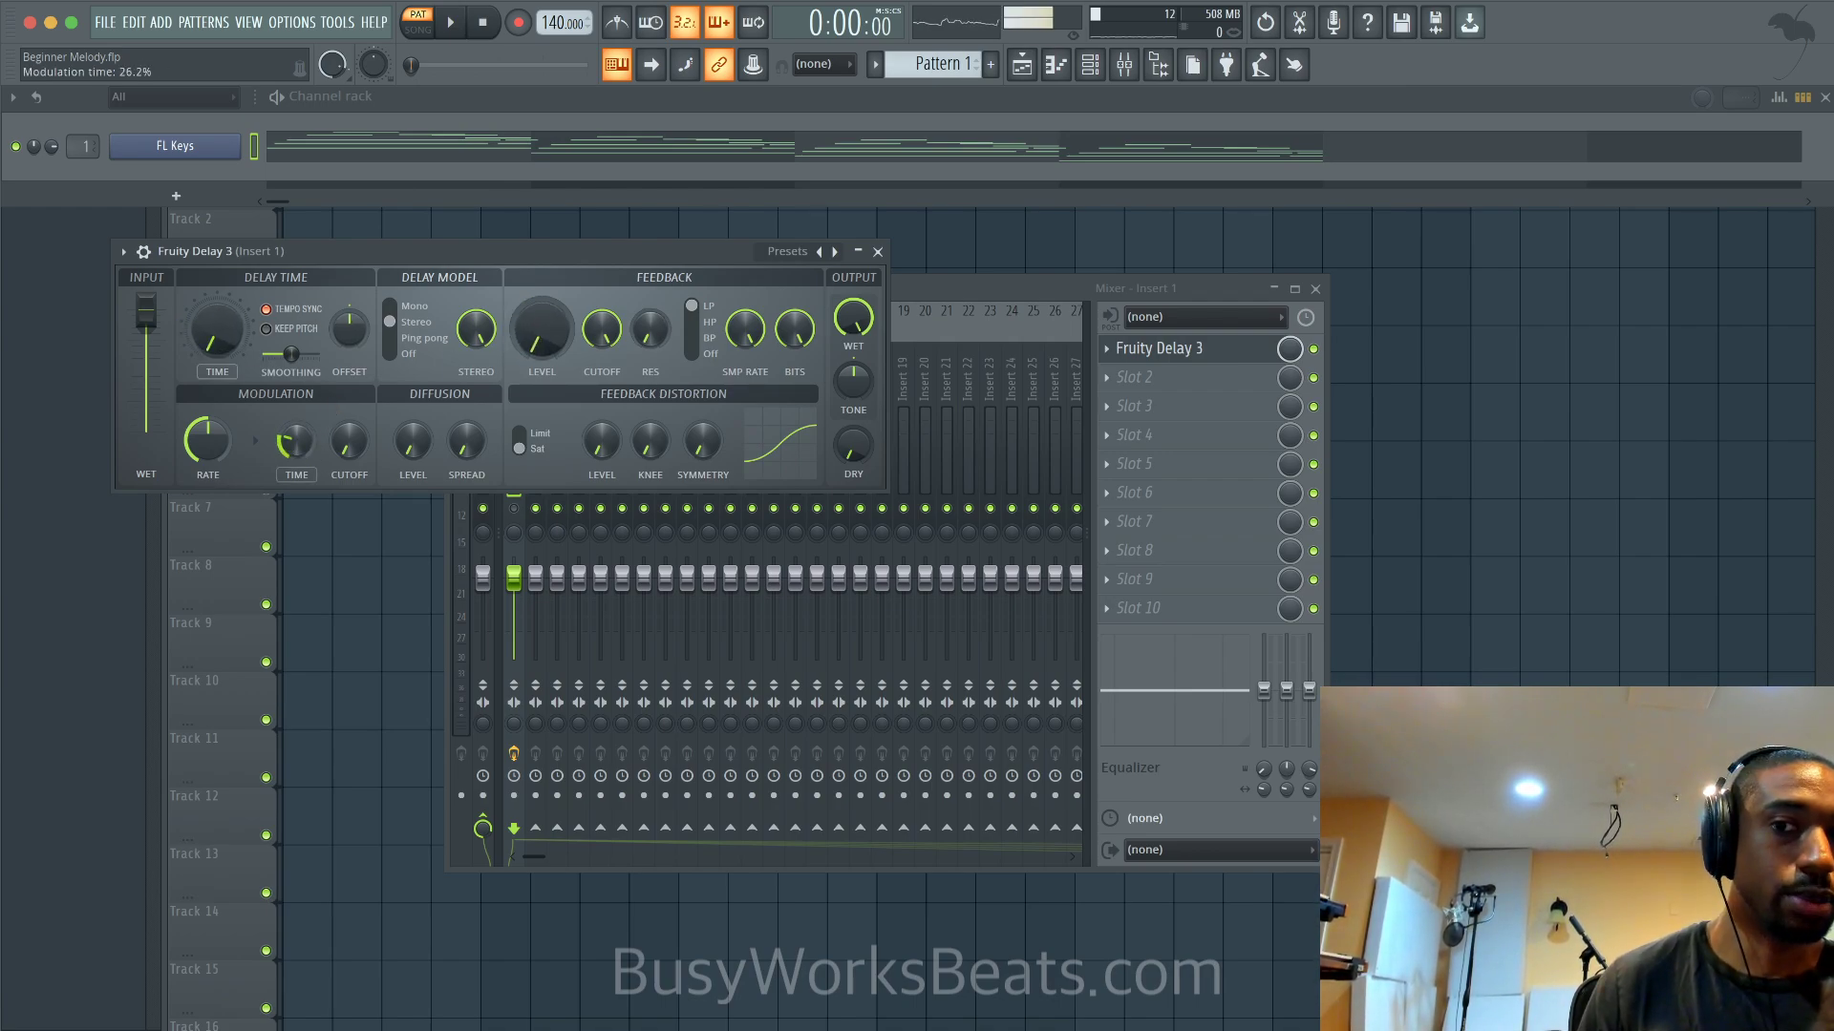
pyautogui.press('space')
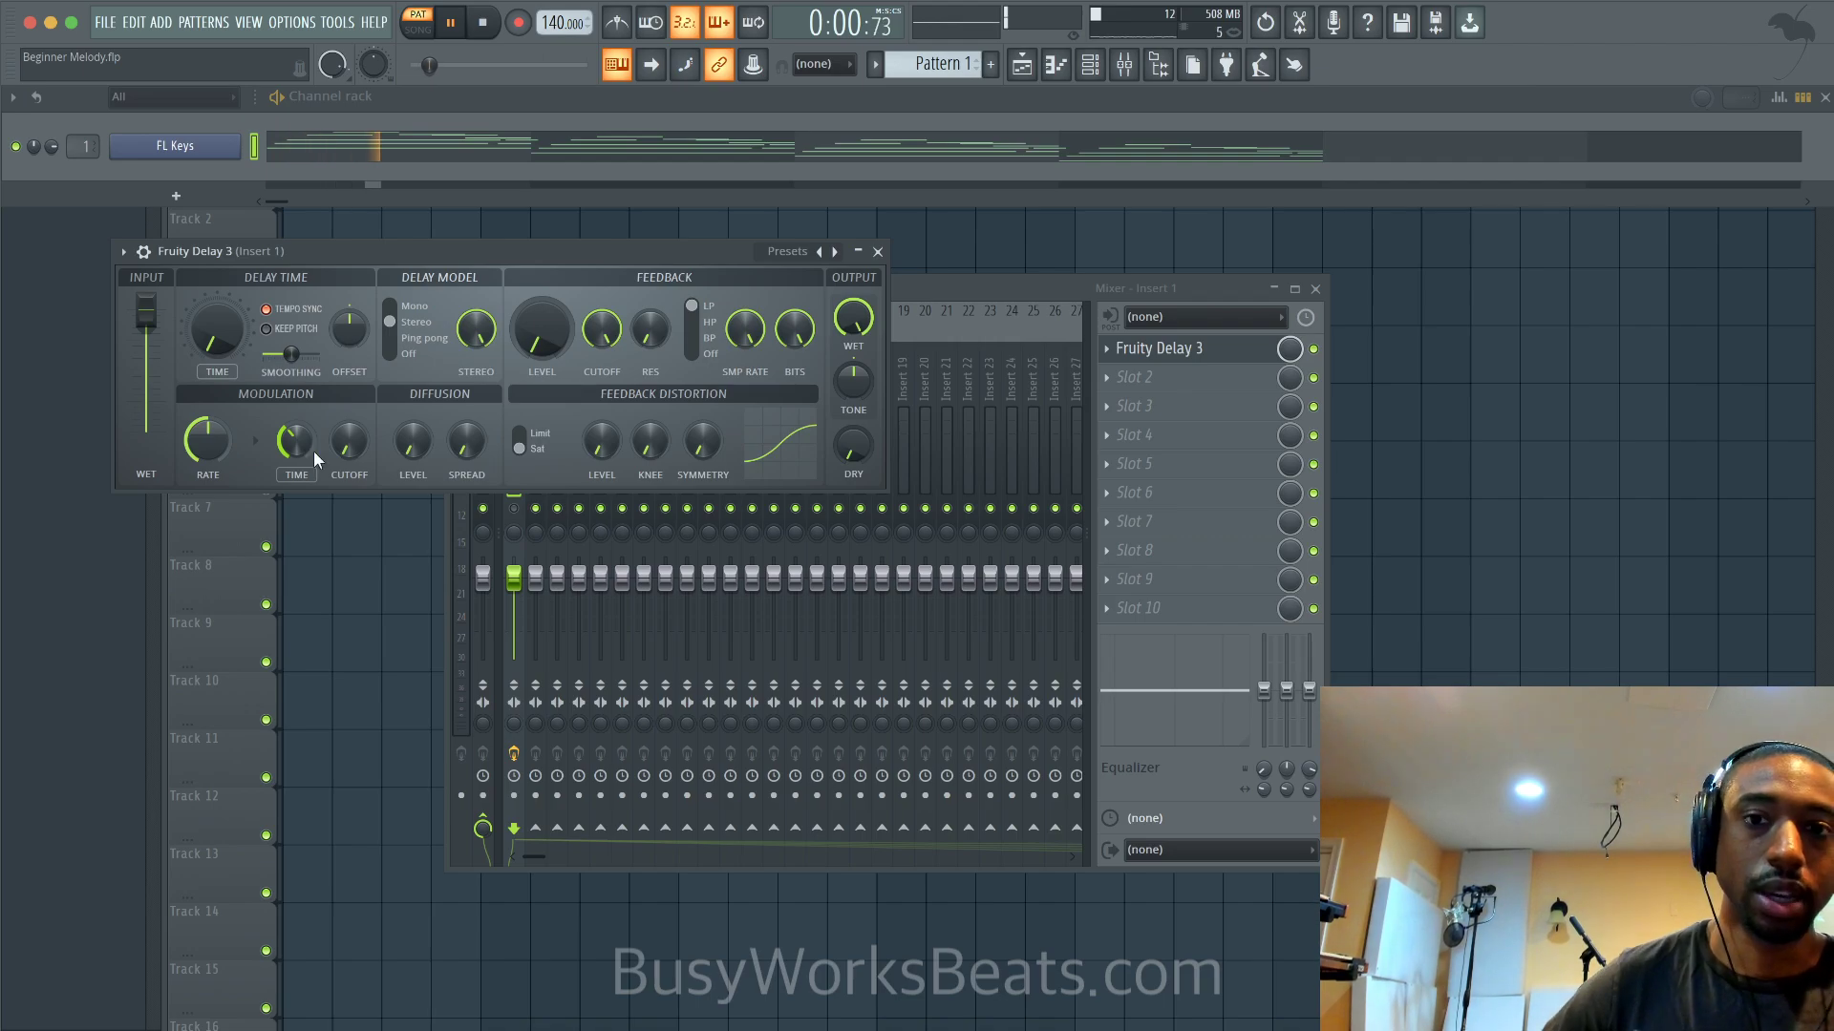
pyautogui.click(518, 522)
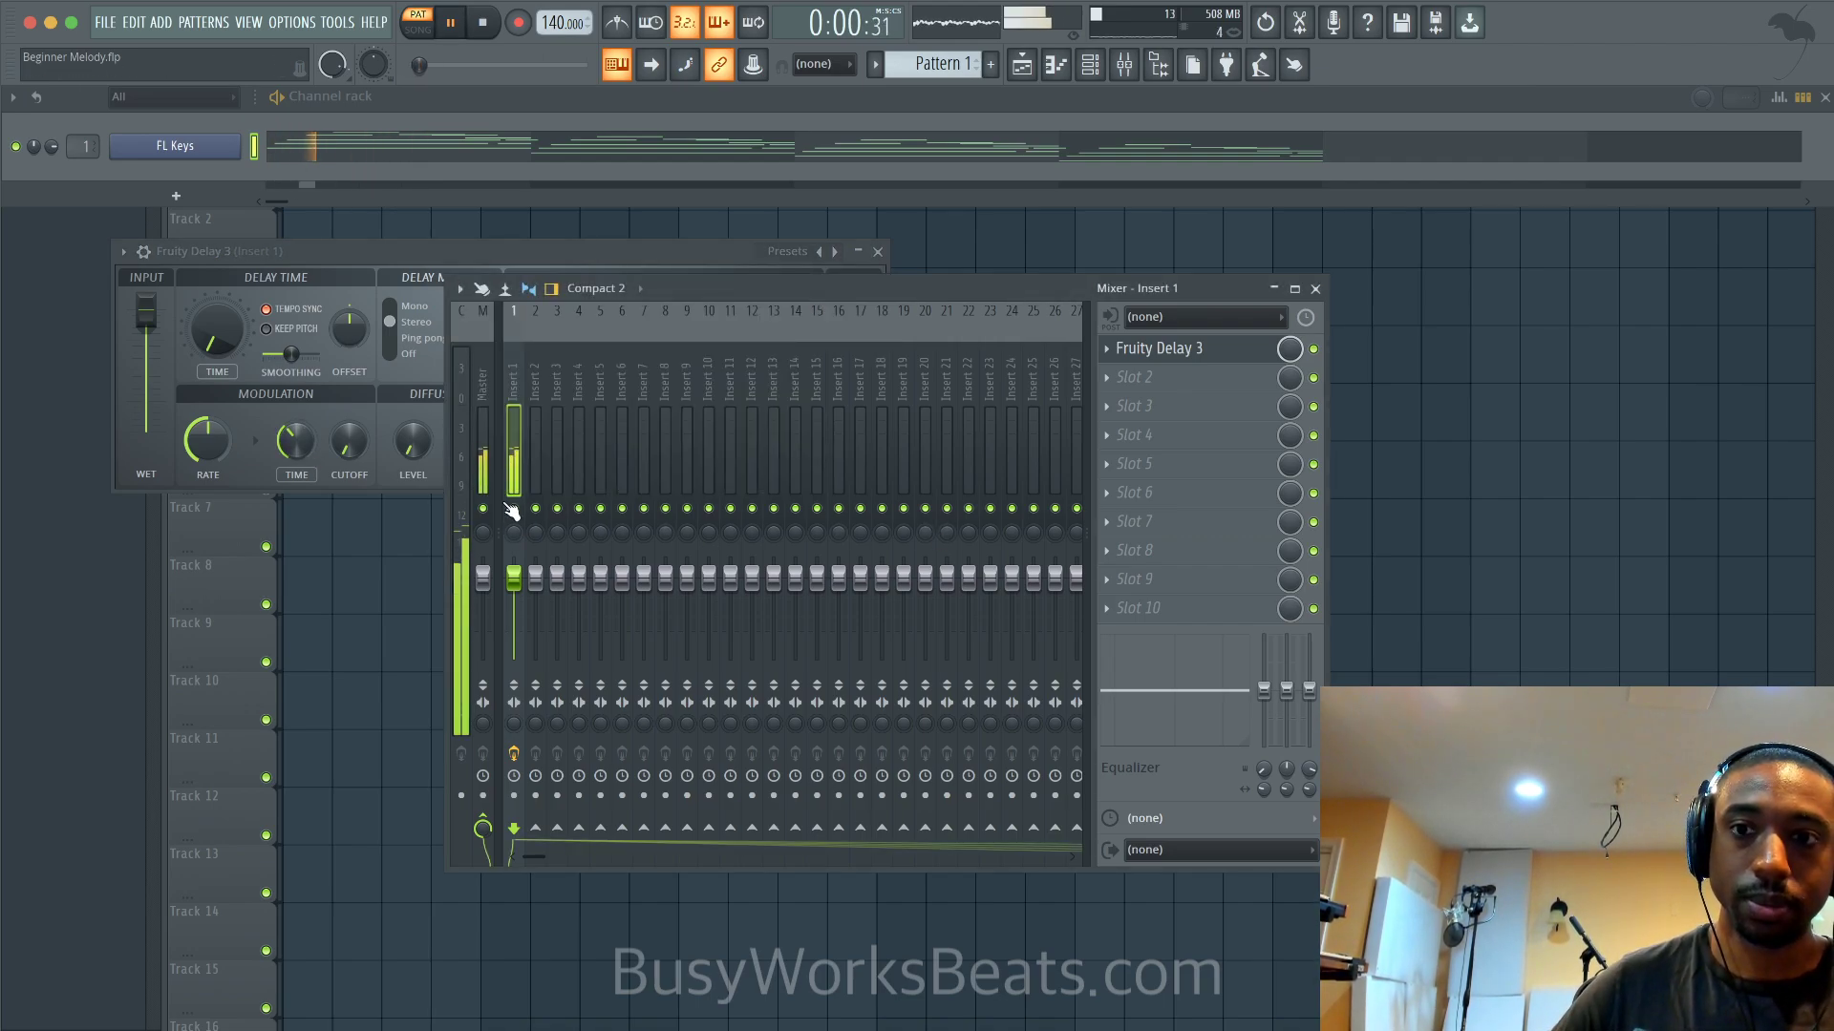
pyautogui.moveTo(300, 441); pyautogui.dragTo(301, 435)
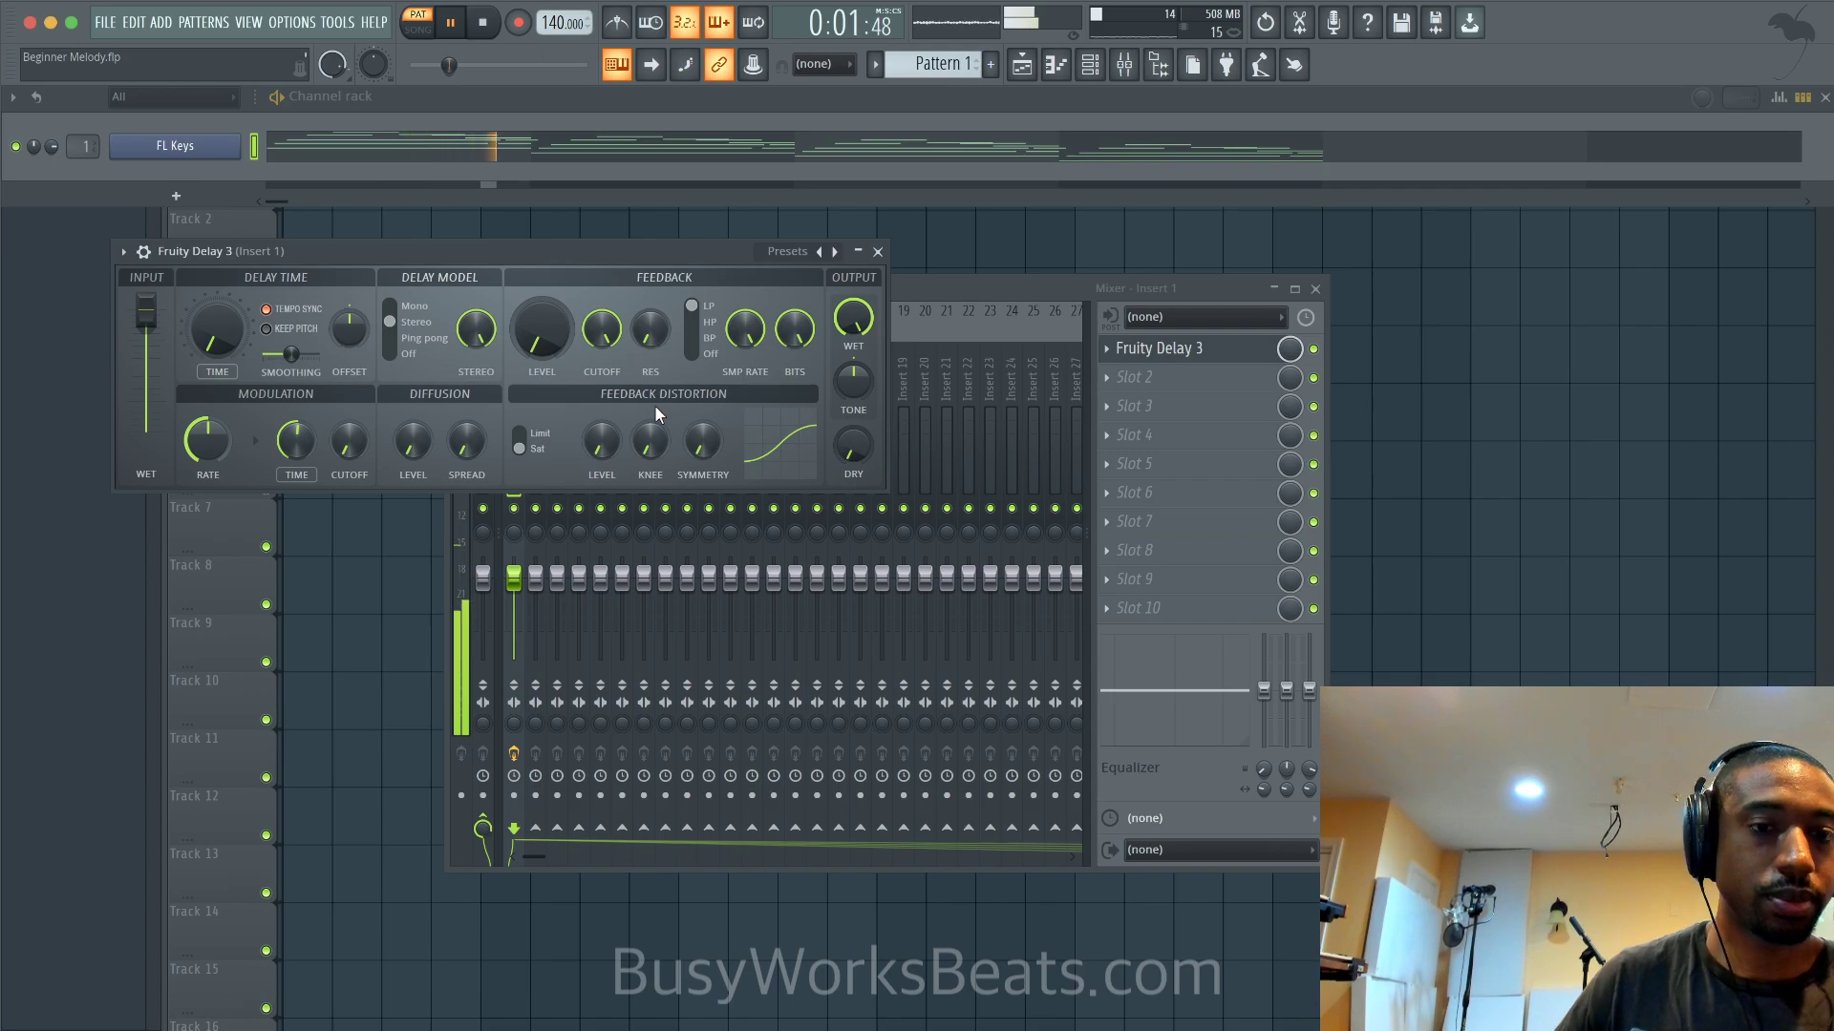
pyautogui.press('space')
# Load Gross Beat into the second effect slot of Insert 1 and apply its Momentary preset
pyautogui.click(1122, 382)
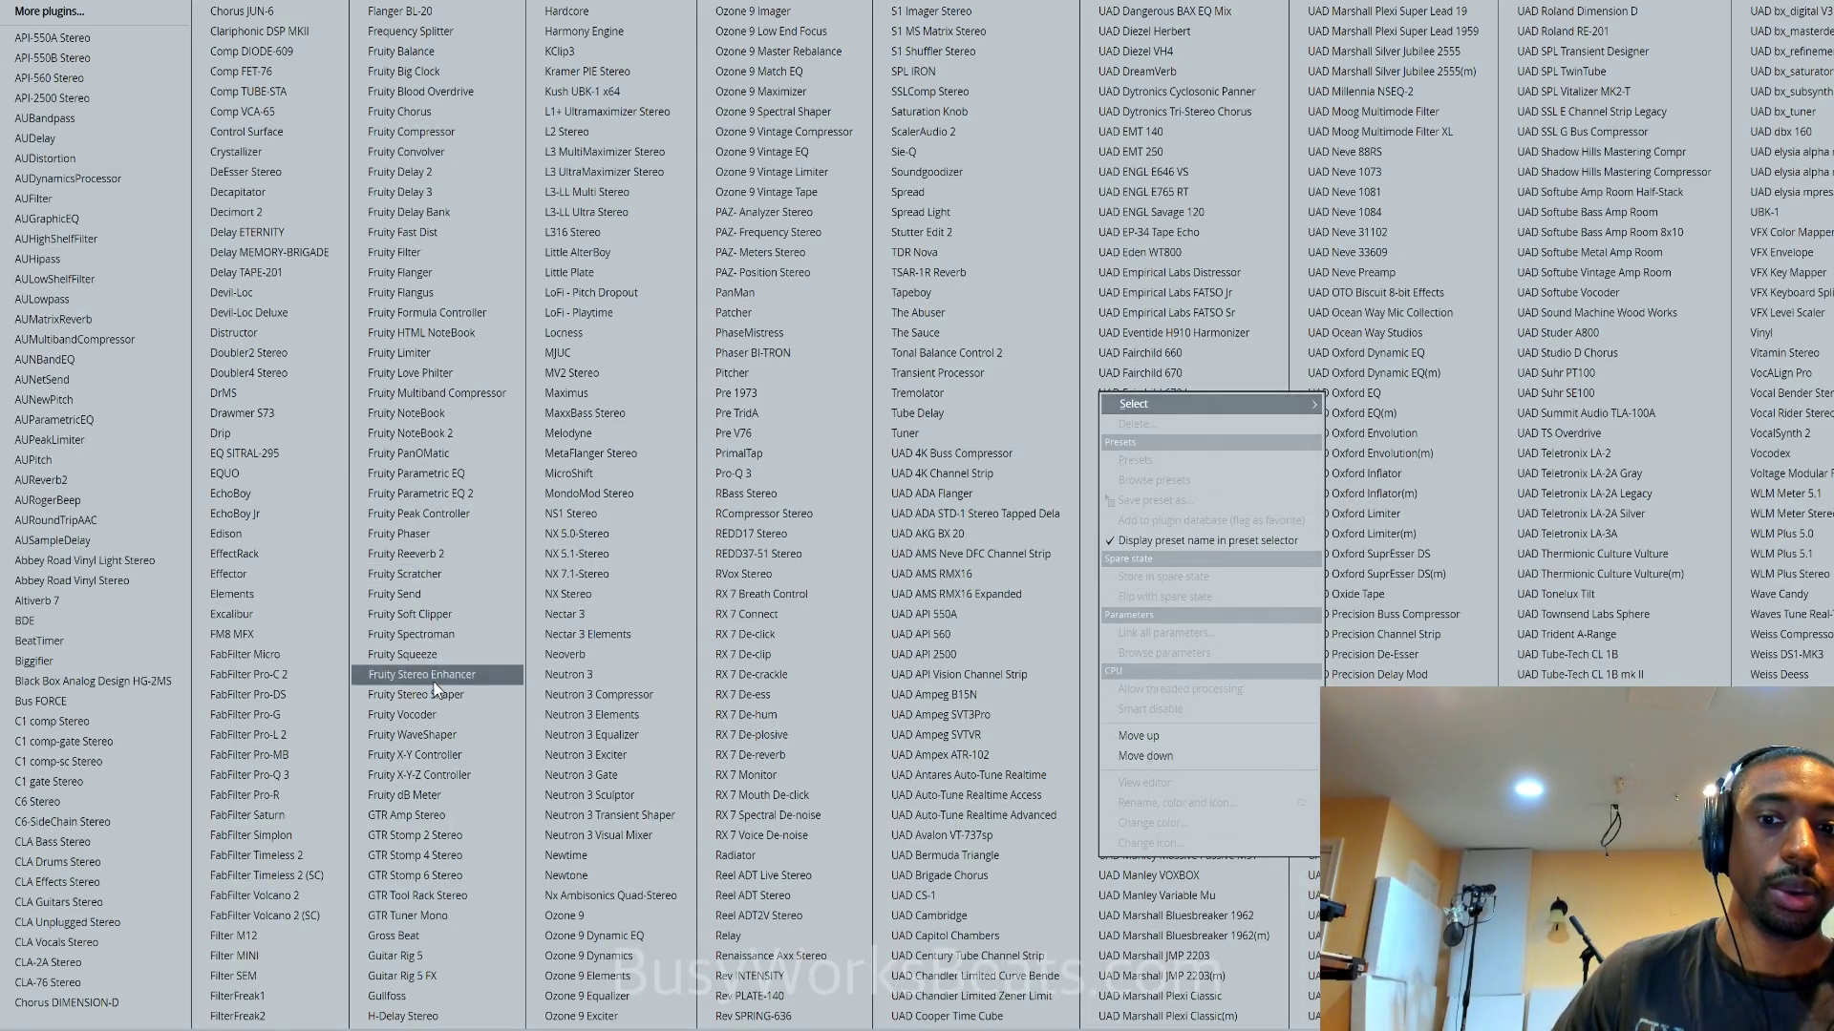
pyautogui.click(456, 936)
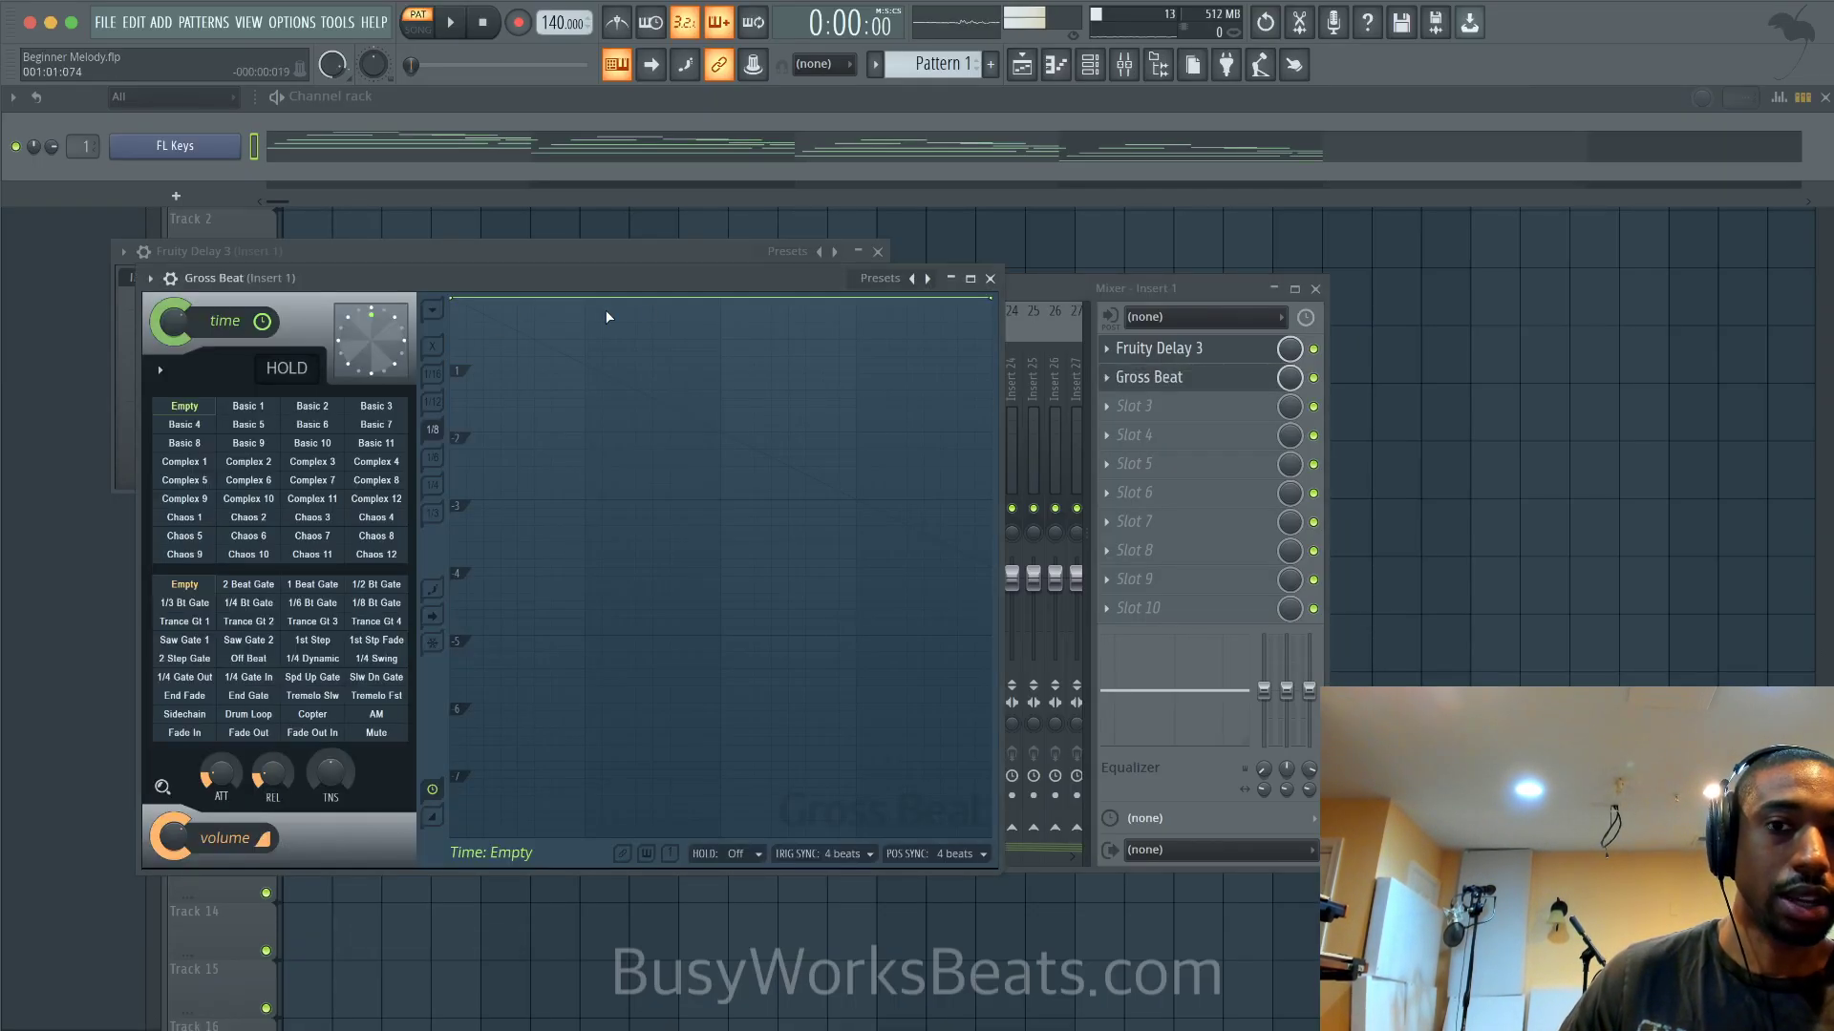
pyautogui.click(878, 279)
pyautogui.click(922, 337)
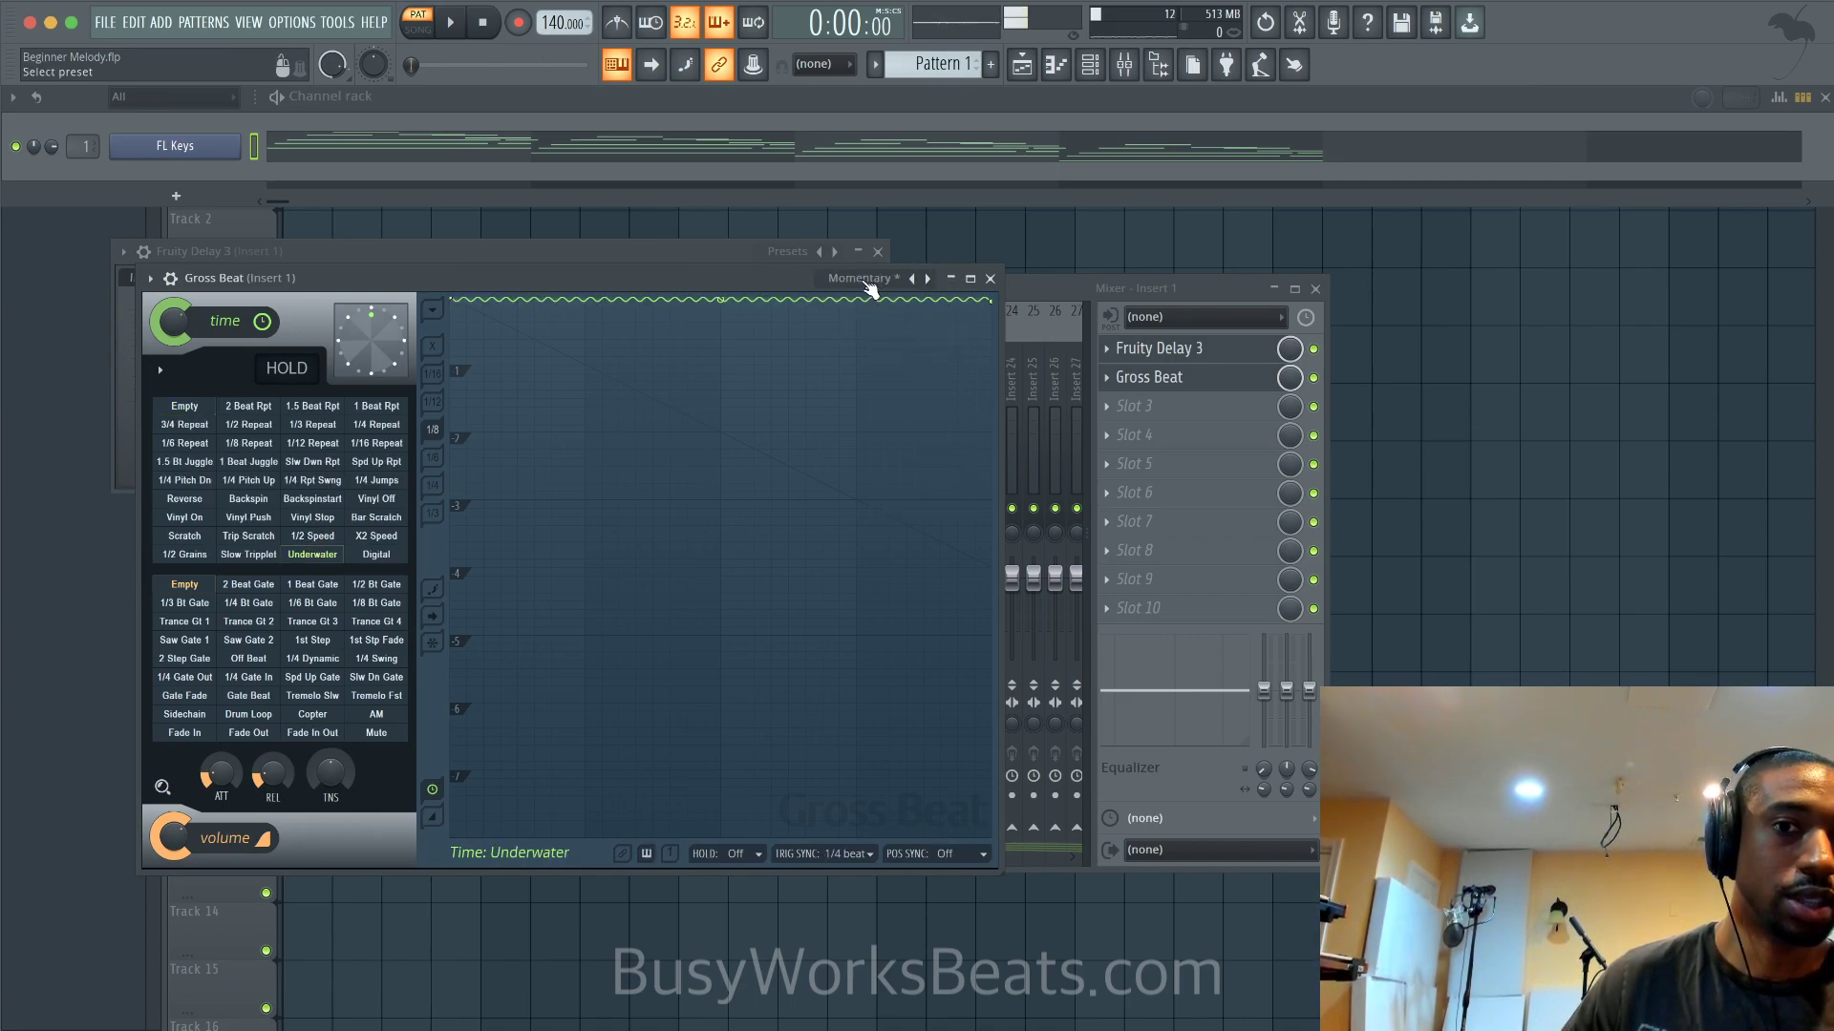
# Reload Gross Beat's Momentary preset, select the 1/2 Speed time effect, and play the melody through it
pyautogui.click(870, 281)
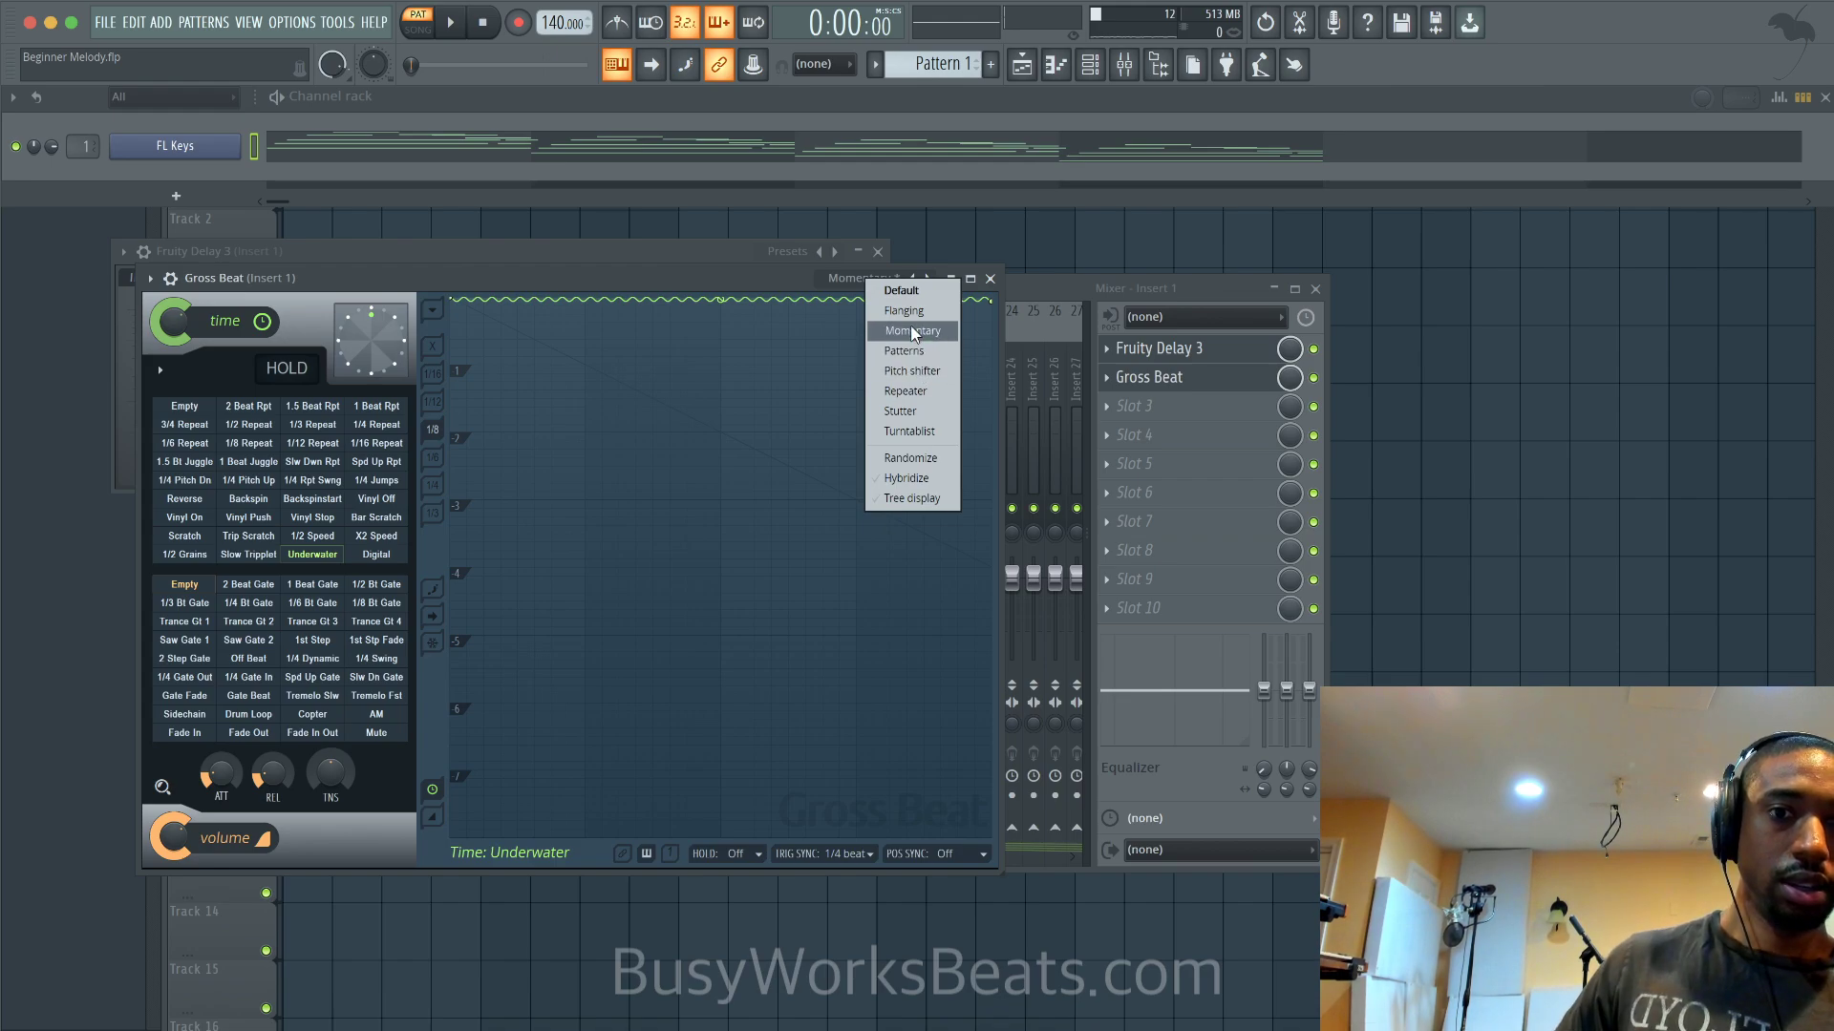
pyautogui.click(914, 333)
pyautogui.click(325, 536)
pyautogui.press('space')
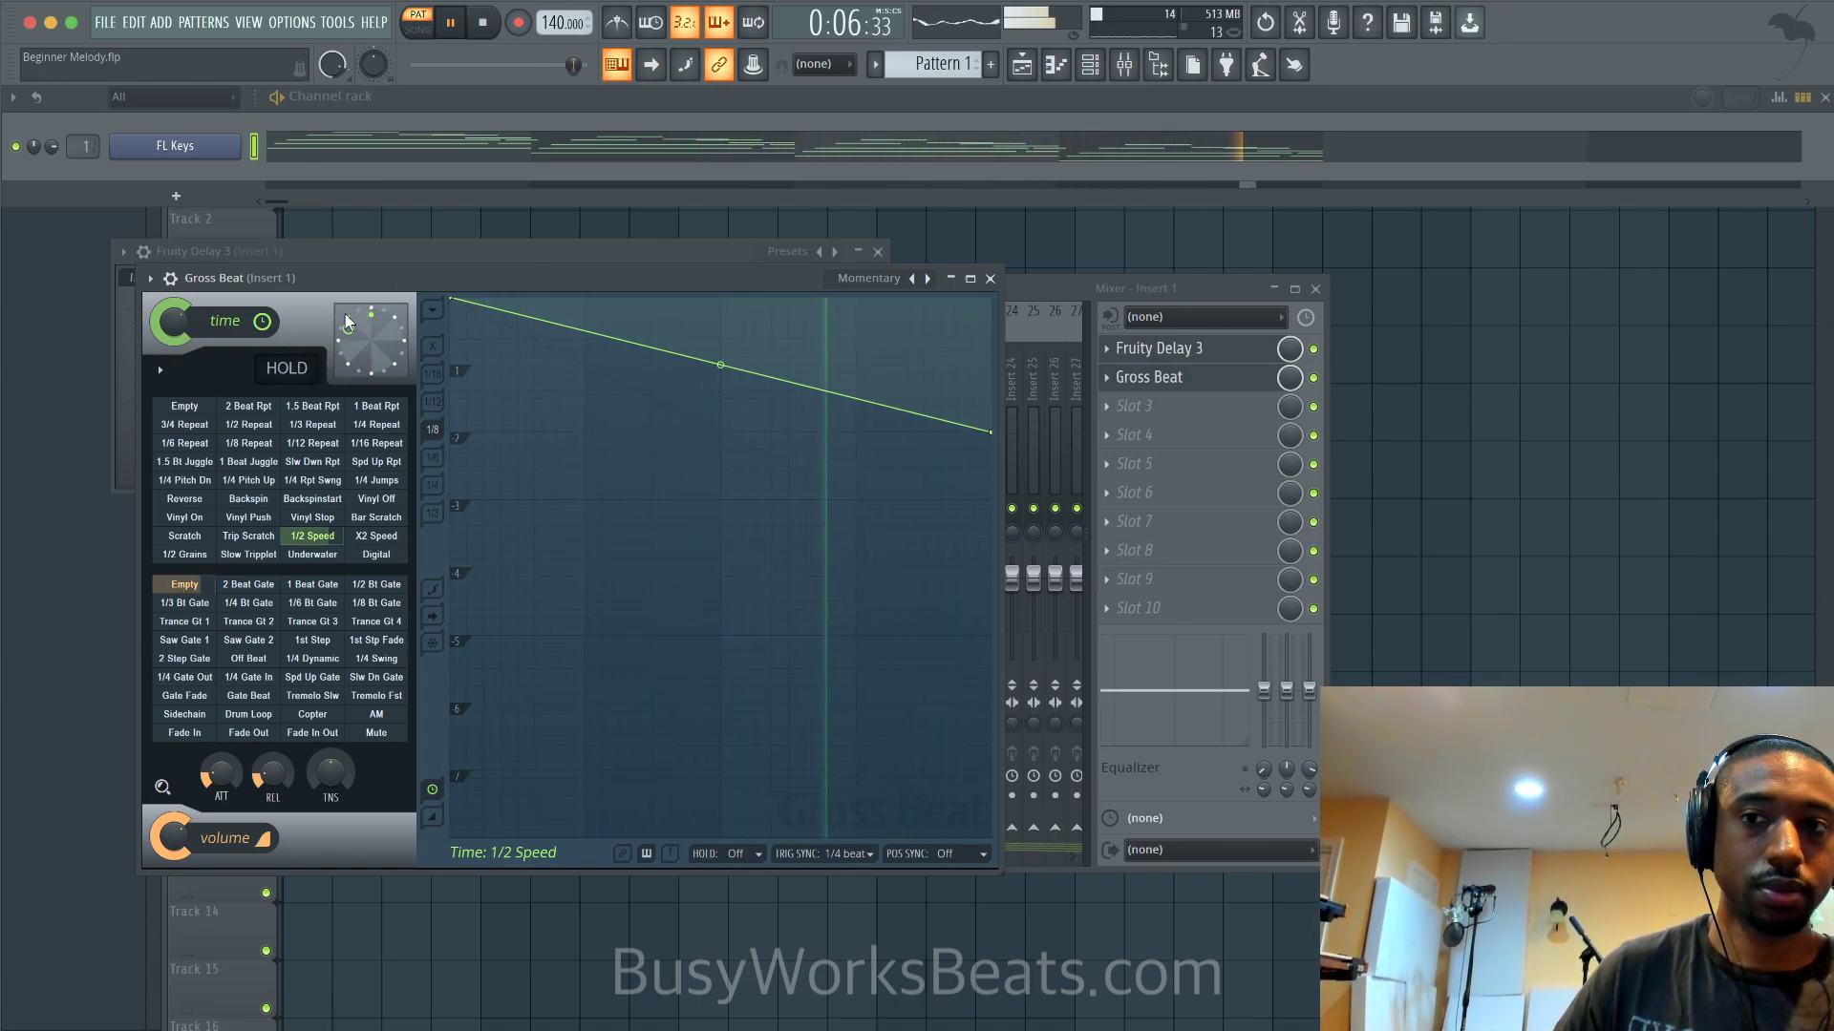
# Reopen the FL Keys notes in the piano roll, transpose the whole melody up one octave, and play it
pyautogui.click(607, 164)
pyautogui.press('space')
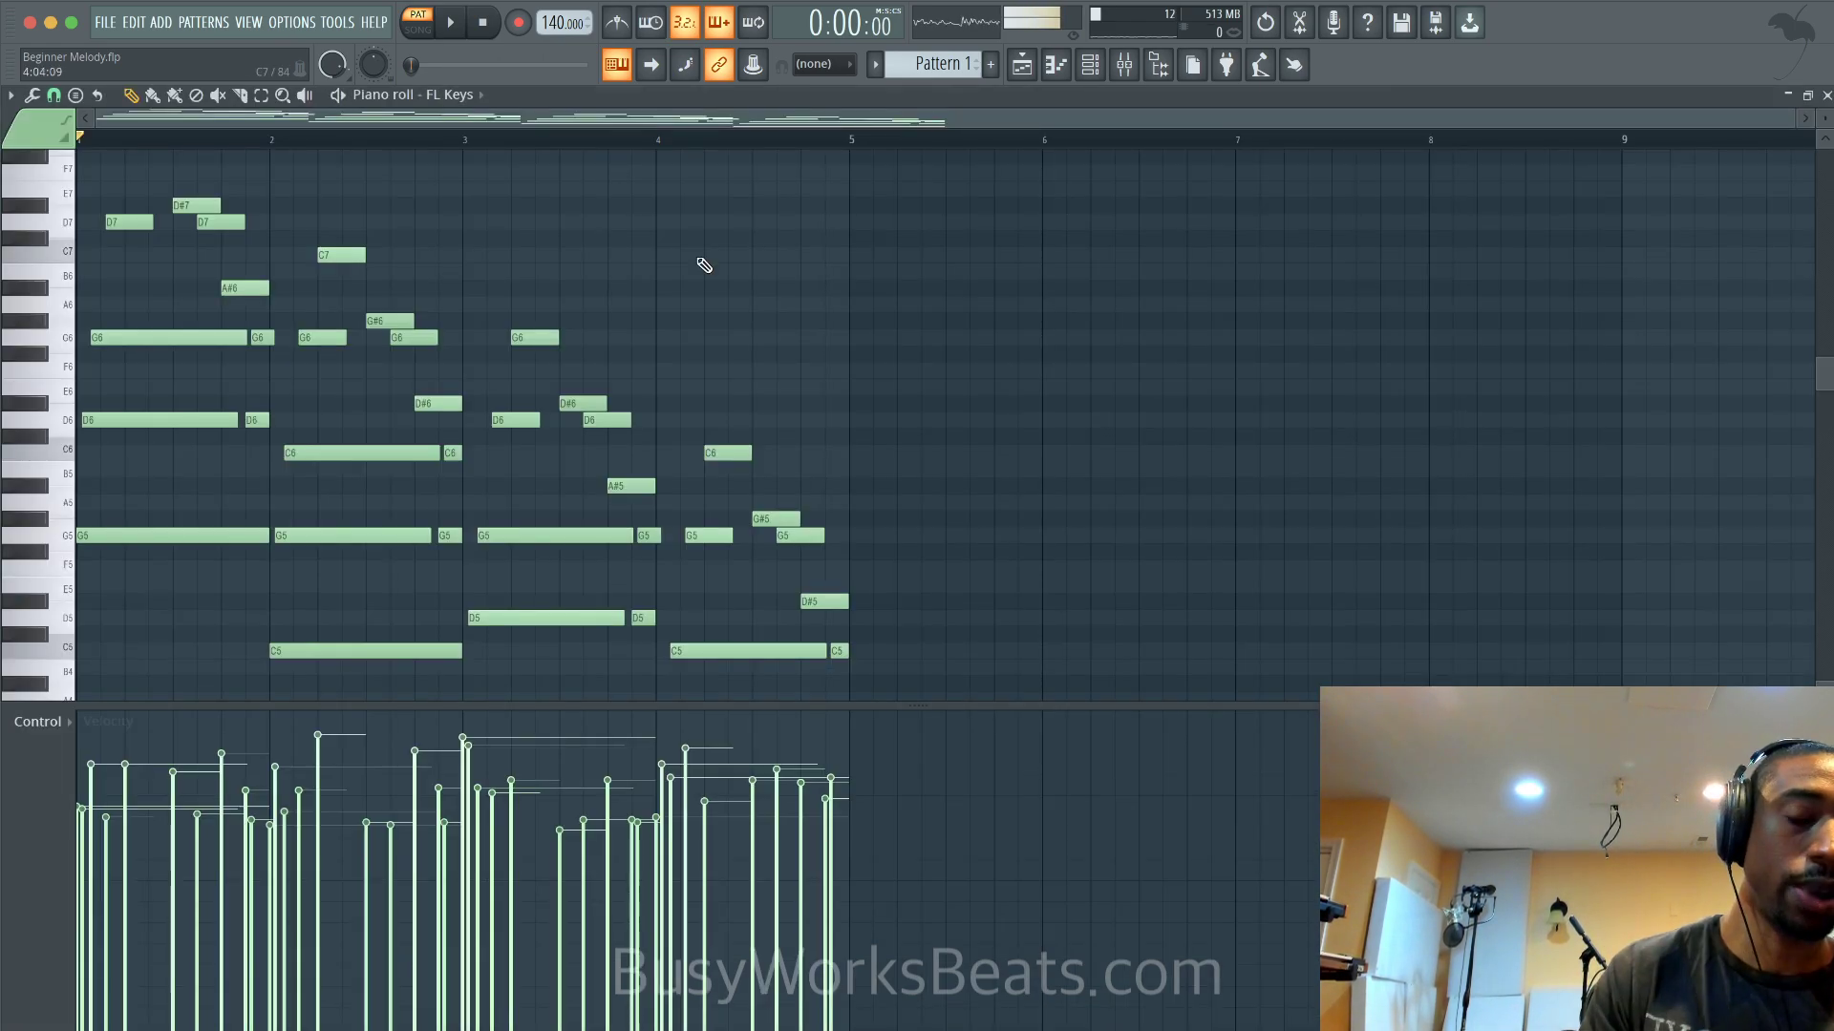
pyautogui.hotkey('shift', 'Up')
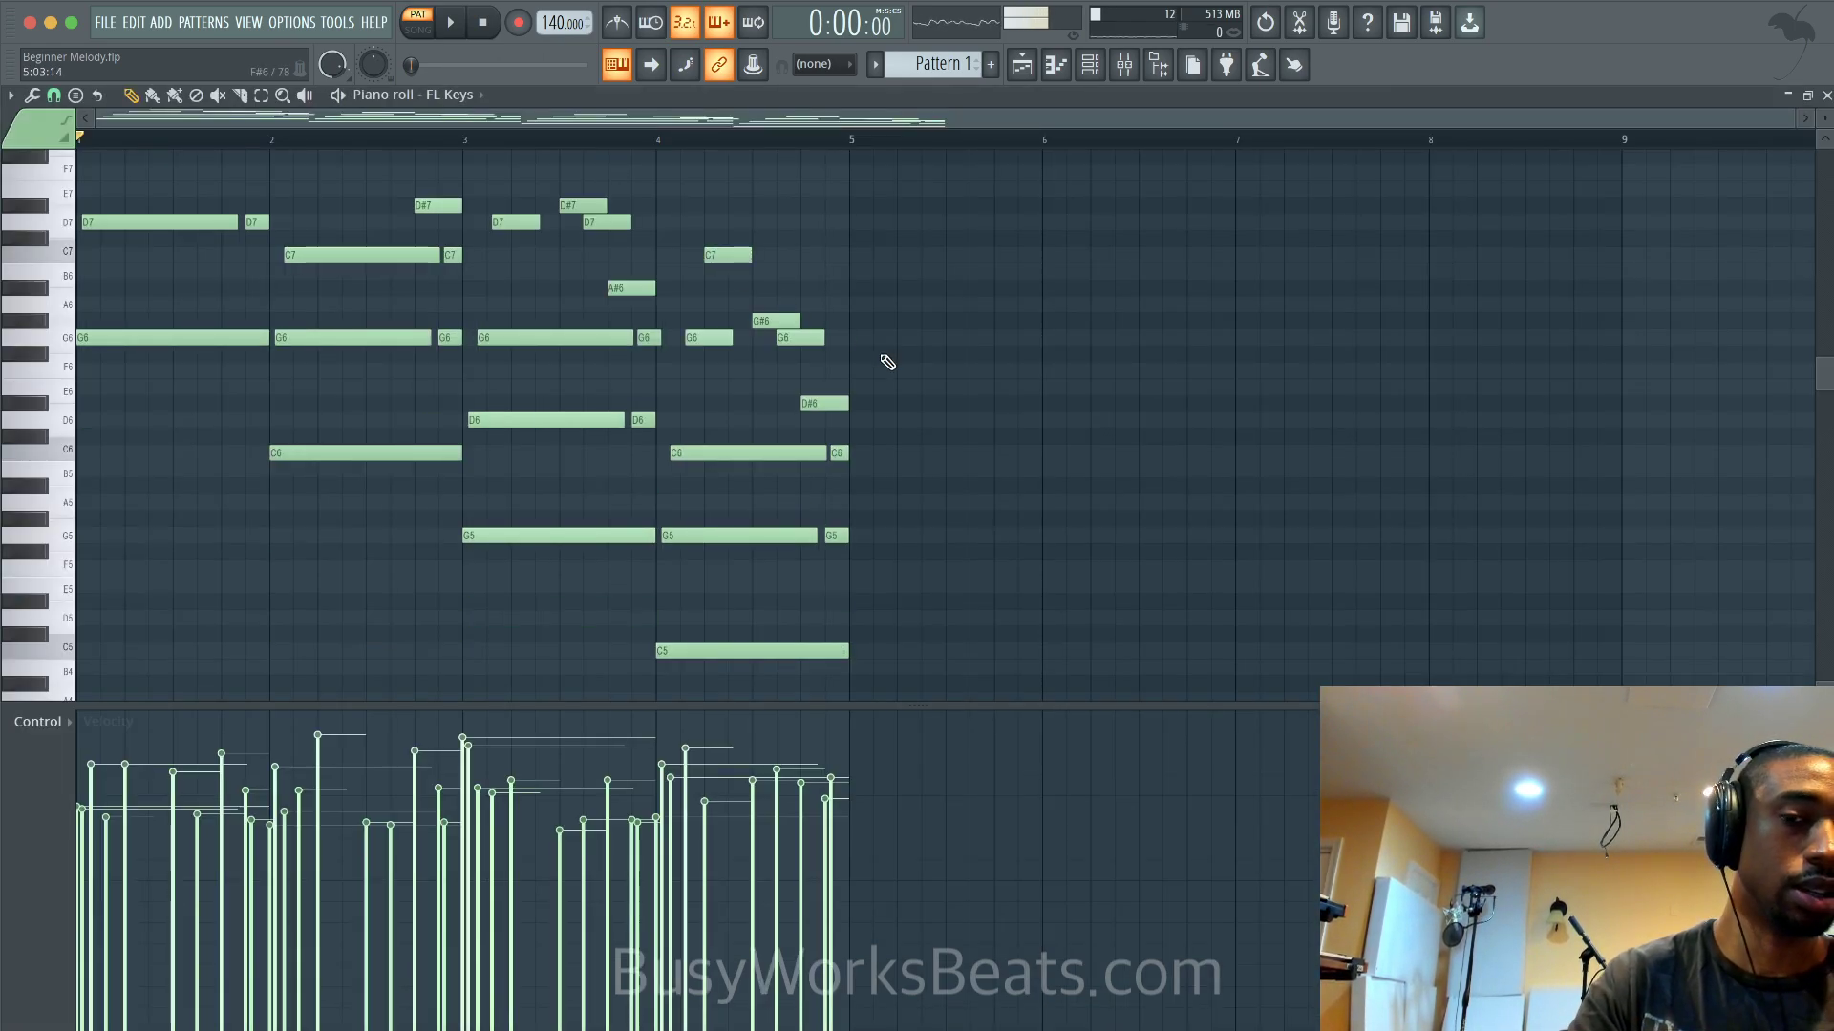
pyautogui.press('space')
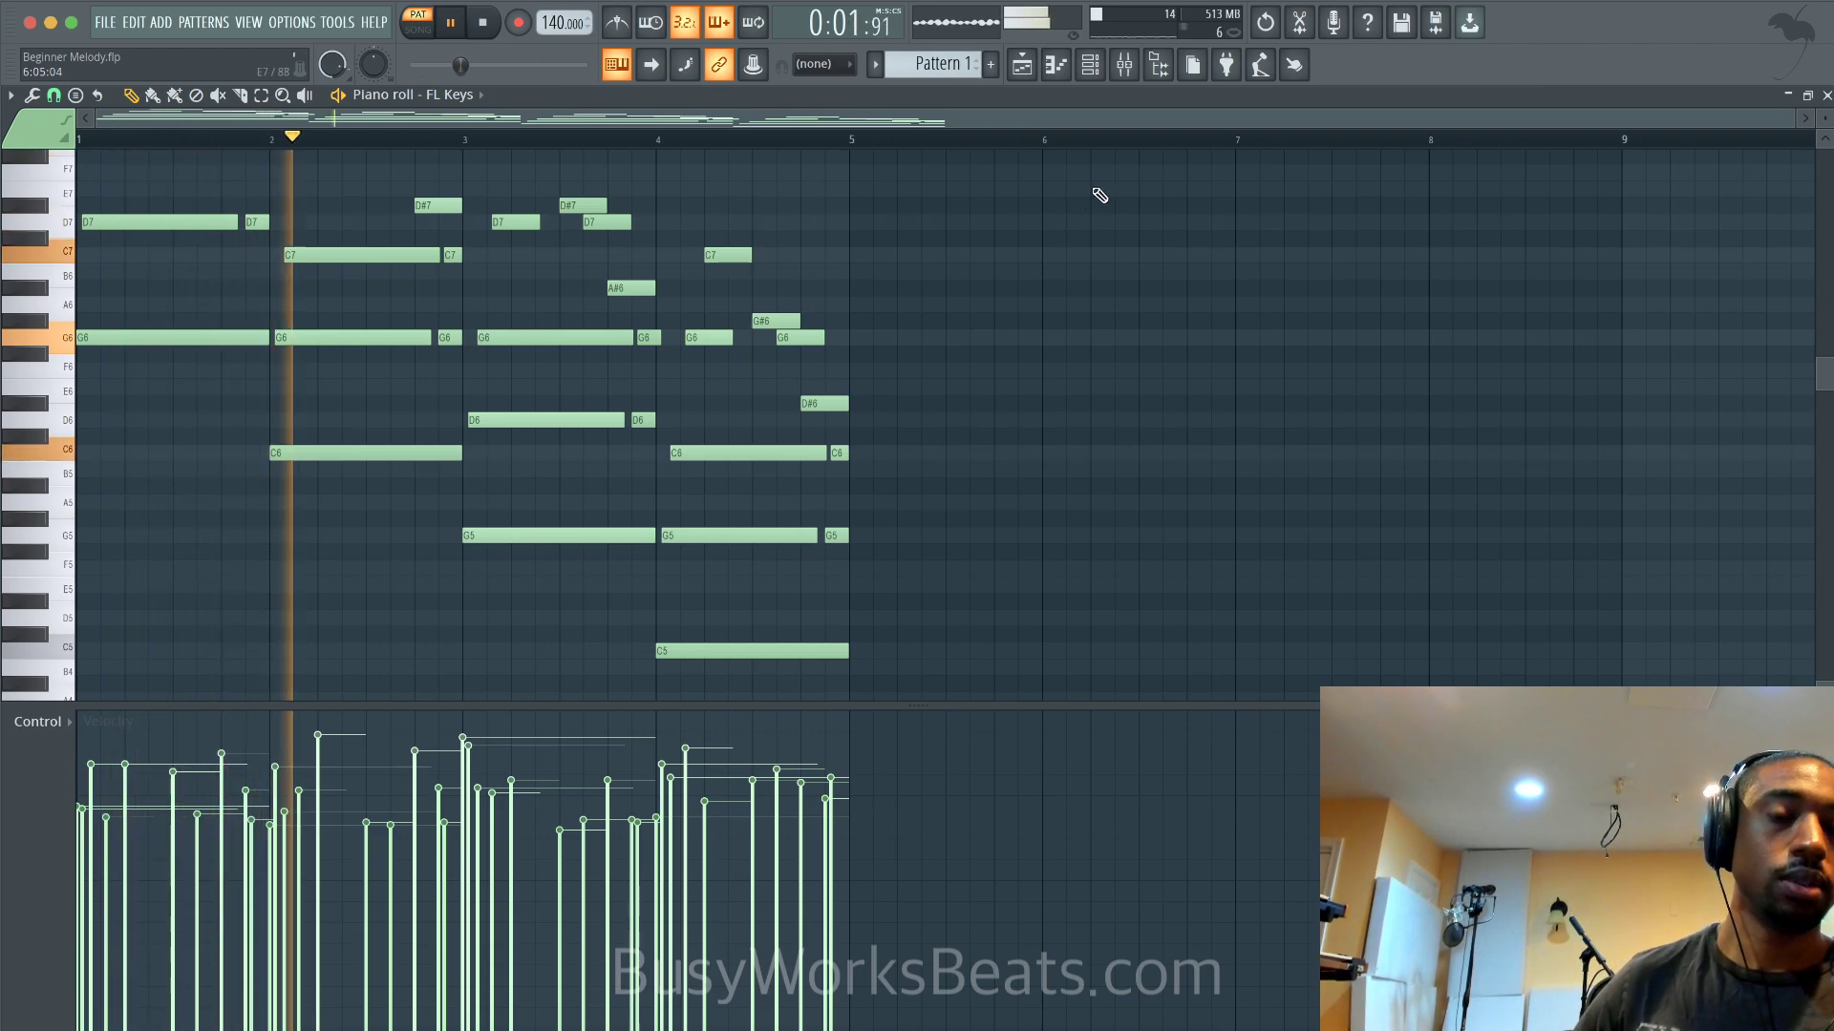
# Reopen Gross Beat from Insert 1, compare the melody with its time mix turned down, and restore the full mix
pyautogui.click(1124, 69)
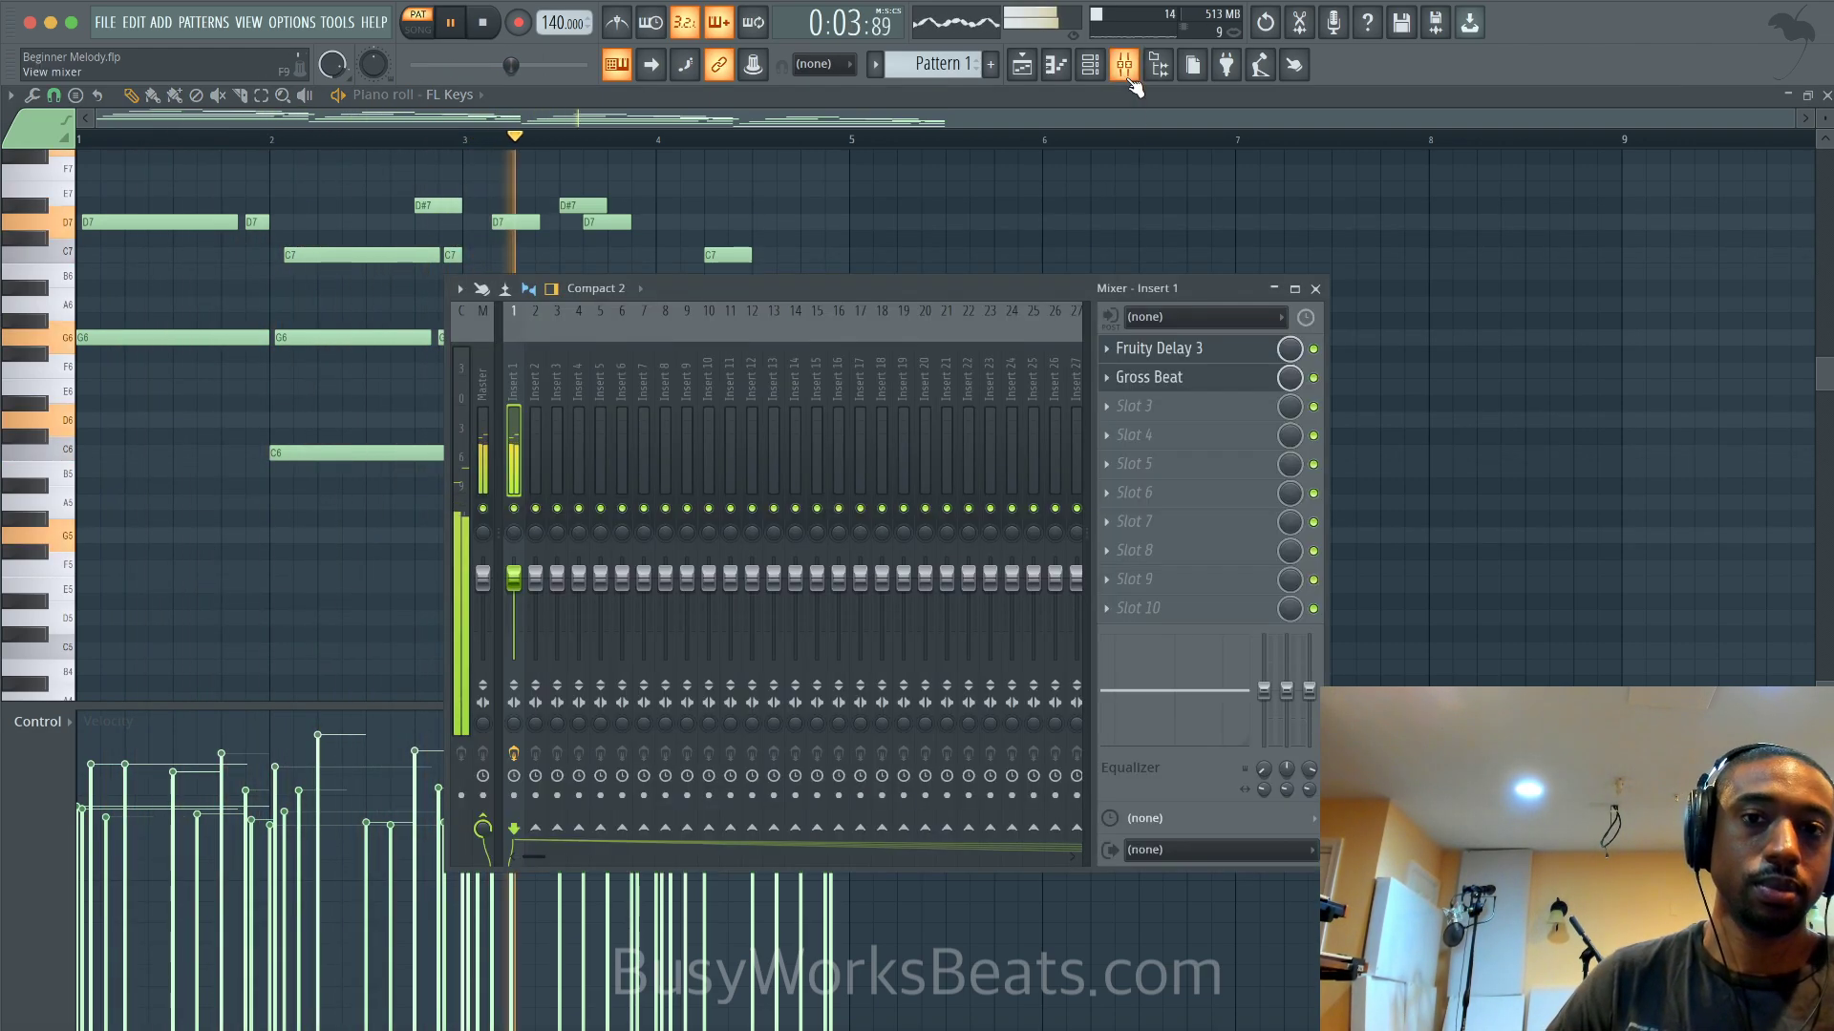
pyautogui.click(1189, 377)
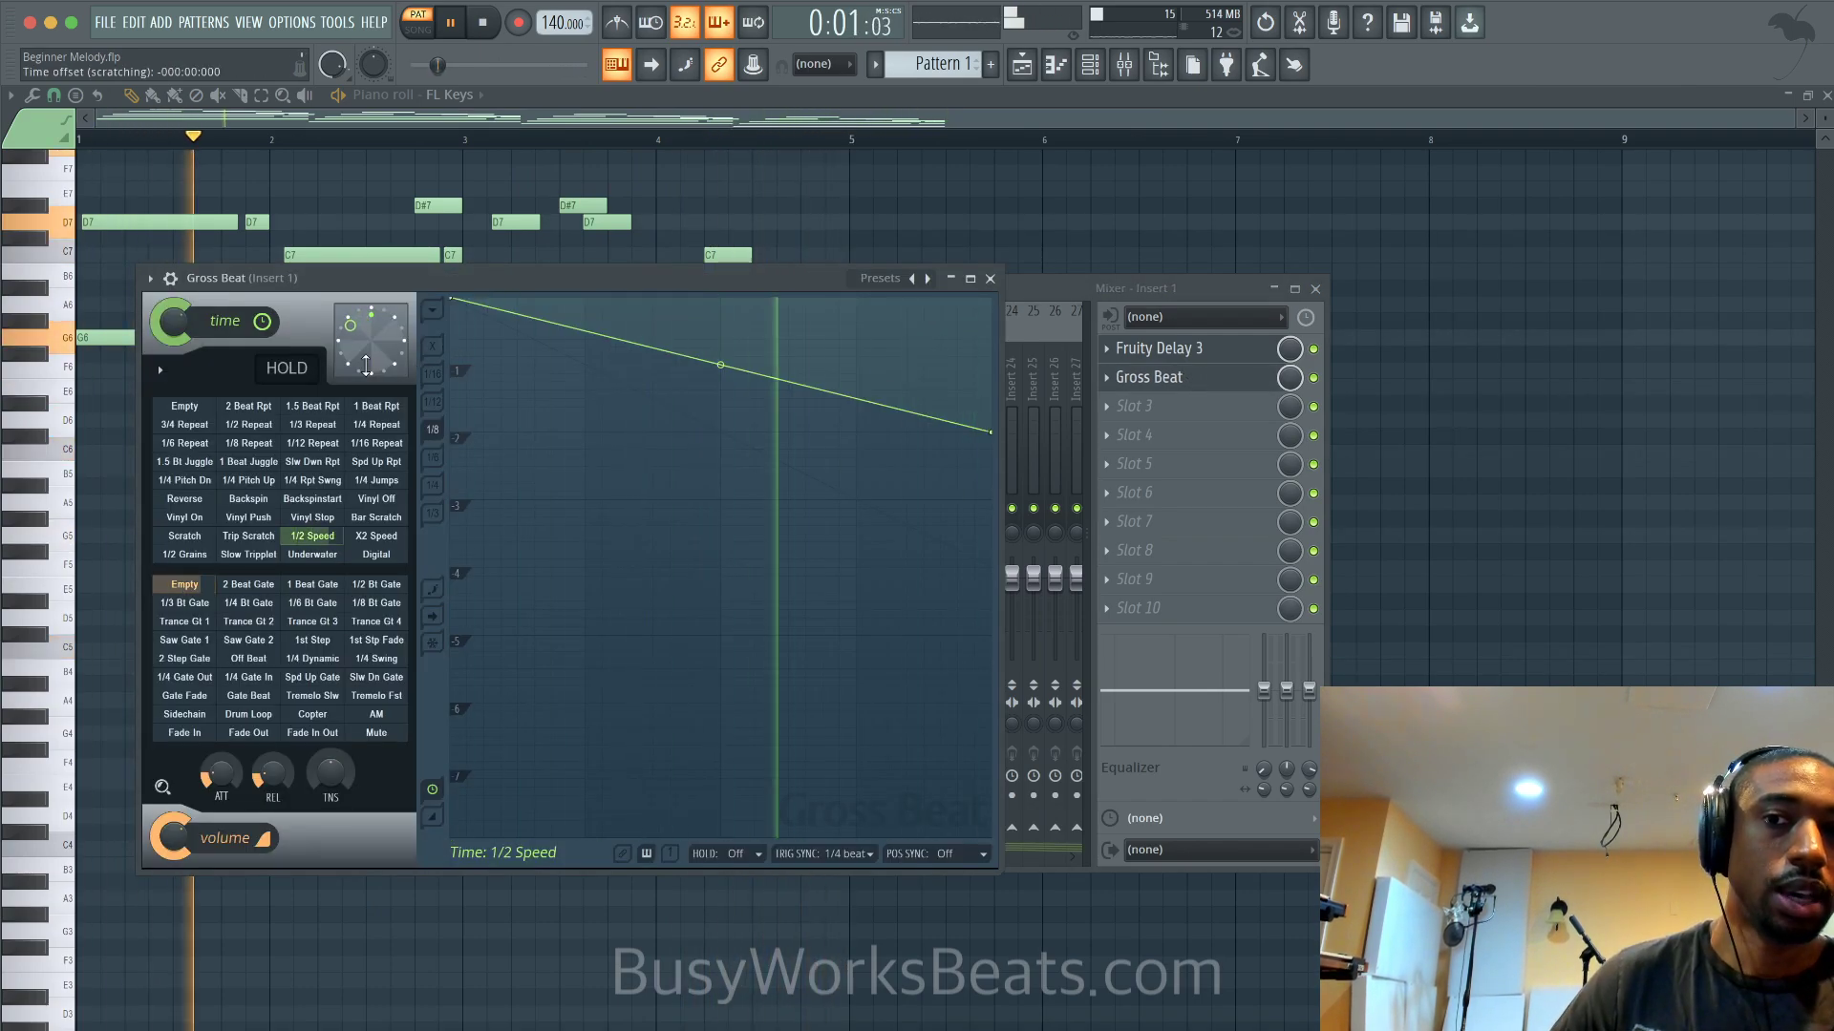
pyautogui.press('space')
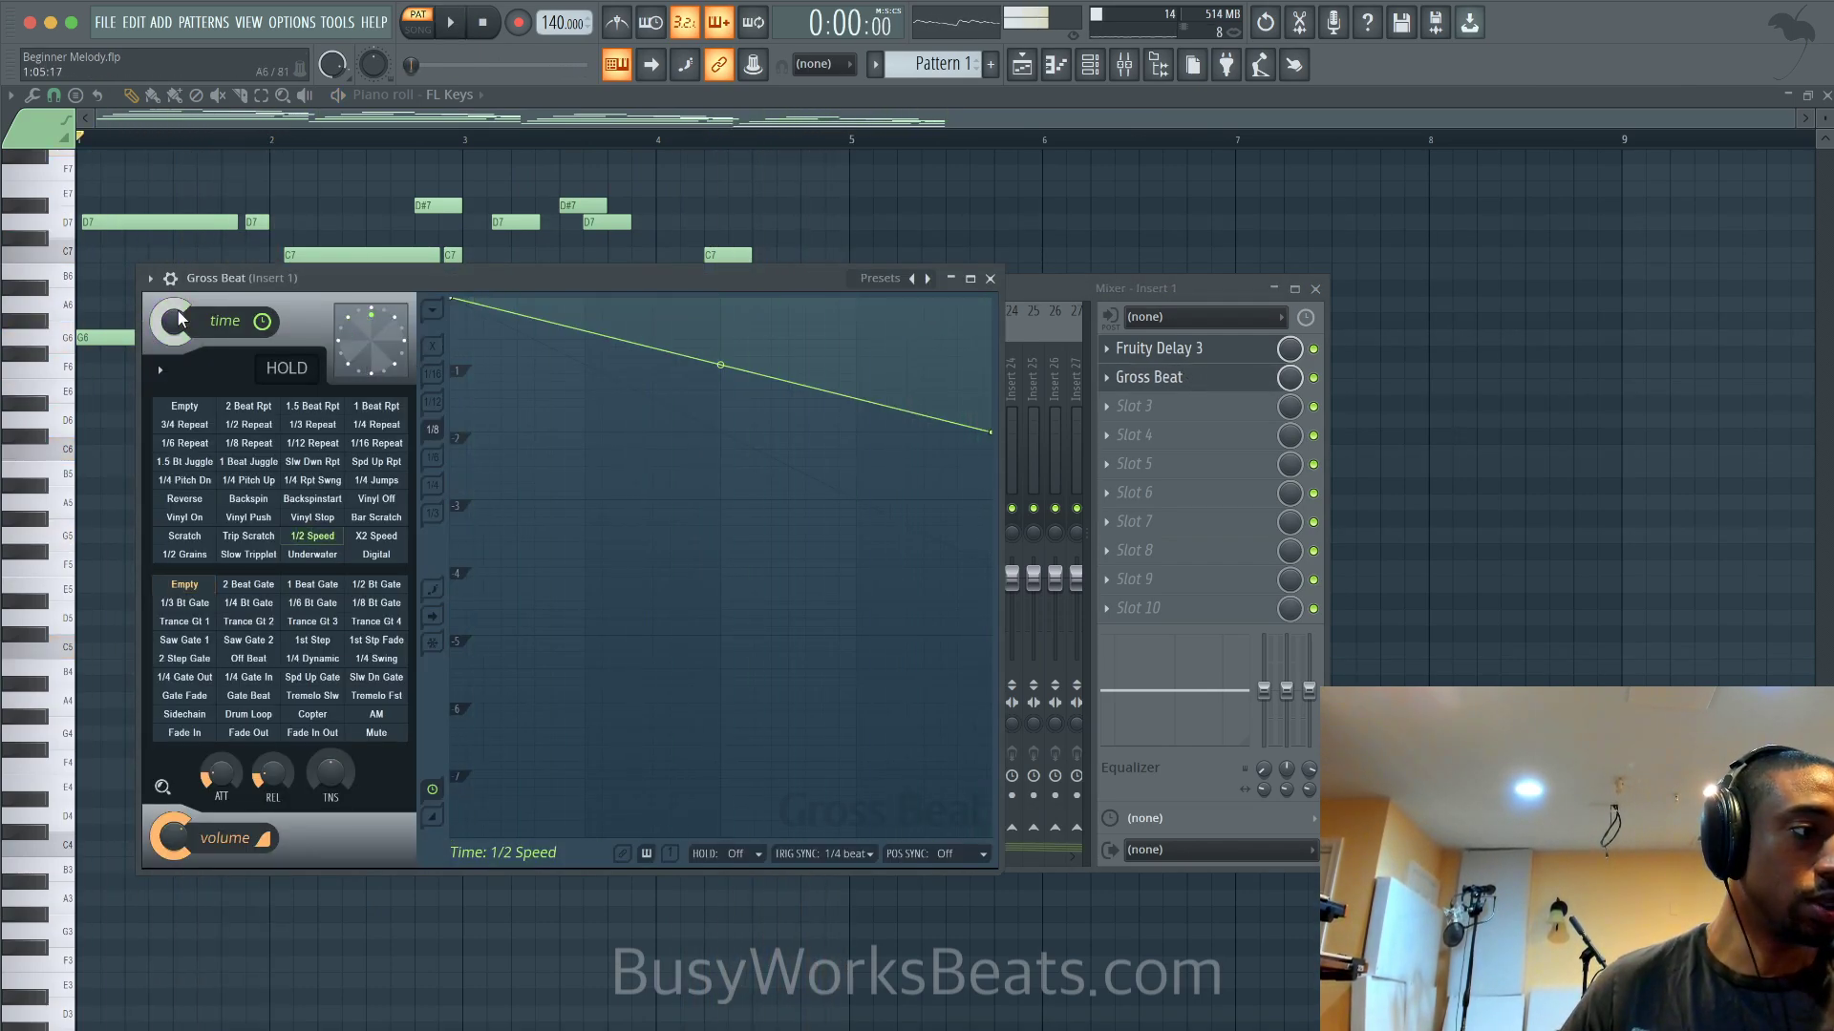
pyautogui.press('space')
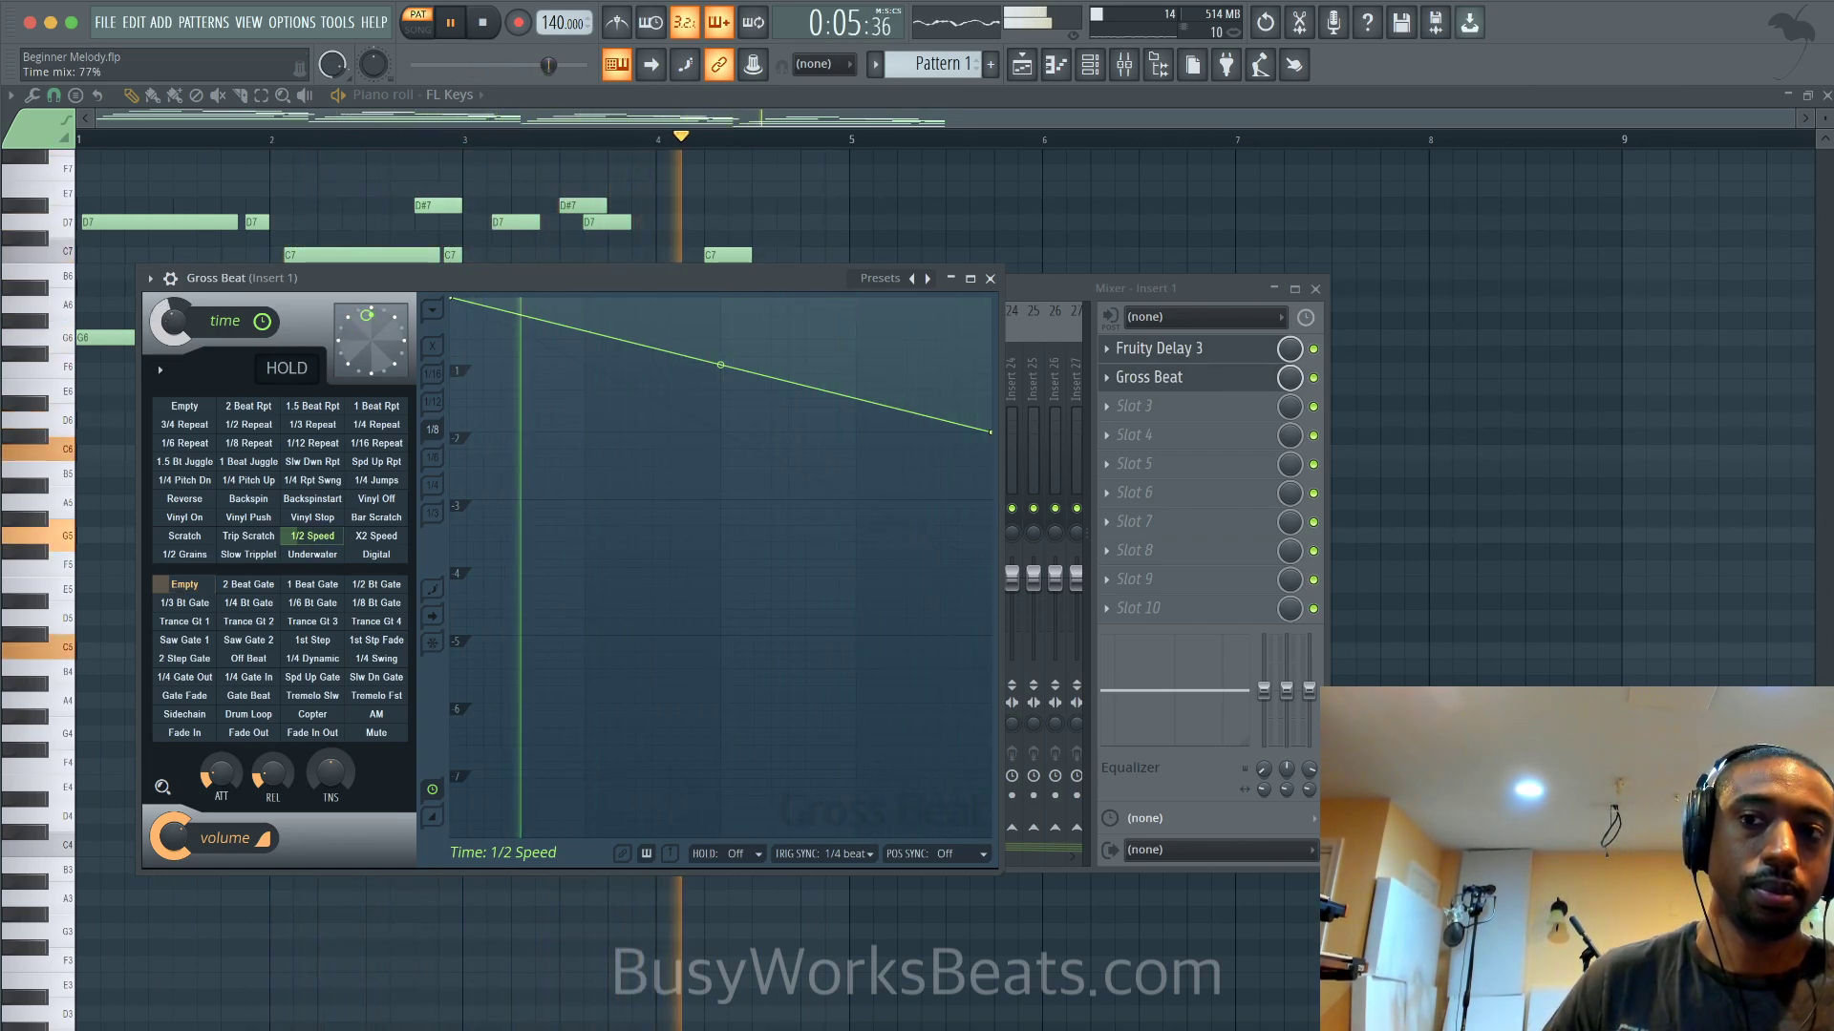
pyautogui.press('space')
pyautogui.press('space')
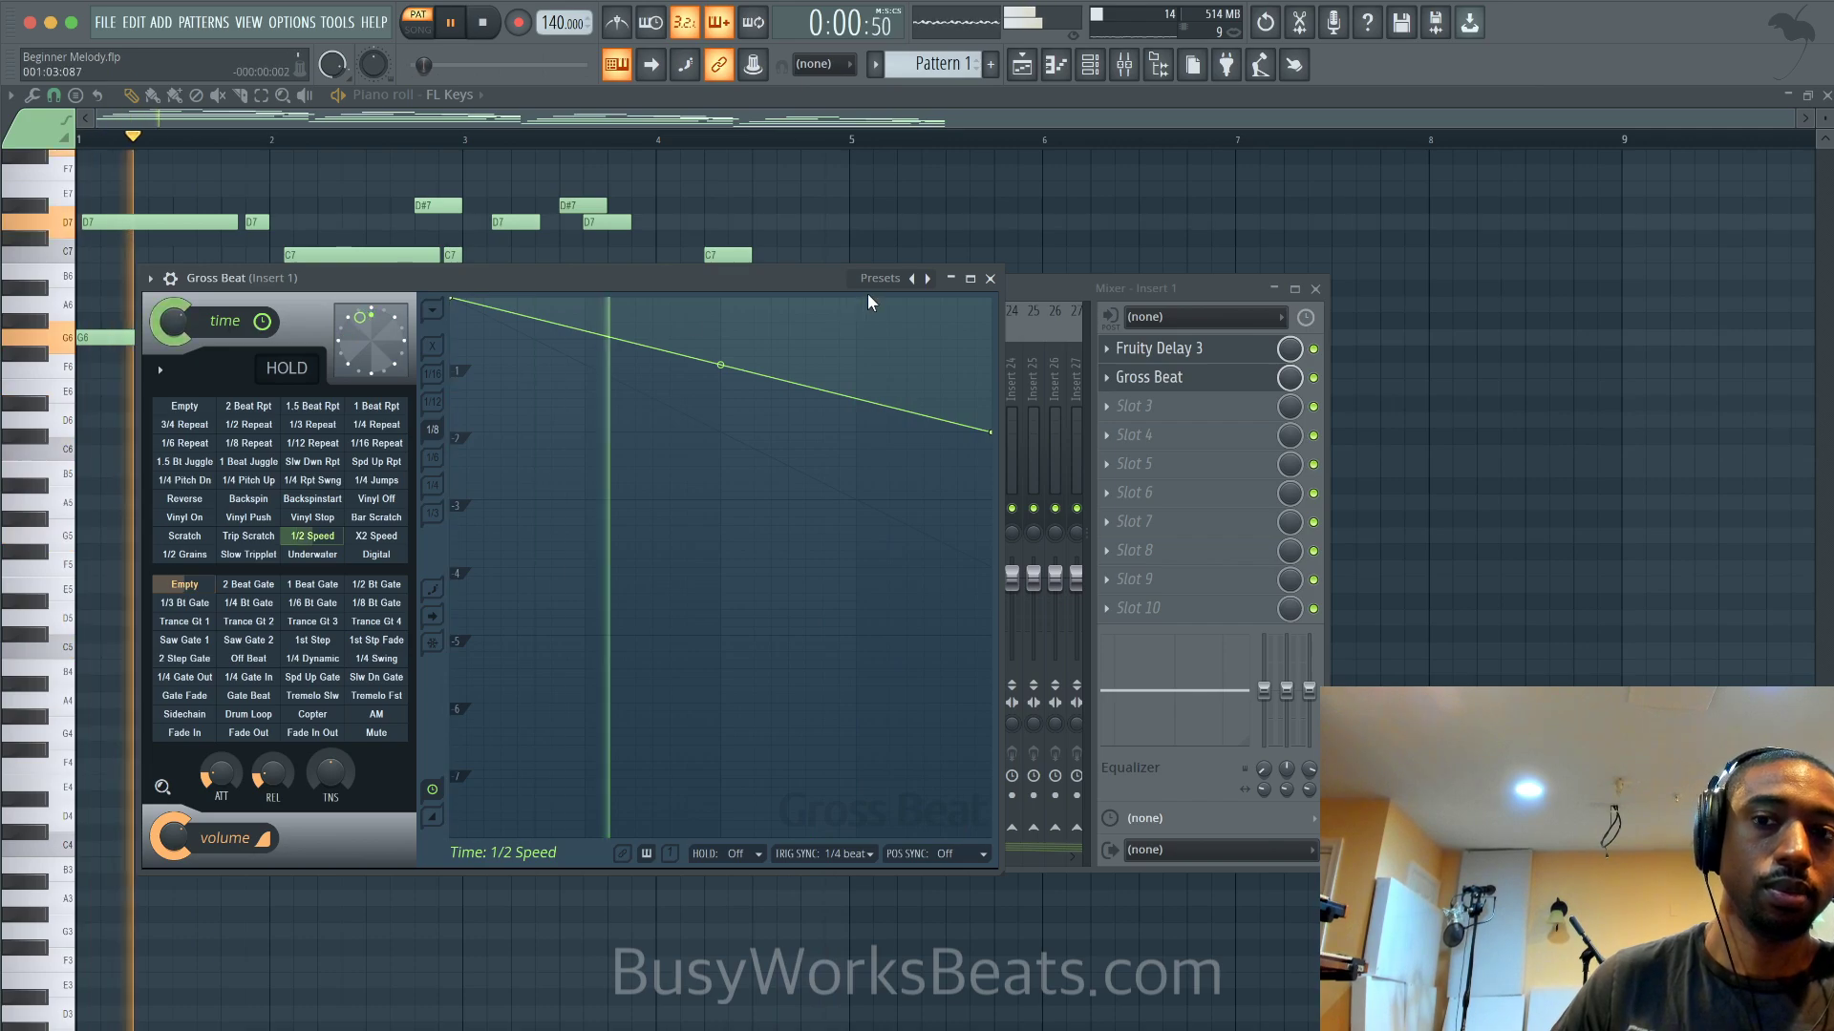
# Close Gross Beat, stop playback, and load a second Fruity Delay 3 into the third effect slot of Insert 1
pyautogui.click(989, 279)
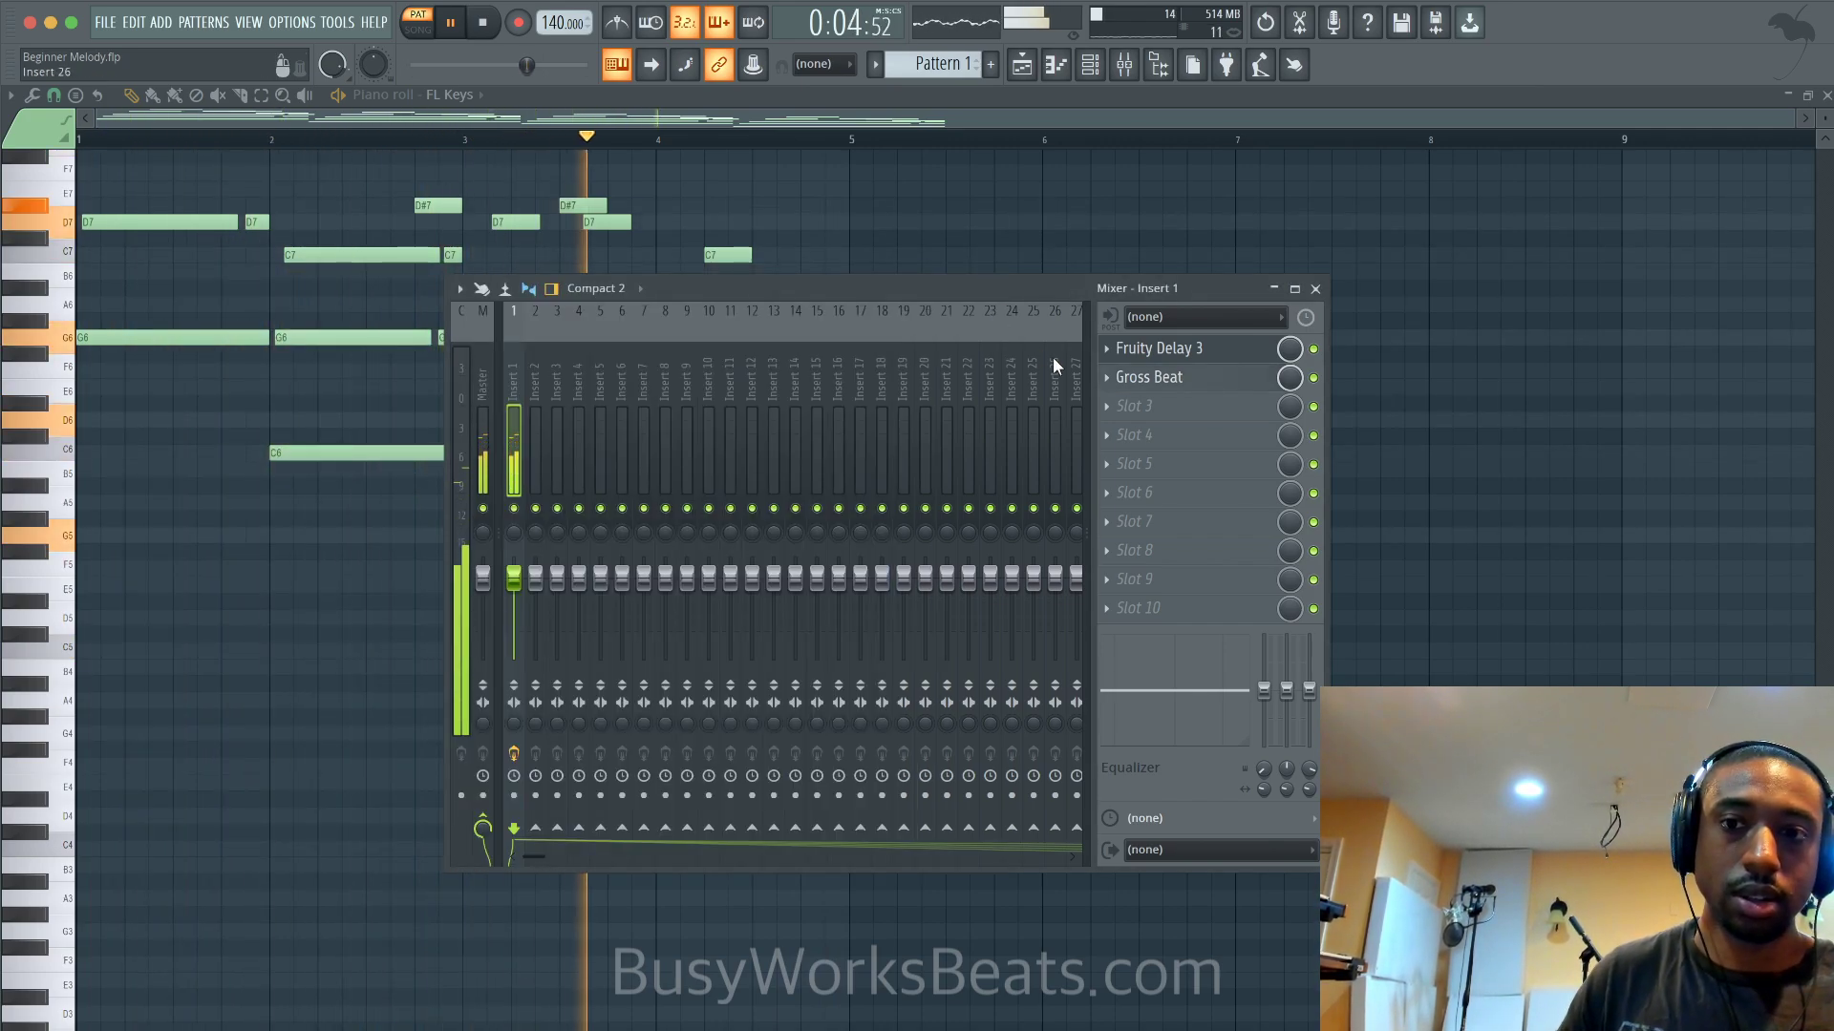
pyautogui.press('space')
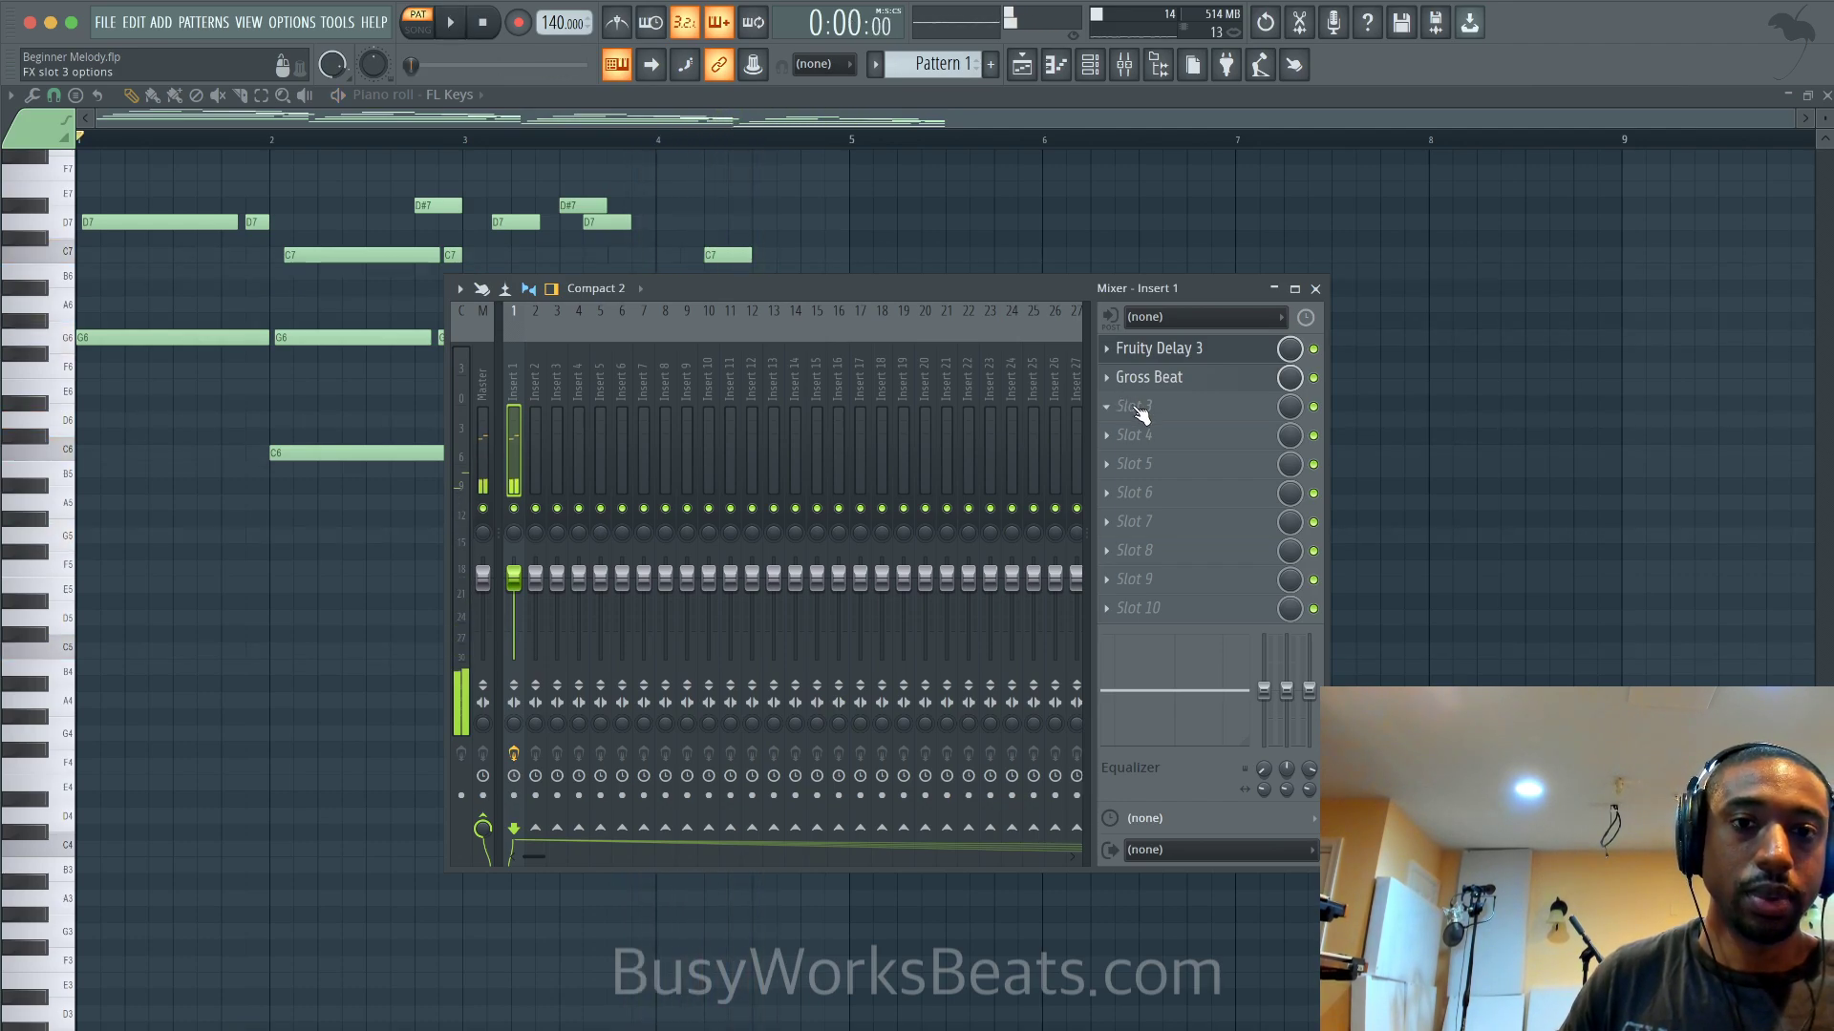
pyautogui.click(1206, 440)
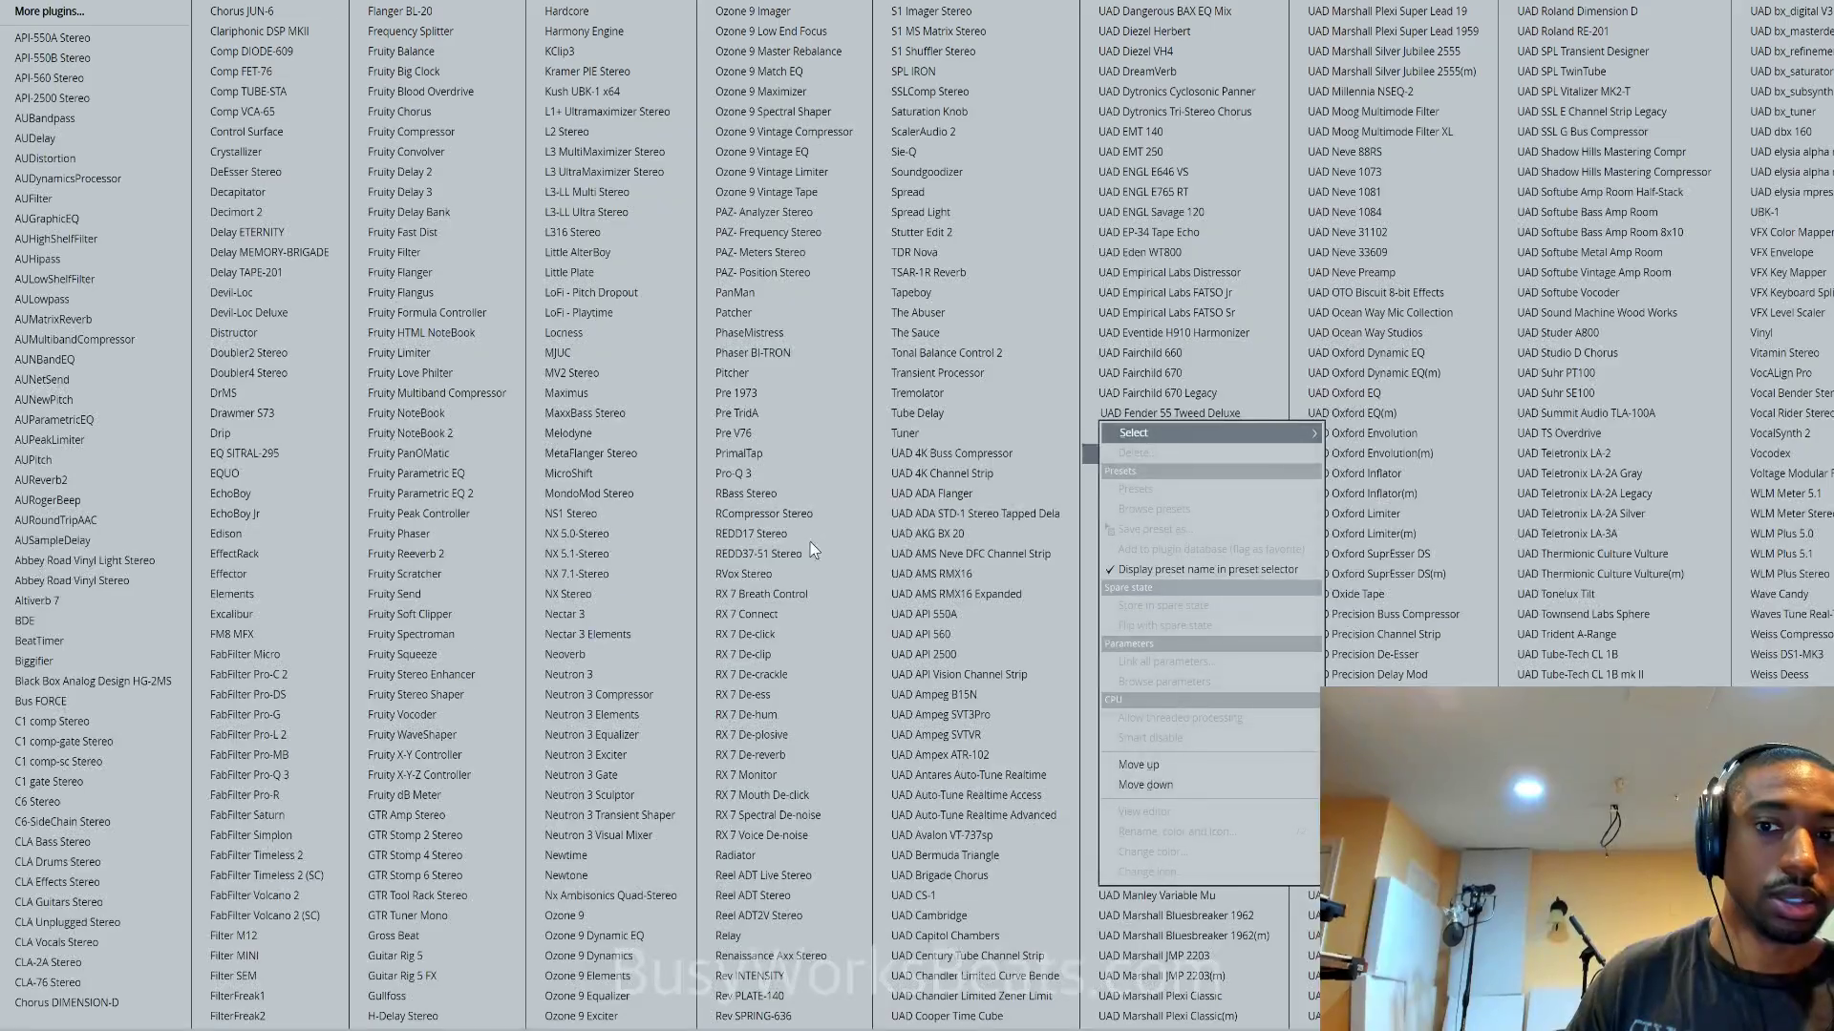
pyautogui.click(447, 192)
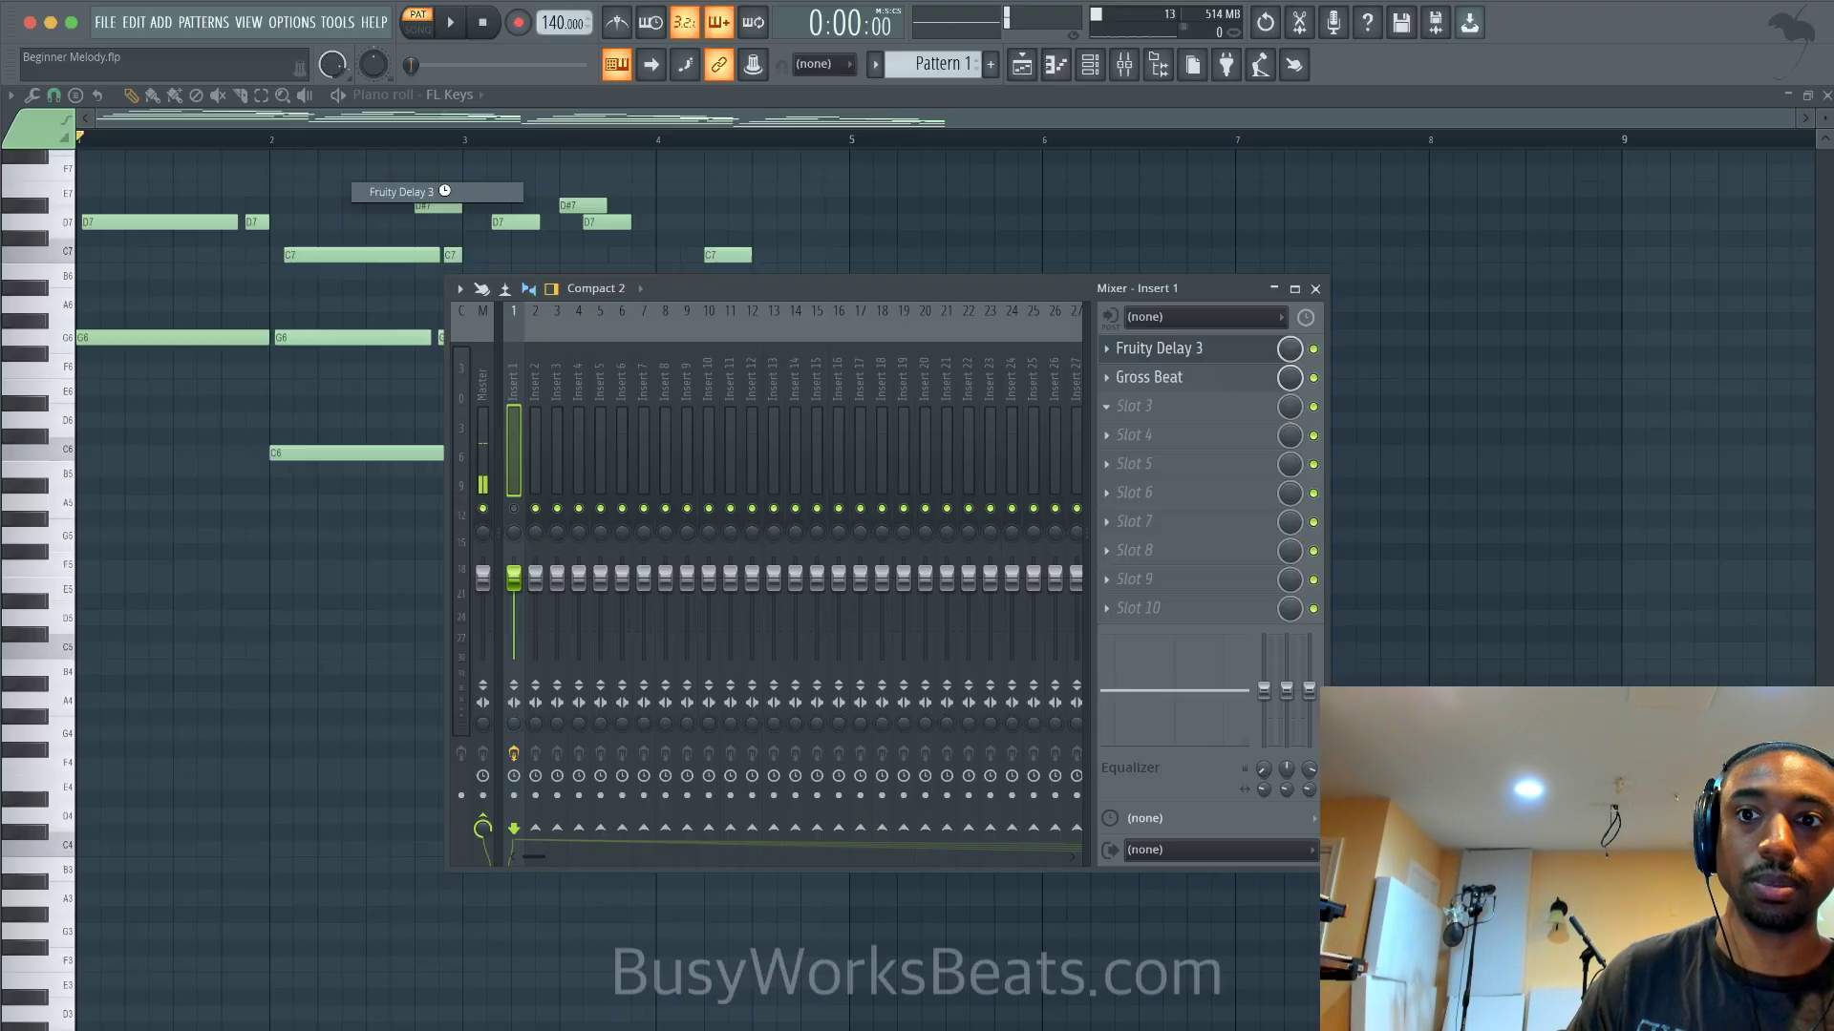
pyautogui.click(931, 306)
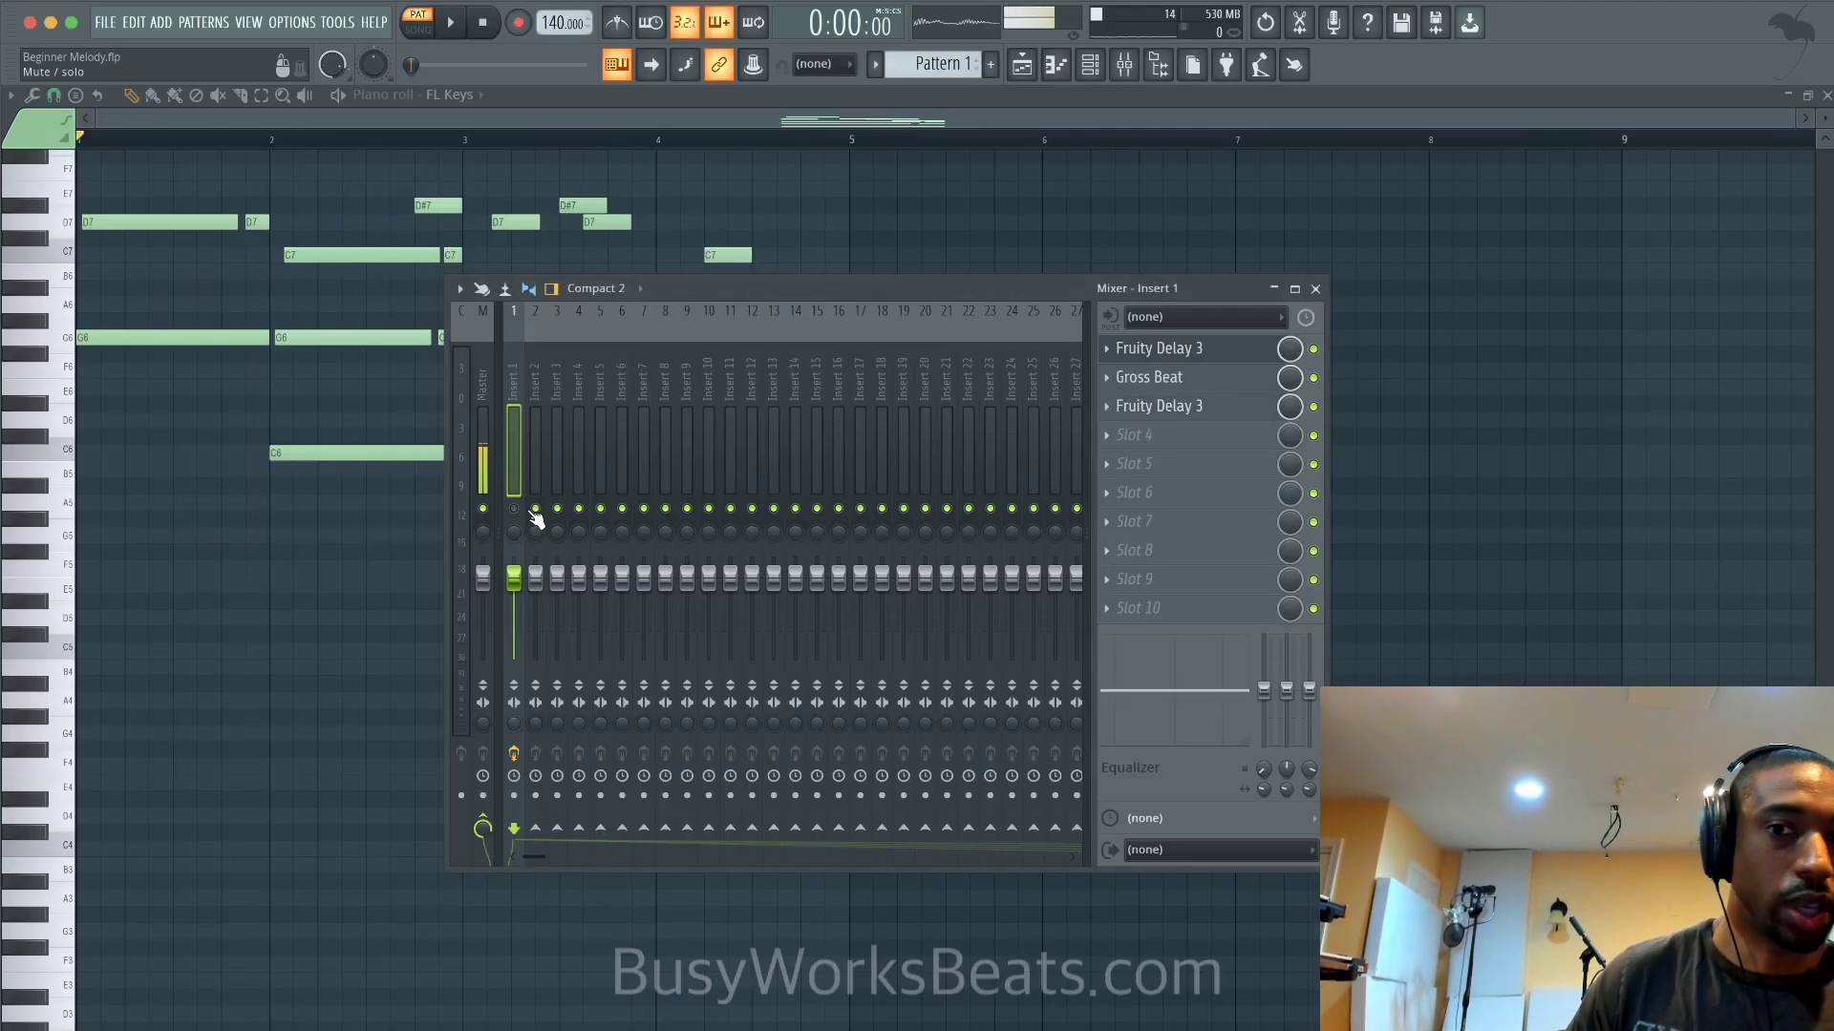
# Set the third-slot Fruity Delay 3's feedback filter to HP, lower its cutoff, and play the melody through it
pyautogui.click(1206, 411)
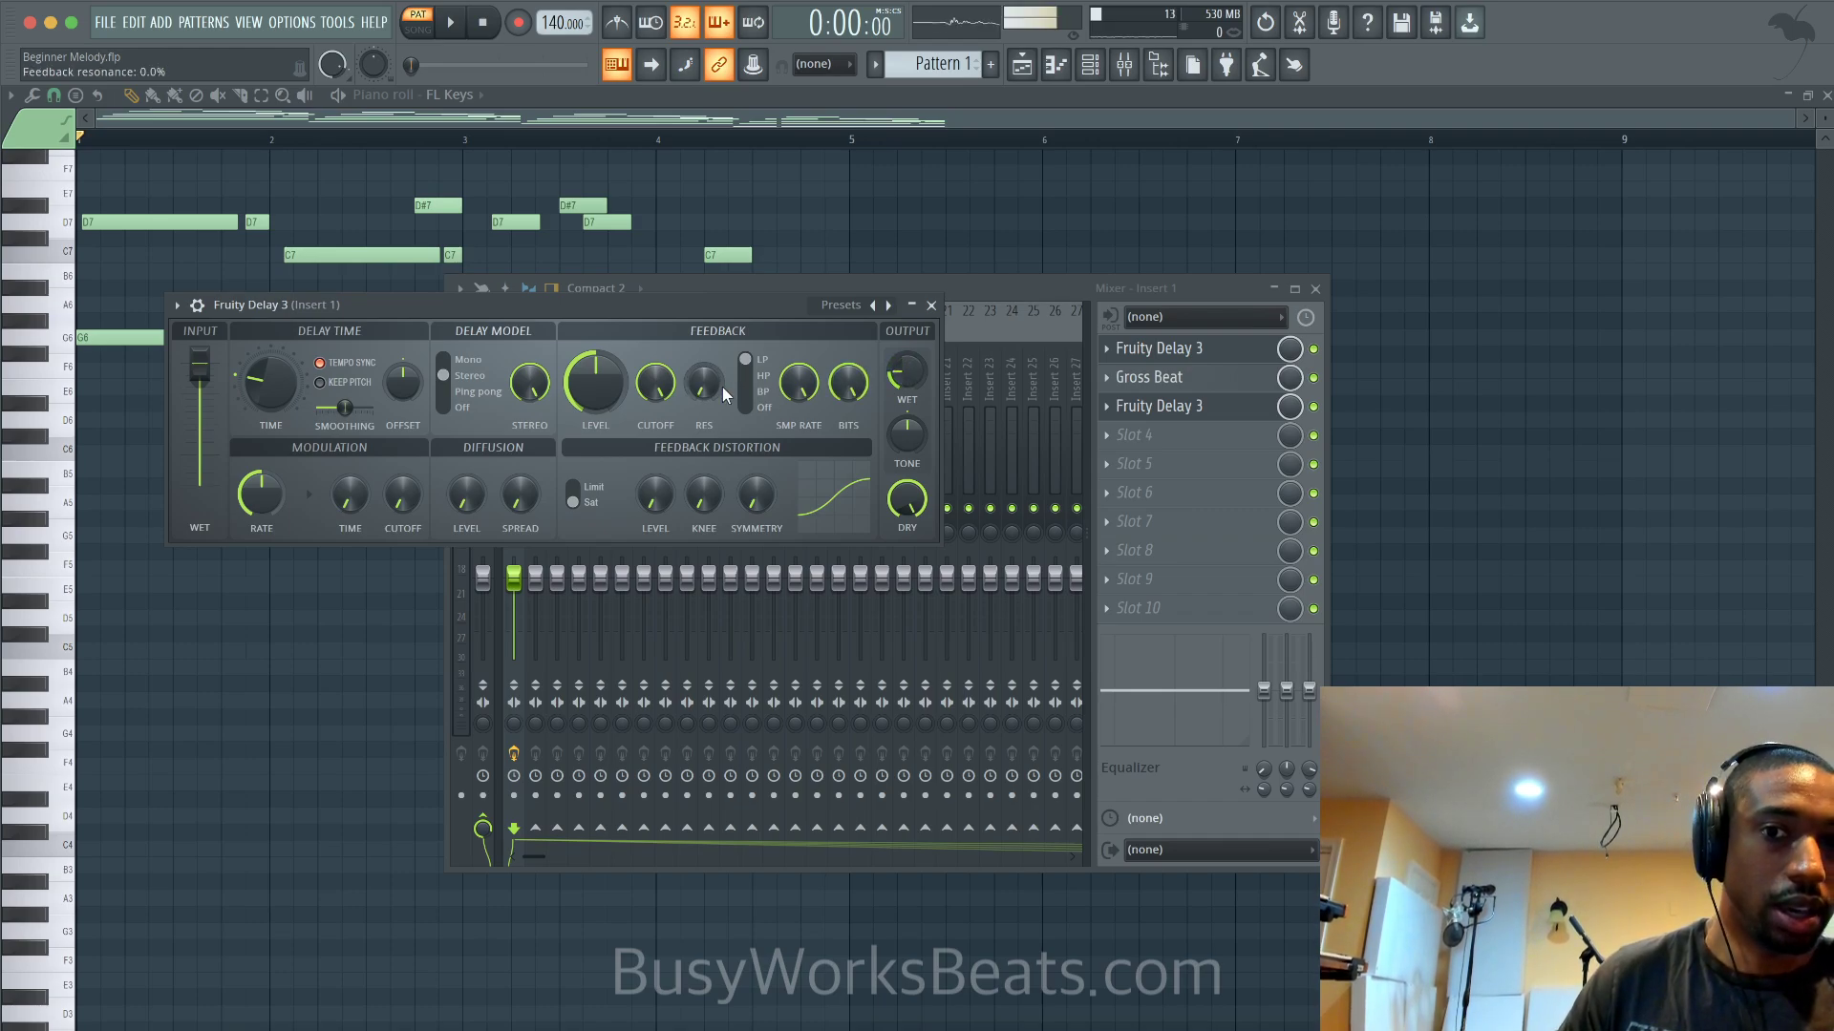
pyautogui.click(752, 378)
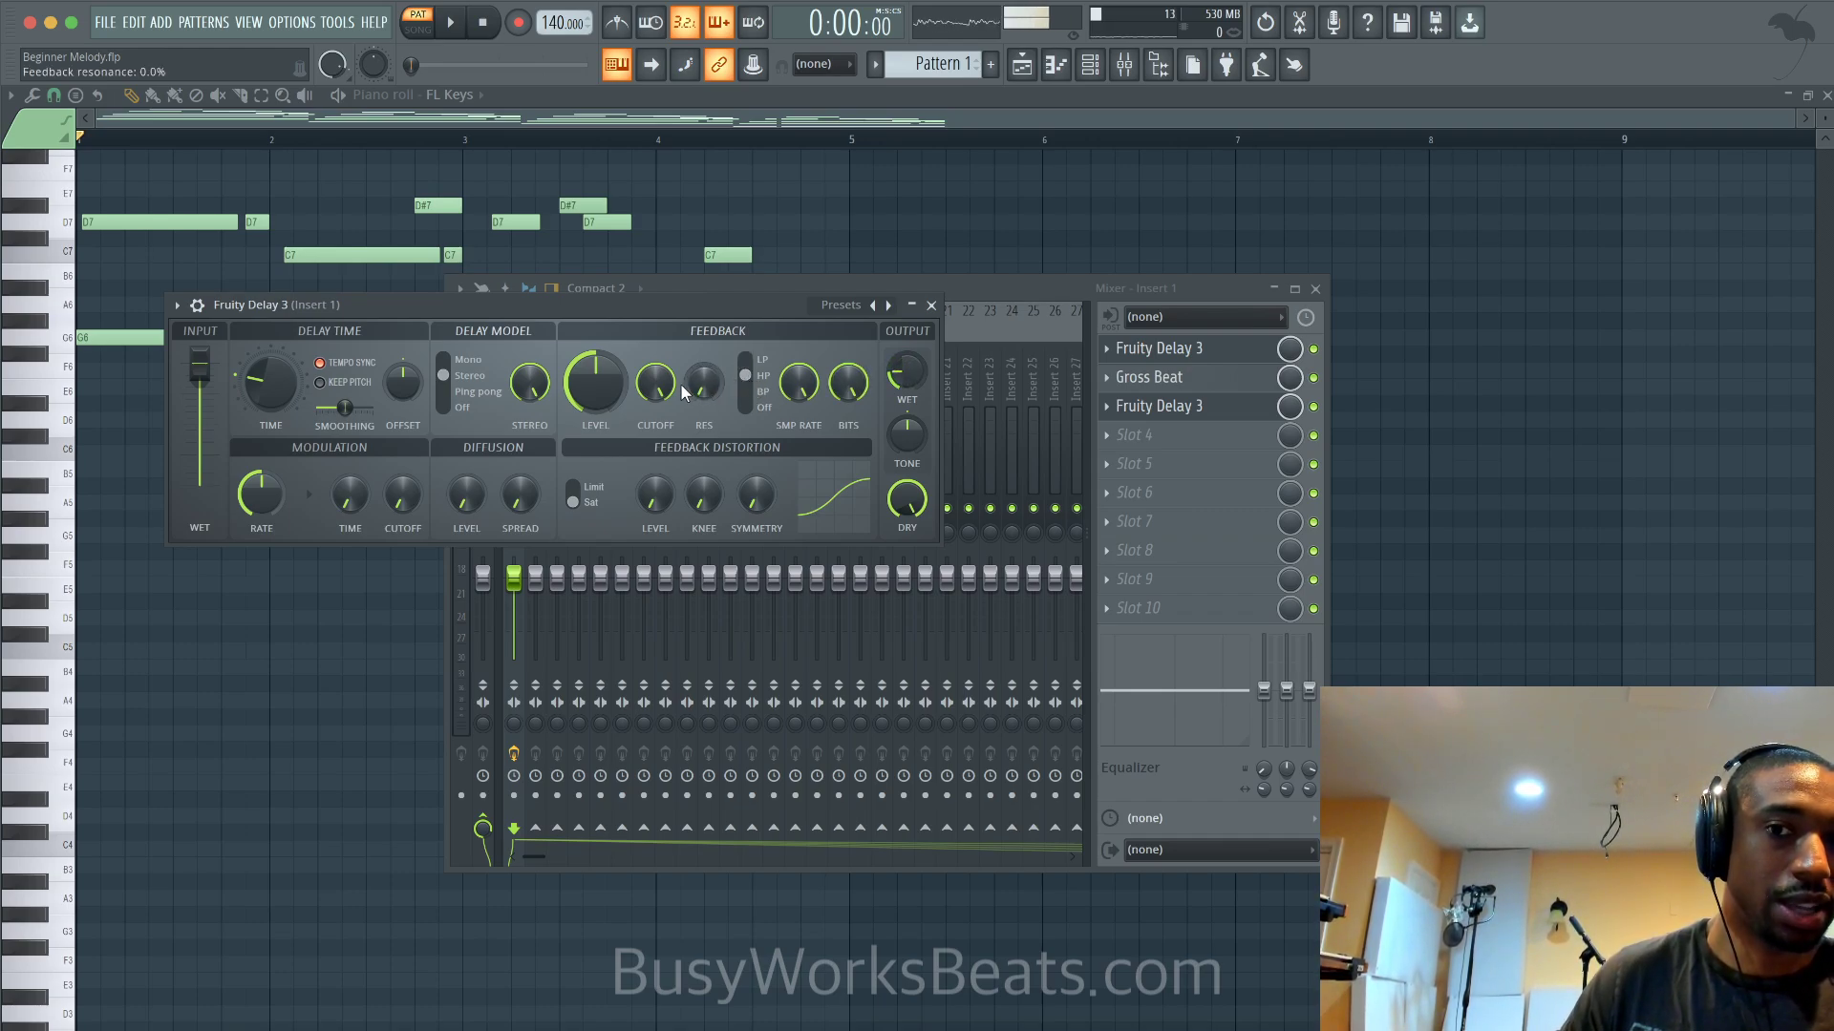
pyautogui.press('space')
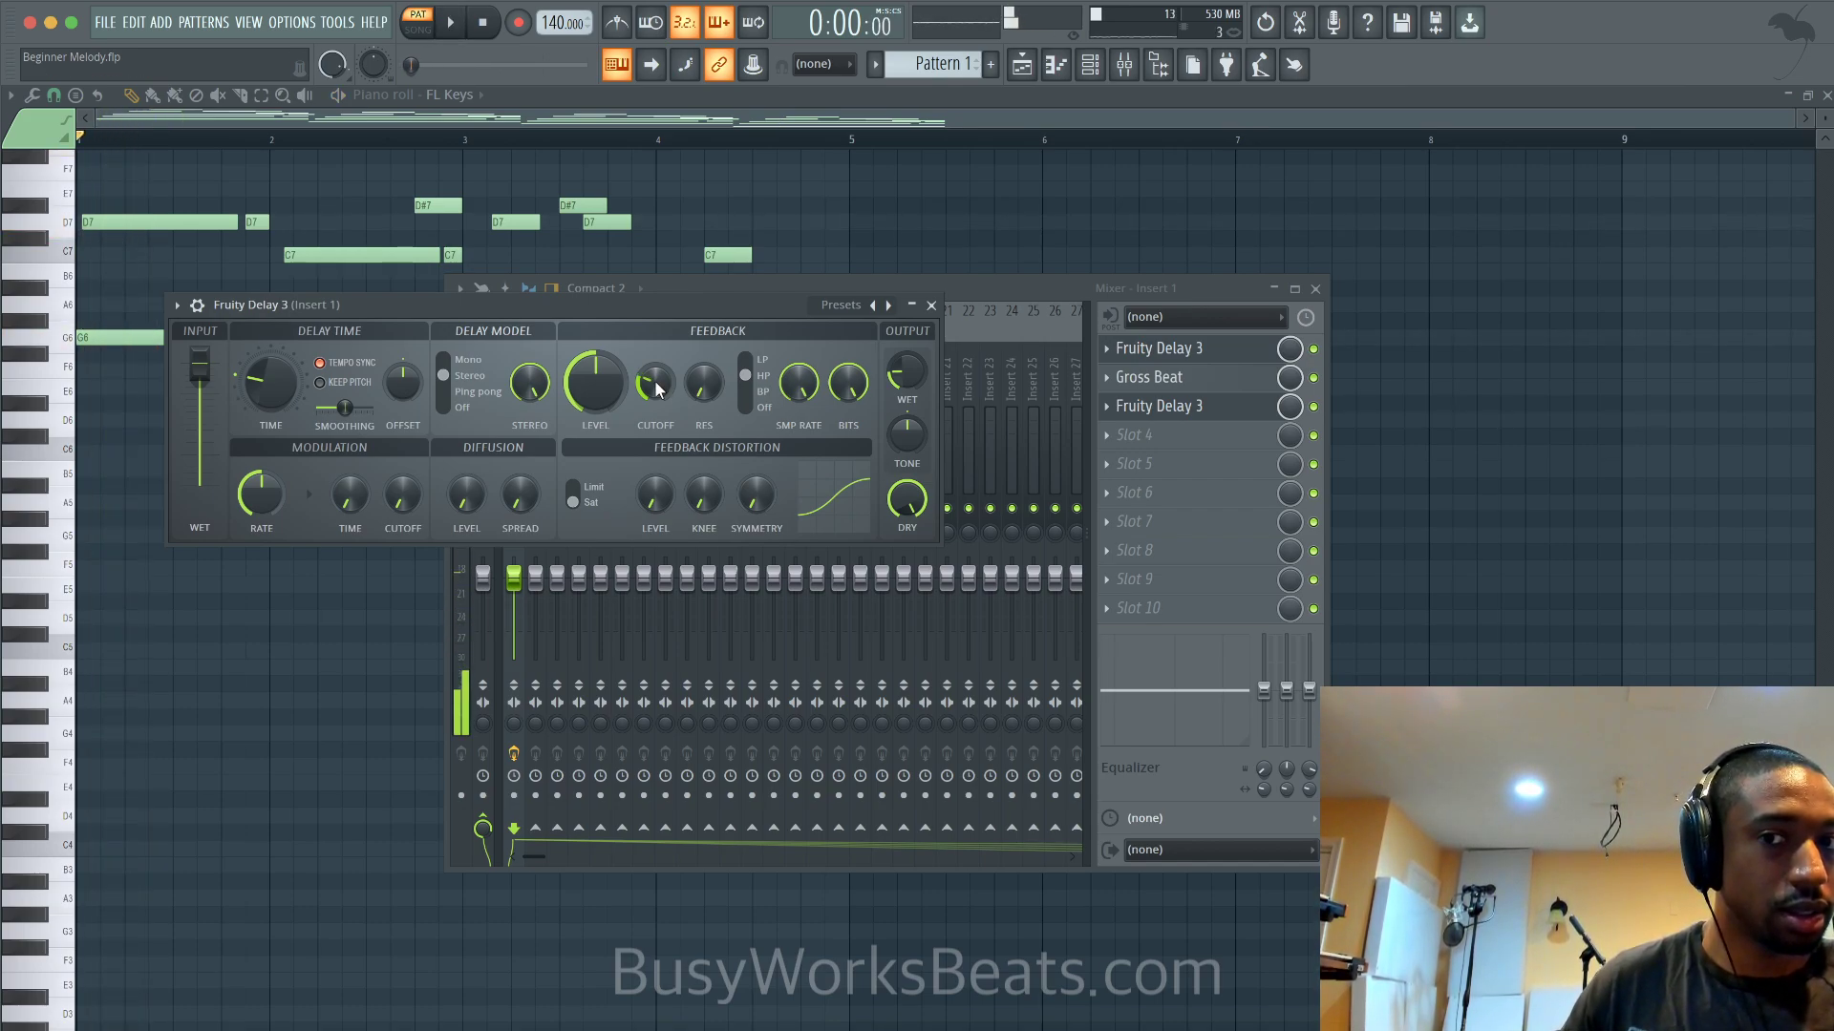
pyautogui.press('space')
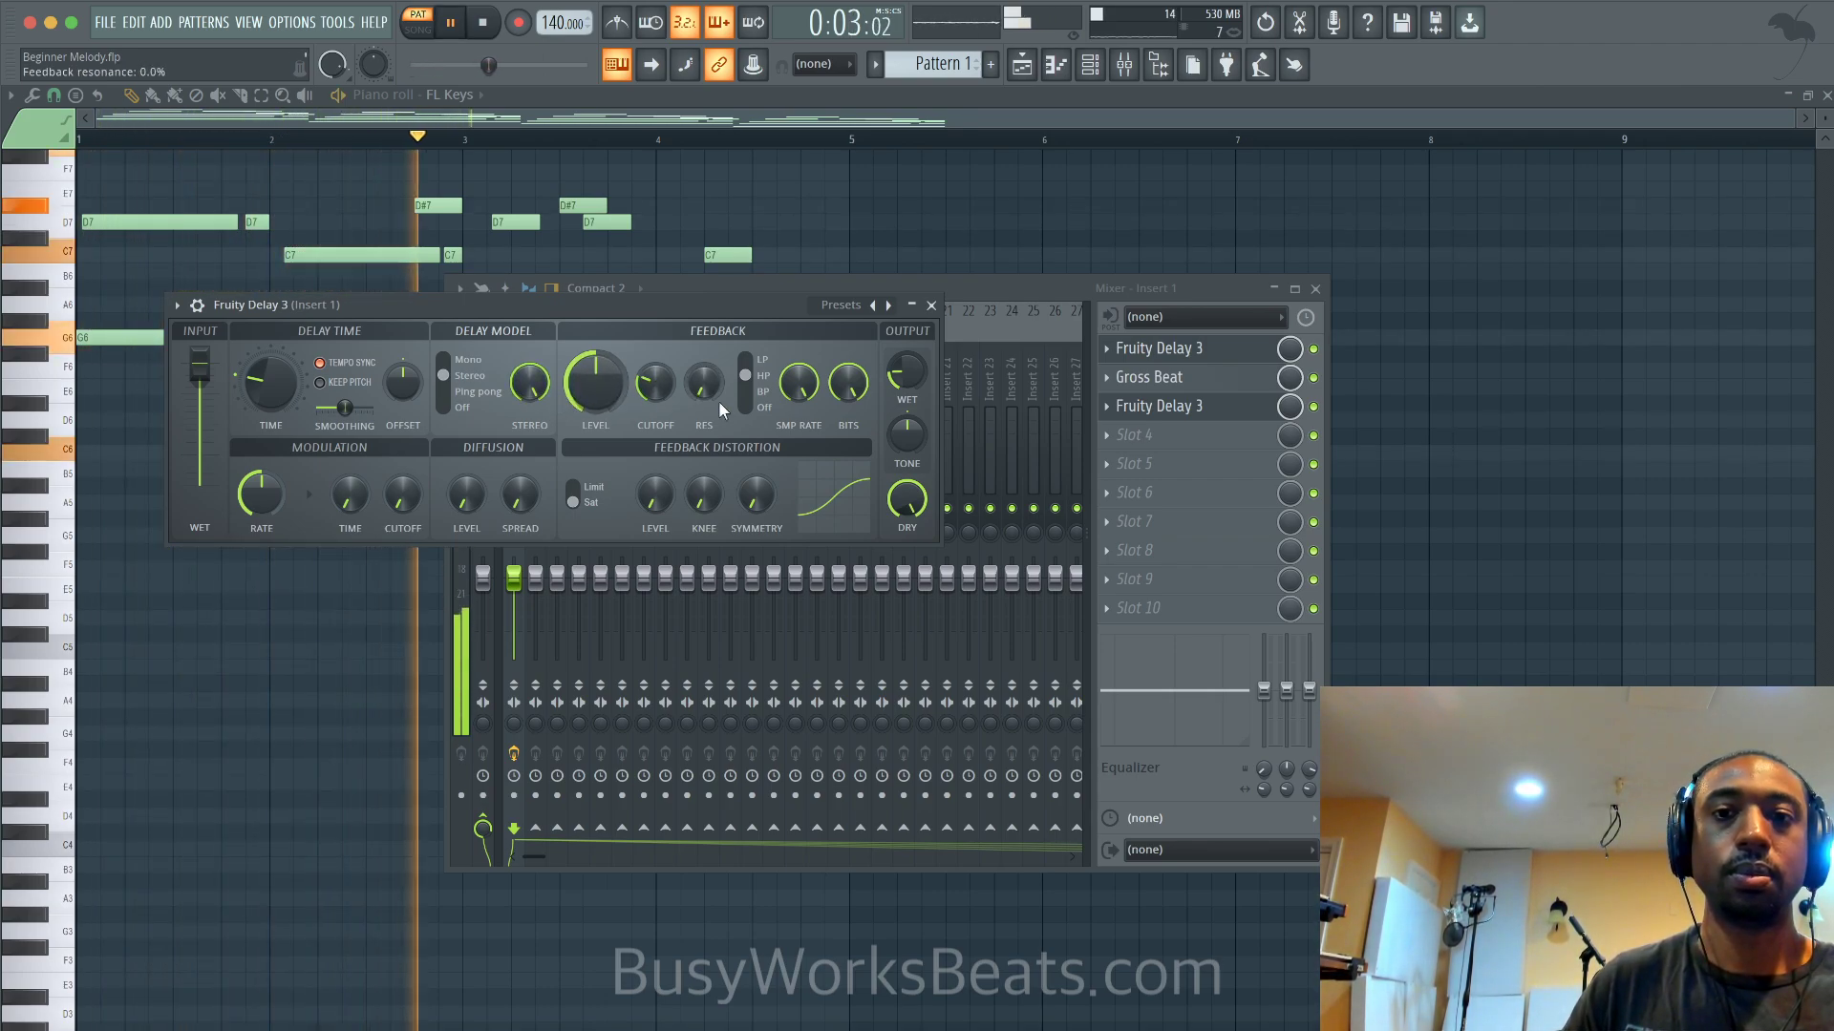
pyautogui.click(931, 305)
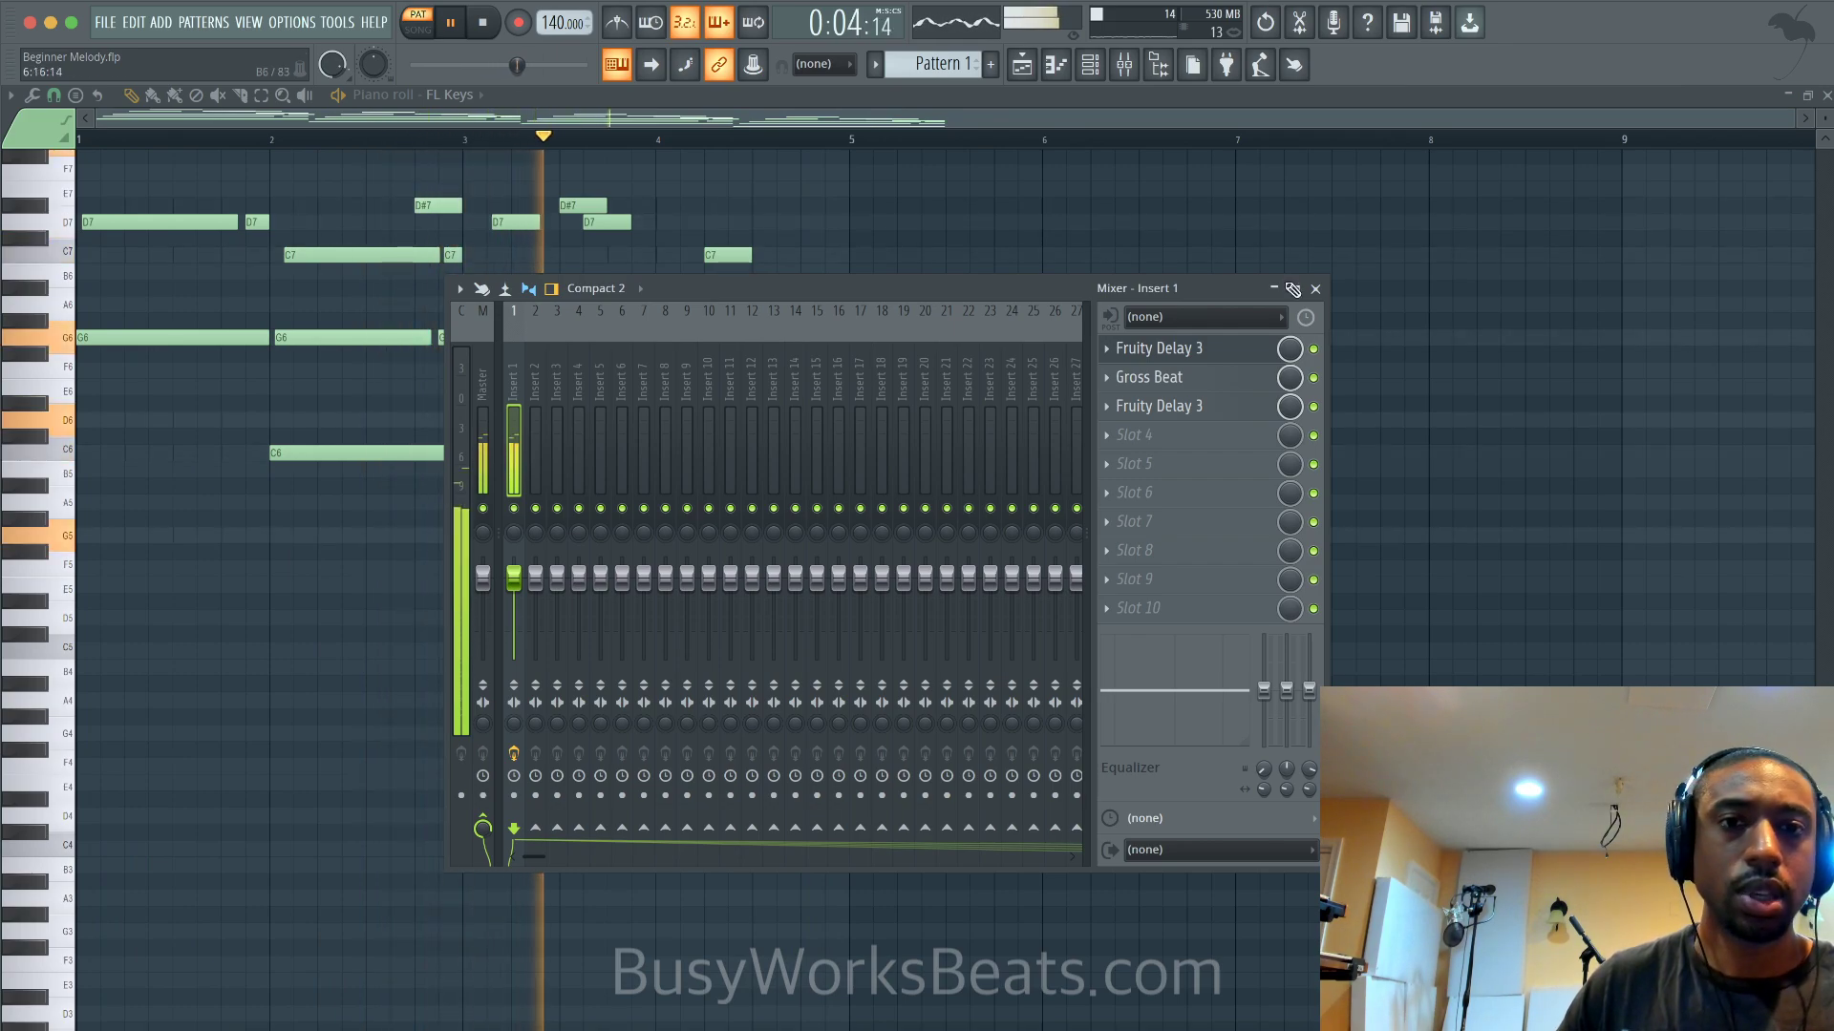
# Close the mixer, transpose the whole FL Keys melody up two semitones, and play it
pyautogui.click(1315, 289)
pyautogui.press('space')
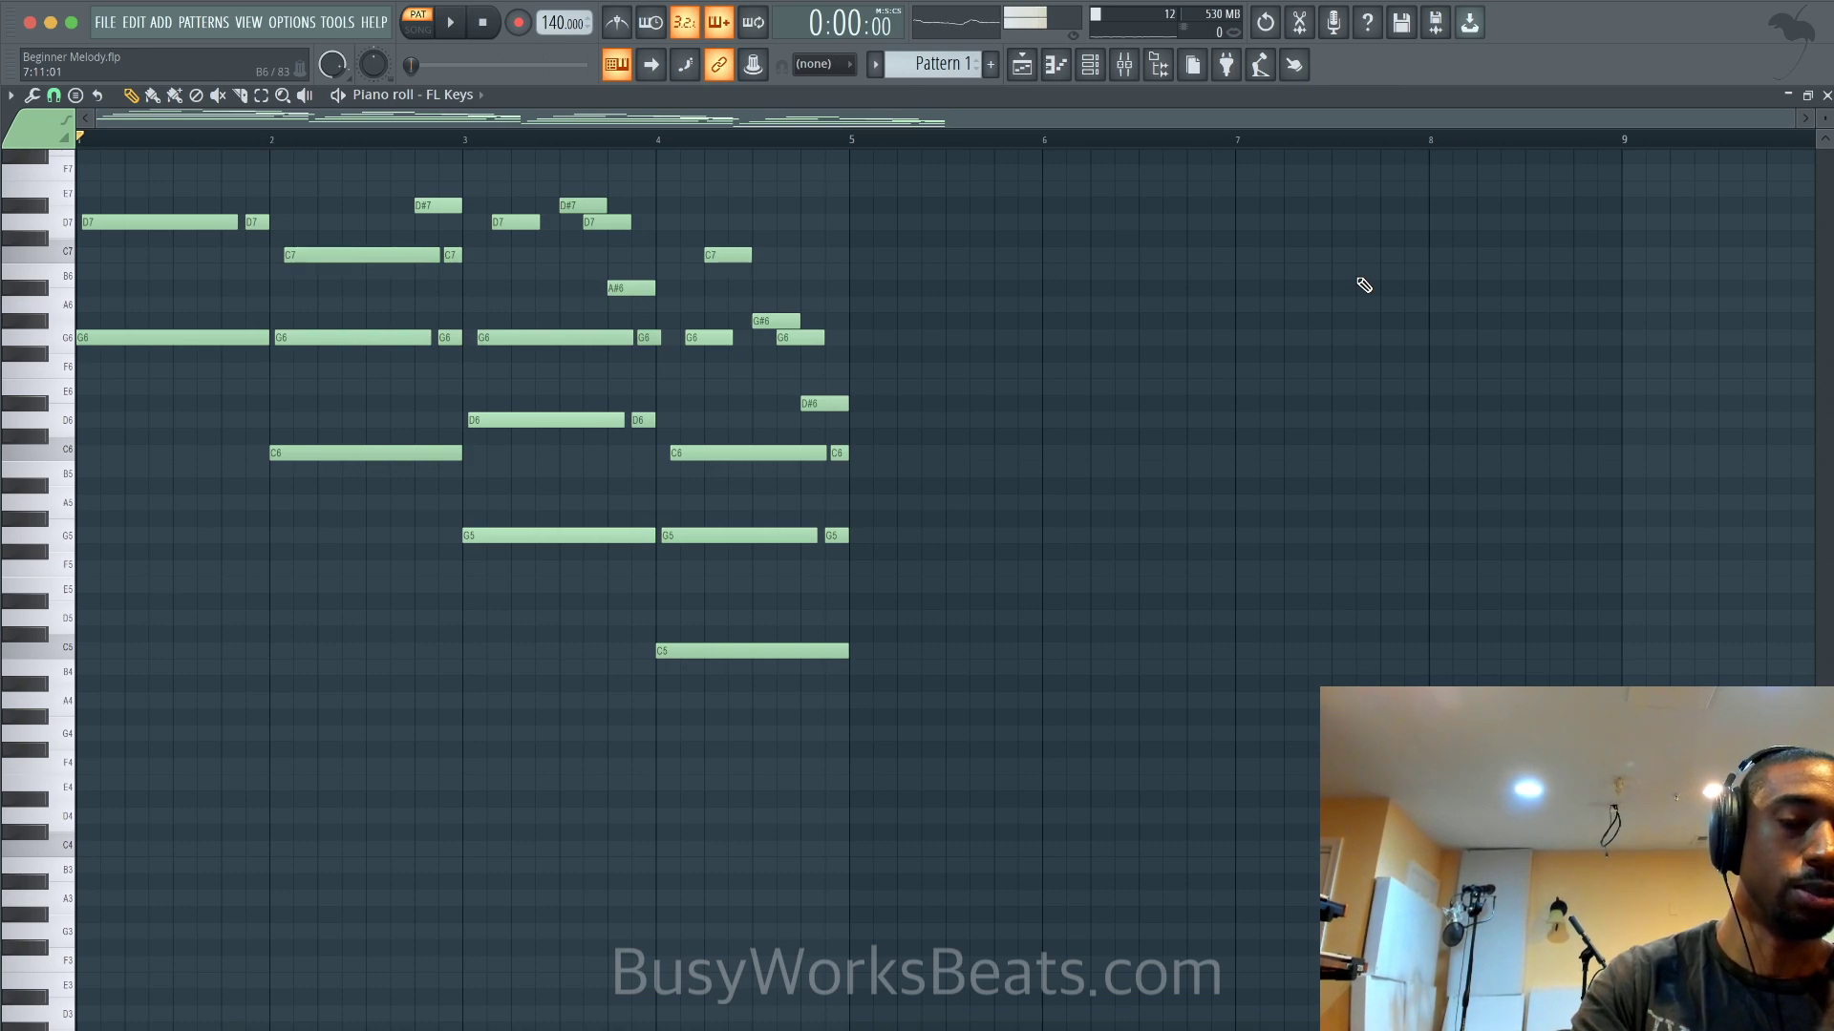
pyautogui.hotkey('shift', 'Up')
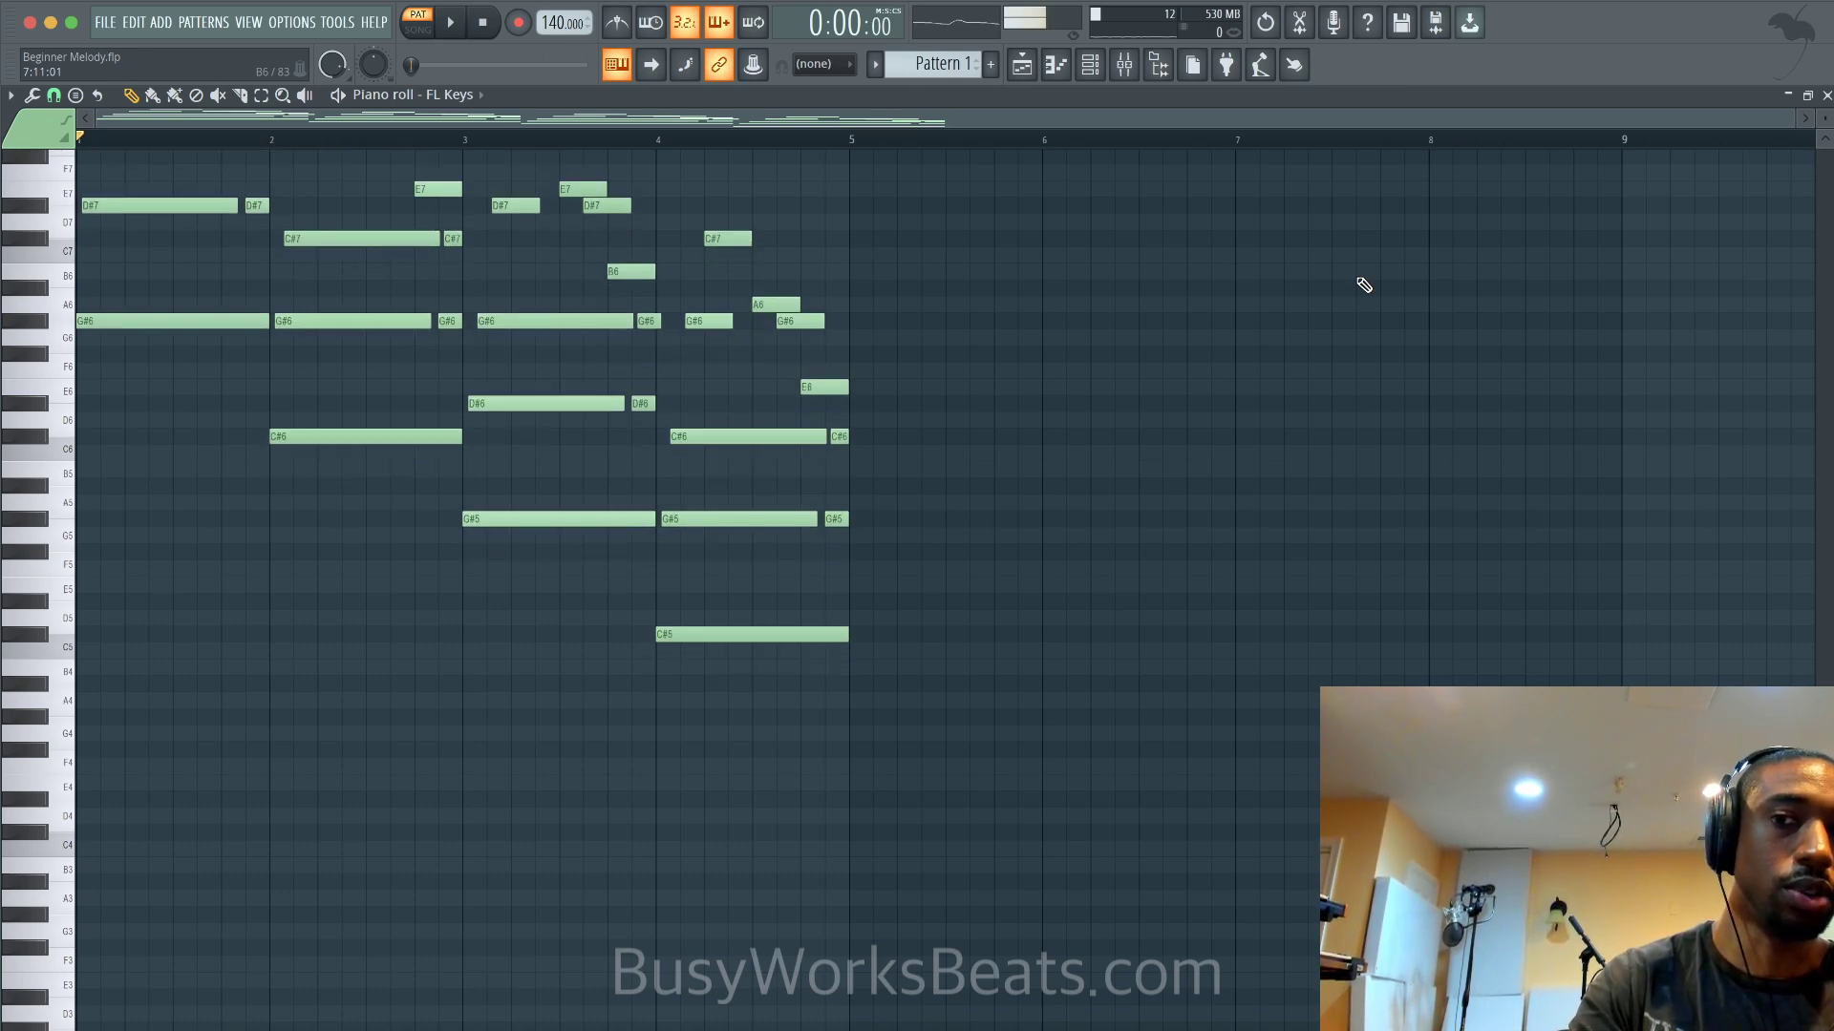
pyautogui.hotkey('shift', 'Up')
pyautogui.press('space')
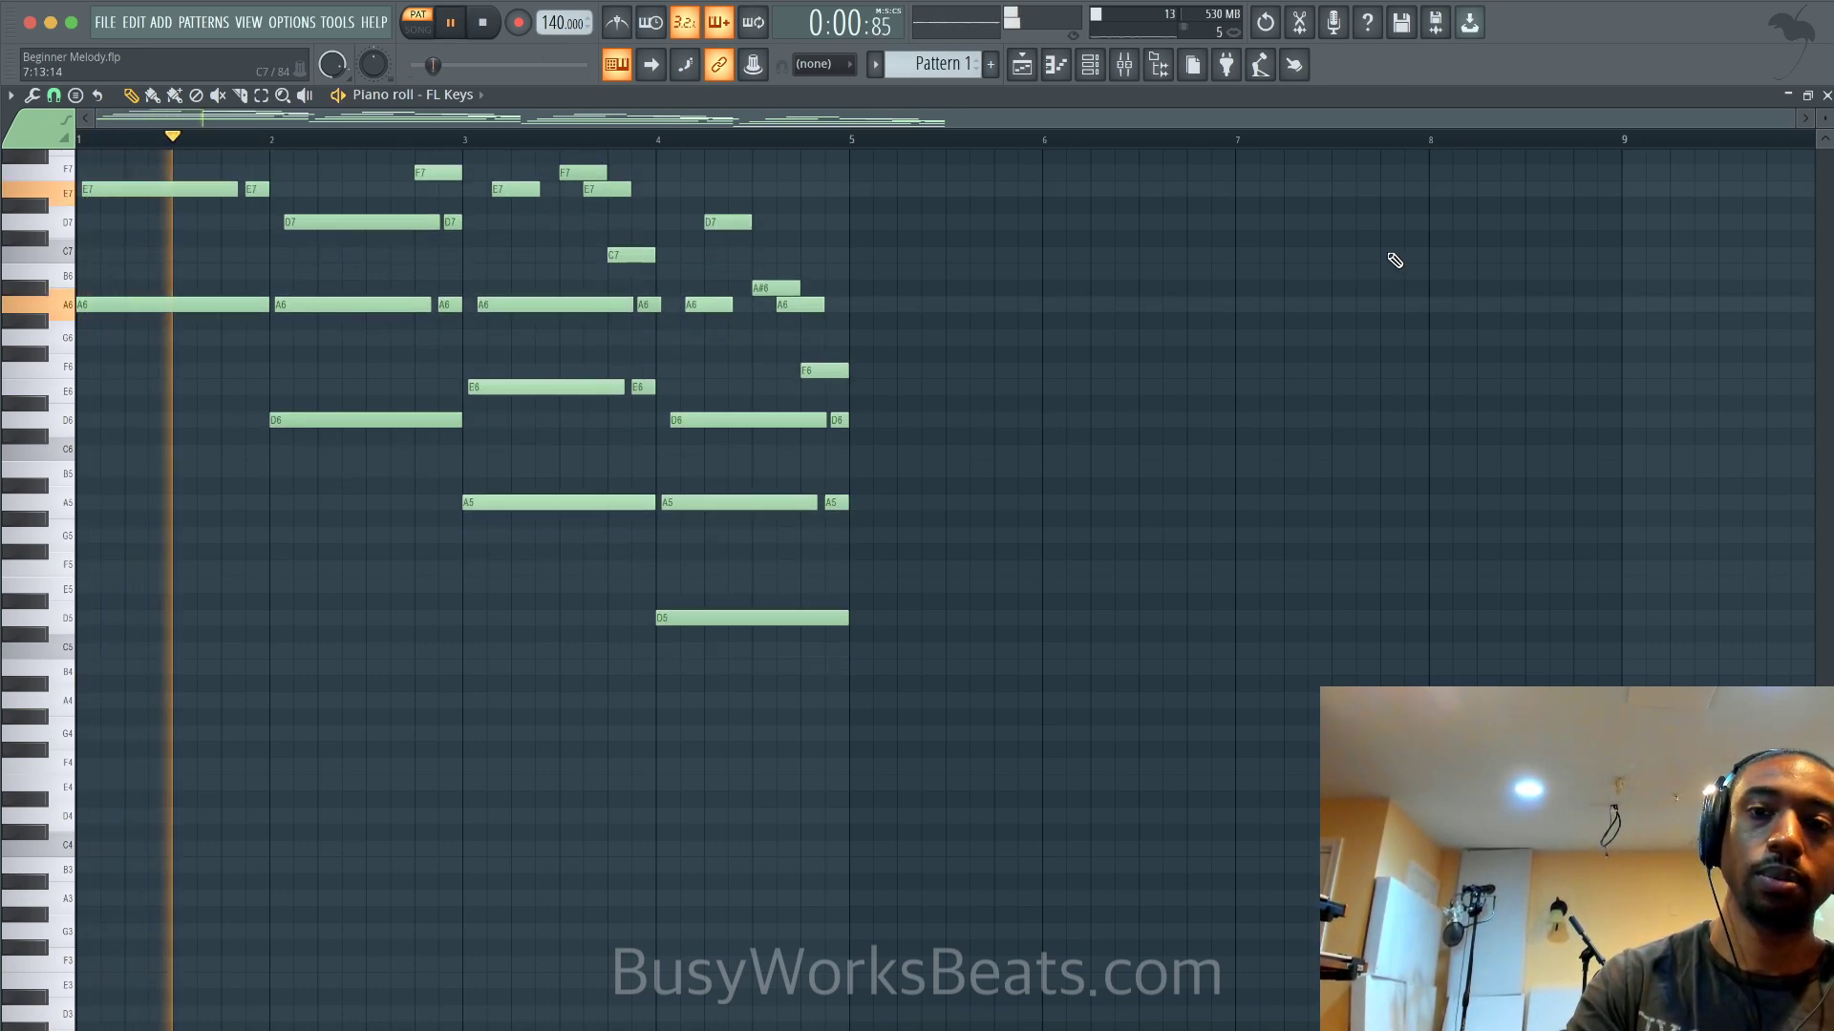
# Transpose the whole melody down five semitones so that its lowest first-bar note is F6
pyautogui.scroll(3, 1322, 233)
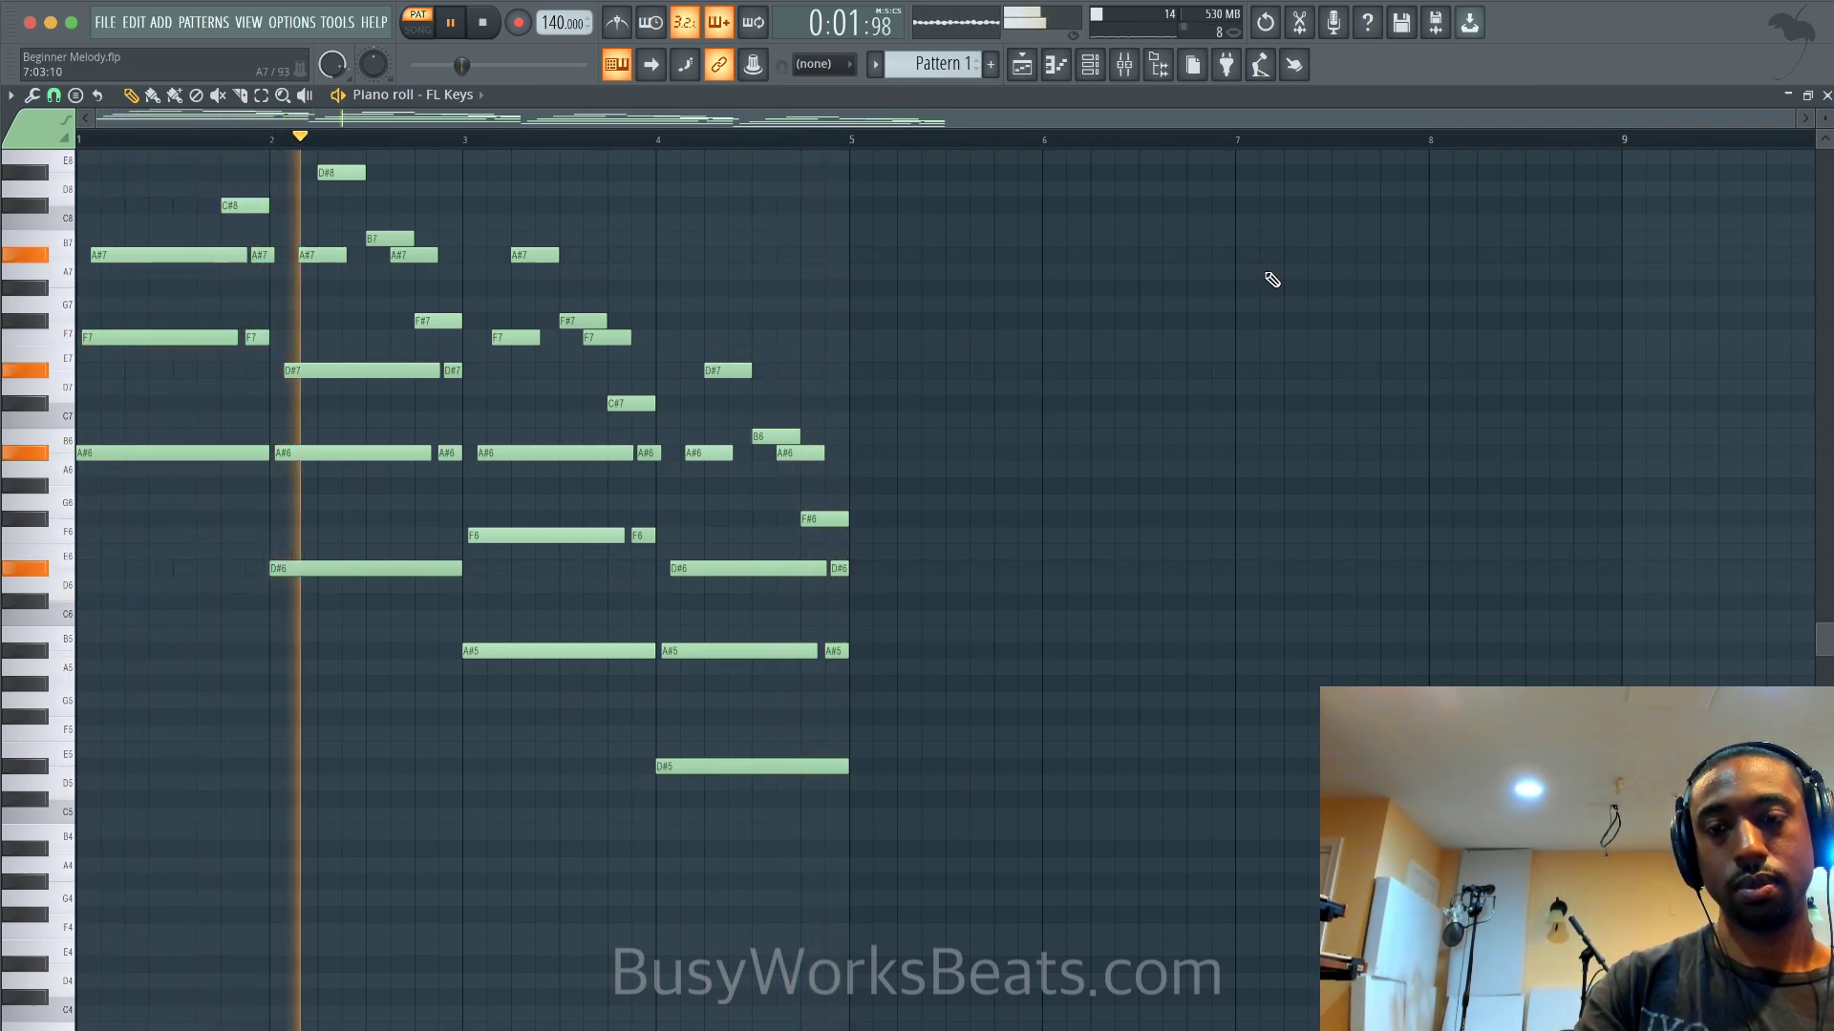
pyautogui.press('Down')
pyautogui.press('Down')
pyautogui.press('Down')
pyautogui.press('Down')
pyautogui.press('Down')
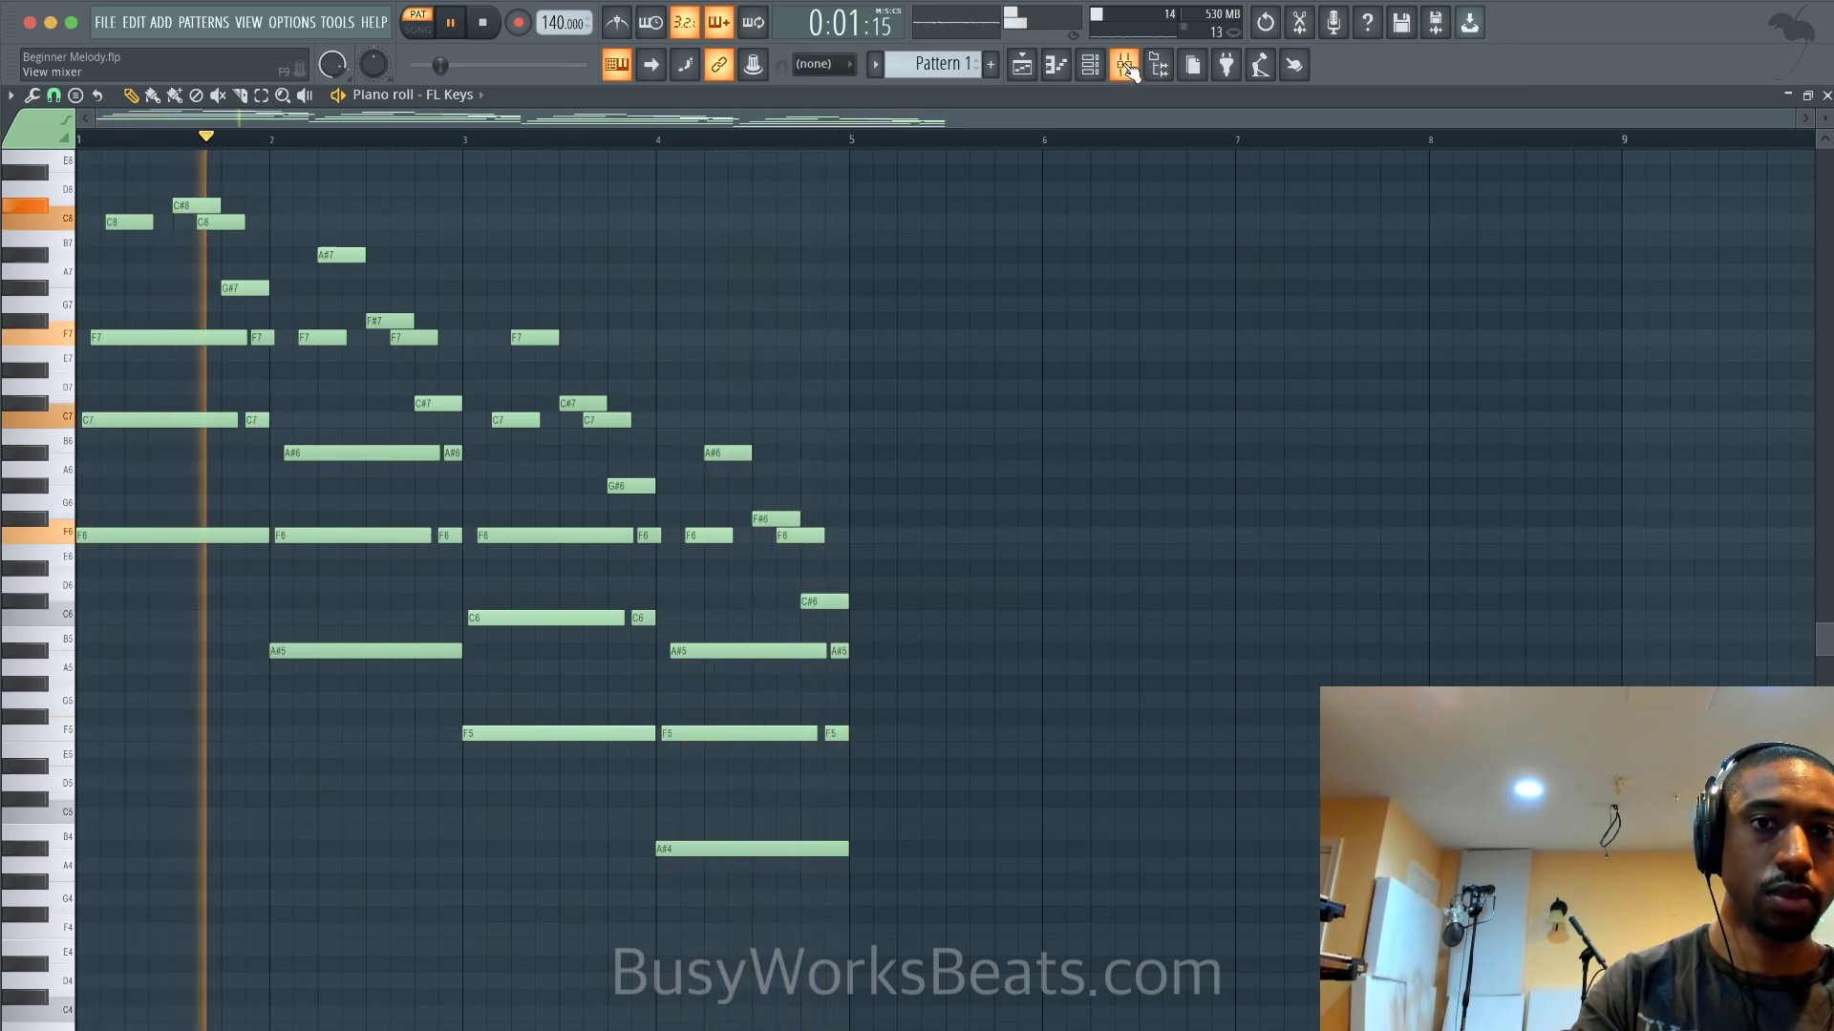
# Load Fruity Reeverb 2 into the first effect slot of Insert 2 and send Insert 1 to it at about 58%
pyautogui.press('F9')
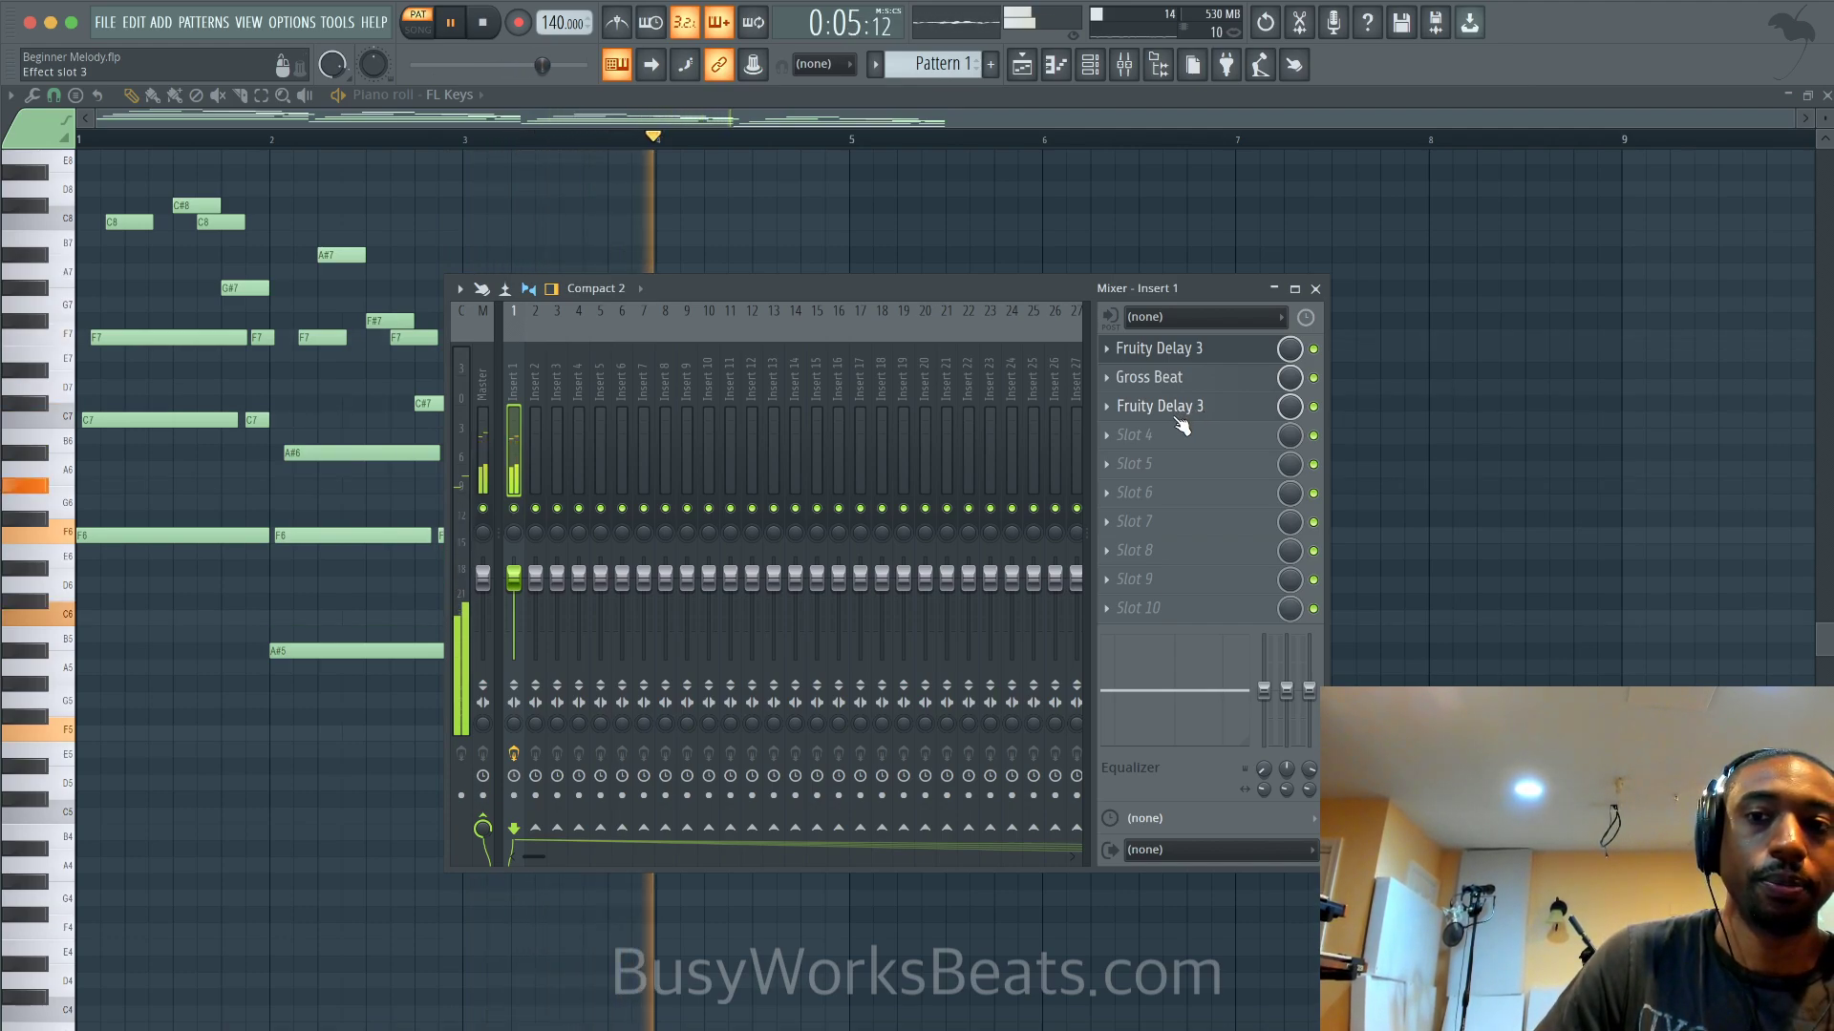
pyautogui.click(535, 441)
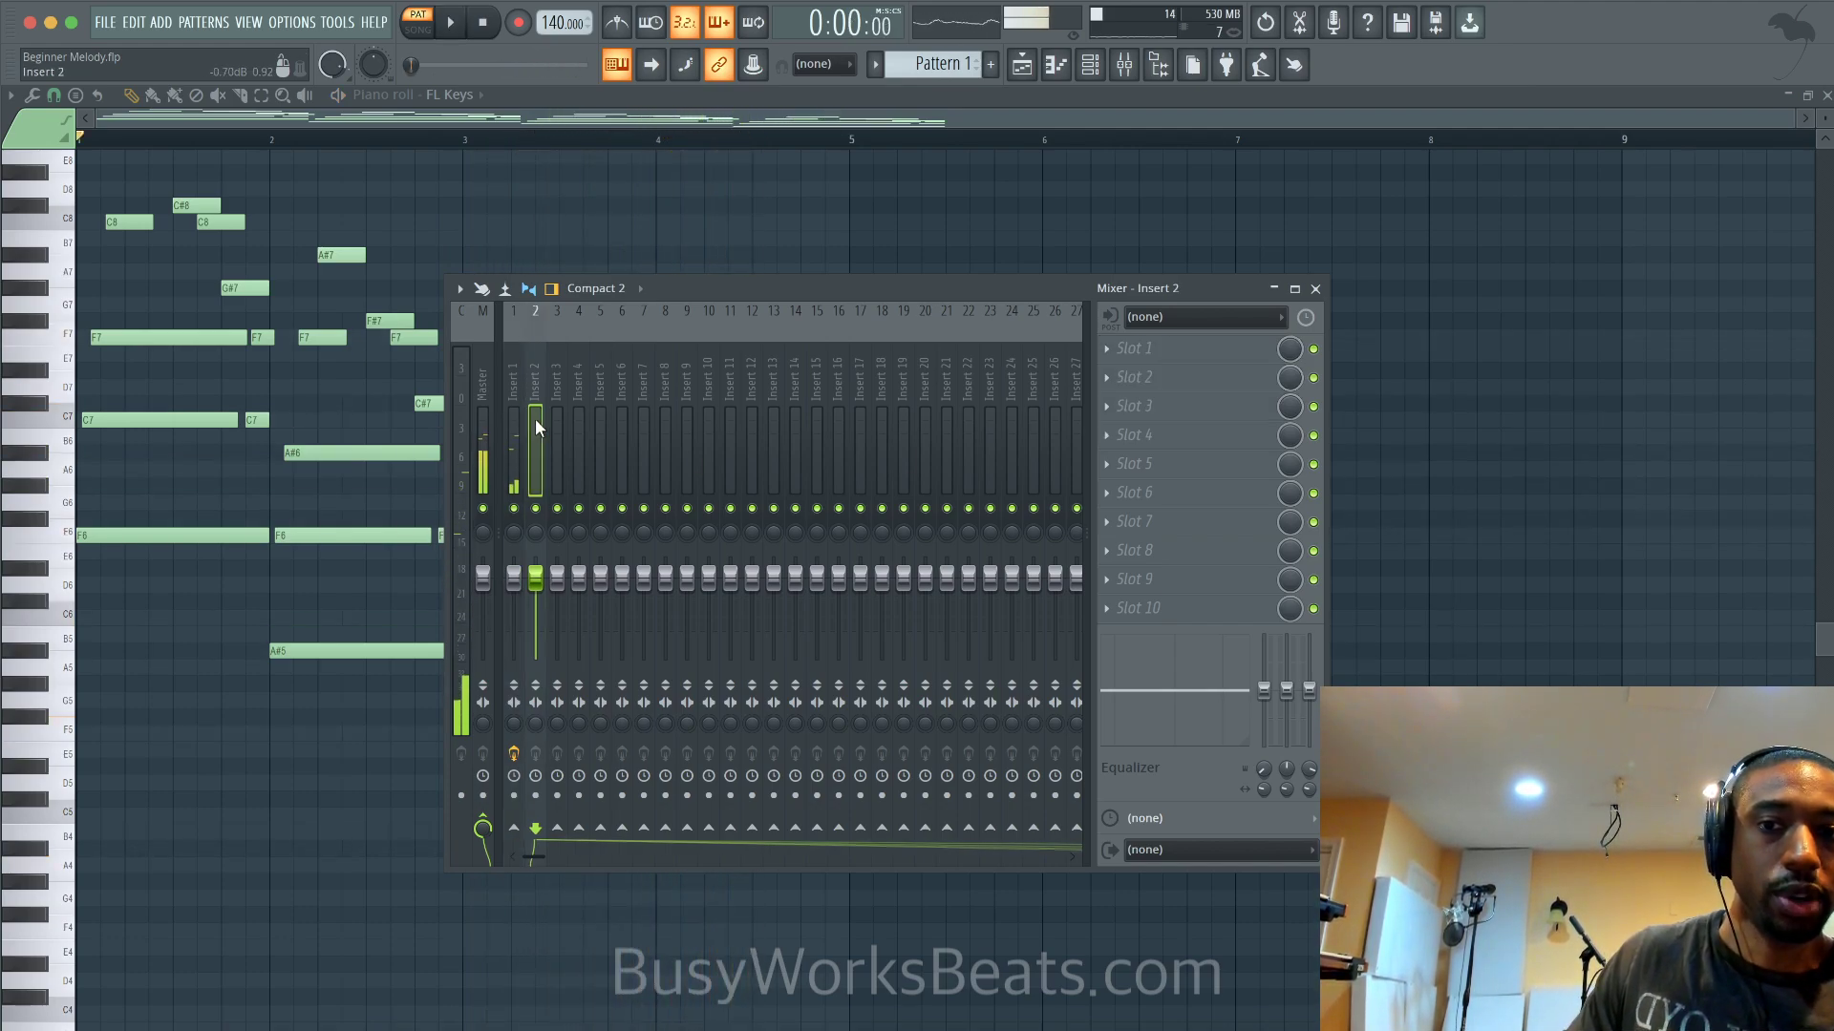
pyautogui.click(1133, 355)
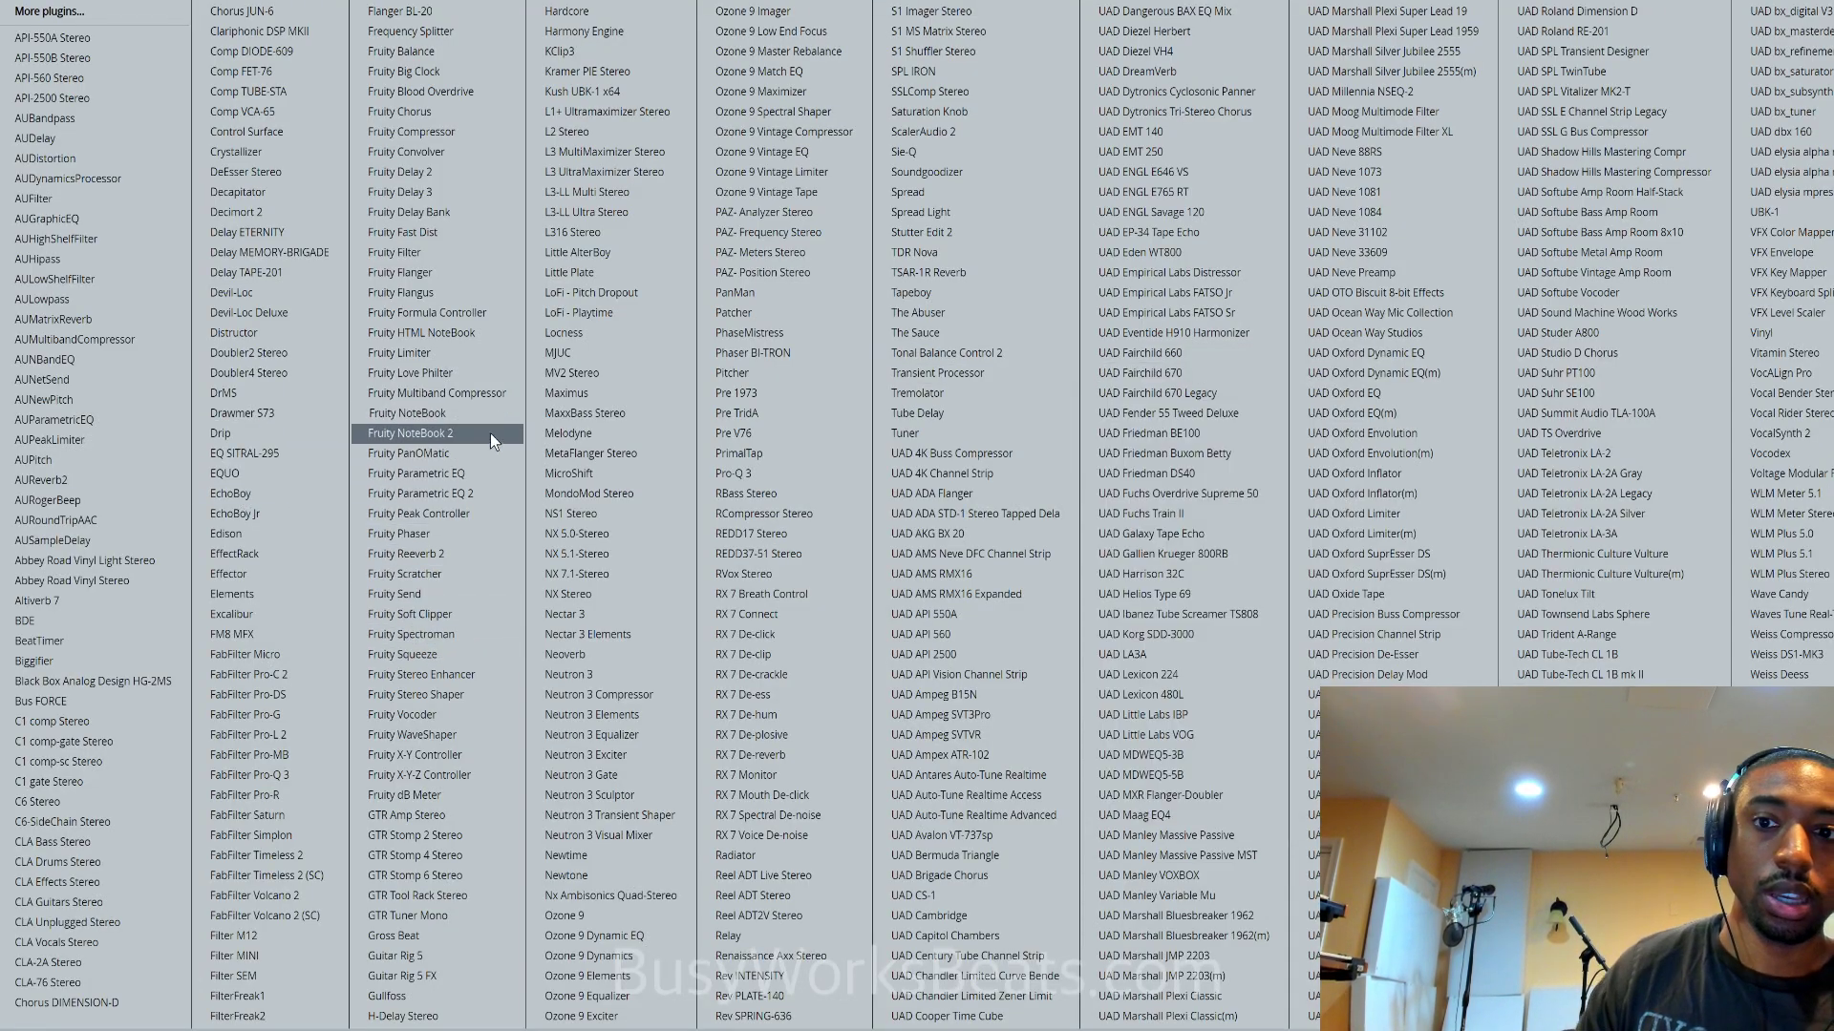
pyautogui.click(452, 554)
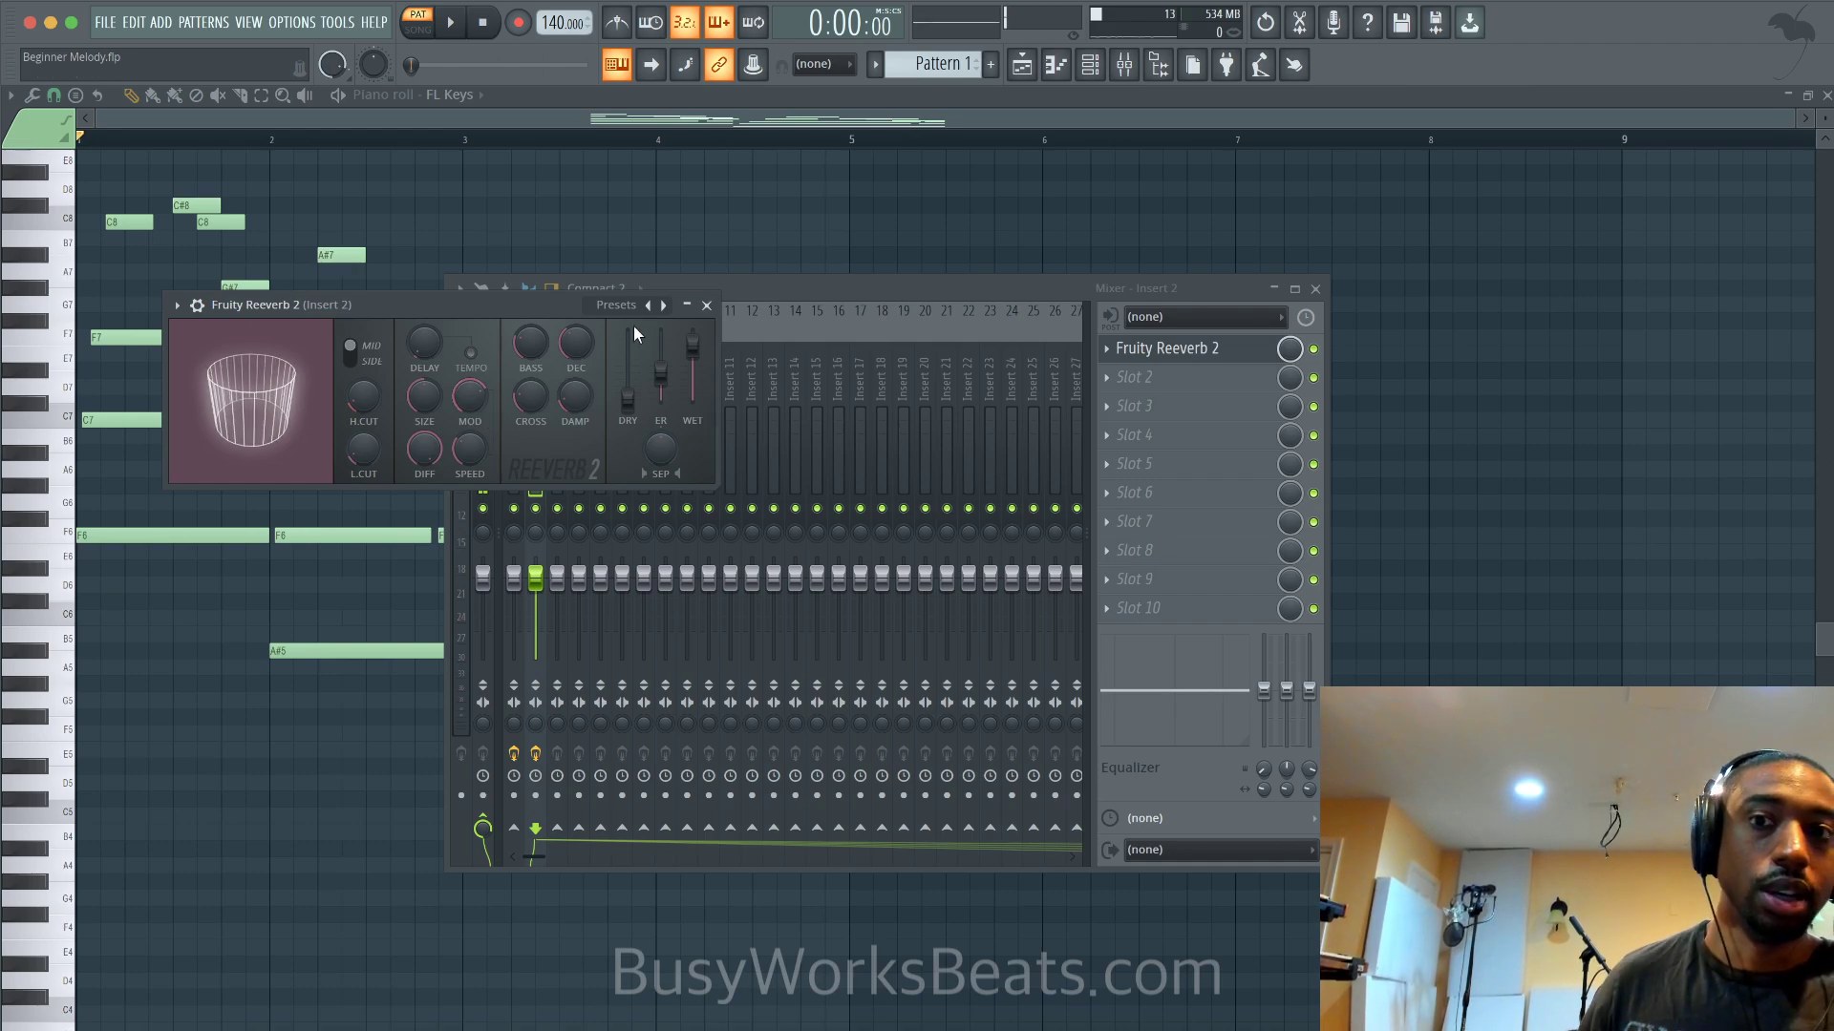
pyautogui.click(713, 305)
pyautogui.click(515, 395)
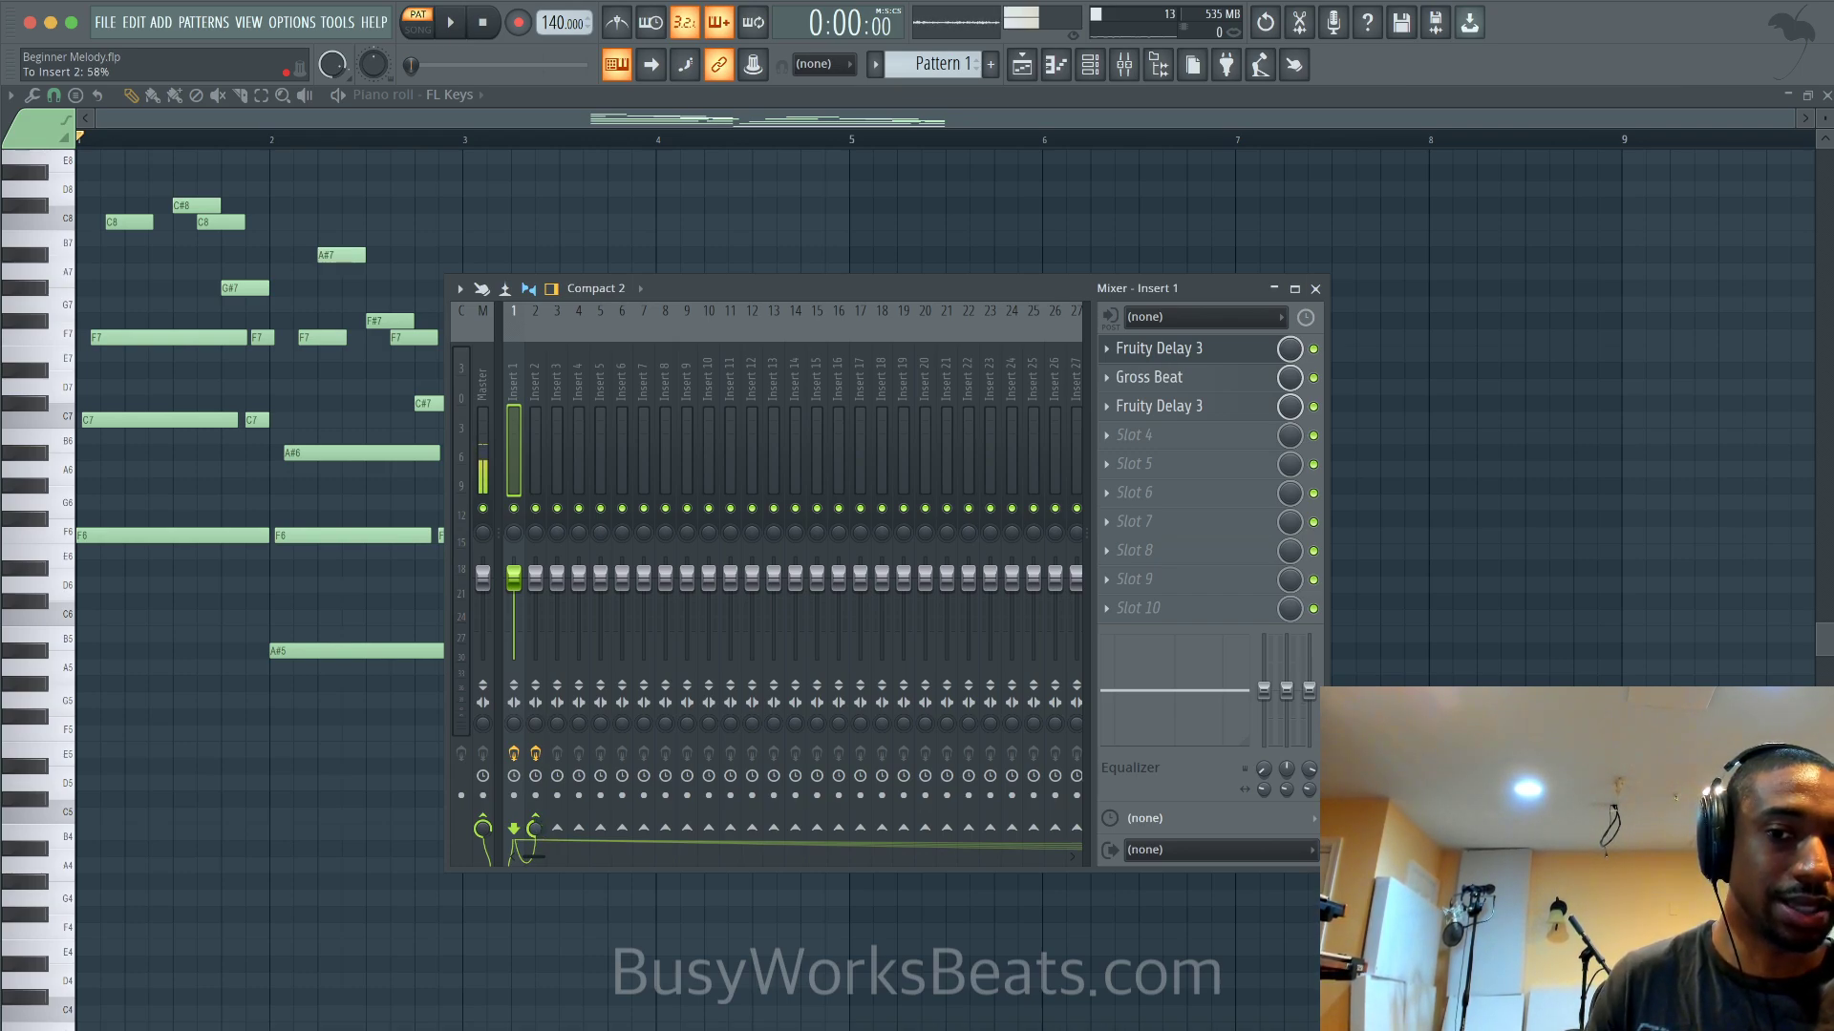
pyautogui.press('space')
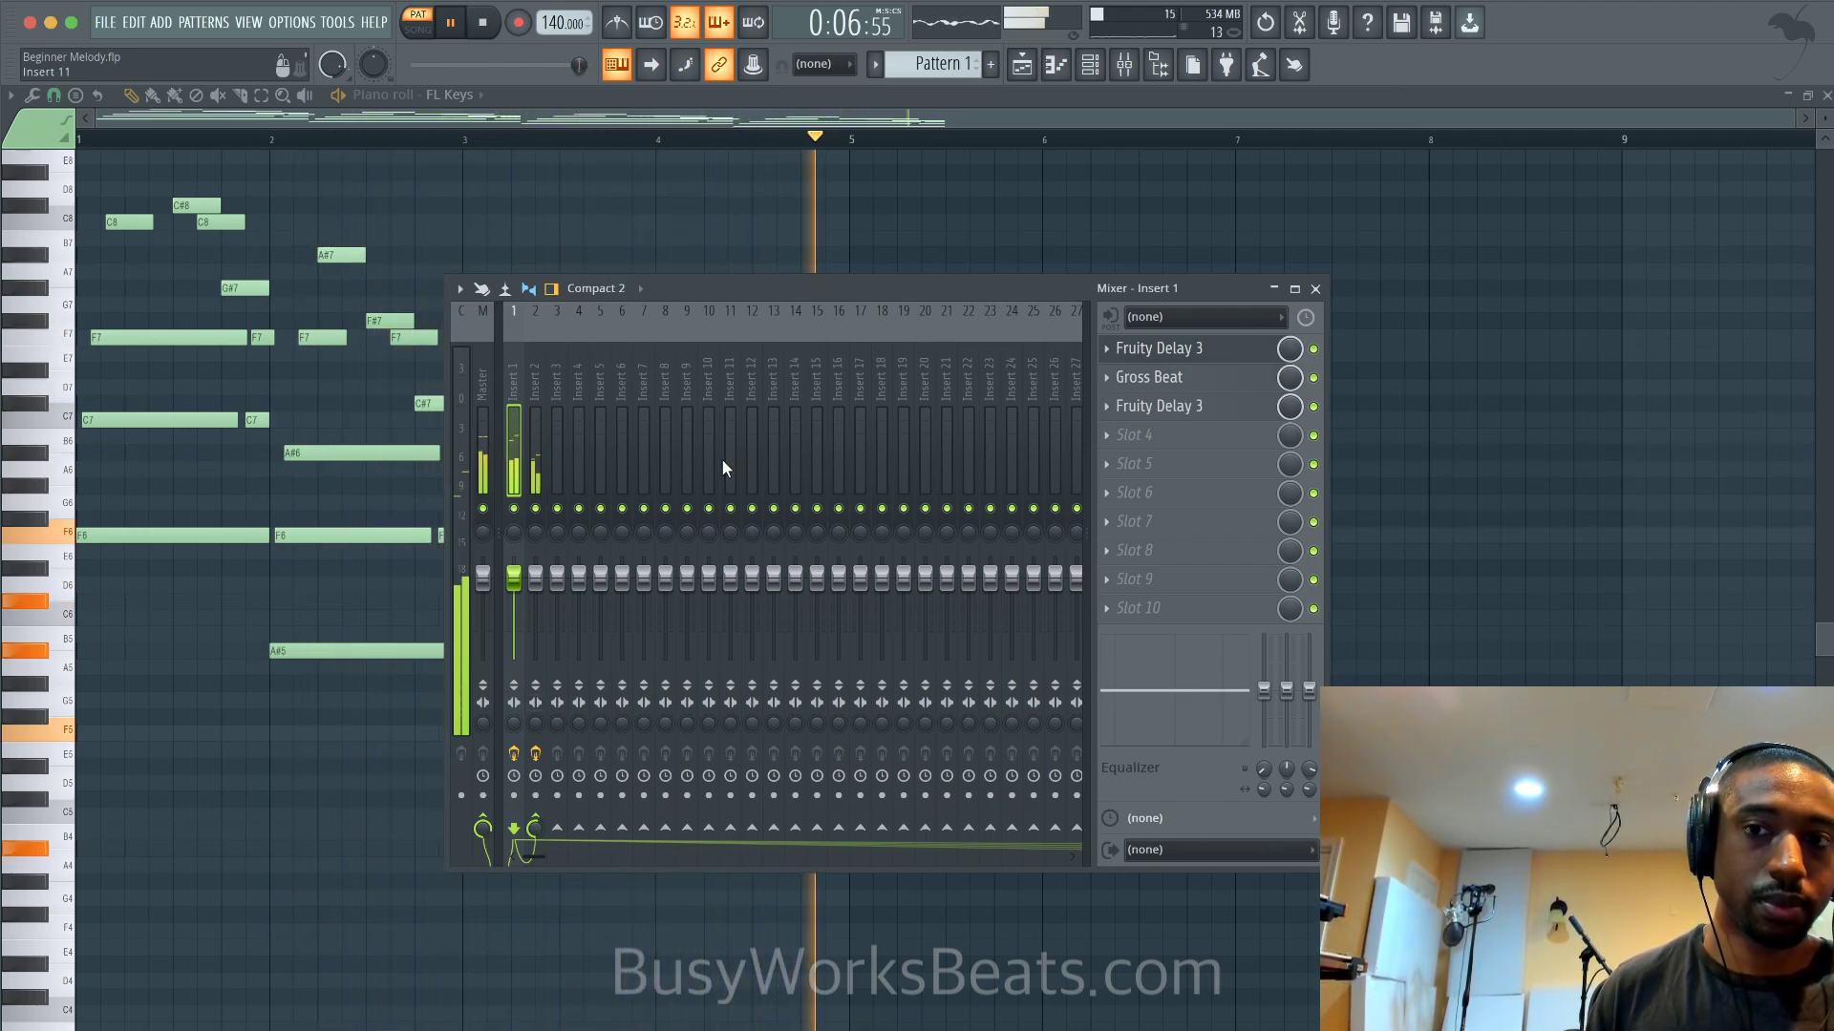
# Add Fruity Limiter to Insert 1 and move it to slot 3, ahead of the second Fruity Delay 3
pyautogui.click(1131, 438)
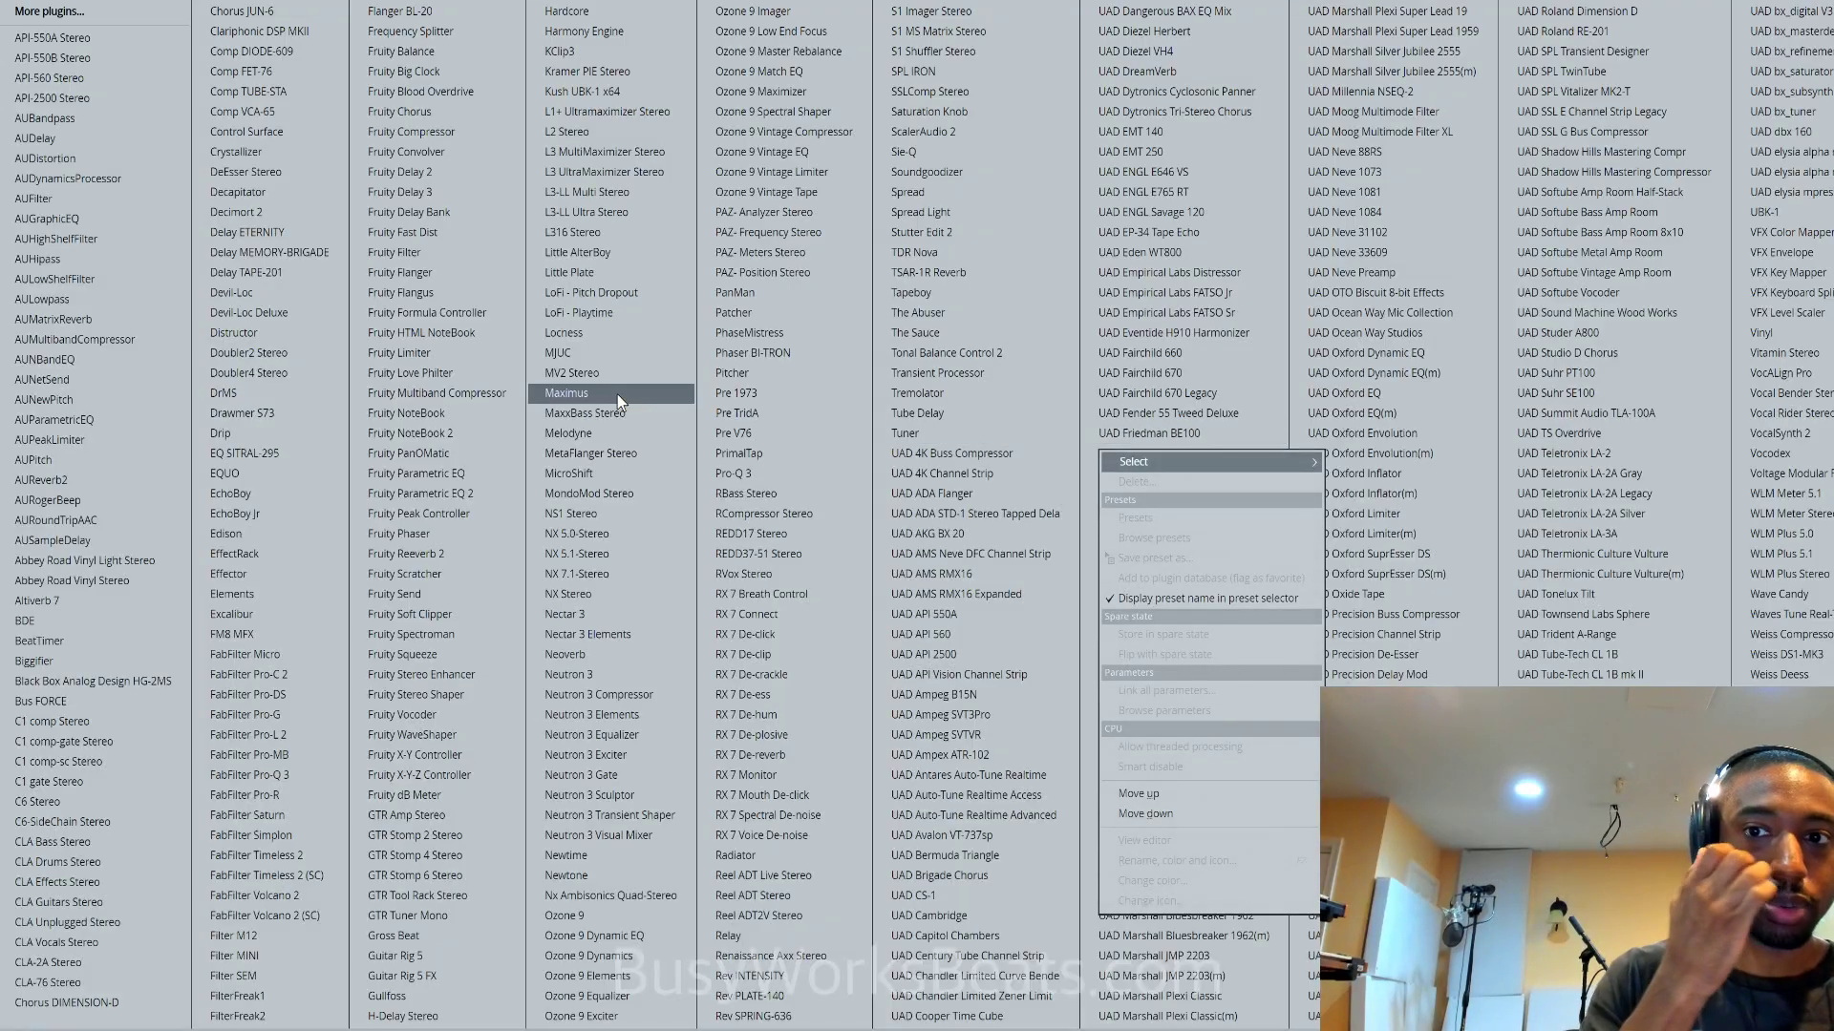
pyautogui.click(449, 353)
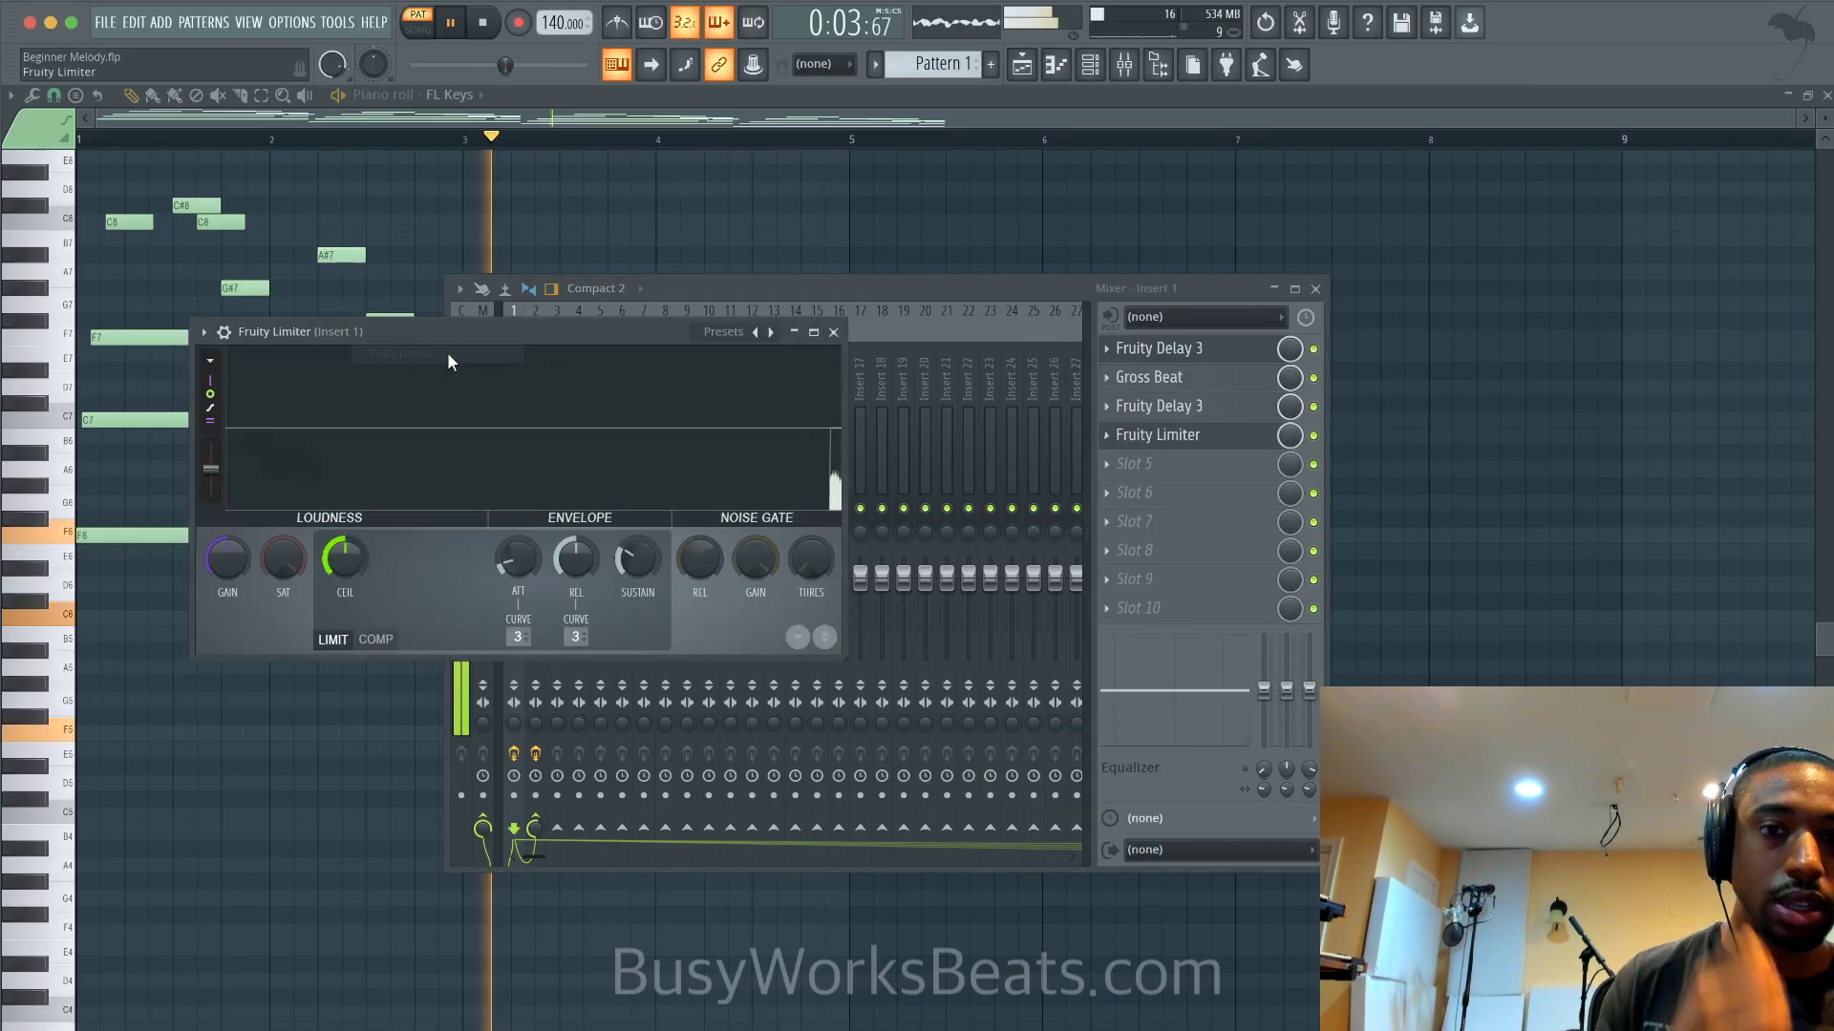
pyautogui.press('space')
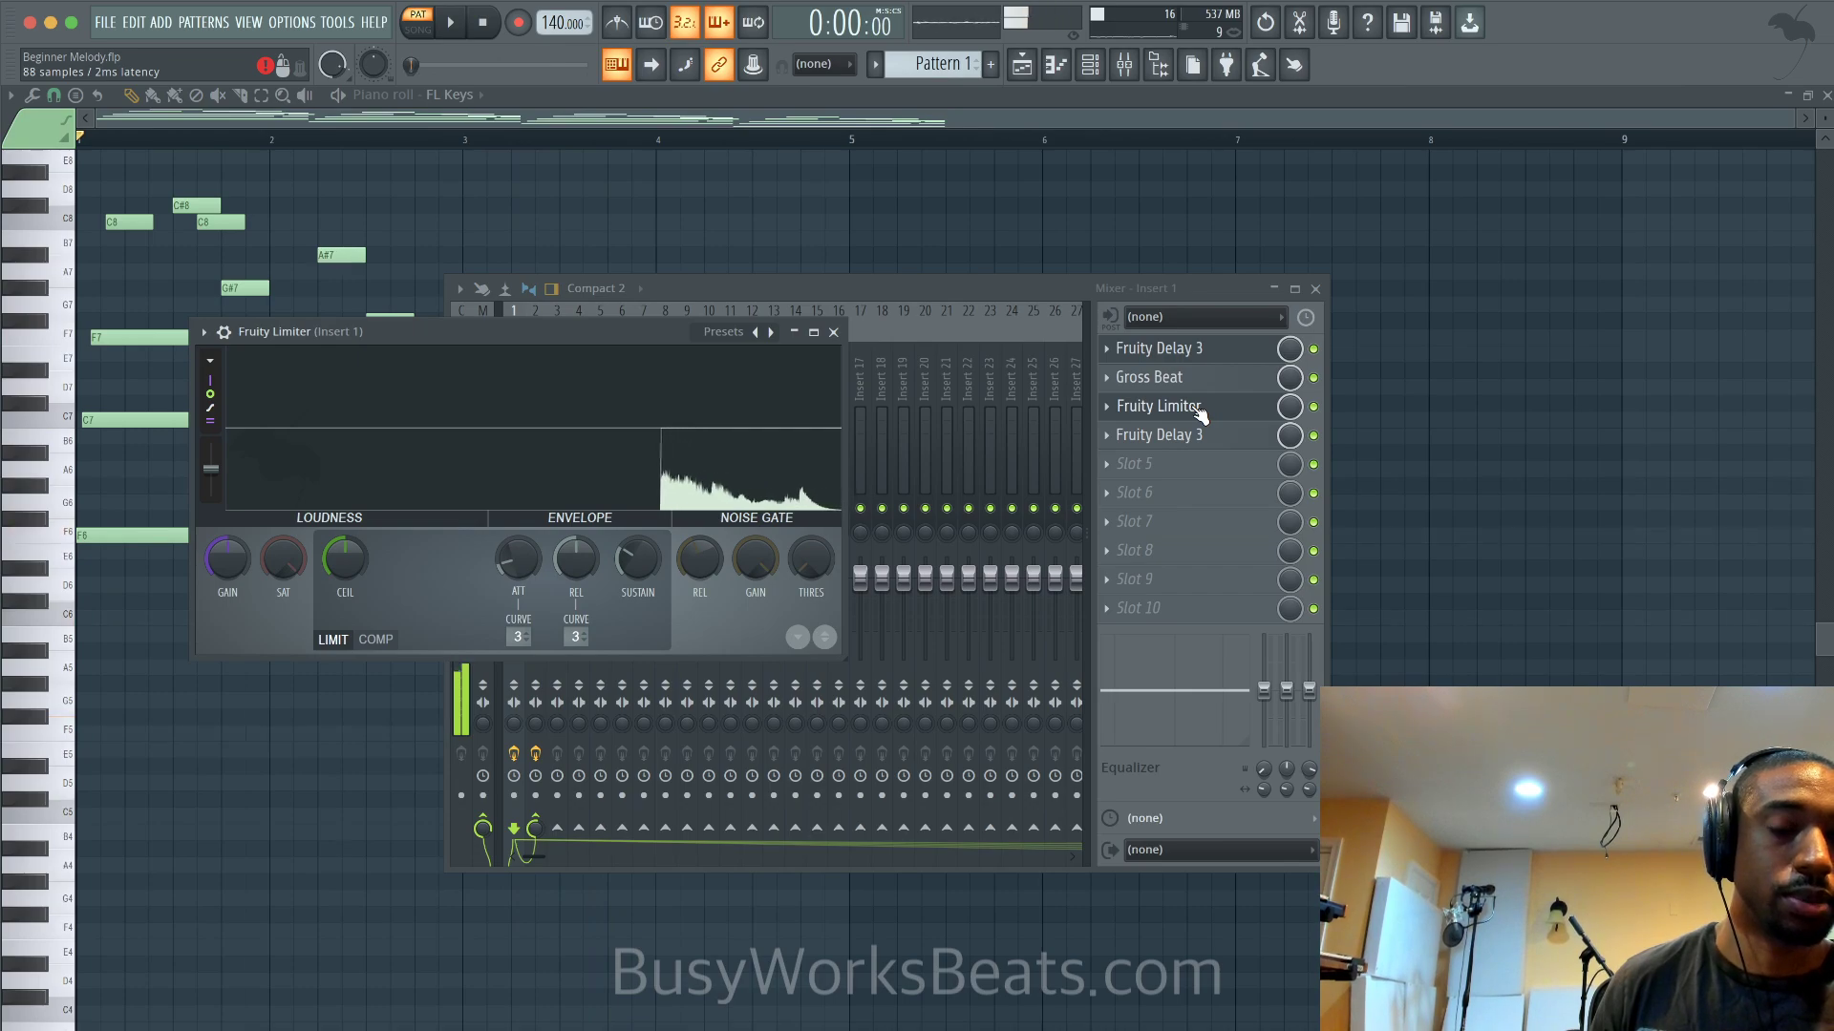
pyautogui.press('space')
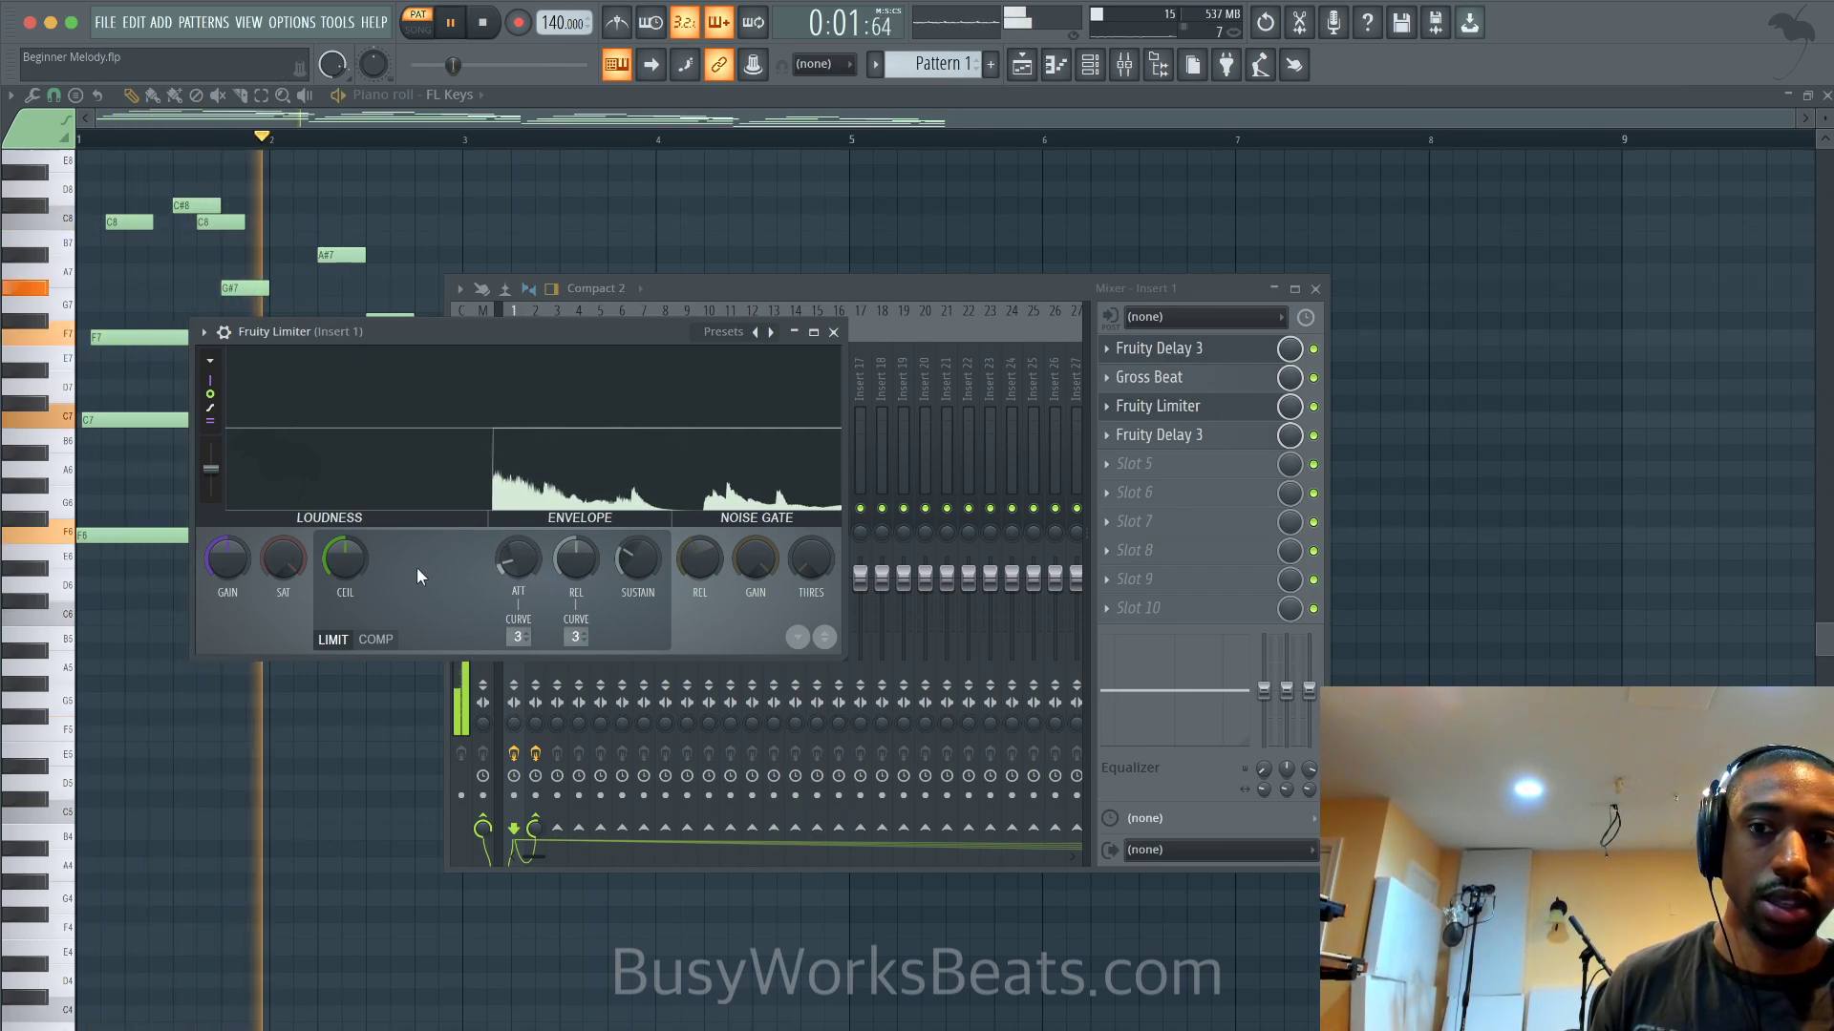
# Switch Fruity Limiter to compressor mode, lower the threshold, and raise the ratio and the gain, with gain at about 4.5 dB
pyautogui.click(375, 639)
pyautogui.moveTo(362, 558); pyautogui.dragTo(362, 611)
pyautogui.moveTo(456, 560); pyautogui.dragTo(456, 535)
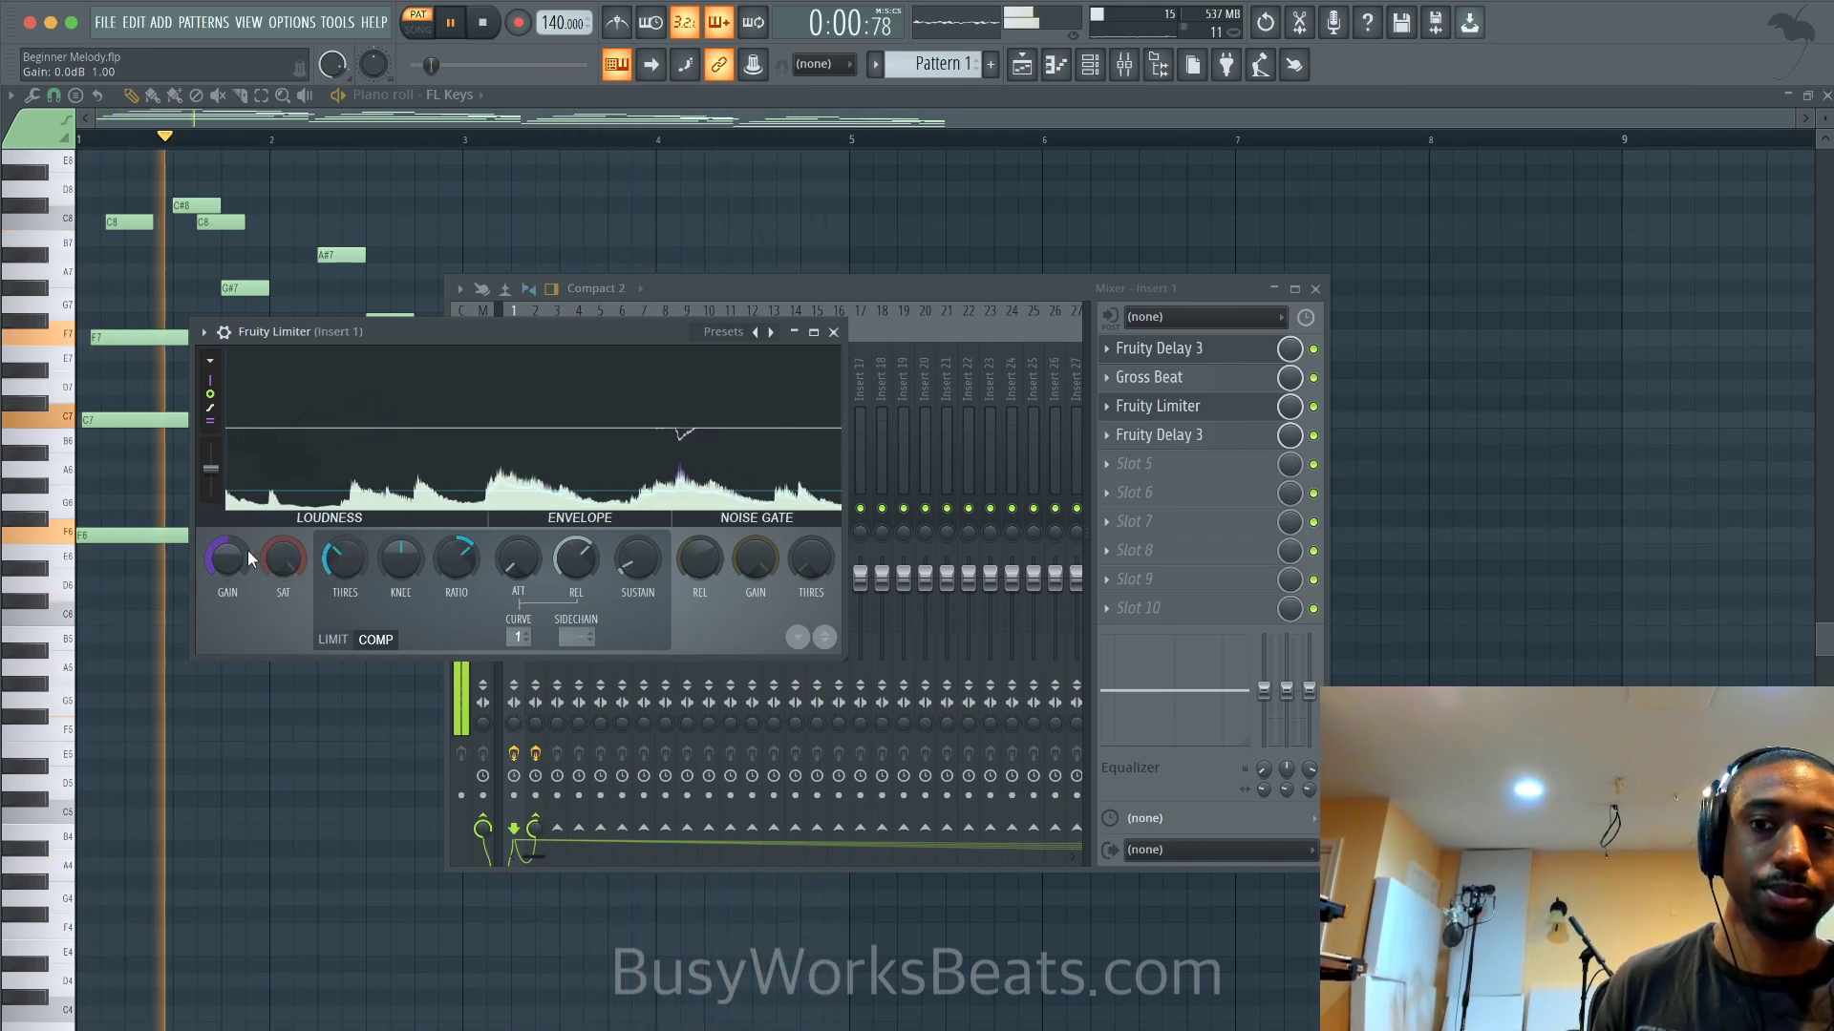
pyautogui.moveTo(250, 559); pyautogui.dragTo(250, 526)
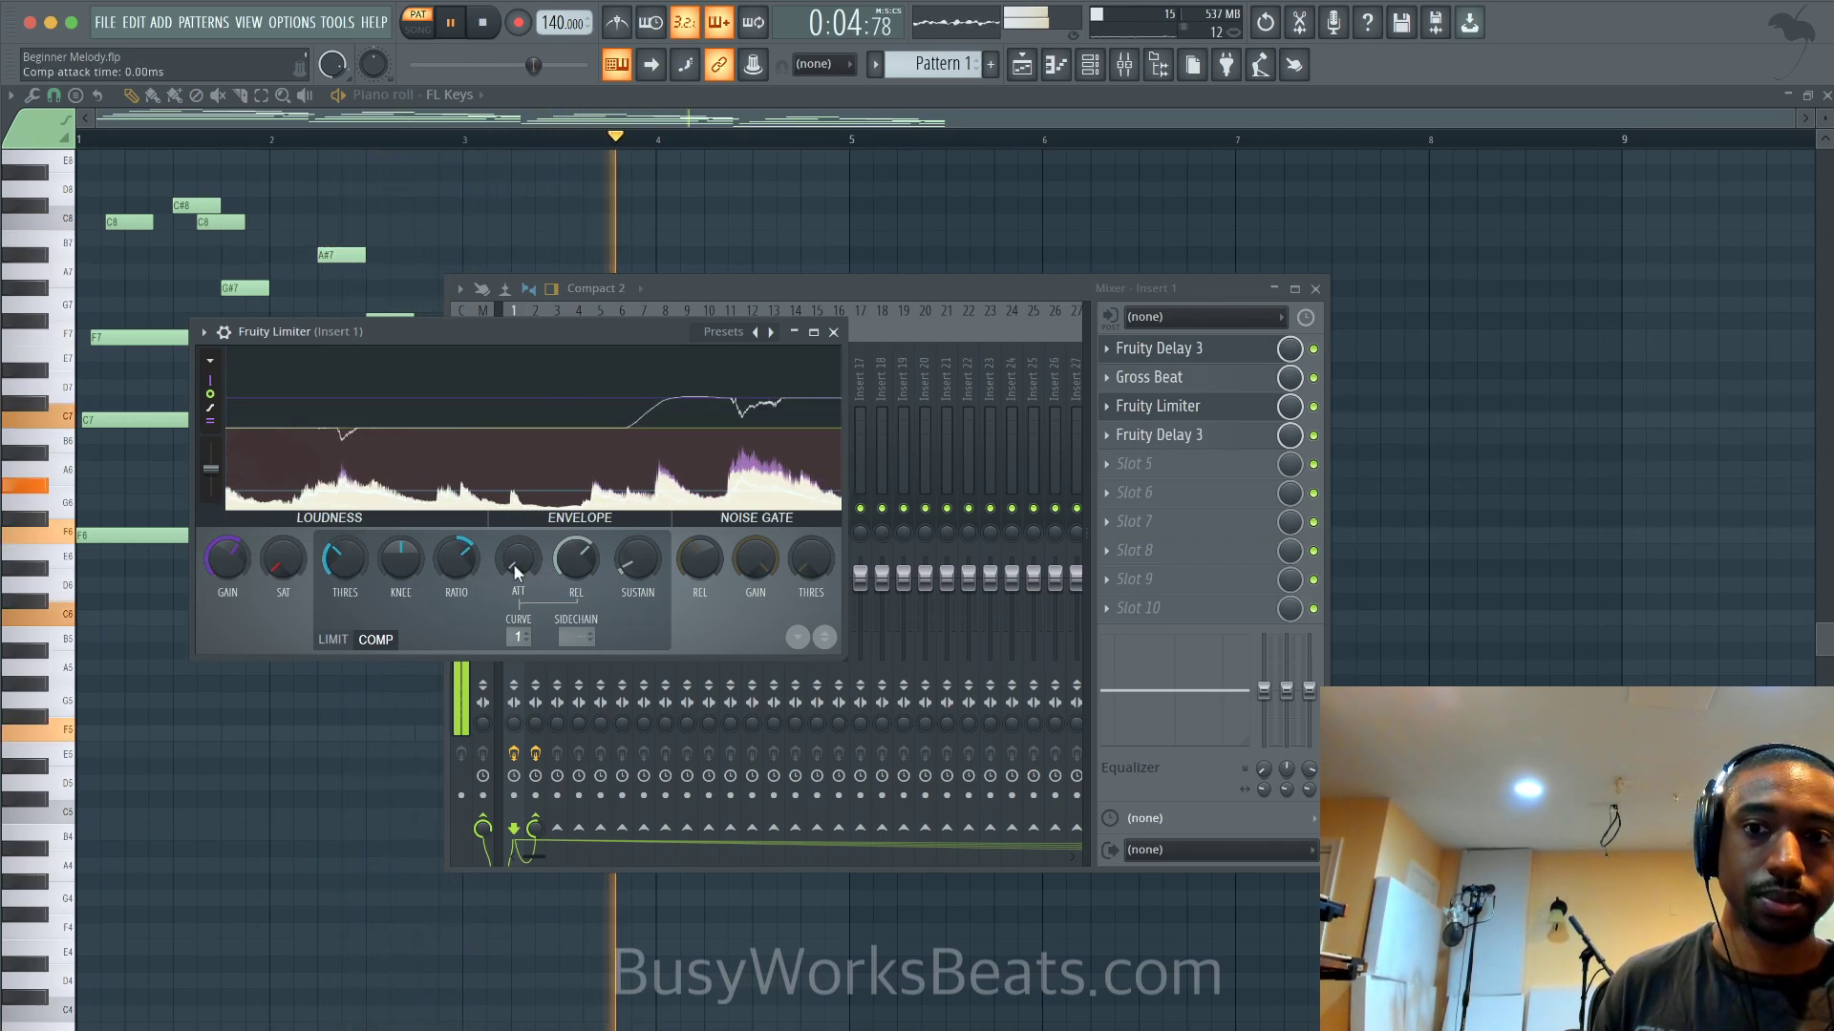
# Raise the compressor's attack and release, readjust its threshold, and add some saturation while the melody plays
pyautogui.moveTo(515, 563); pyautogui.dragTo(570, 602)
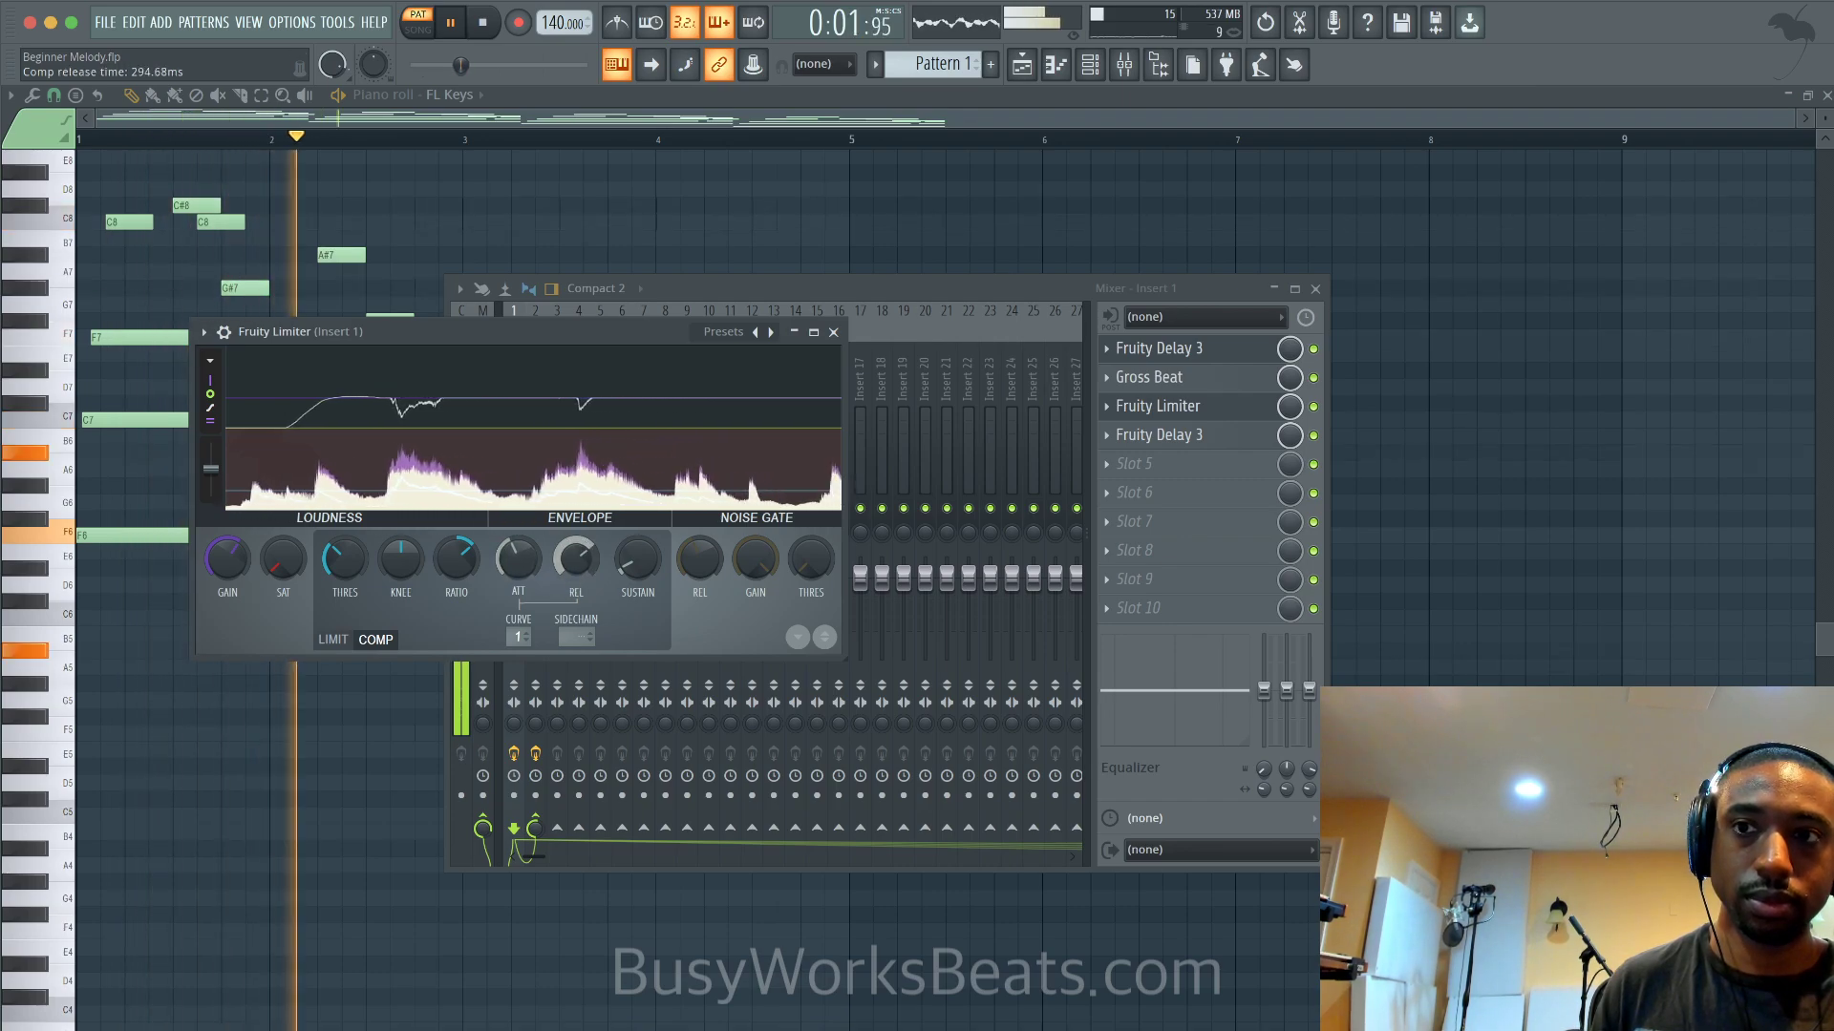
pyautogui.moveTo(345, 558)
pyautogui.mouseDown()
pyautogui.moveTo(345, 588)
pyautogui.moveTo(349, 559)
pyautogui.mouseUp()
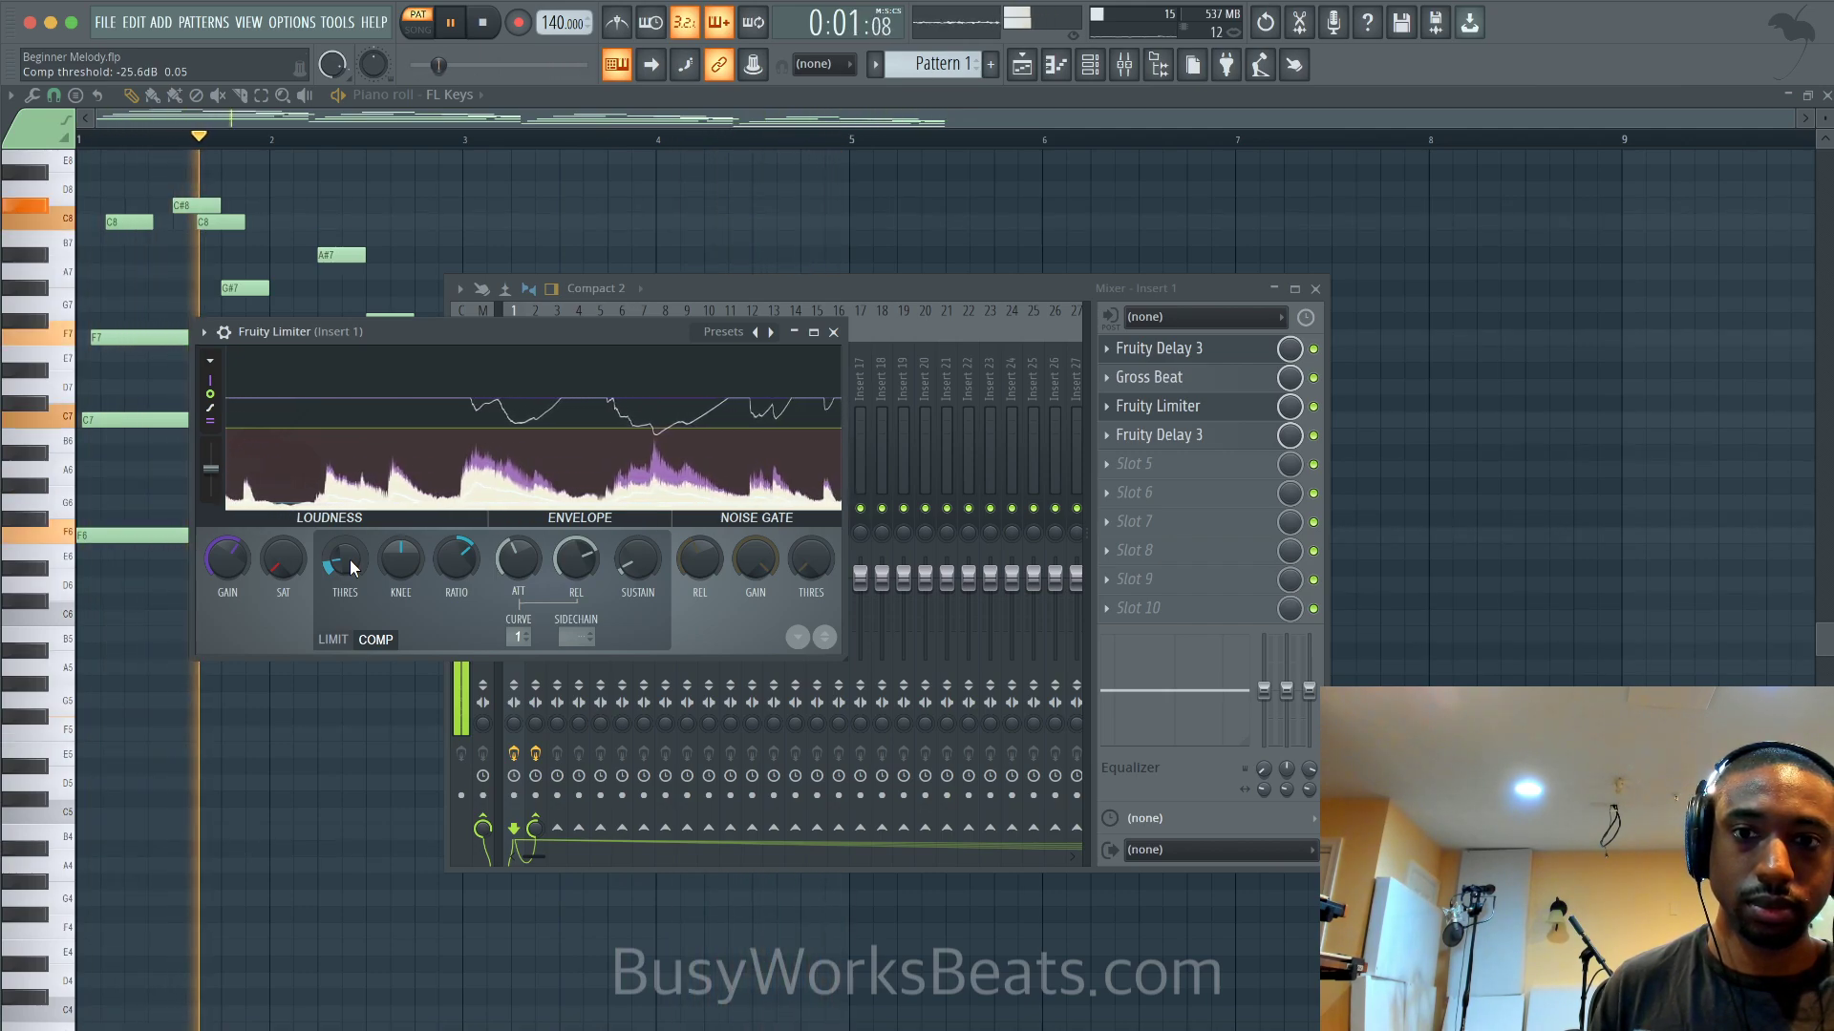
pyautogui.moveTo(350, 560); pyautogui.dragTo(282, 539)
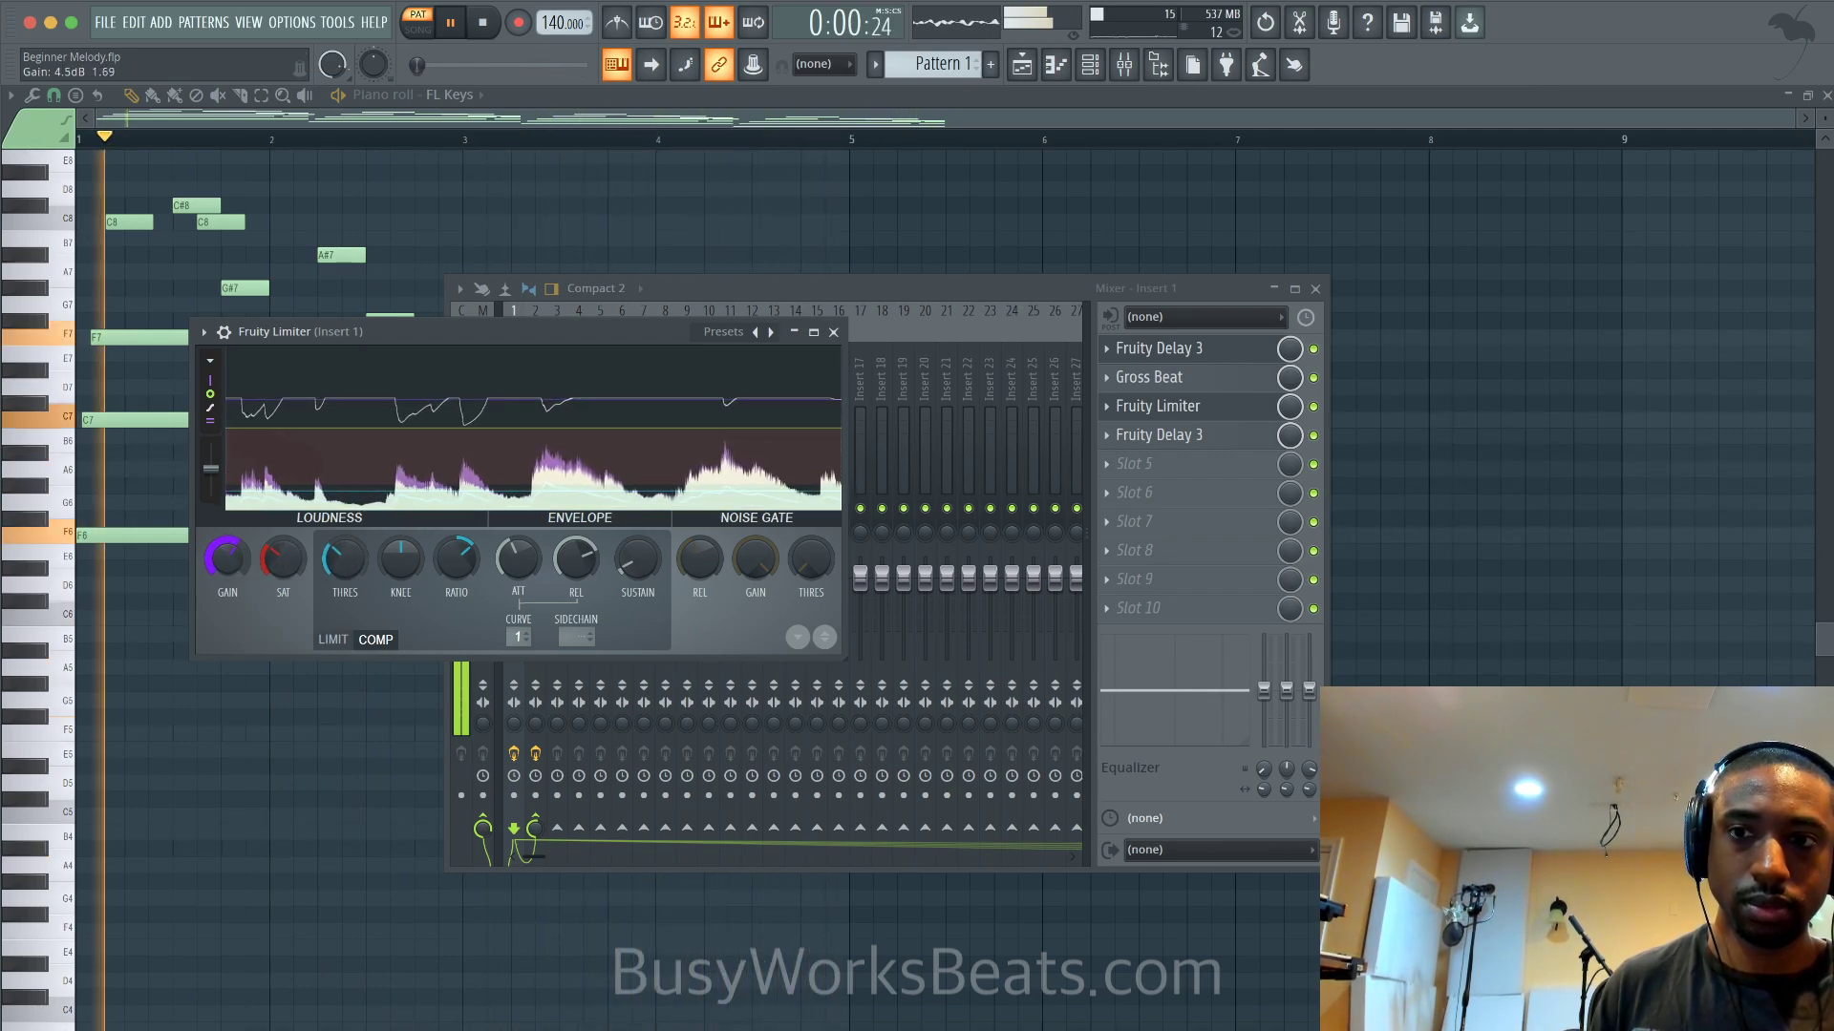
pyautogui.click(833, 332)
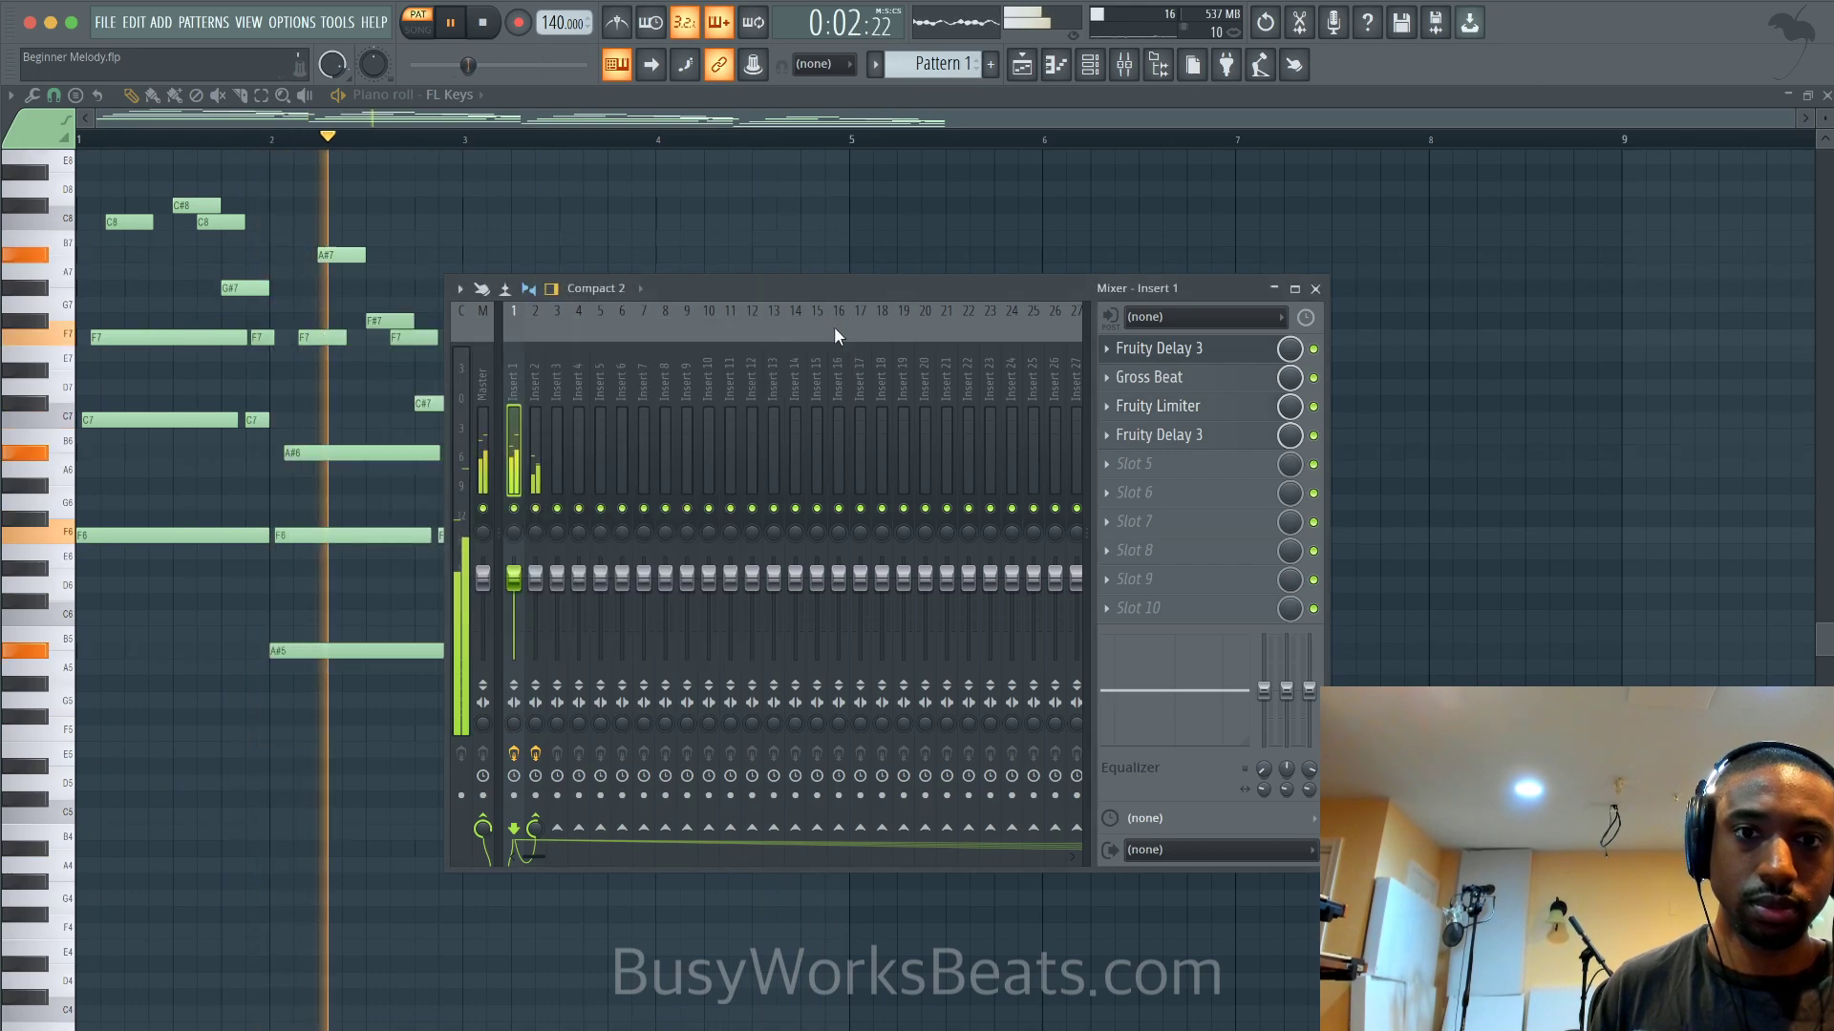
pyautogui.press('space')
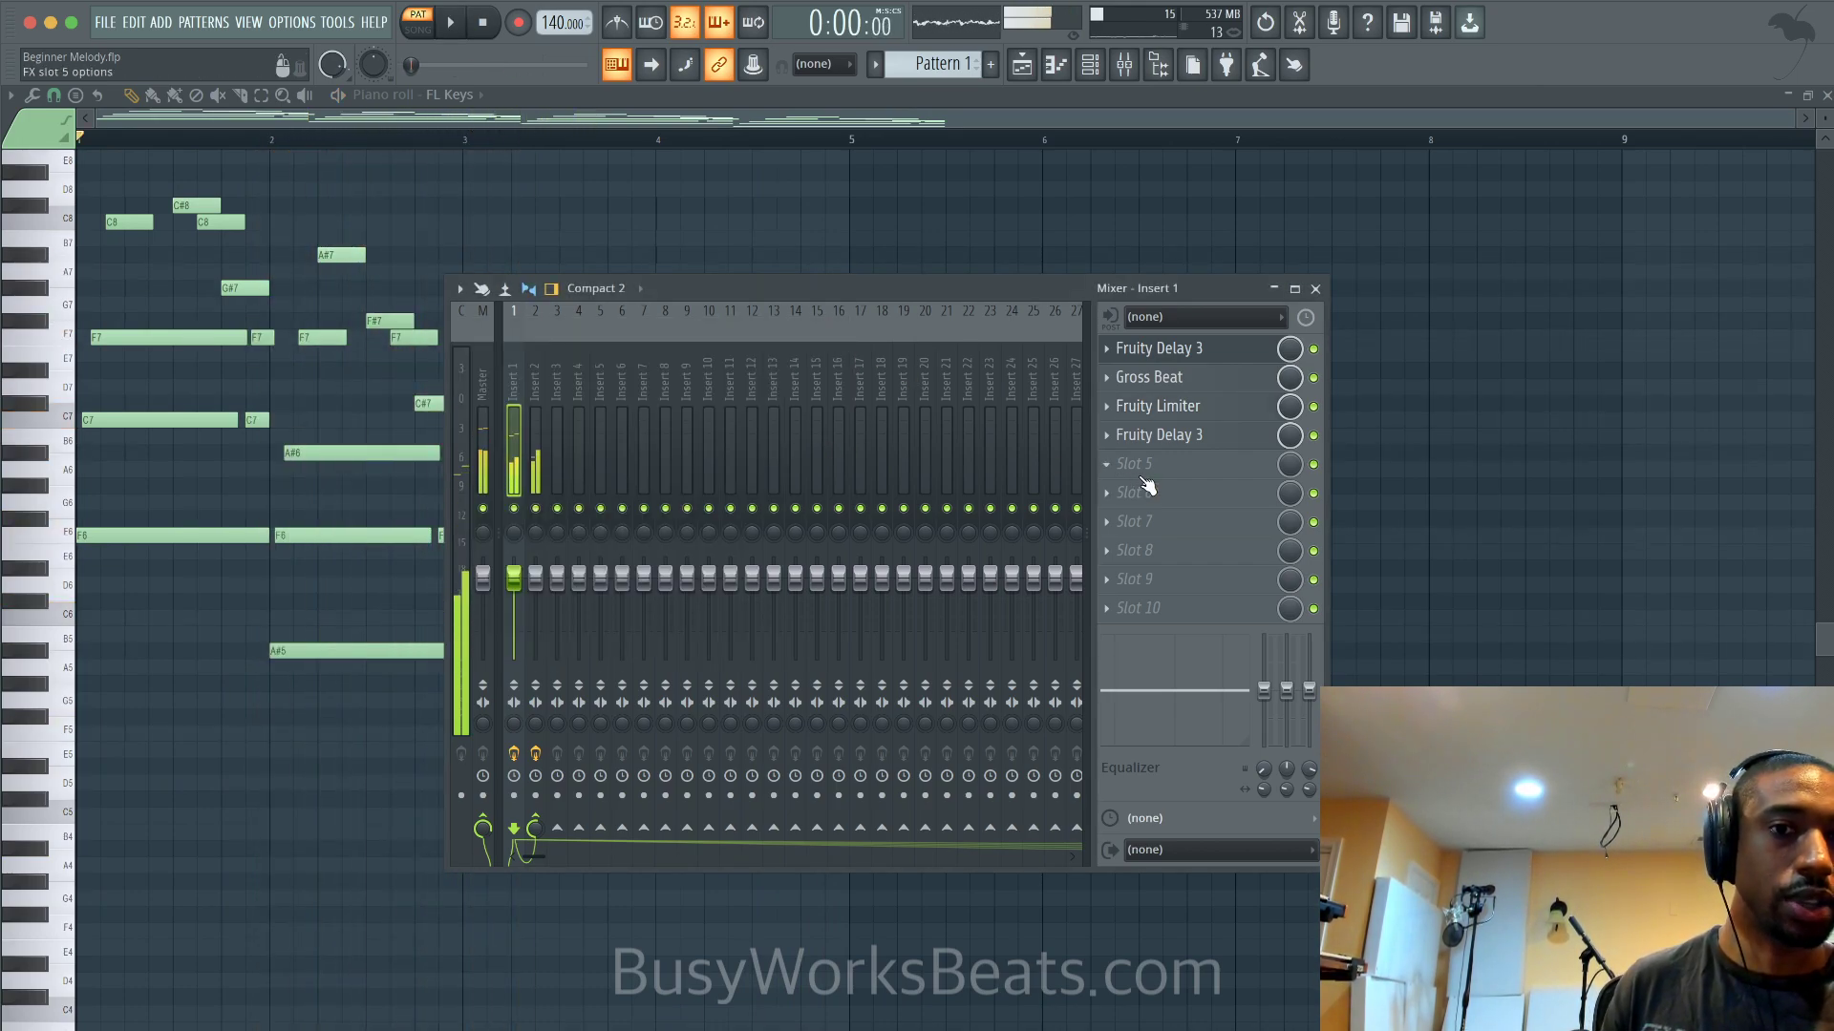
# Add Fruity parametric EQ 2 to Insert 1 and move it to the first effect slot, ahead of the delay
pyautogui.click(1155, 473)
pyautogui.click(461, 514)
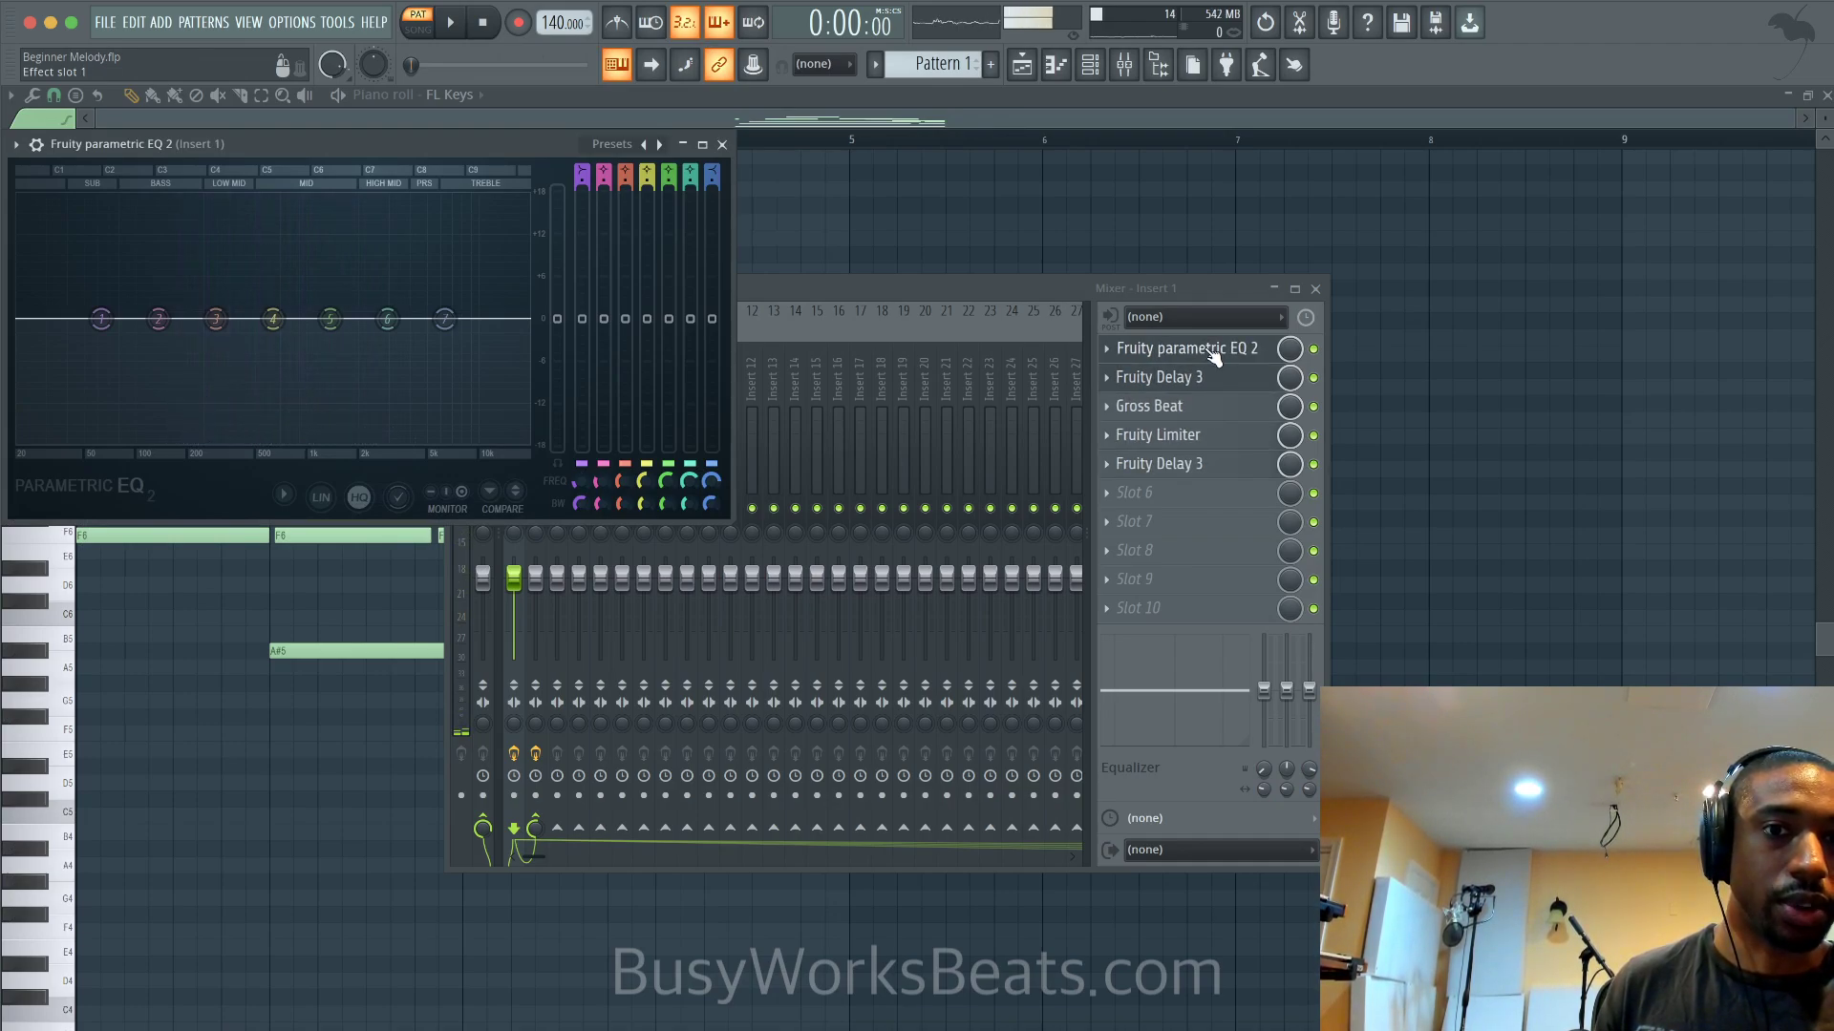
pyautogui.press('space')
# Sweep EQ band 3 as a boost through the low mids during playback, and cut it about 3.3 dB near 341 Hz
pyautogui.moveTo(215, 319); pyautogui.dragTo(196, 279)
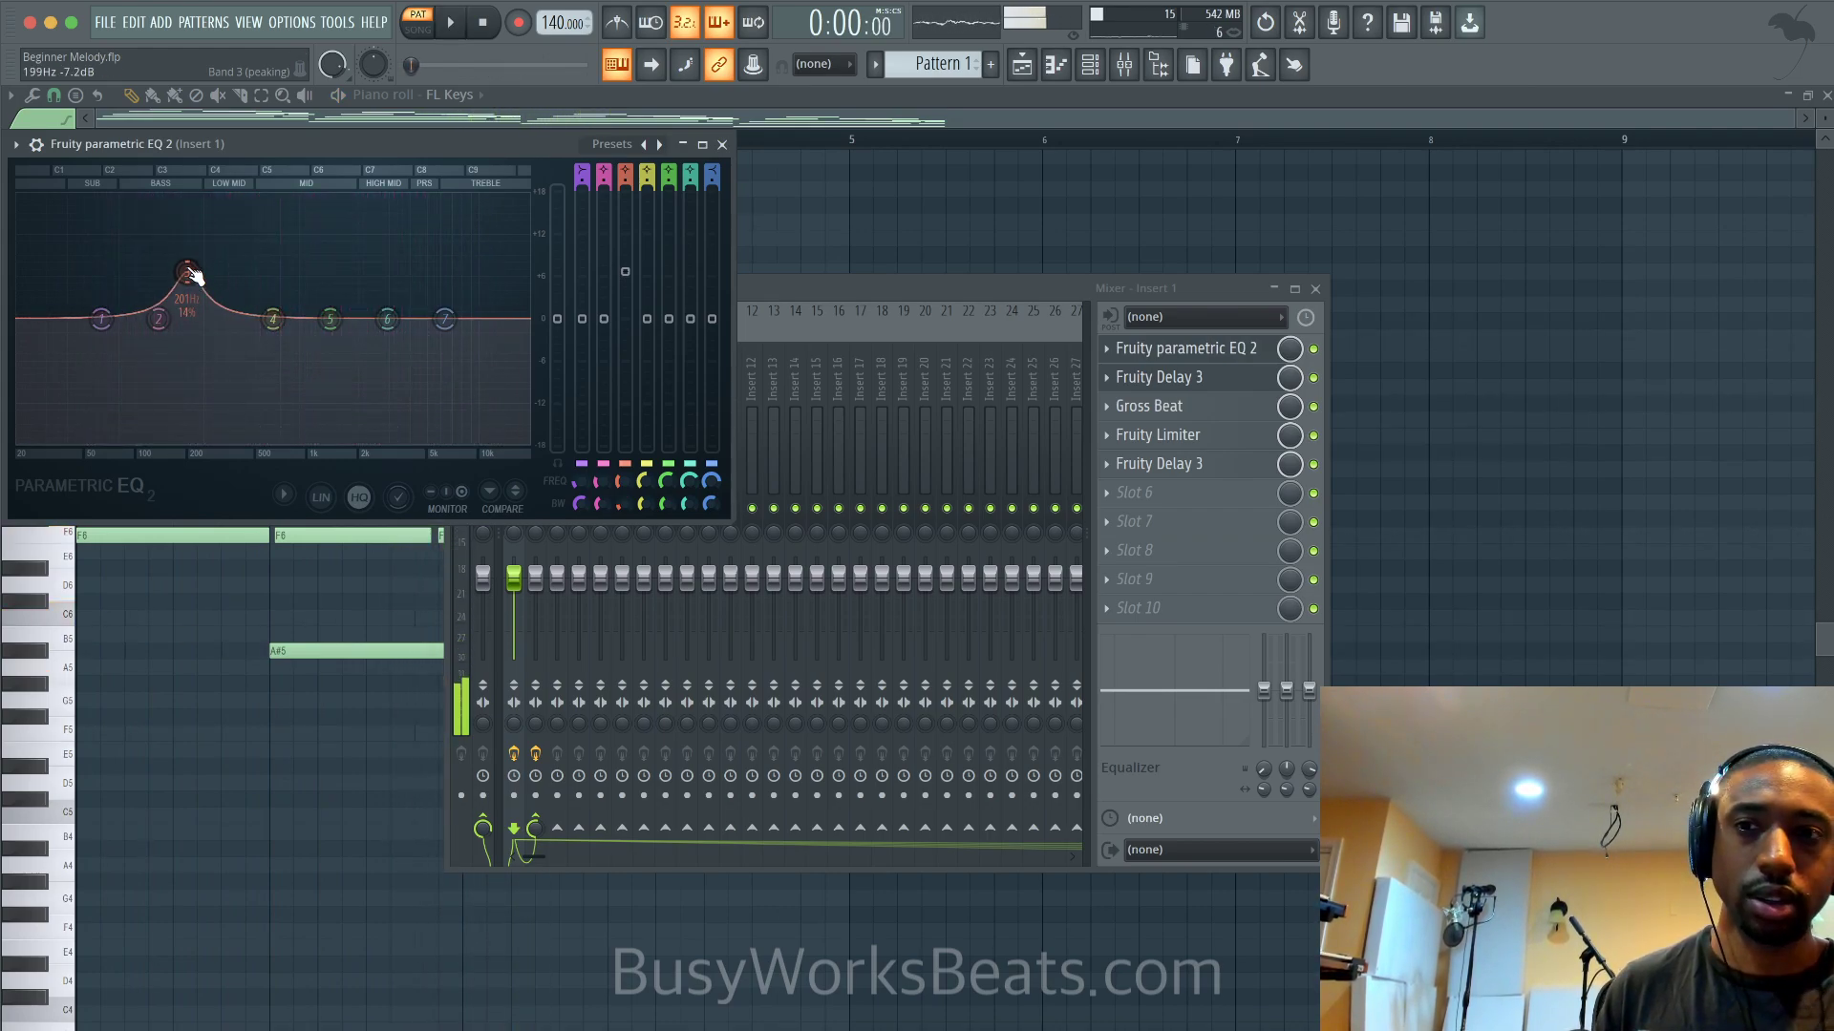
pyautogui.press('space')
pyautogui.moveTo(191, 277)
pyautogui.mouseDown()
pyautogui.moveTo(190, 309)
pyautogui.moveTo(217, 274)
pyautogui.mouseUp()
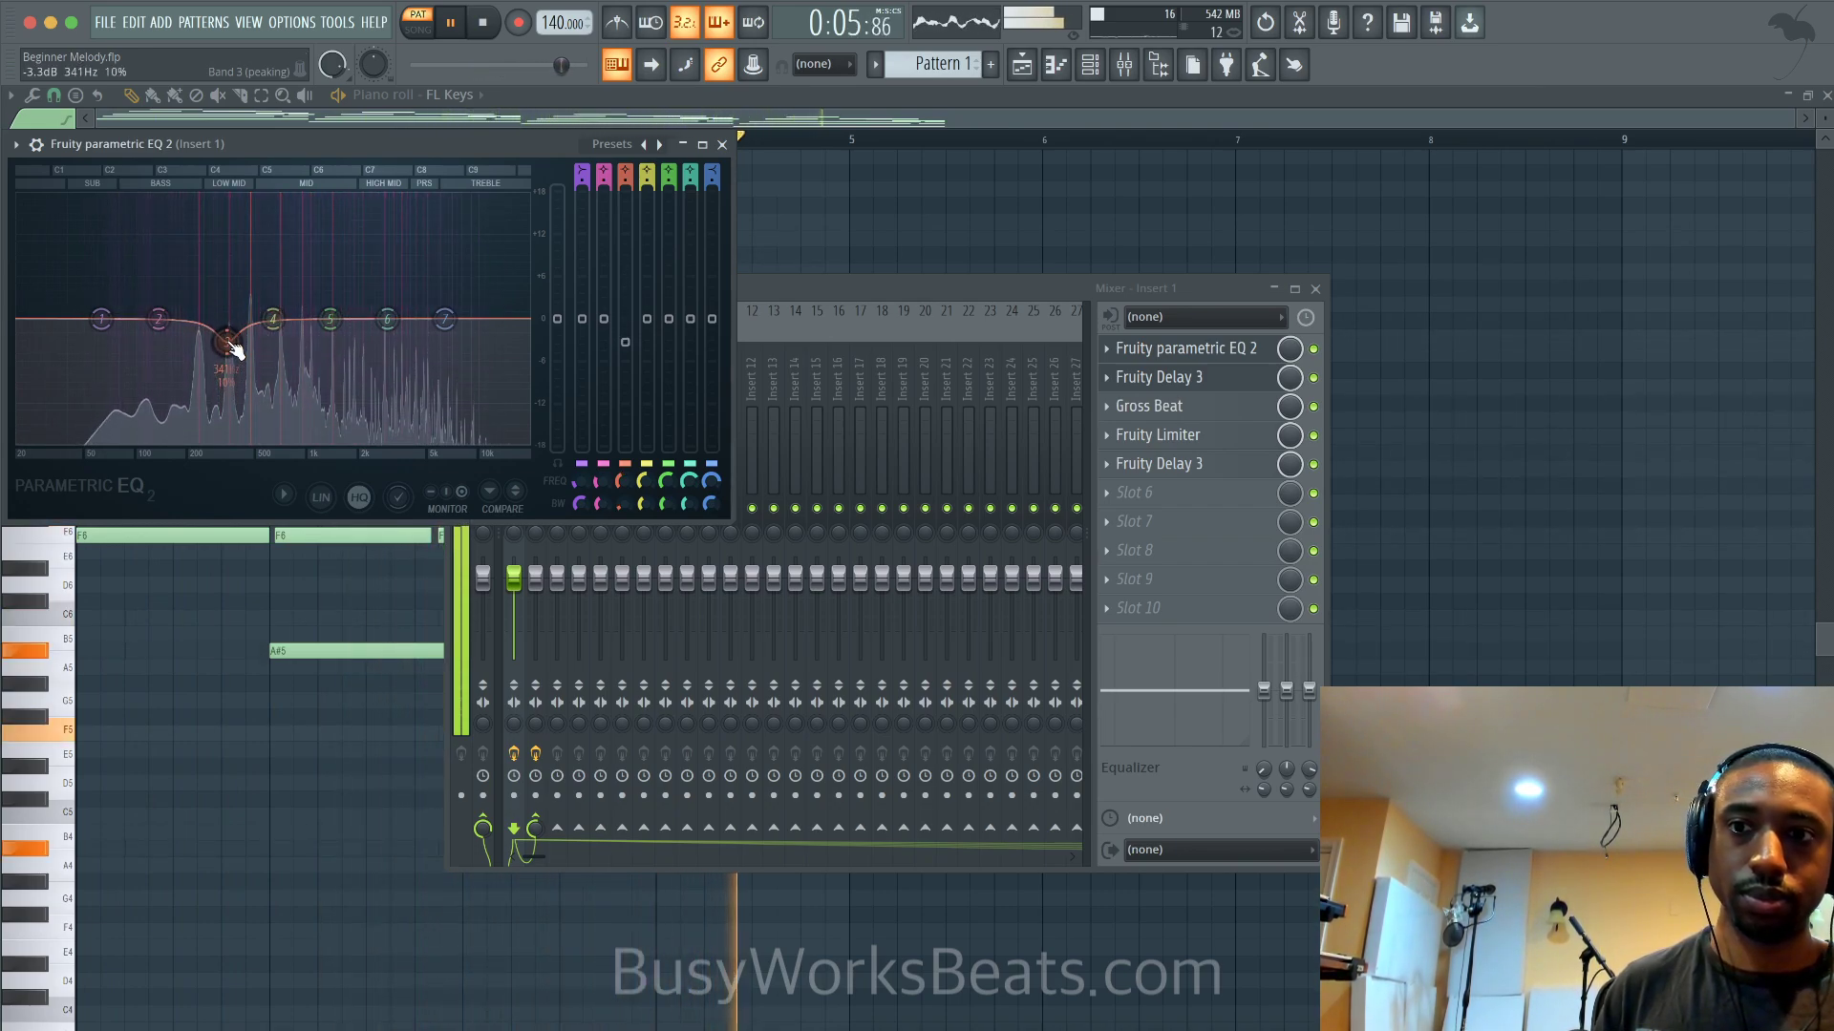
# Close the EQ, bypass Gross Beat on Insert 1, and play the melody from the start
pyautogui.press('space')
pyautogui.click(682, 145)
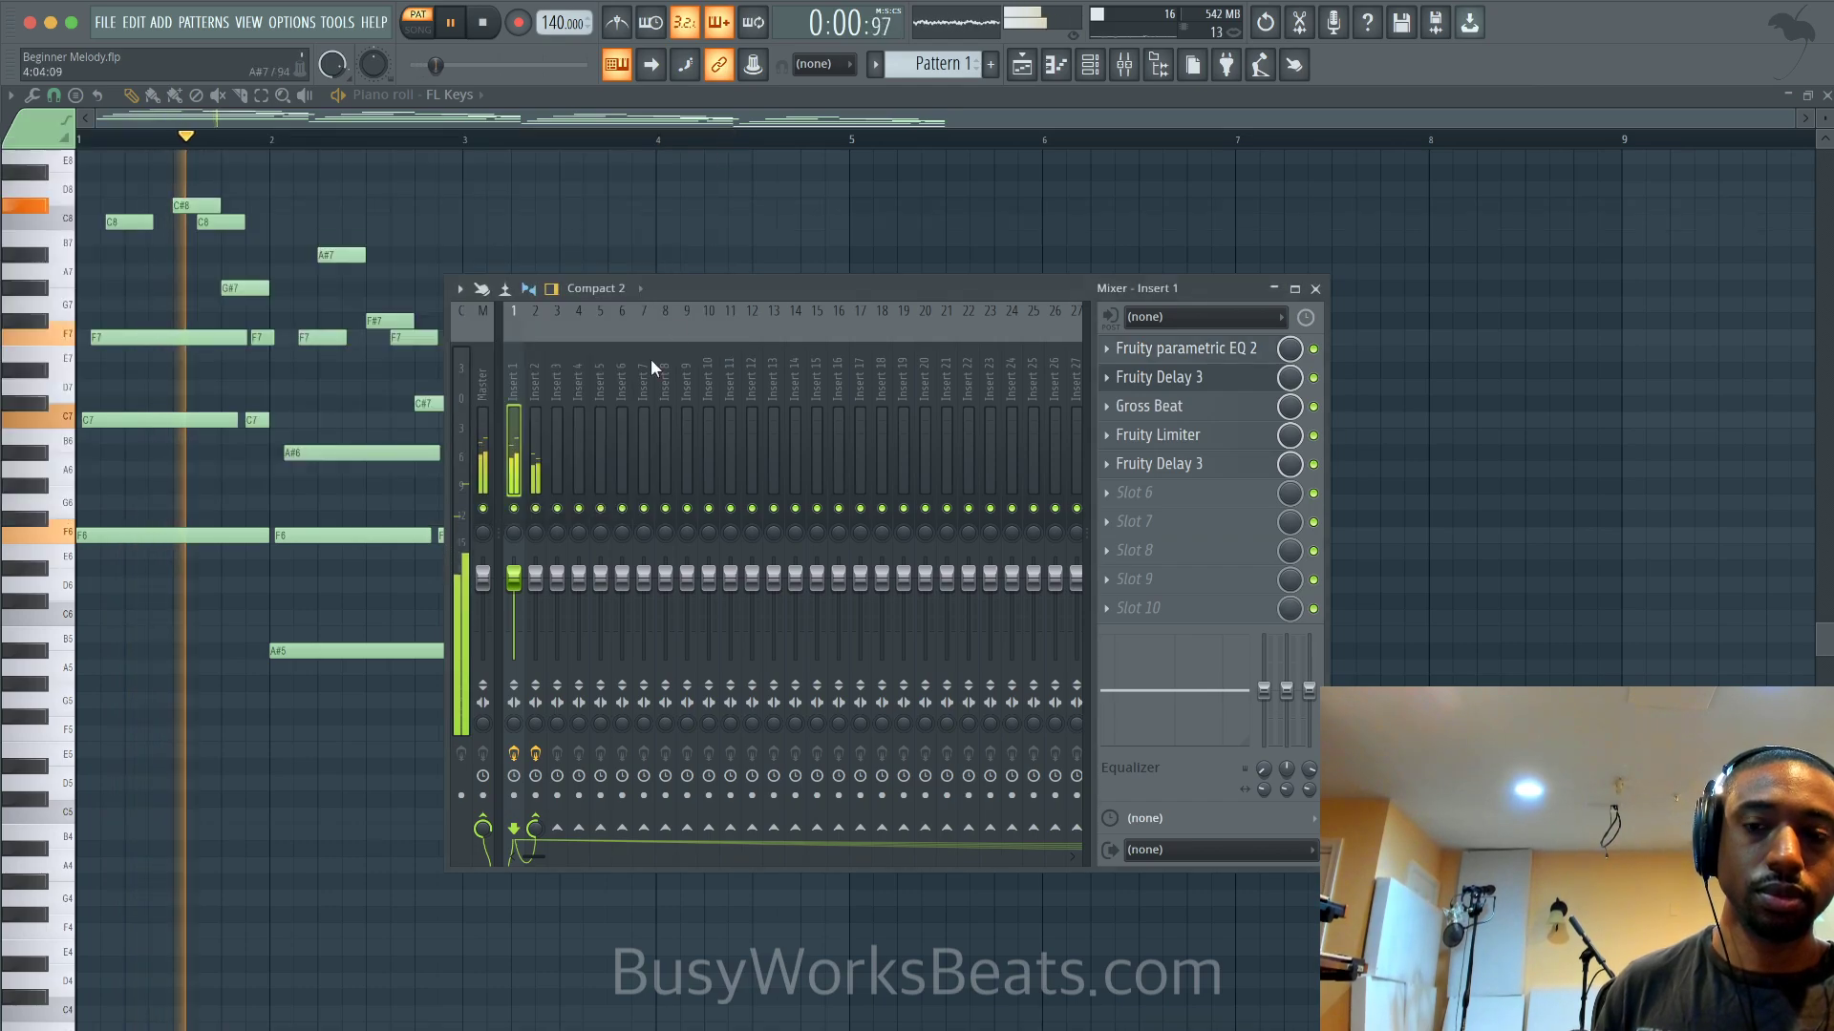
pyautogui.click(1315, 289)
pyautogui.press('F9')
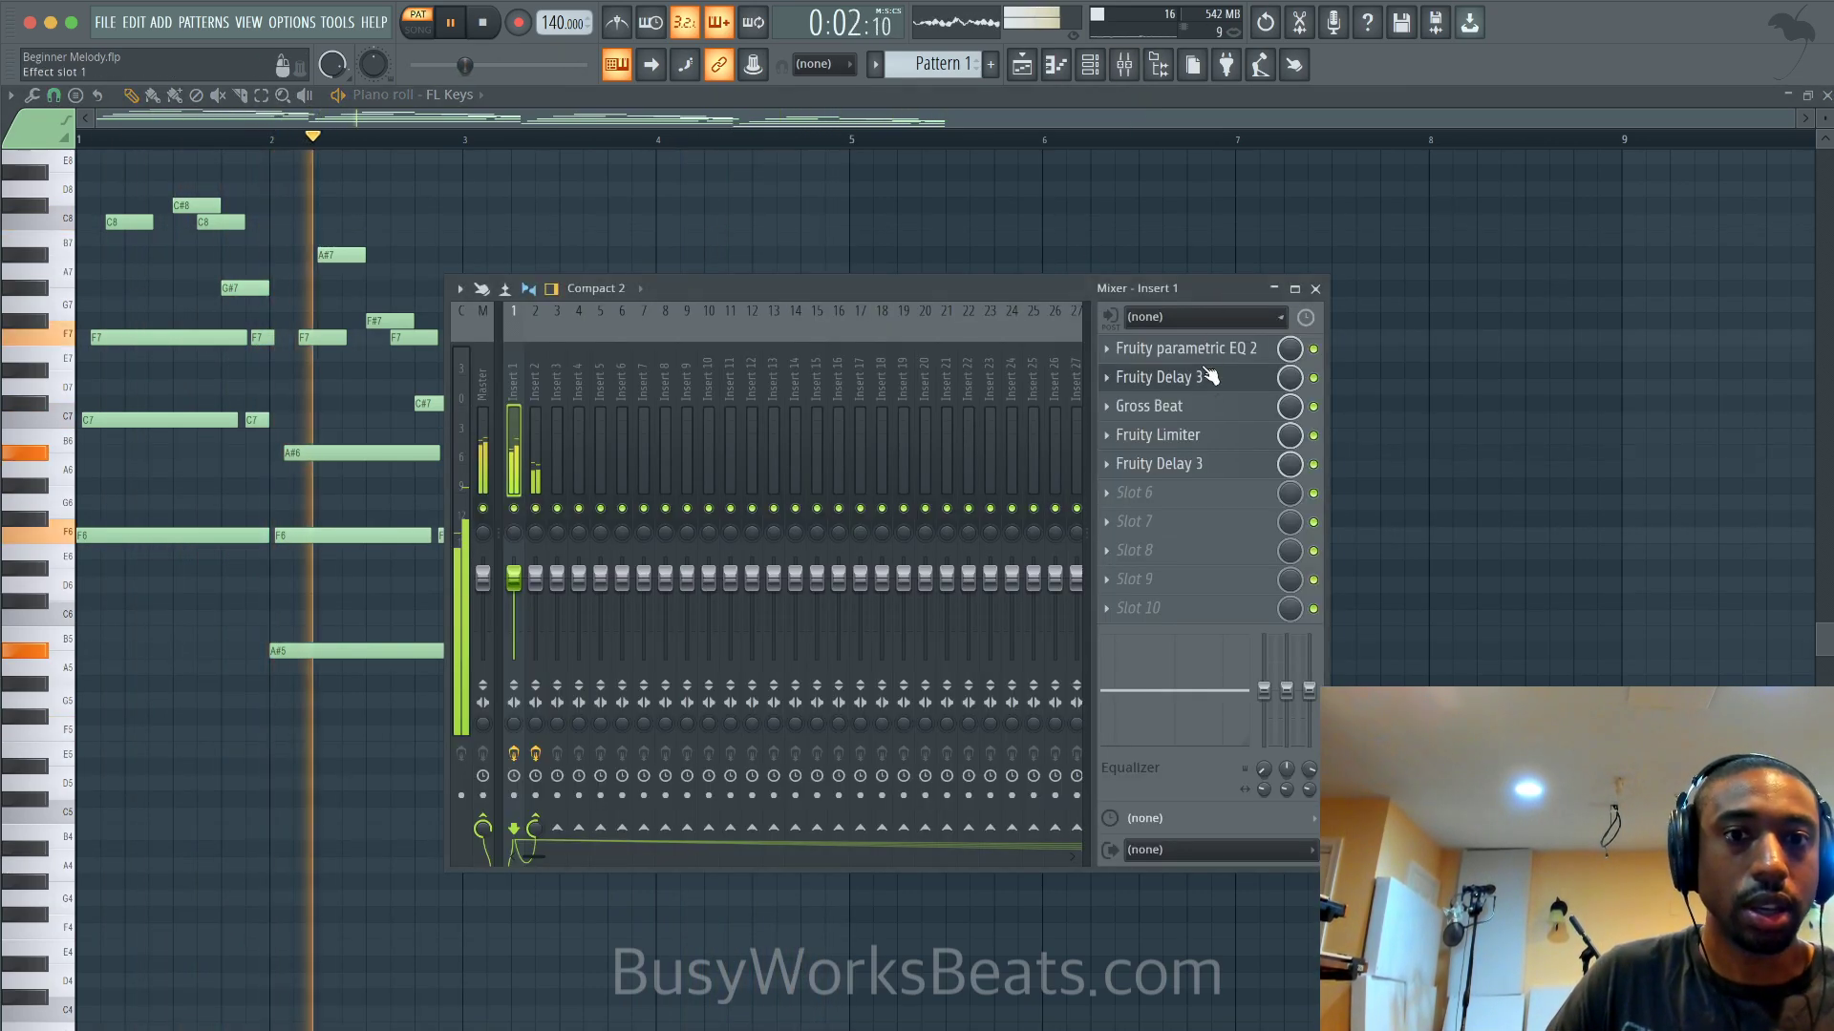
pyautogui.click(1156, 406)
pyautogui.press('space')
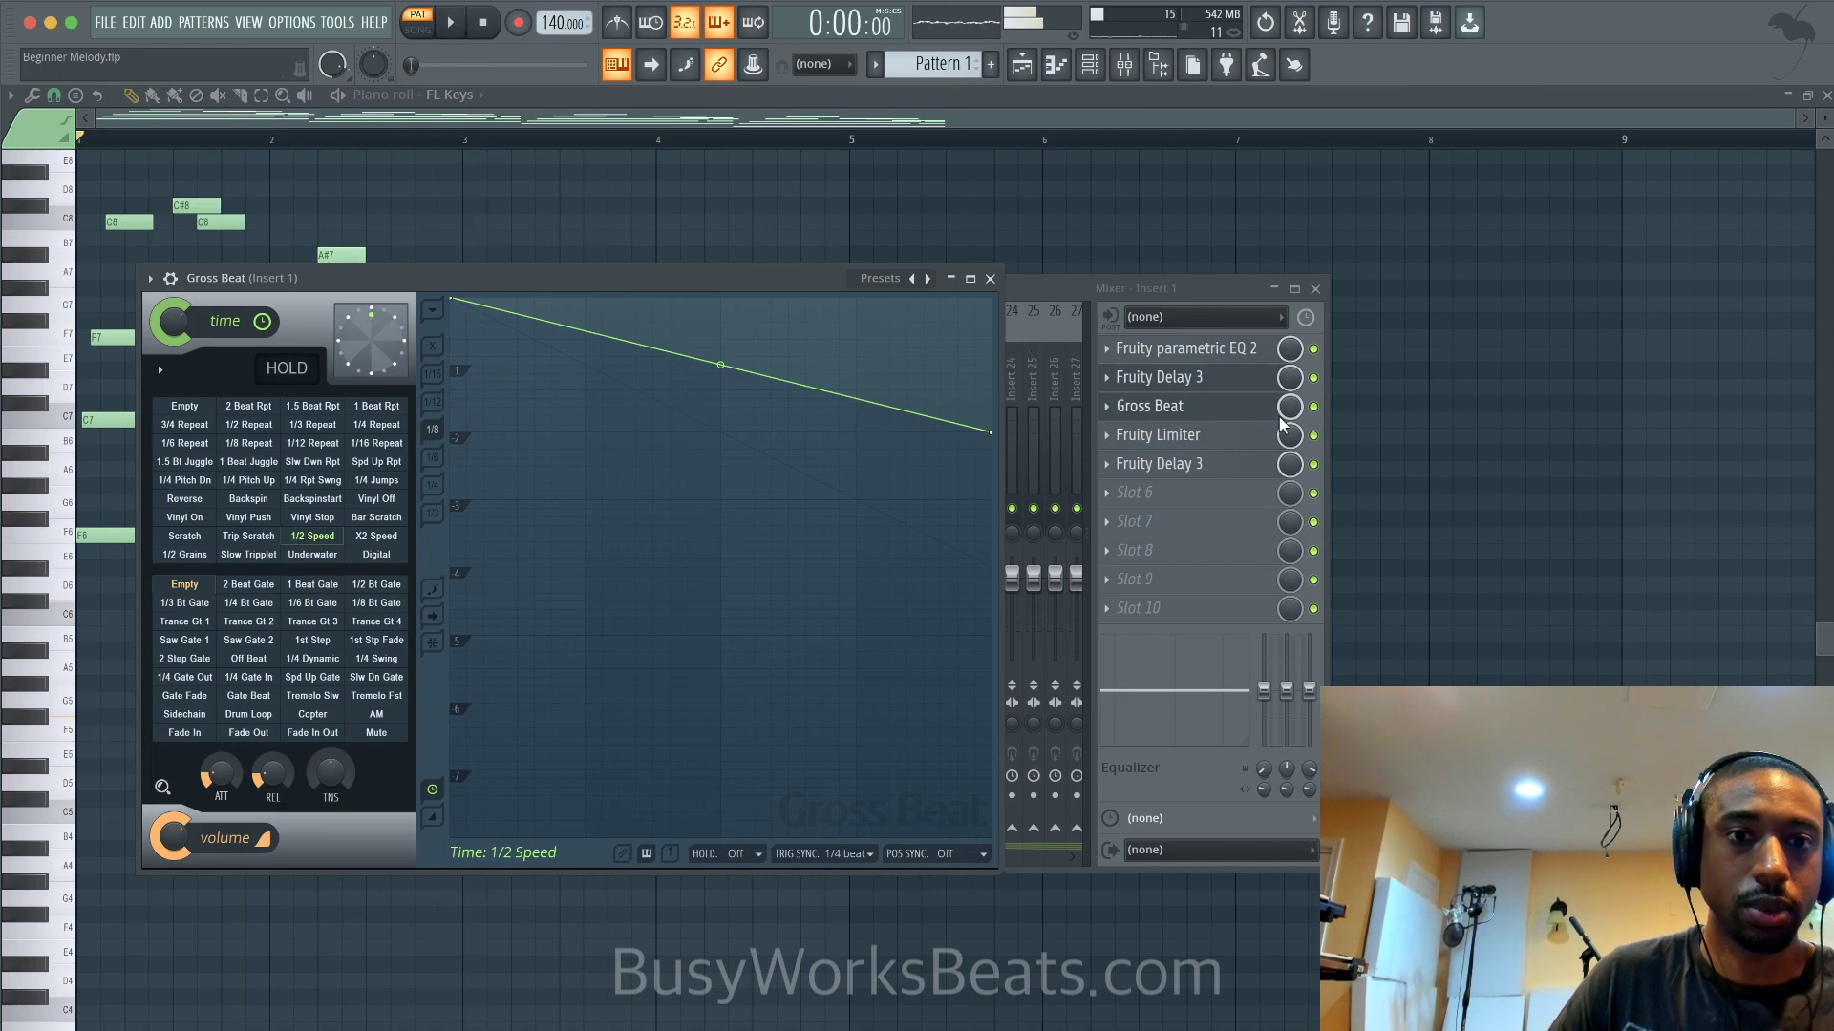
pyautogui.click(1297, 410)
pyautogui.press('space')
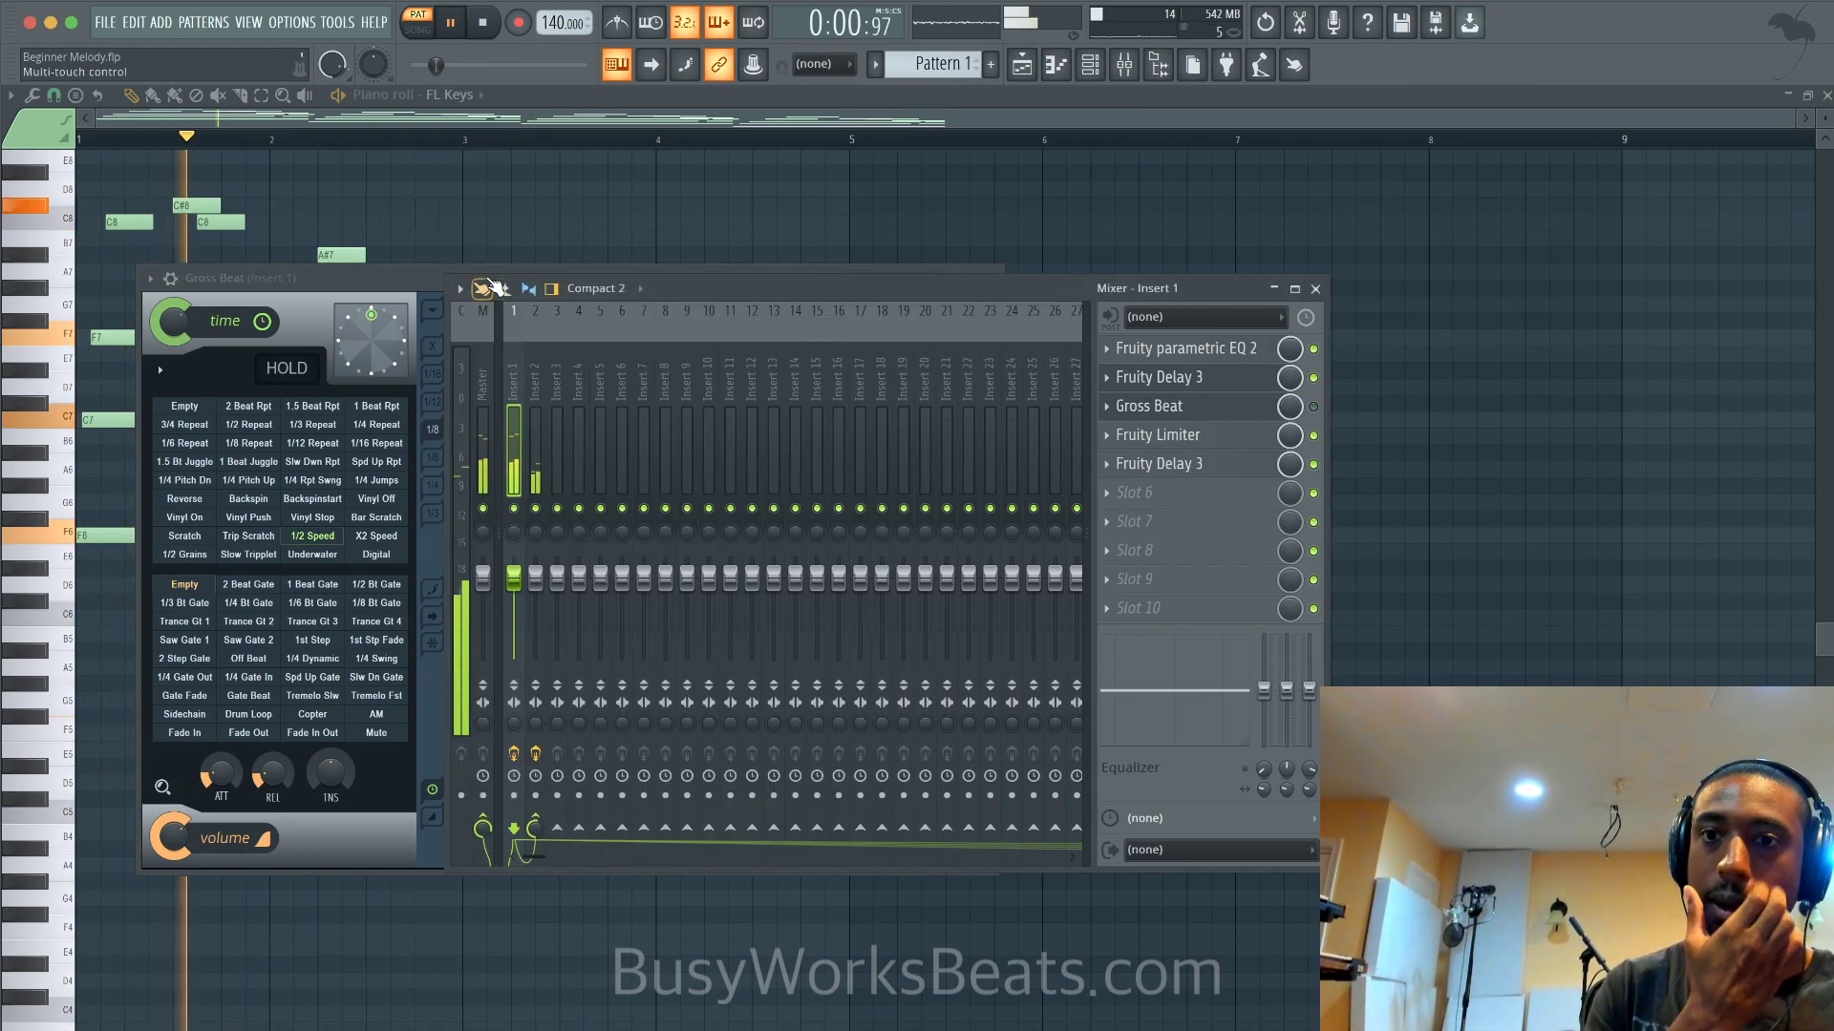
# Transpose the whole FL Keys melody down two octaves, restarting playback to audition each change
pyautogui.click(551, 207)
pyautogui.hotkey('ctrl', 'Down')
pyautogui.press('space')
pyautogui.press('space')
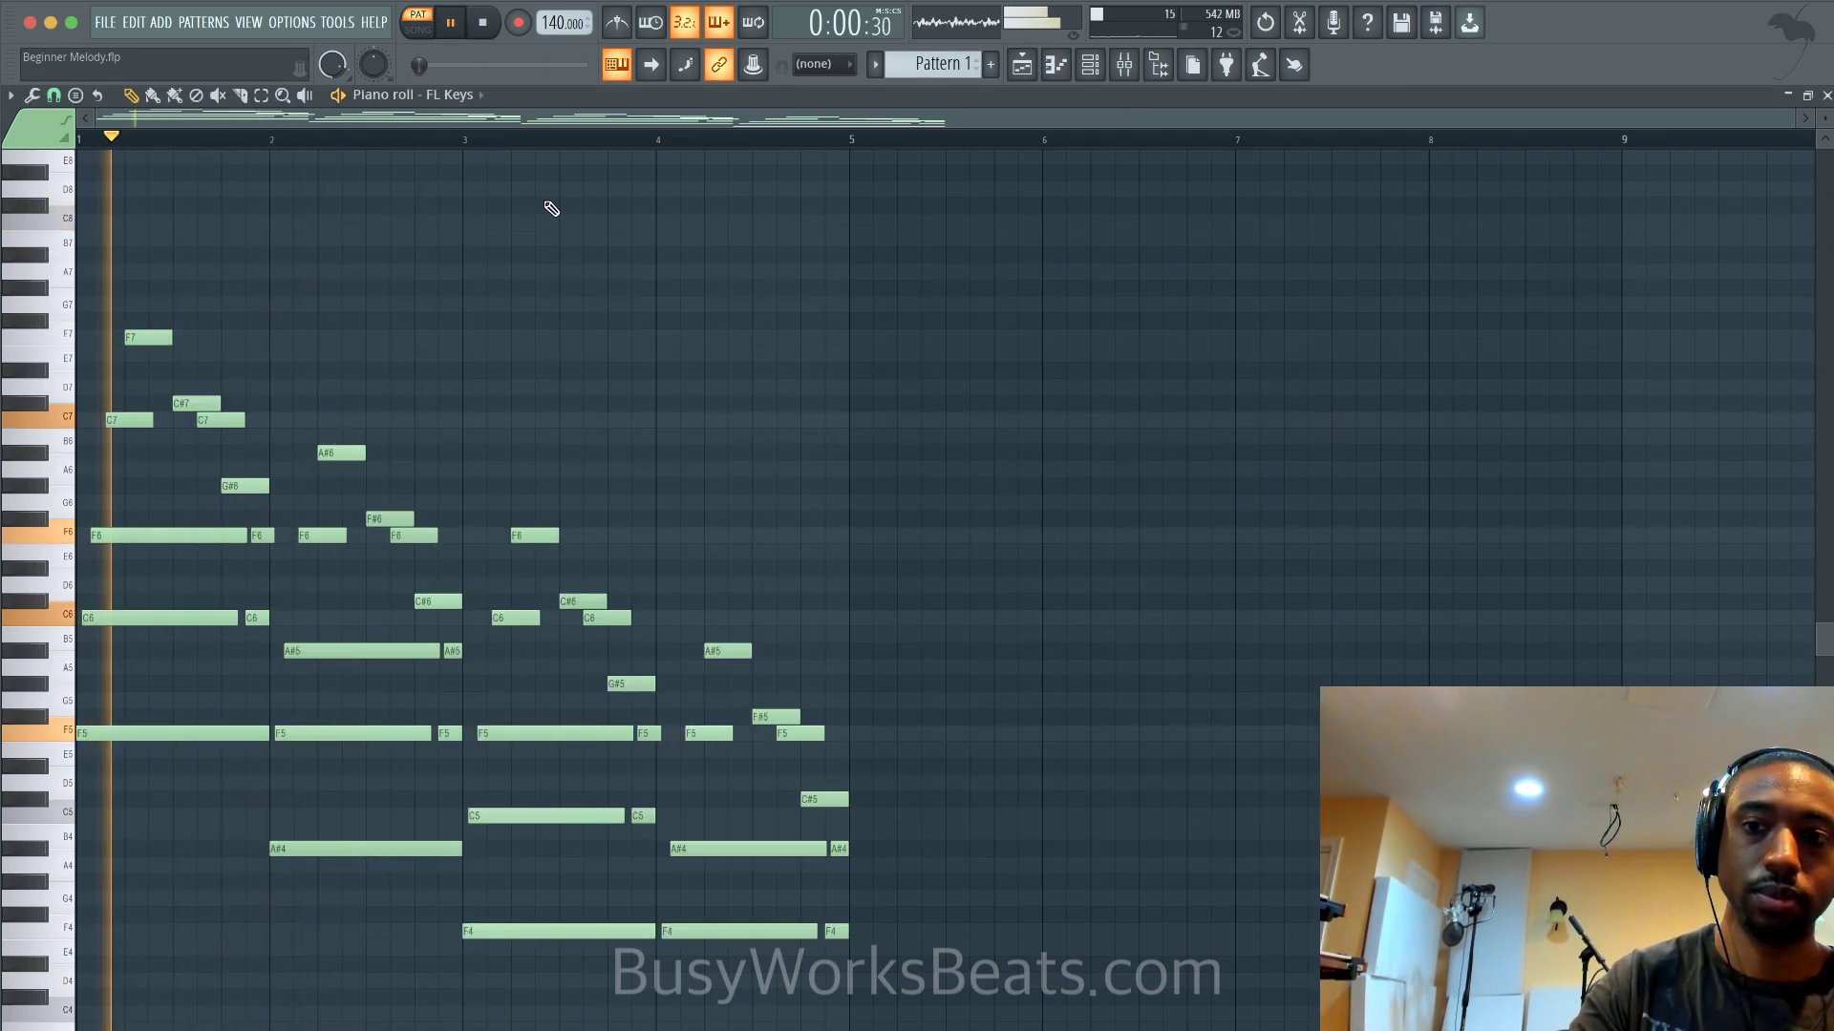
pyautogui.hotkey('ctrl', 'Down')
pyautogui.press('space')
pyautogui.press('space')
# Lower the Insert 1 and Insert 2 mixer faders, and transpose the FL Keys melody up one octave
pyautogui.press('F9')
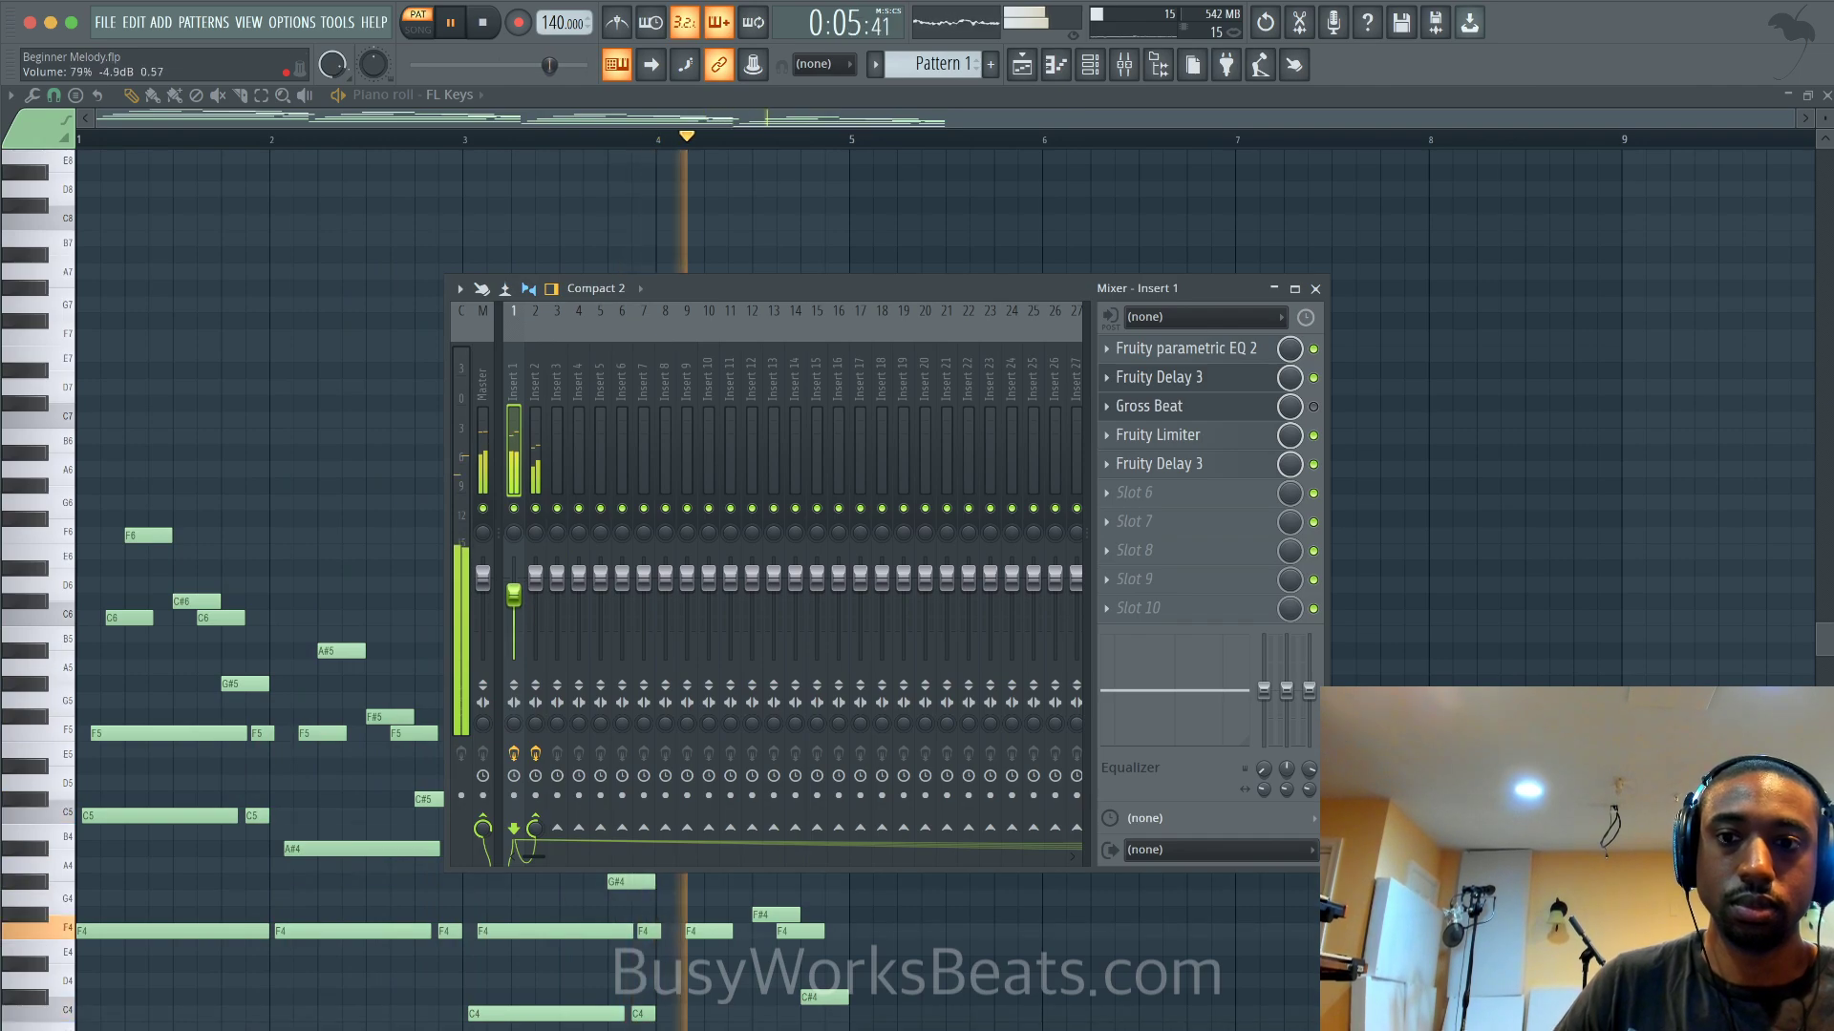
pyautogui.moveTo(536, 578); pyautogui.dragTo(537, 602)
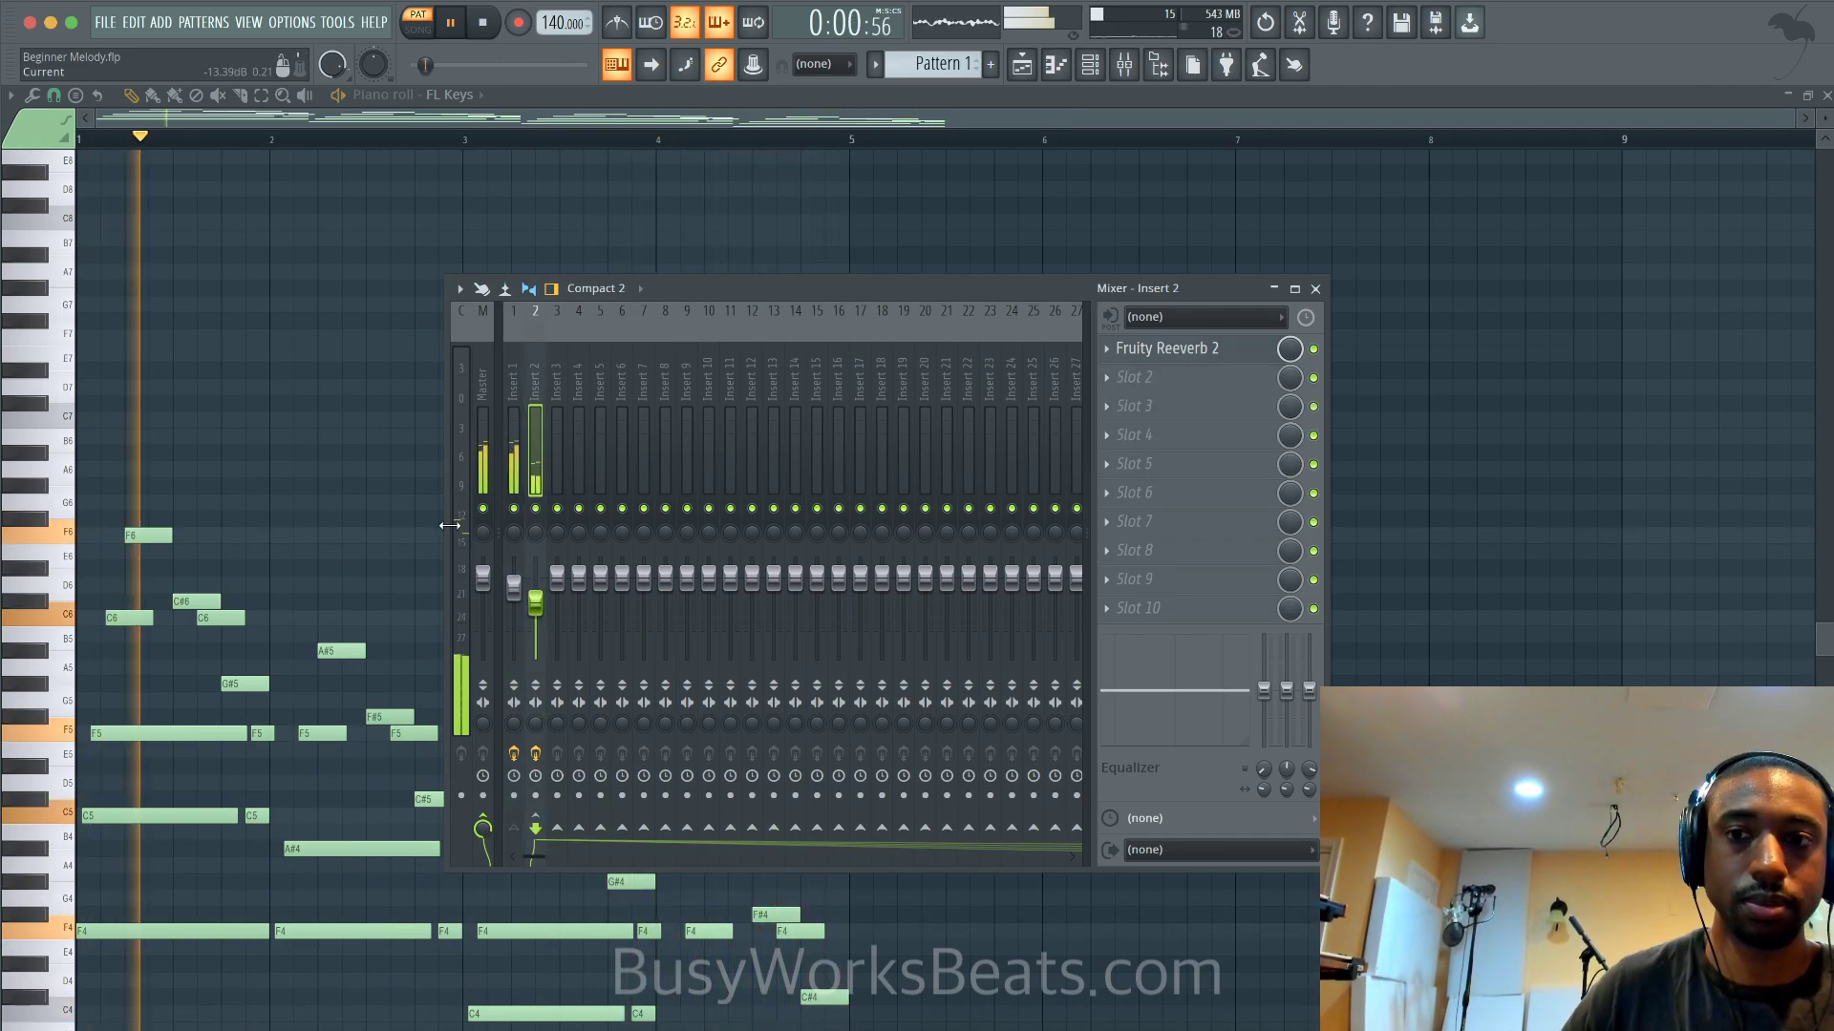
pyautogui.press('F9')
pyautogui.hotkey('ctrl', 'Up')
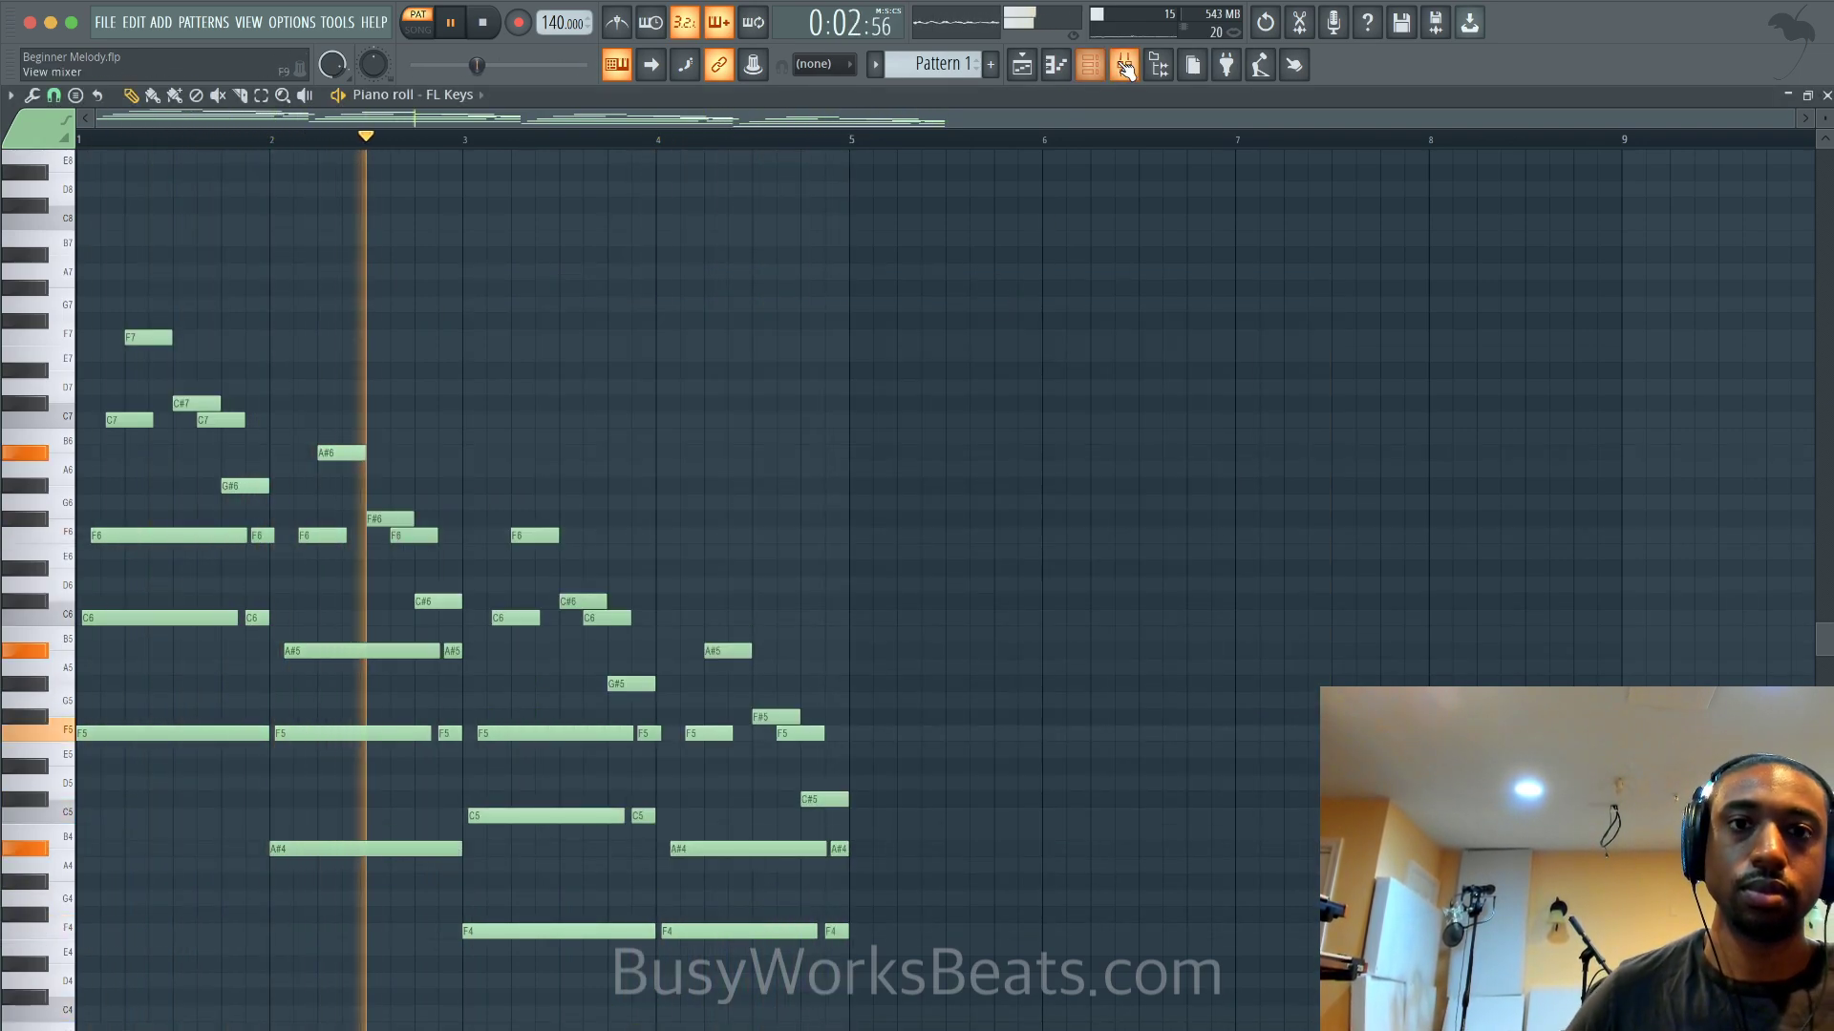
pyautogui.press('F9')
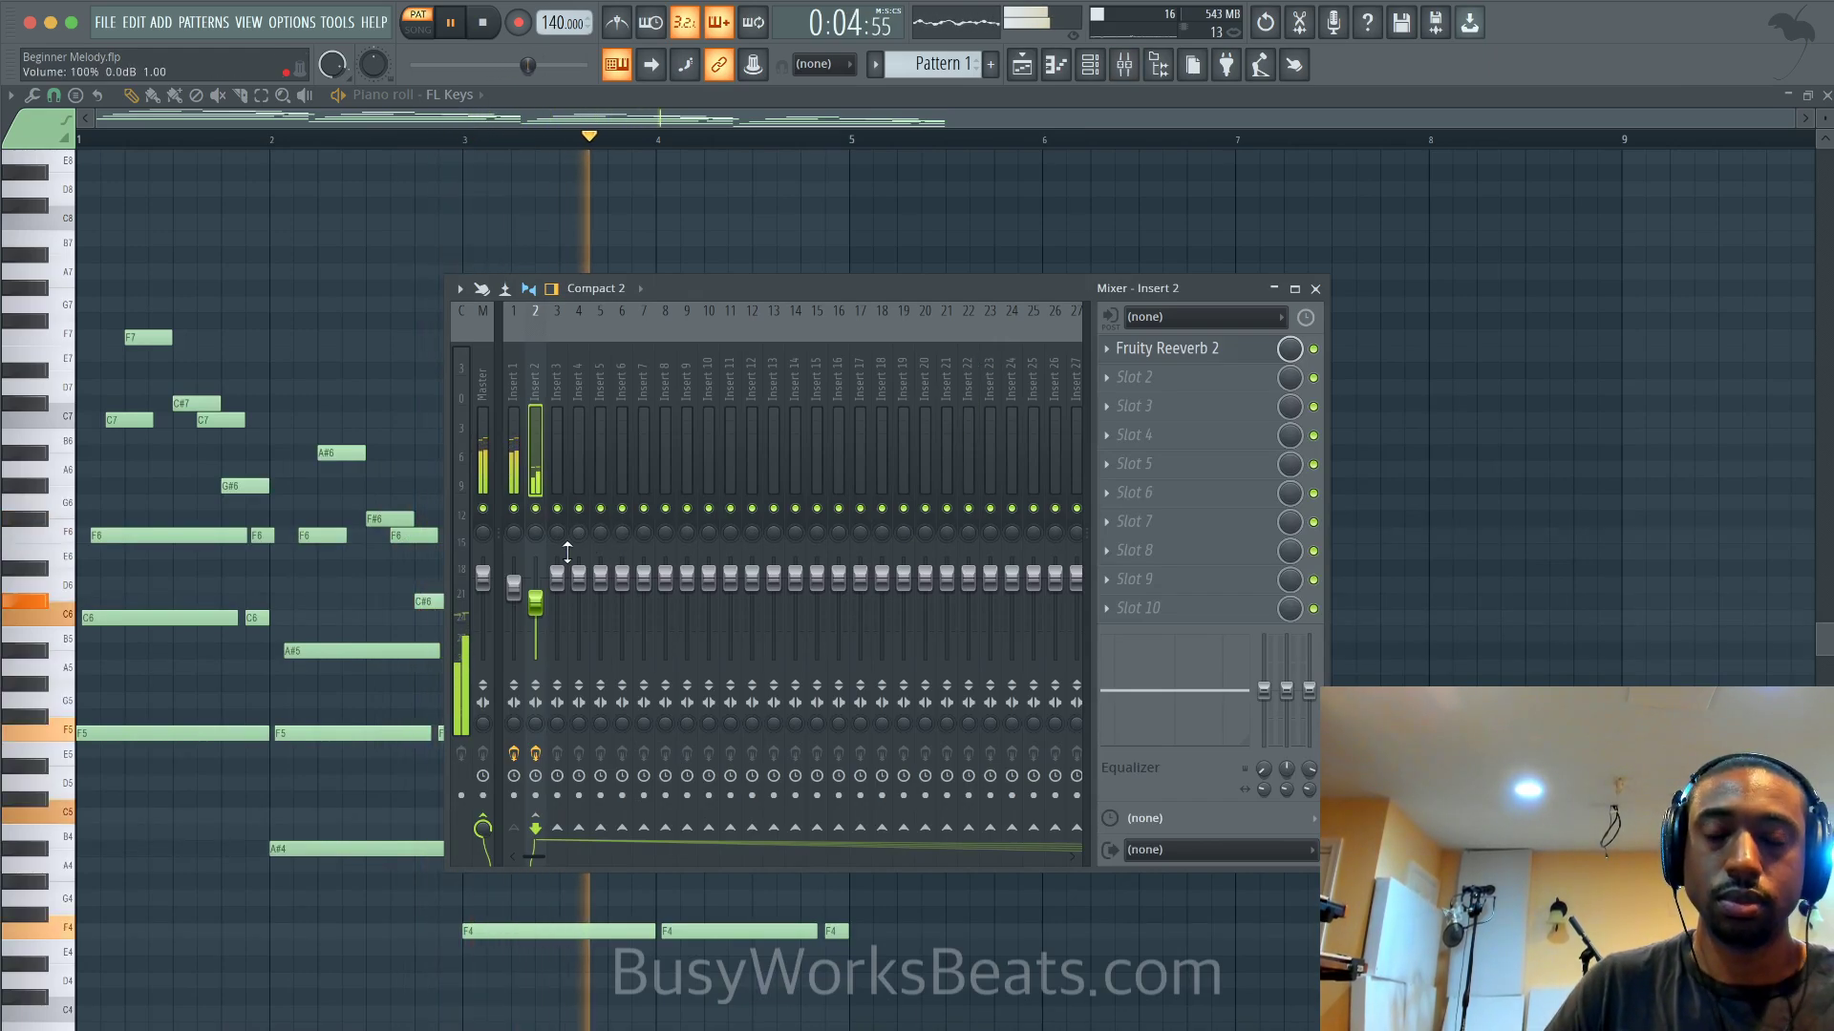
# Audition samples in the 808s folder of Friends Sounds, and load 808 (Bang) in a new channel
pyautogui.click(1157, 65)
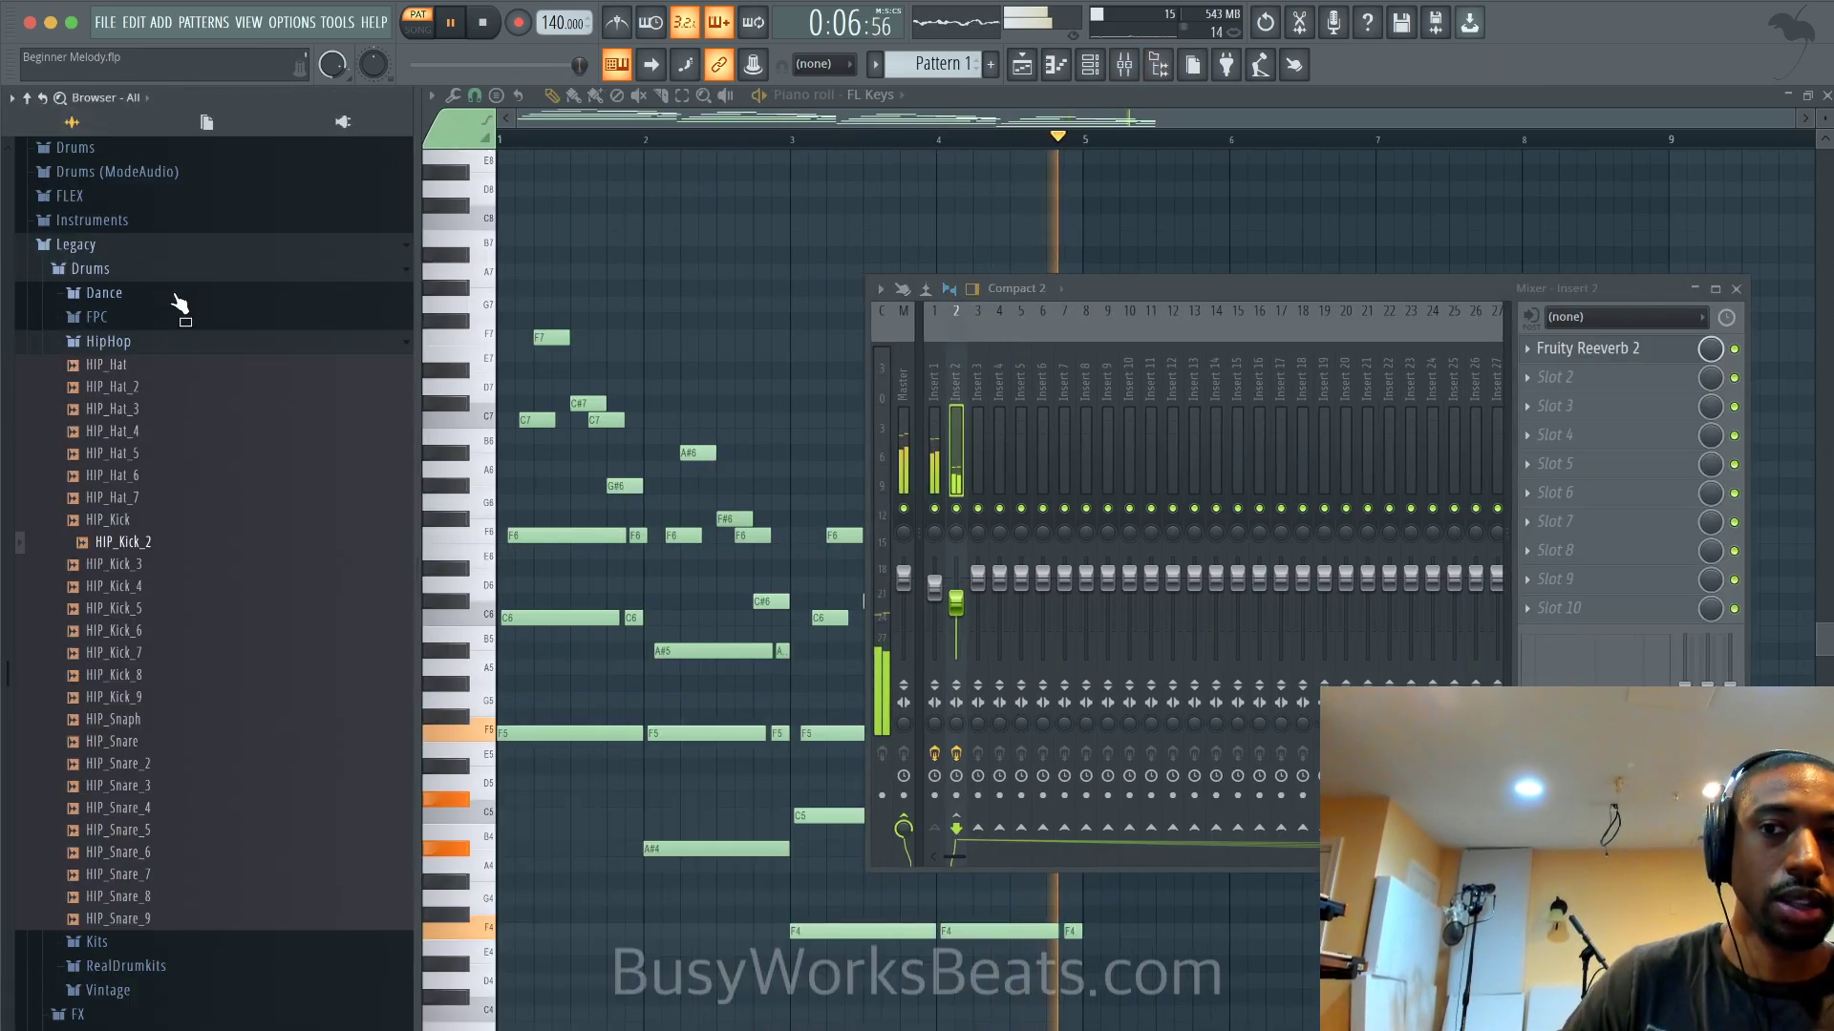
pyautogui.click(27, 99)
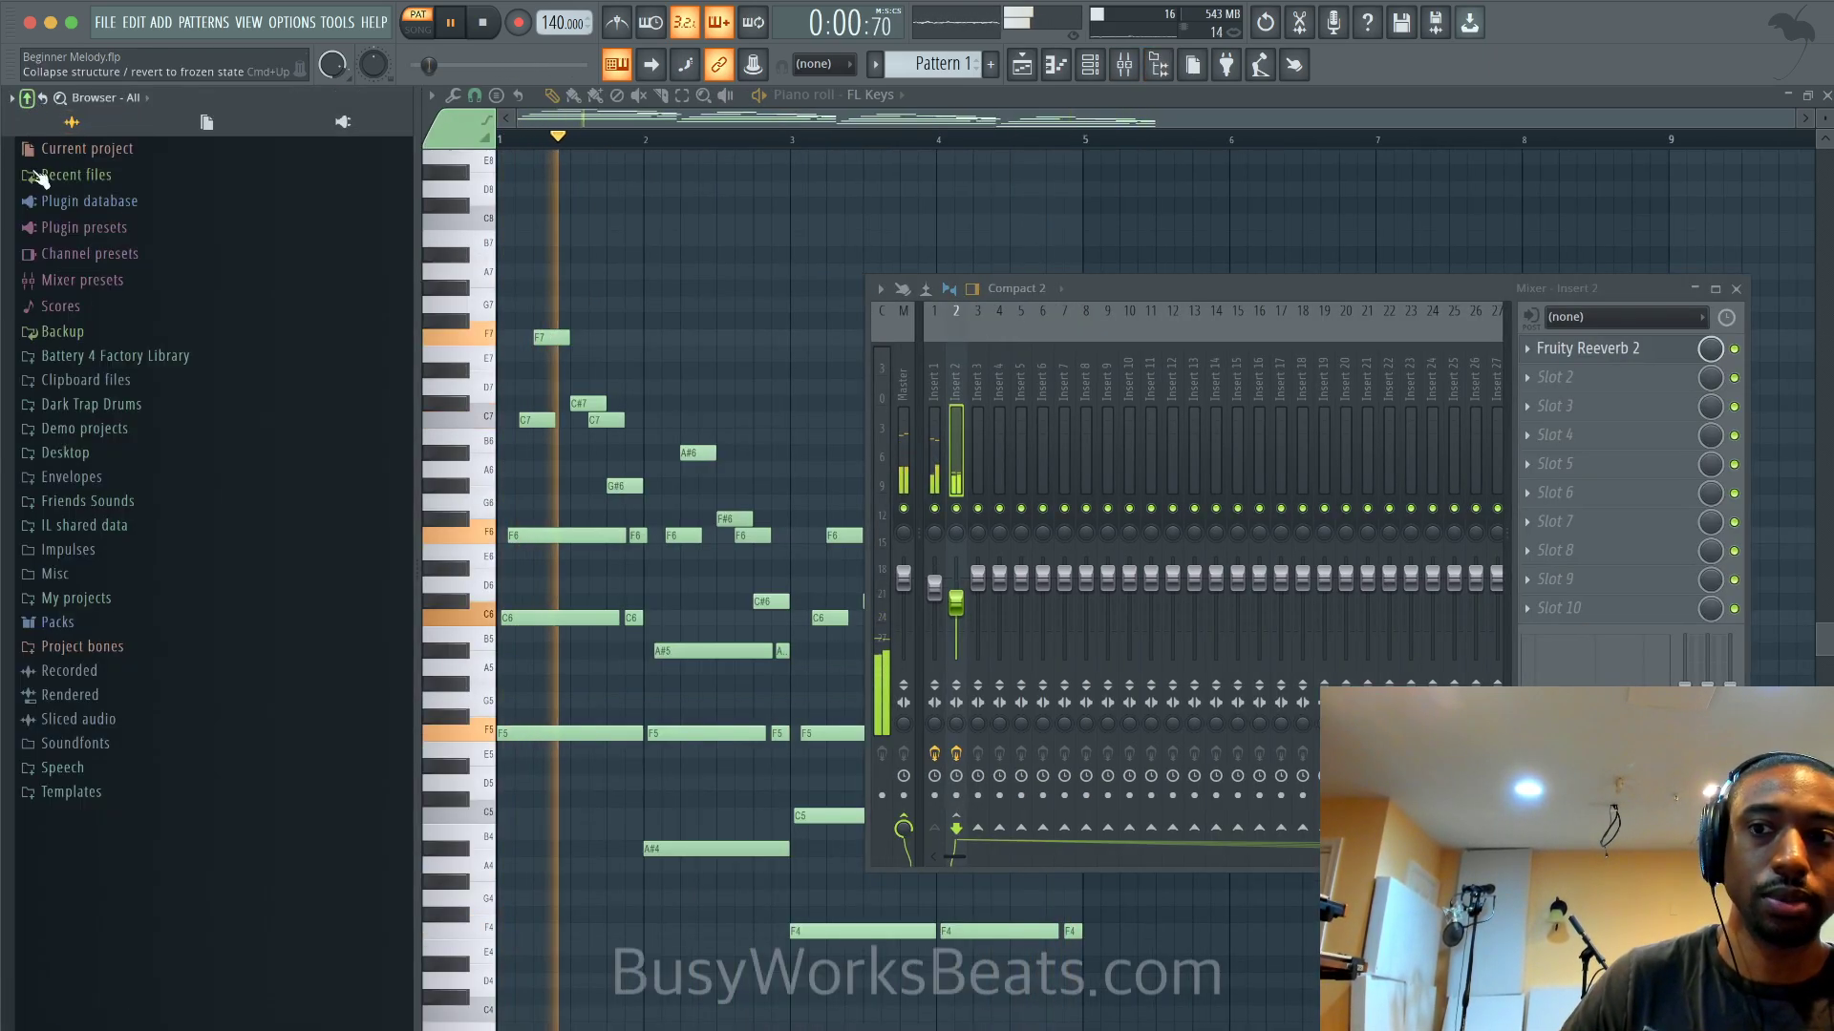
pyautogui.click(106, 500)
pyautogui.click(146, 554)
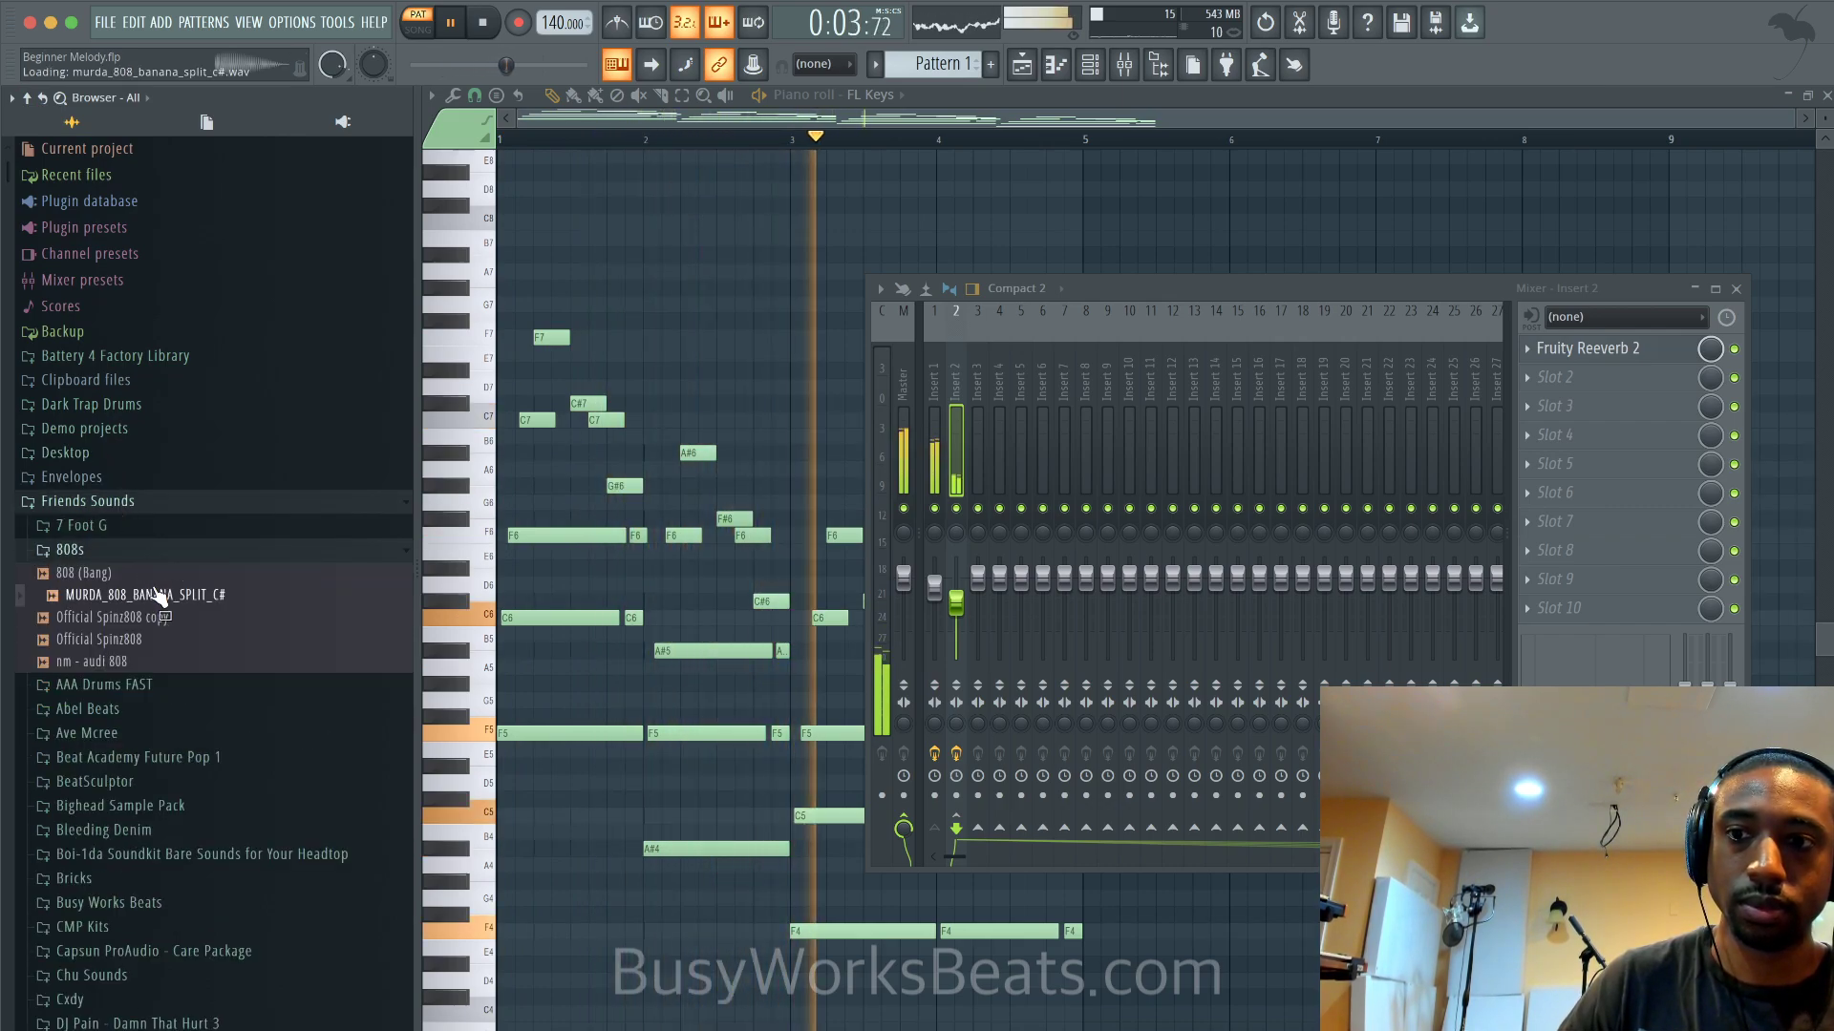
pyautogui.click(158, 640)
pyautogui.click(150, 664)
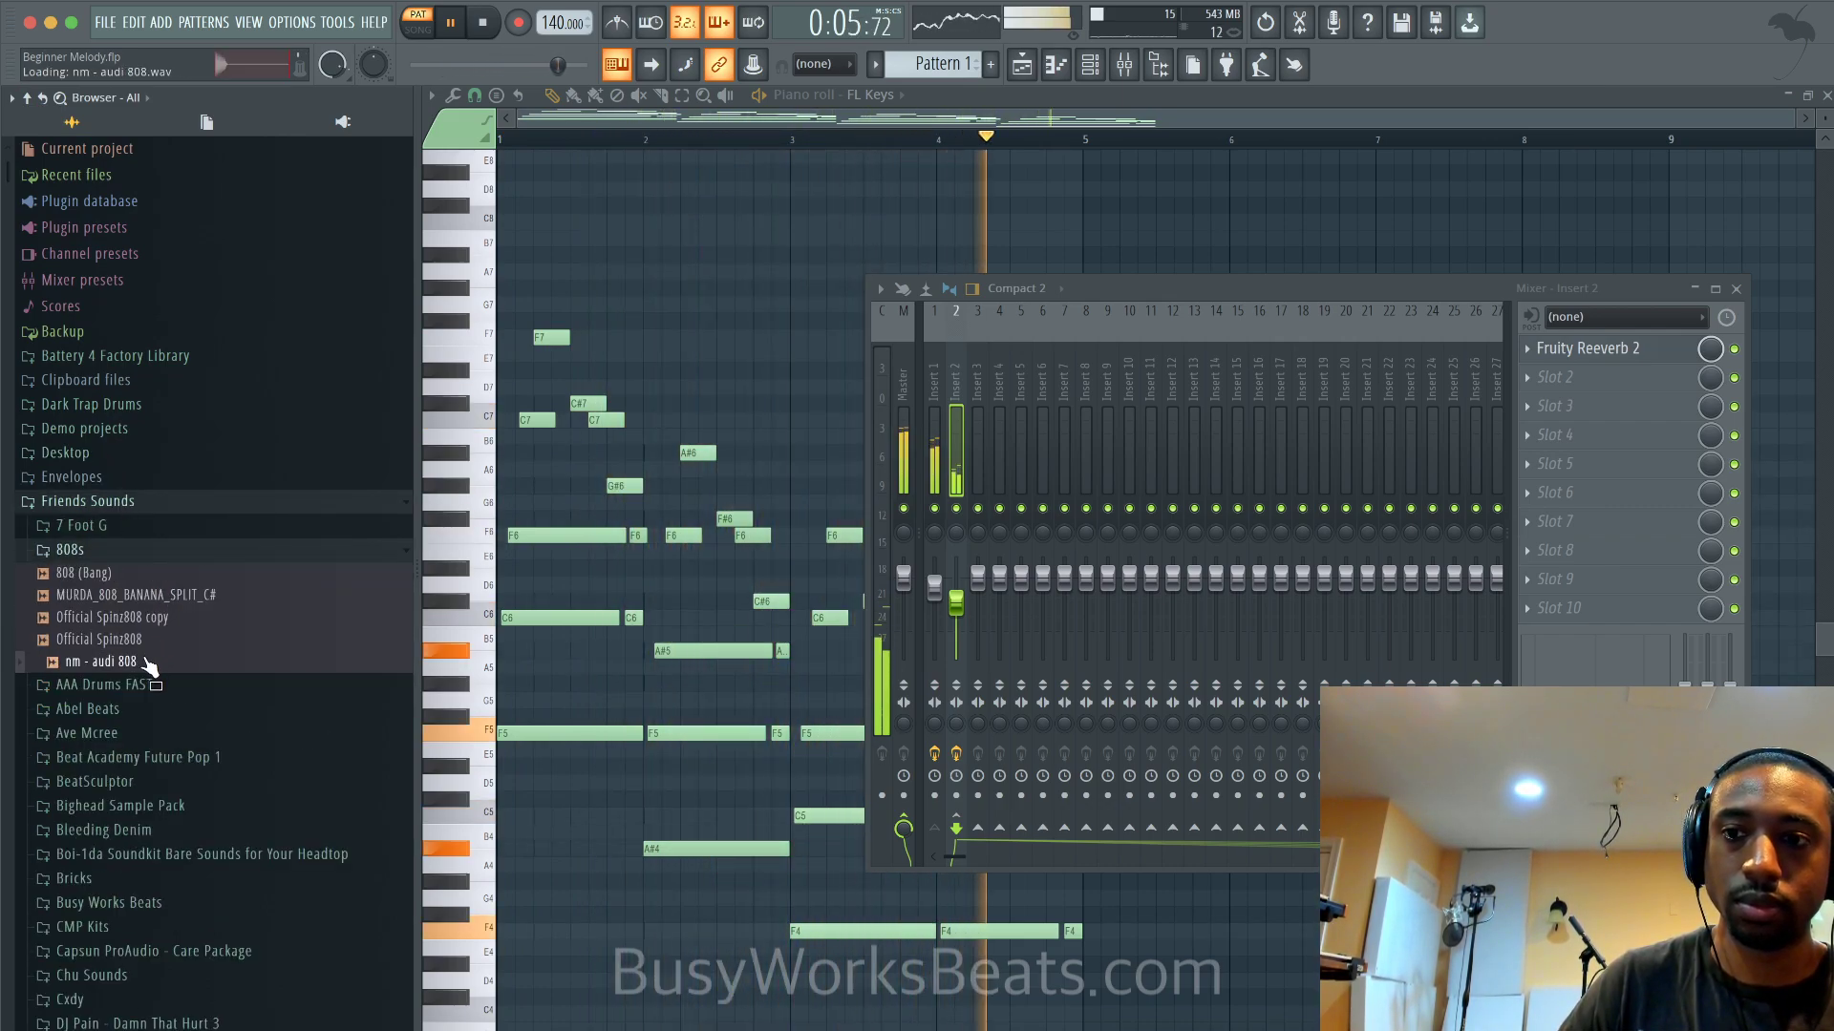
pyautogui.click(145, 572)
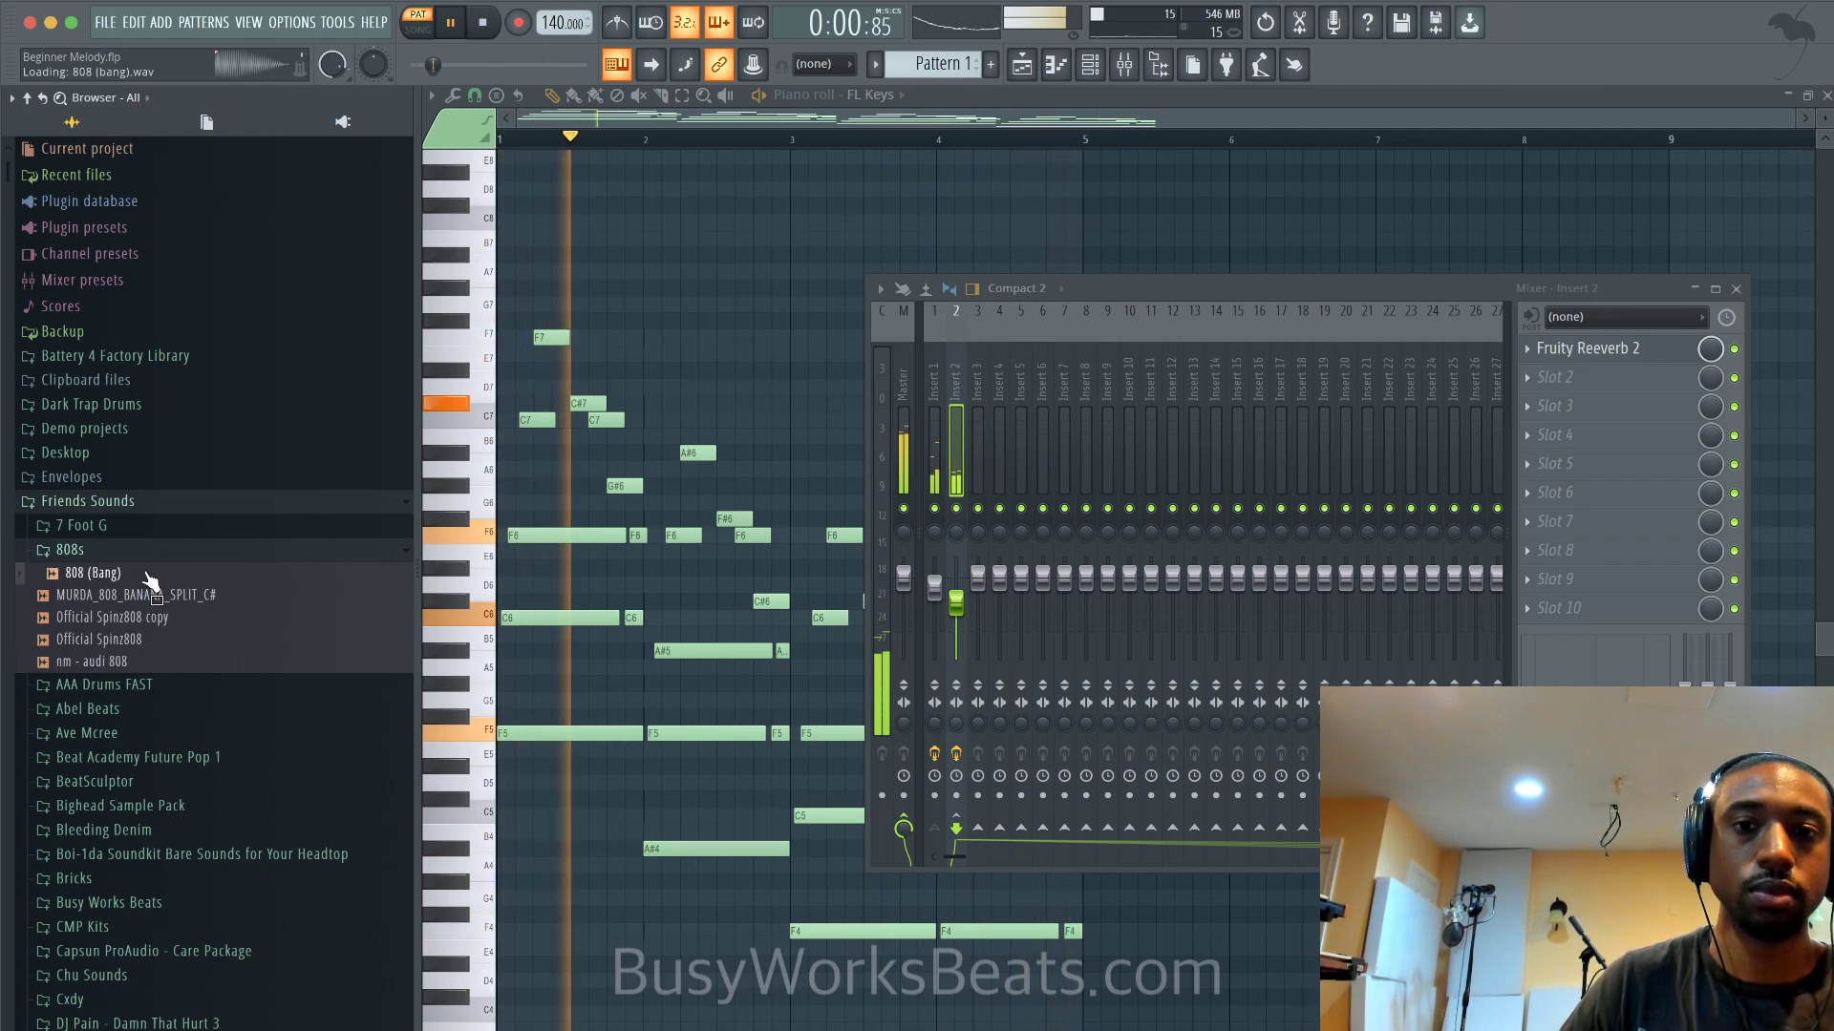
pyautogui.rightClick(147, 574)
pyautogui.click(172, 588)
pyautogui.press('space')
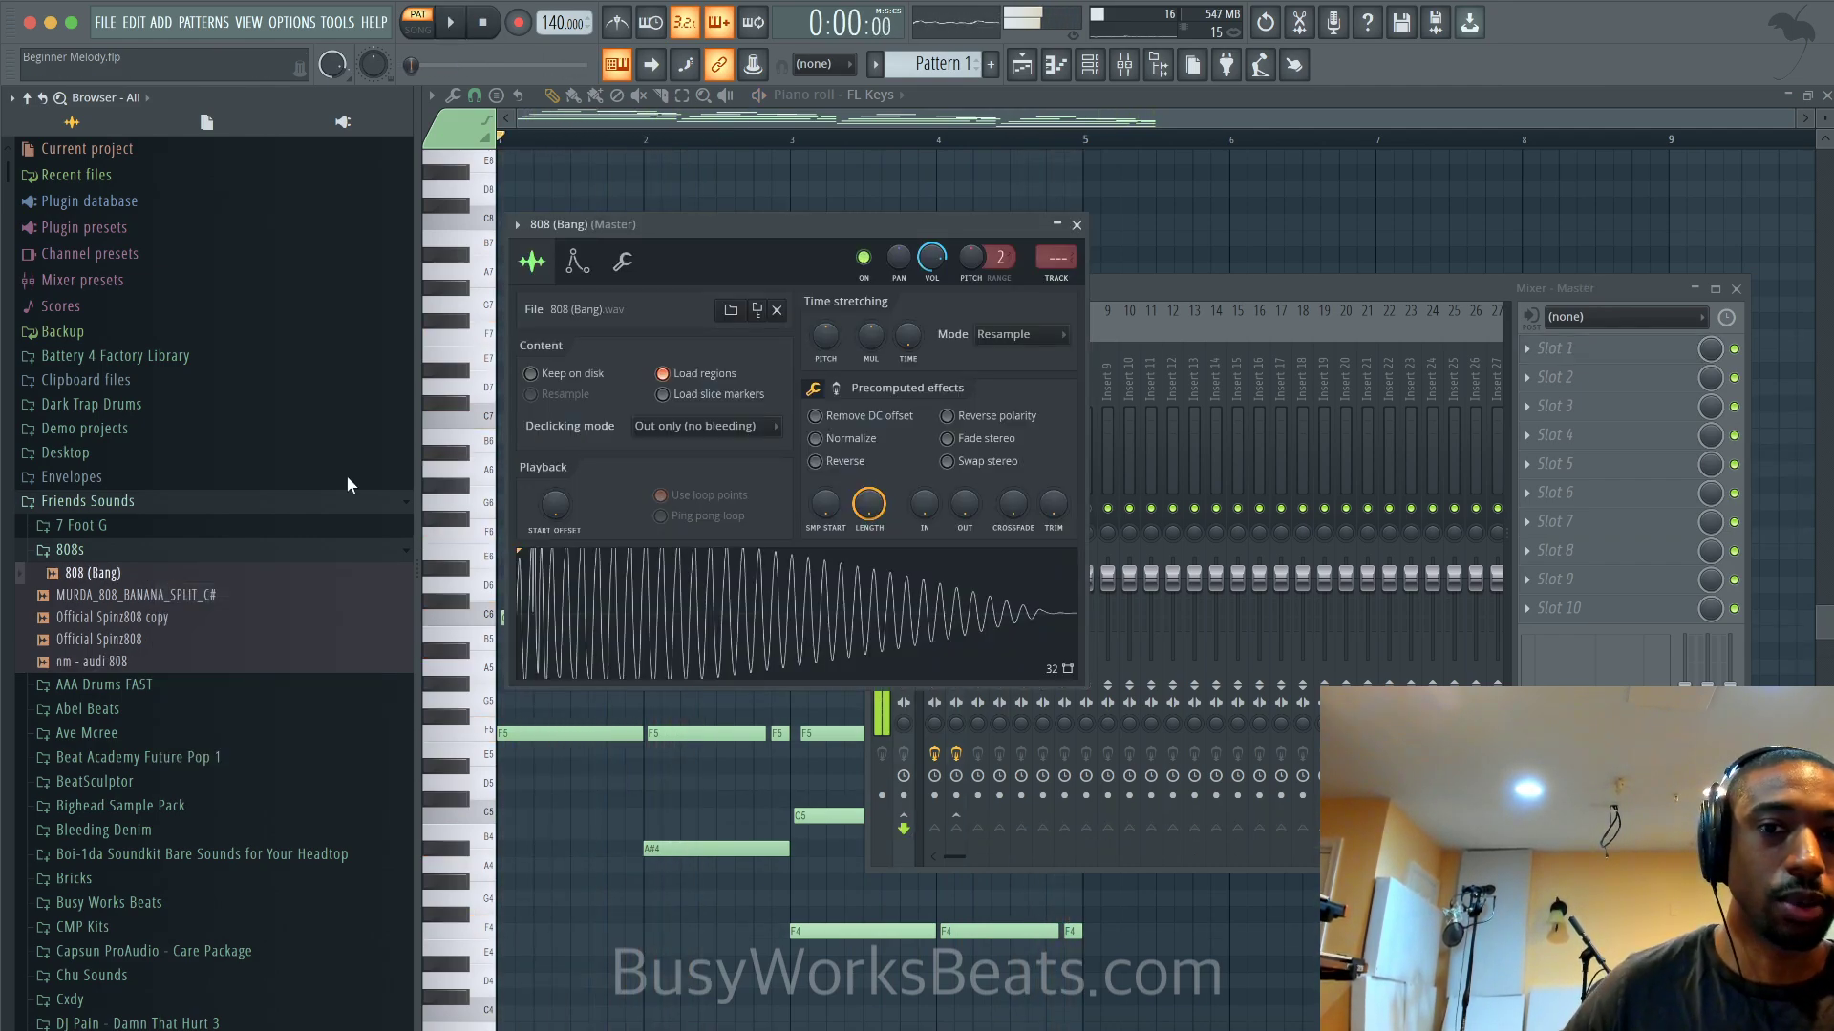
# Place Pattern 1 at bar 1 of playlist Track 1, and switch to song mode with the empty Pattern 2 selected
pyautogui.click(1092, 65)
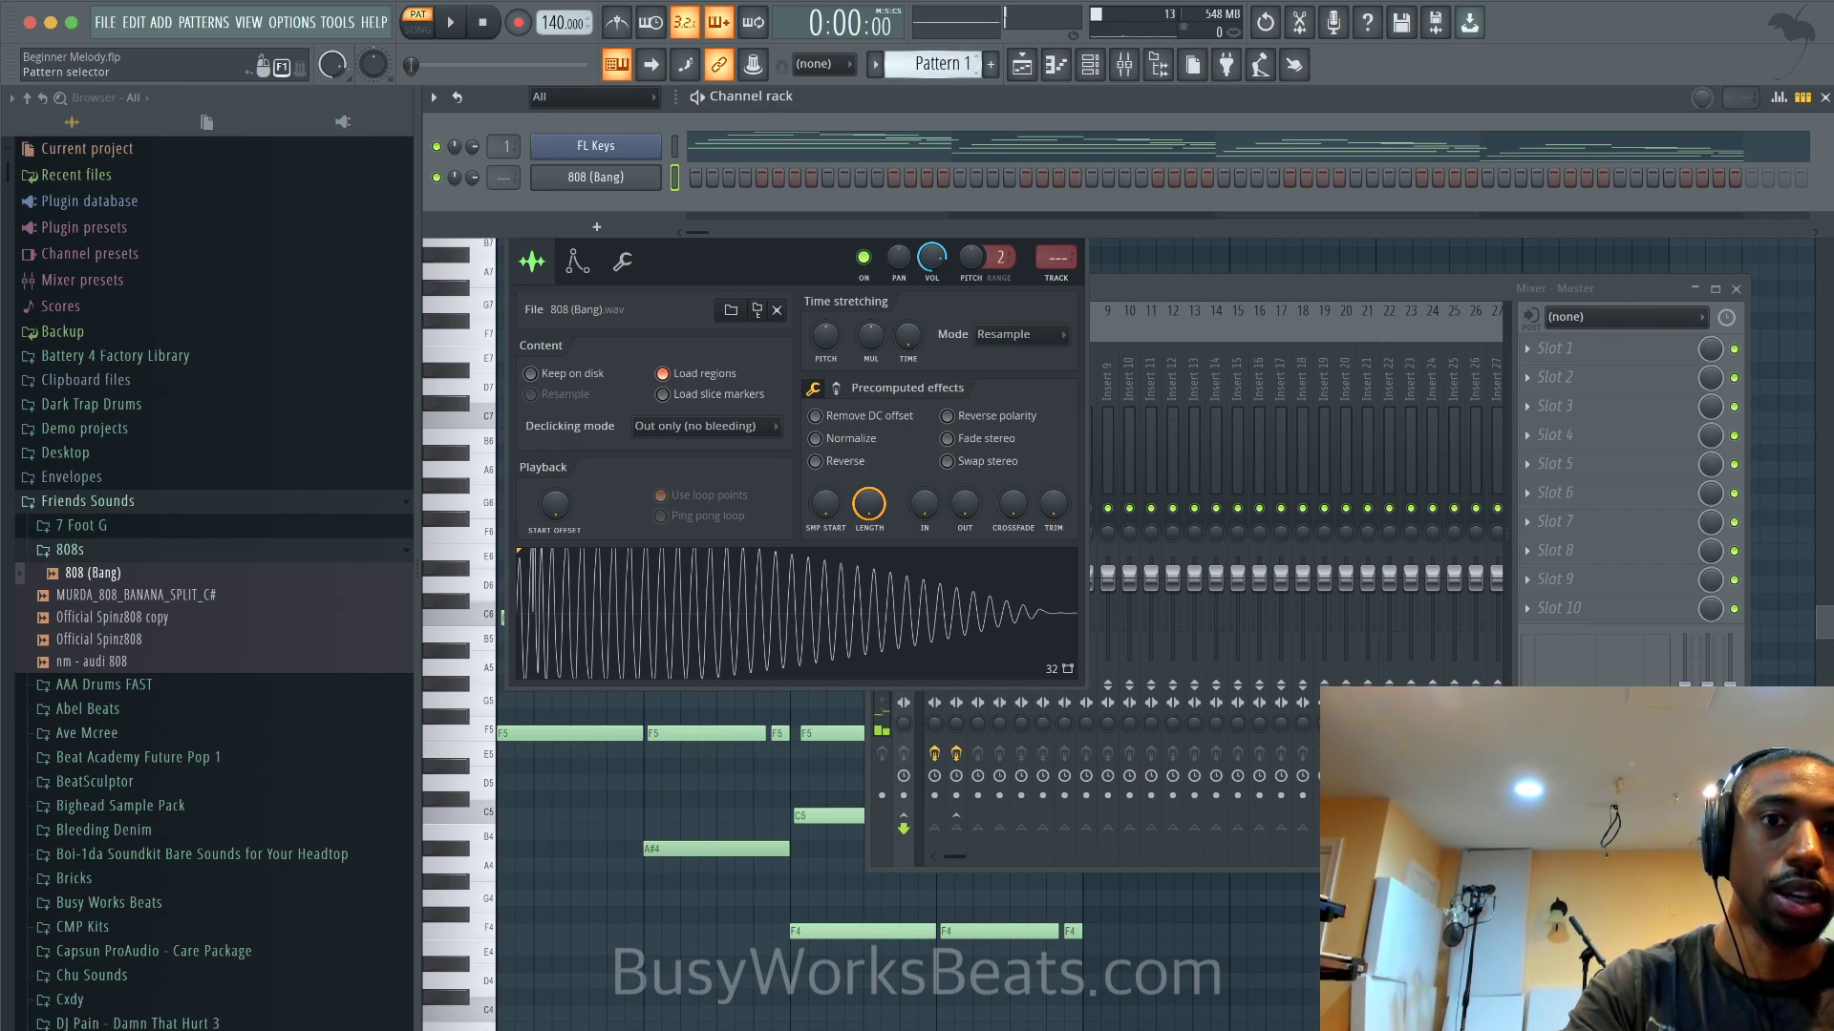
pyautogui.moveTo(941, 64); pyautogui.dragTo(941, 51)
pyautogui.click(1039, 67)
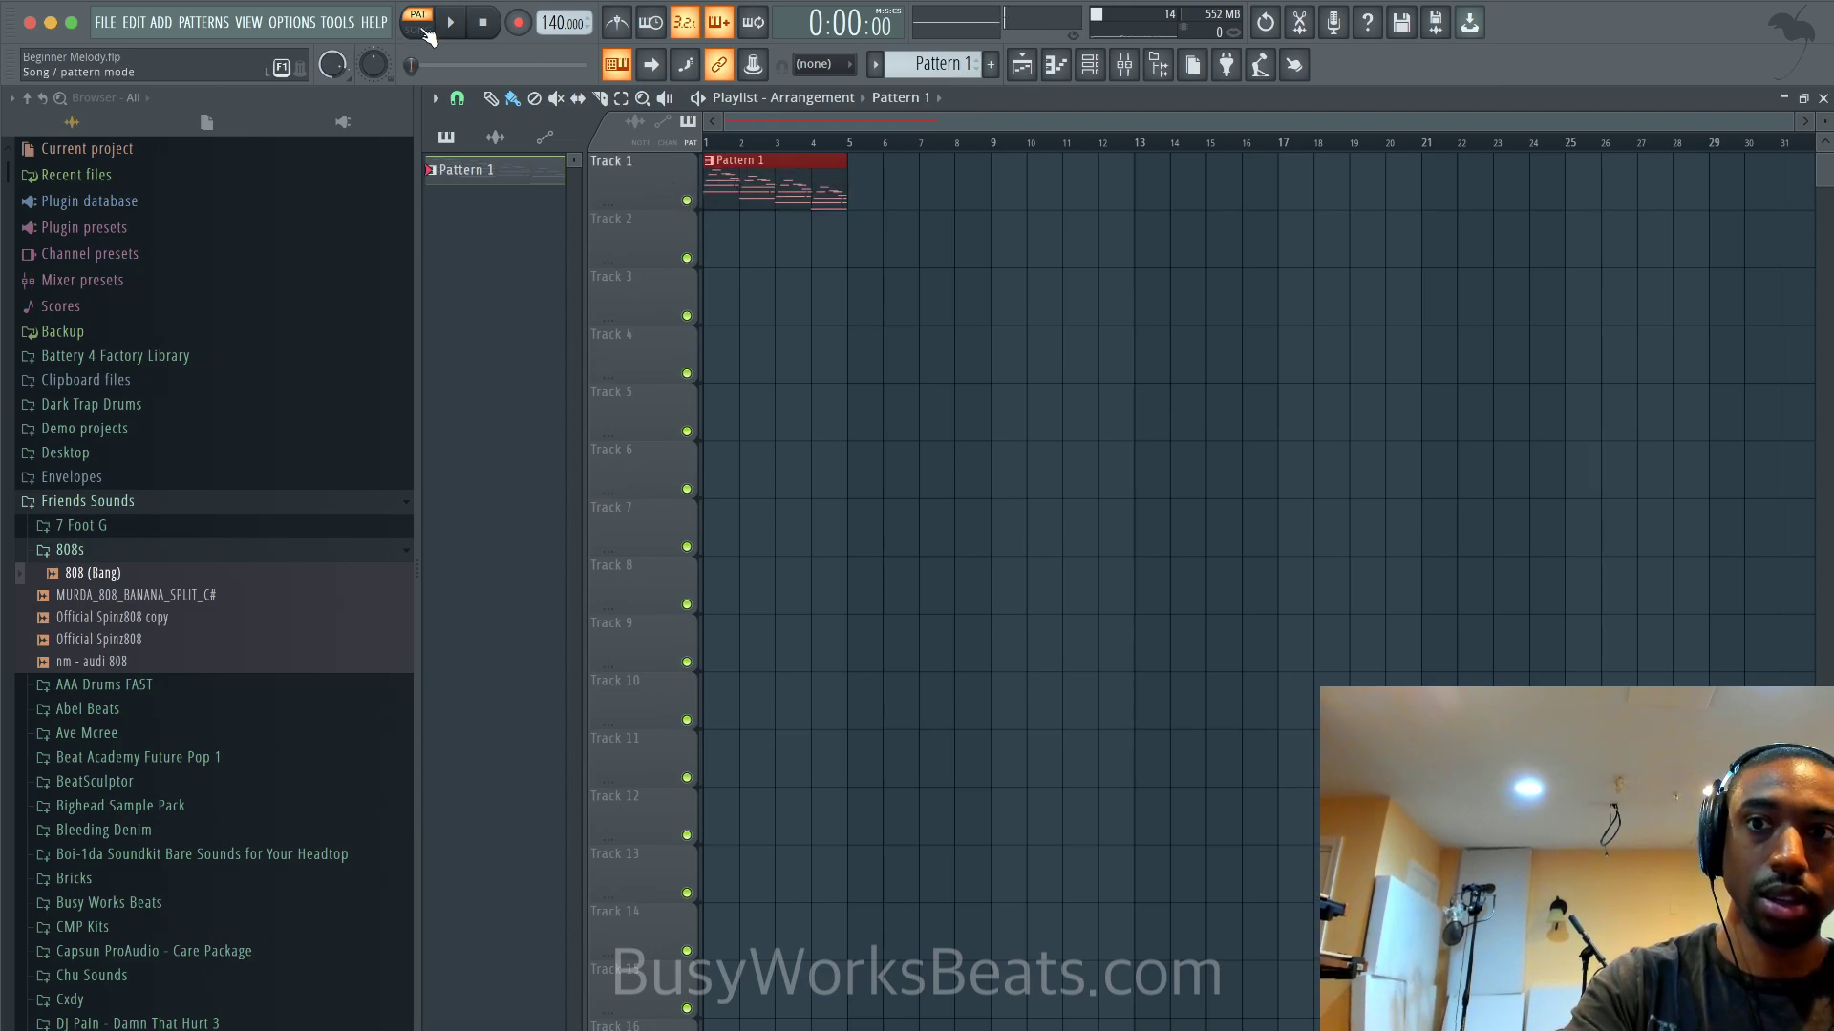
pyautogui.click(1098, 67)
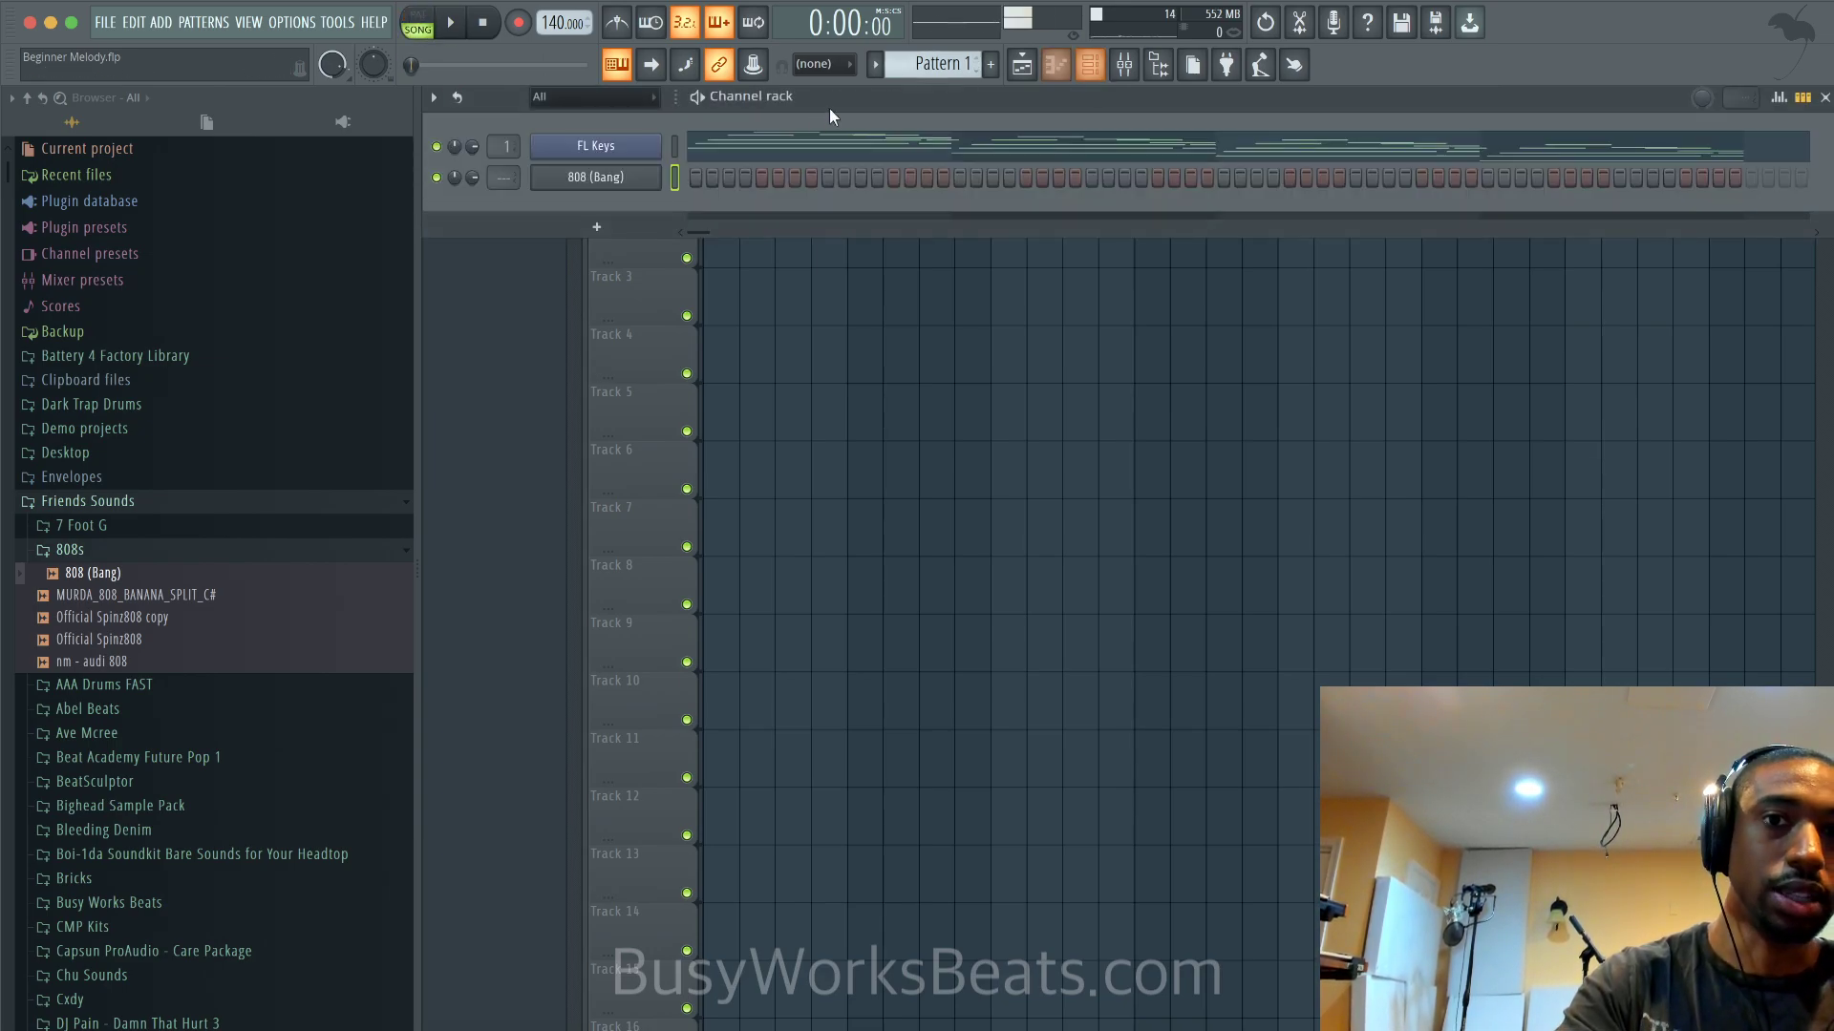
pyautogui.moveTo(941, 64); pyautogui.dragTo(941, 52)
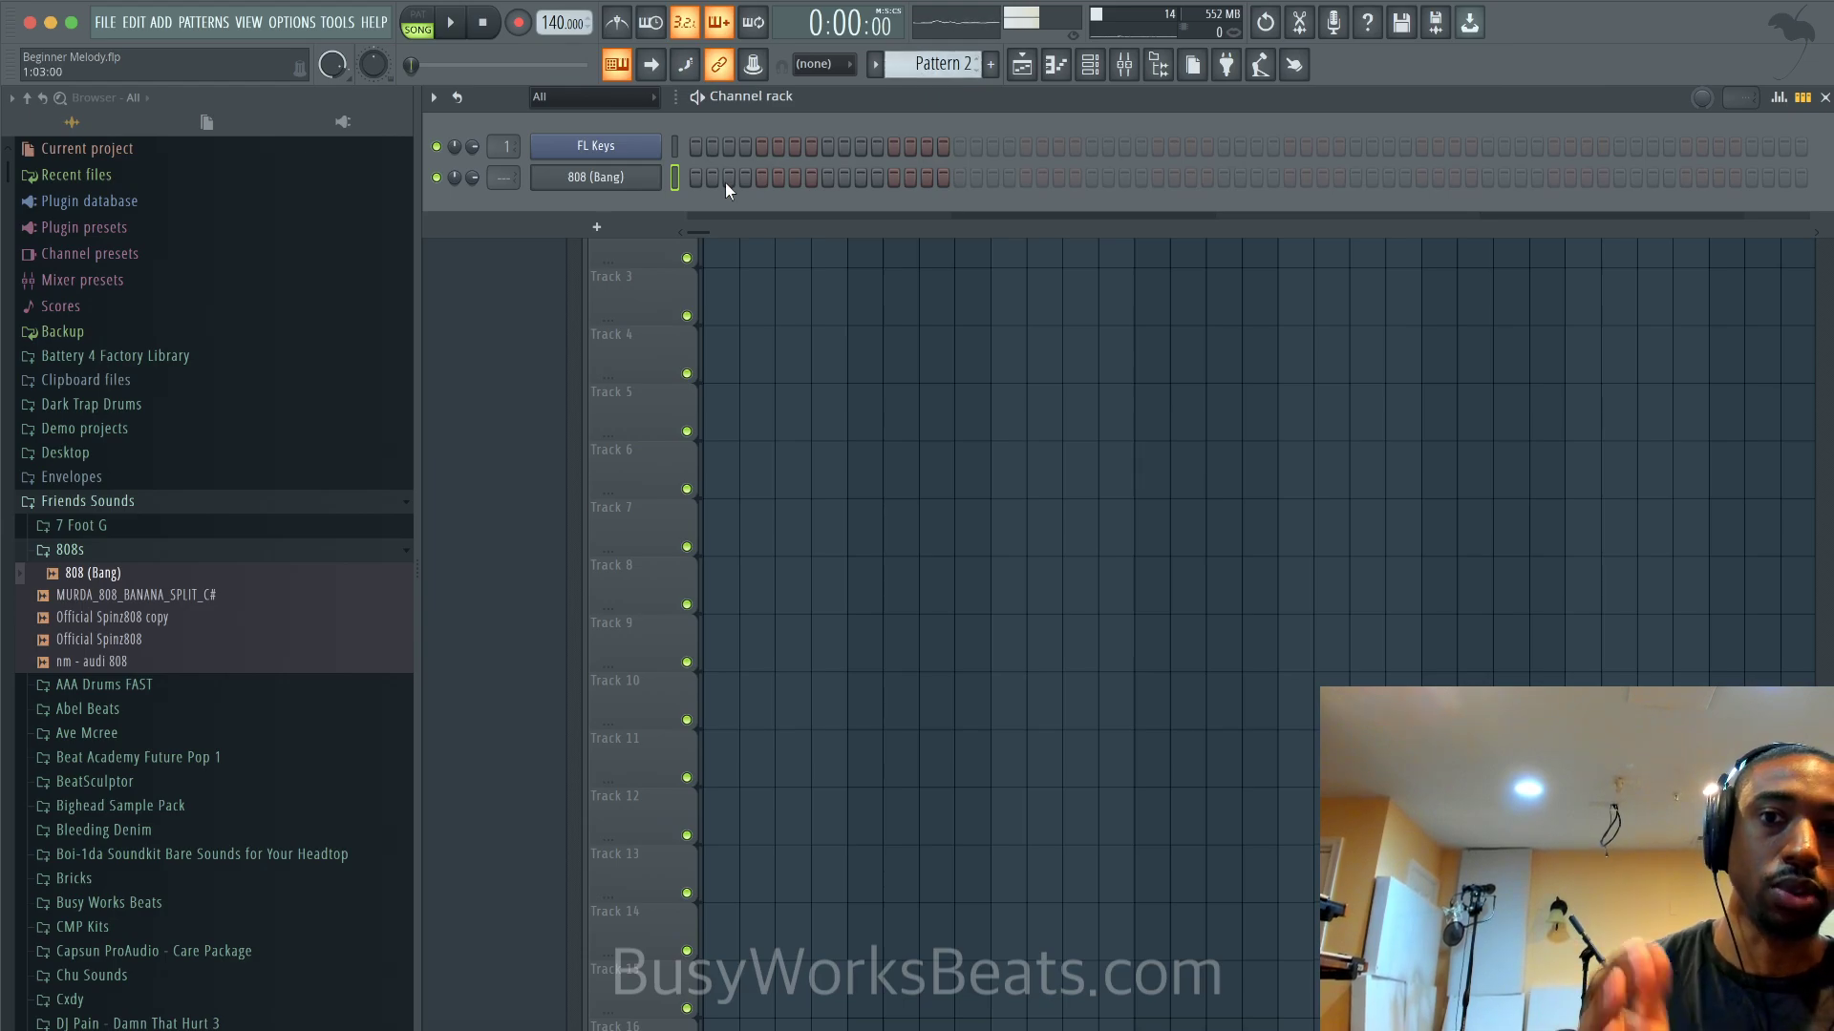
# Load the RNB CLAP sample from the Essential 808s folder of Friends Sounds in a new channel
pyautogui.click(128, 552)
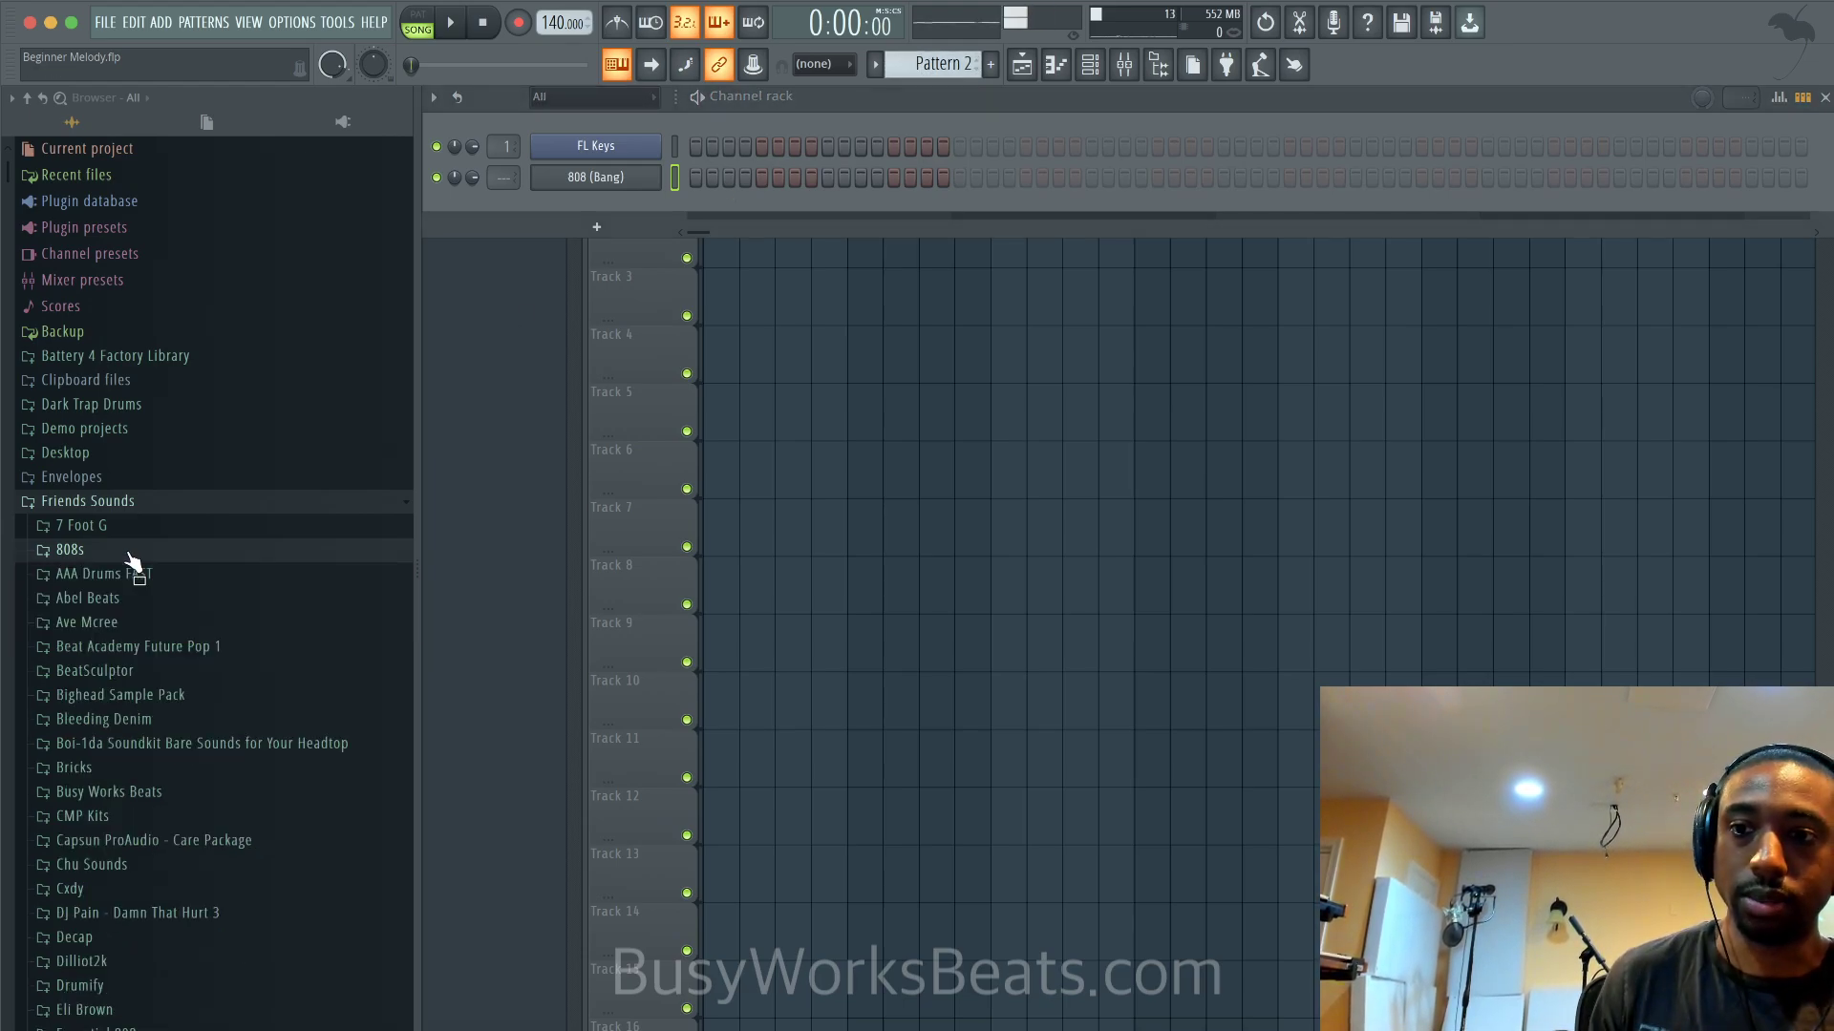
pyautogui.scroll(-3, 134, 821)
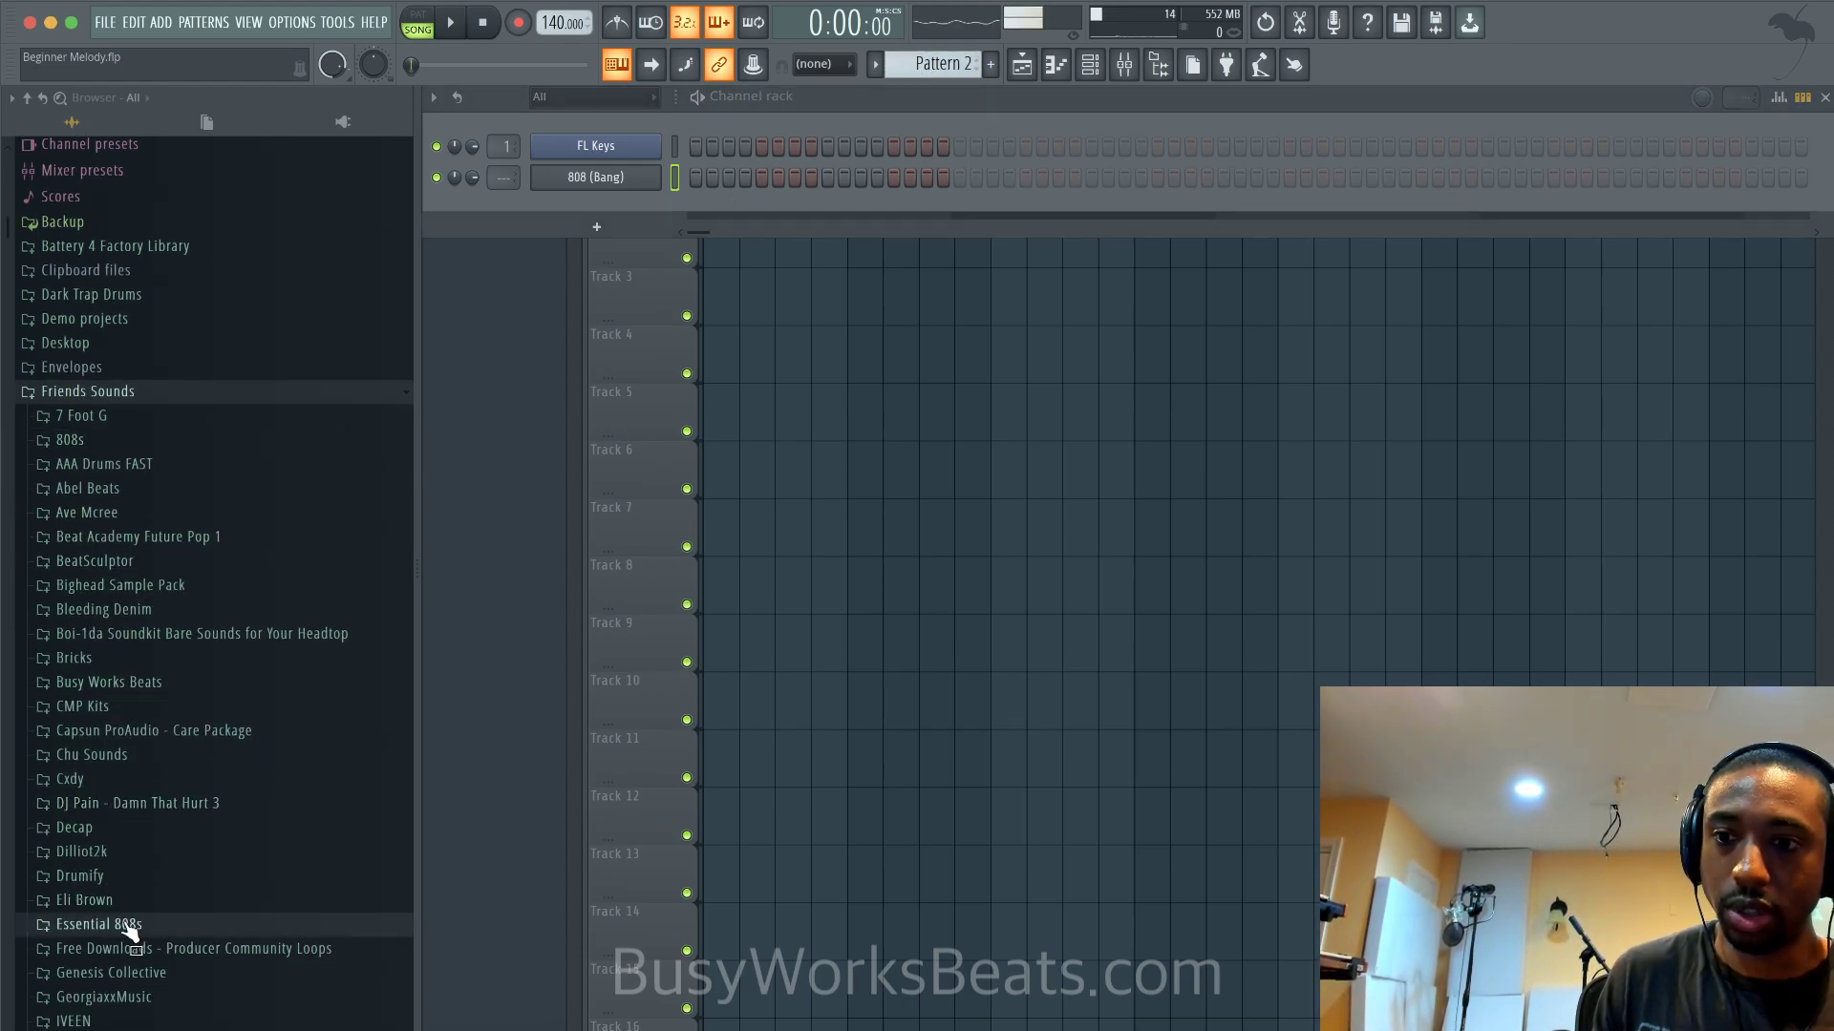
pyautogui.click(129, 933)
pyautogui.scroll(-2, 131, 917)
pyautogui.rightClick(127, 902)
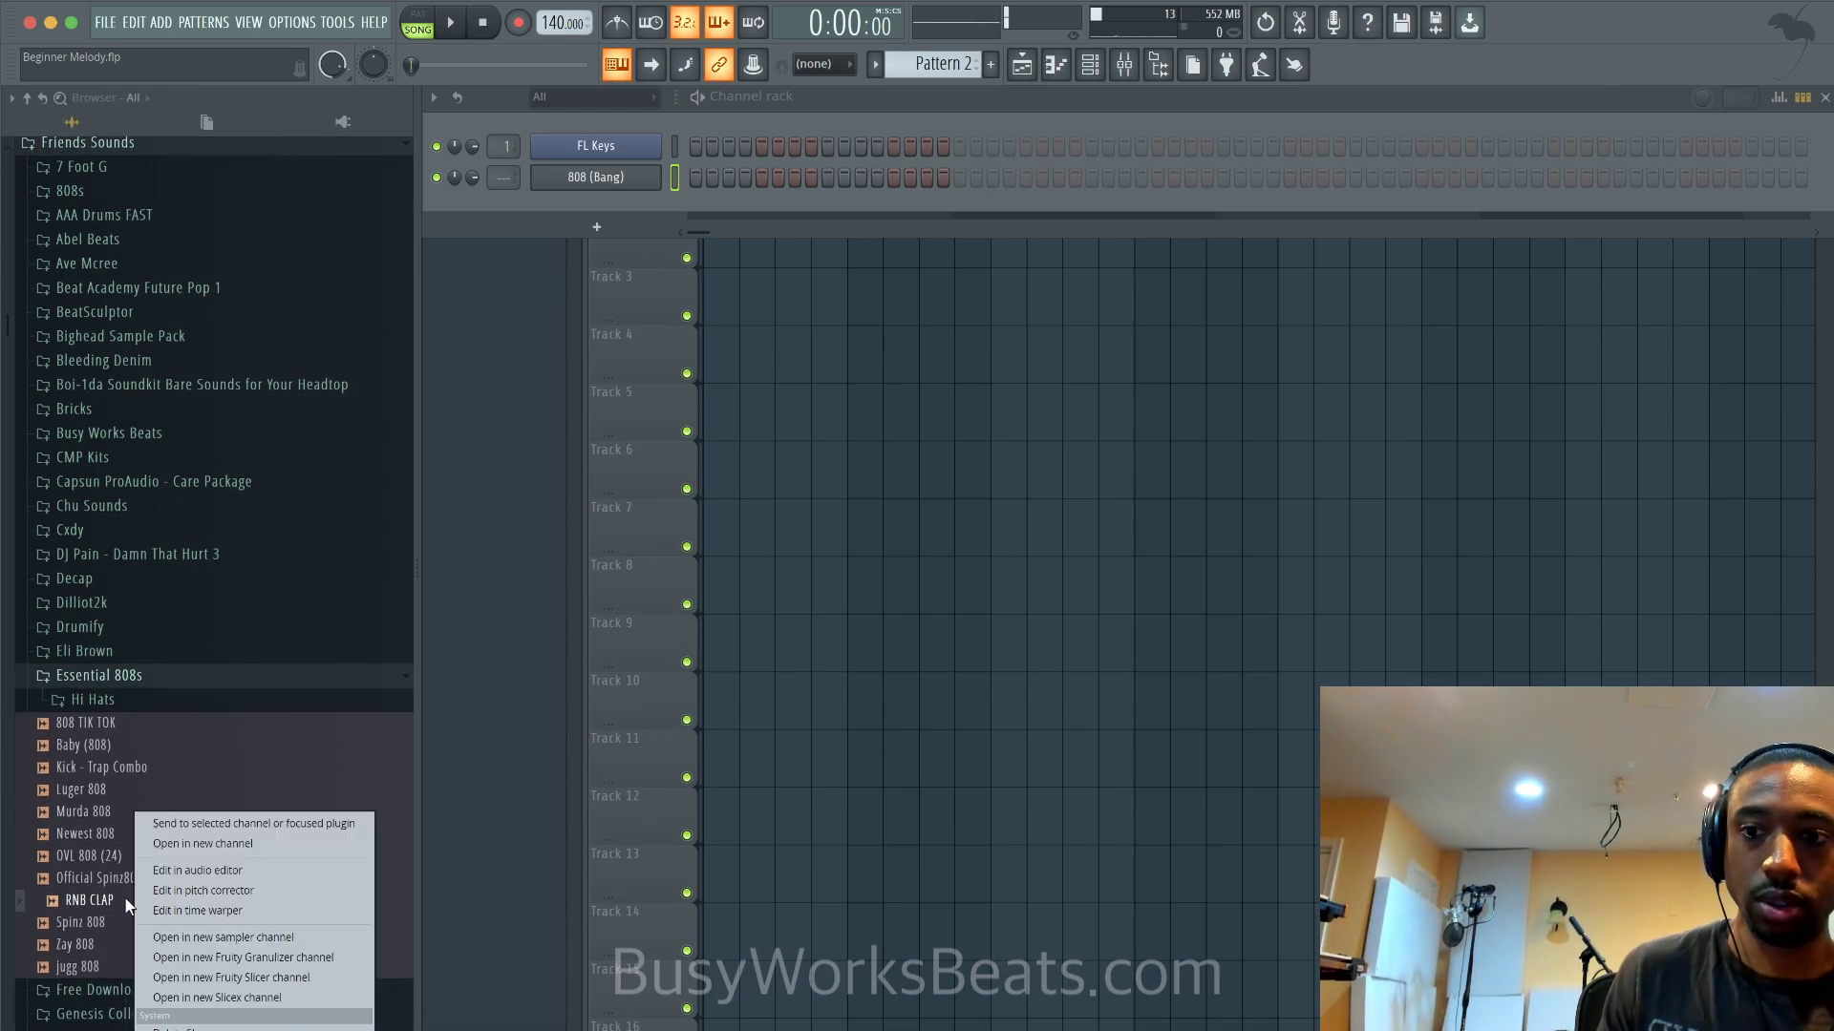
pyautogui.click(205, 844)
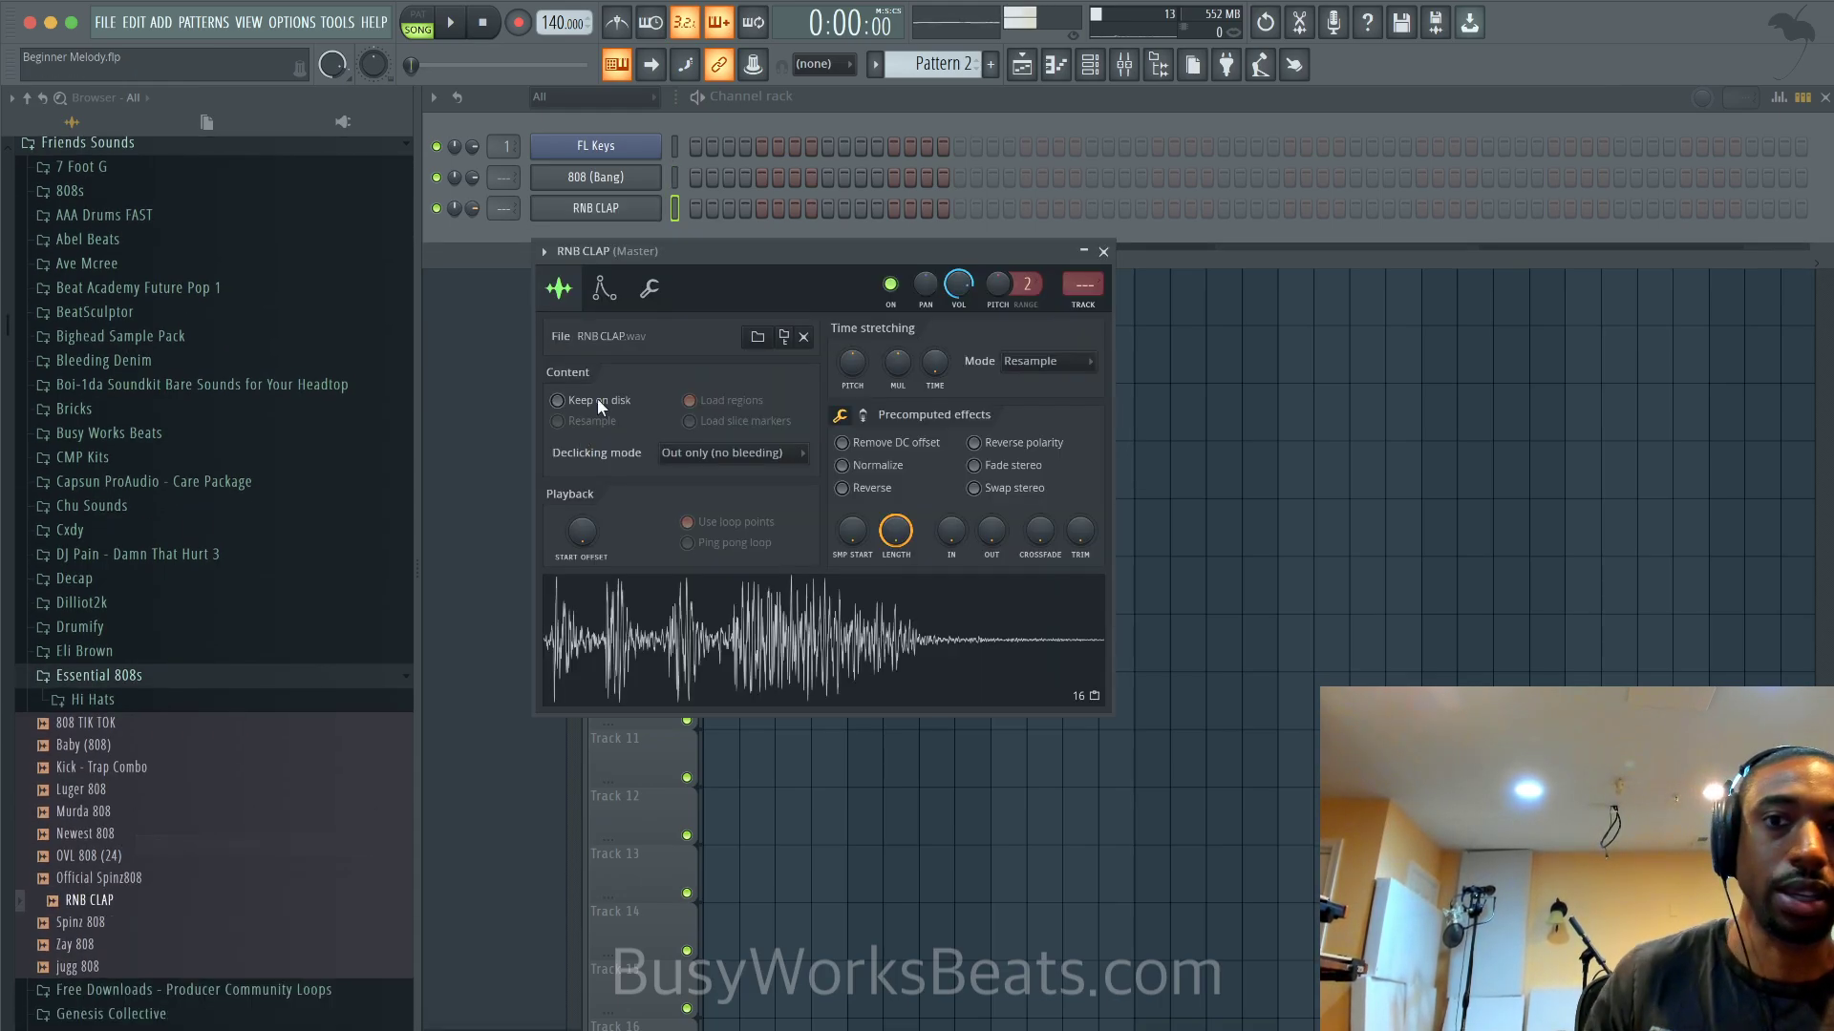
# Program RNB CLAP on steps 9, 25, 41 and 57 and 808 (Bang) on step 1, and place Pattern 2 on Track 2
pyautogui.click(827, 208)
pyautogui.click(1093, 209)
pyautogui.click(1354, 208)
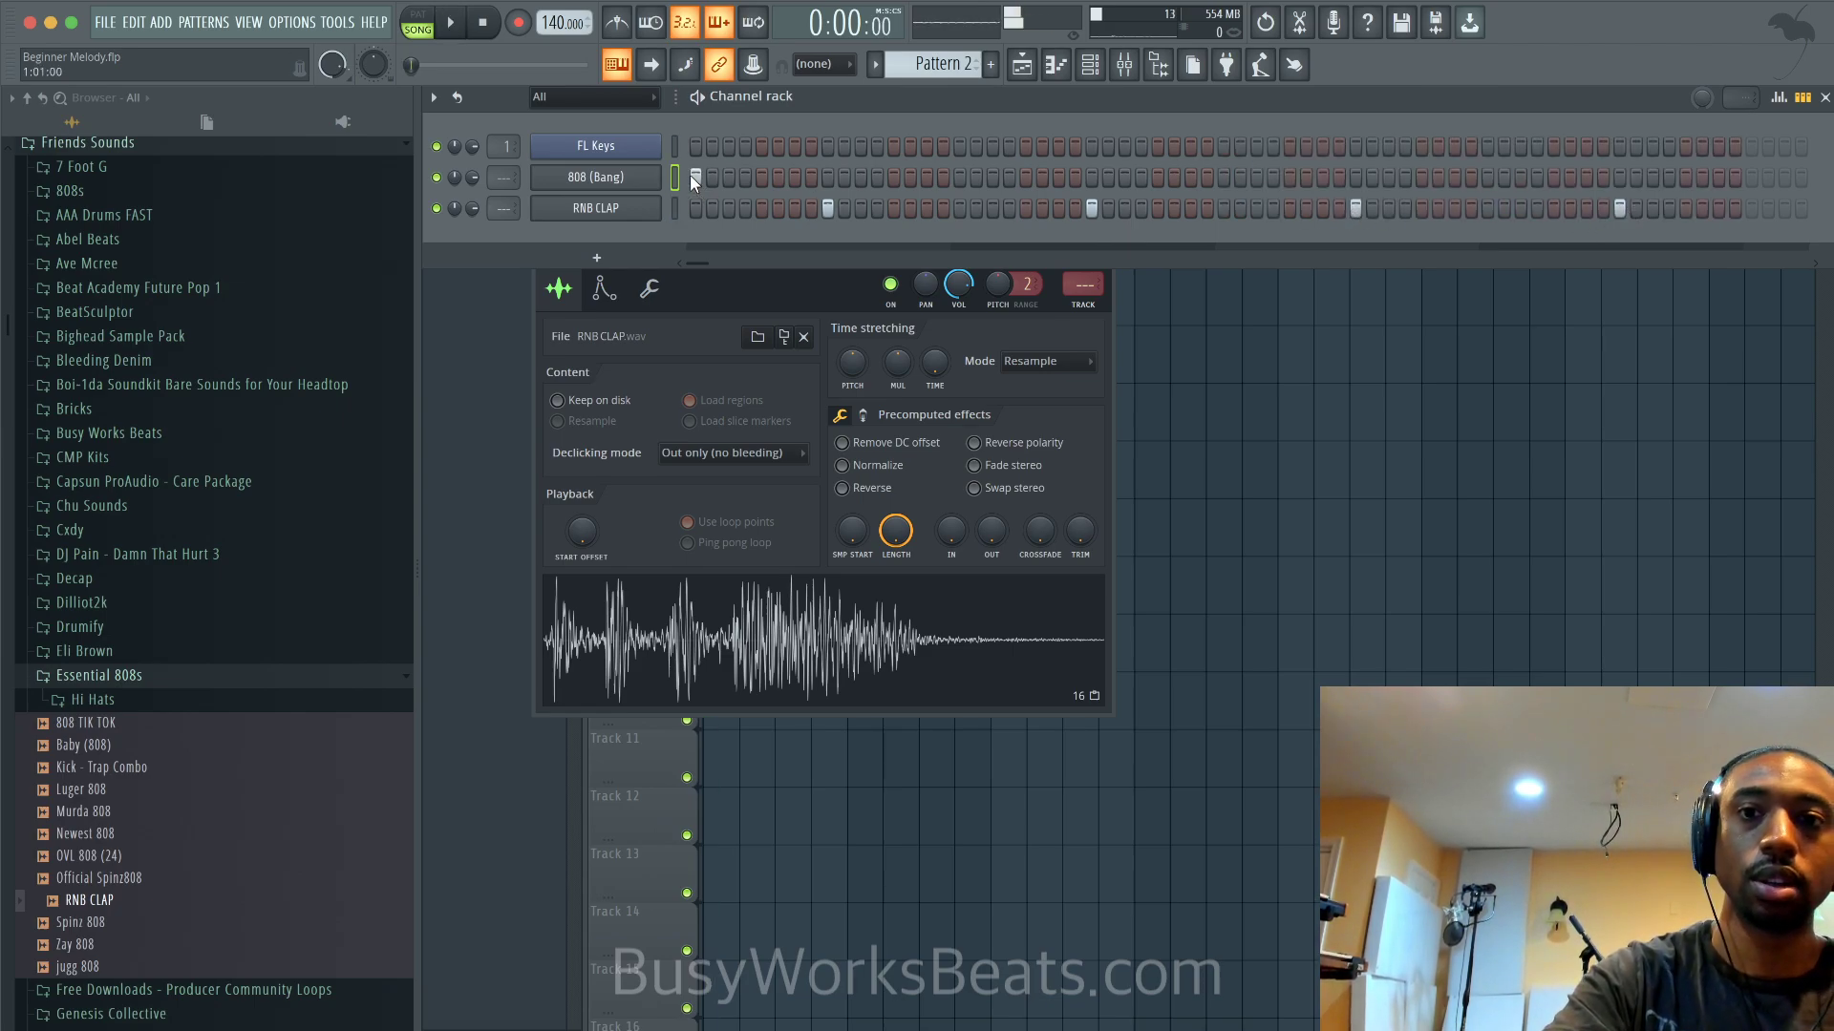
pyautogui.press('F5')
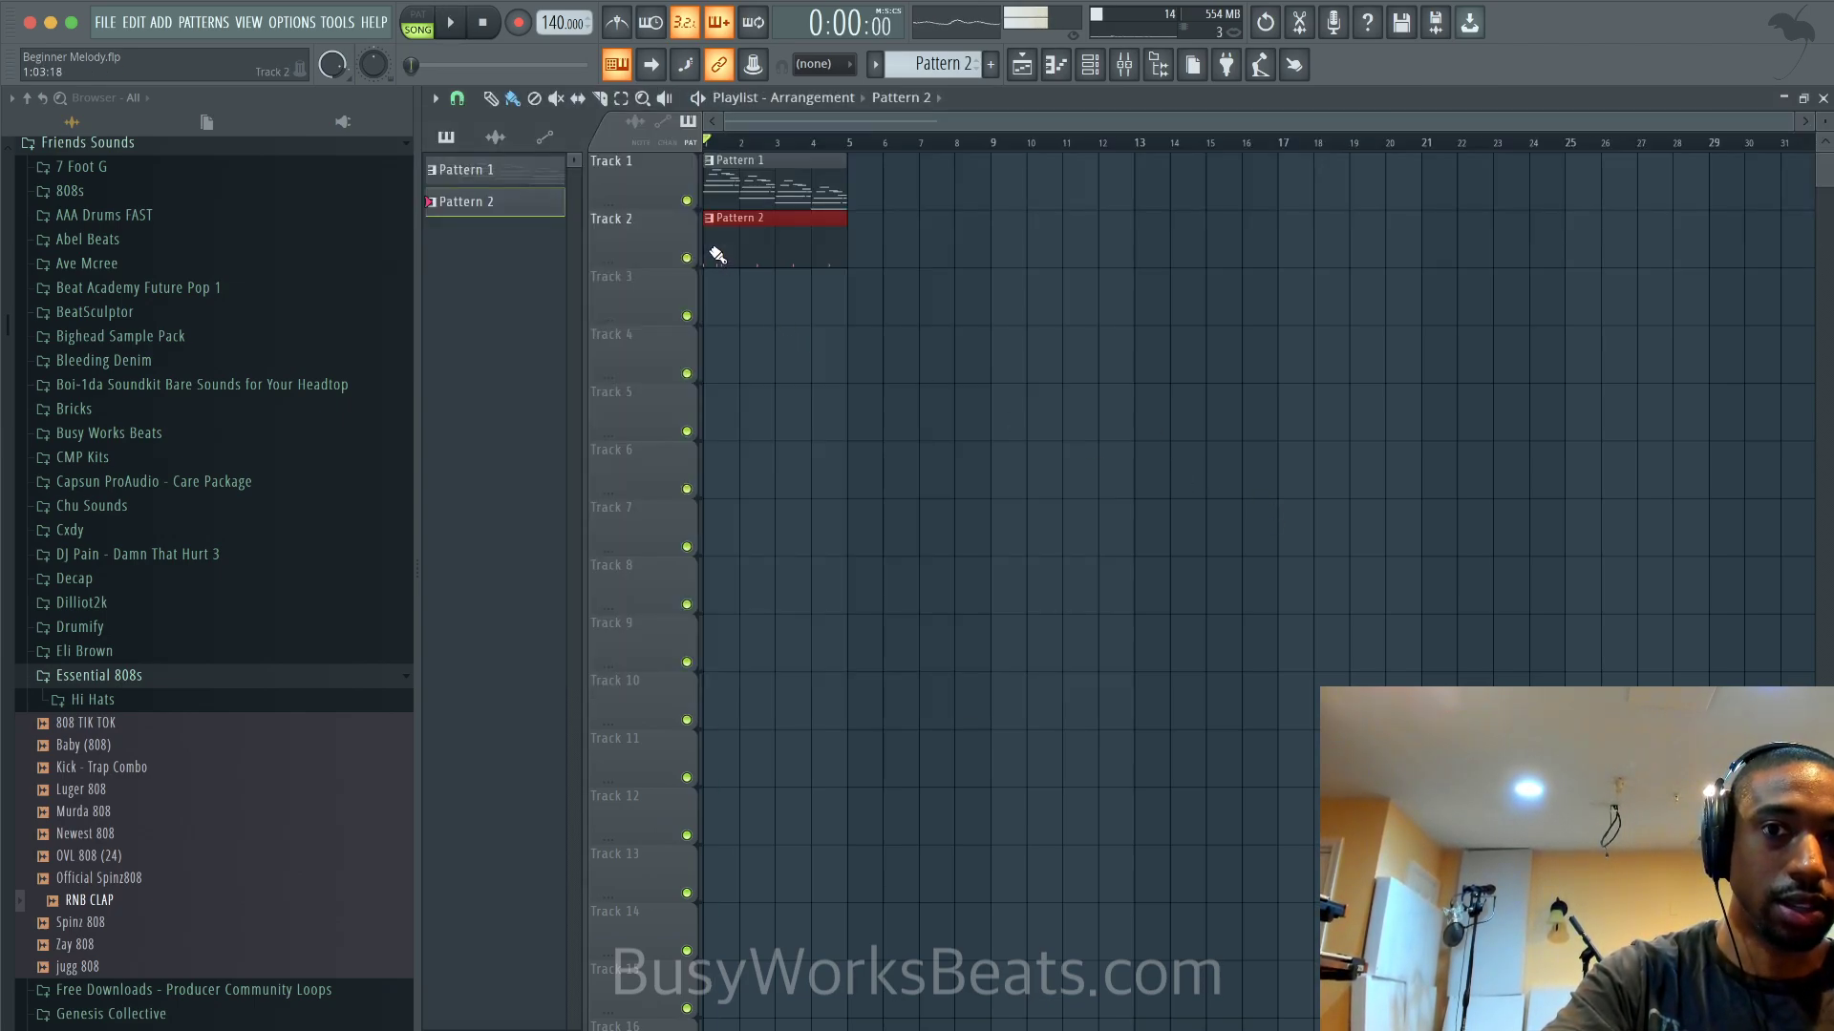
# Add 808 (Bang) hits on steps 7, 13, 21, 27, 33, 39, 45, 53 and 59 while the song plays
pyautogui.click(1093, 68)
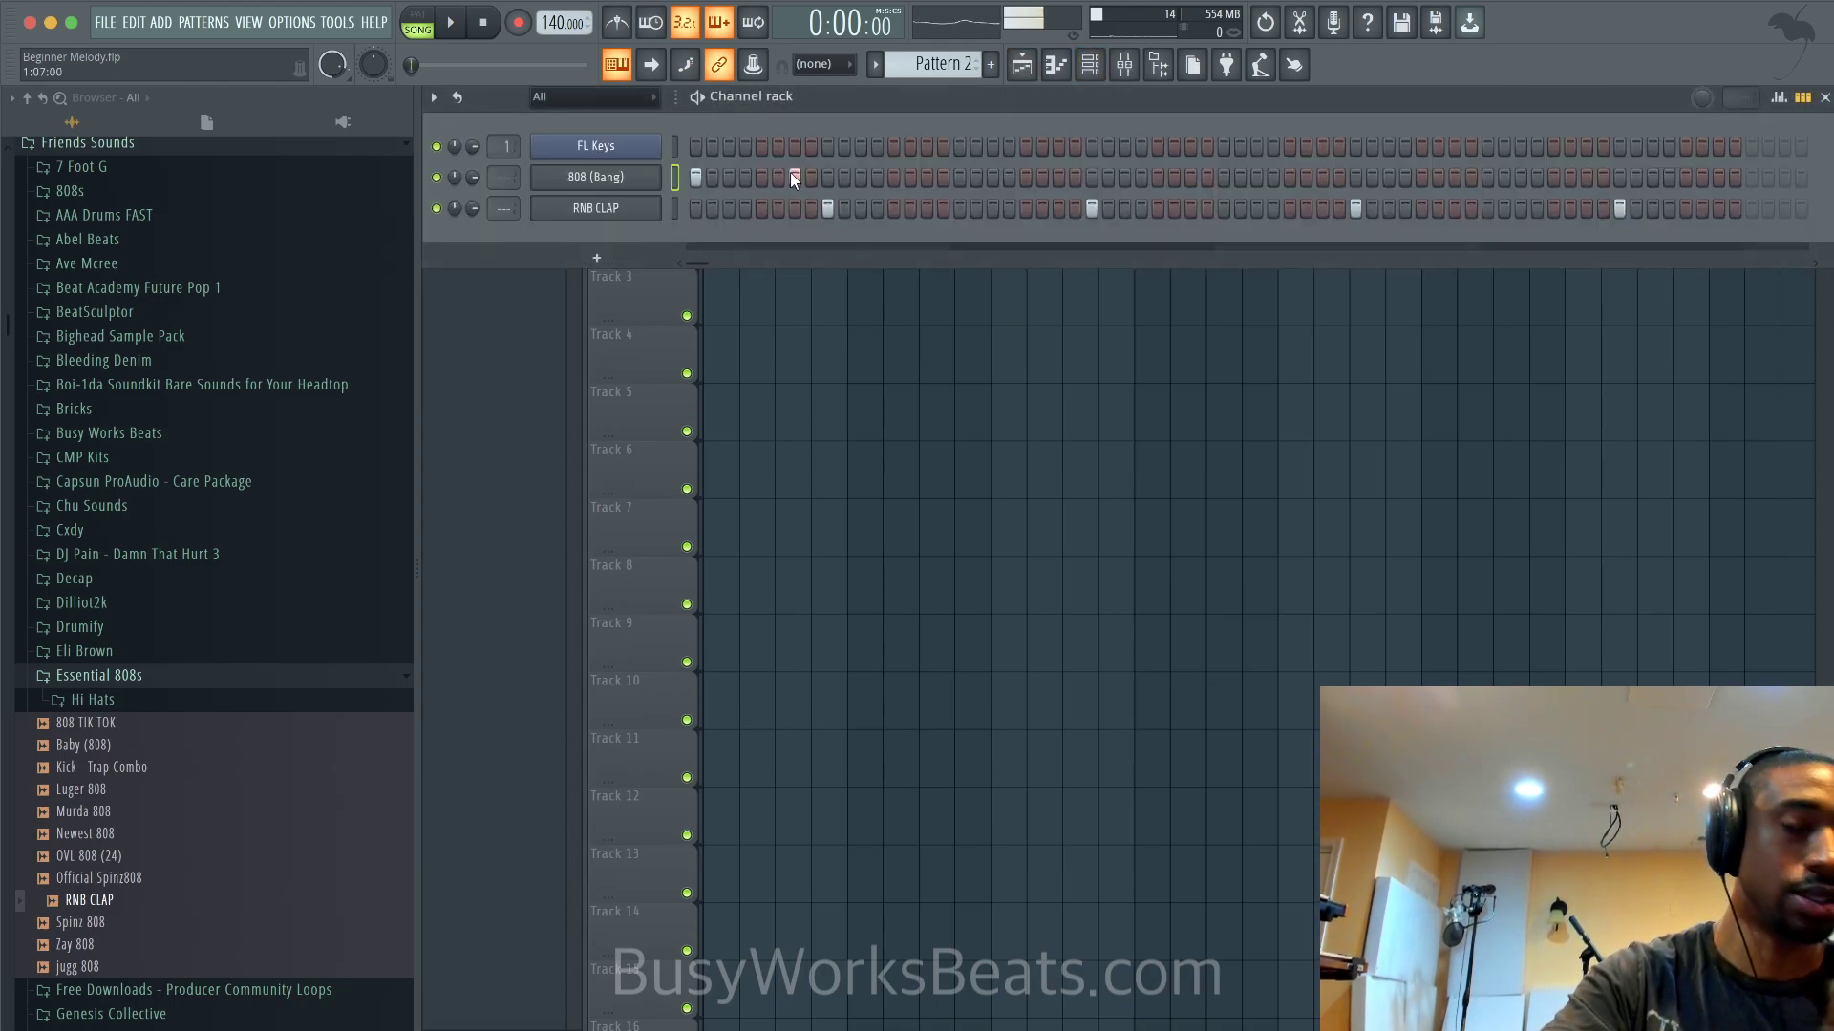
pyautogui.press('space')
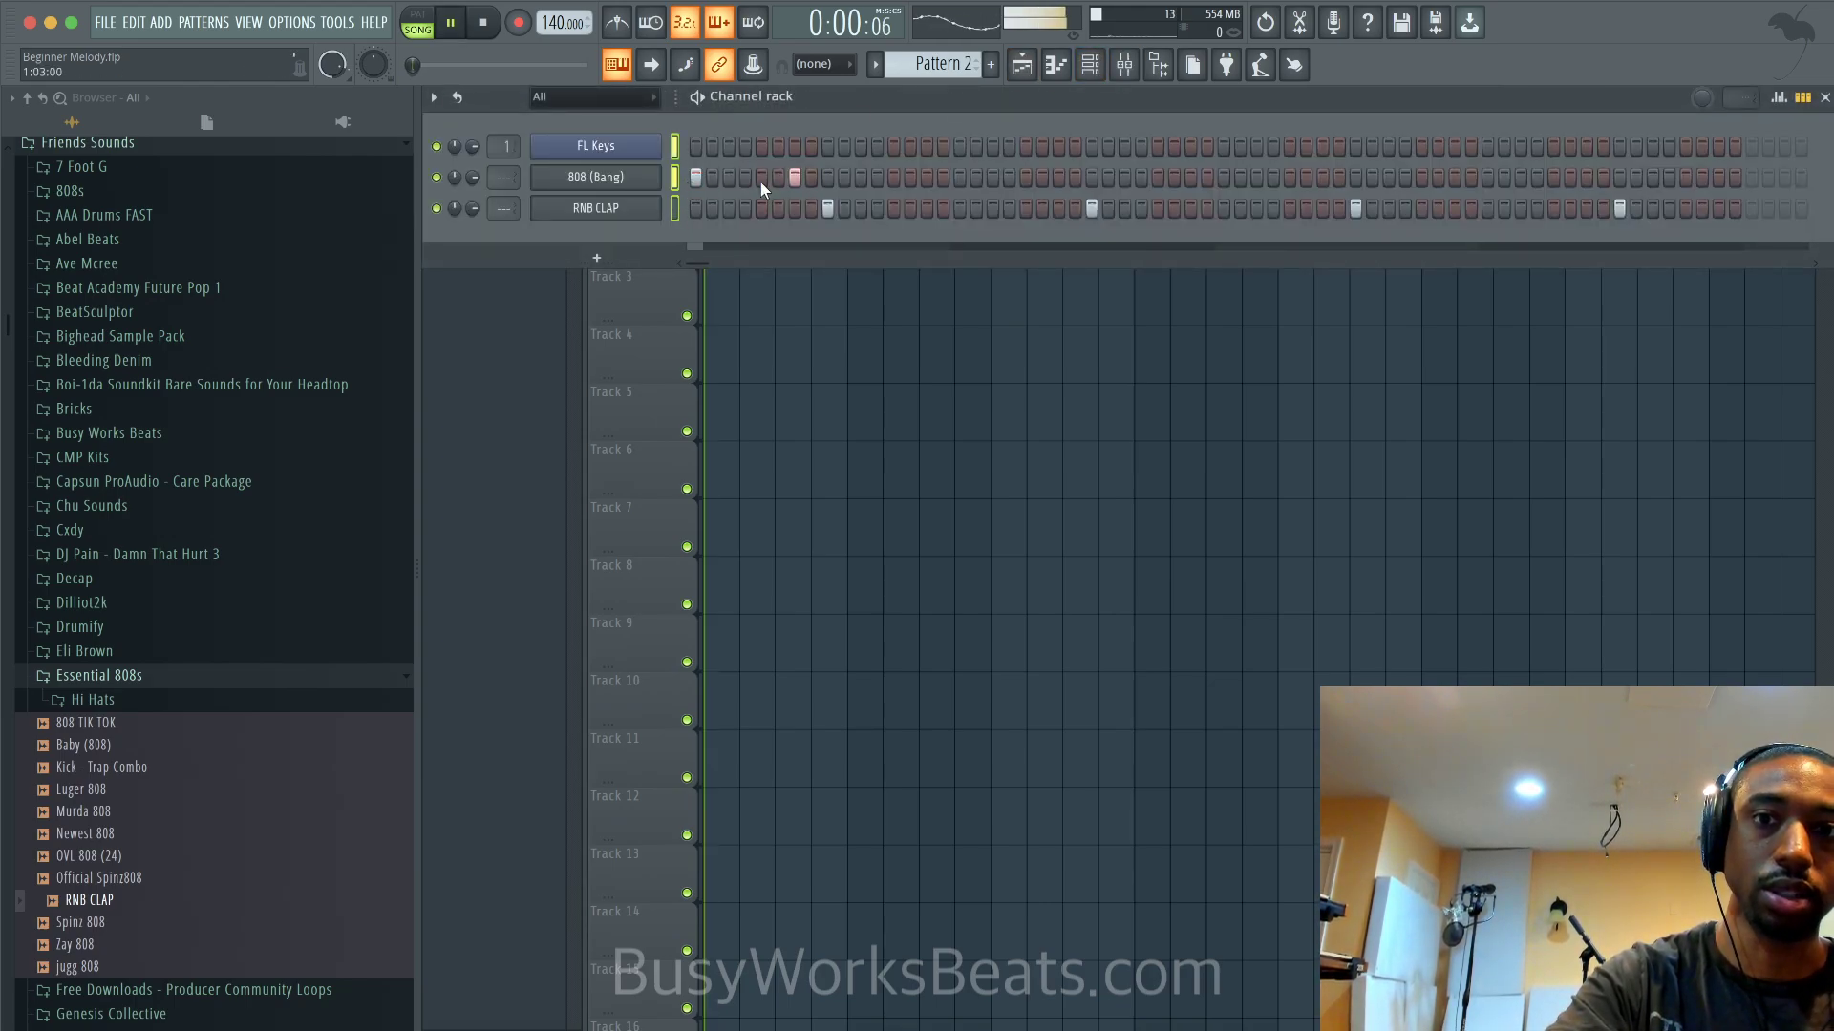
pyautogui.click(893, 178)
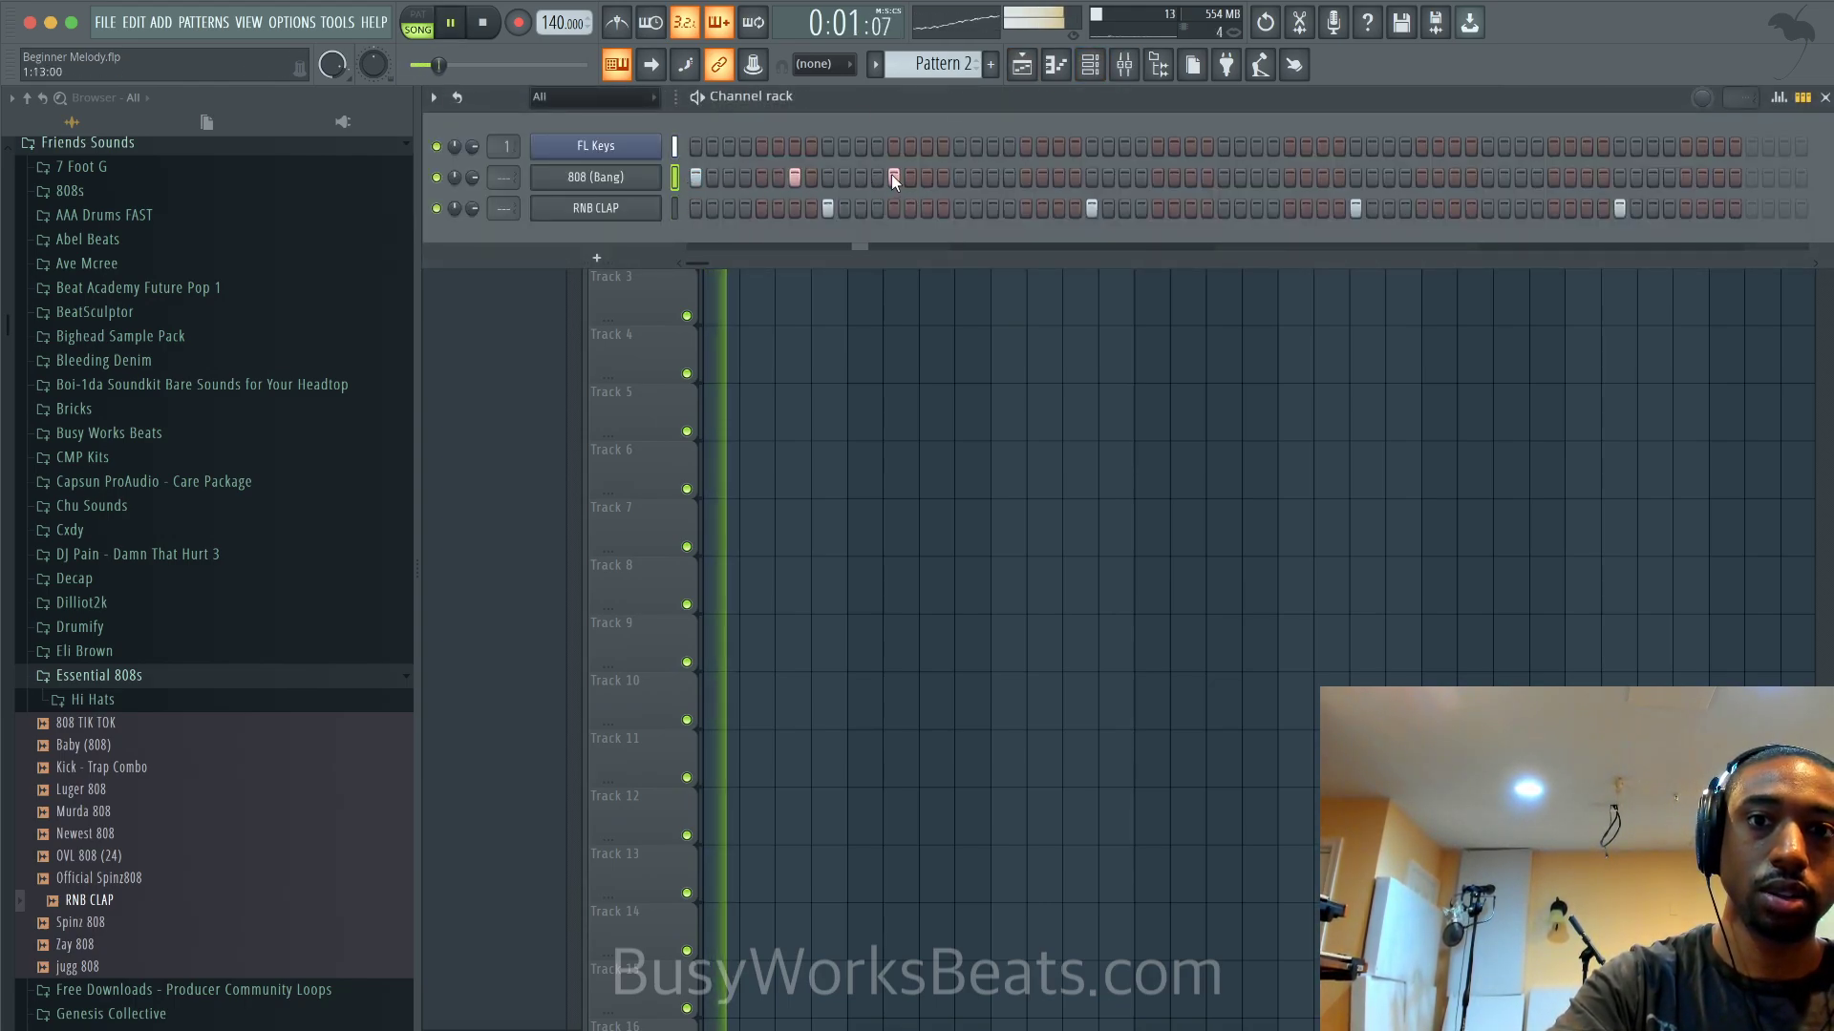
pyautogui.click(1025, 177)
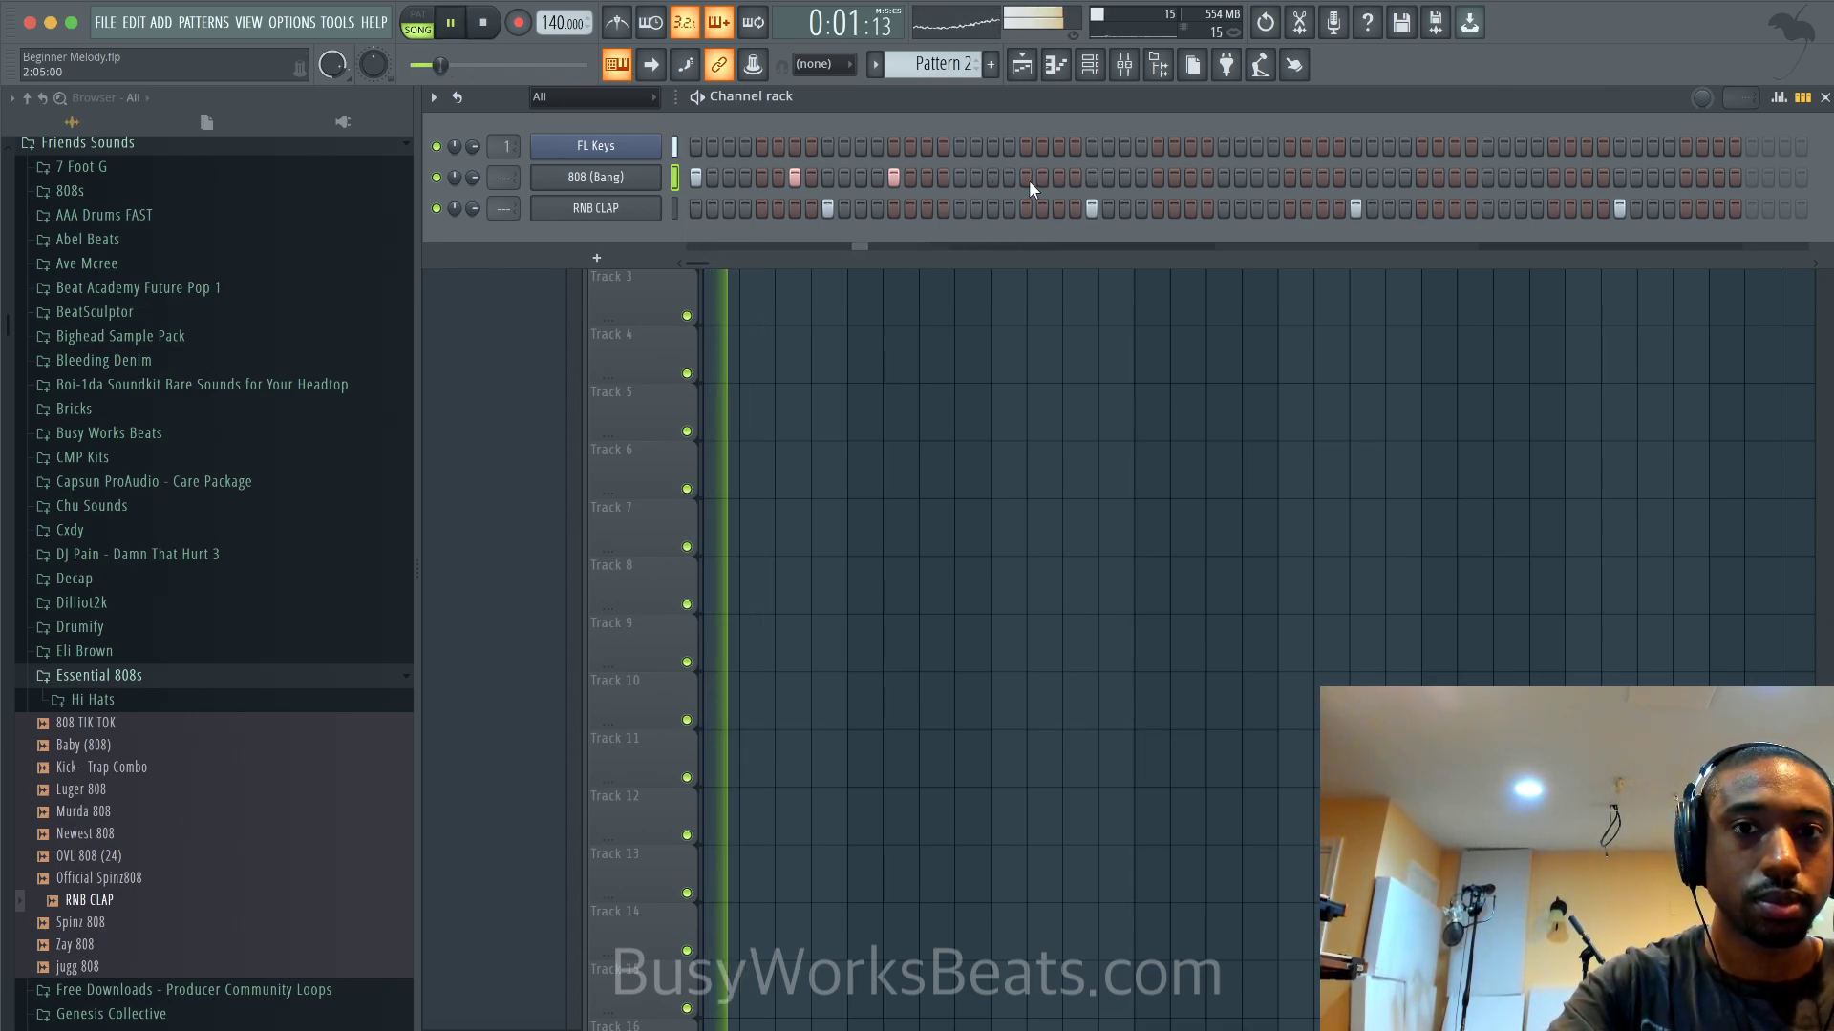
pyautogui.click(1124, 178)
pyautogui.click(1224, 178)
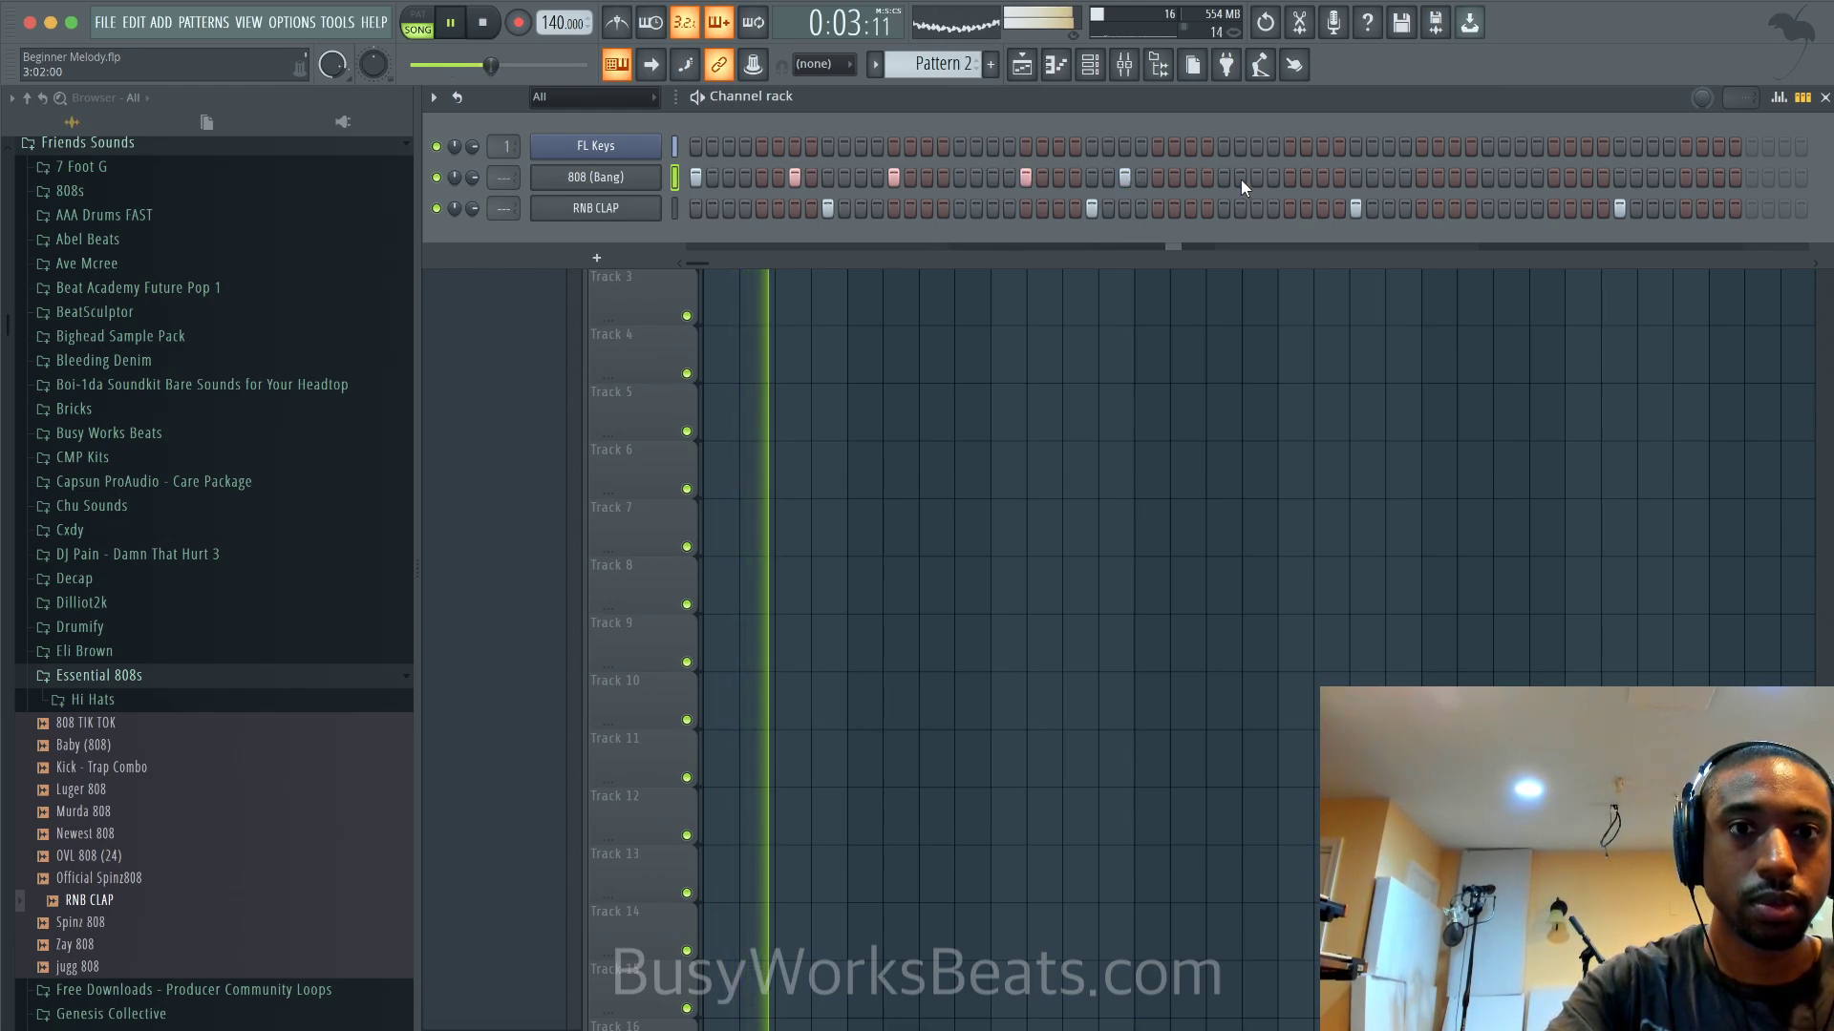
pyautogui.click(1320, 178)
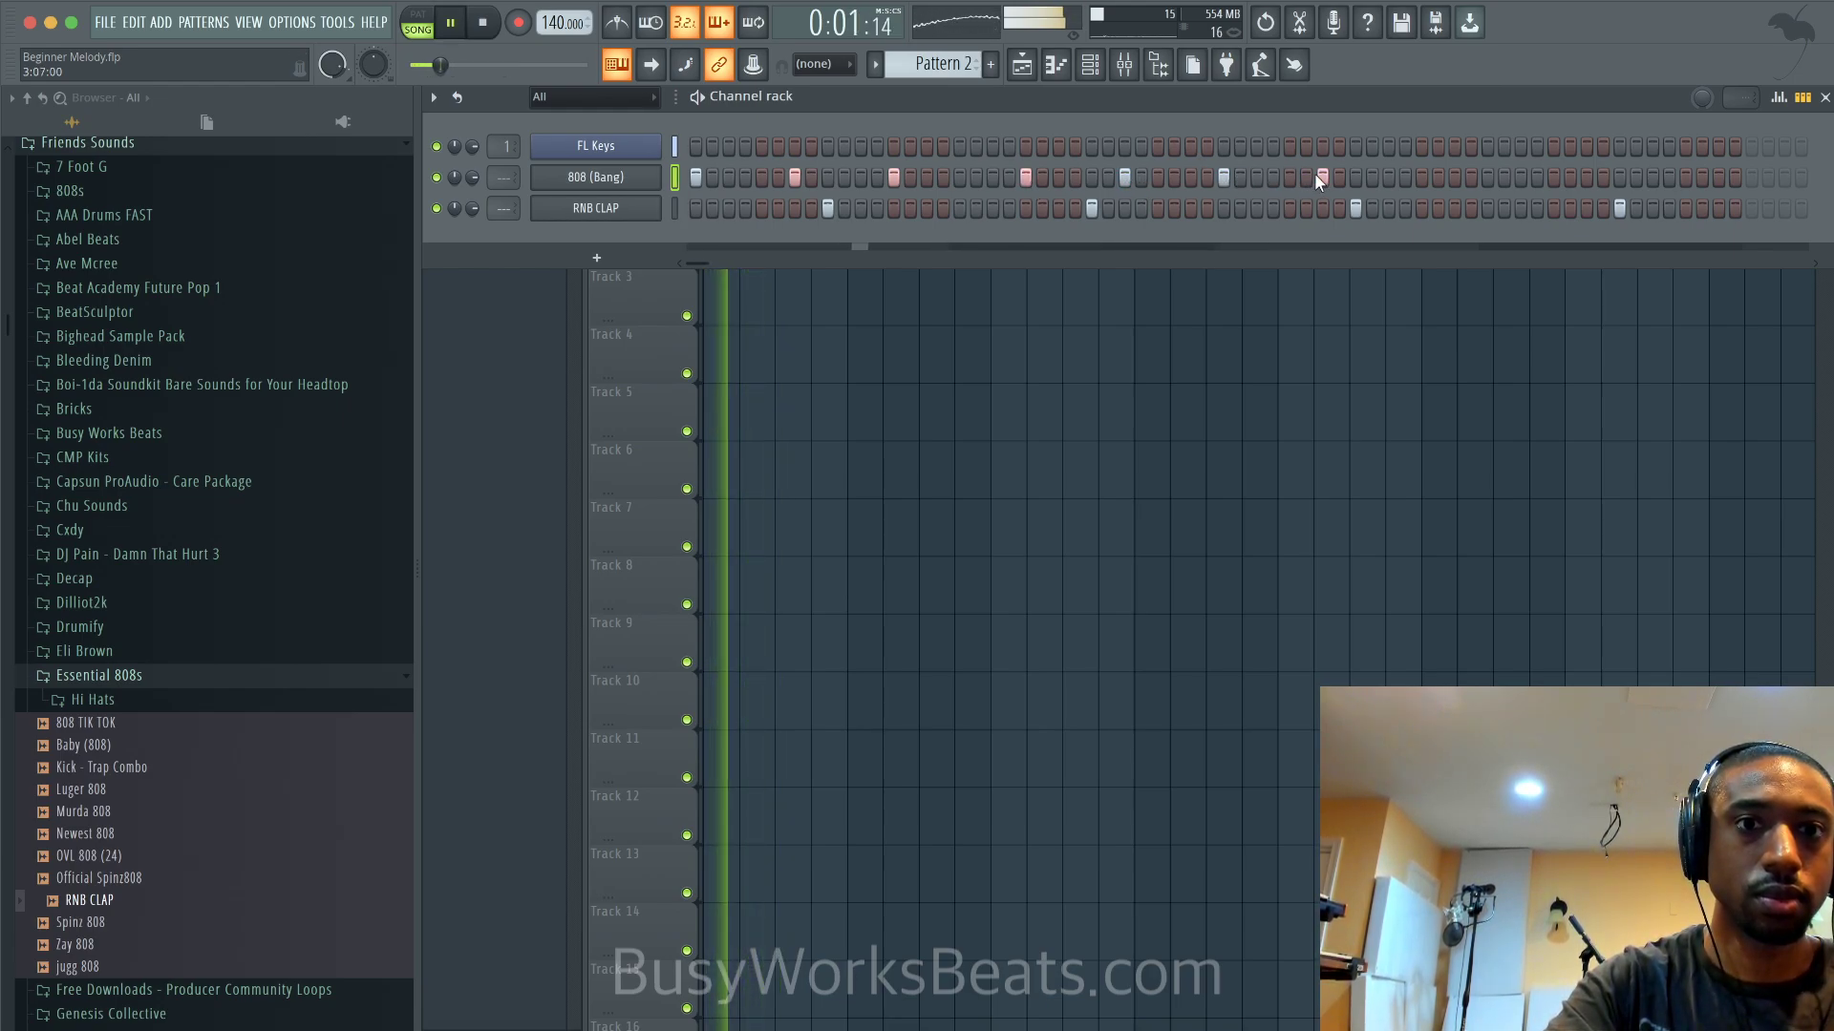
pyautogui.click(1422, 179)
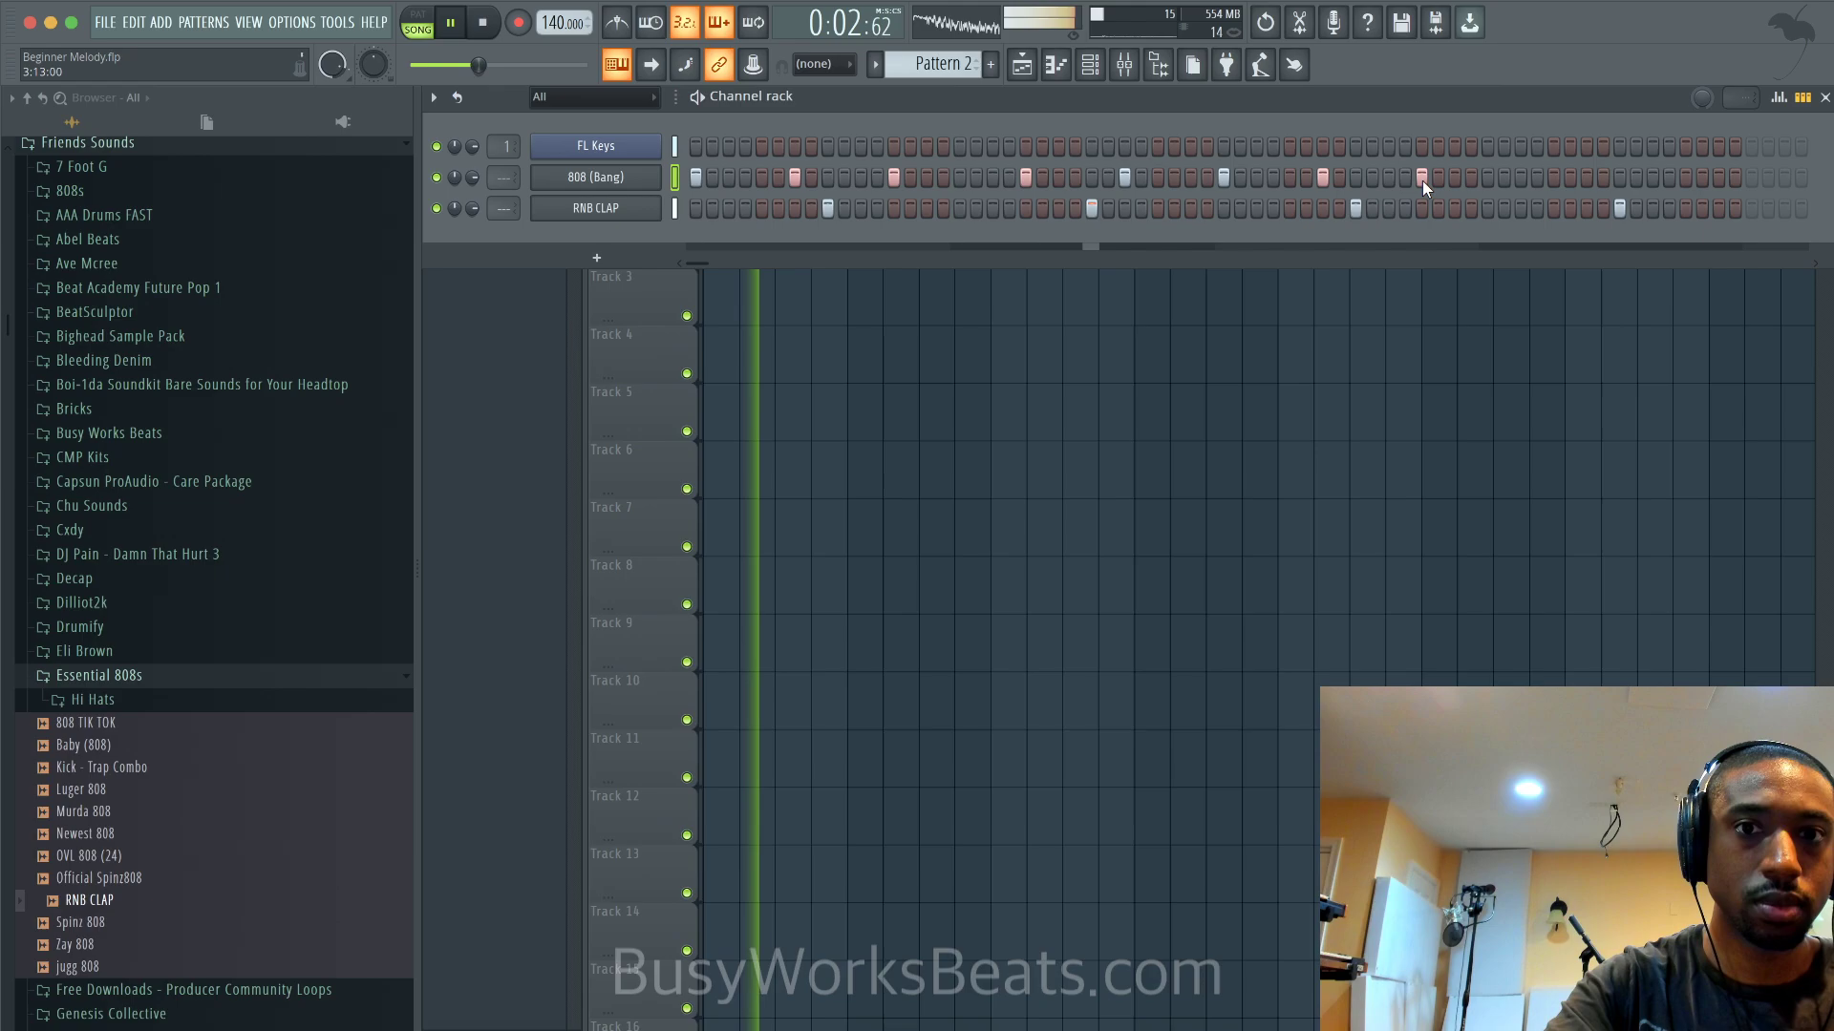
pyautogui.click(1555, 180)
pyautogui.click(1651, 179)
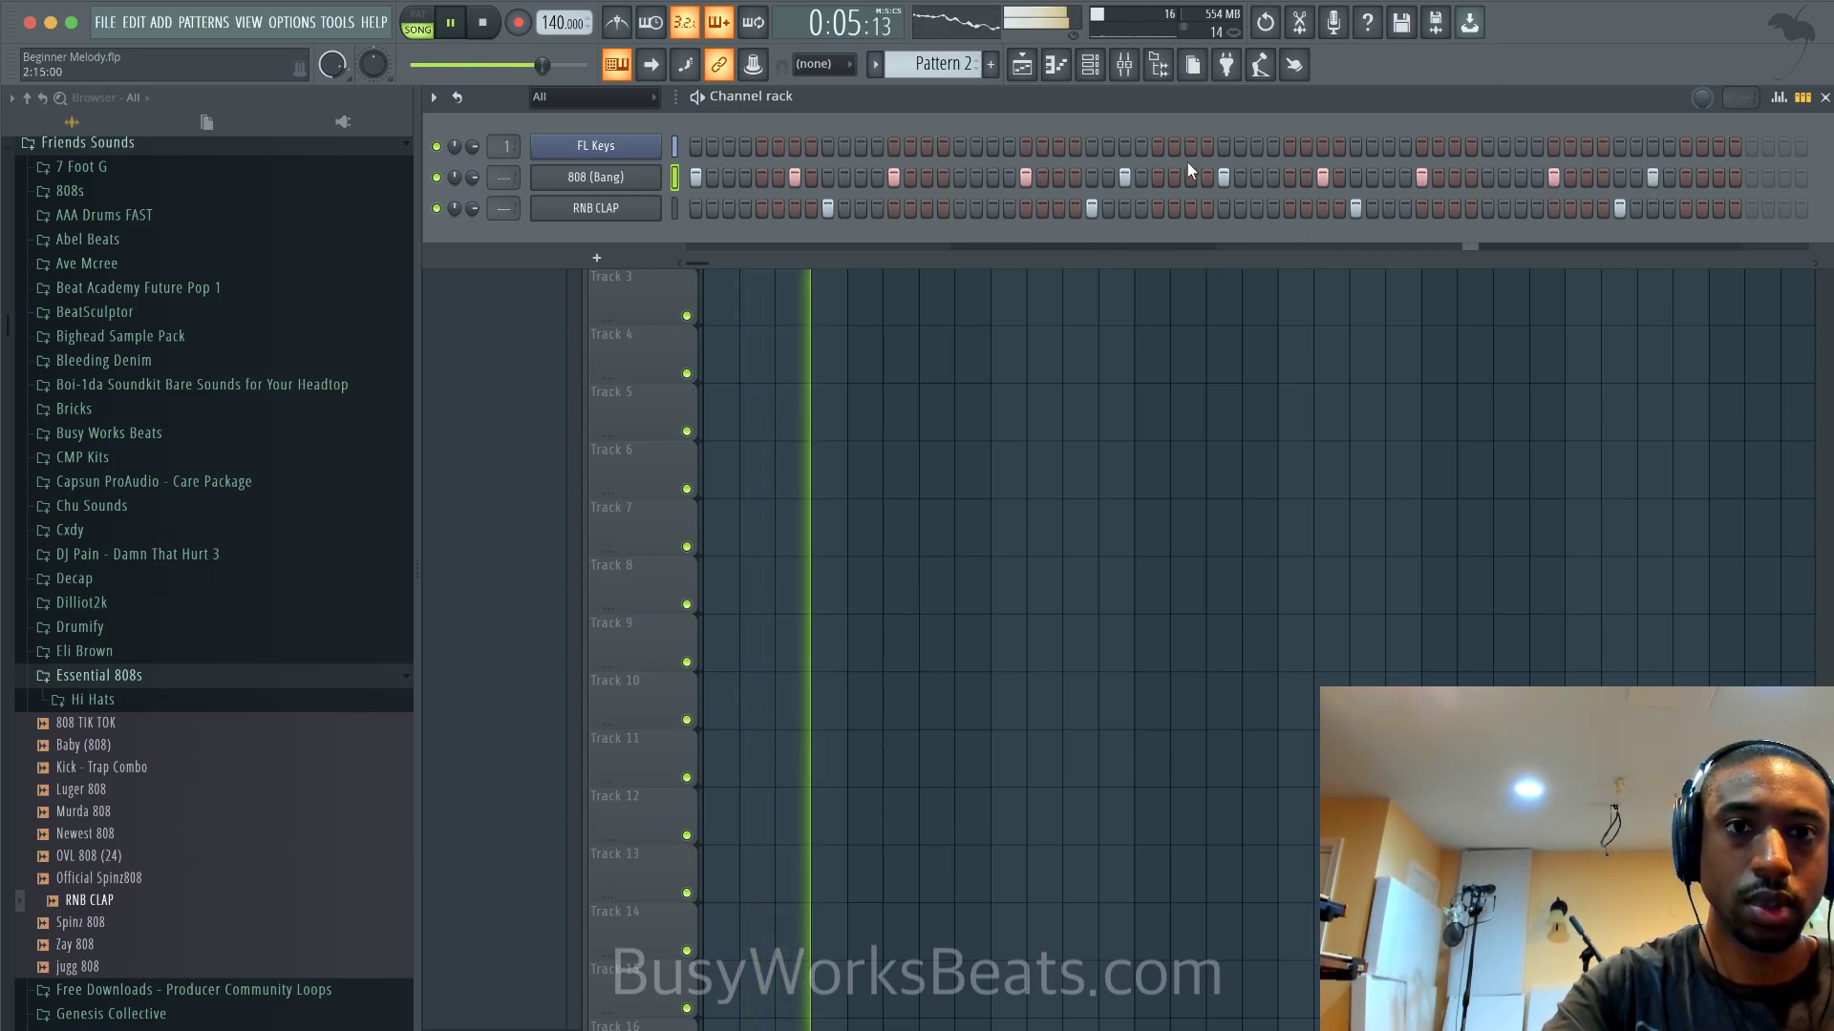
# Route the 808 (Bang) and RNB CLAP channels to mixer tracks 3 and 4, and stop playback
pyautogui.keyDown('shift'); pyautogui.click(675, 202); pyautogui.keyUp('shift')
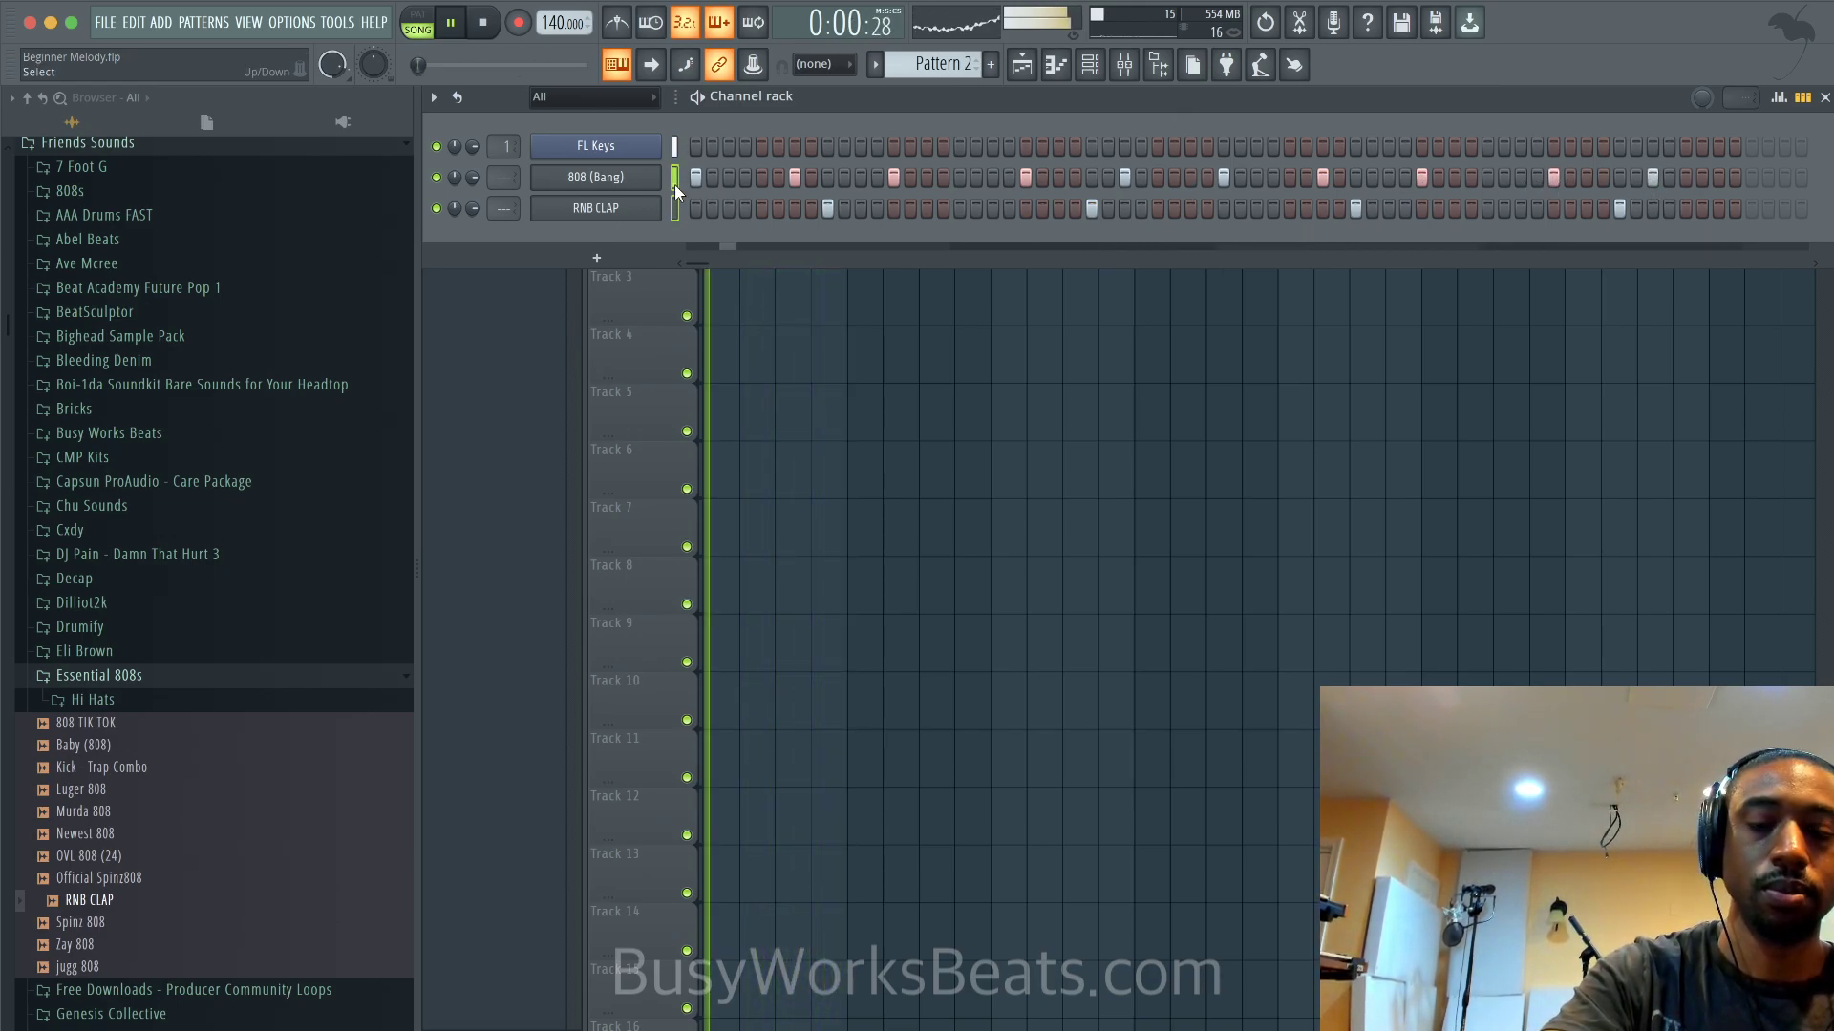
pyautogui.press('super+l')
pyautogui.press('space')
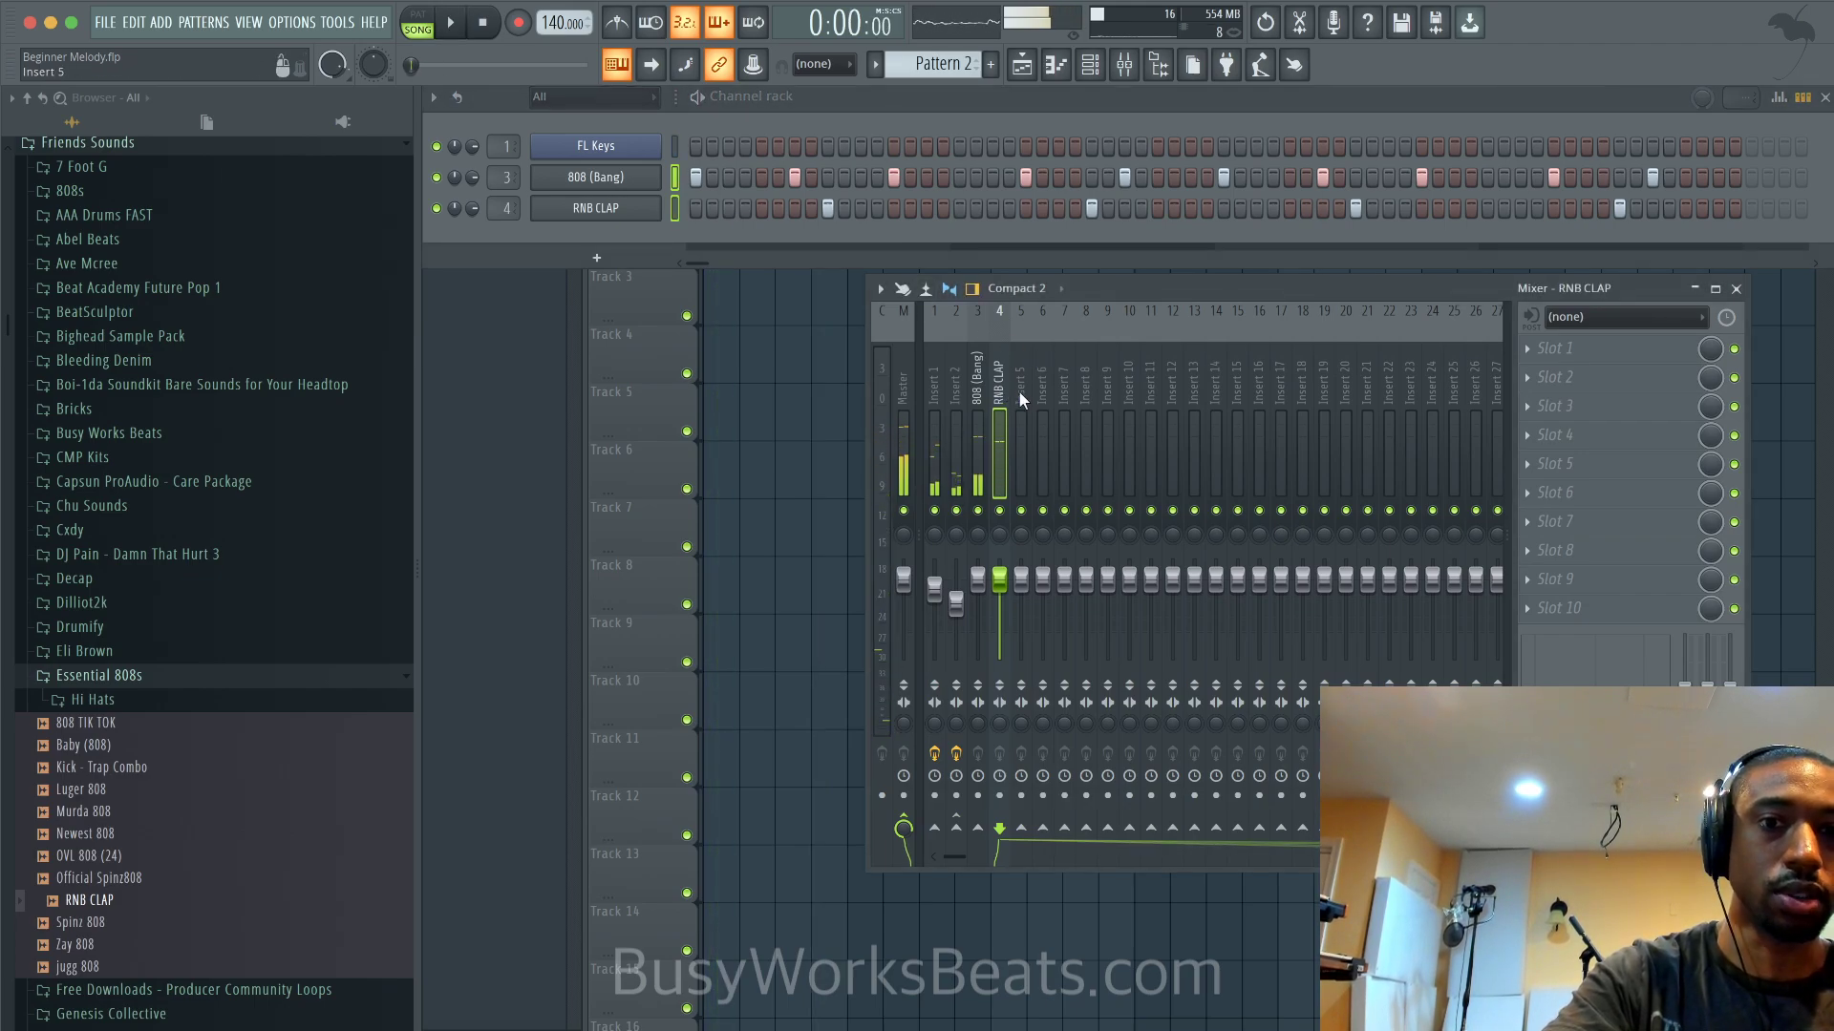
# Rename mixer track 5 DRUMS and route the 808 (Bang) and RNB CLAP tracks only to it
pyautogui.click(1020, 391)
pyautogui.rightClick(1023, 393)
pyautogui.click(1075, 330)
pyautogui.write('DRUMS')
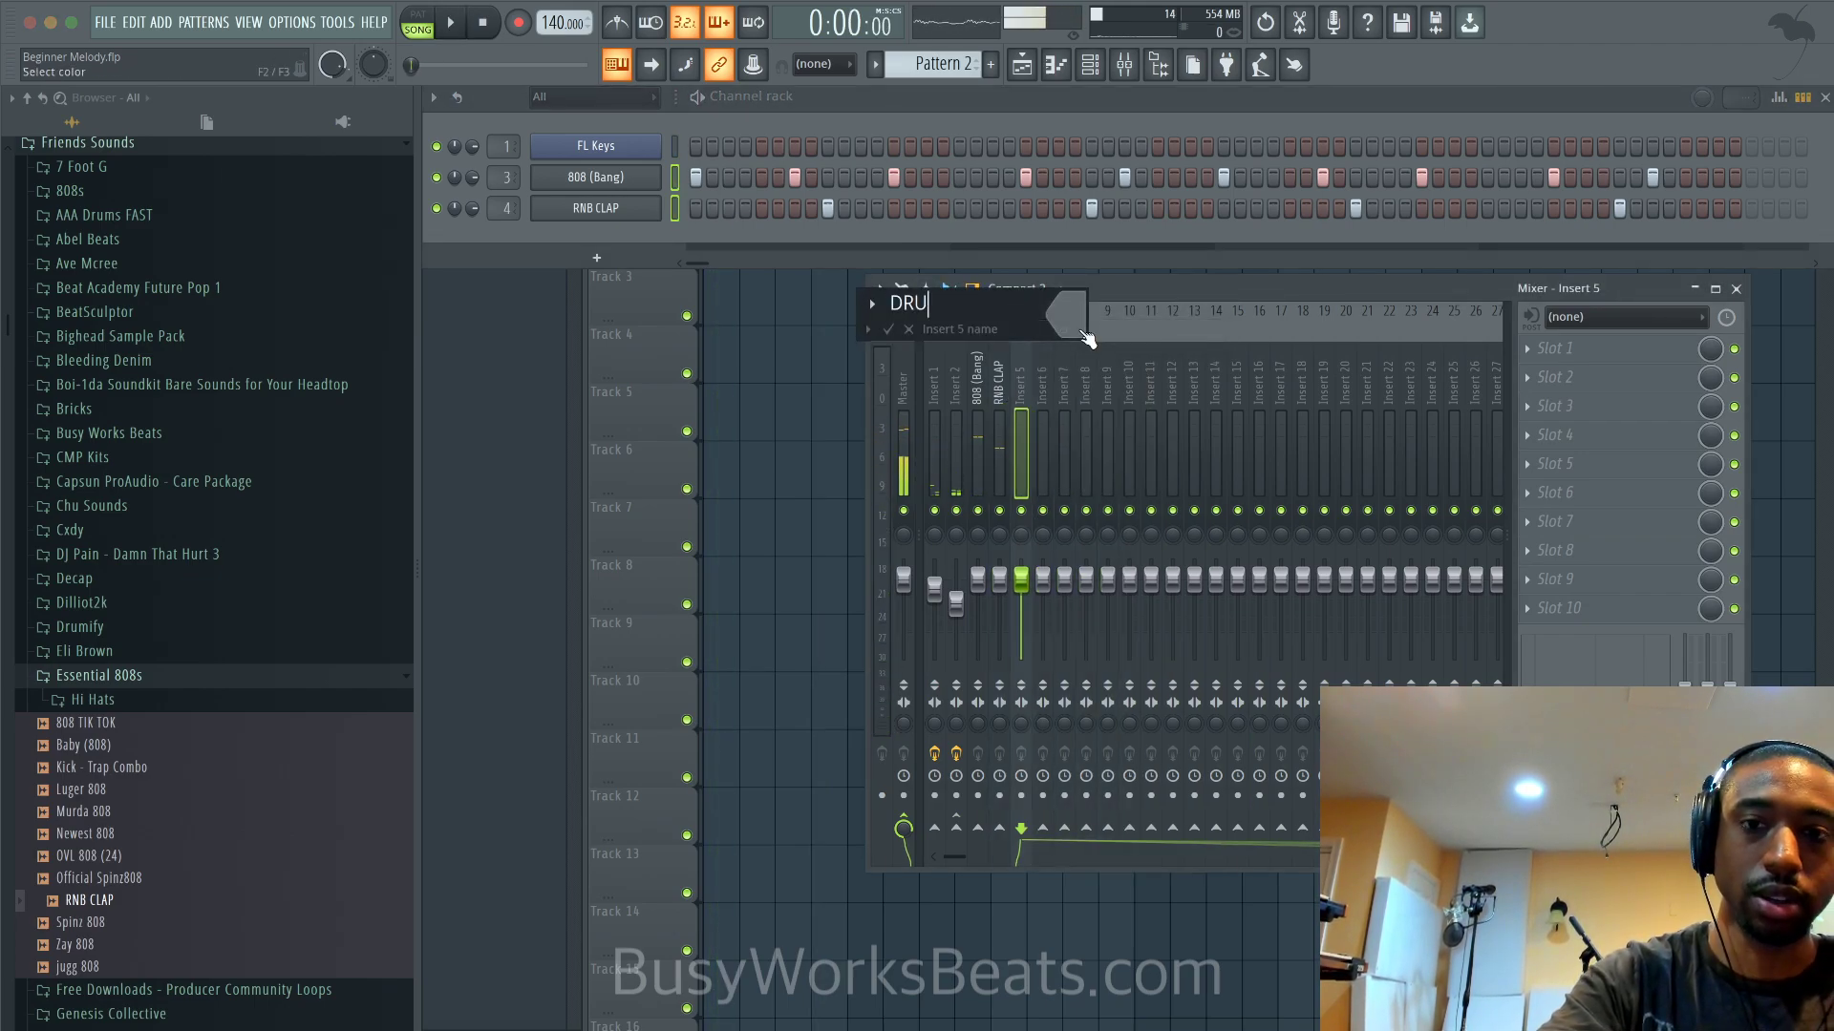
pyautogui.press('Return')
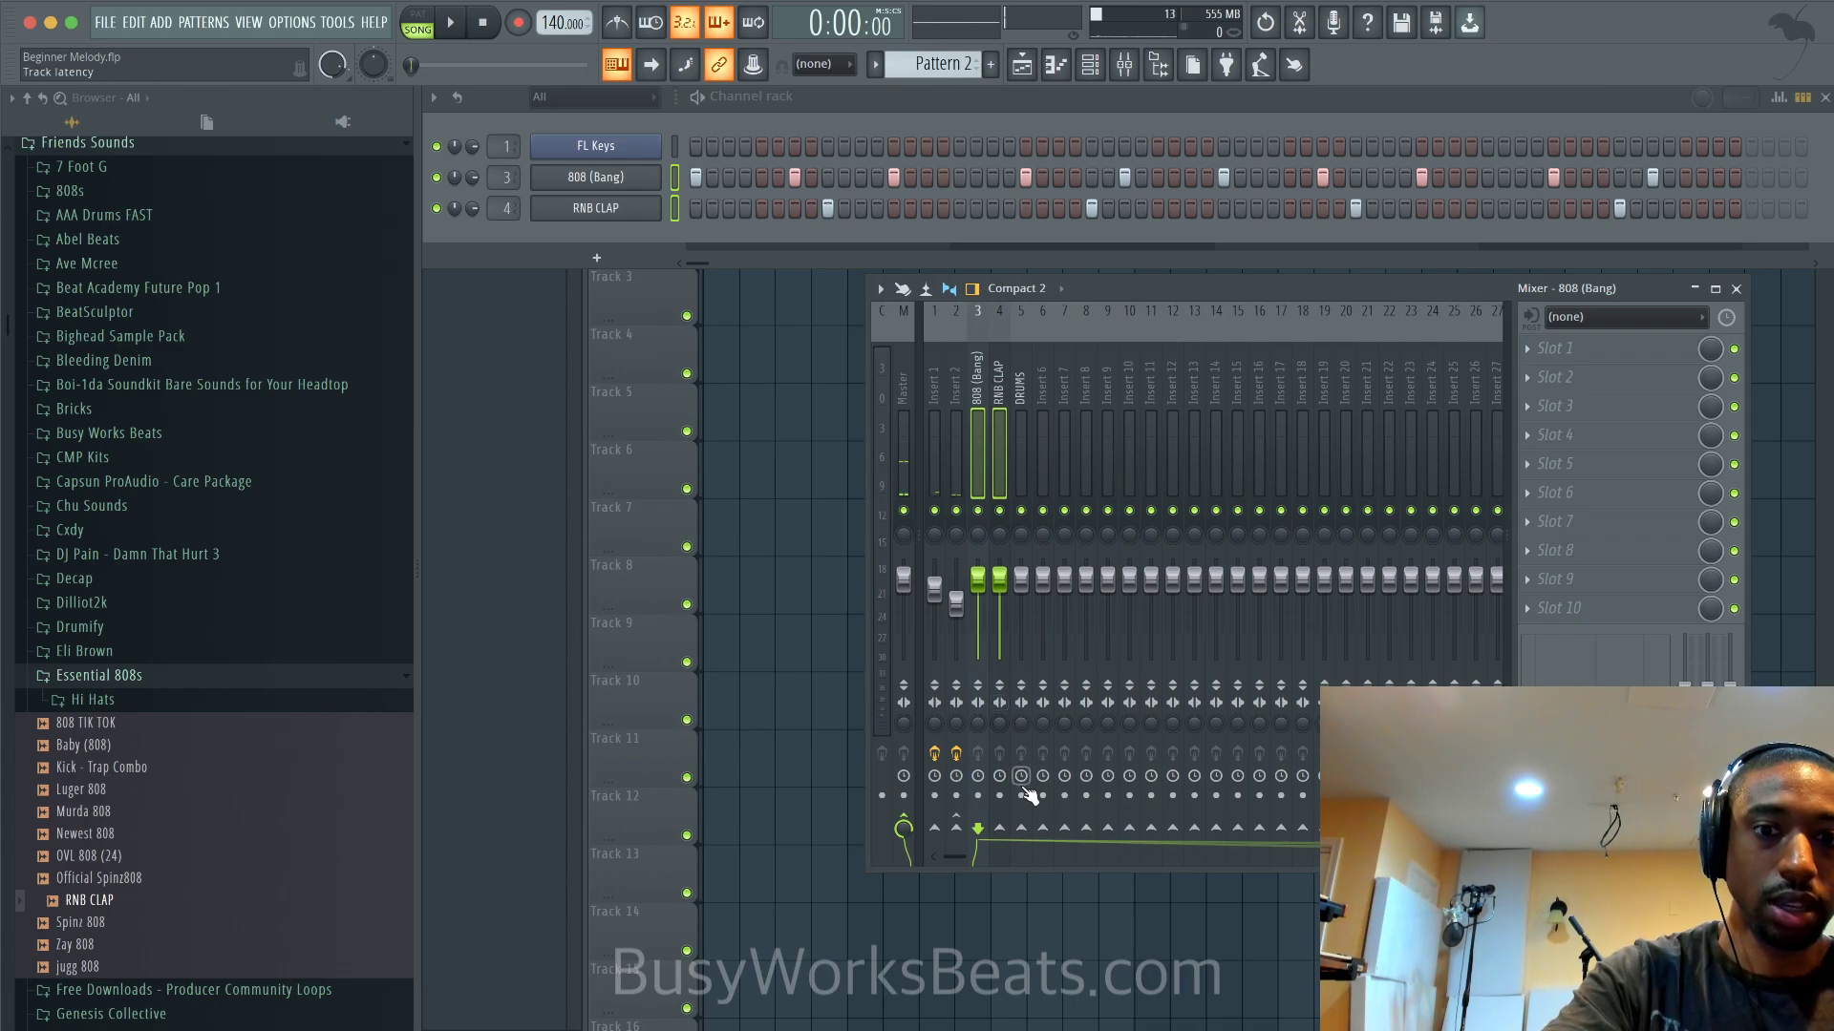
pyautogui.rightClick(1021, 827)
pyautogui.click(1051, 842)
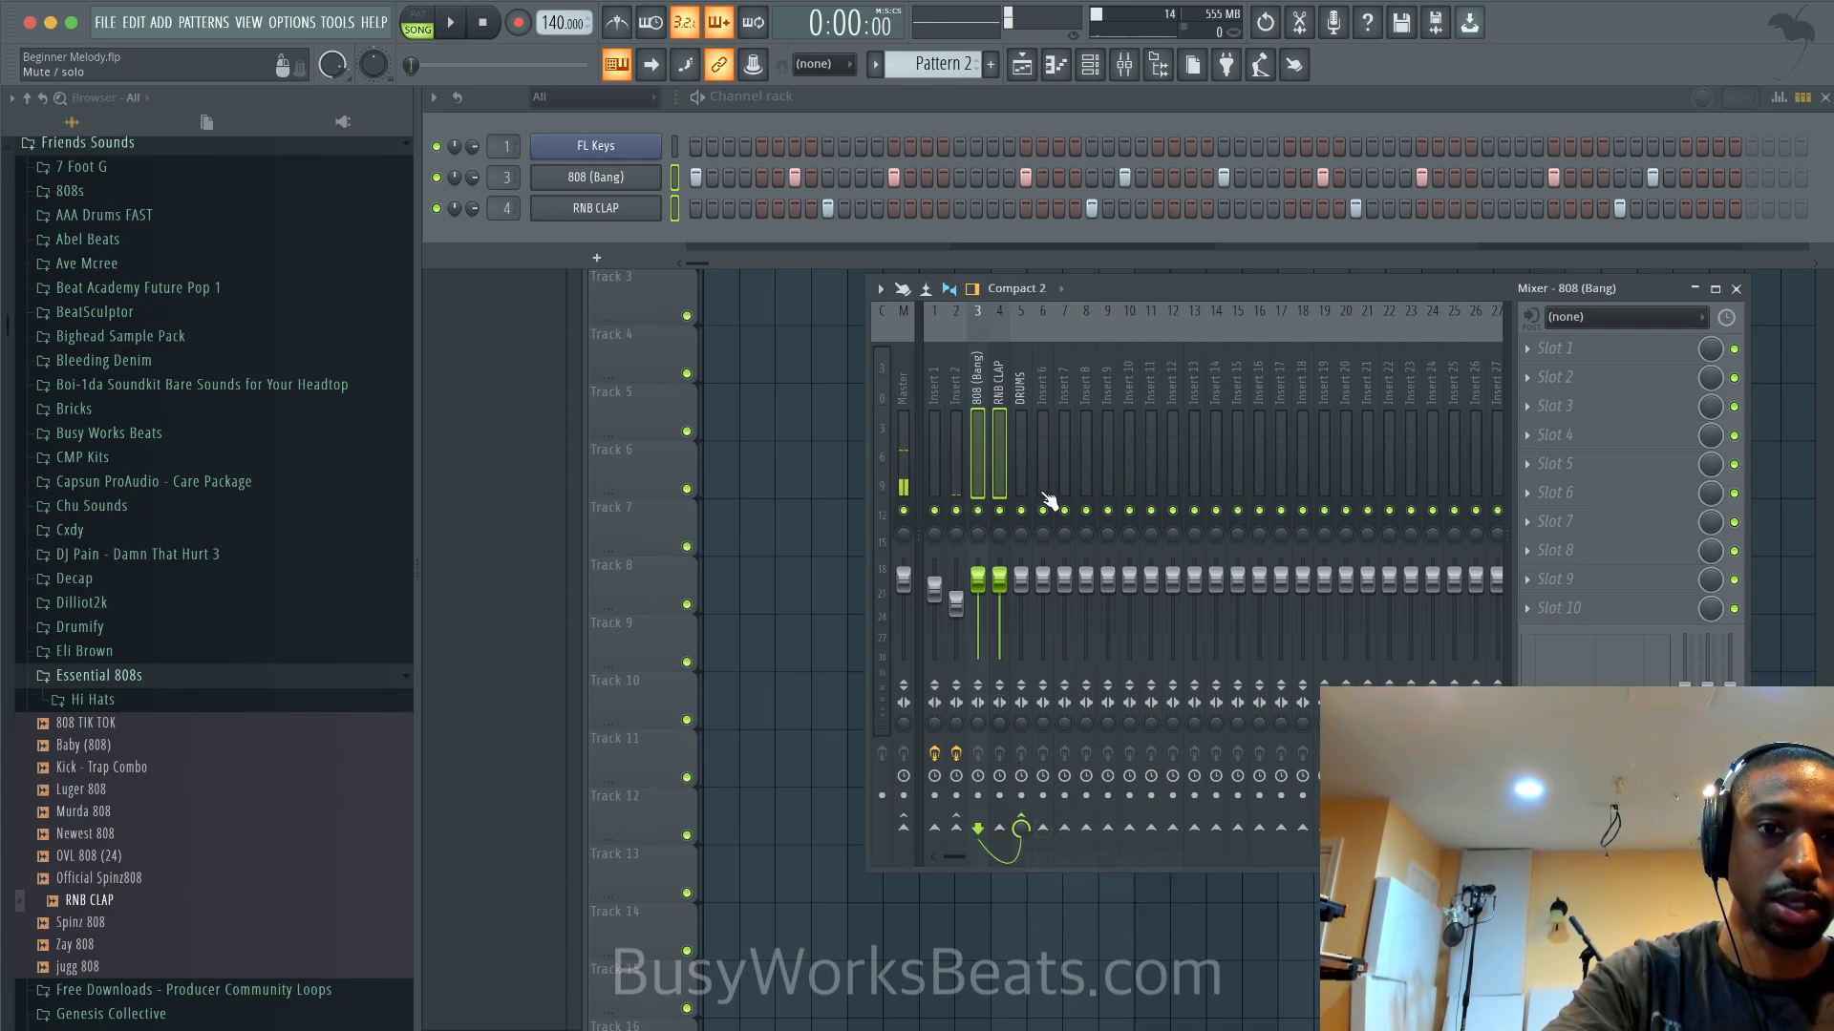
# Load Saturation Knob on the DRUMS track and set its saturation to about 2.7 with the Keep Low type during playback
pyautogui.click(1581, 351)
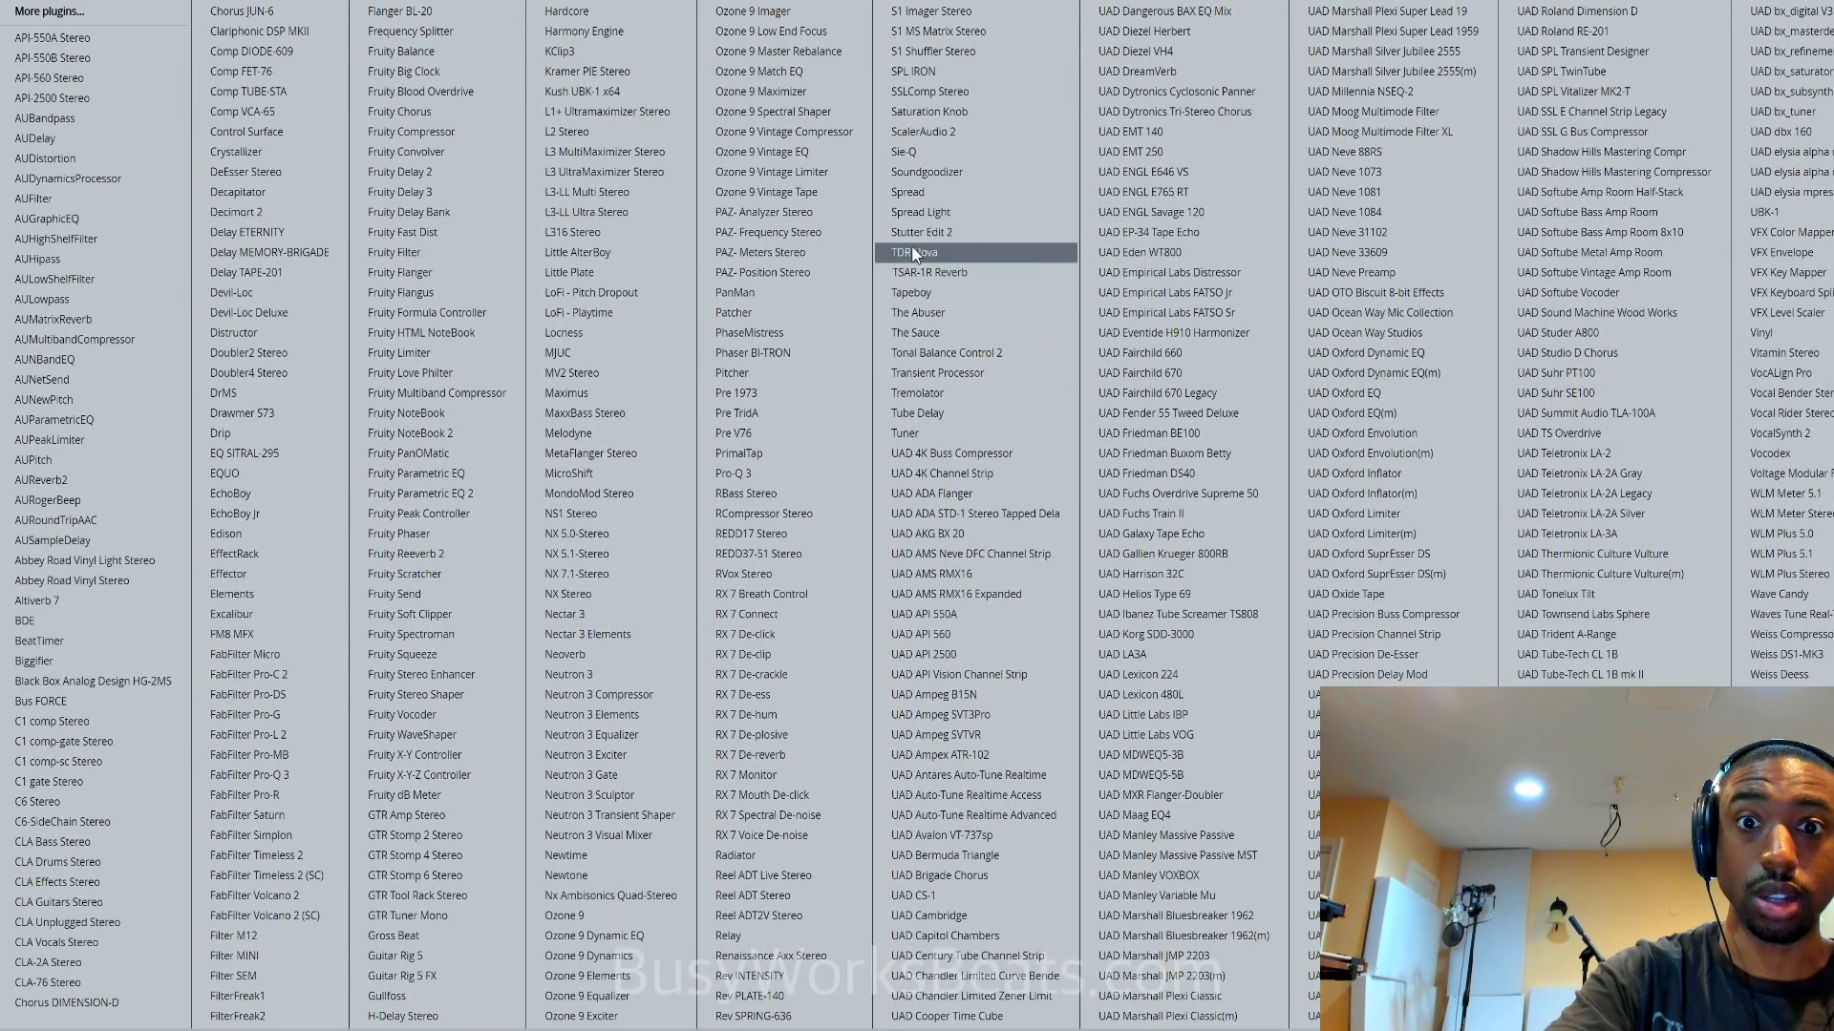
pyautogui.click(971, 111)
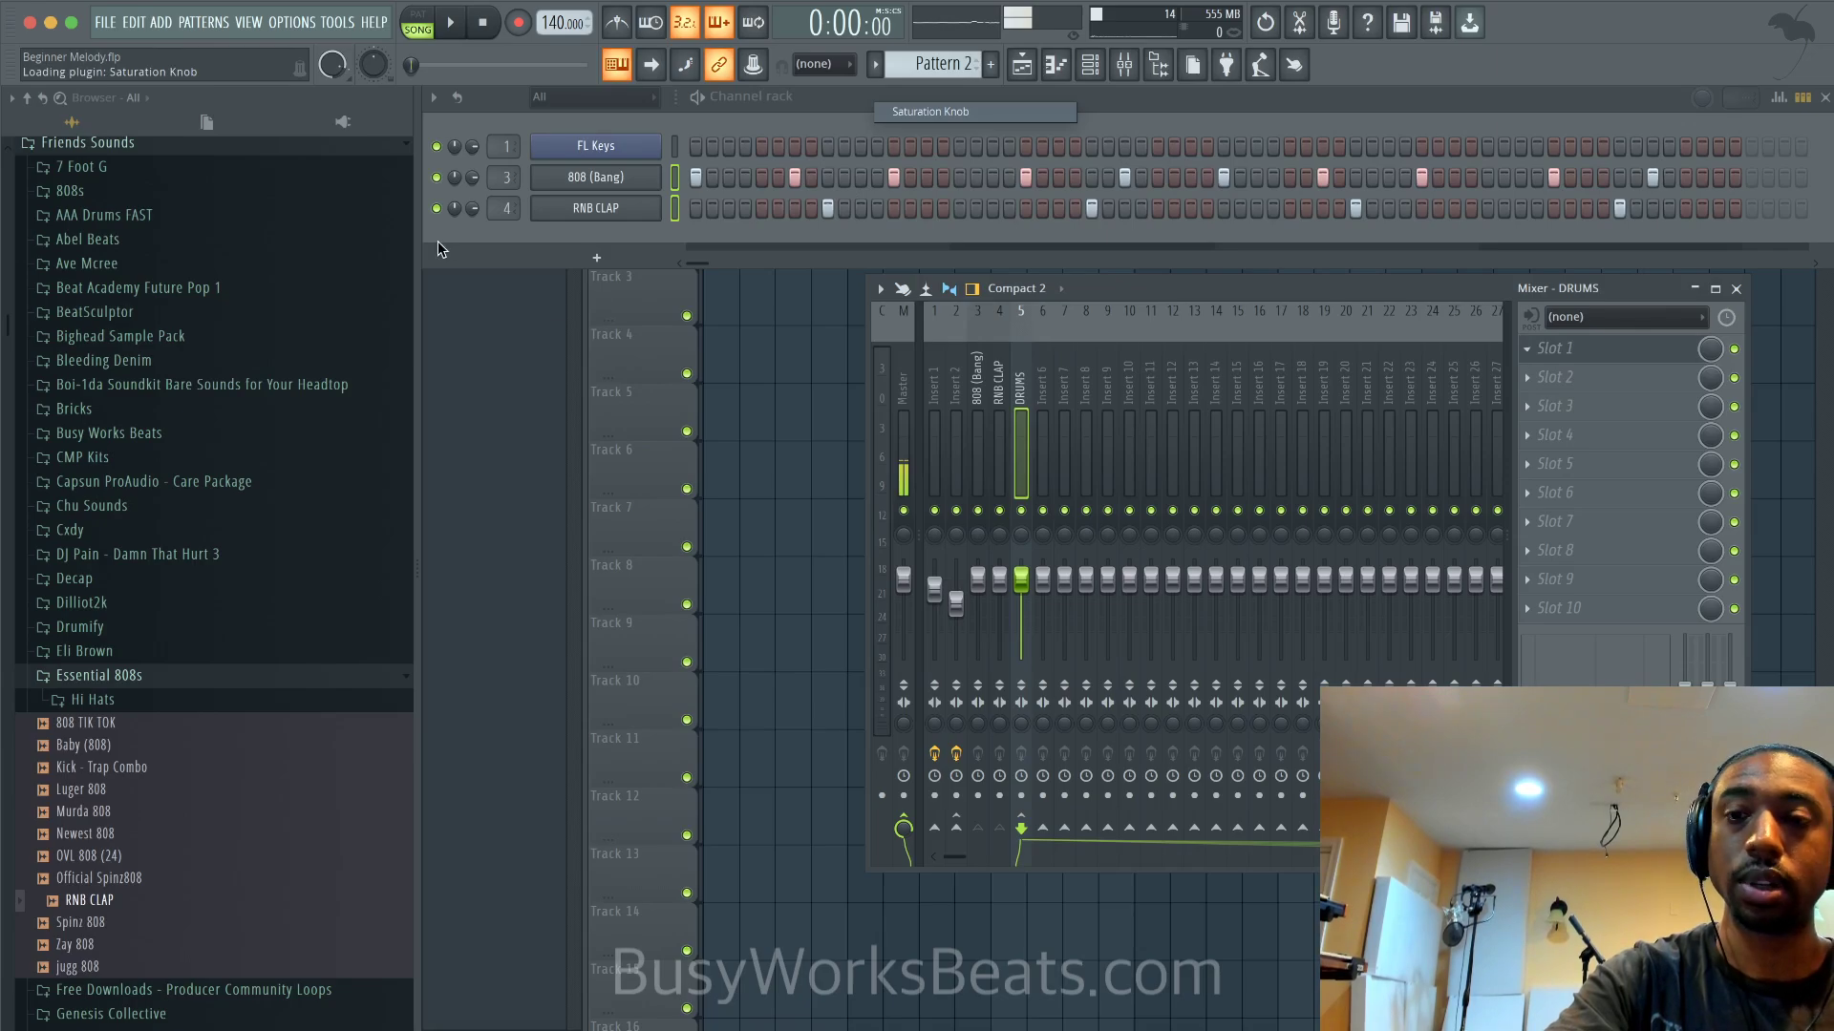
pyautogui.press('space')
pyautogui.moveTo(316, 353); pyautogui.dragTo(316, 303)
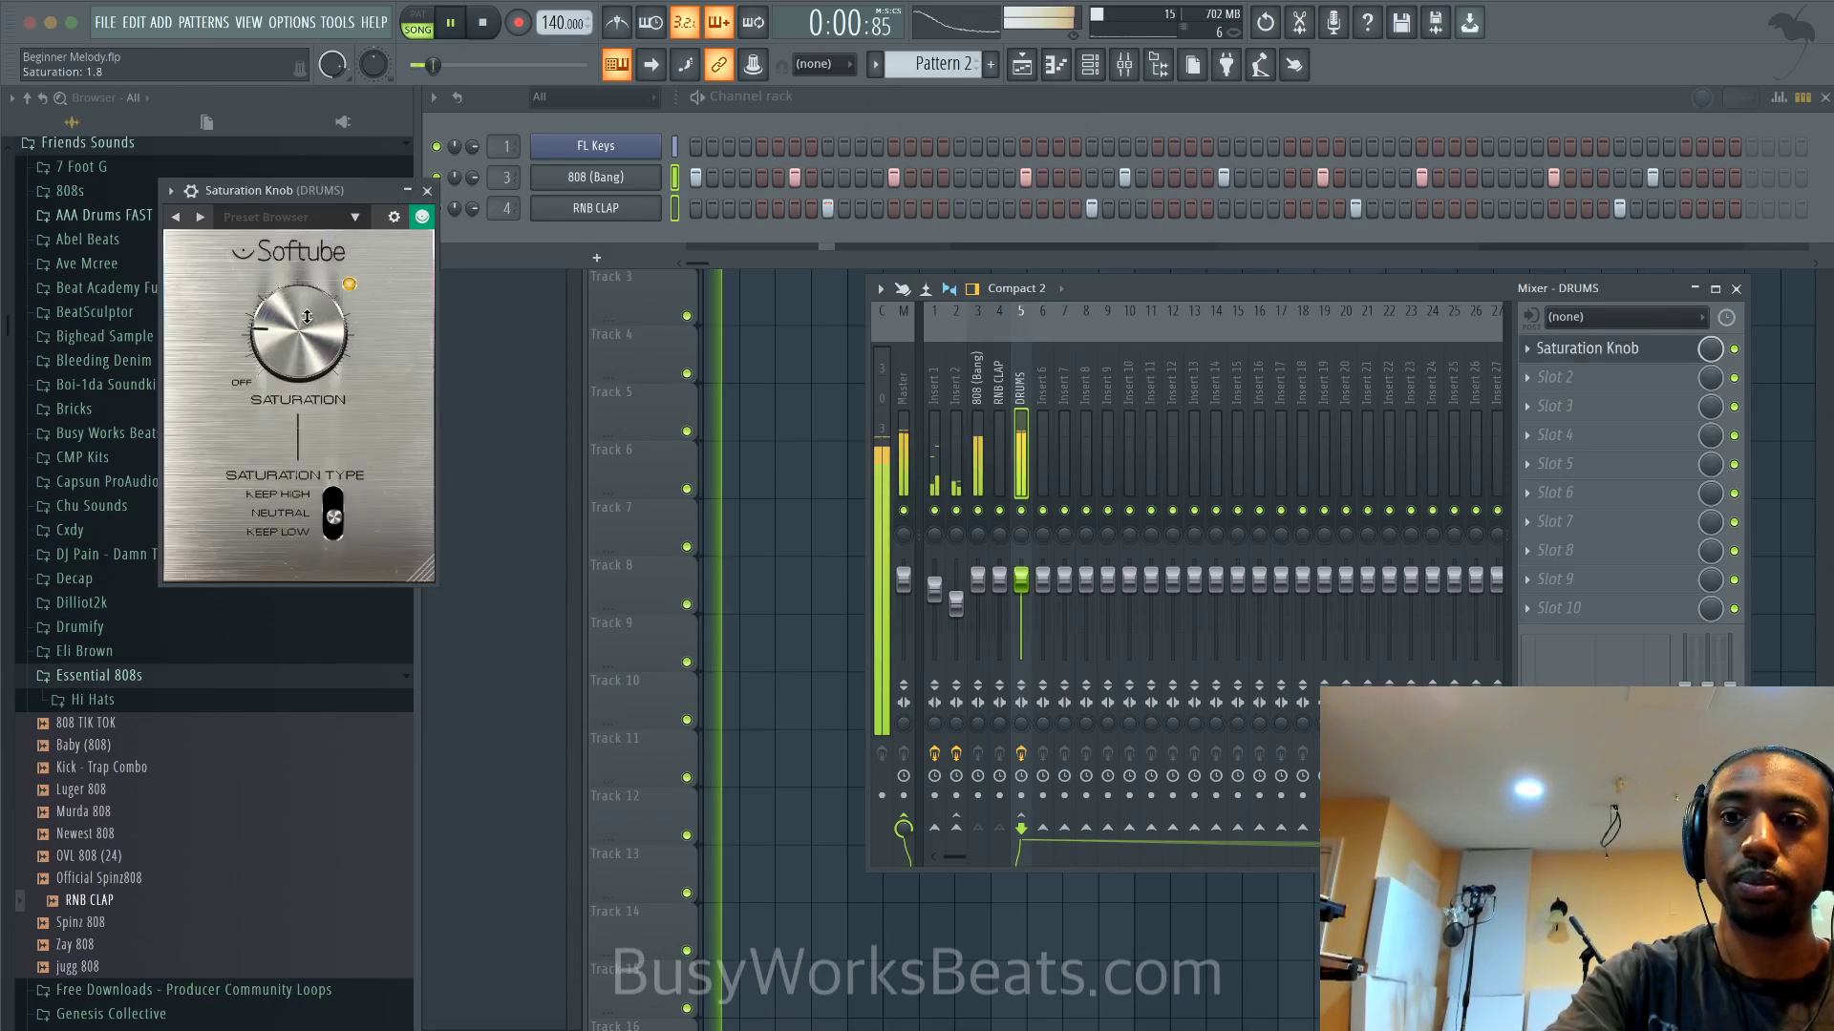
pyautogui.moveTo(336, 517); pyautogui.dragTo(342, 575)
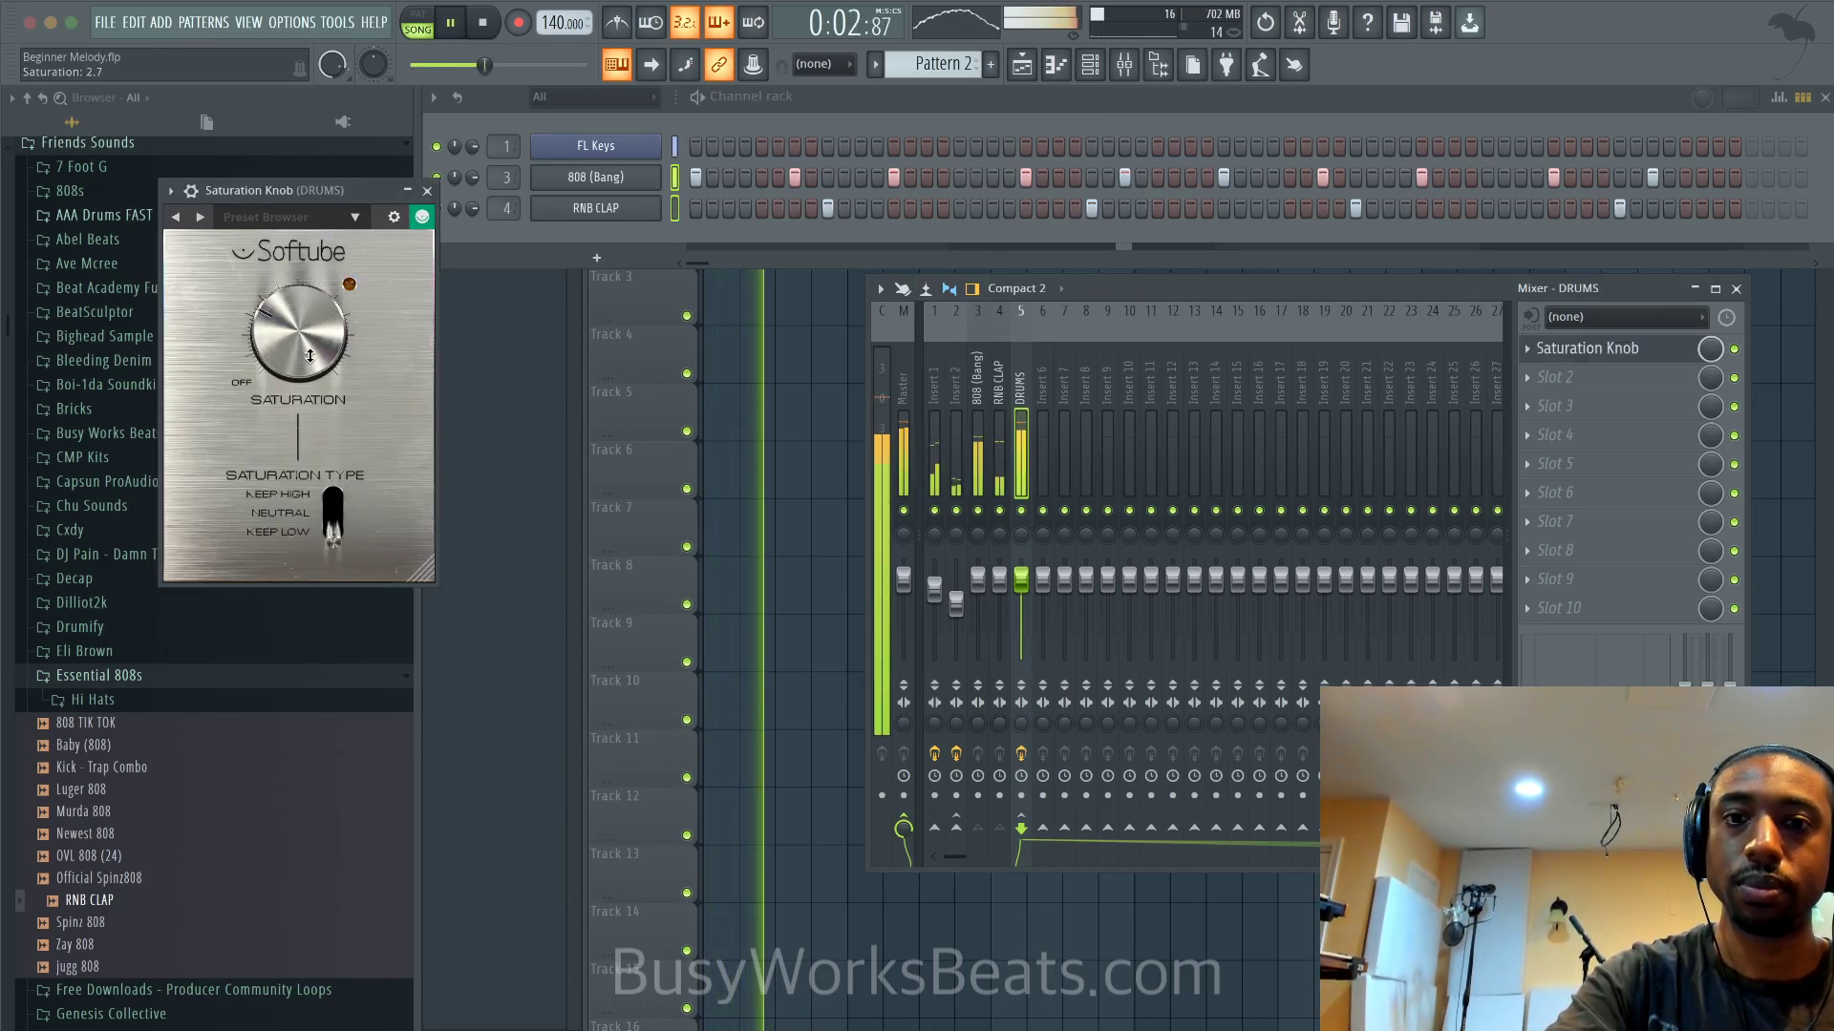
# Lower the DRUMS fader and raise its saturation to about 5.6 while the song plays, and close the Saturation Knob
pyautogui.press('space')
pyautogui.moveTo(1020, 586); pyautogui.dragTo(1021, 605)
pyautogui.press('space')
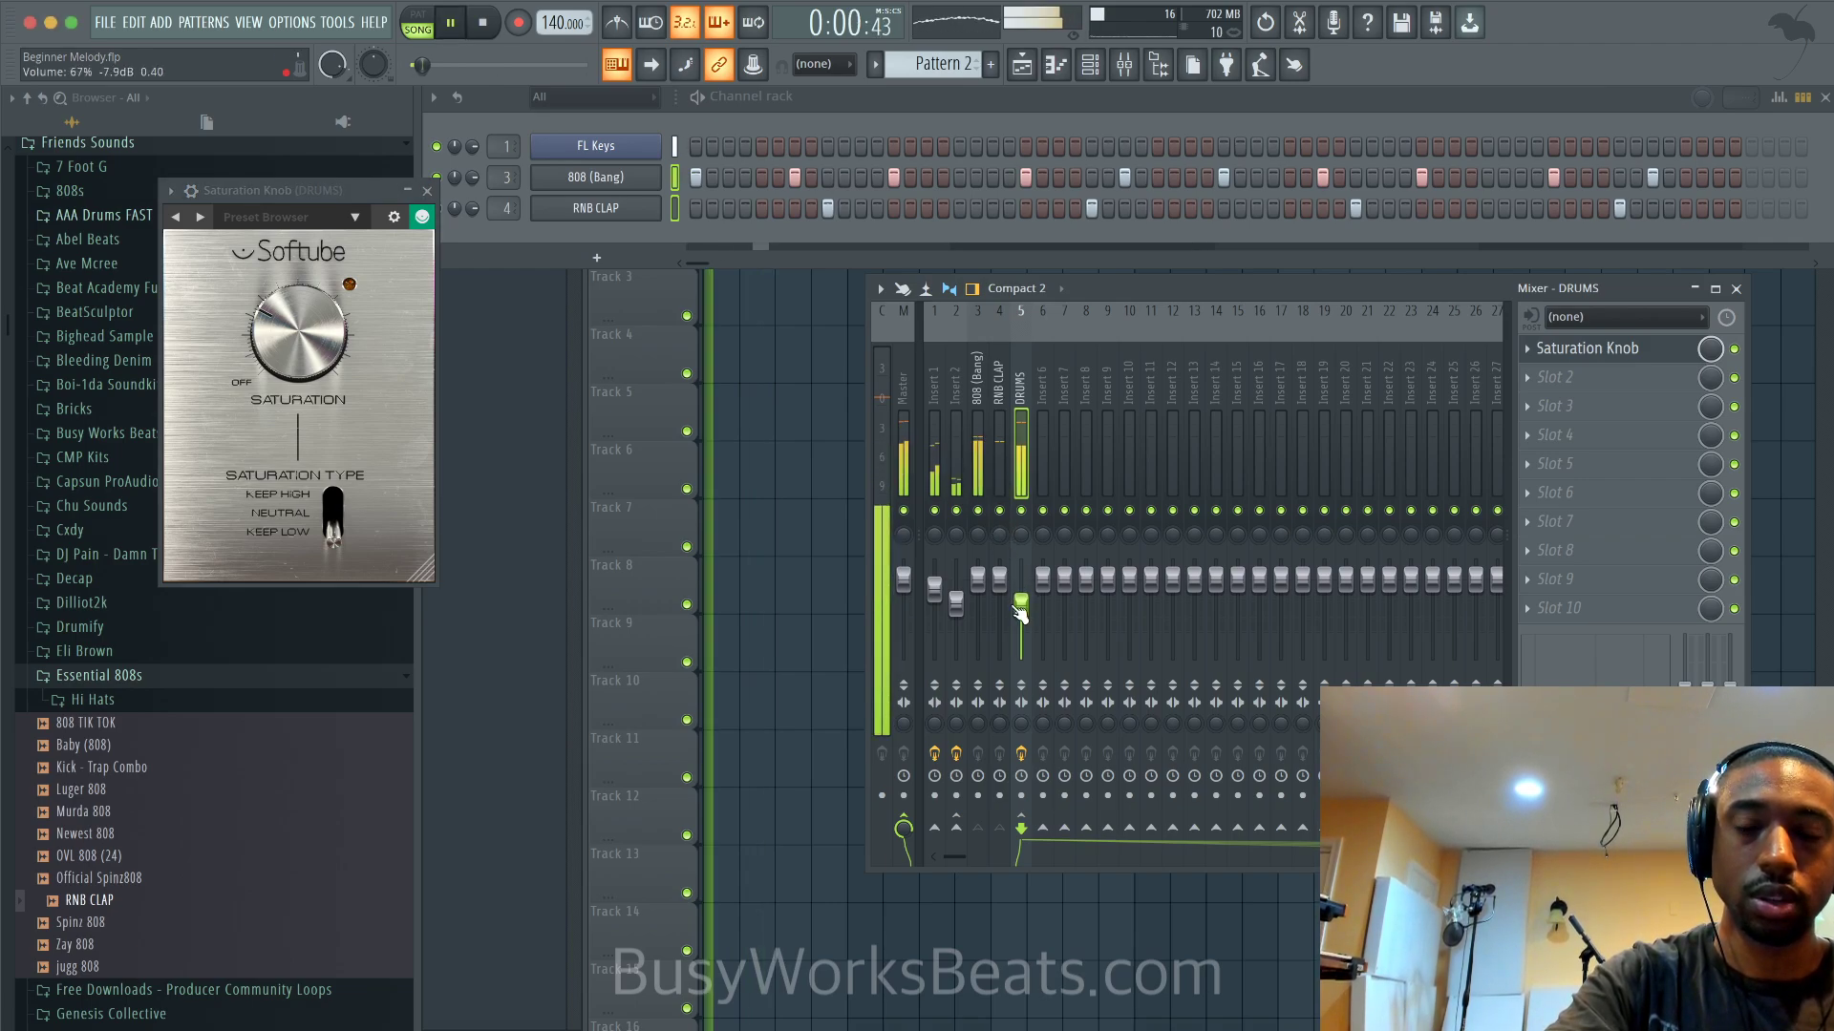
pyautogui.moveTo(310, 384); pyautogui.dragTo(308, 349)
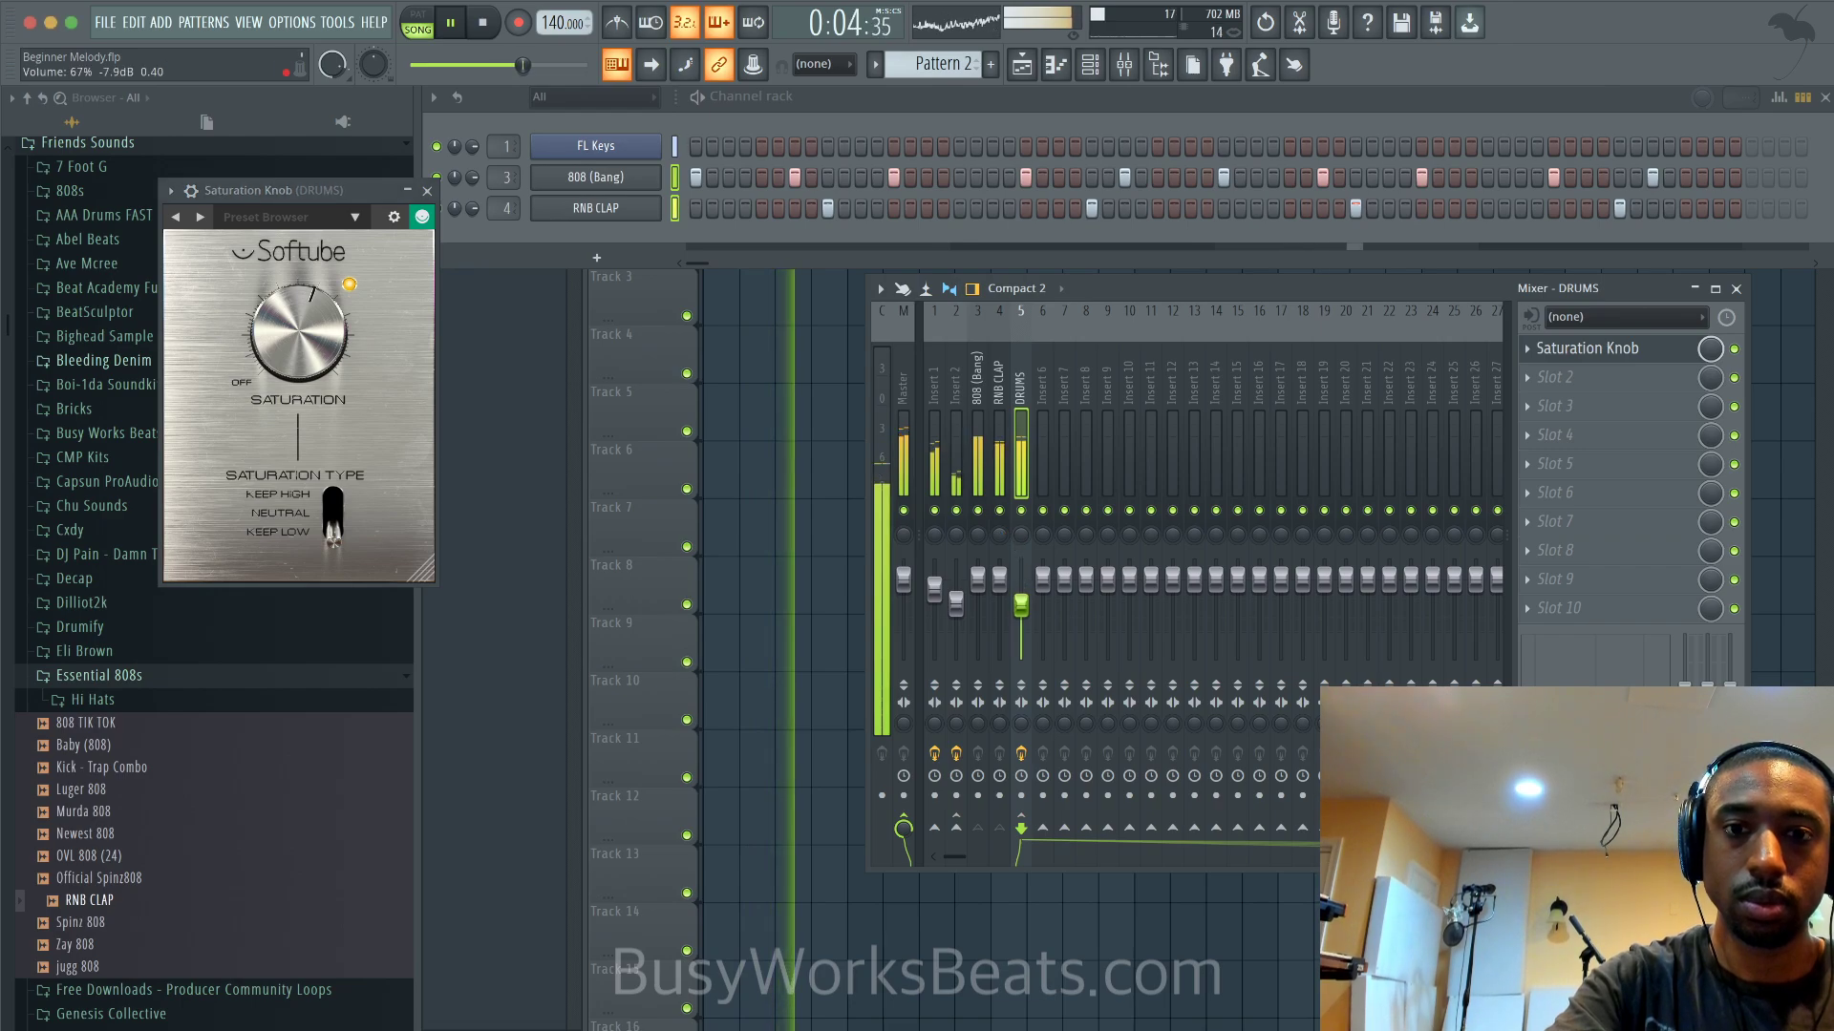
pyautogui.moveTo(1021, 605); pyautogui.dragTo(1021, 618)
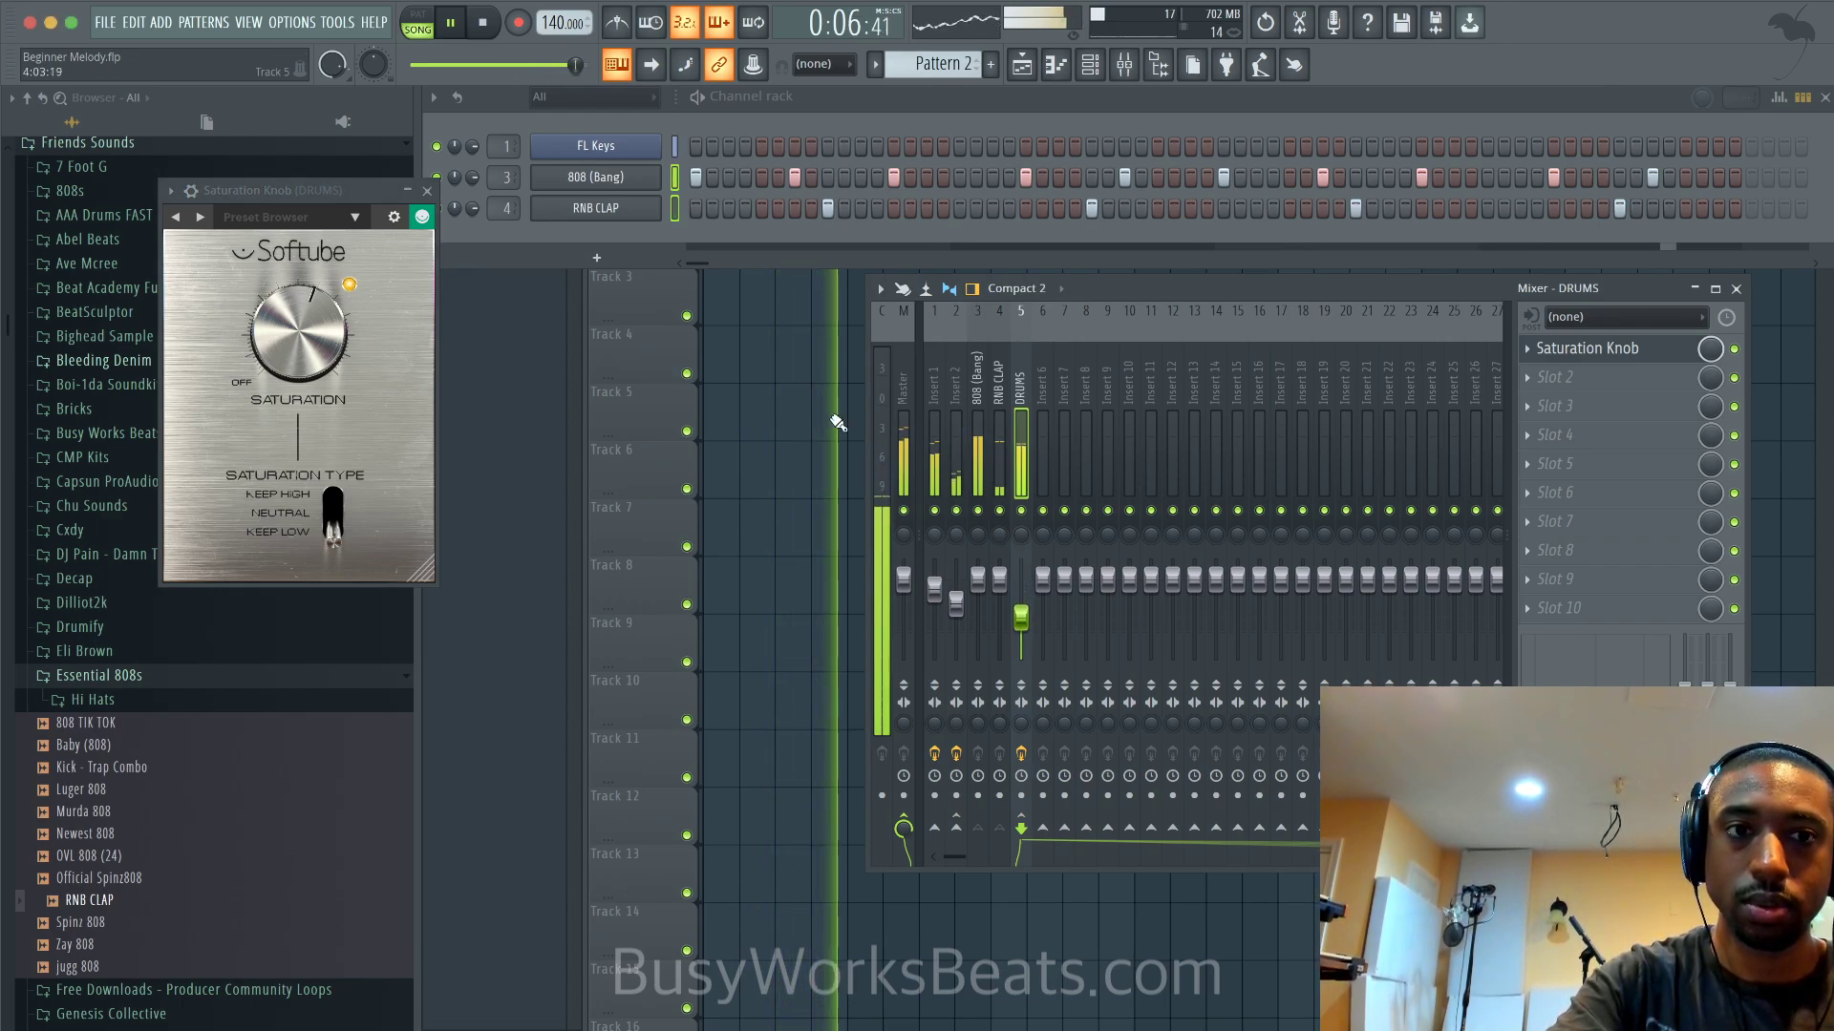
pyautogui.moveTo(1021, 618); pyautogui.dragTo(1021, 611)
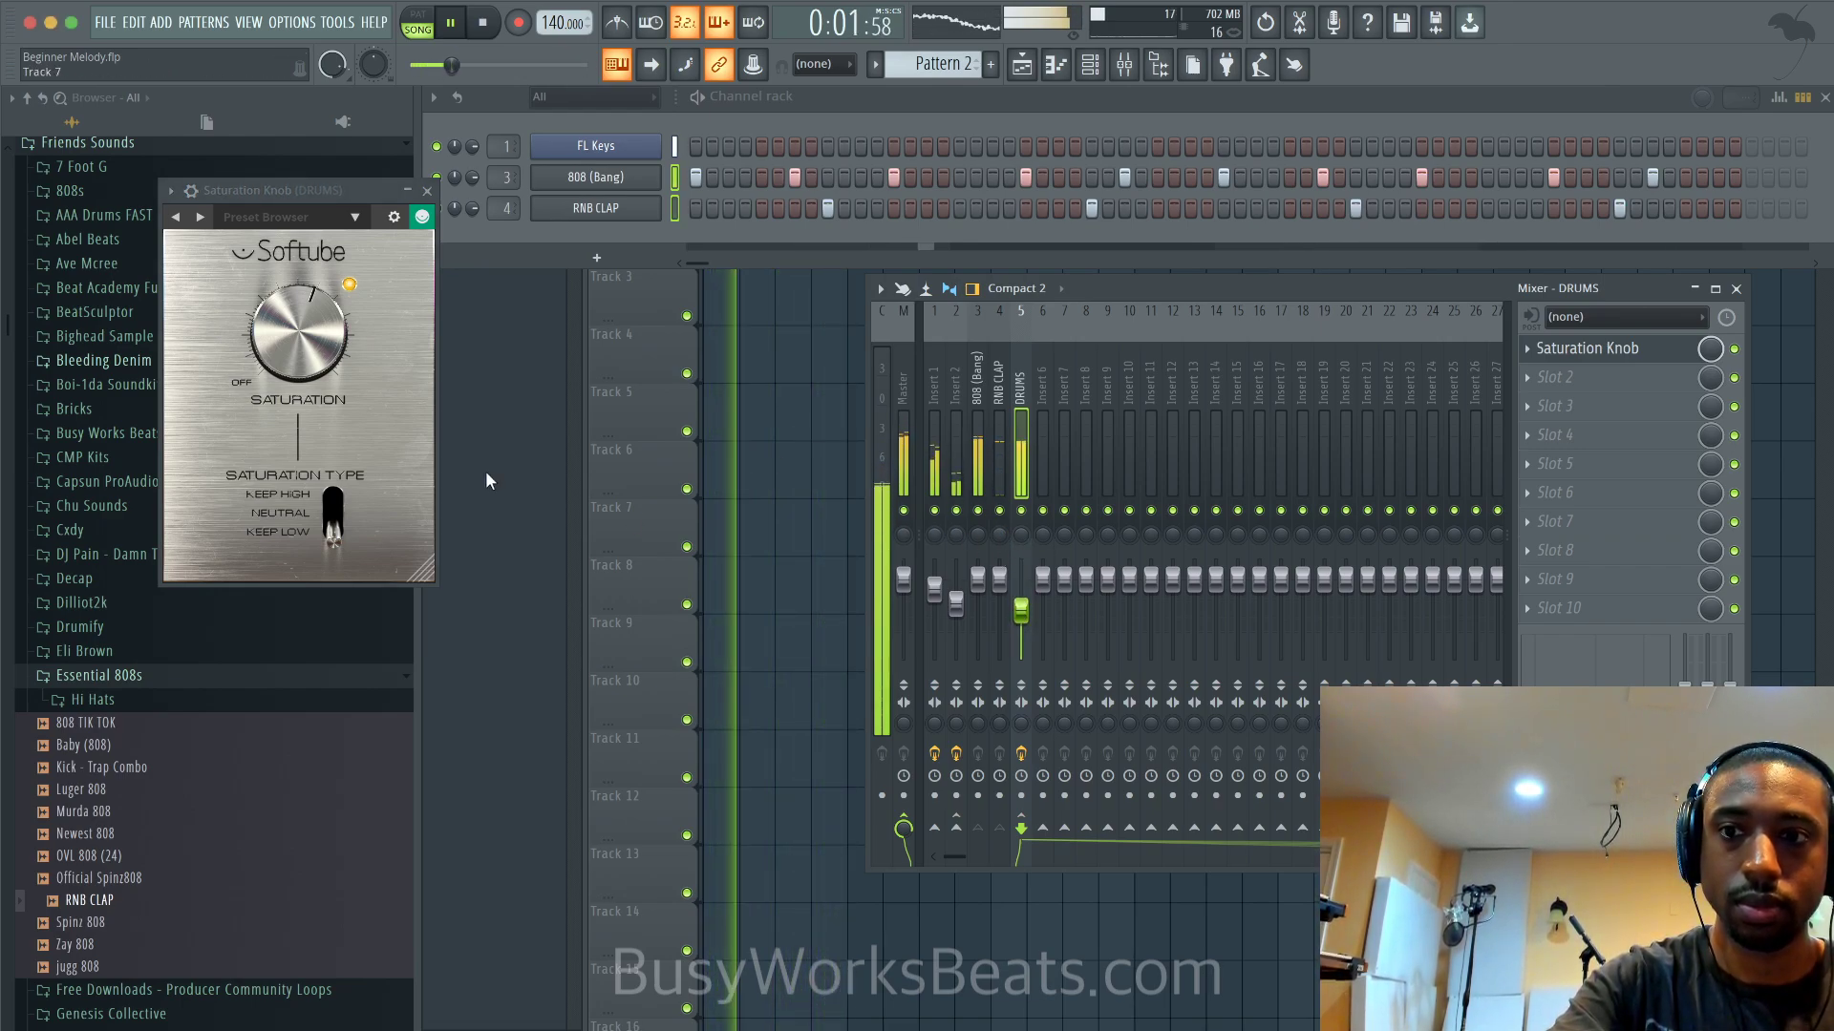
pyautogui.moveTo(332, 530)
pyautogui.mouseDown()
pyautogui.moveTo(333, 460)
pyautogui.moveTo(333, 531)
pyautogui.mouseUp()
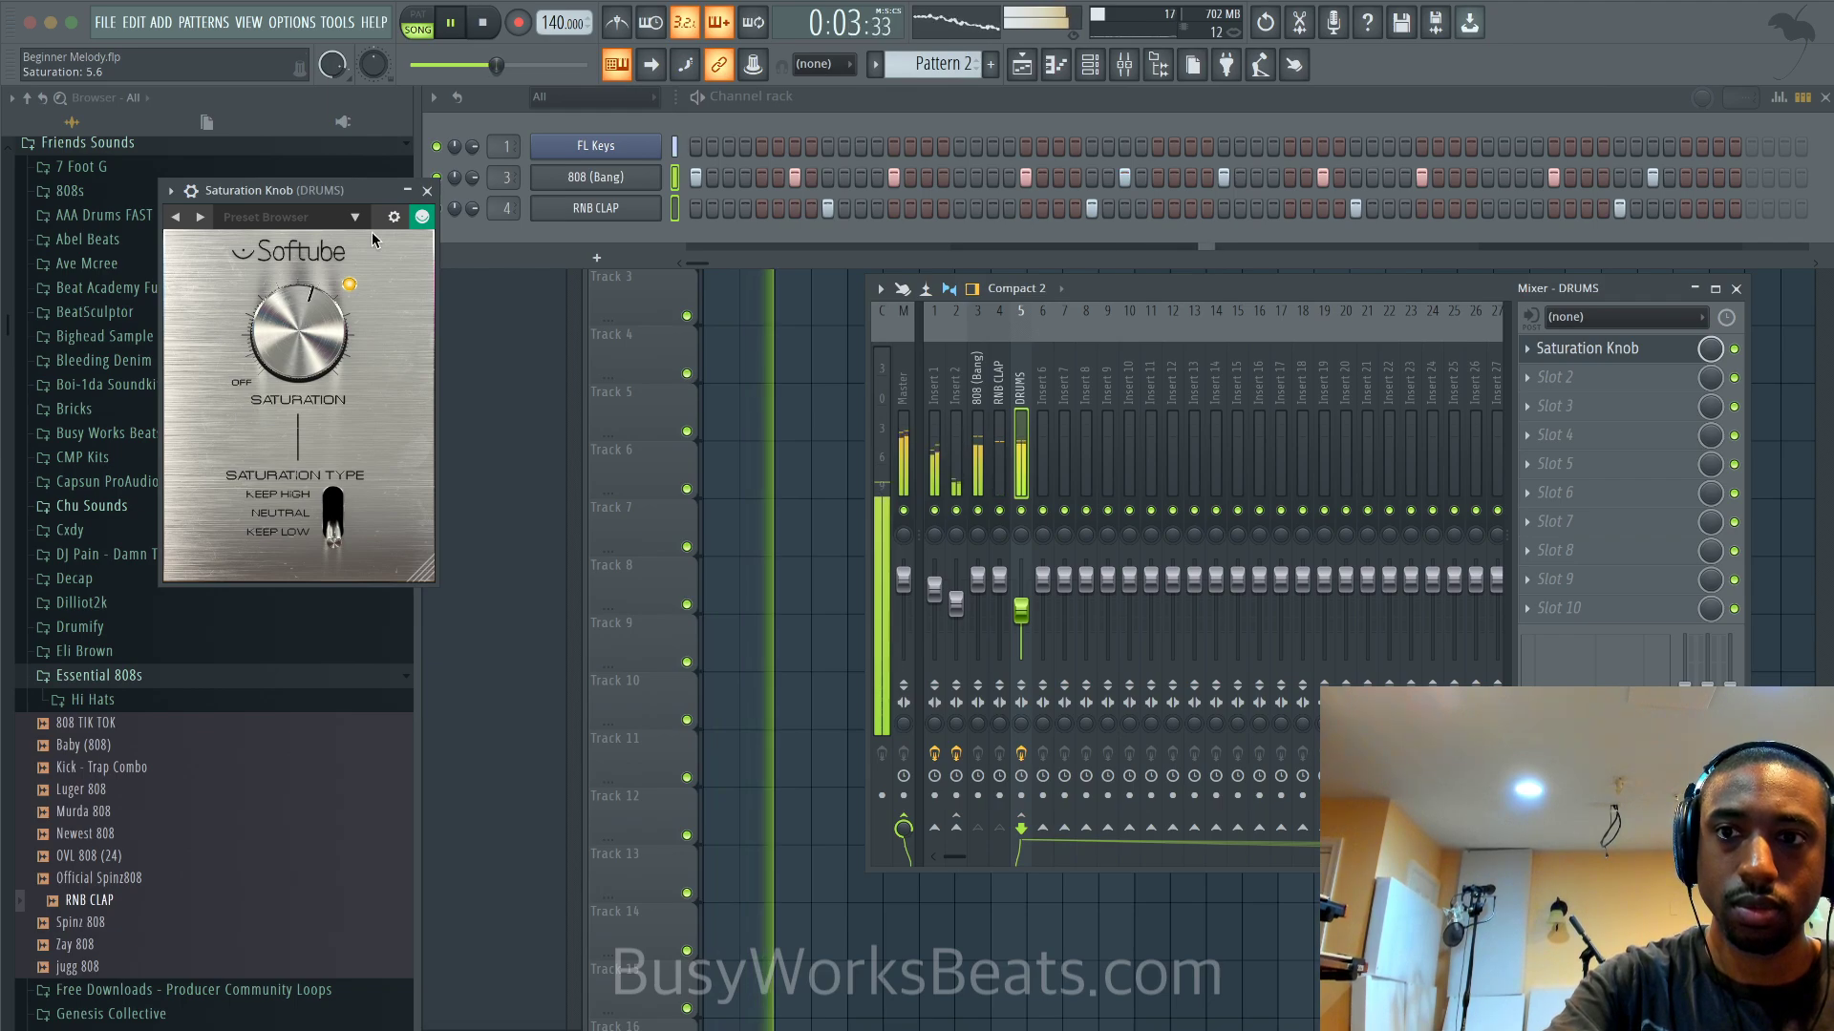
pyautogui.click(427, 190)
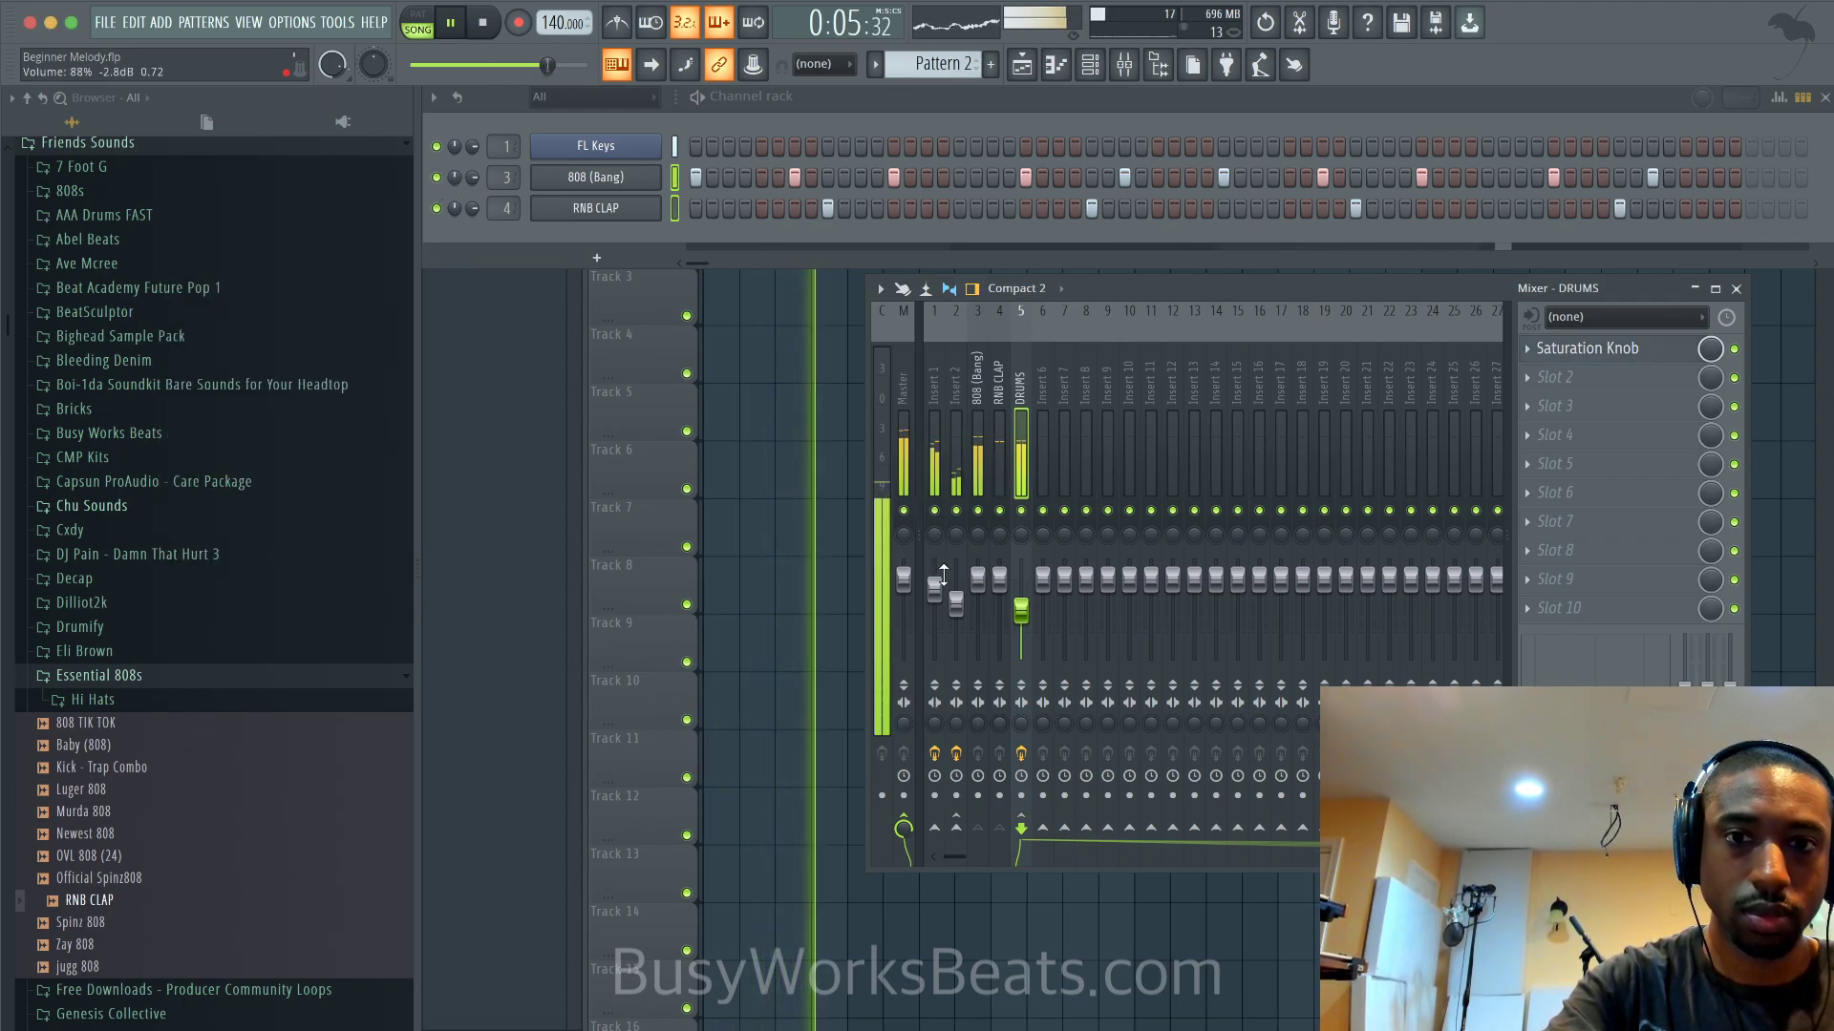
# Lower the Insert 1 and Insert 2 mixer volumes, with Insert 2 at about 51%, and select the DRUMS track
pyautogui.click(956, 606)
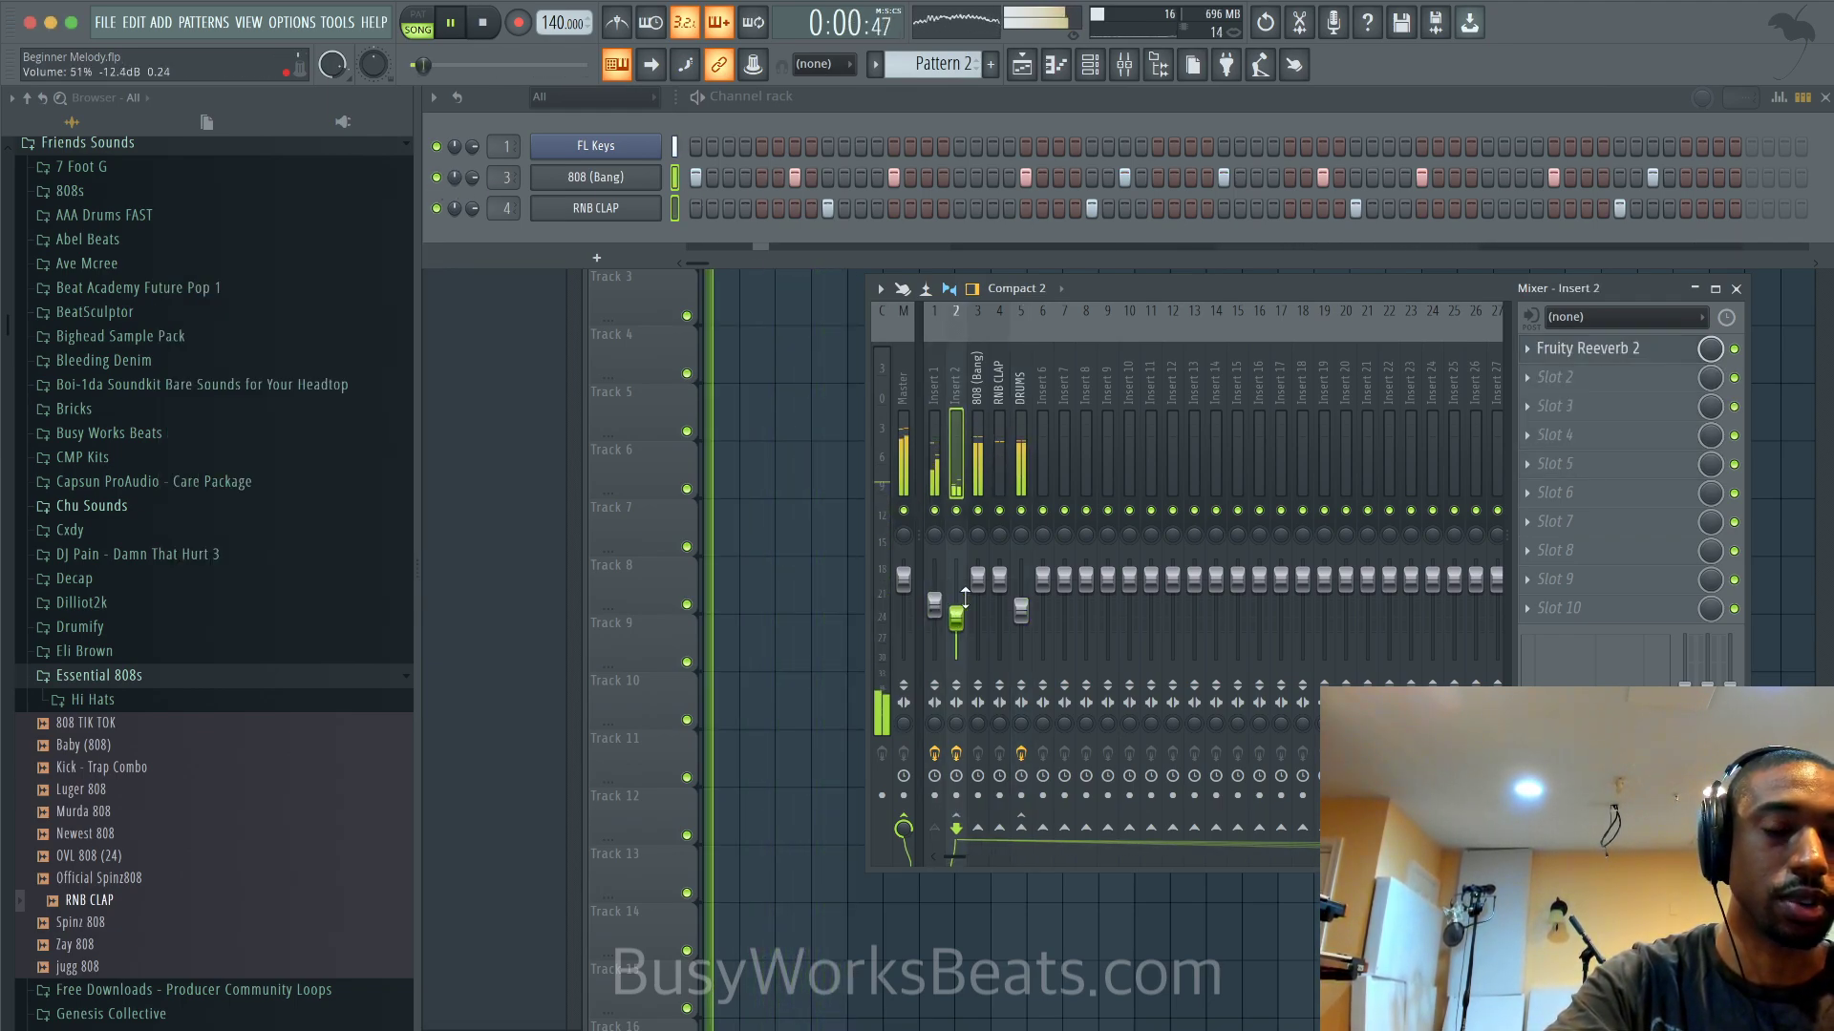
pyautogui.click(935, 604)
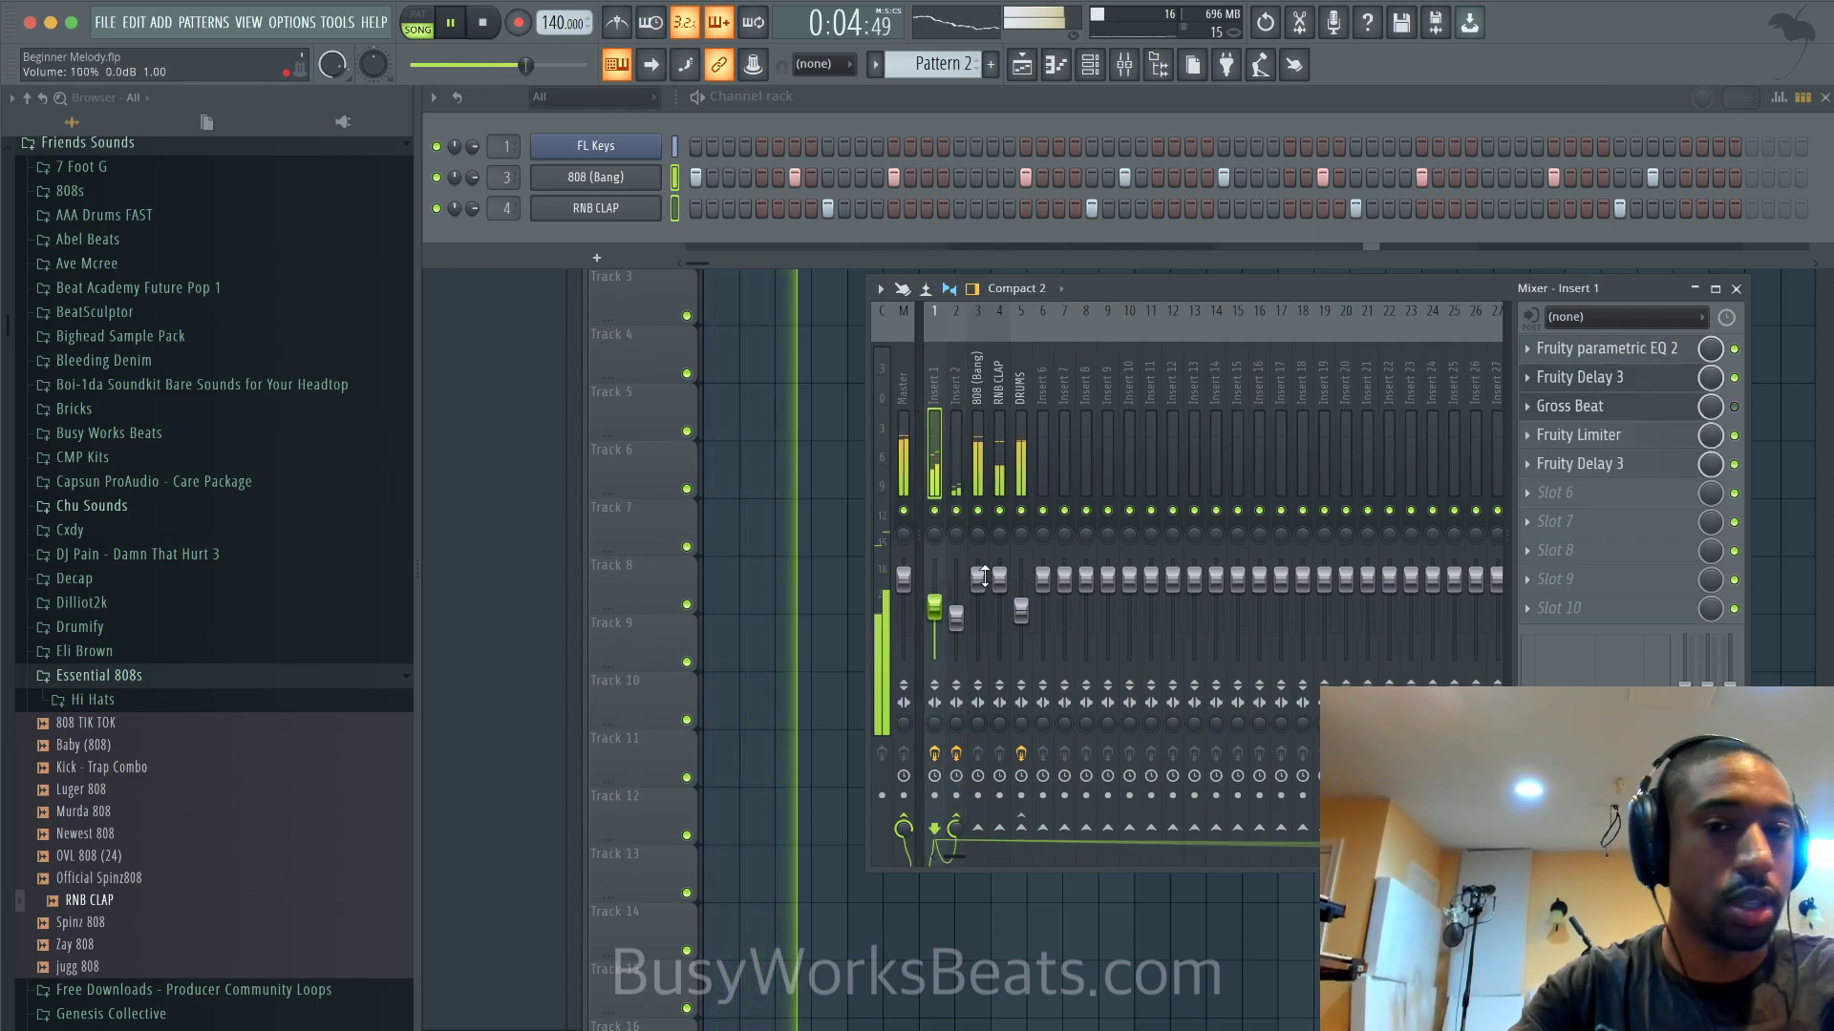
pyautogui.click(1030, 381)
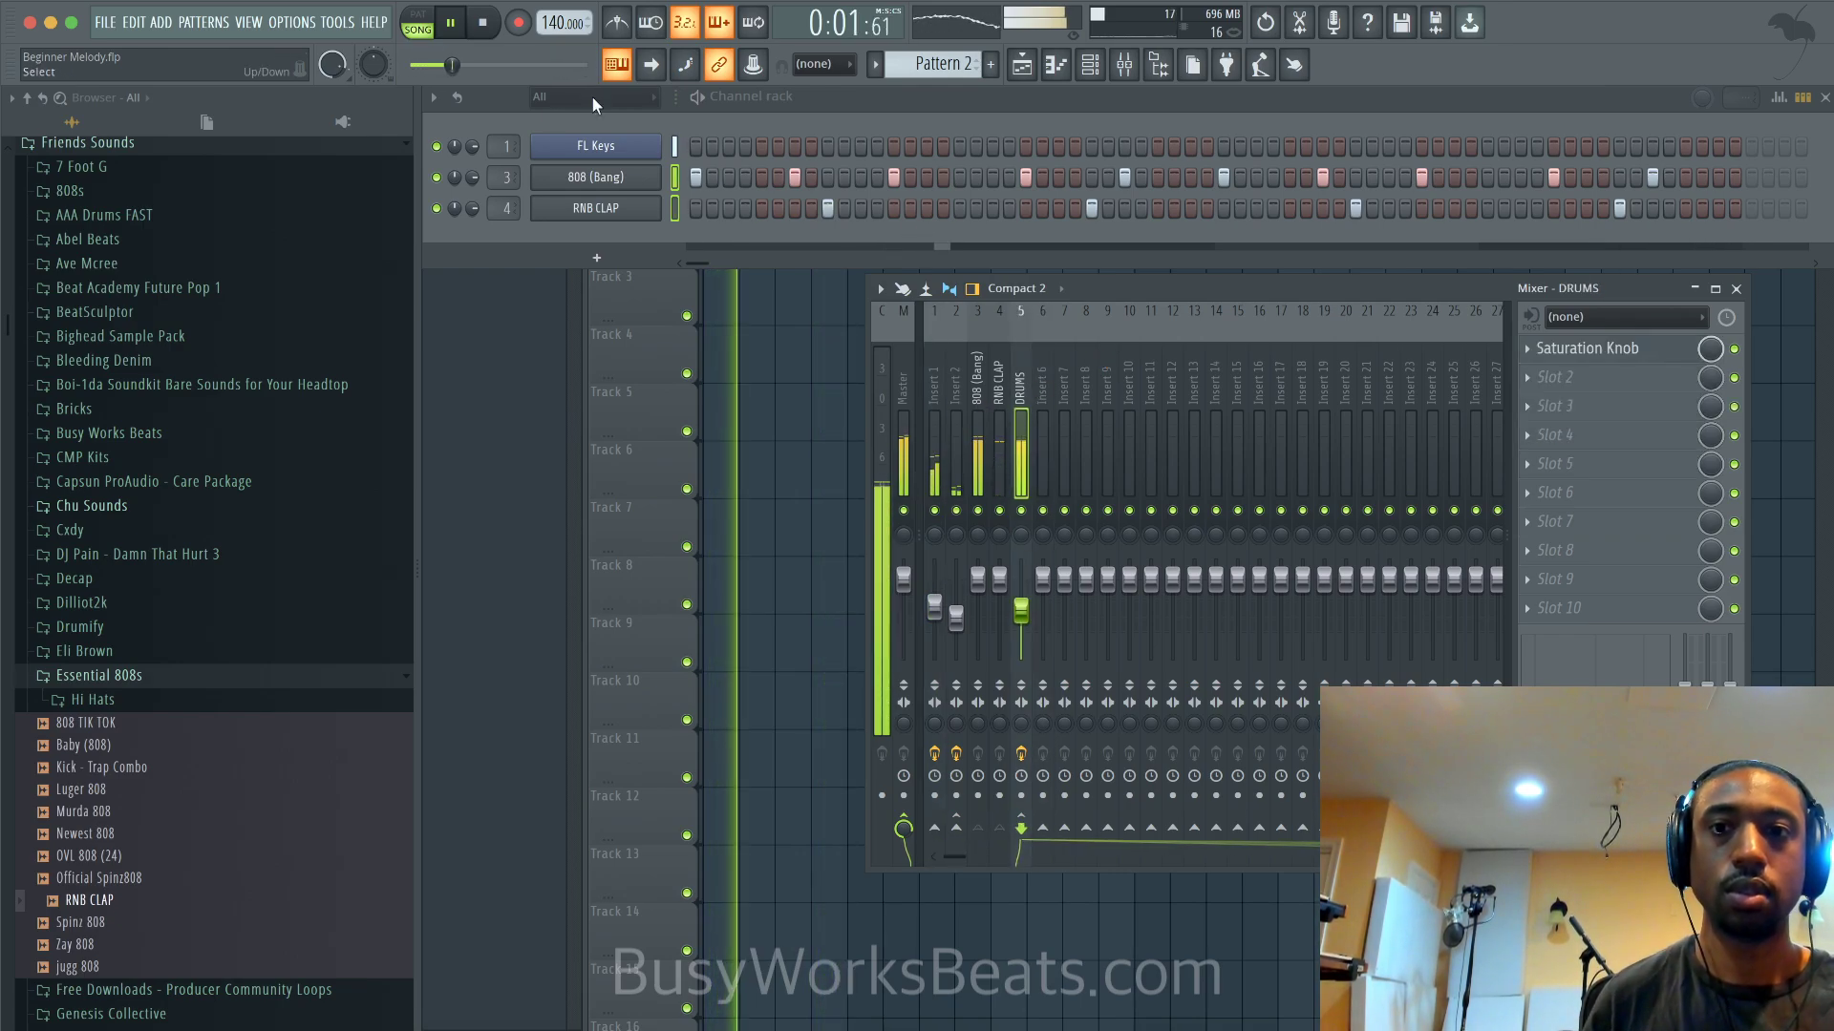
# Try a quick fade-out of 23% on the 808 (Bang) sample and close its channel settings
pyautogui.click(589, 181)
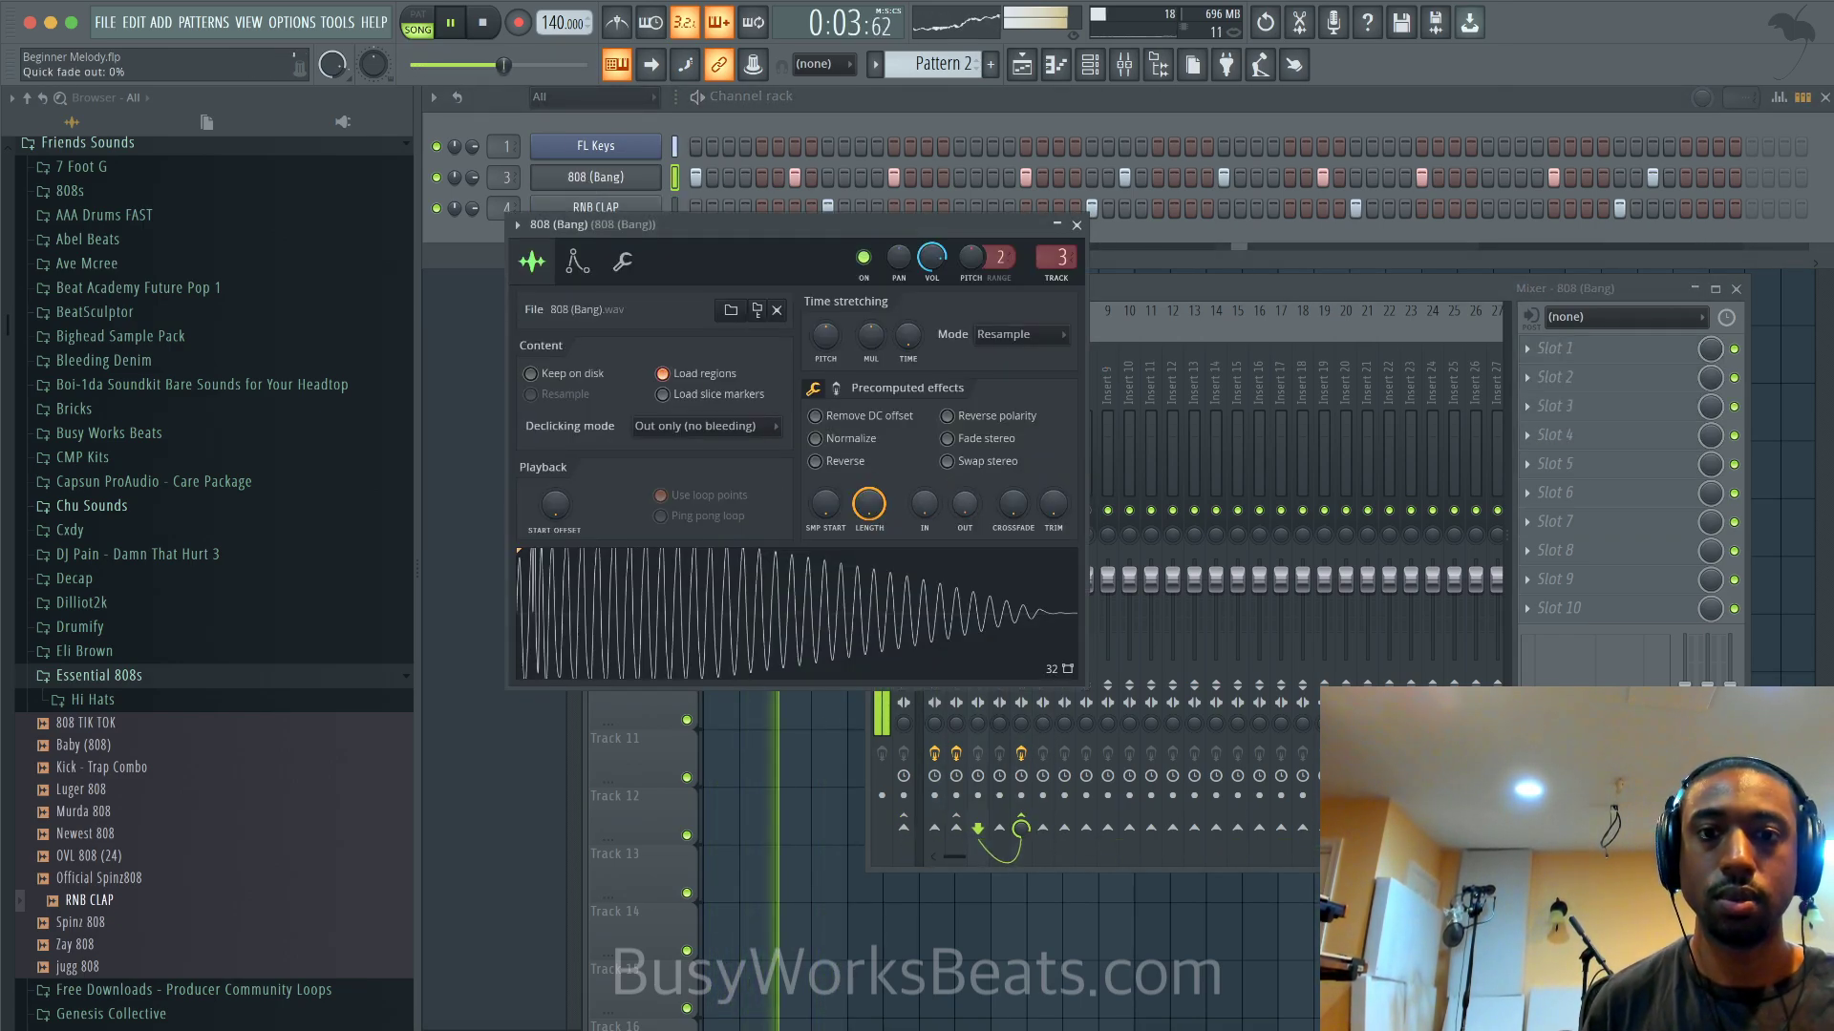
pyautogui.moveTo(964, 504); pyautogui.dragTo(969, 510)
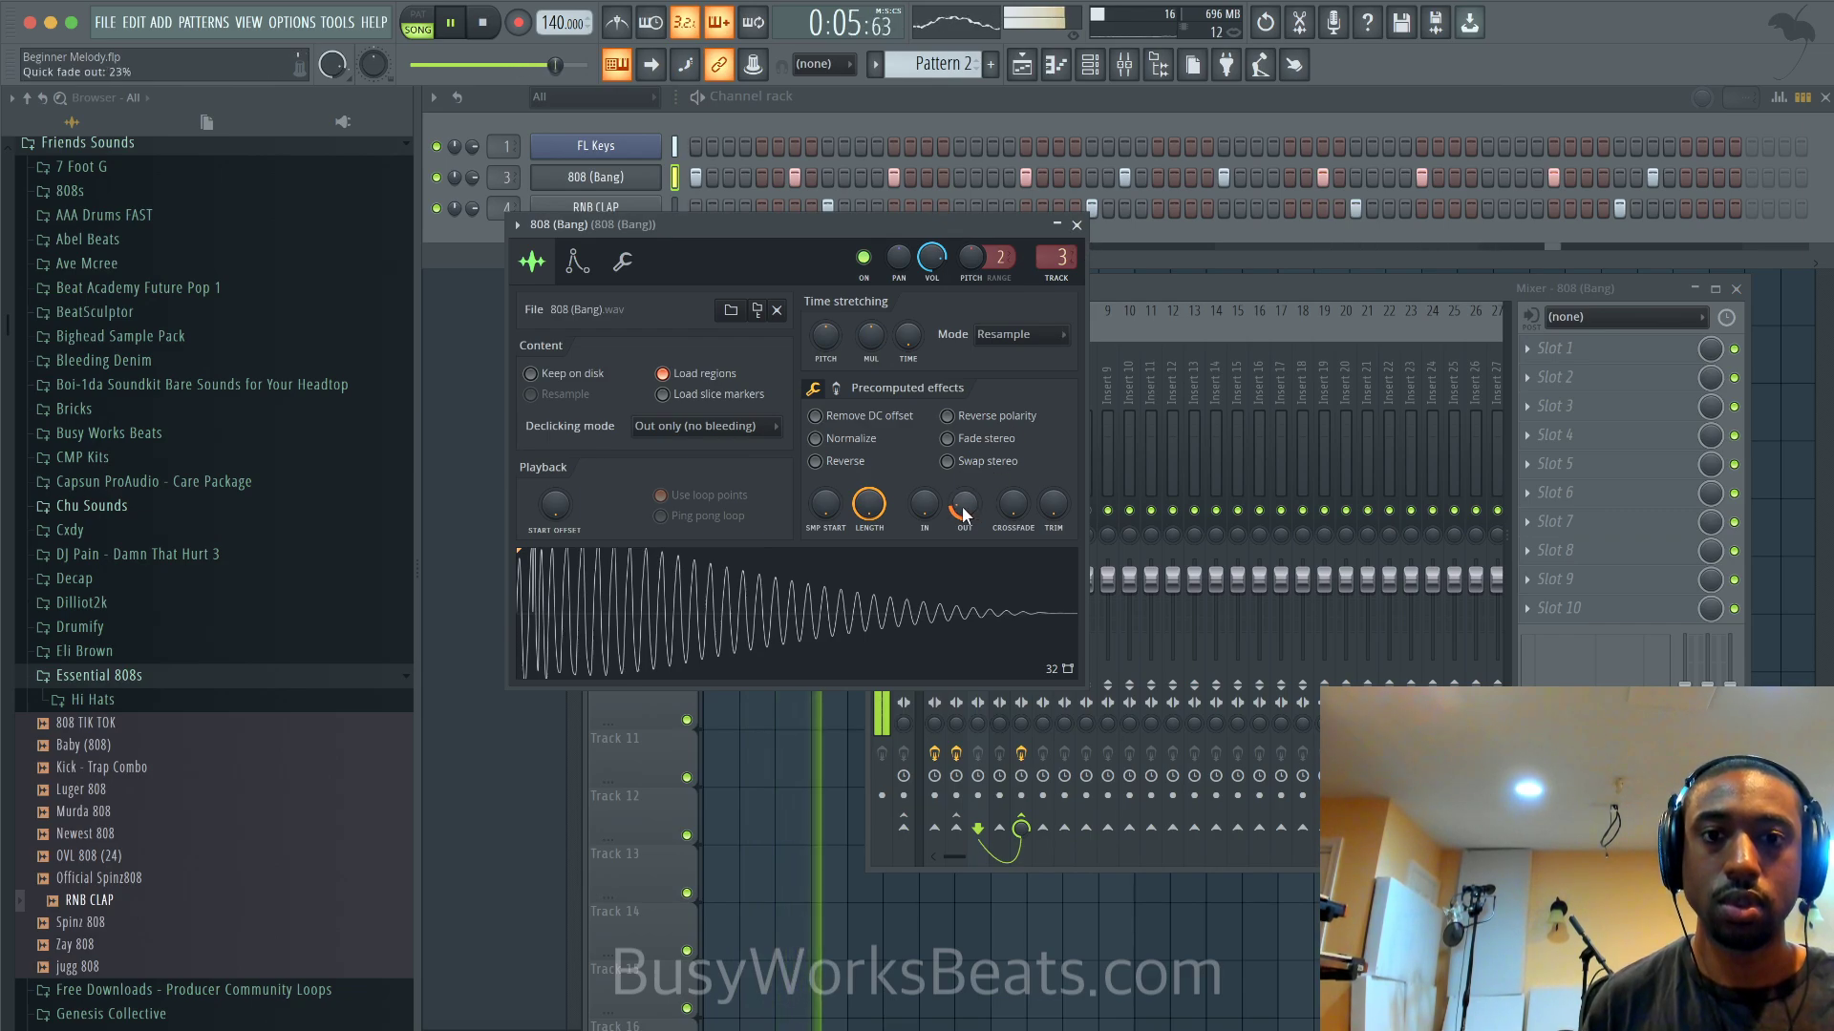
pyautogui.rightClick(962, 513)
pyautogui.click(1003, 527)
pyautogui.click(1076, 225)
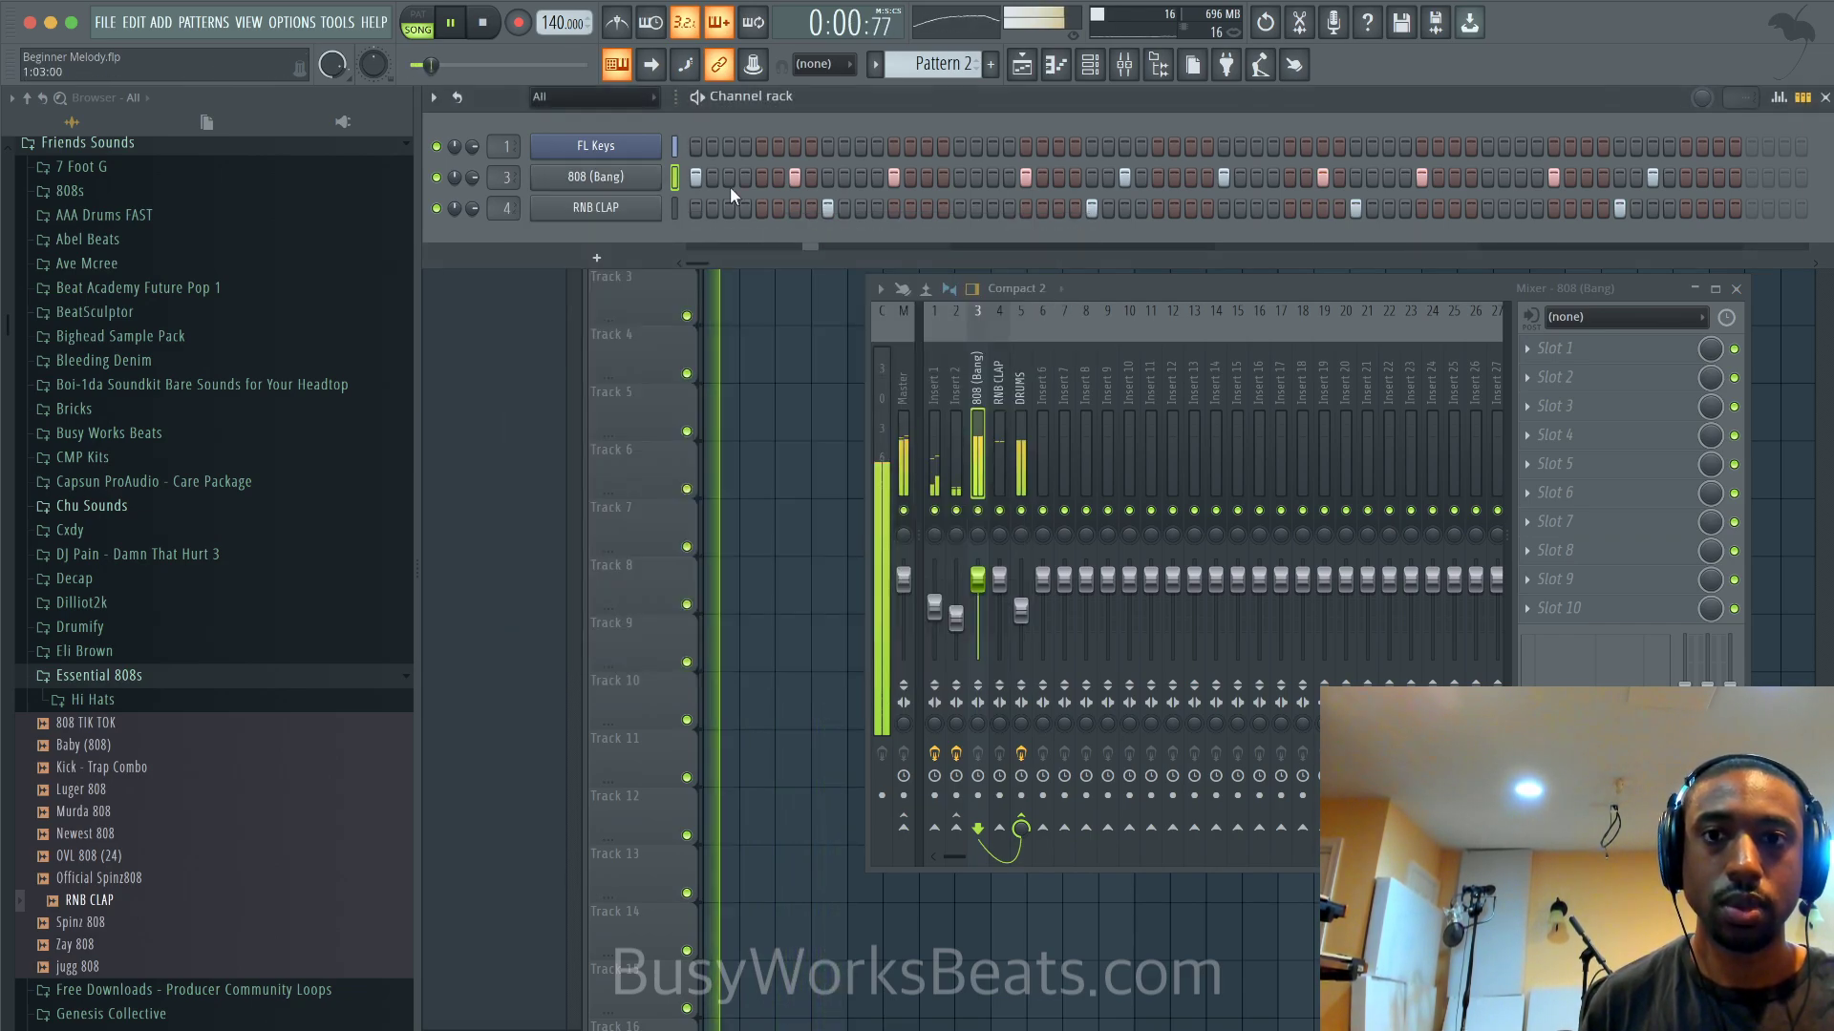
# Lower the 808 (Bang) mixer fader below the RNB CLAP level and close the mixer
pyautogui.click(1018, 432)
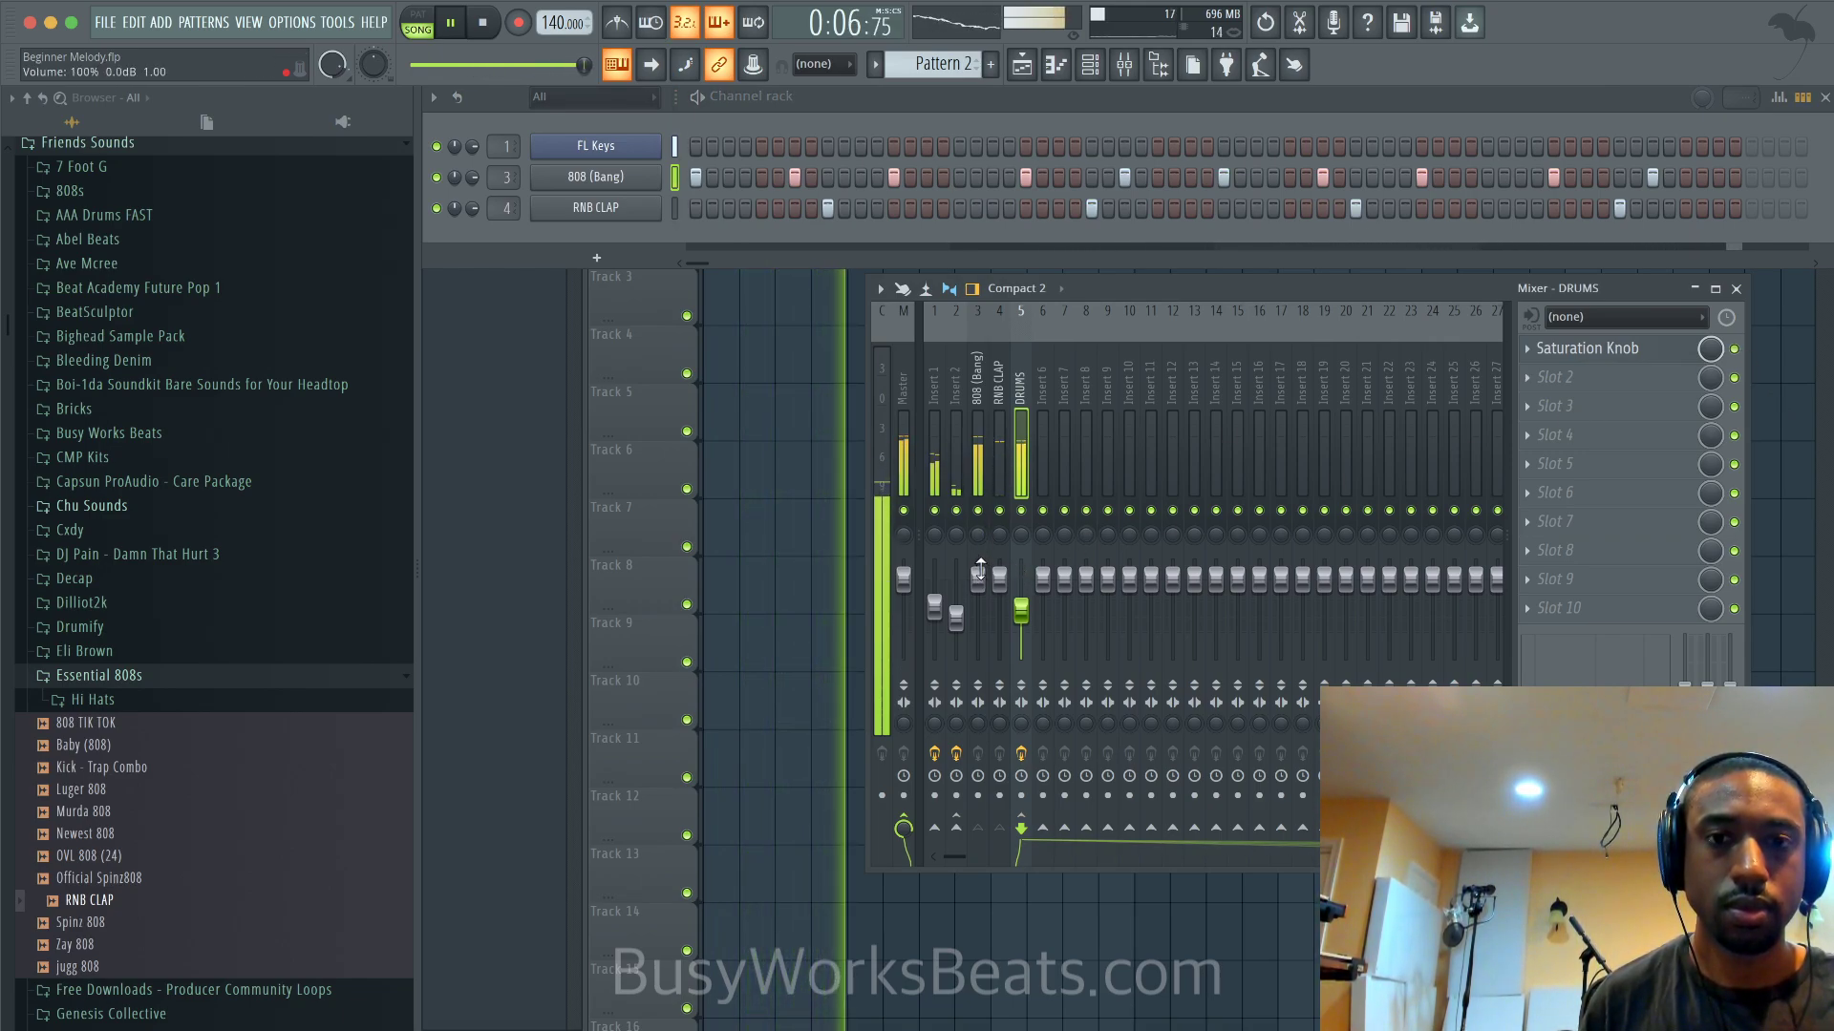
pyautogui.moveTo(981, 576); pyautogui.dragTo(978, 570)
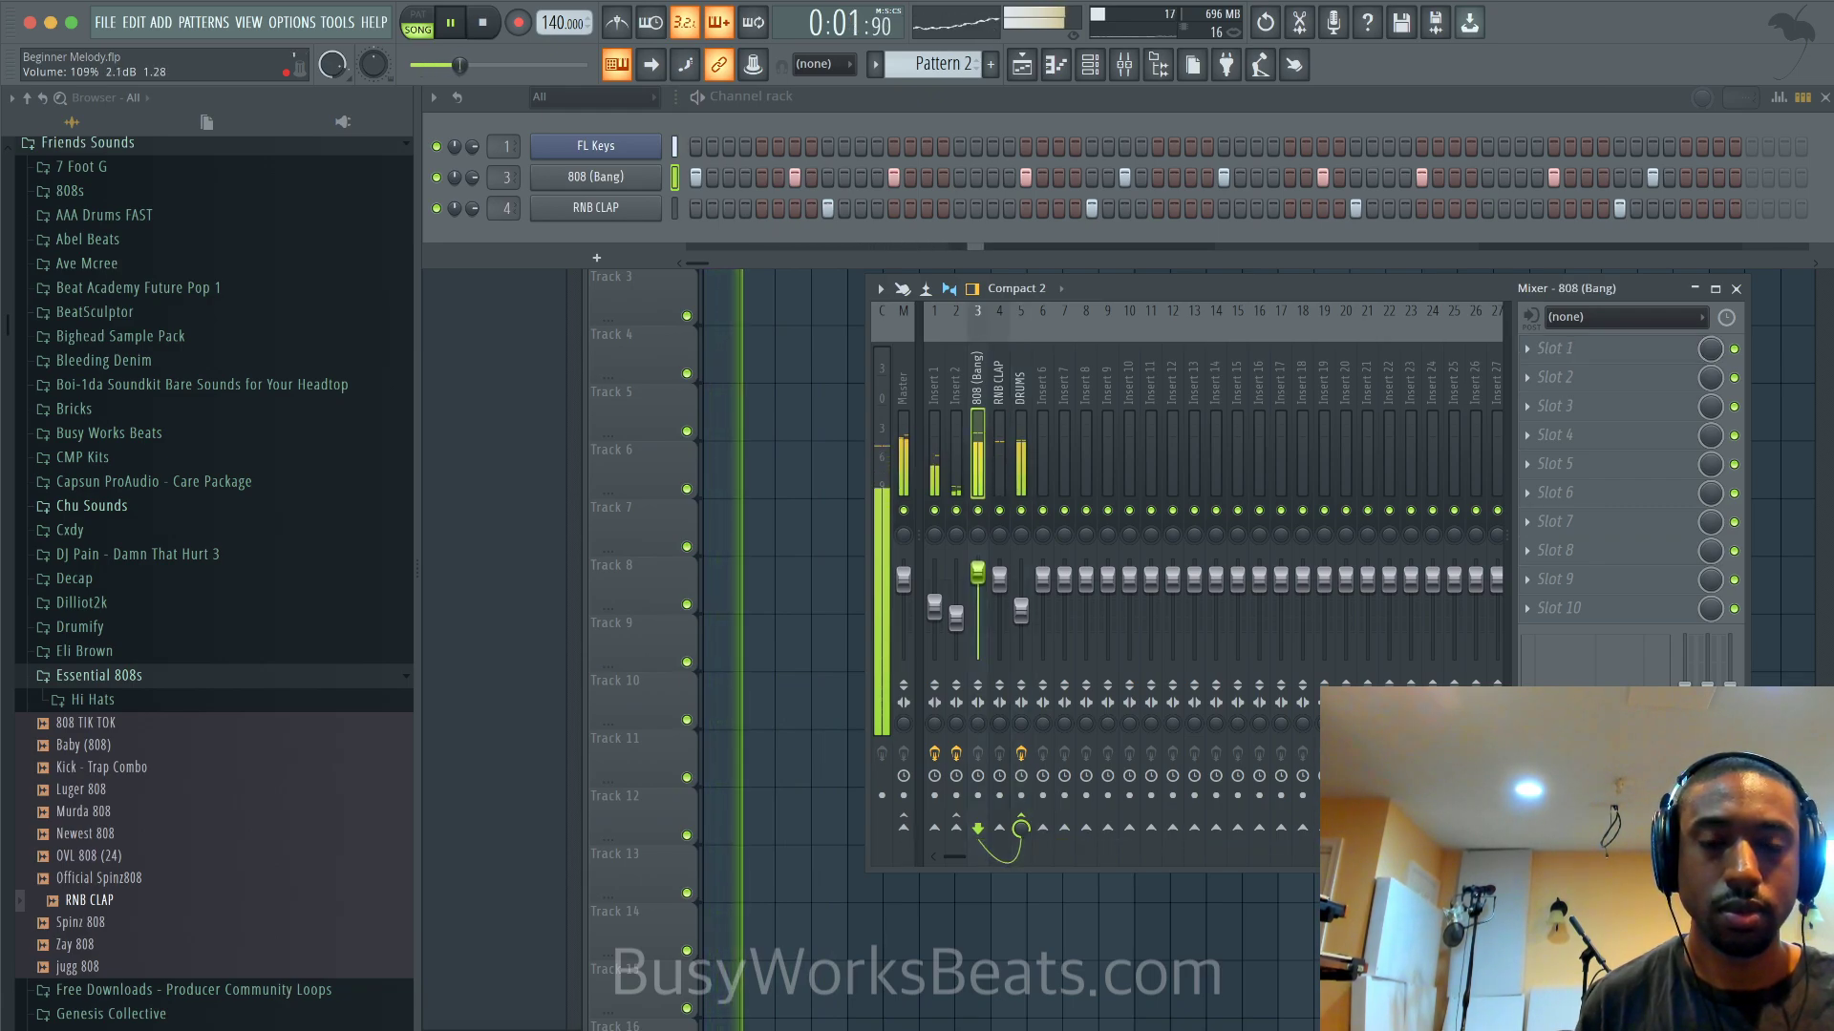
pyautogui.moveTo(999, 578)
pyautogui.mouseDown()
pyautogui.moveTo(999, 604)
pyautogui.moveTo(978, 570)
pyautogui.moveTo(999, 593)
pyautogui.moveTo(977, 581)
pyautogui.moveTo(978, 598)
pyautogui.mouseUp()
pyautogui.click(999, 581)
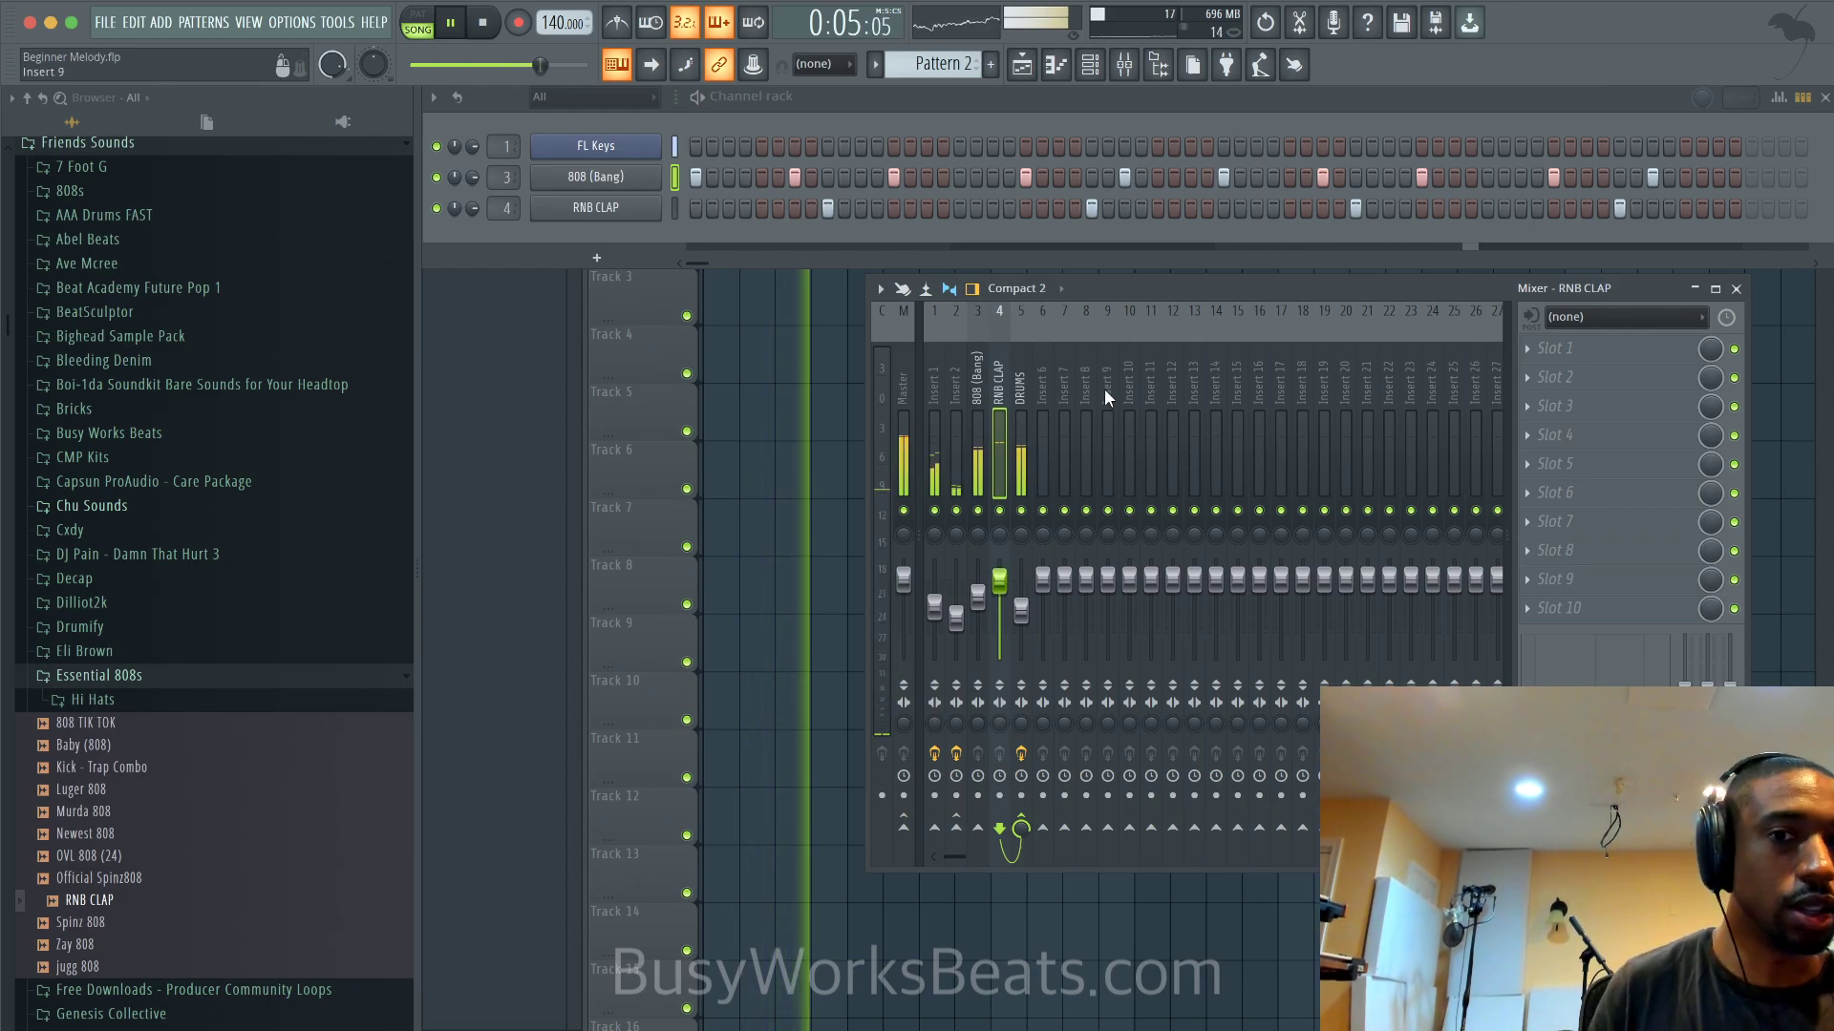
pyautogui.click(1735, 289)
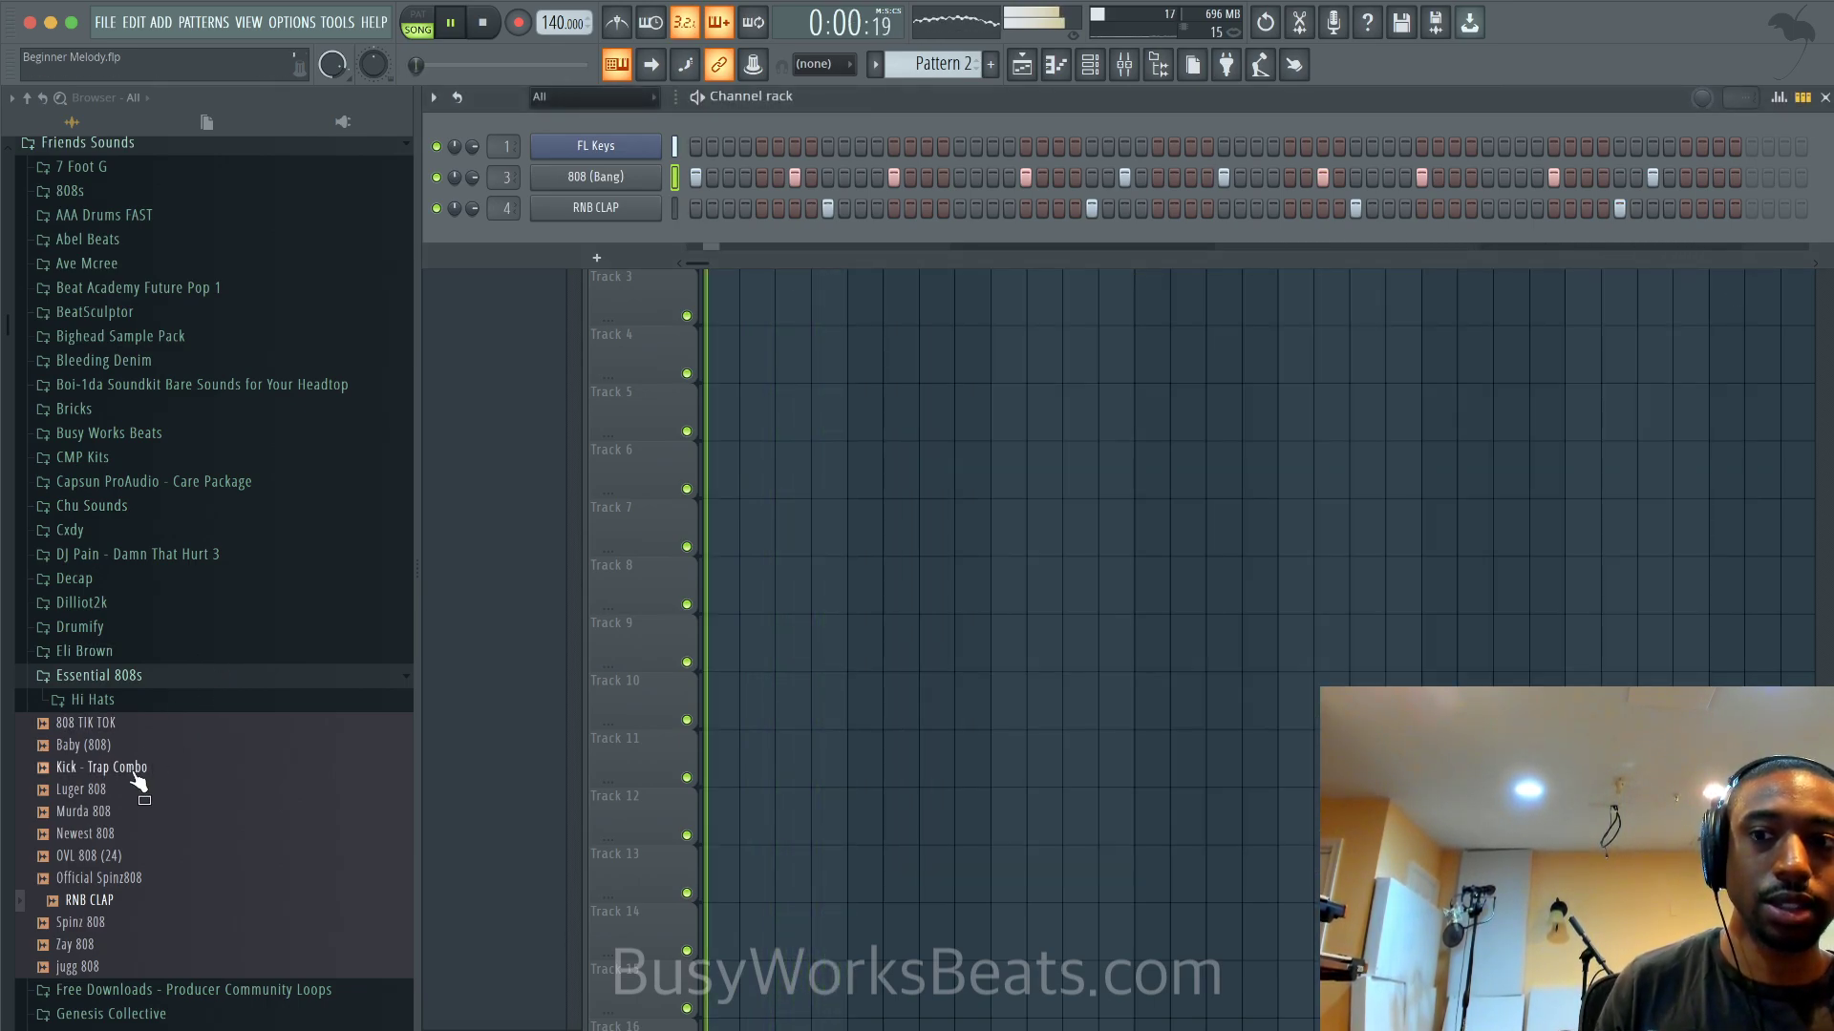
# Load Hi Hat - Trap Closed Noize Short from the Hi Hats folder in a new channel and fill every 2 steps
pyautogui.click(178, 707)
pyautogui.click(196, 767)
pyautogui.rightClick(195, 770)
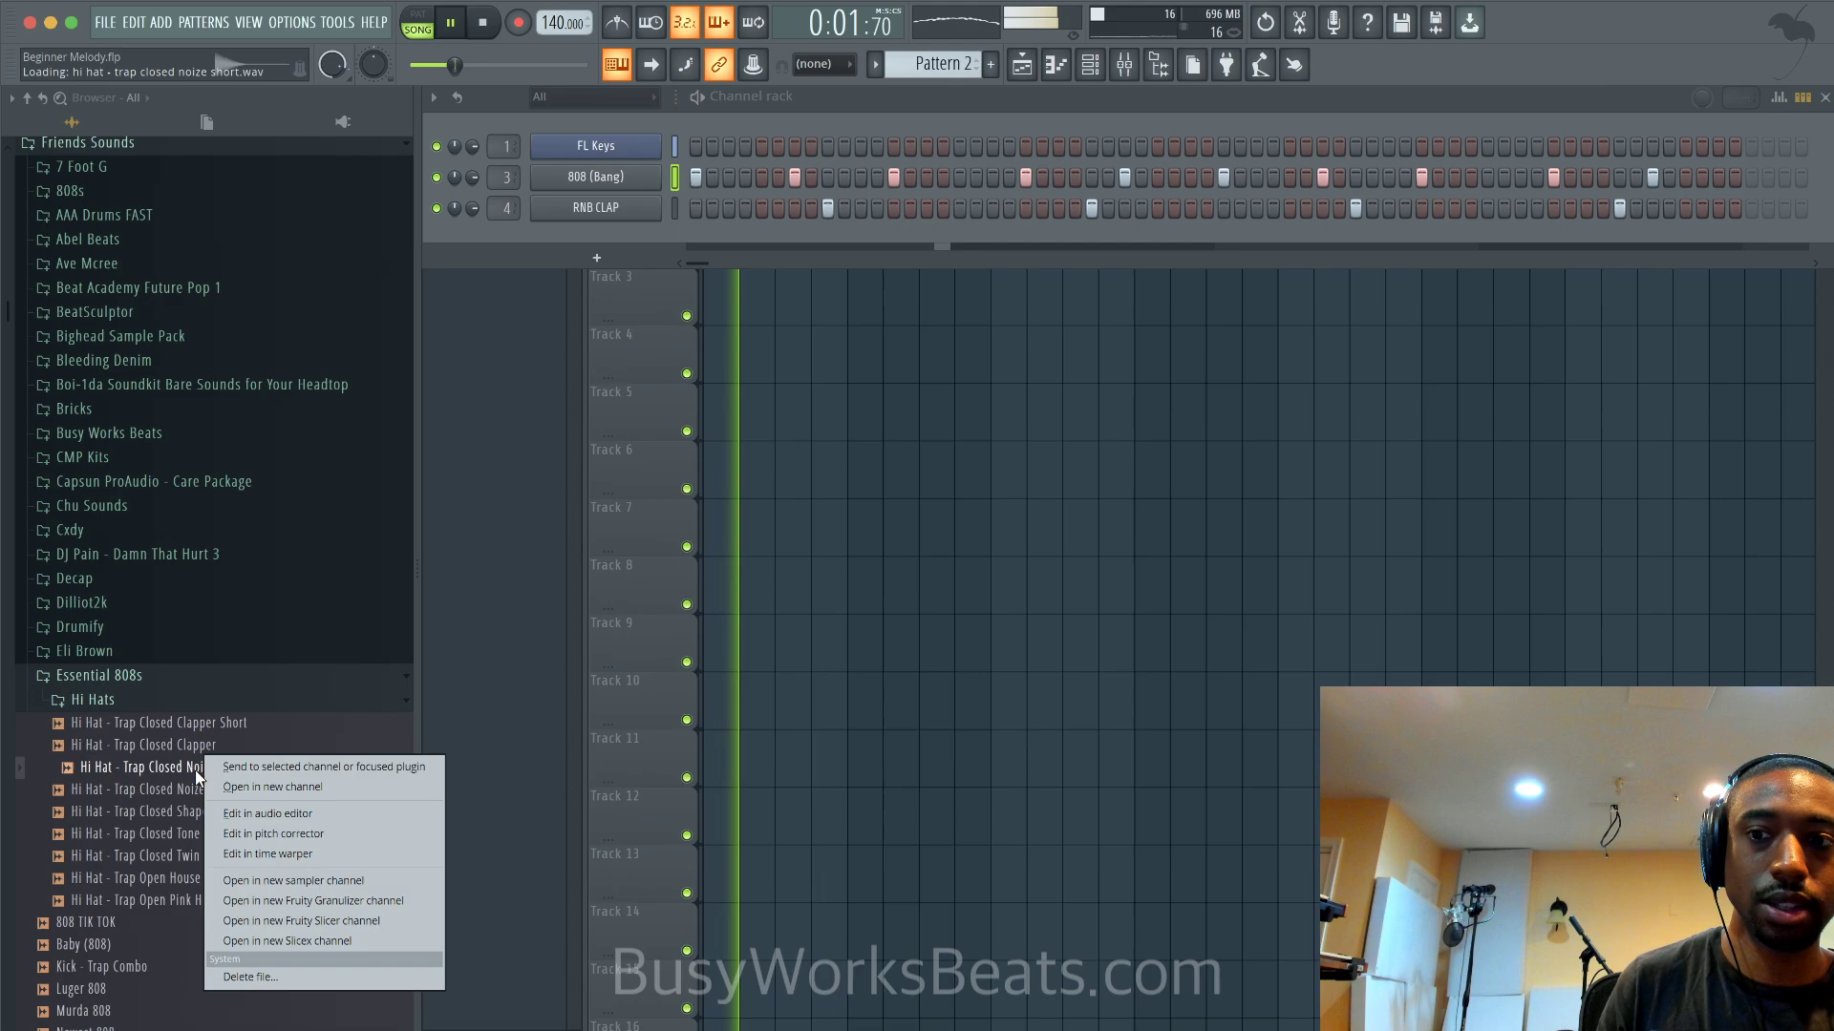
pyautogui.click(246, 787)
pyautogui.press('space')
pyautogui.rightClick(646, 240)
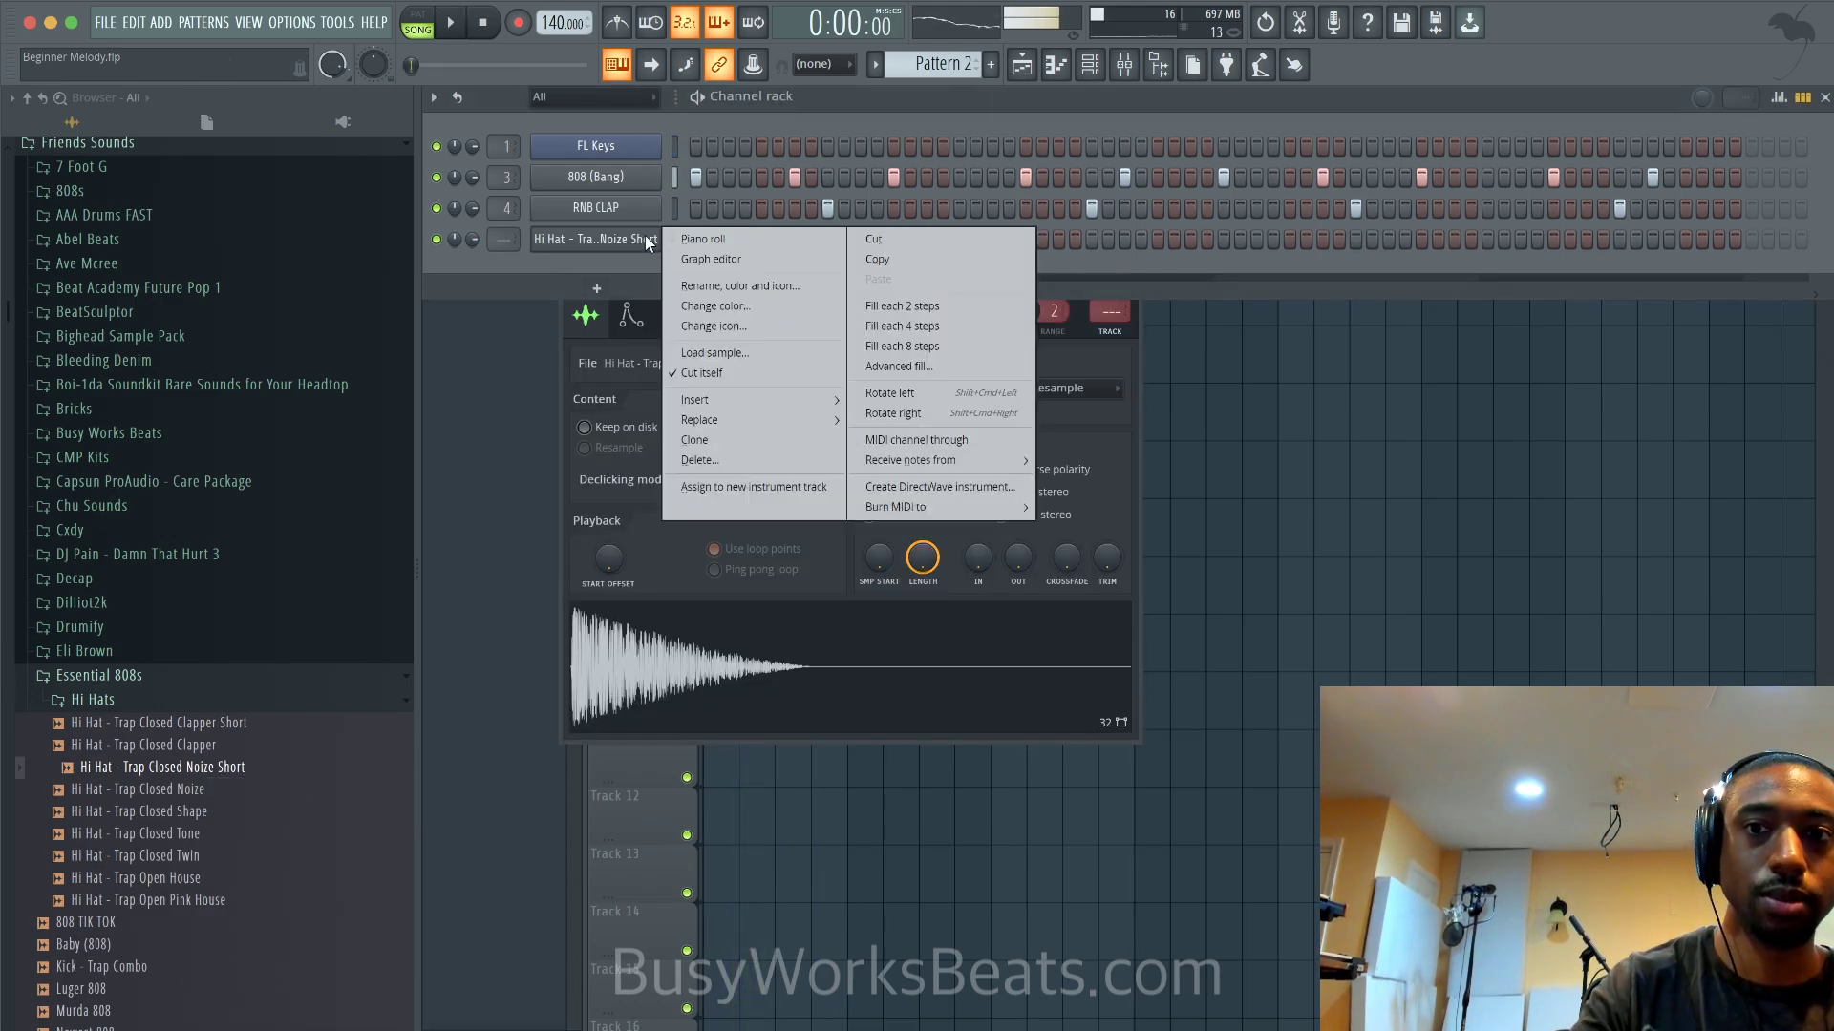
pyautogui.click(877, 307)
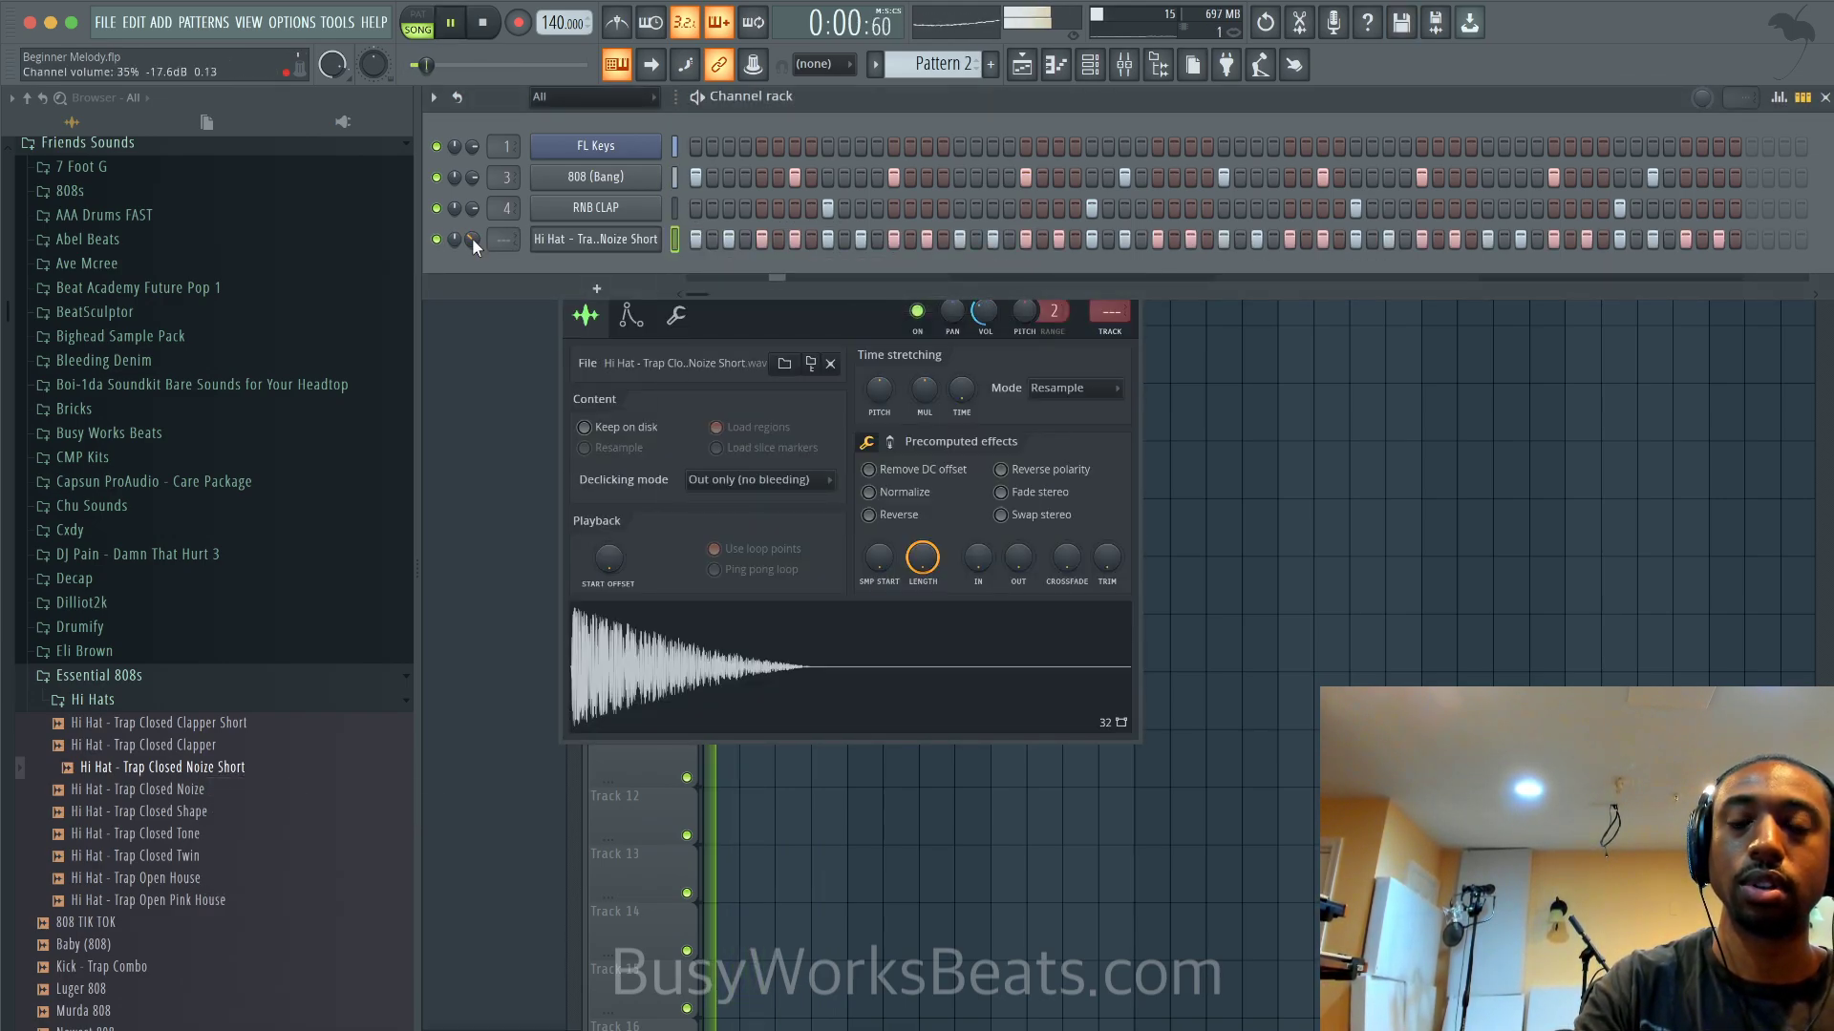
# Turn the hi-hat channel volume down to 35%, route it to mixer track 6, and close its channel settings
pyautogui.hotkey('ctrl', 'l')
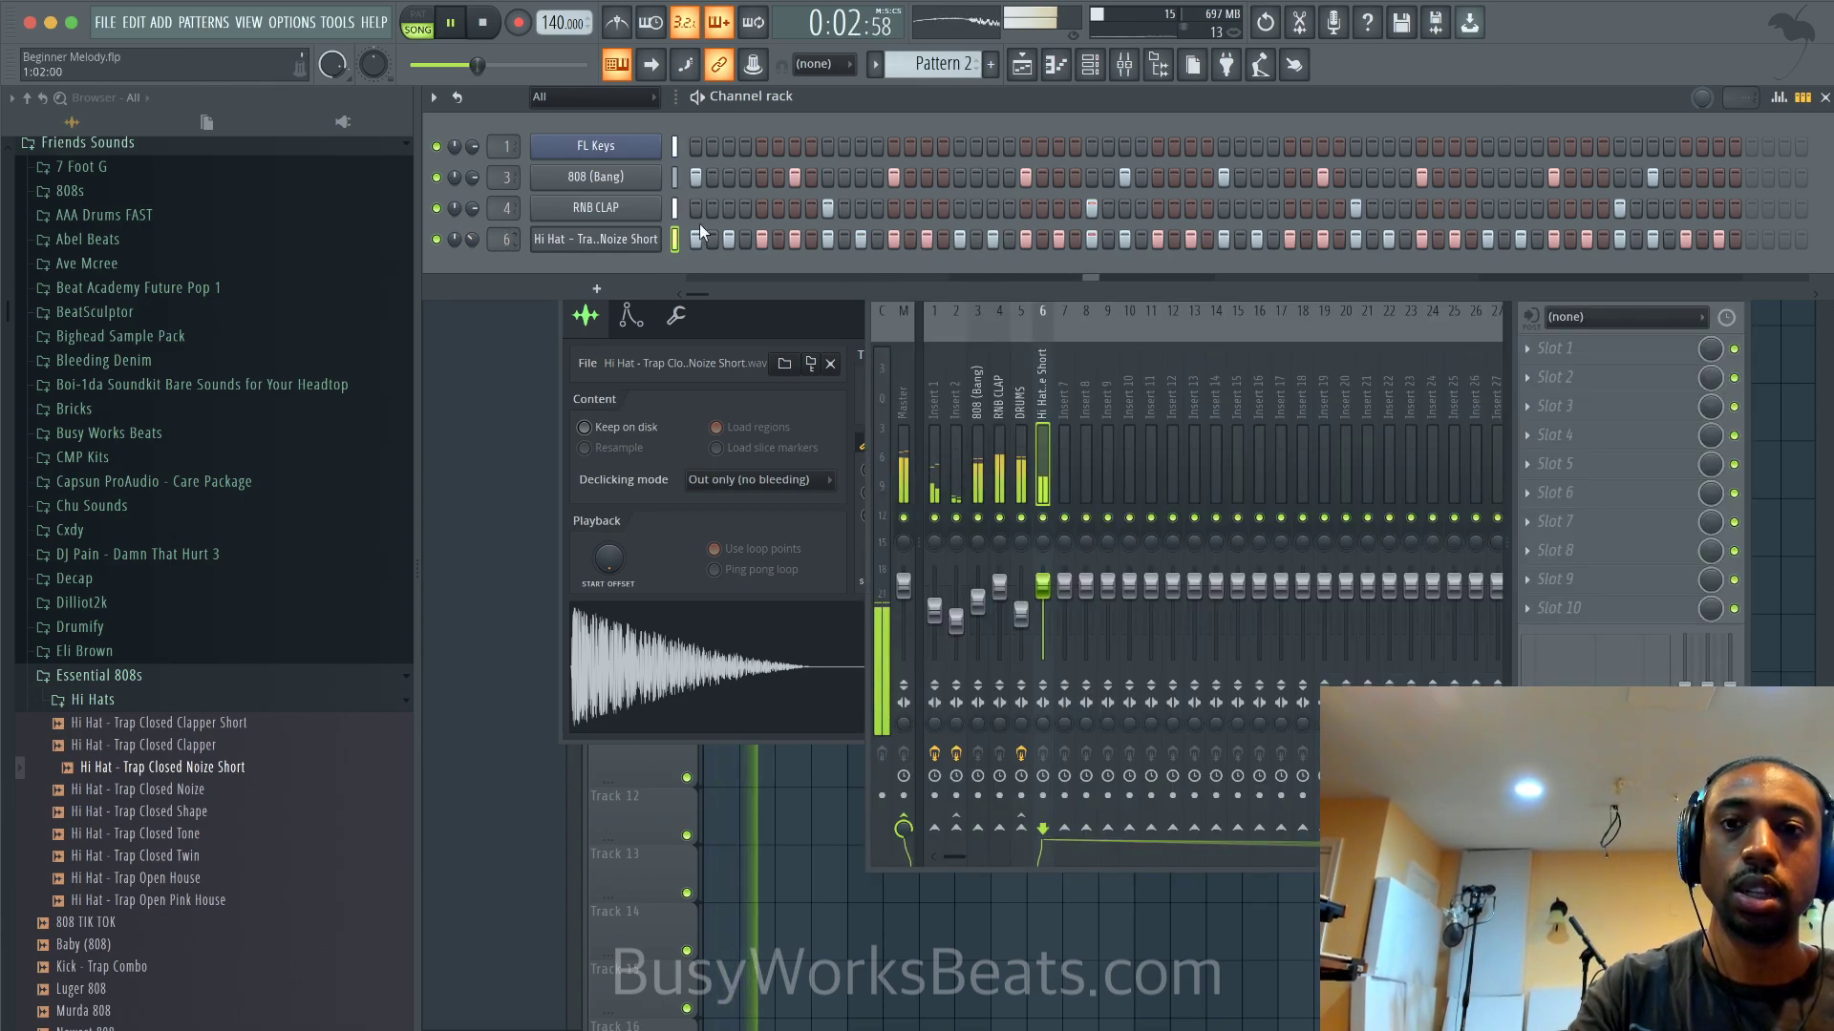
pyautogui.click(635, 244)
pyautogui.click(676, 316)
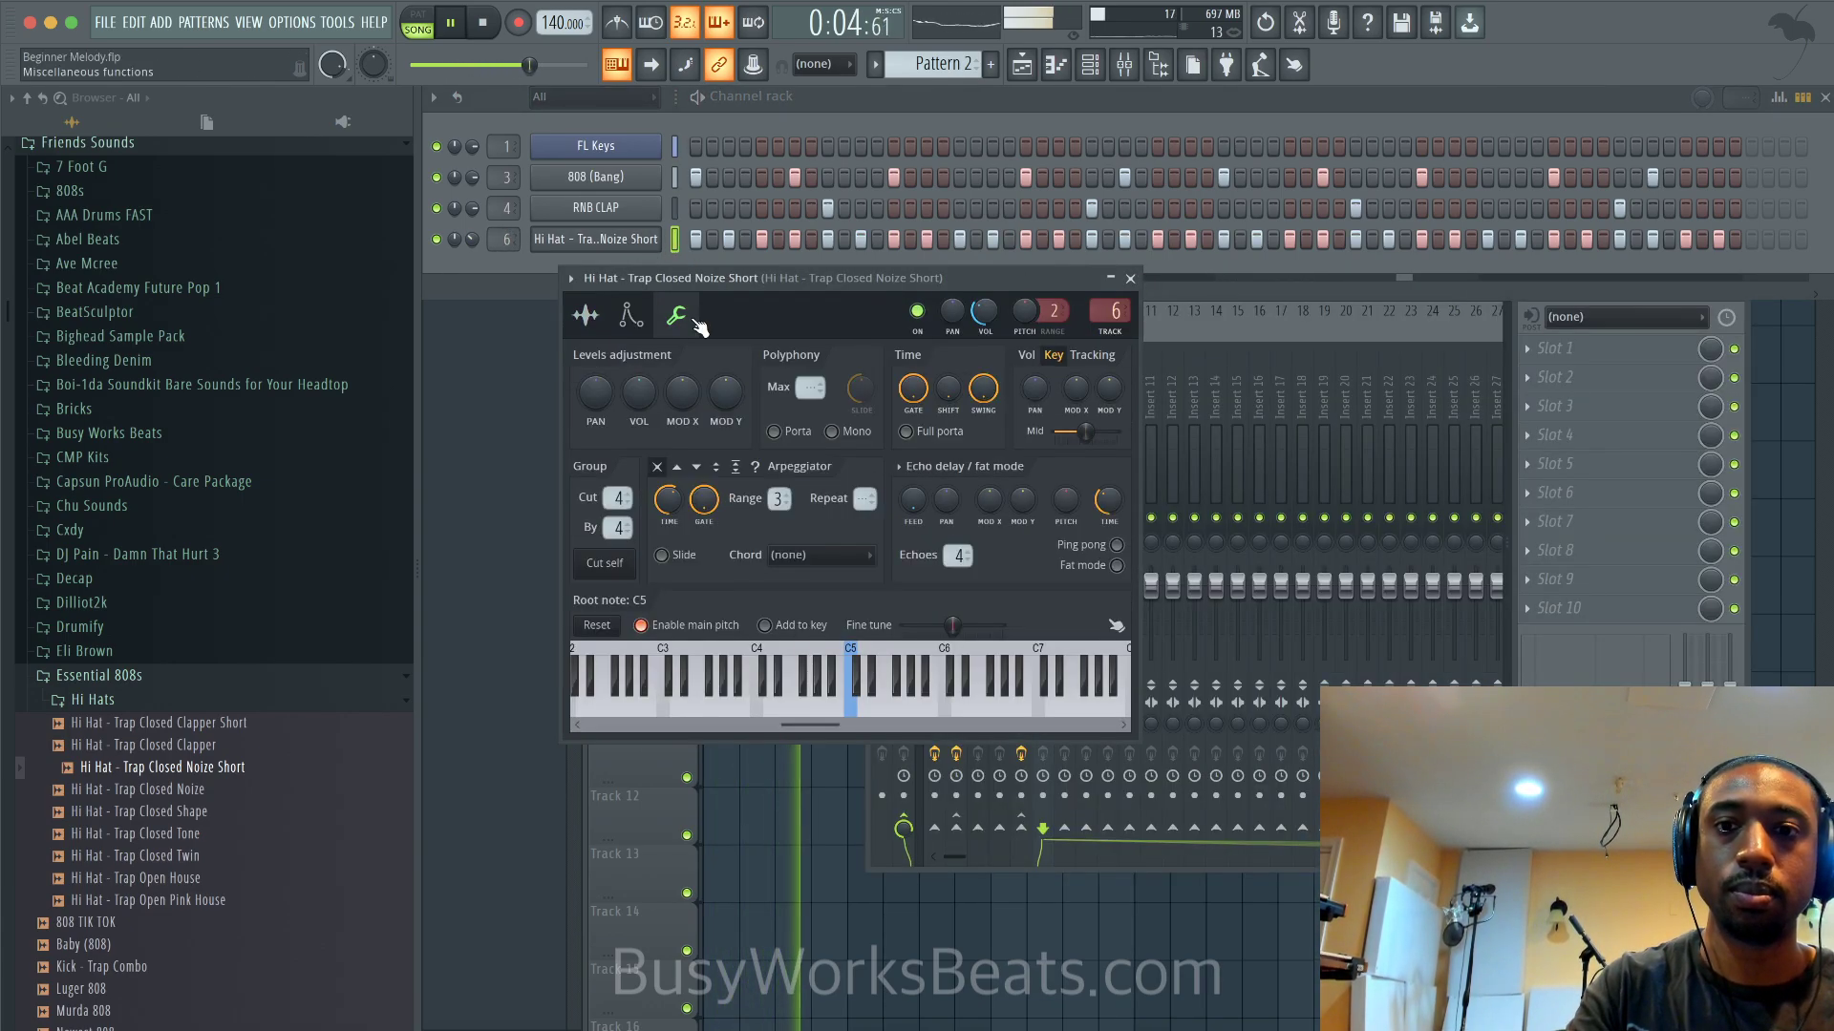
pyautogui.click(1132, 283)
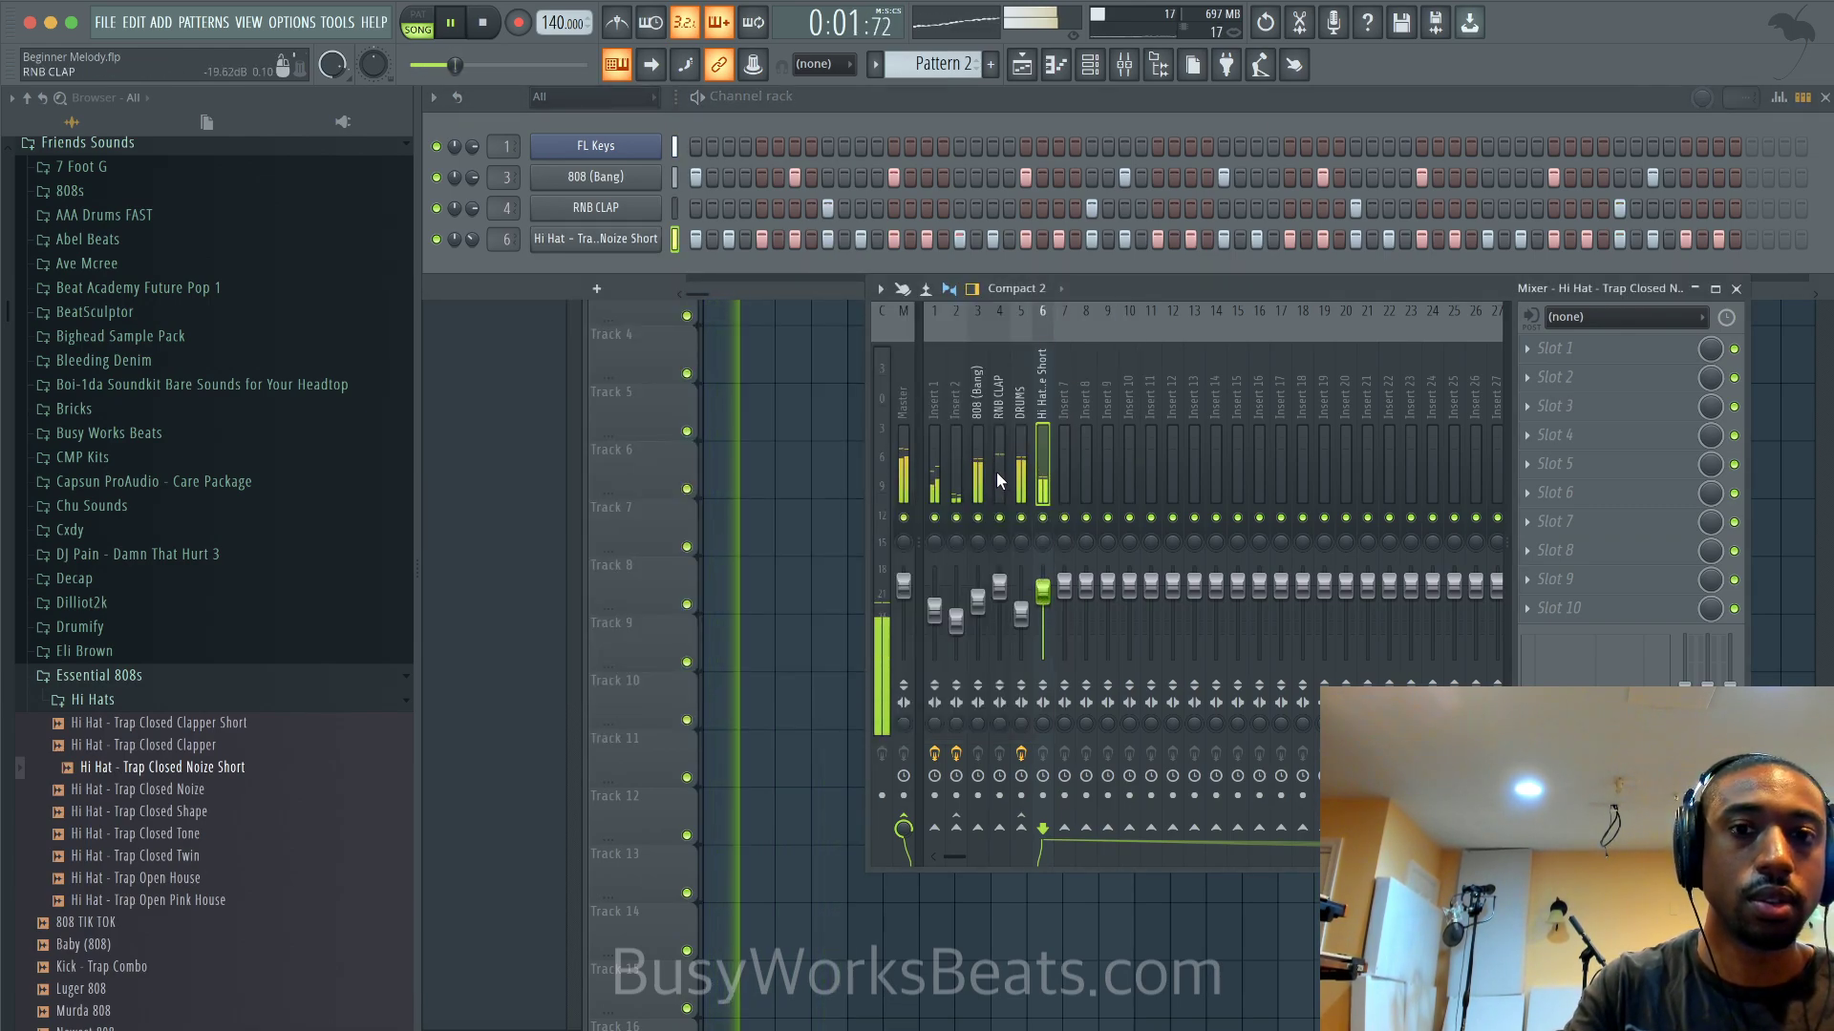
# Close the mixer, replace the FL Keys instrument on the first channel with Plucked!, and play the song
pyautogui.click(849, 410)
pyautogui.click(1091, 65)
pyautogui.click(571, 154)
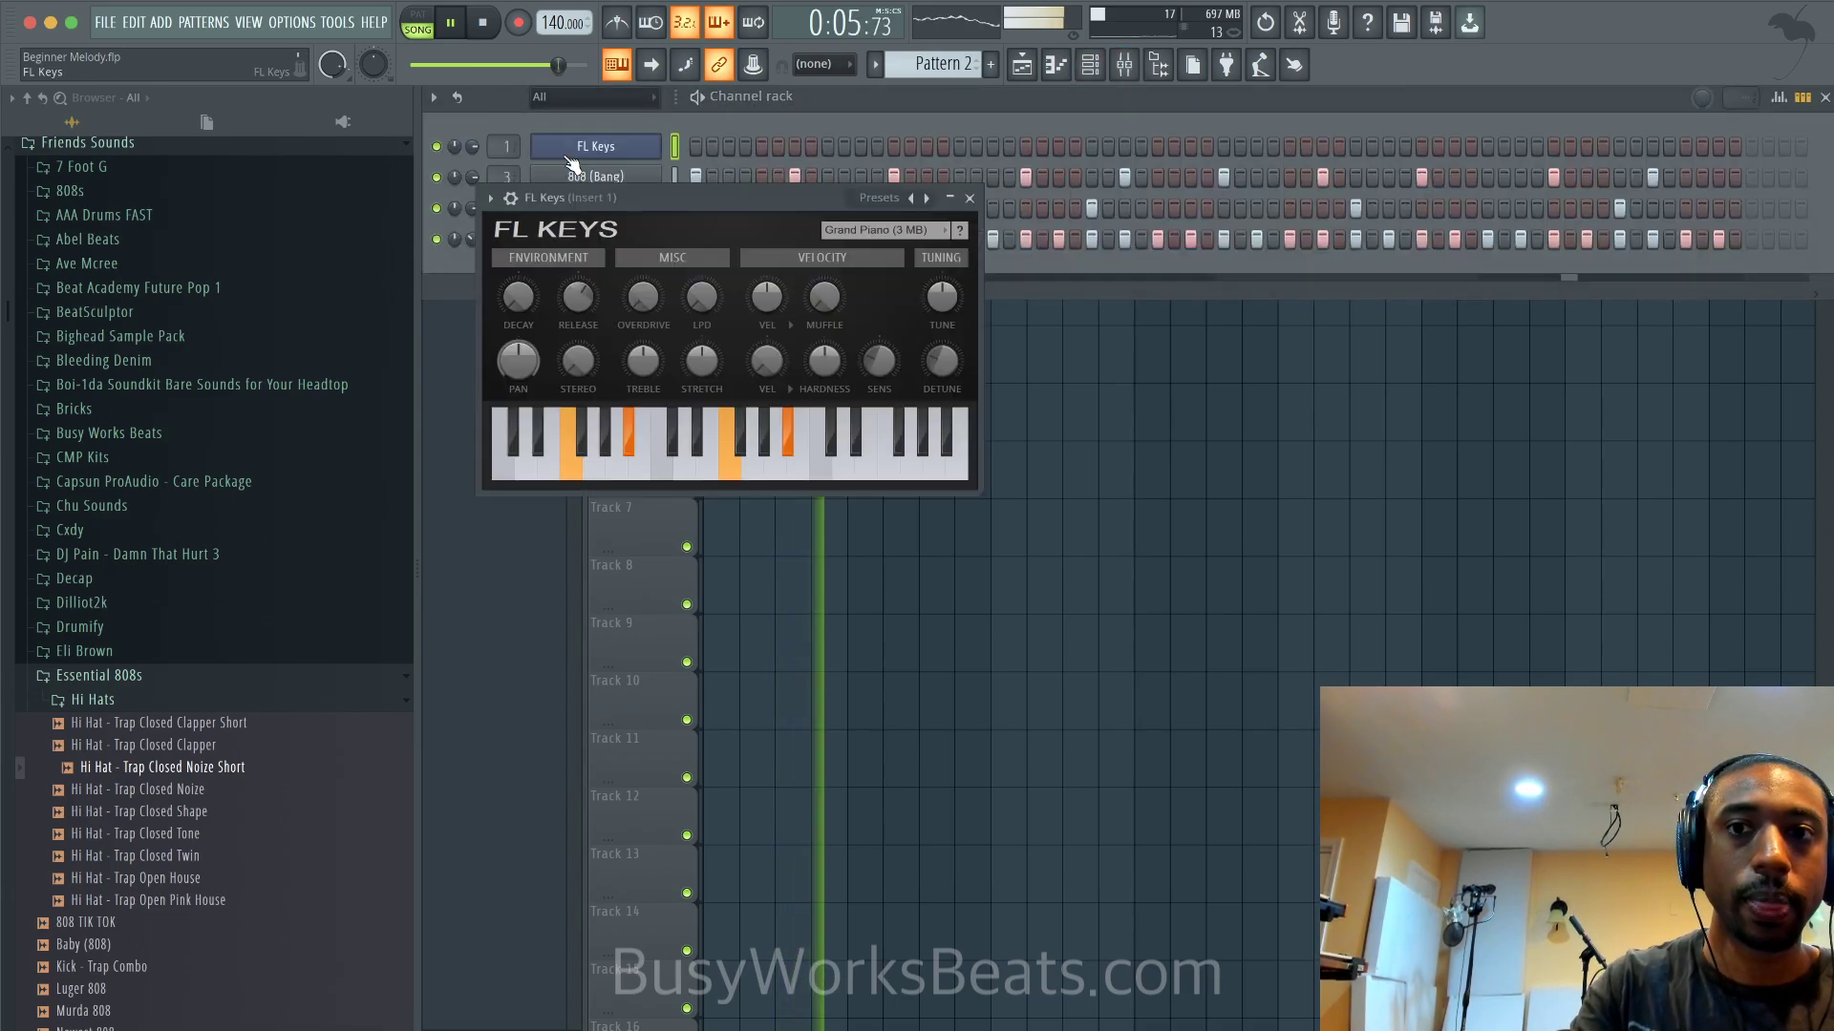
pyautogui.press('space')
pyautogui.rightClick(627, 143)
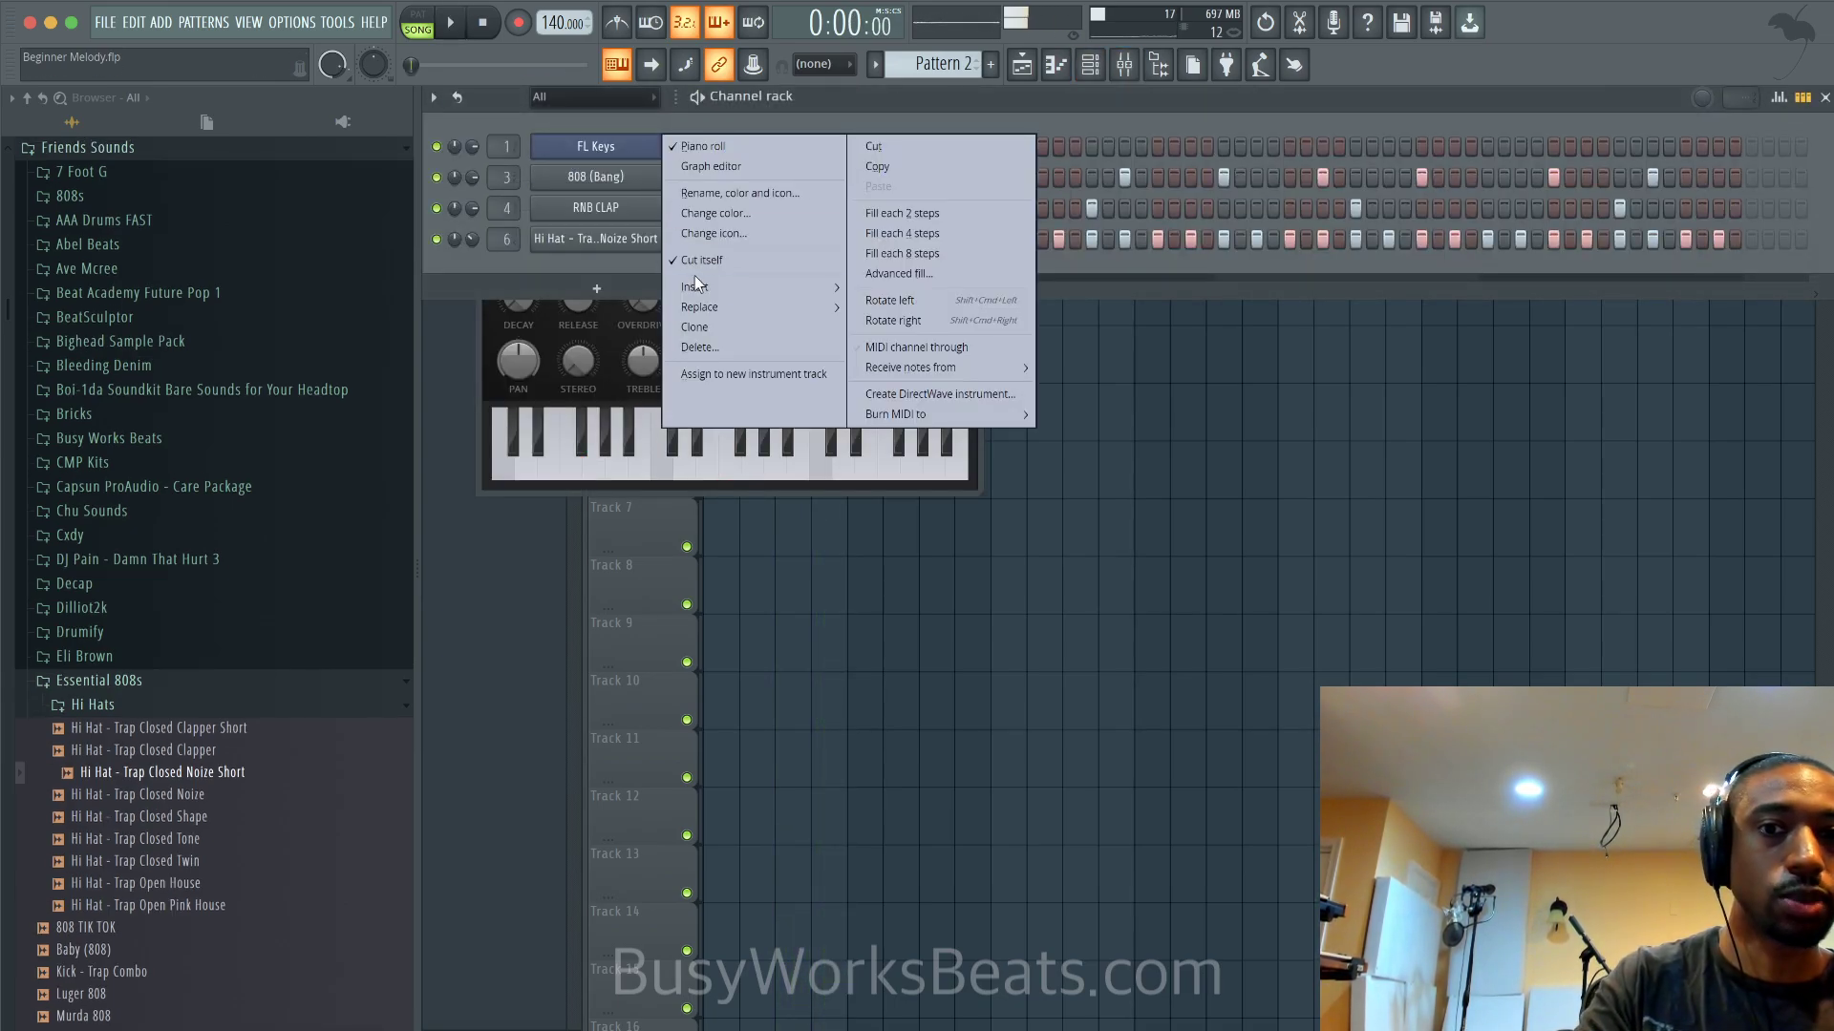
pyautogui.click(632, 273)
pyautogui.press('space')
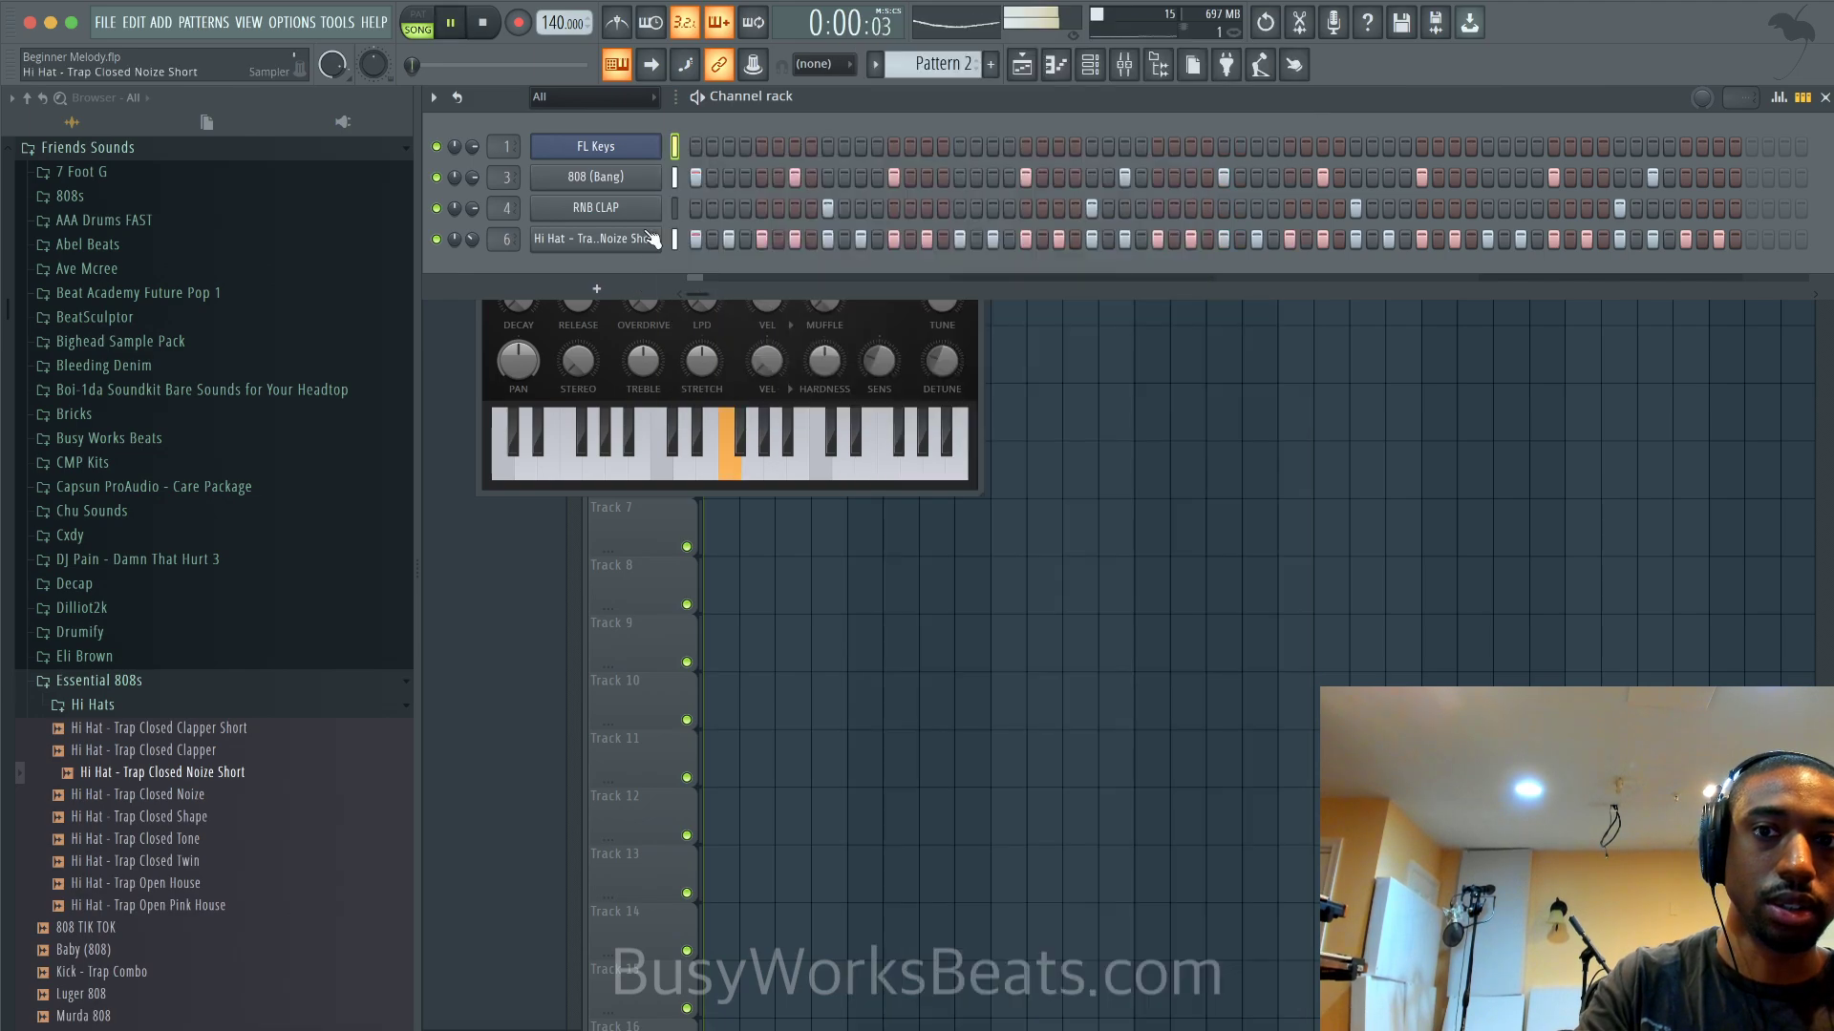
pyautogui.rightClick(648, 146)
pyautogui.moveTo(753, 306)
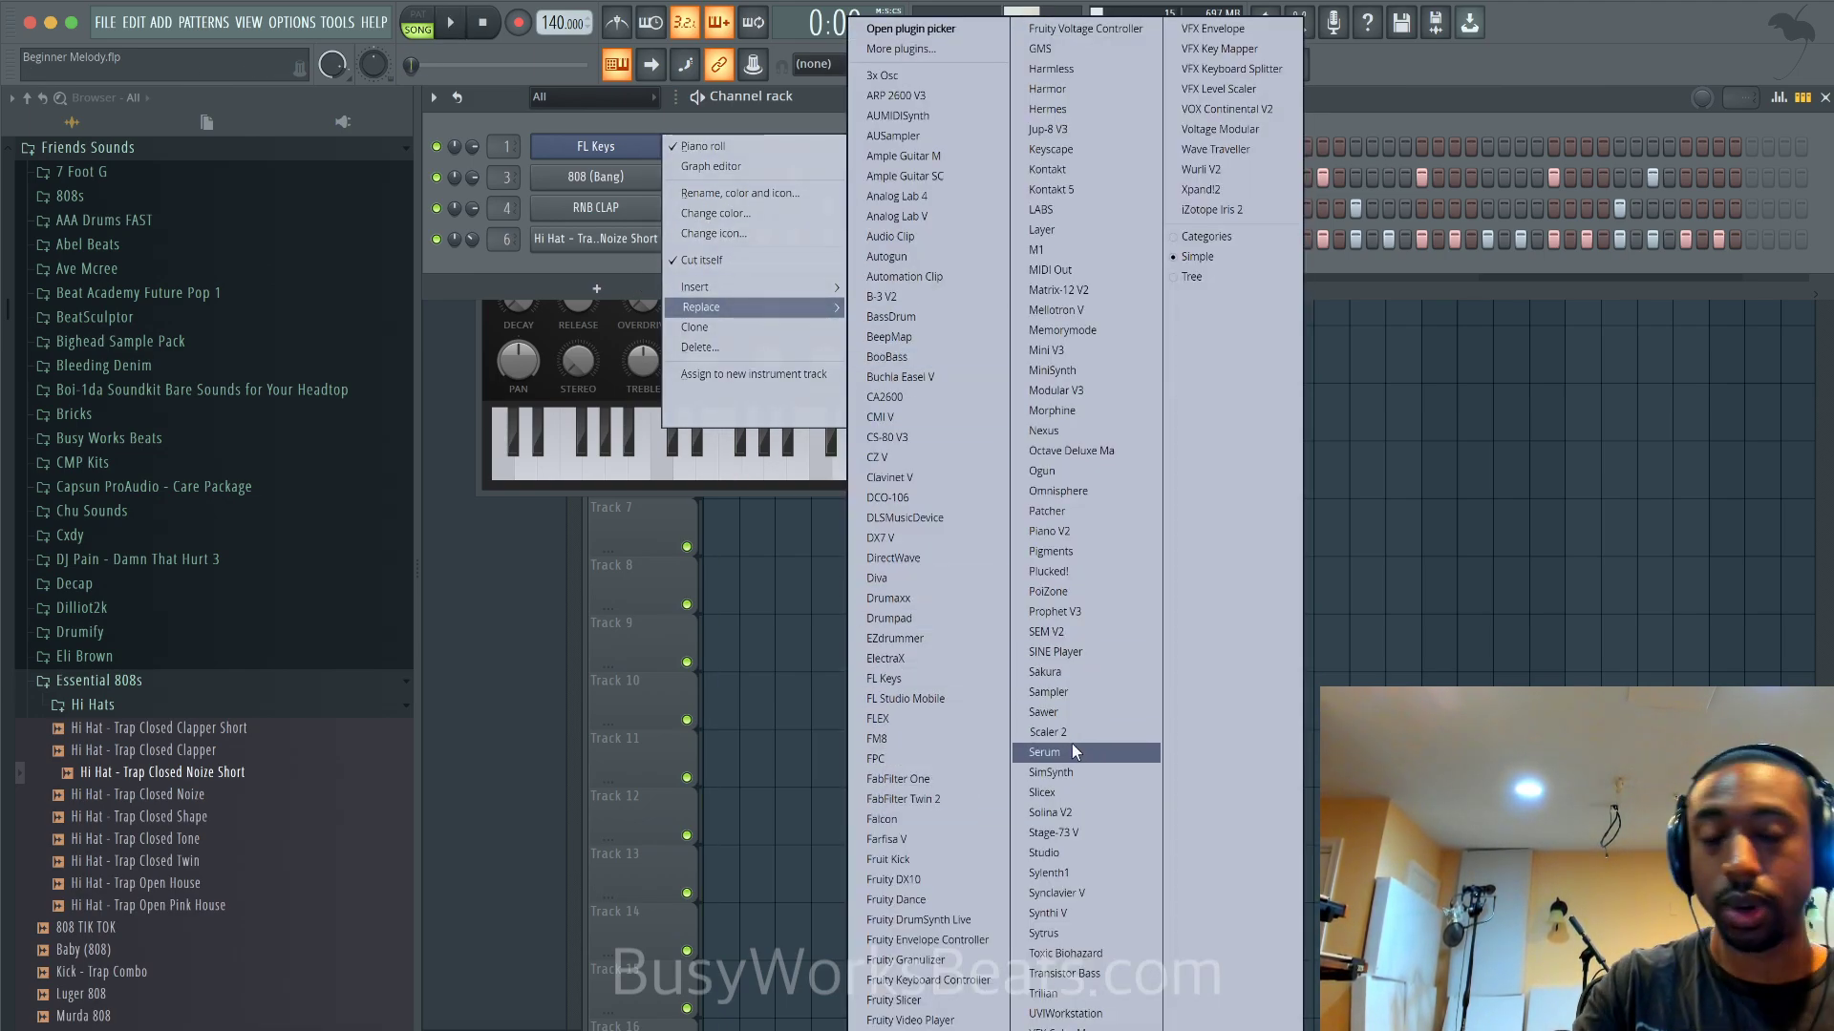
pyautogui.click(1094, 571)
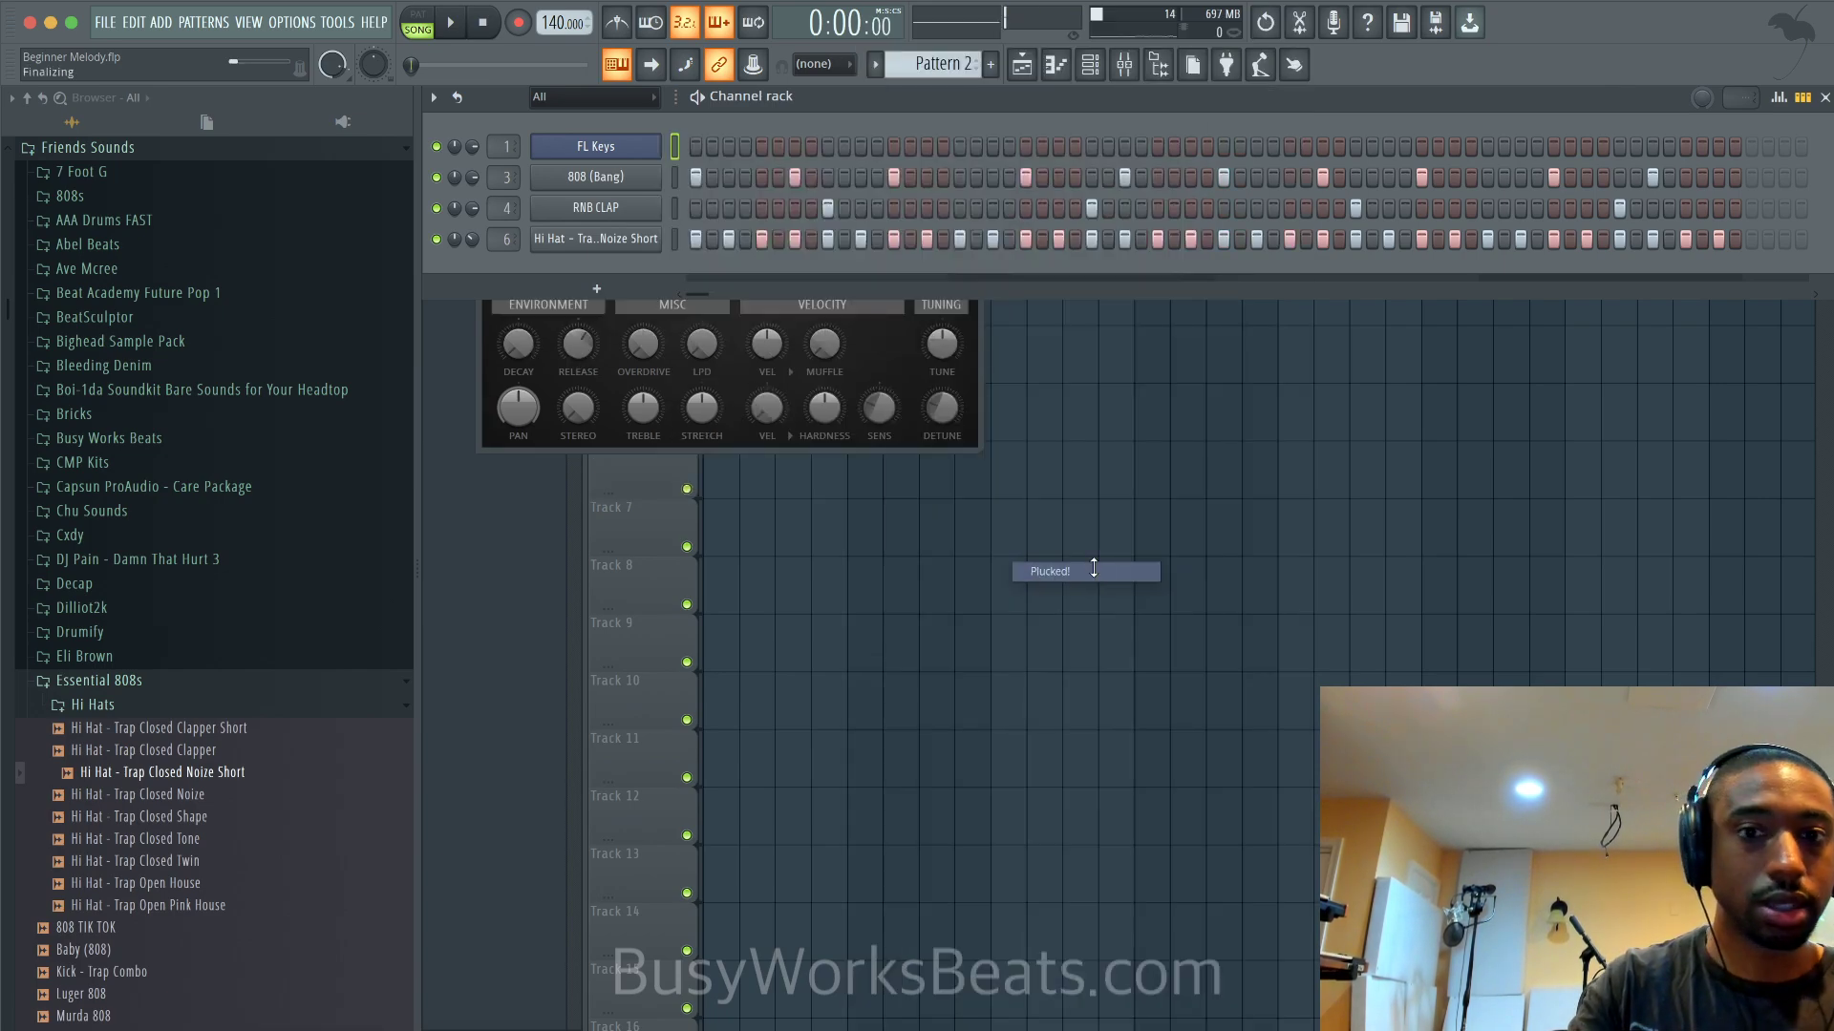
pyautogui.press('space')
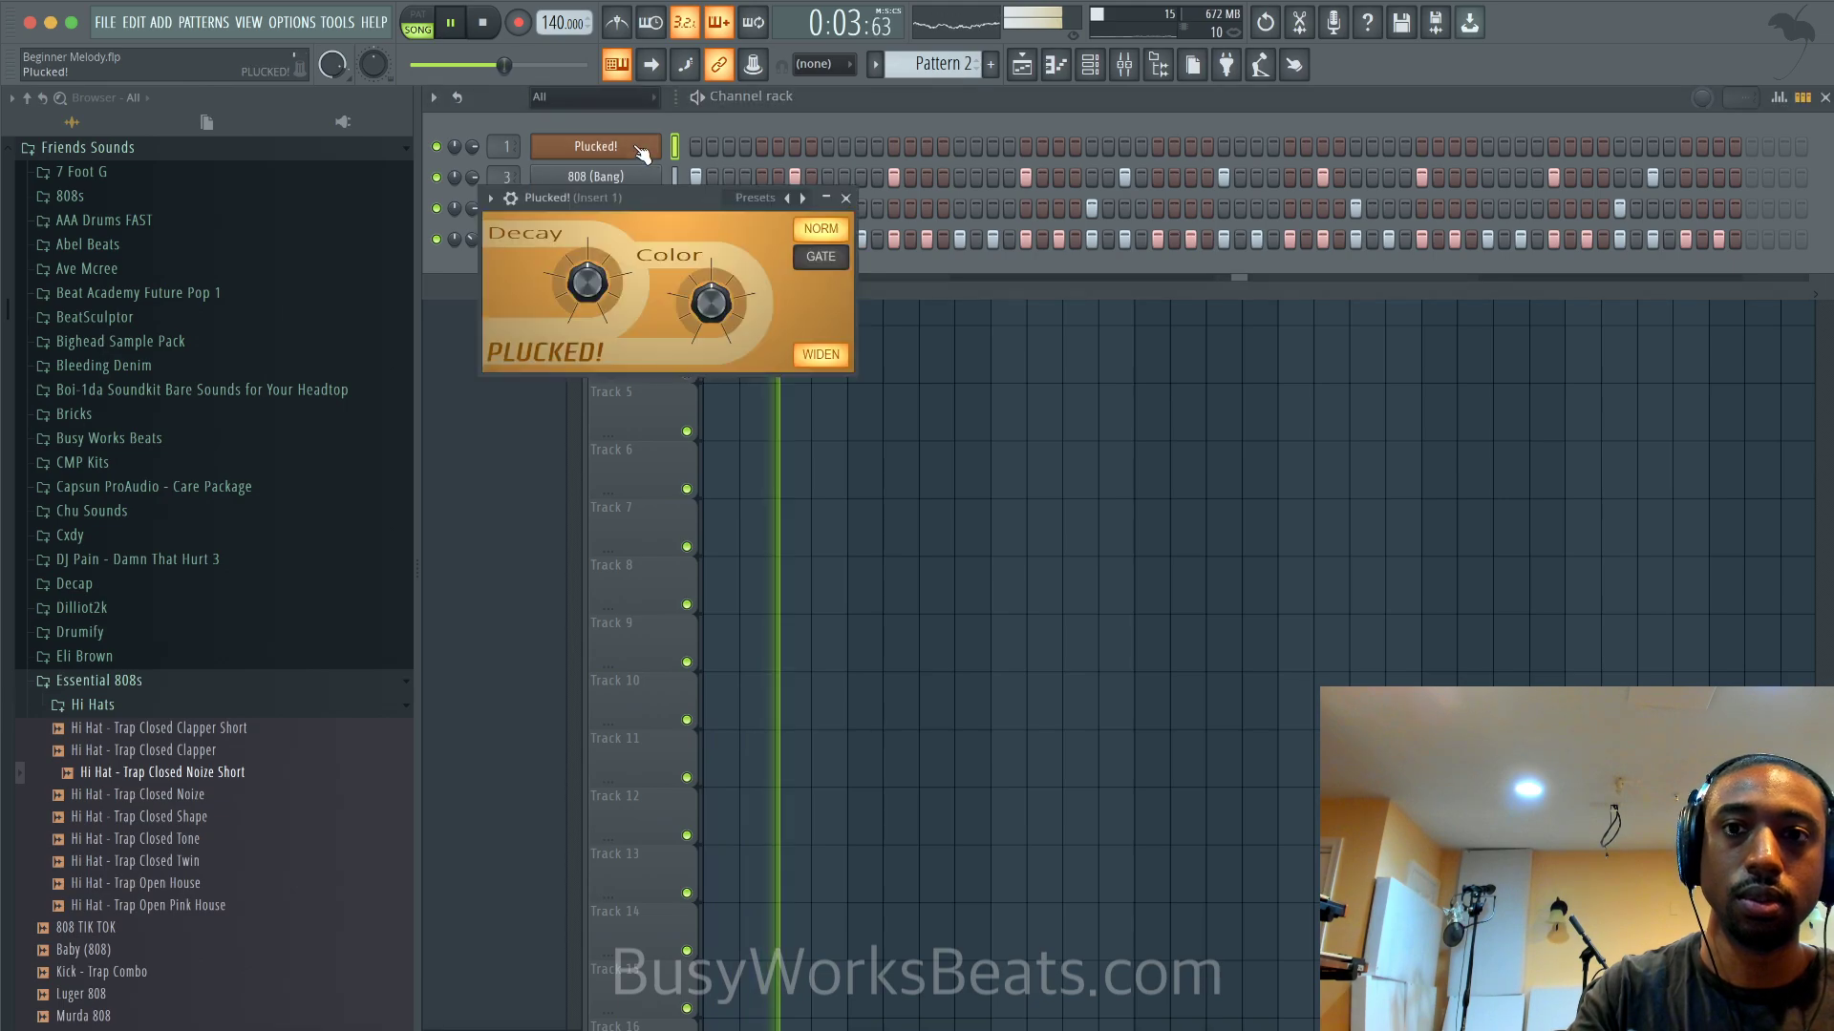
# Close Plucked! with the mixer open, replace it with Sakura on the first channel, and stop playback
pyautogui.click(516, 199)
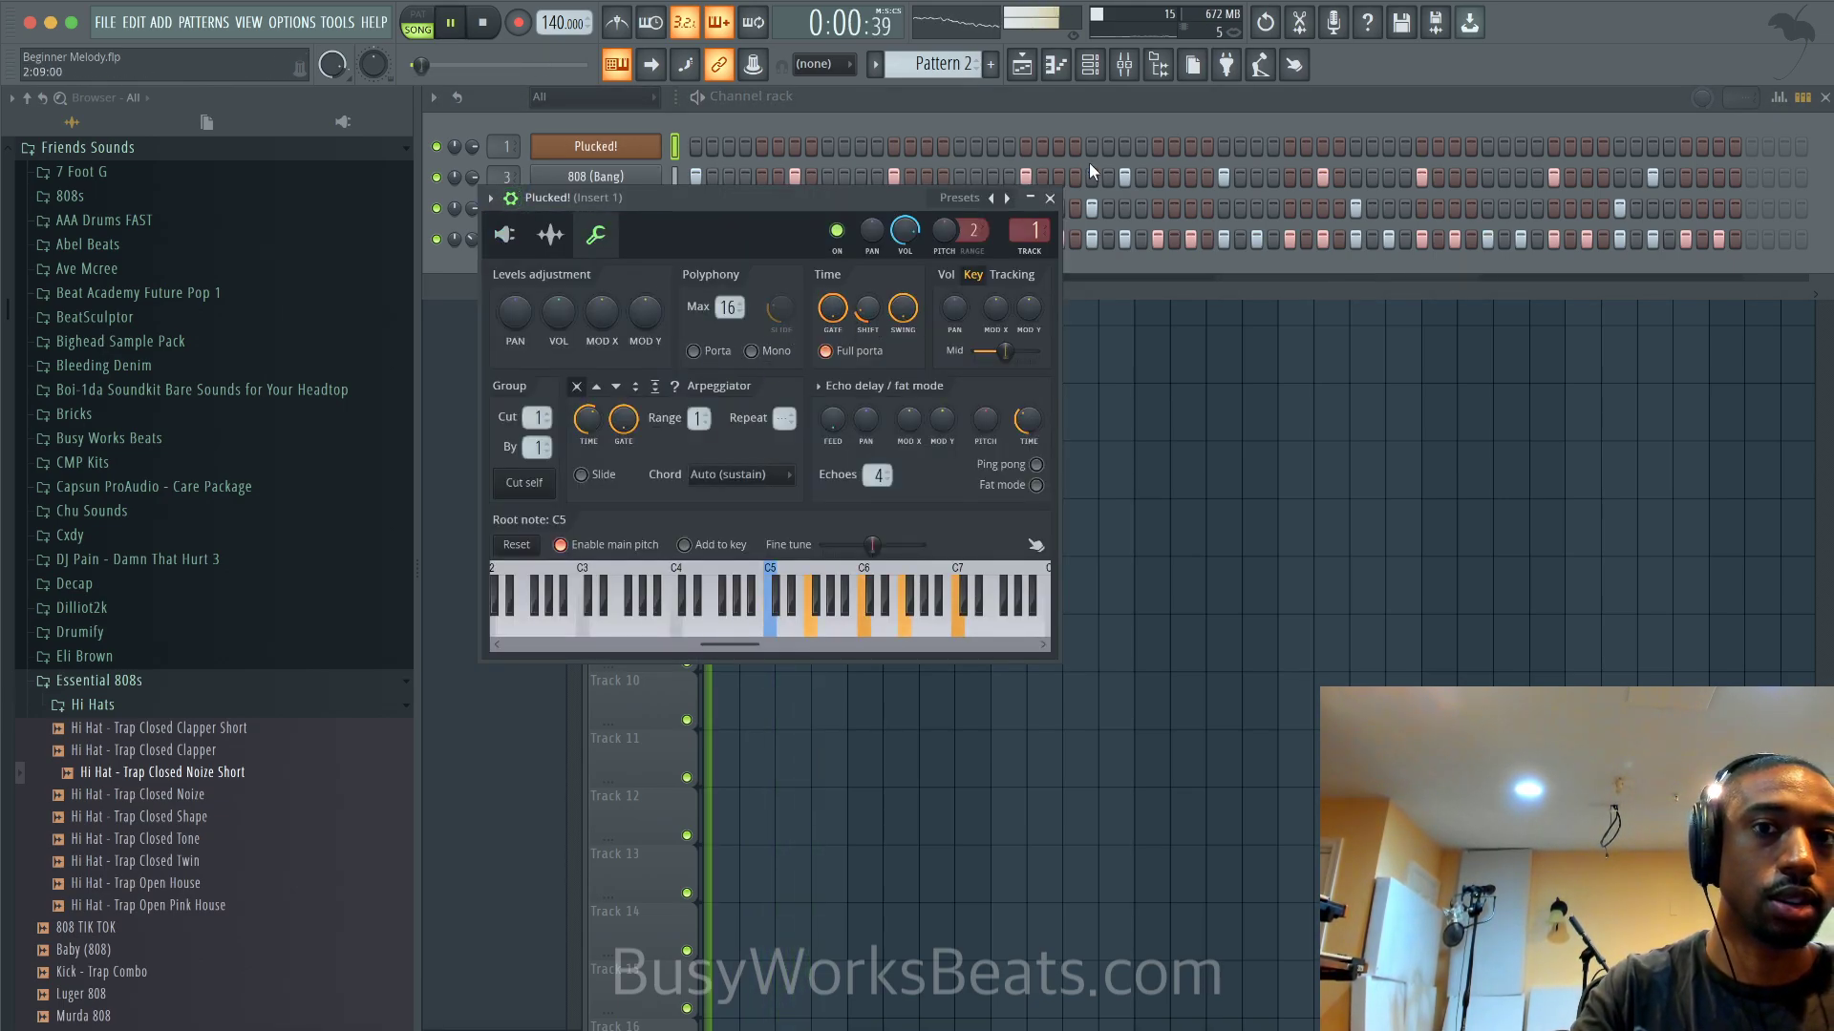
pyautogui.click(1123, 65)
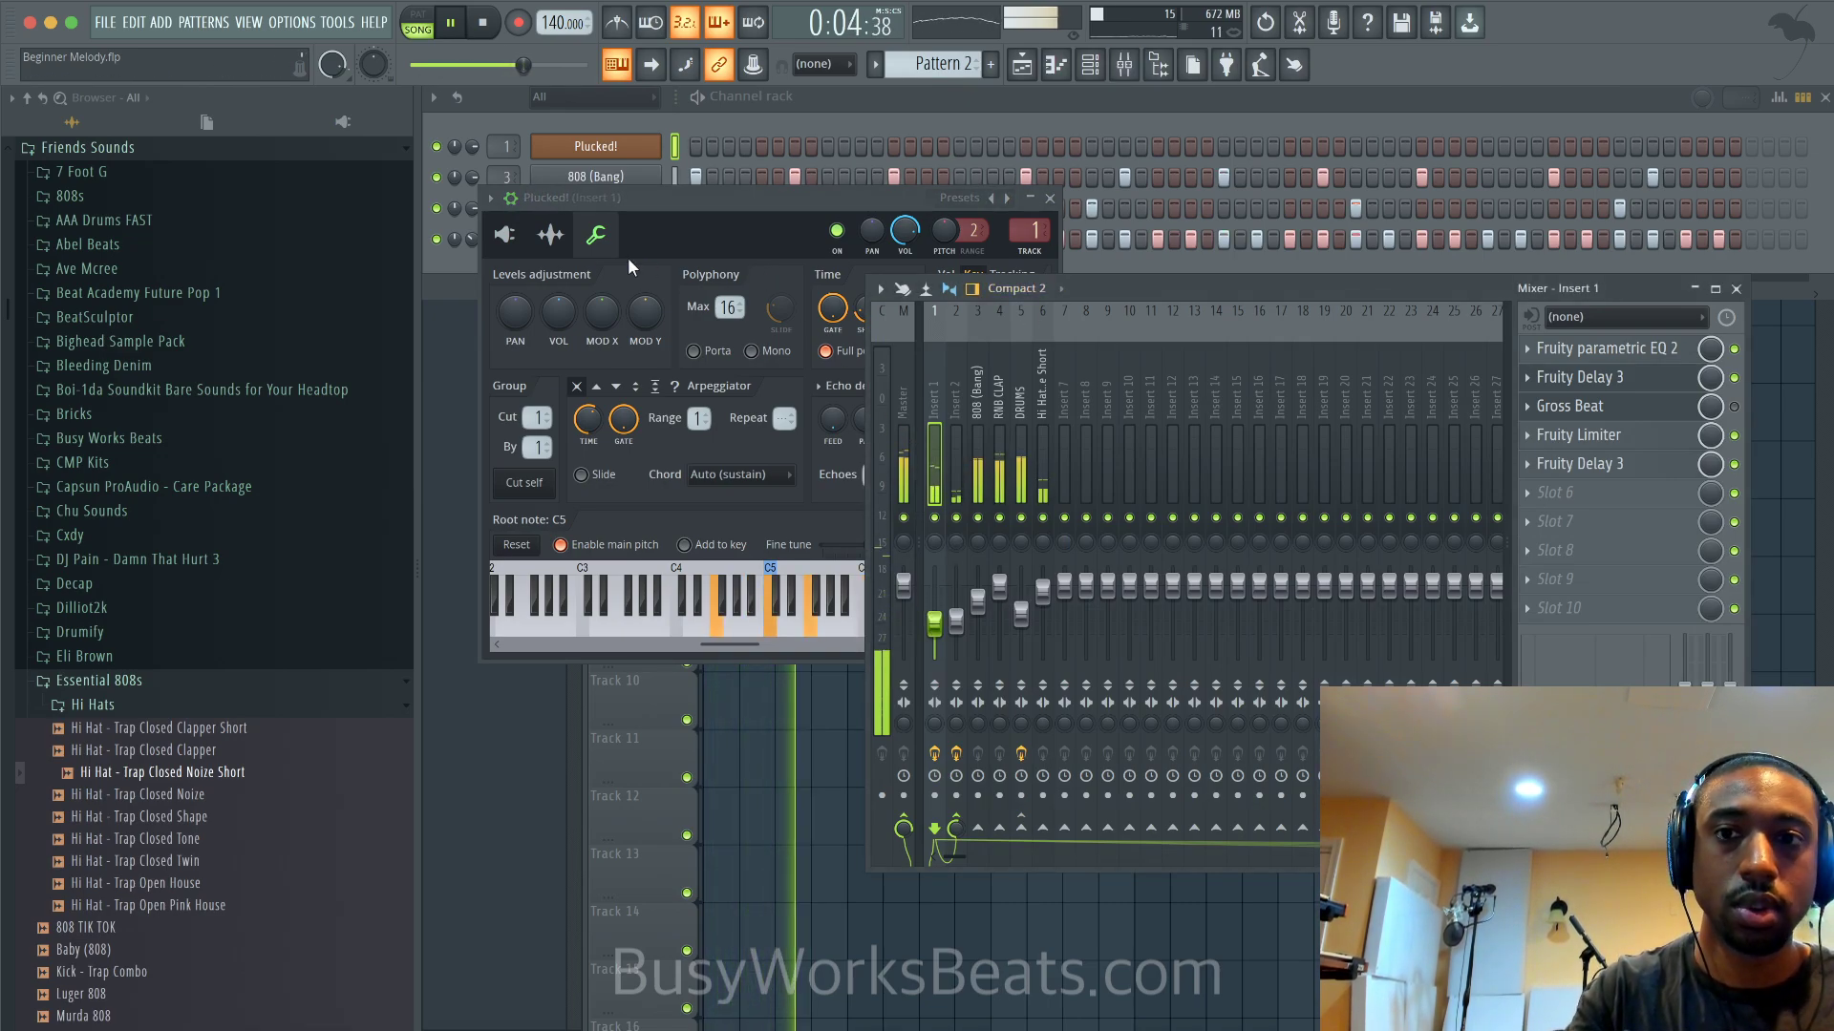
pyautogui.click(1049, 196)
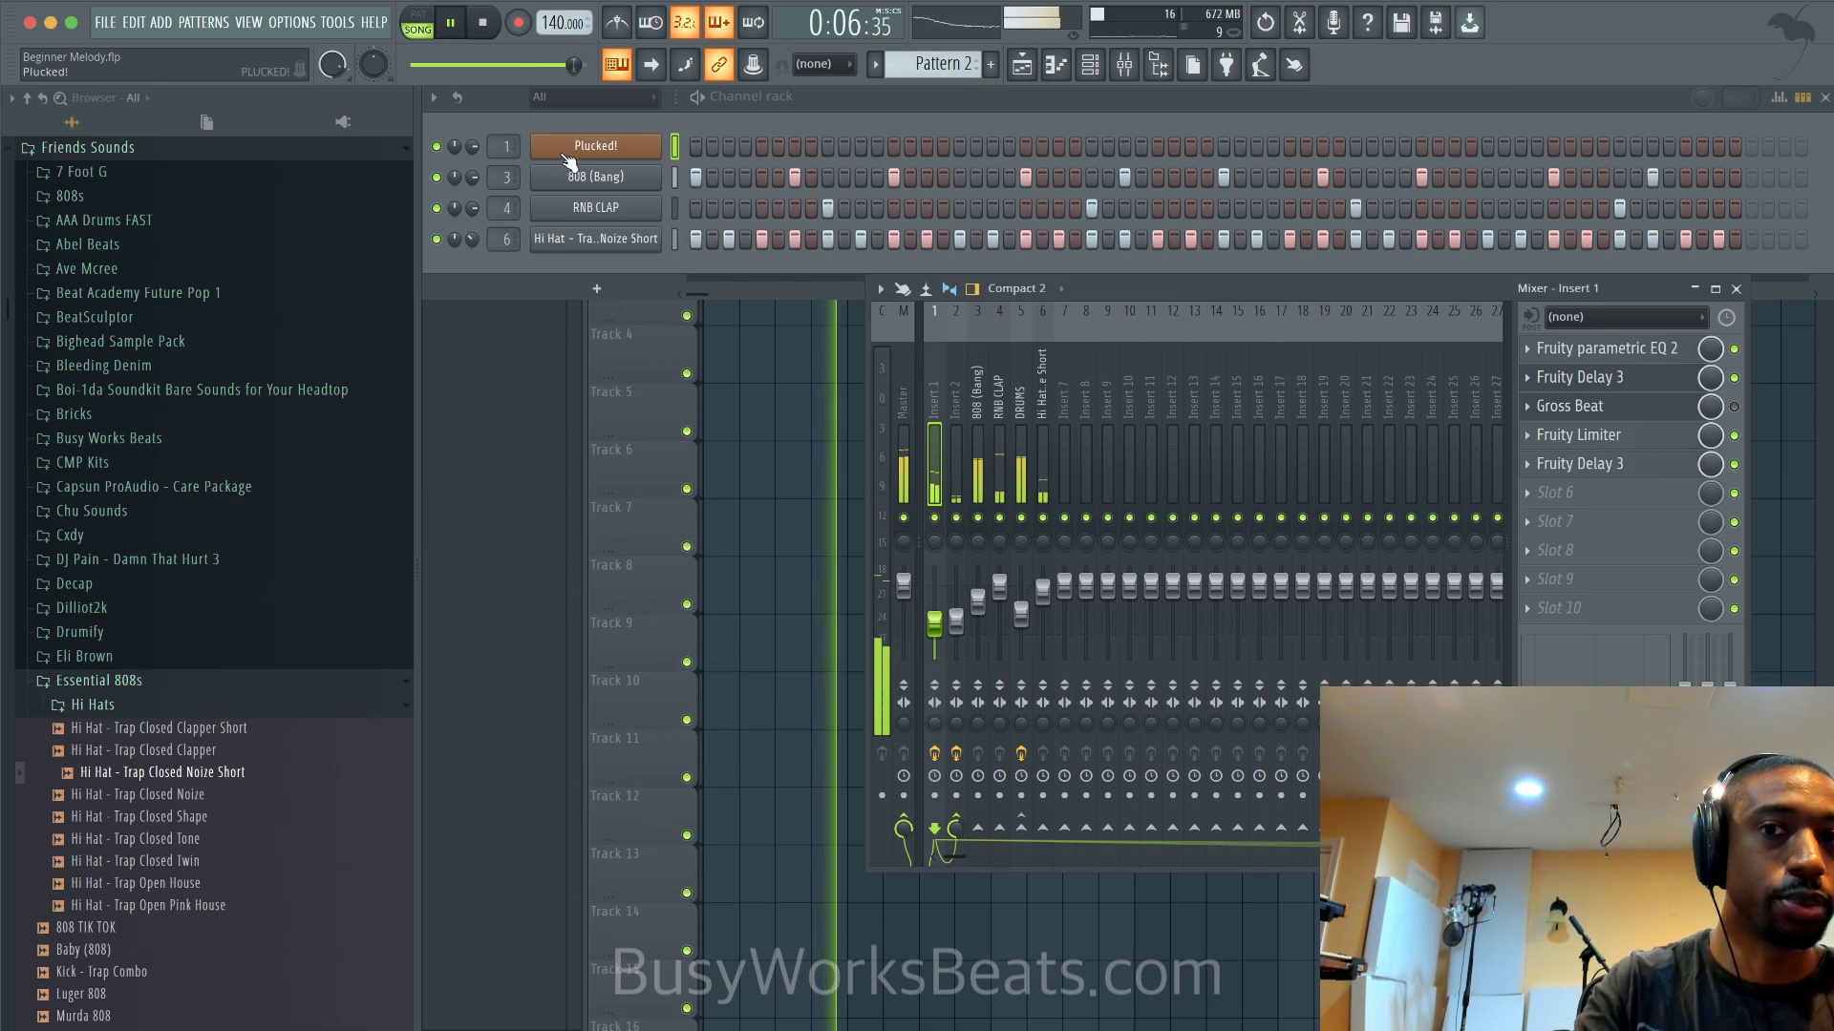
pyautogui.rightClick(594, 157)
pyautogui.moveTo(729, 319)
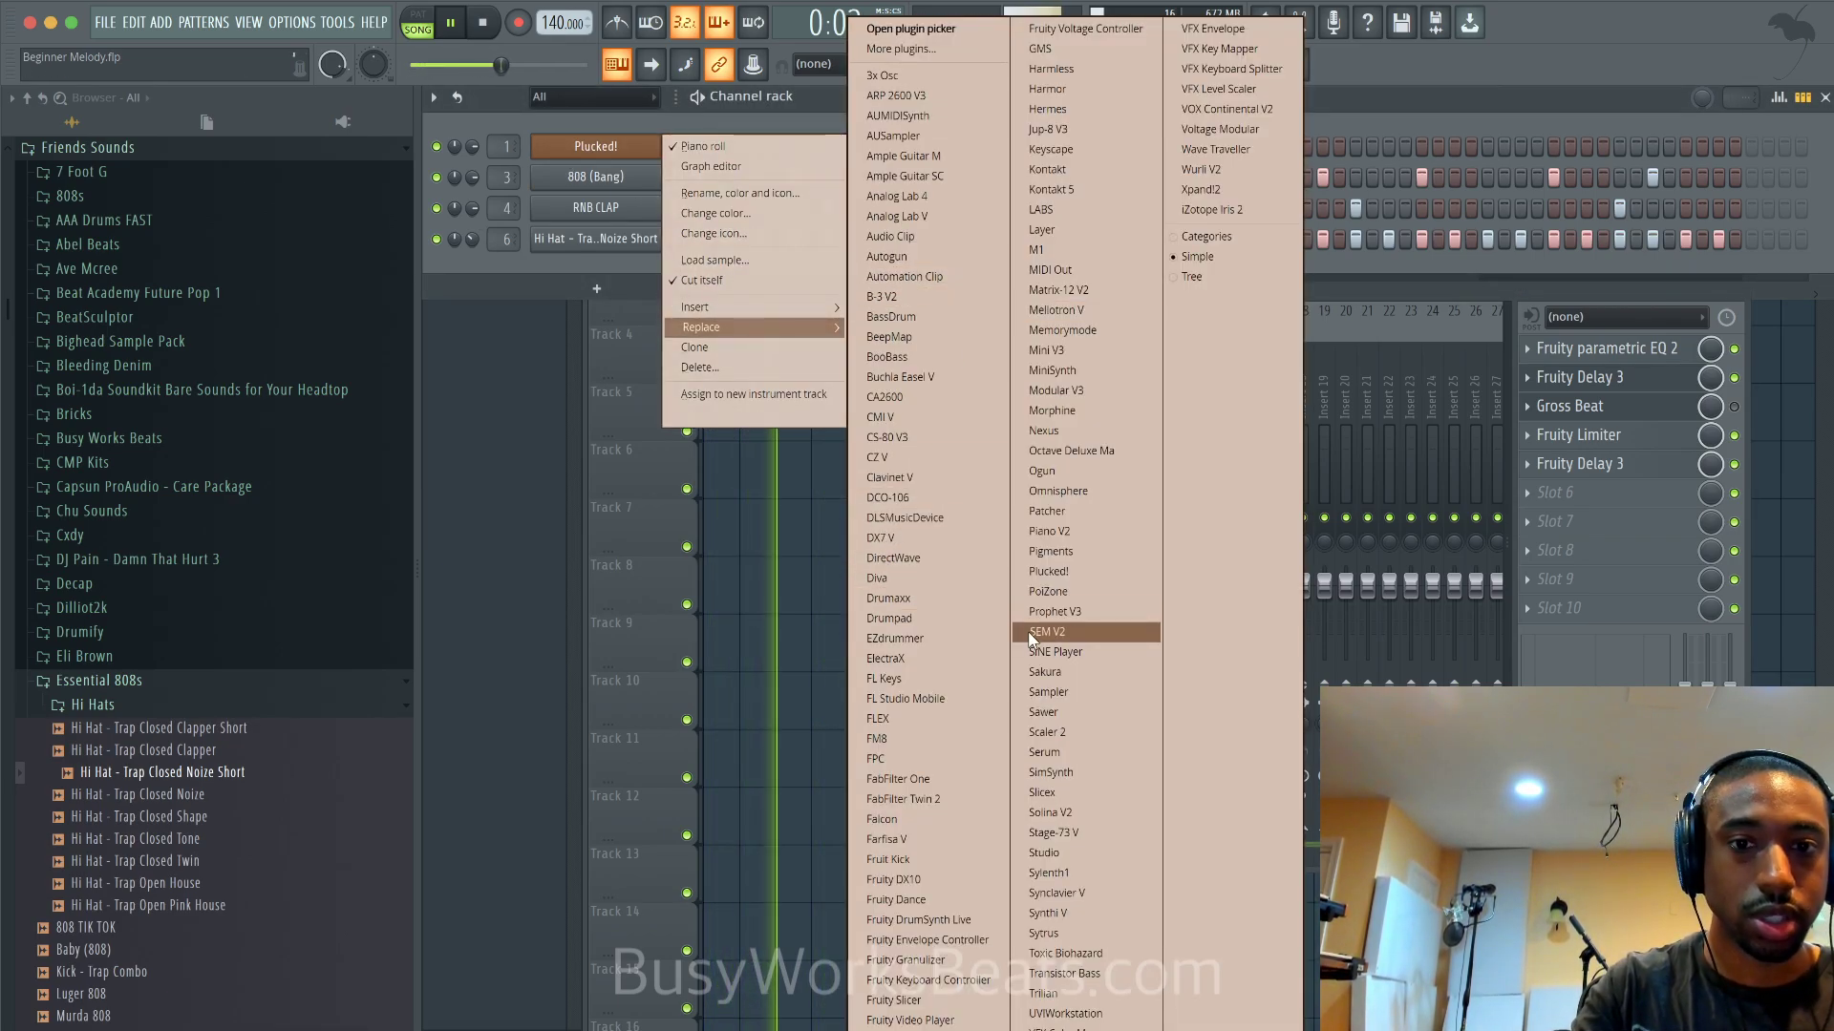
pyautogui.click(1087, 669)
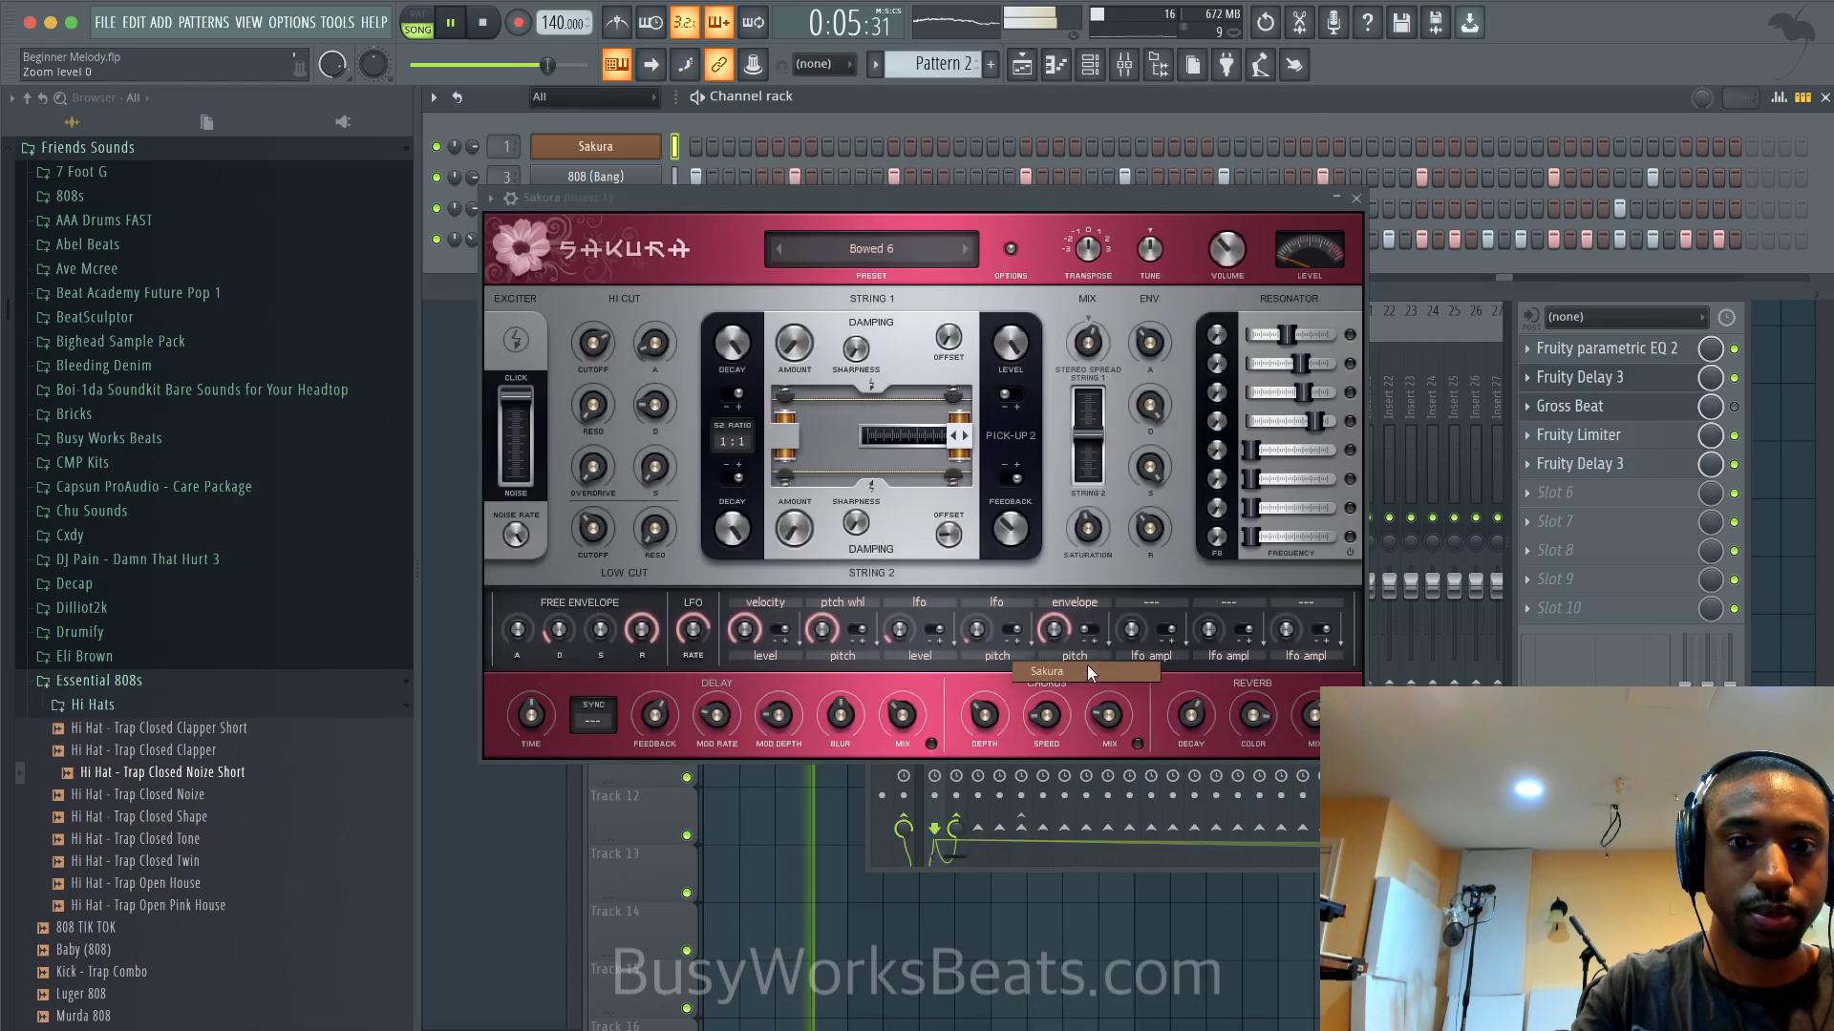
pyautogui.press('space')
# Load Guitar 1 from Sakura's Default preset bank, play the song, and switch to the Drops 1 preset
pyautogui.click(913, 244)
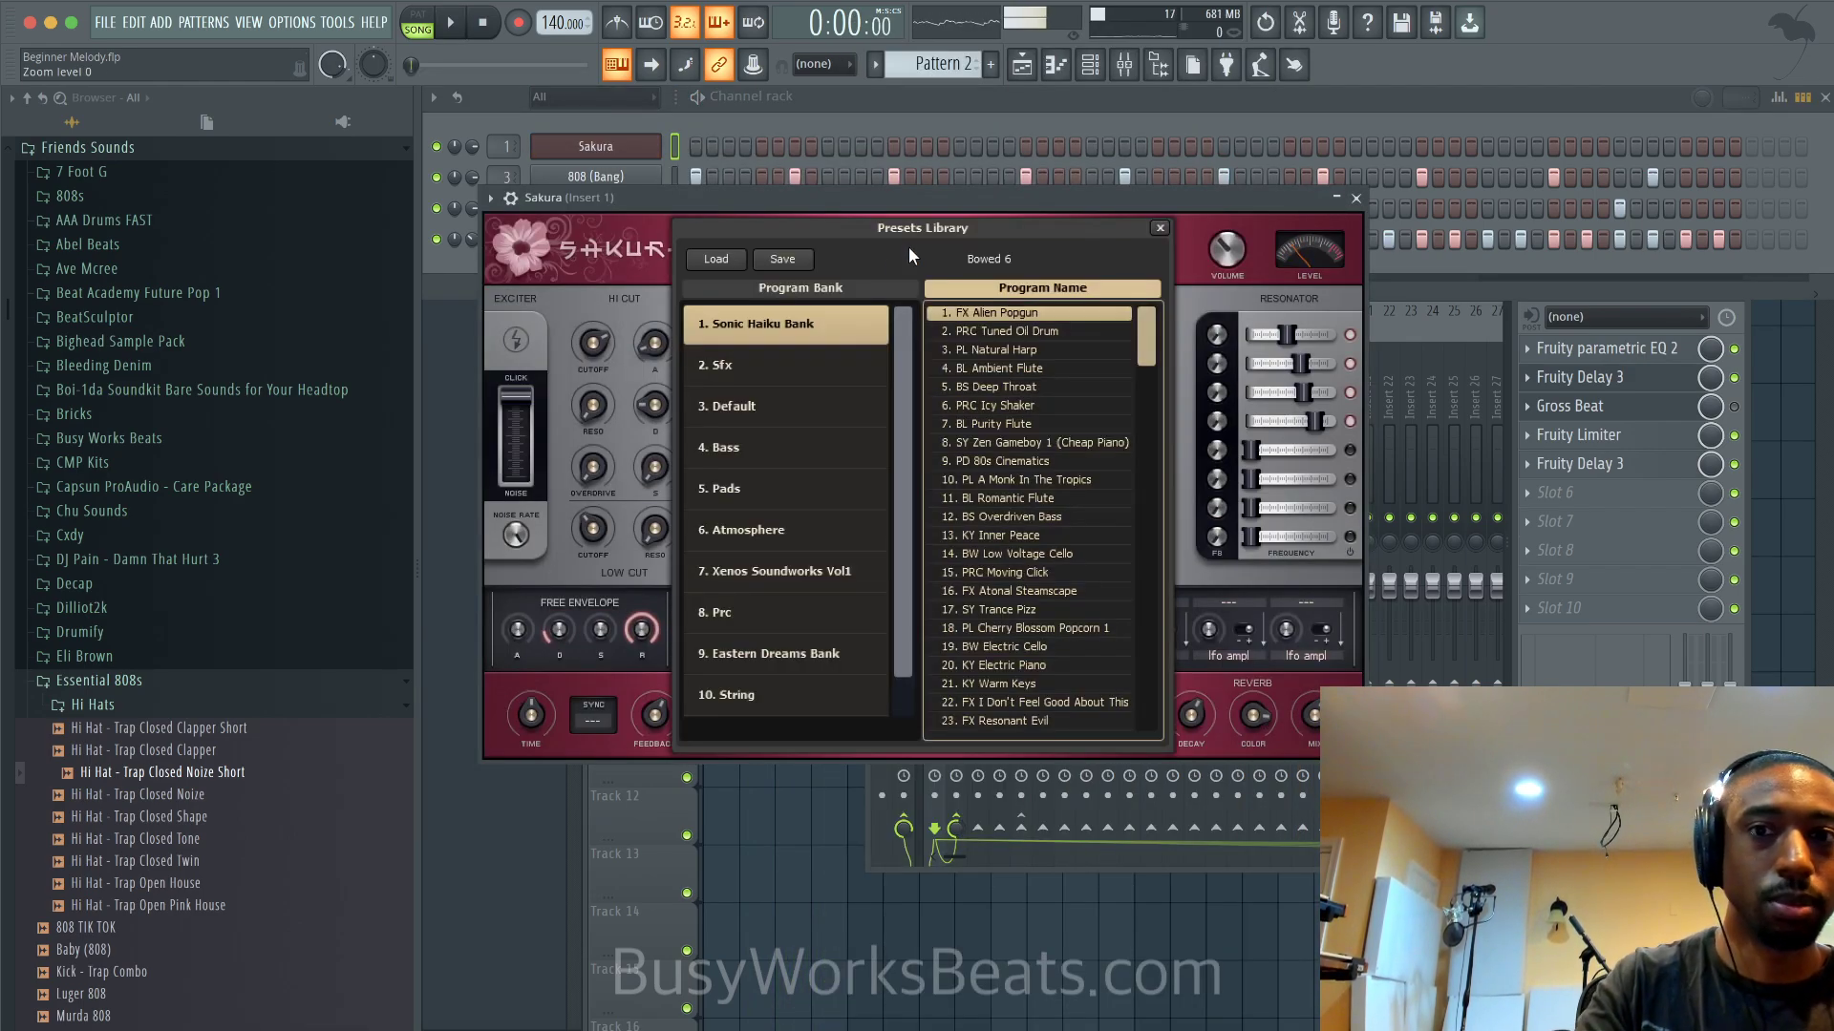
pyautogui.click(821, 411)
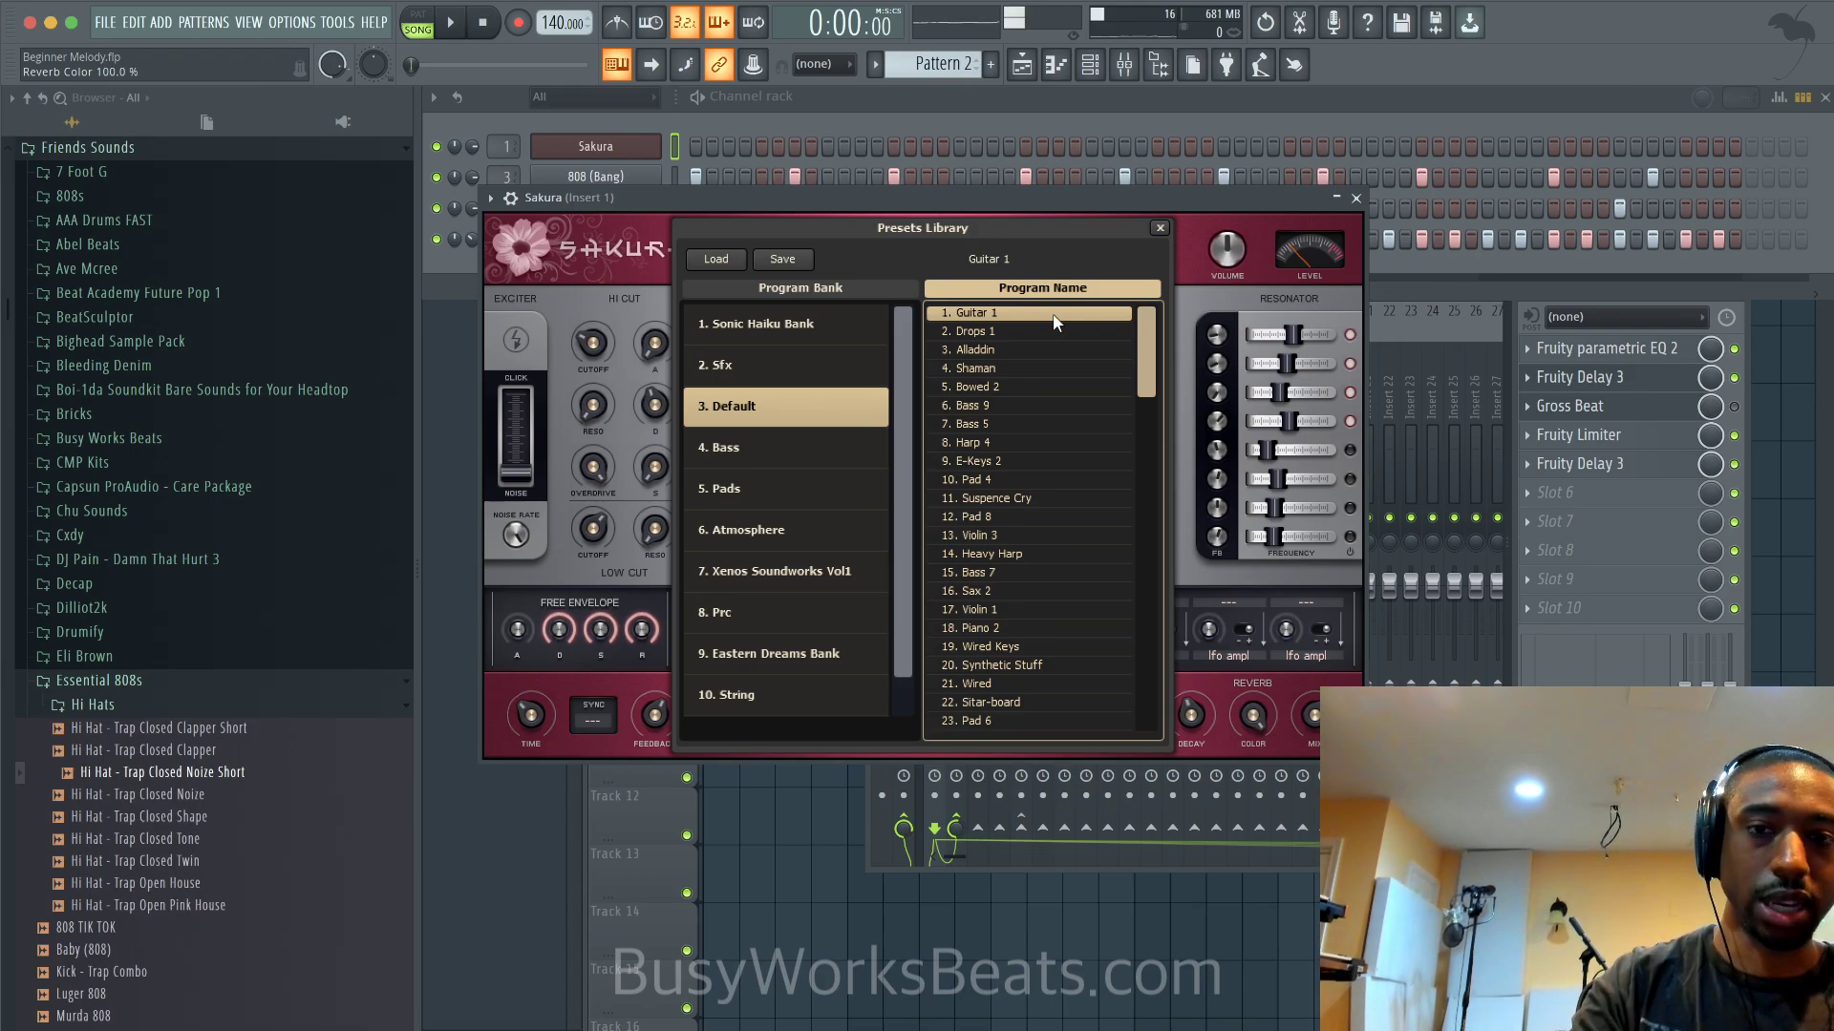
pyautogui.click(1160, 228)
pyautogui.press('space')
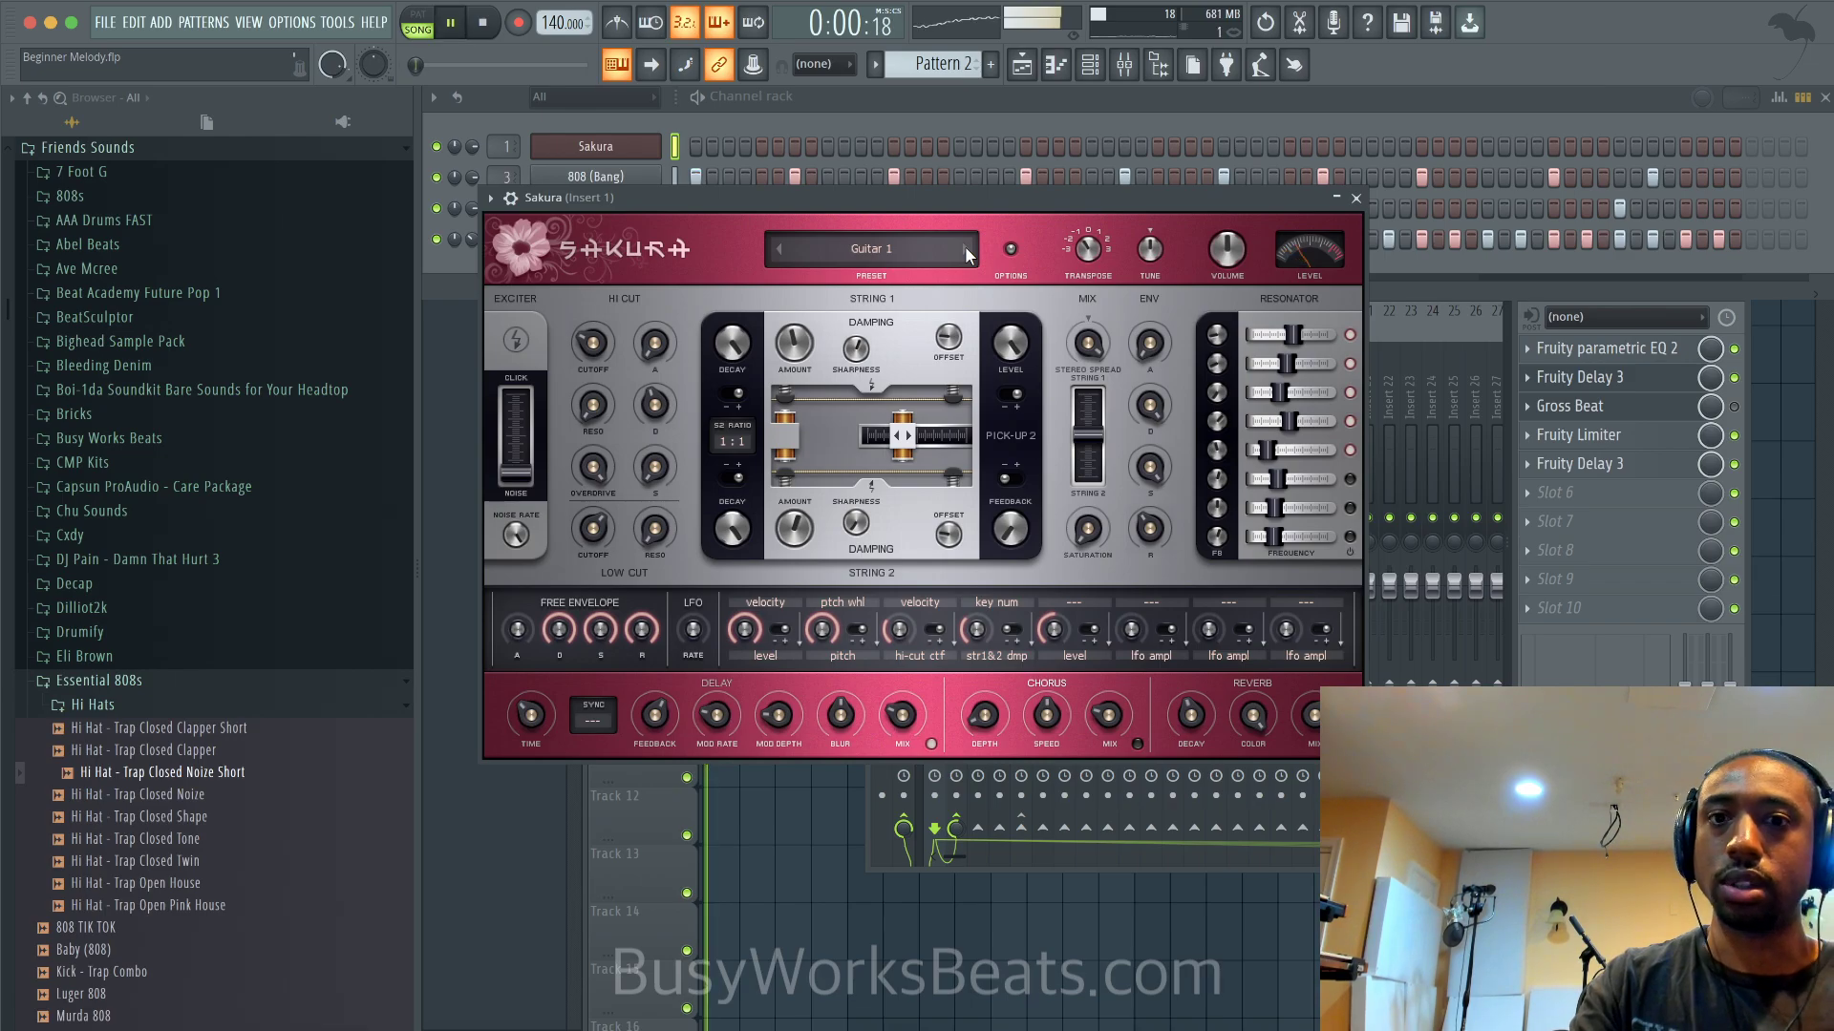
pyautogui.click(966, 254)
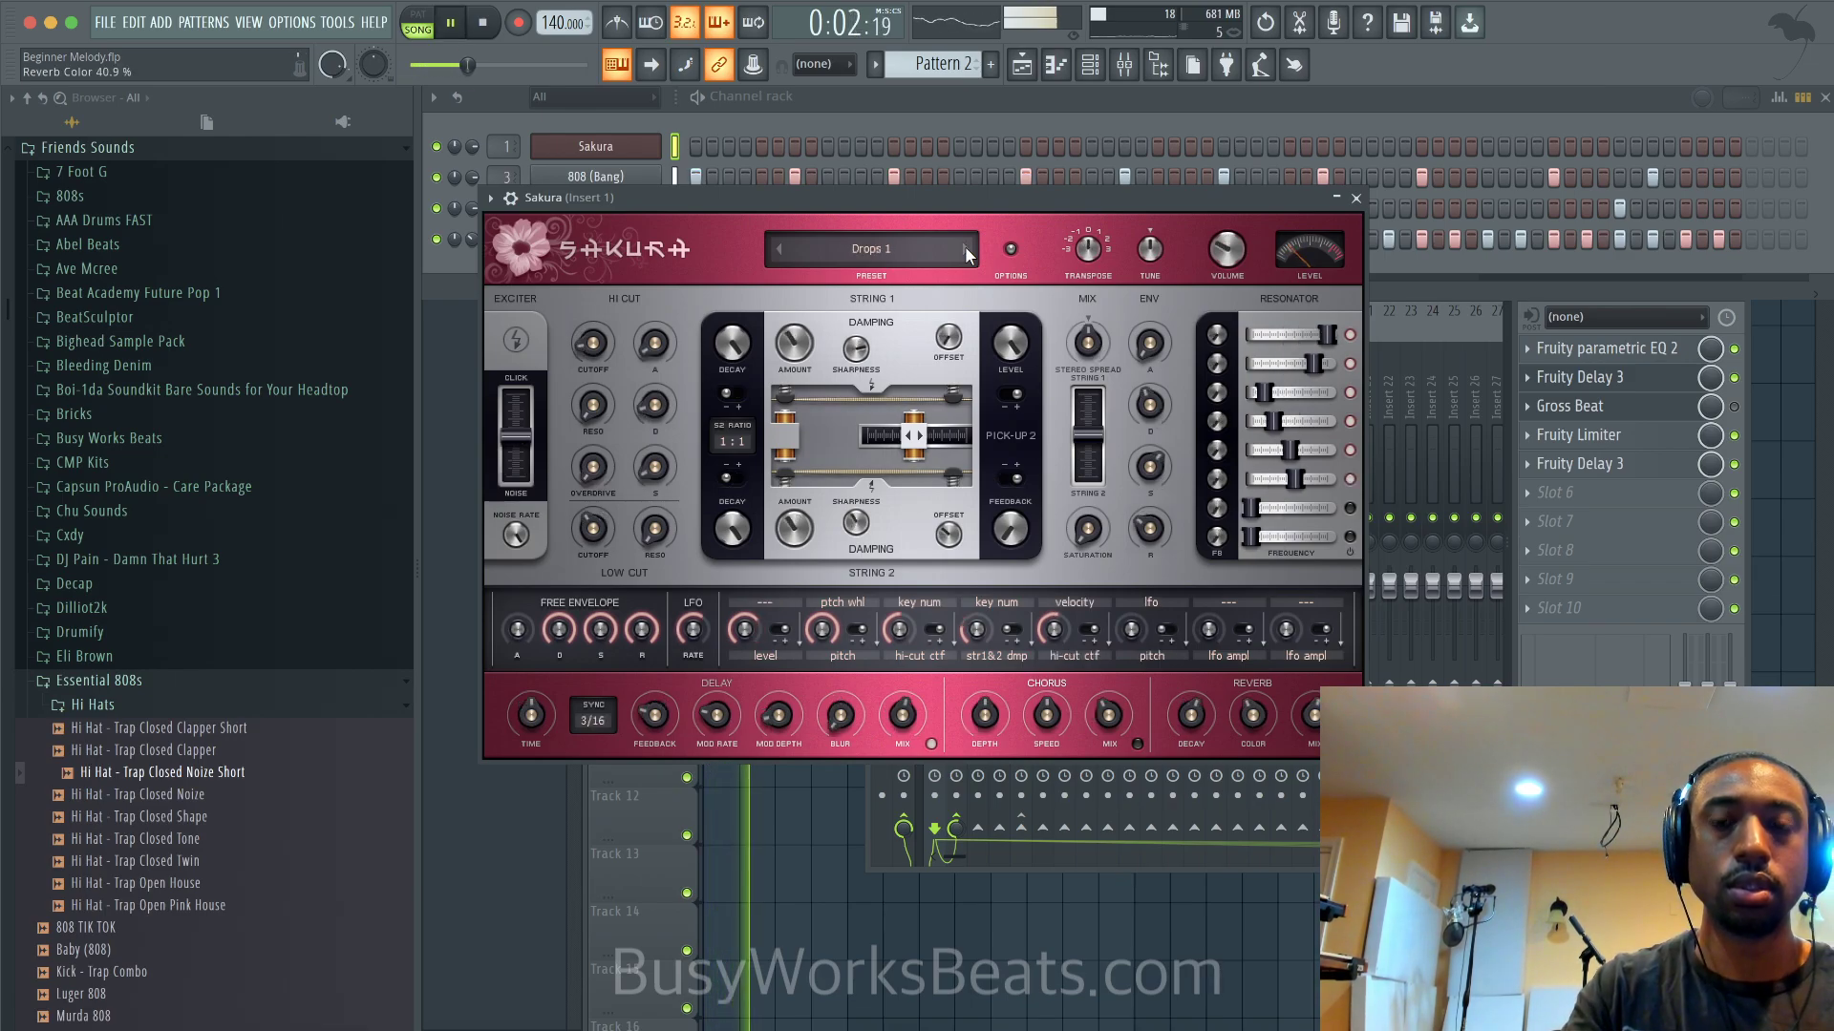
# Turn off the delay effect in Sakura's Drops 1 preset and close the instrument
pyautogui.click(1355, 197)
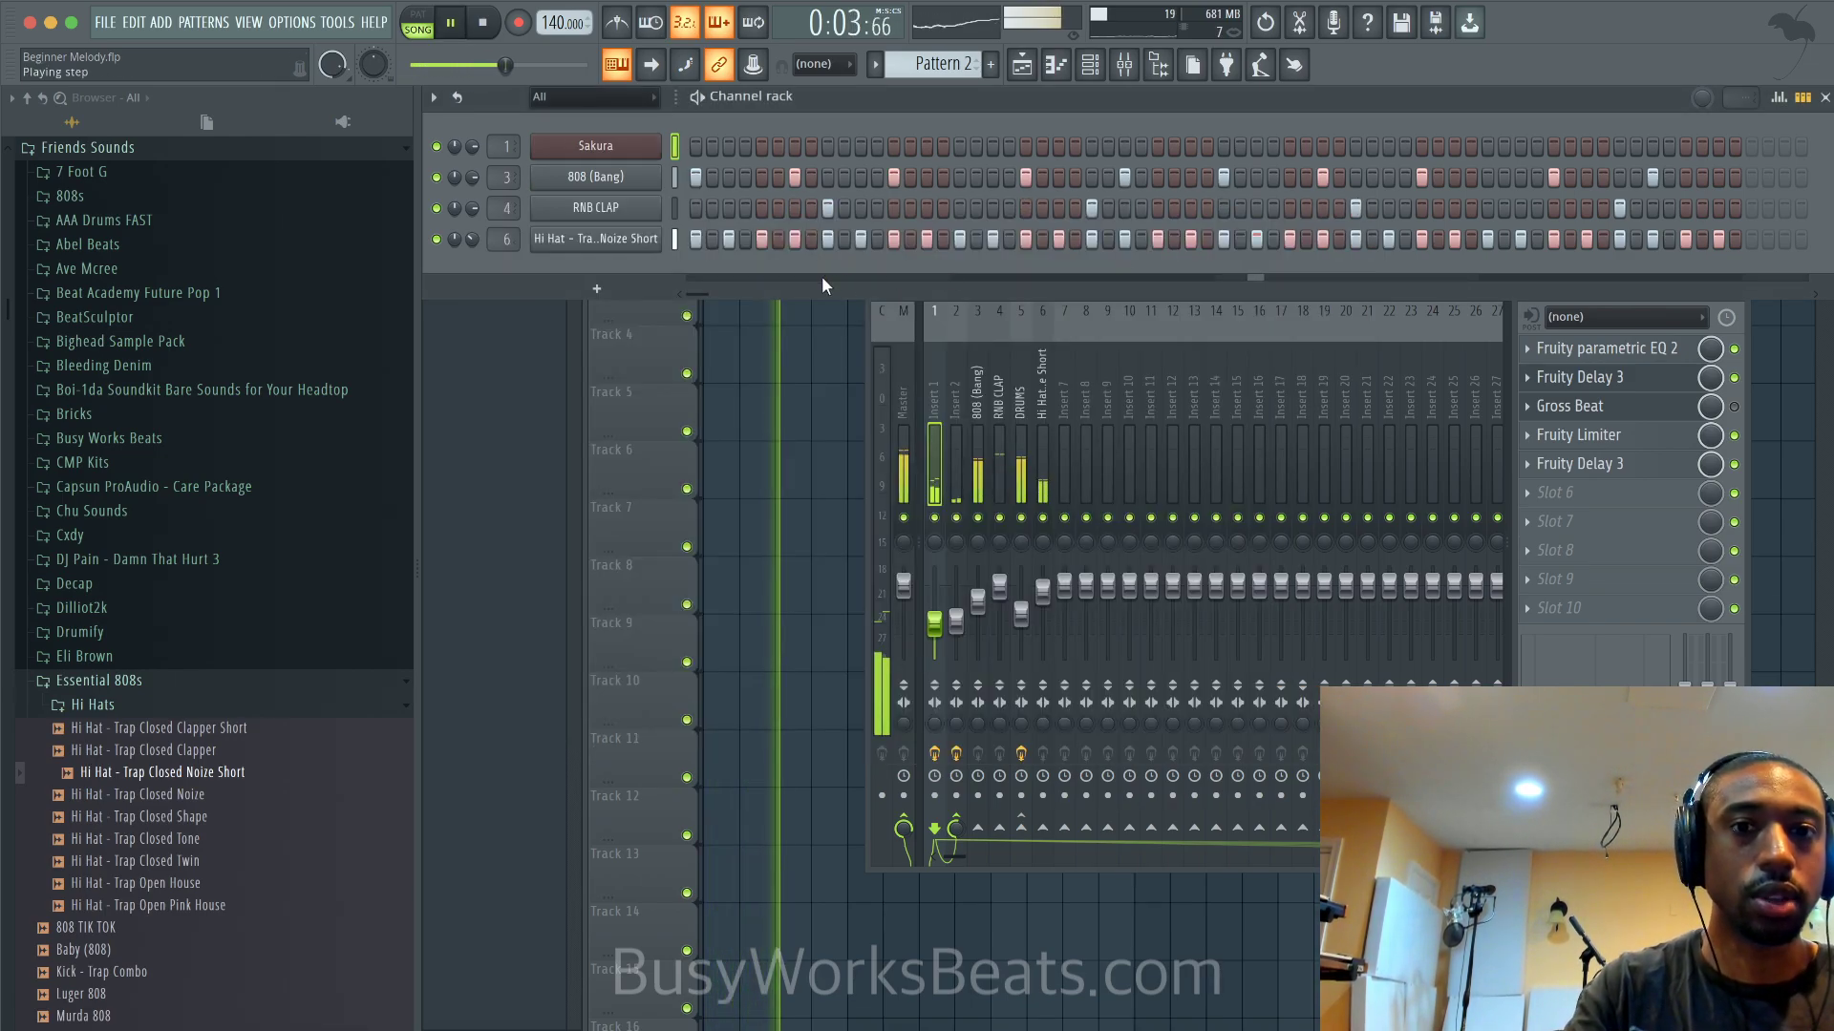
pyautogui.click(632, 151)
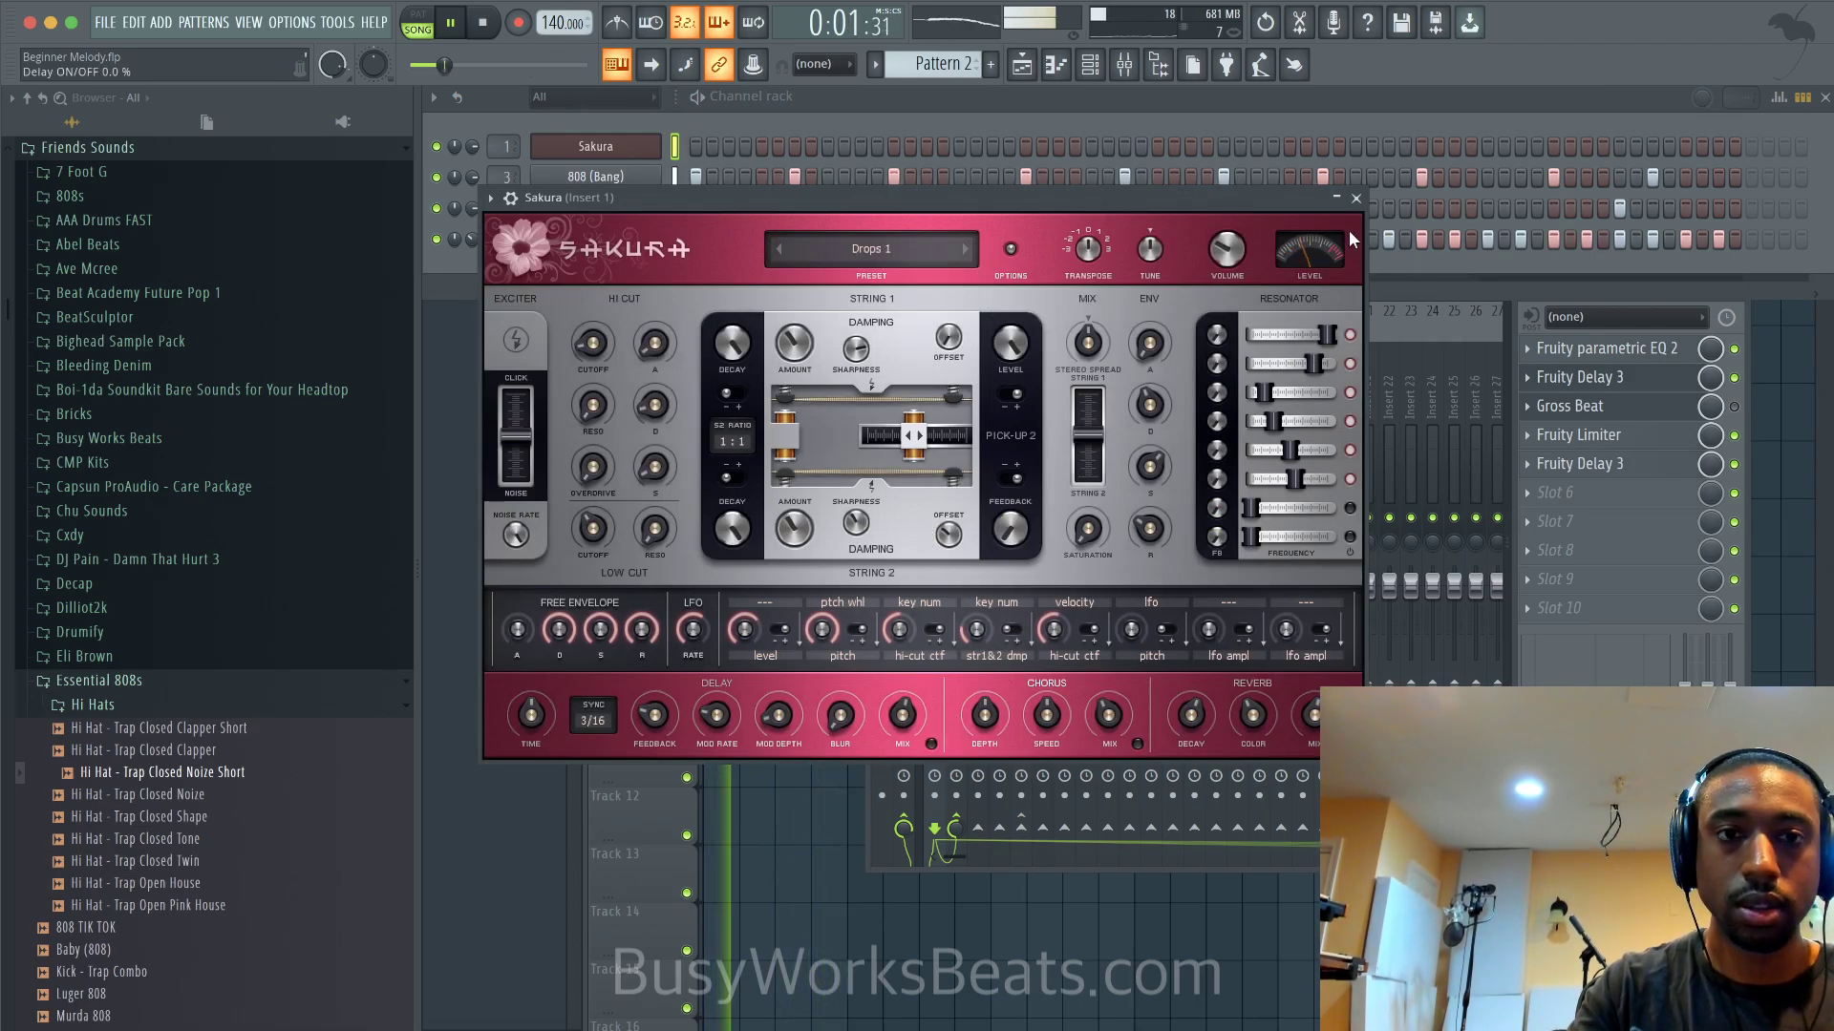
pyautogui.click(1355, 197)
# Examine the DRUMS and RNB CLAP mixer tracks and the 808 (Bang) notes in the piano roll
pyautogui.click(1028, 438)
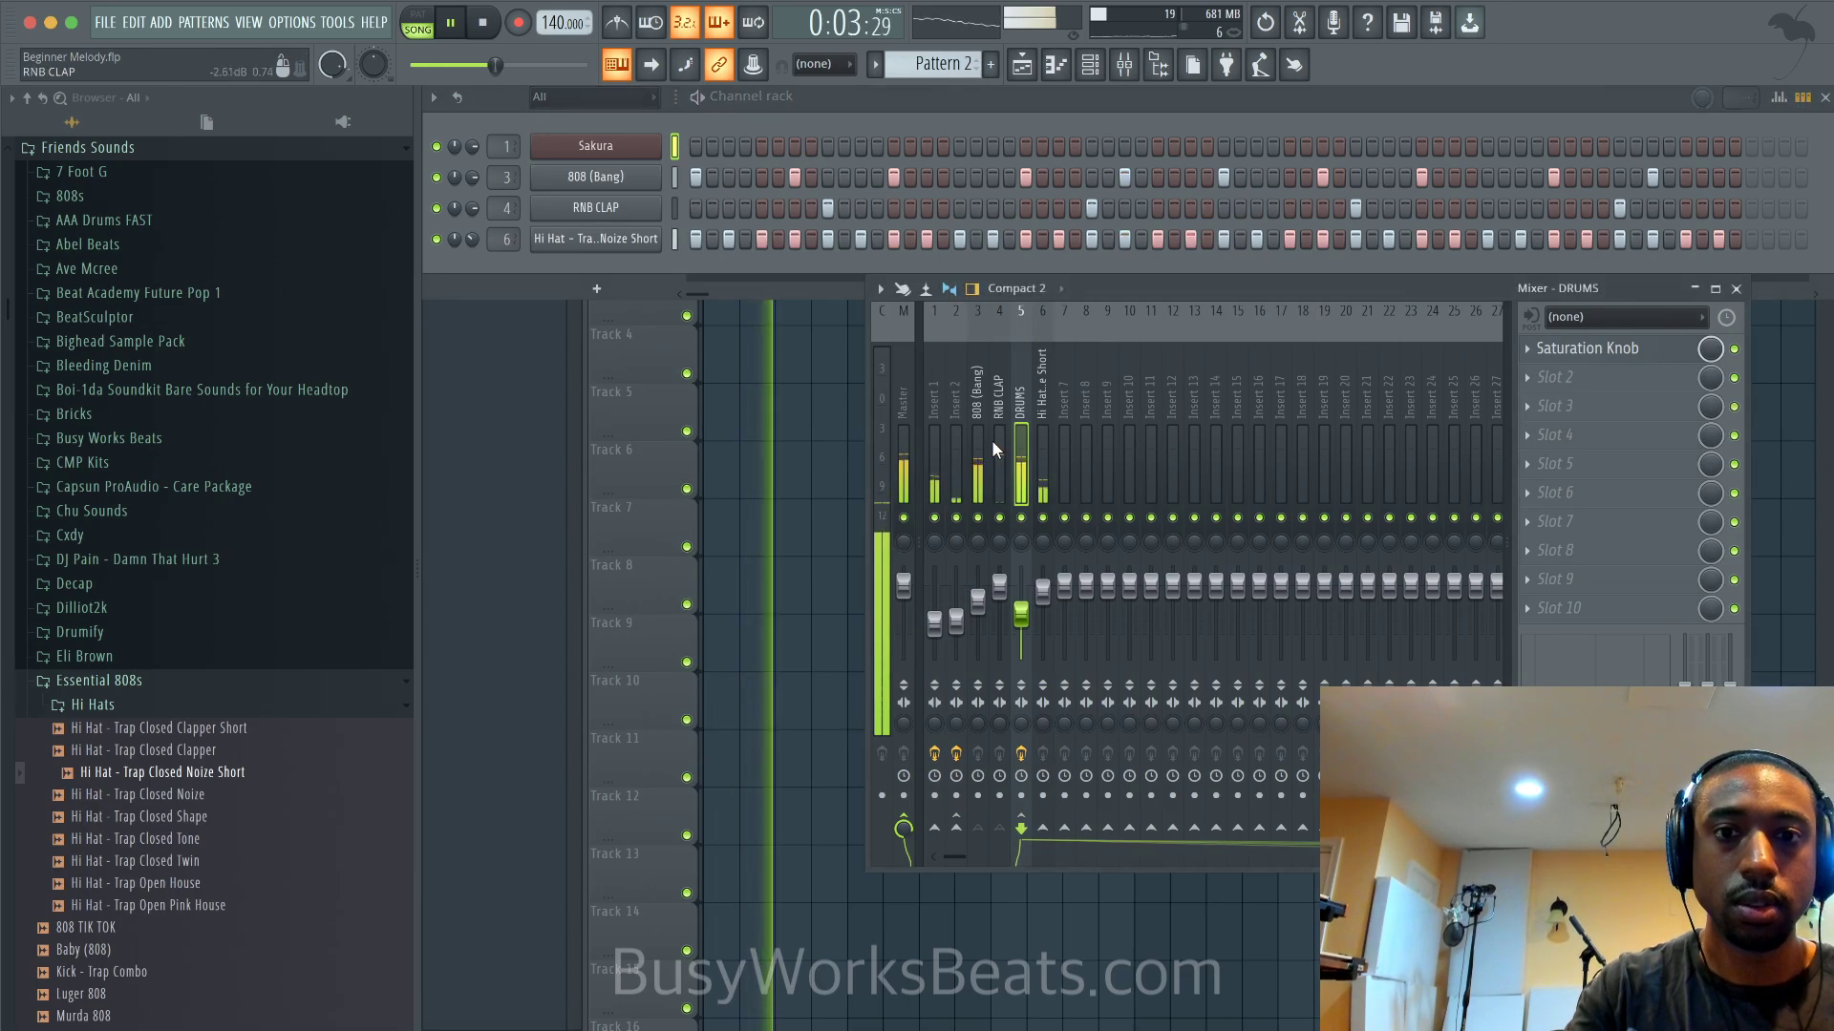
pyautogui.click(993, 447)
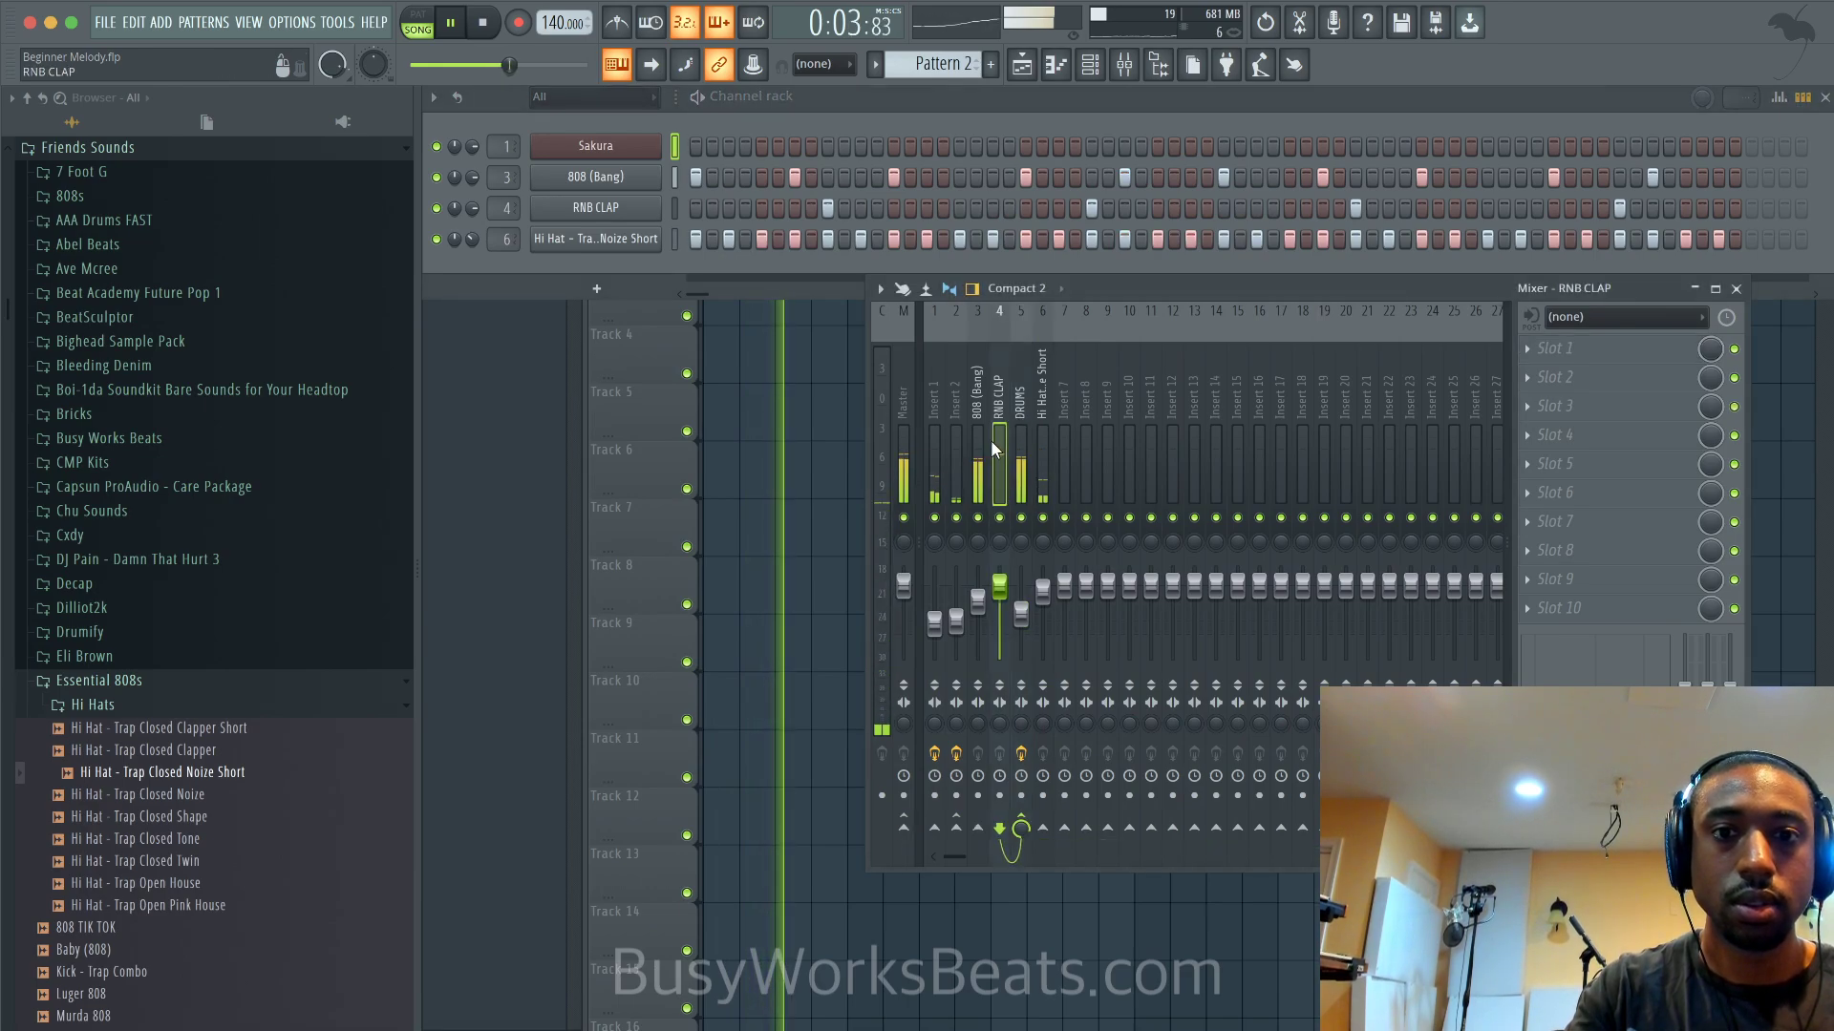
pyautogui.rightClick(638, 187)
pyautogui.click(712, 174)
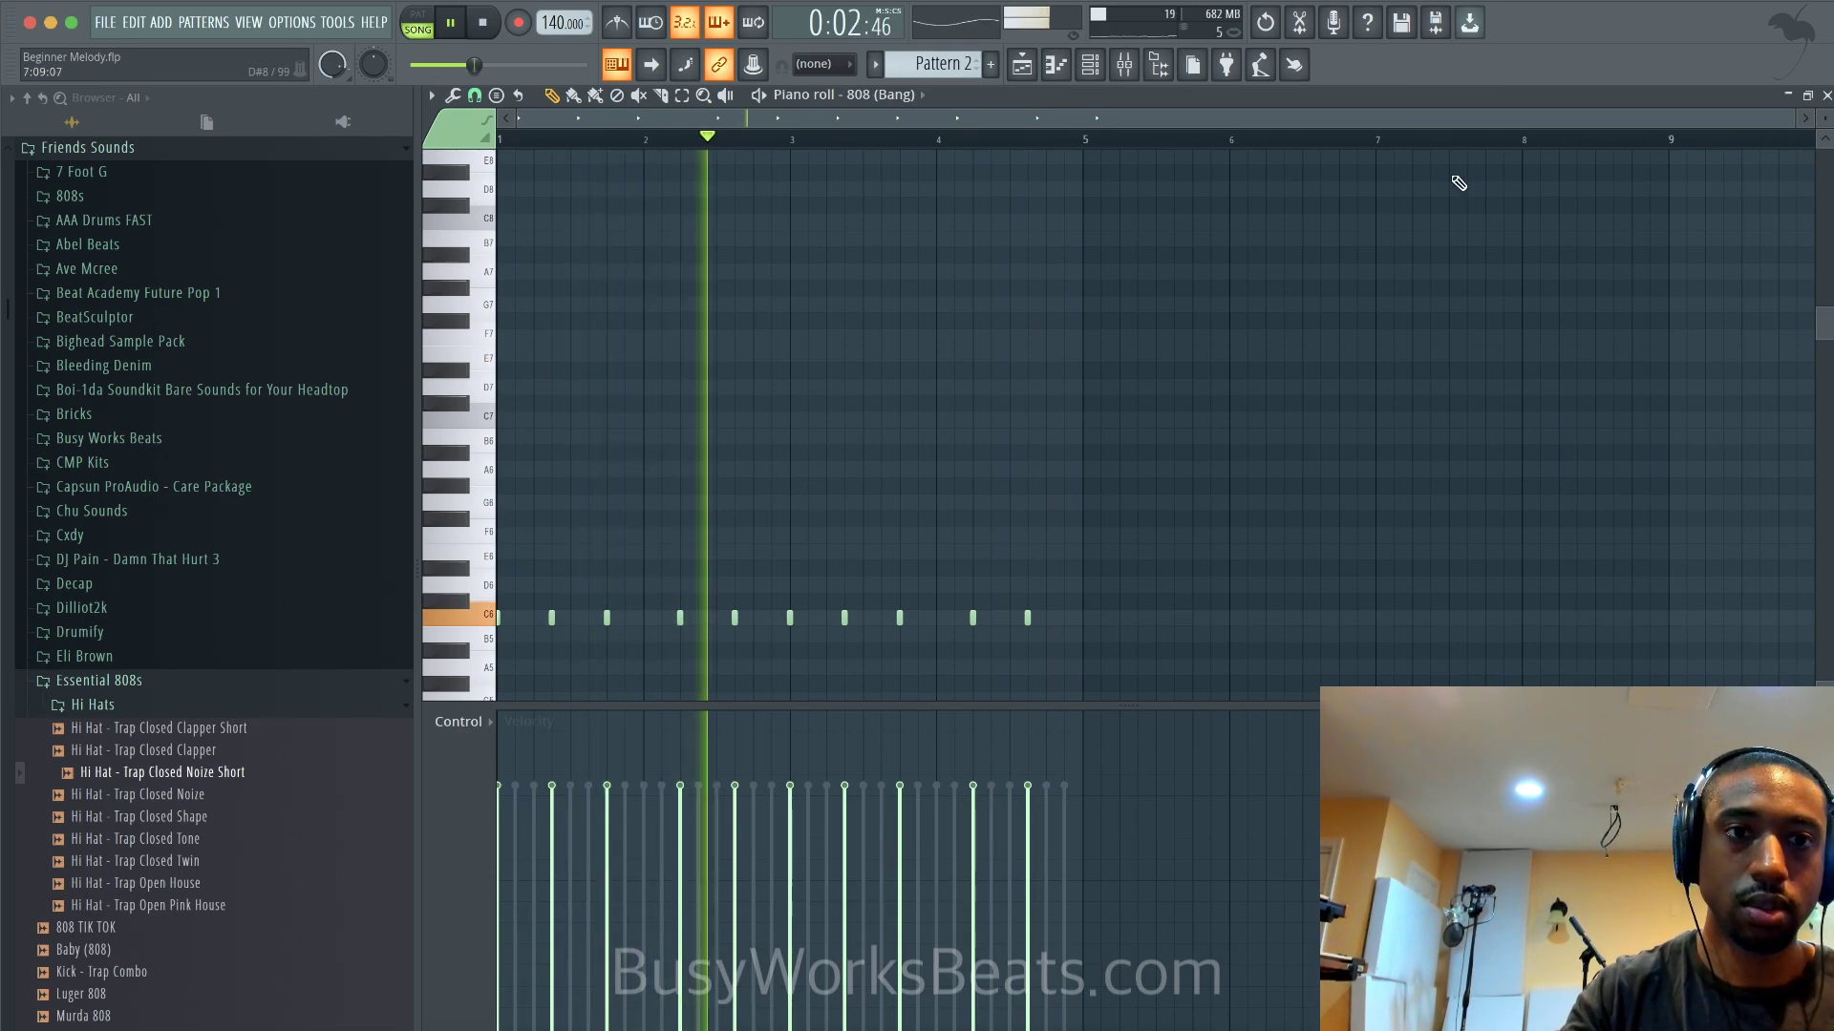
pyautogui.click(1826, 96)
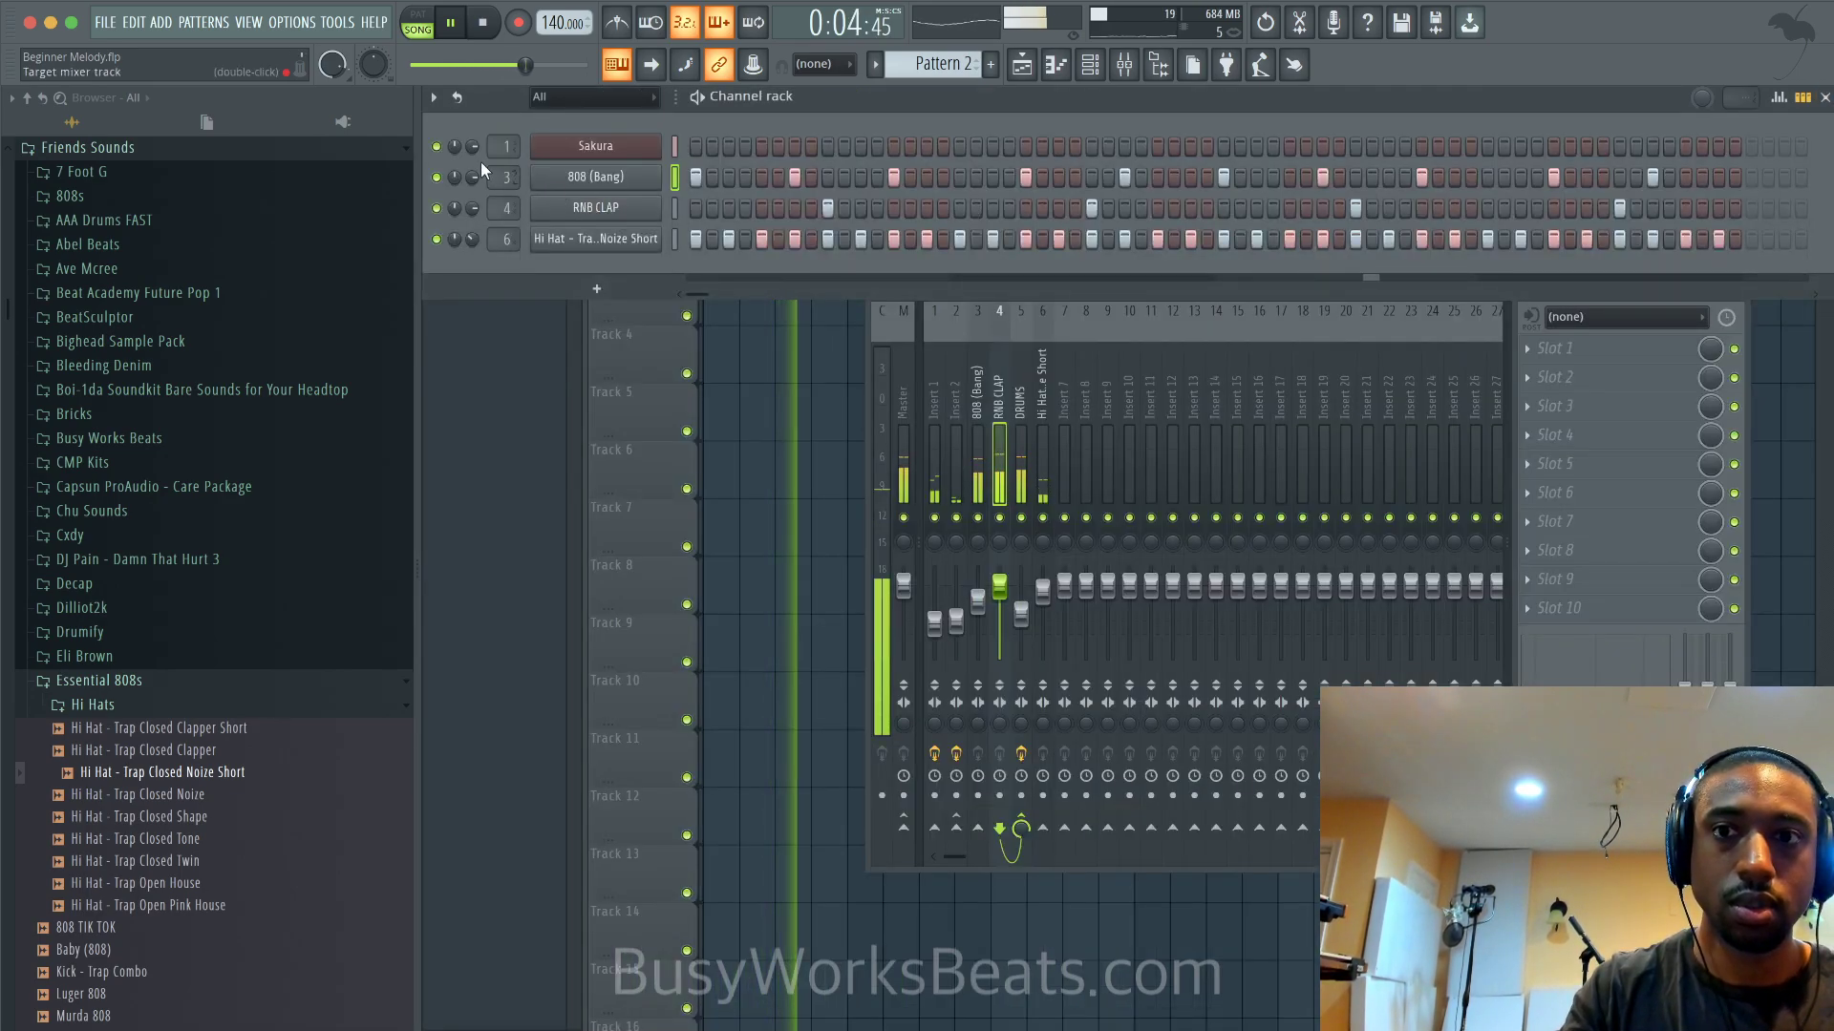
pyautogui.scroll(-2, 1148, 406)
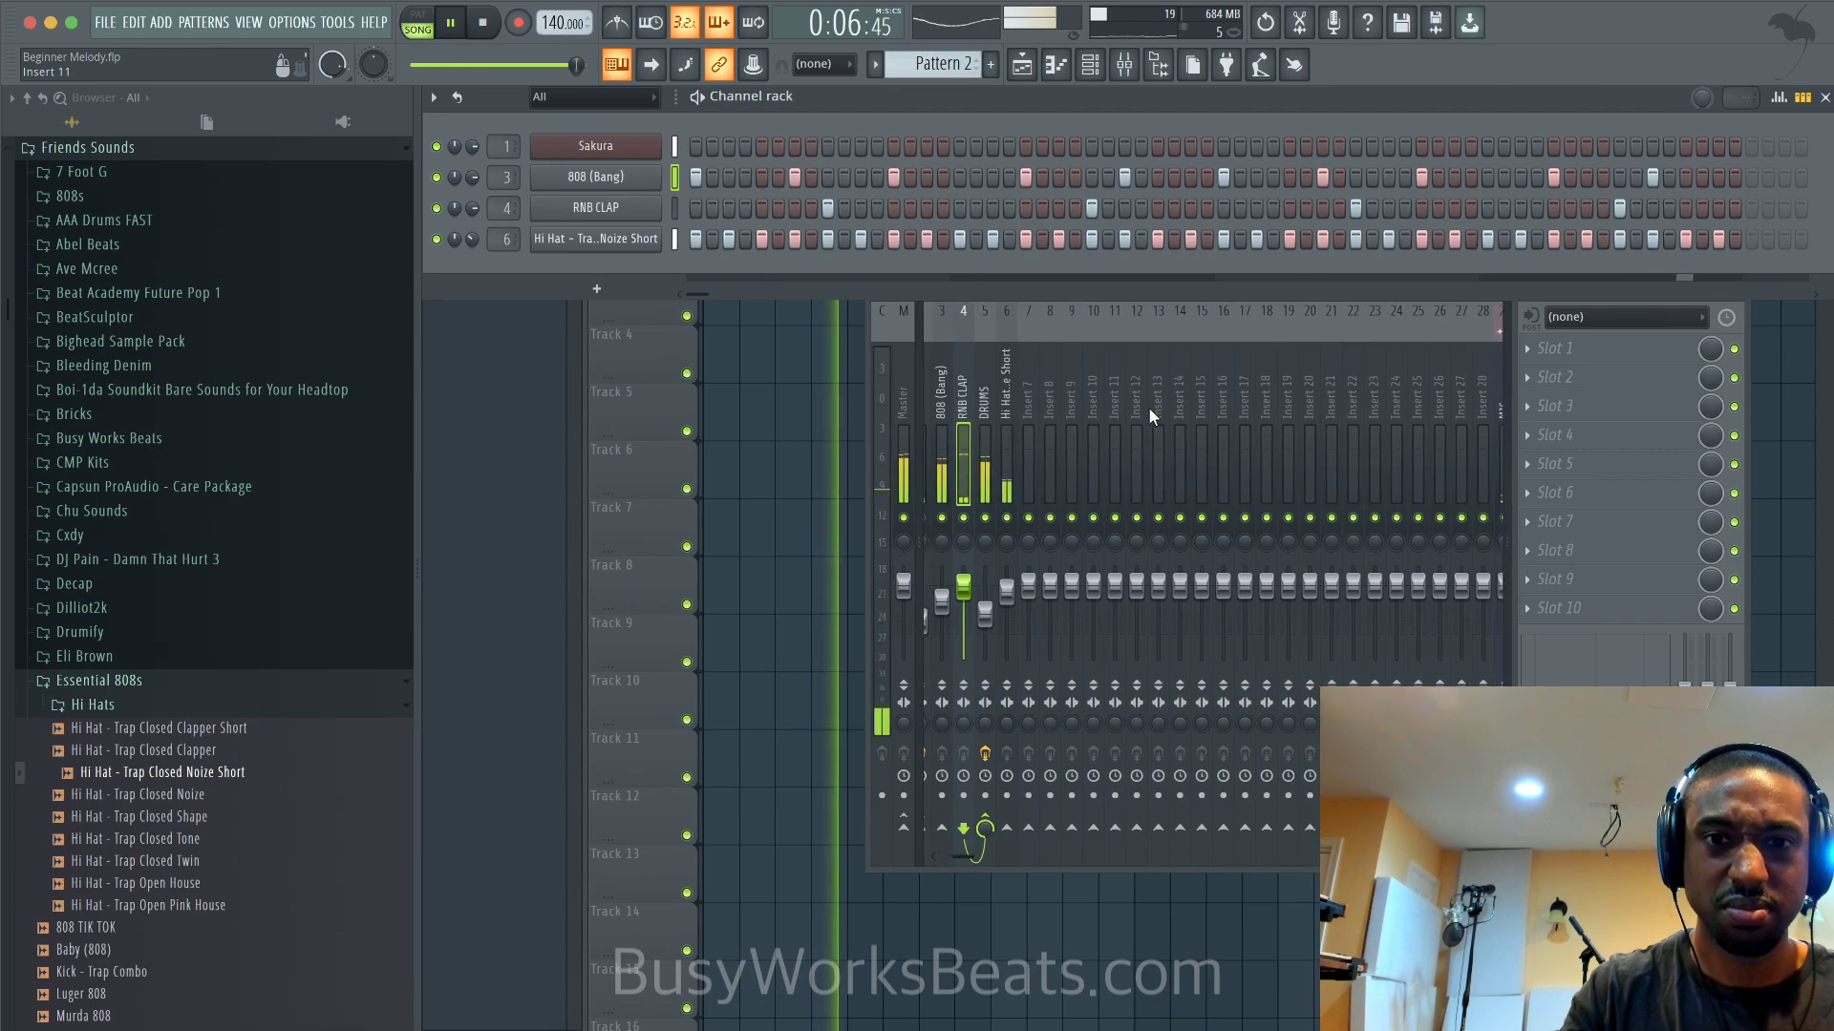
pyautogui.scroll(2, 1171, 409)
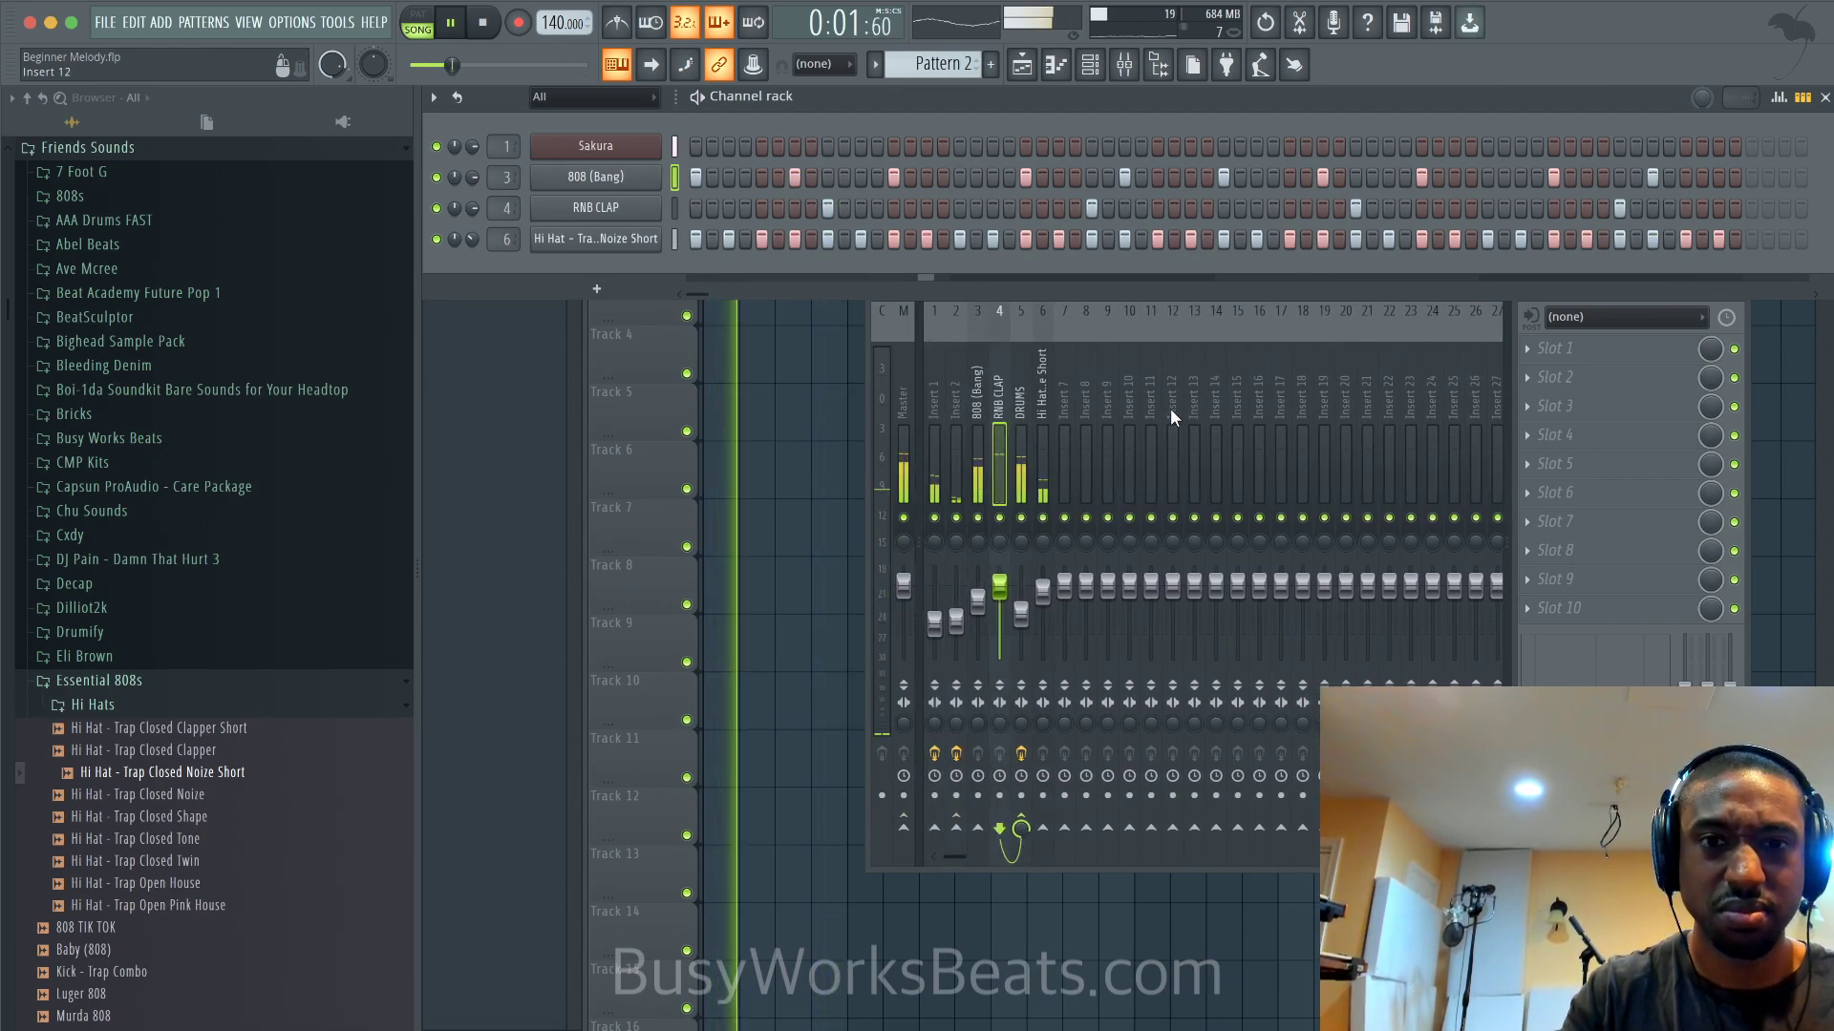
# Select the Pattern 1 and Pattern 2 clips in the playlist and return to the channel rack
pyautogui.click(742, 378)
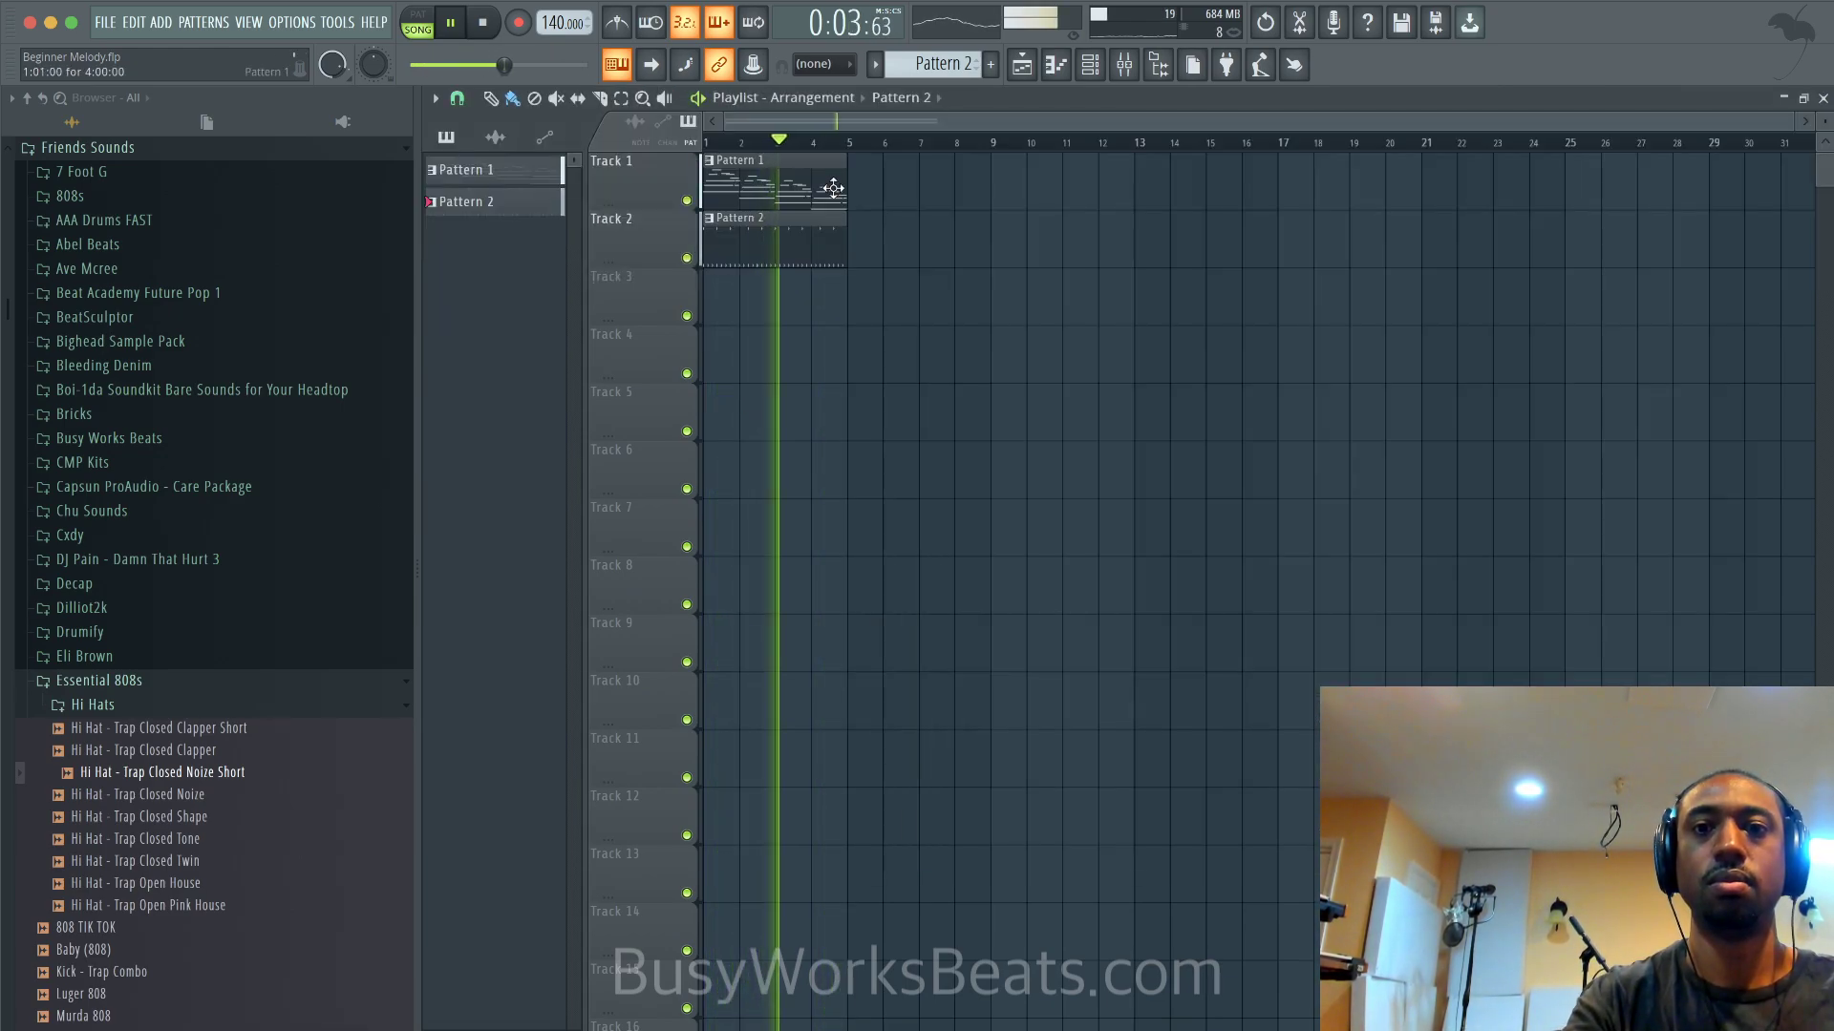
pyautogui.moveTo(853, 183); pyautogui.dragTo(755, 232)
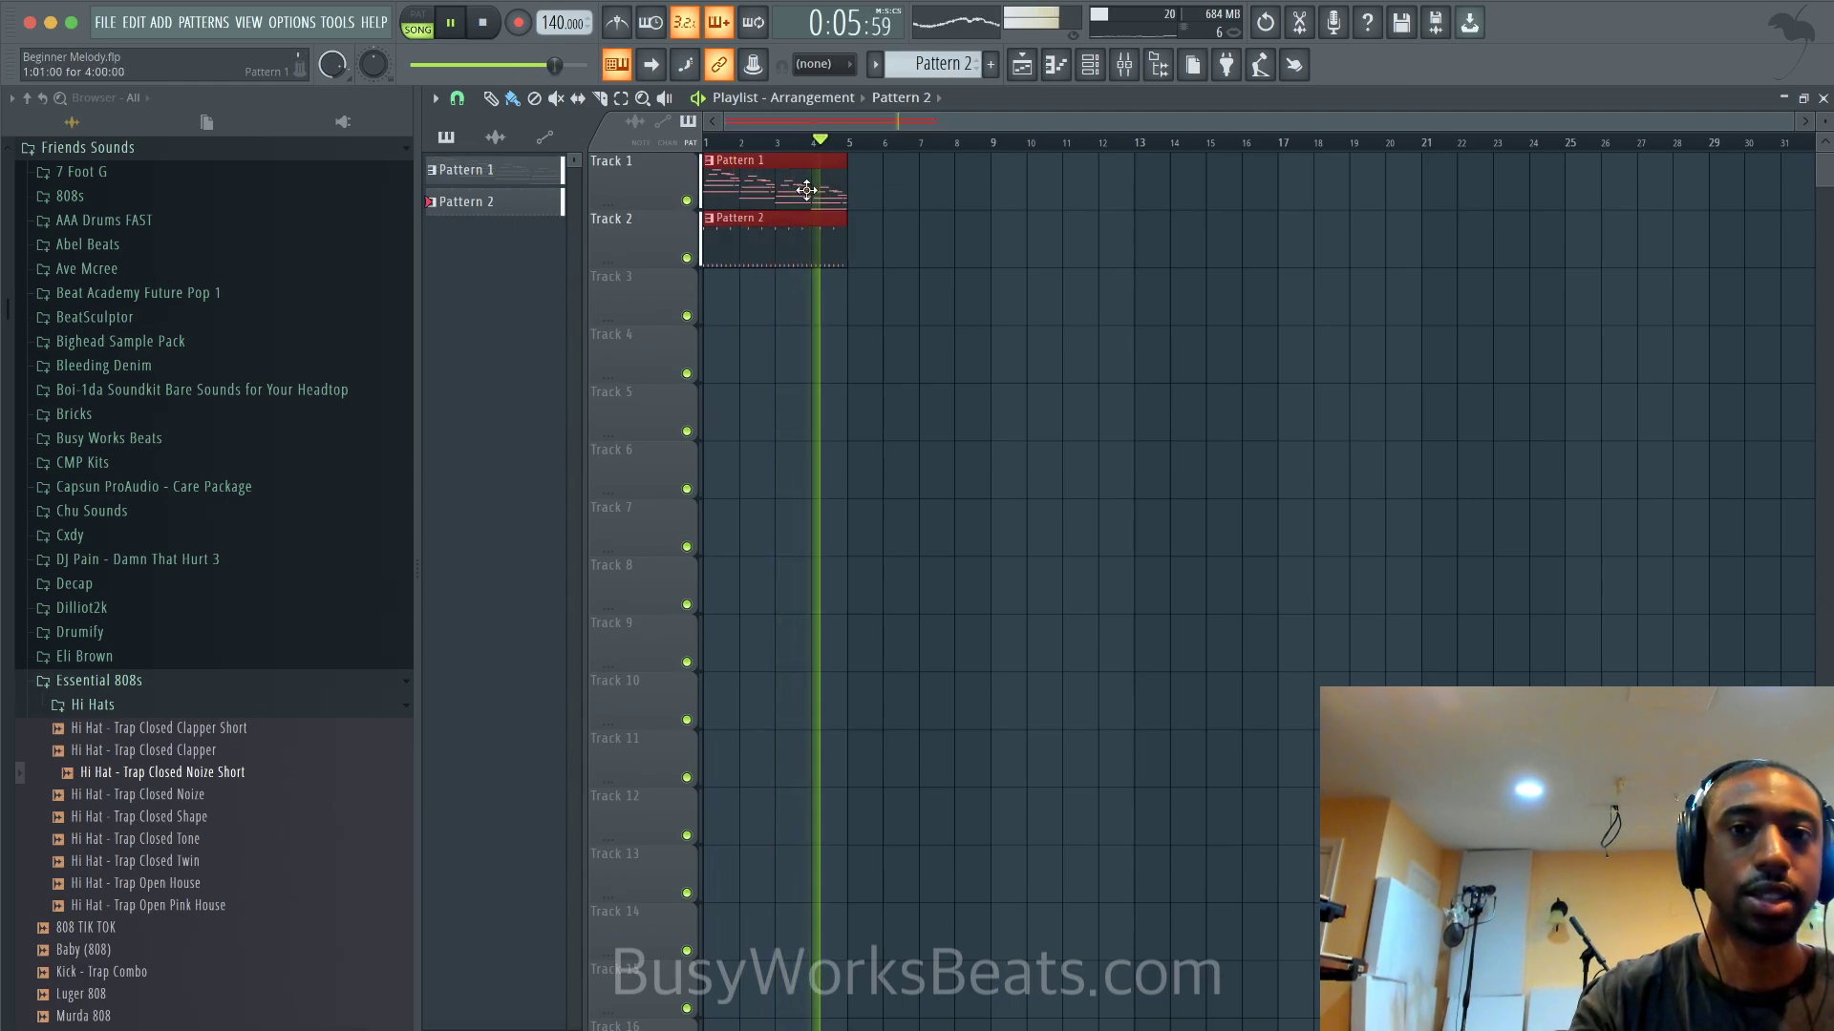
pyautogui.press('F6')
# Audition Sakura's Alladdin preset on the first channel, switch to Shaman, and close the instrument
pyautogui.click(596, 147)
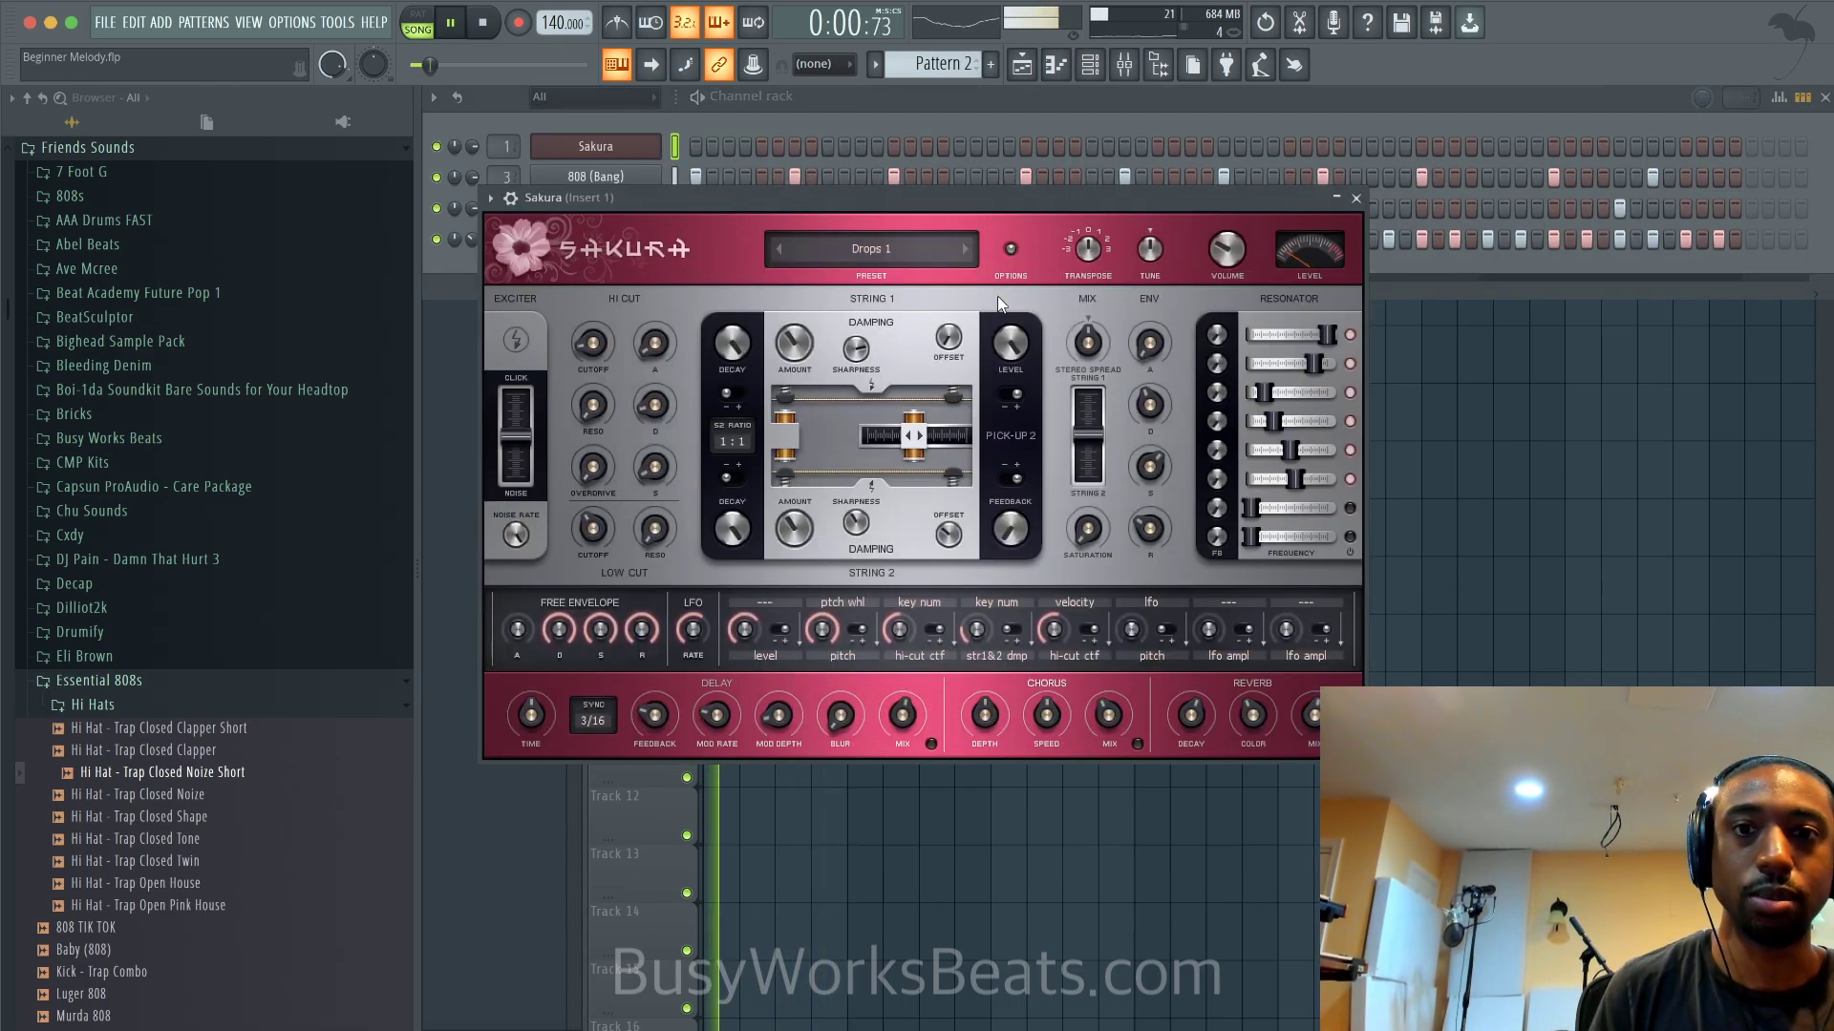
pyautogui.click(968, 250)
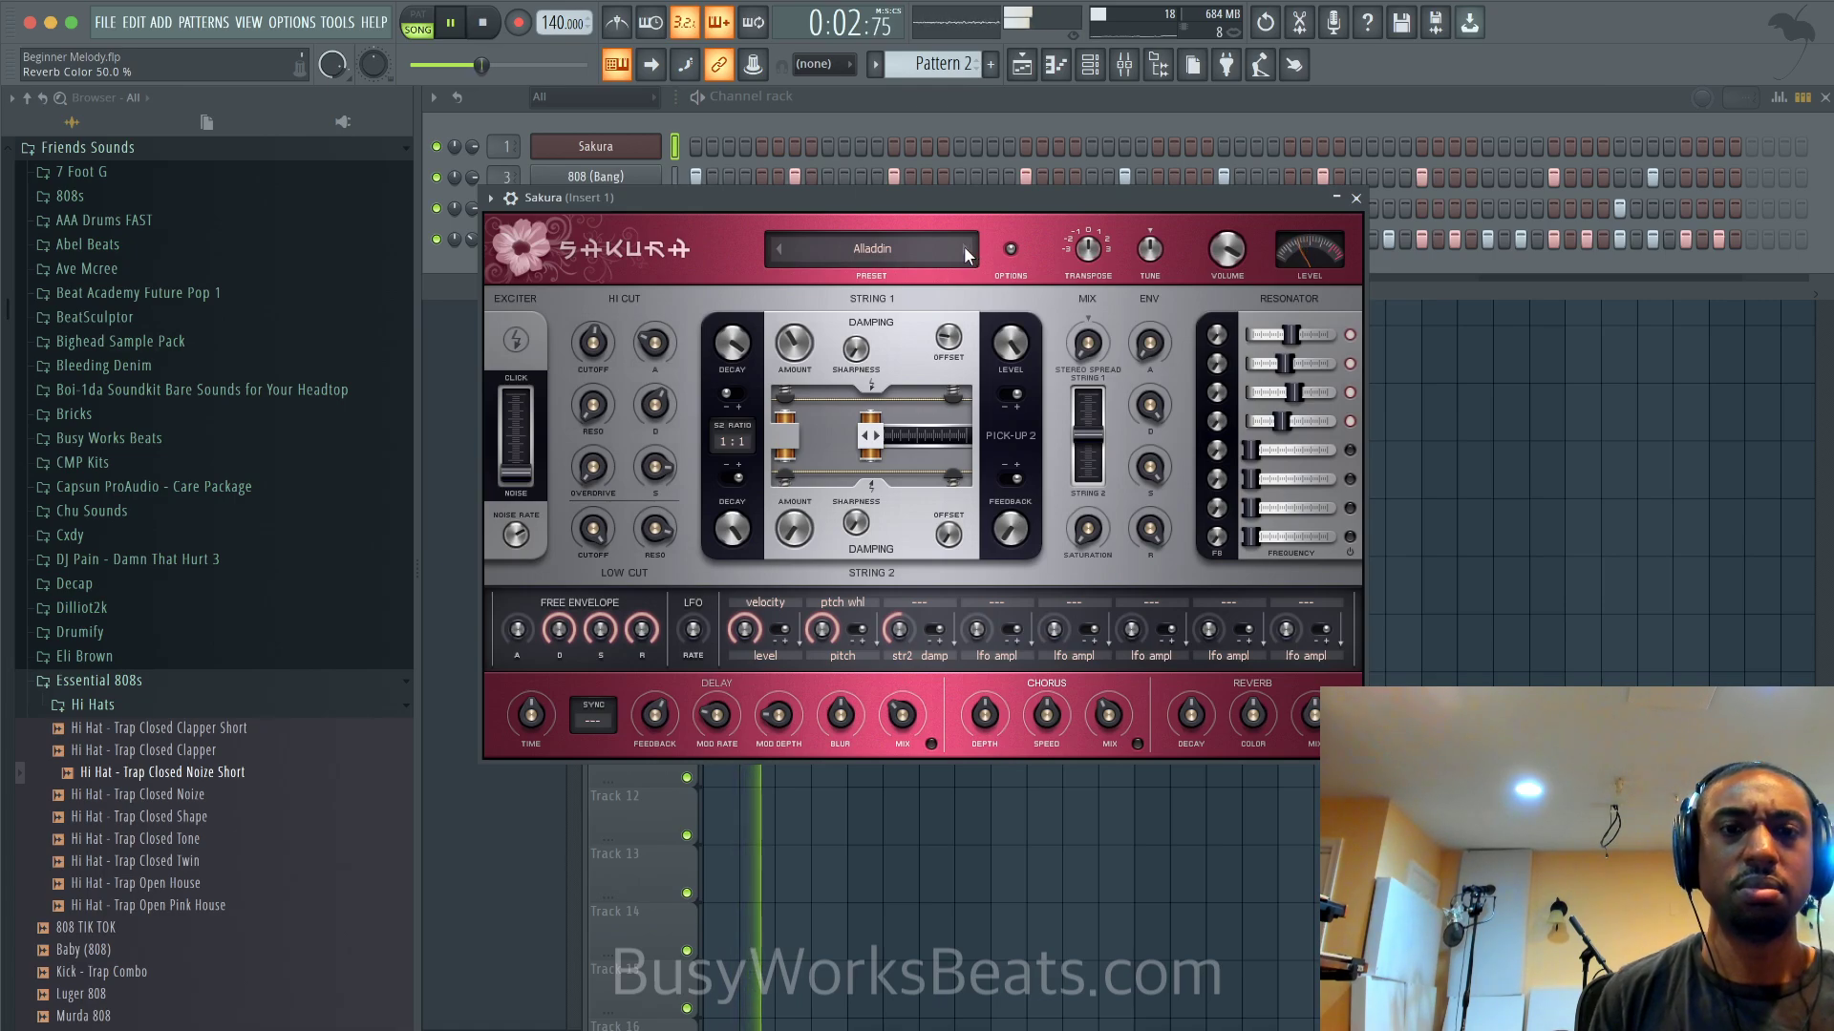
pyautogui.click(967, 250)
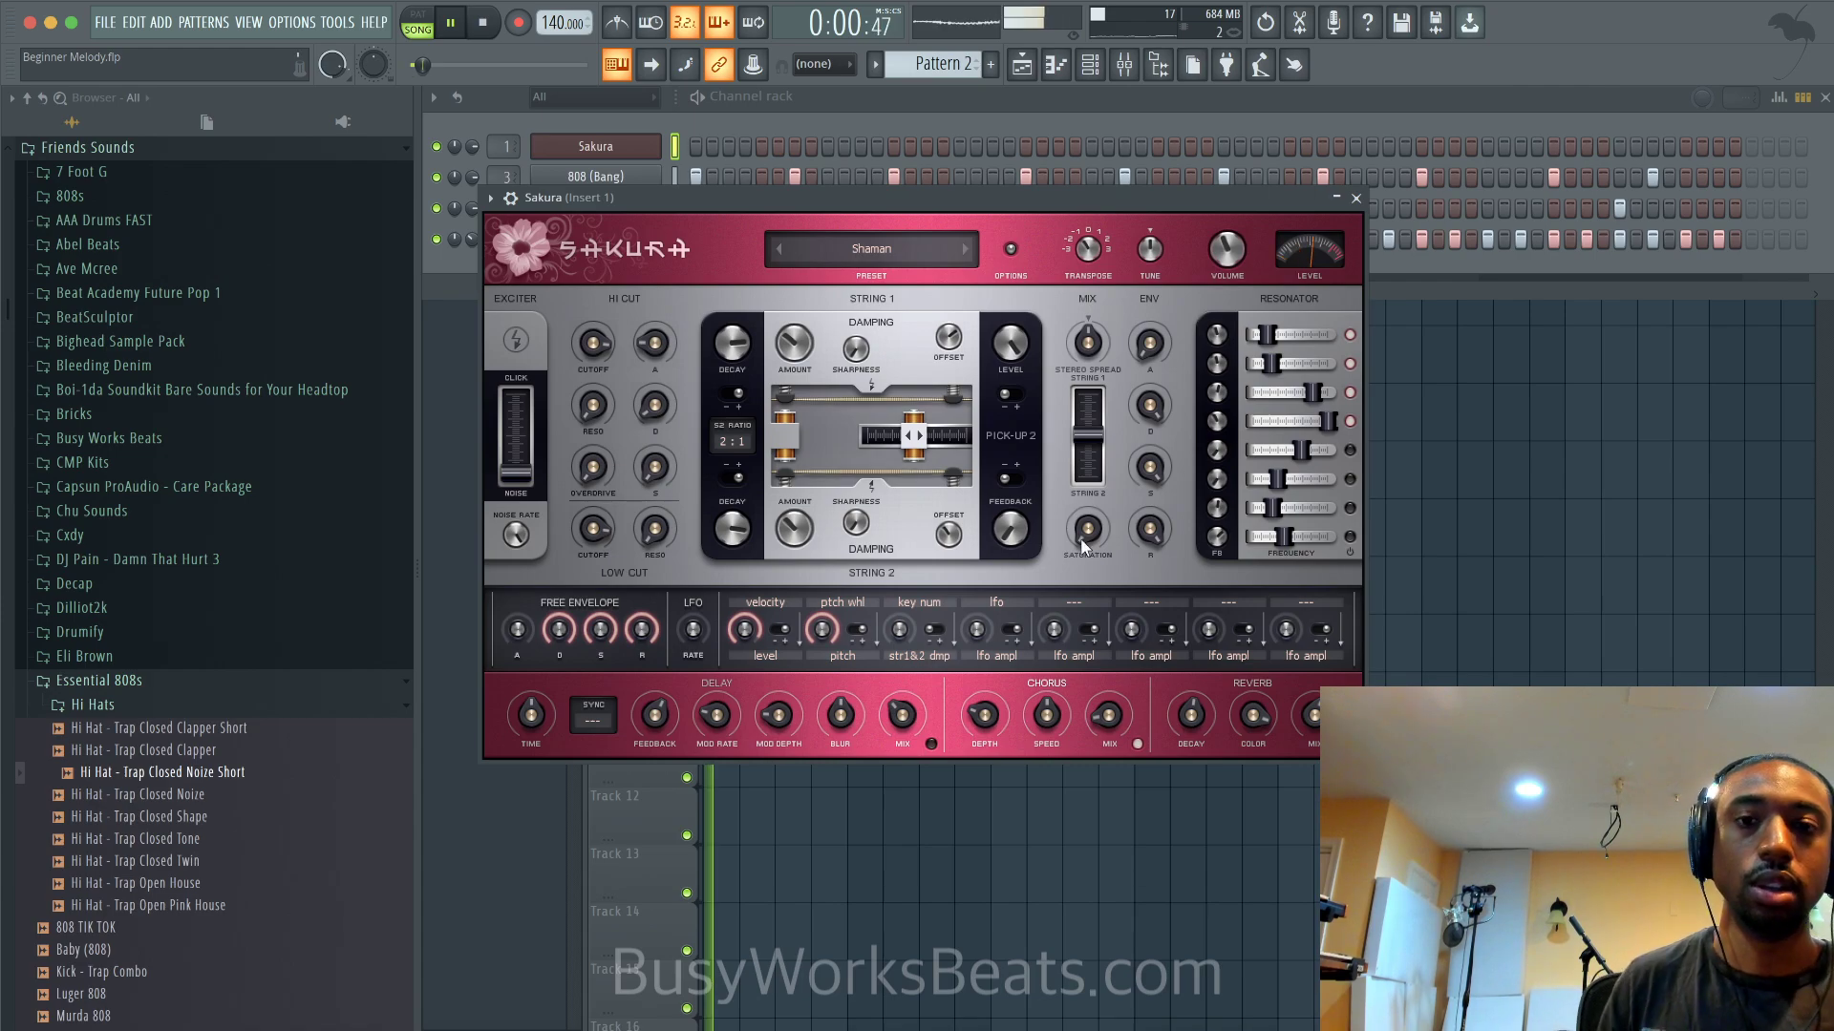
pyautogui.click(1356, 198)
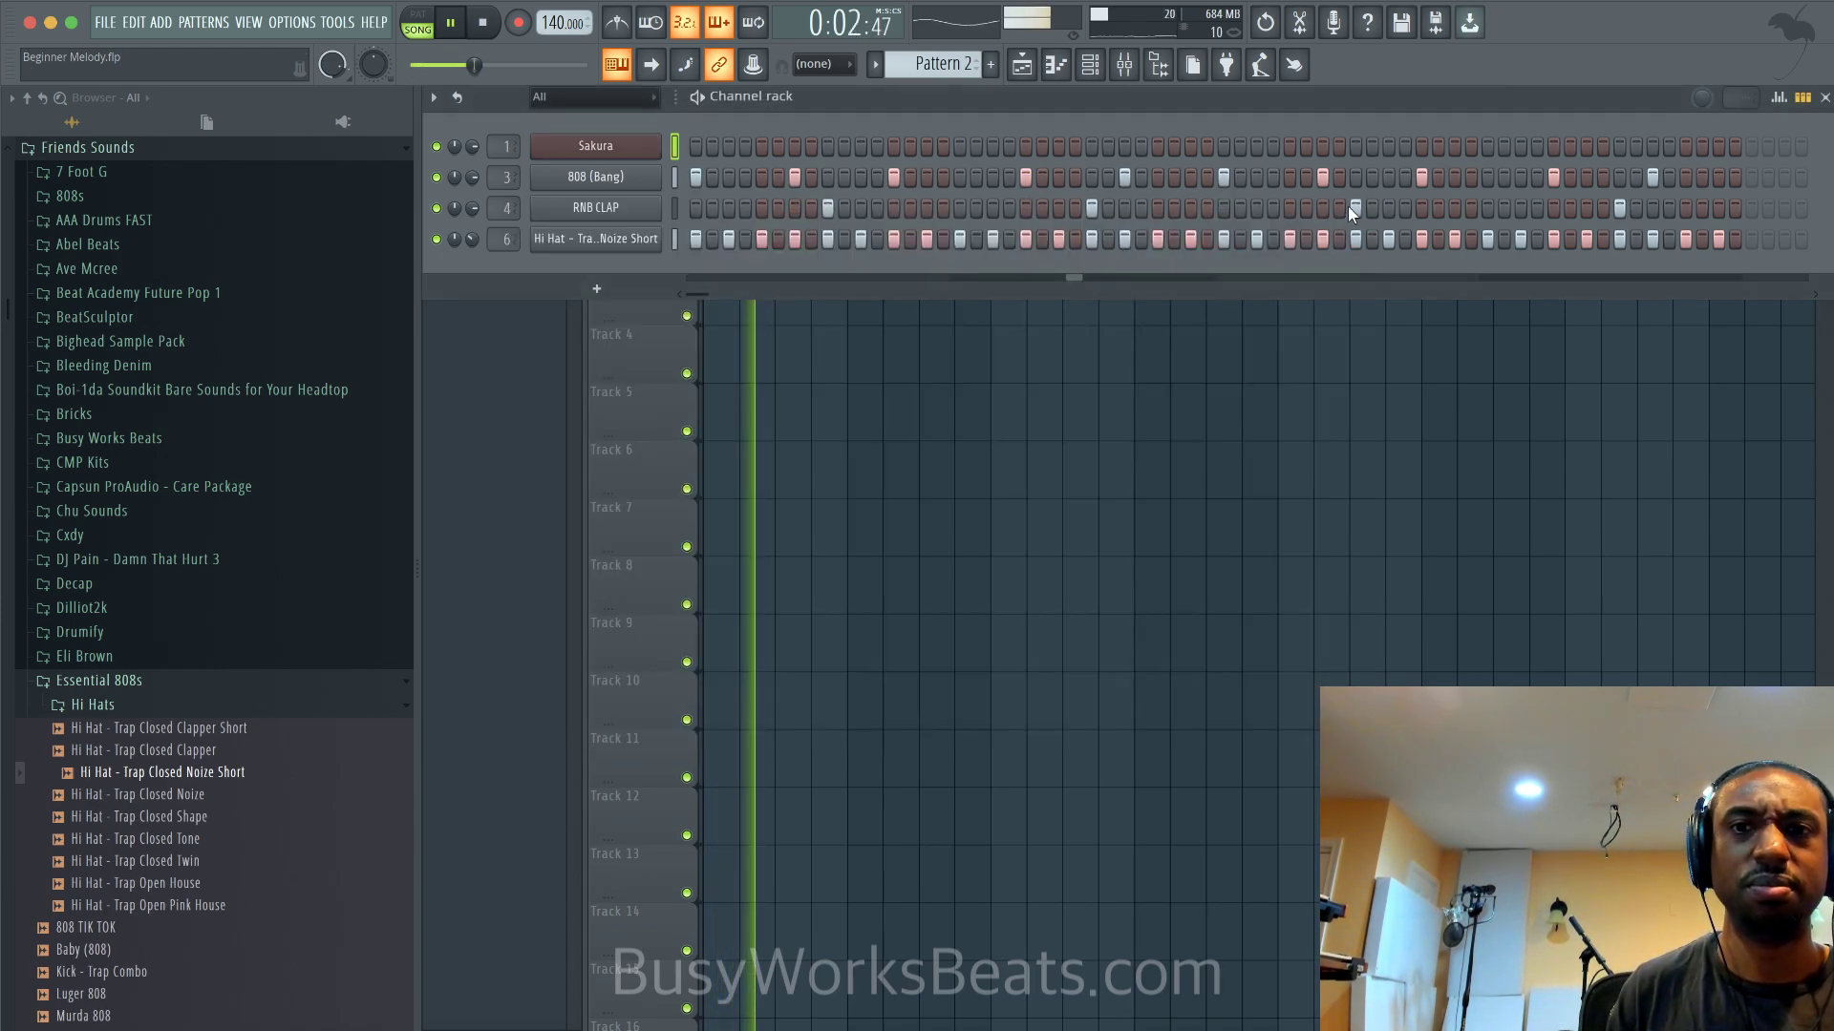
# Check the 808 (Bang) channel's volume and miscellaneous settings
pyautogui.click(595, 176)
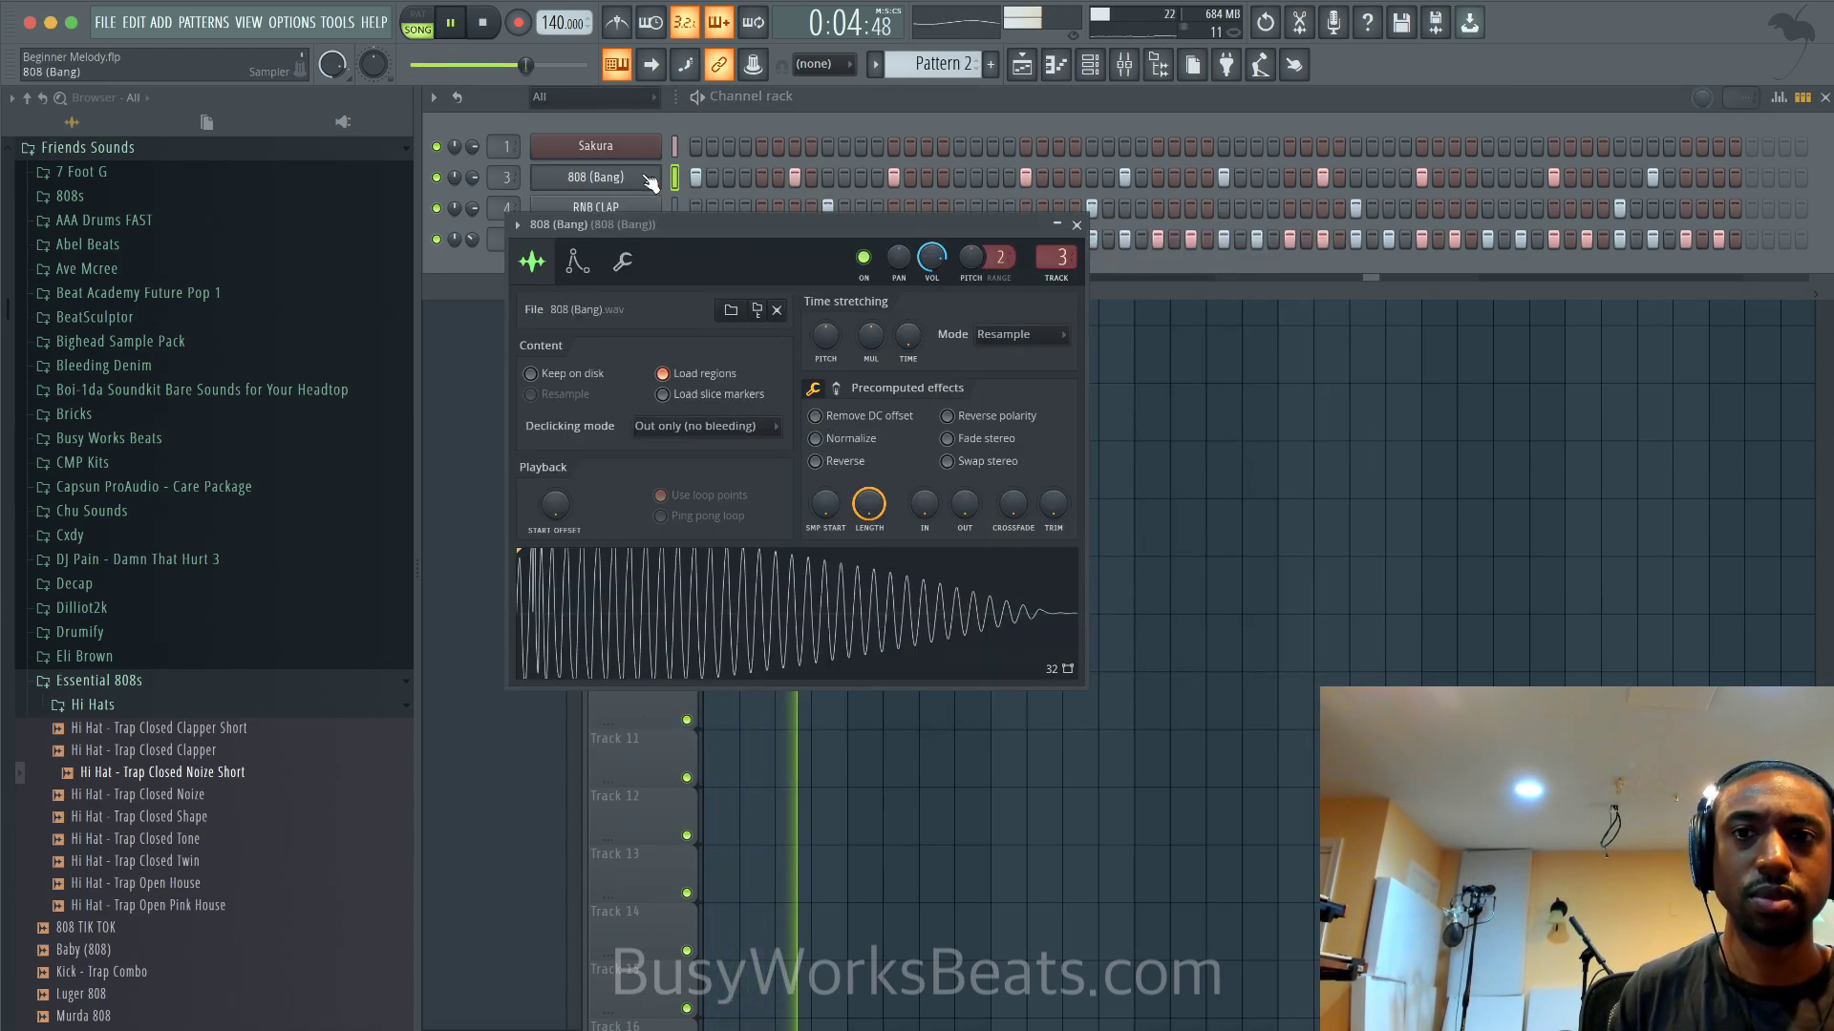
pyautogui.click(622, 261)
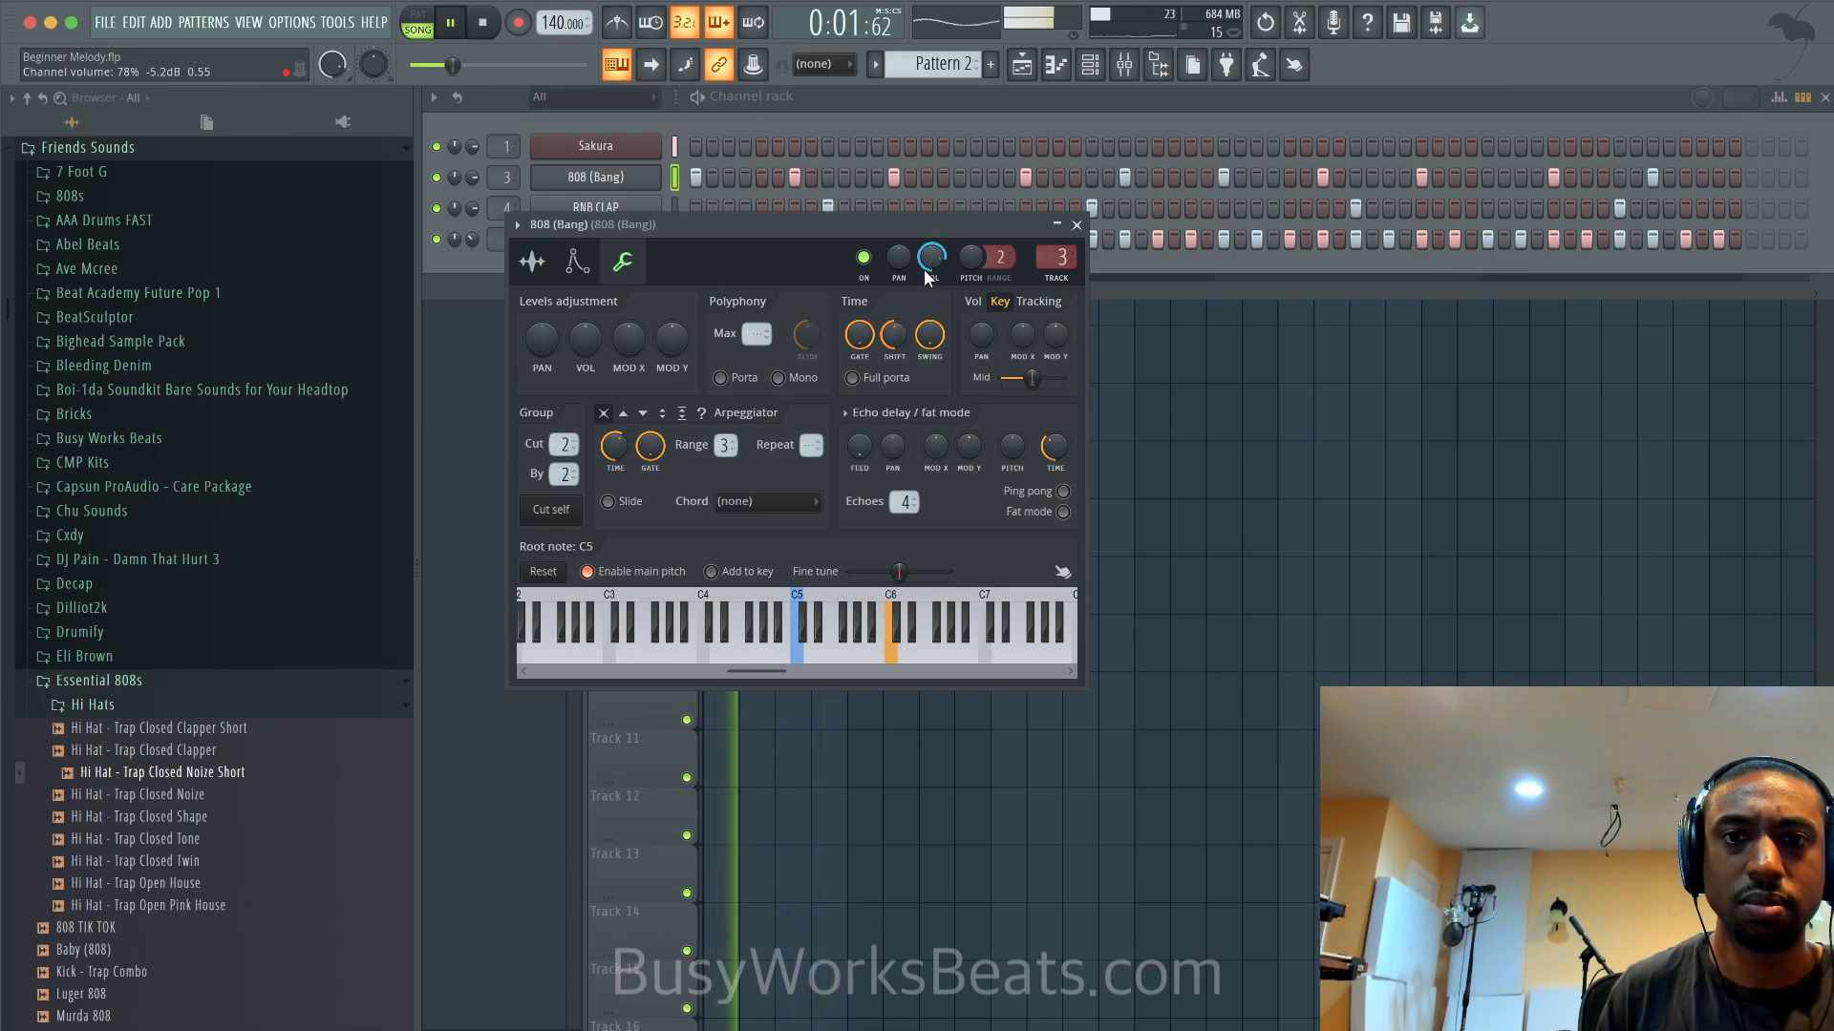
pyautogui.click(1077, 225)
# Set the RNB CLAP channel's fine time shift to 0:03 and close its settings
pyautogui.click(635, 208)
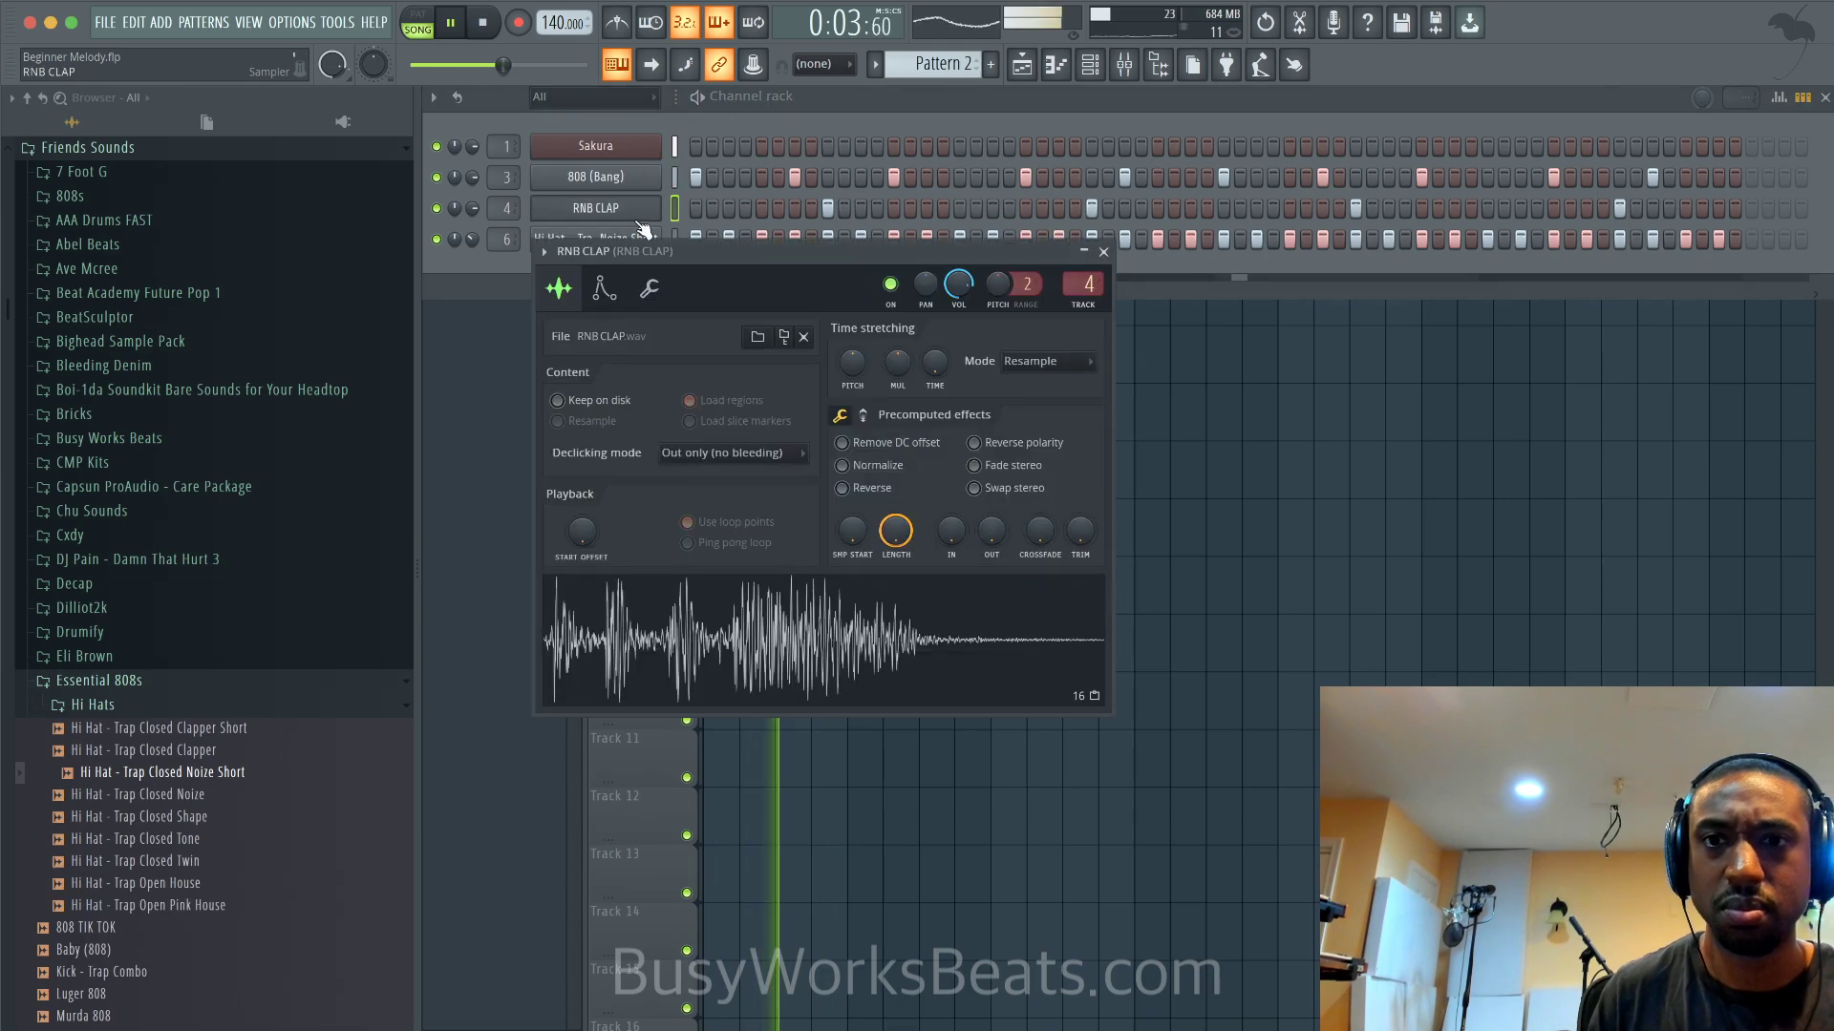
pyautogui.click(649, 288)
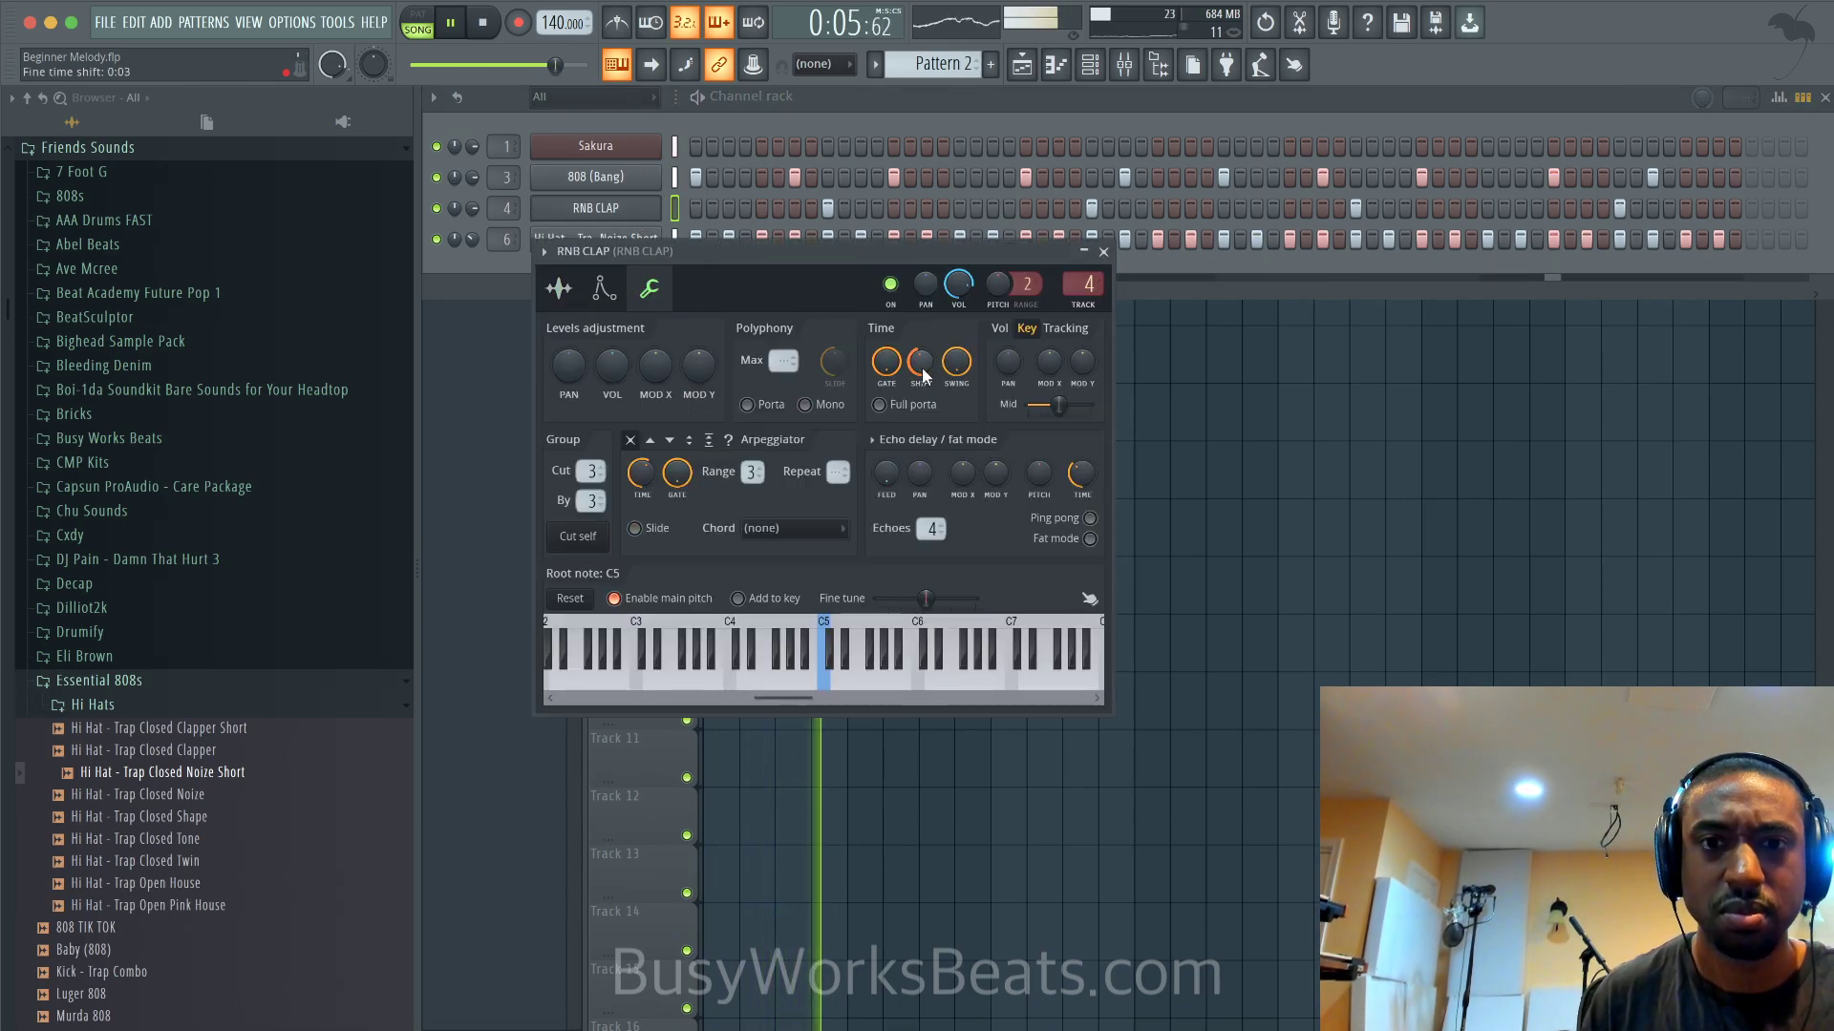
pyautogui.click(1104, 253)
pyautogui.click(625, 209)
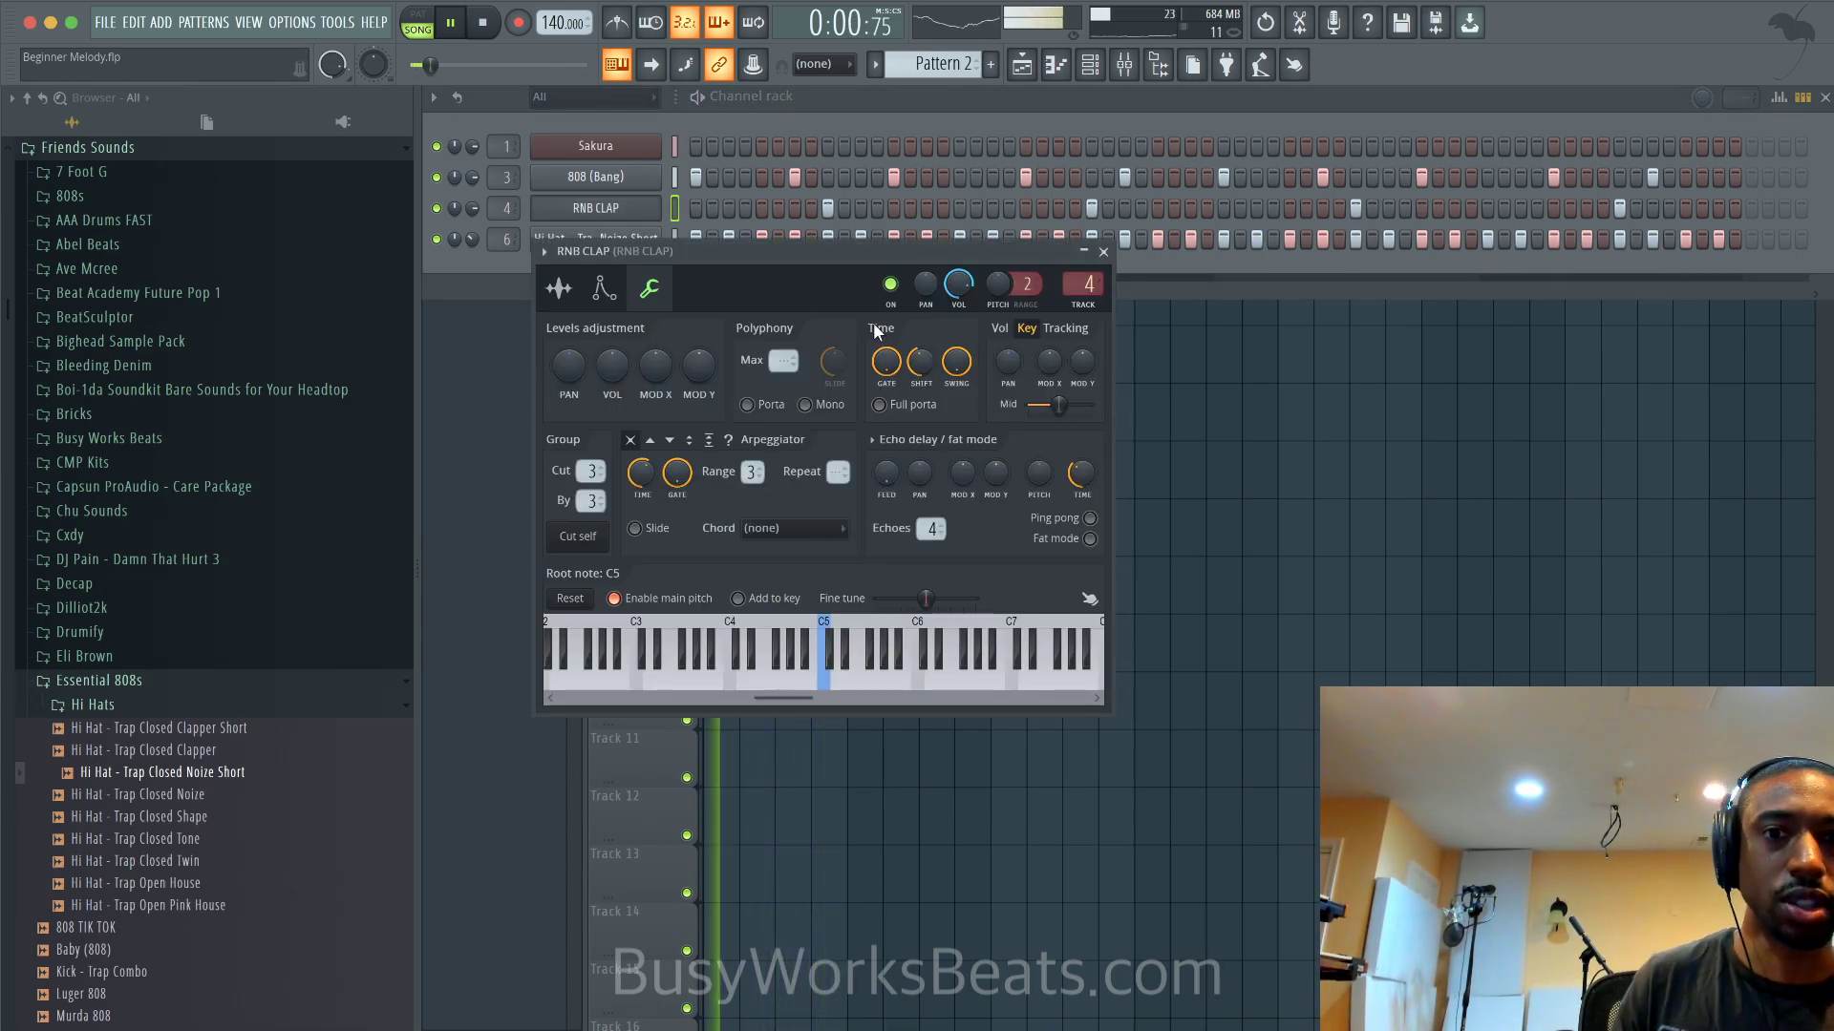
pyautogui.click(1104, 253)
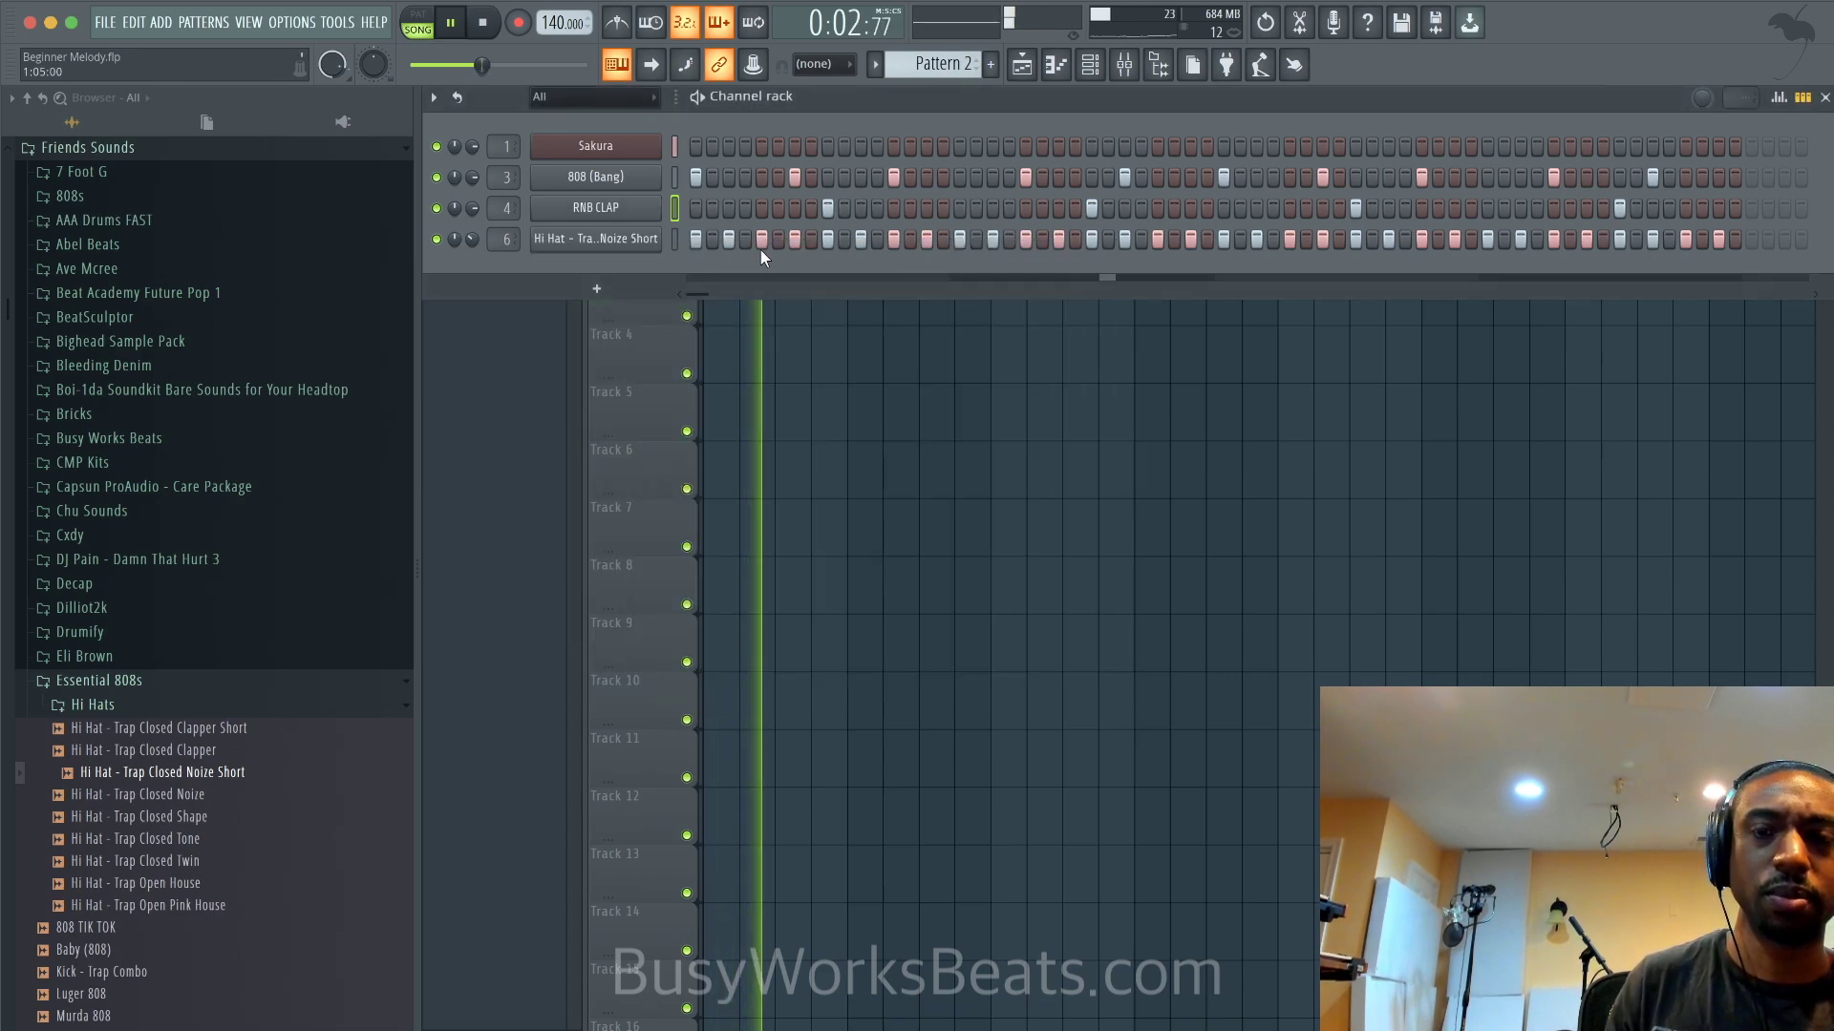
# Transpose all 808 (Bang) notes down two semitones to A#5 and lower the 808 channel volume to 61%
pyautogui.click(585, 179)
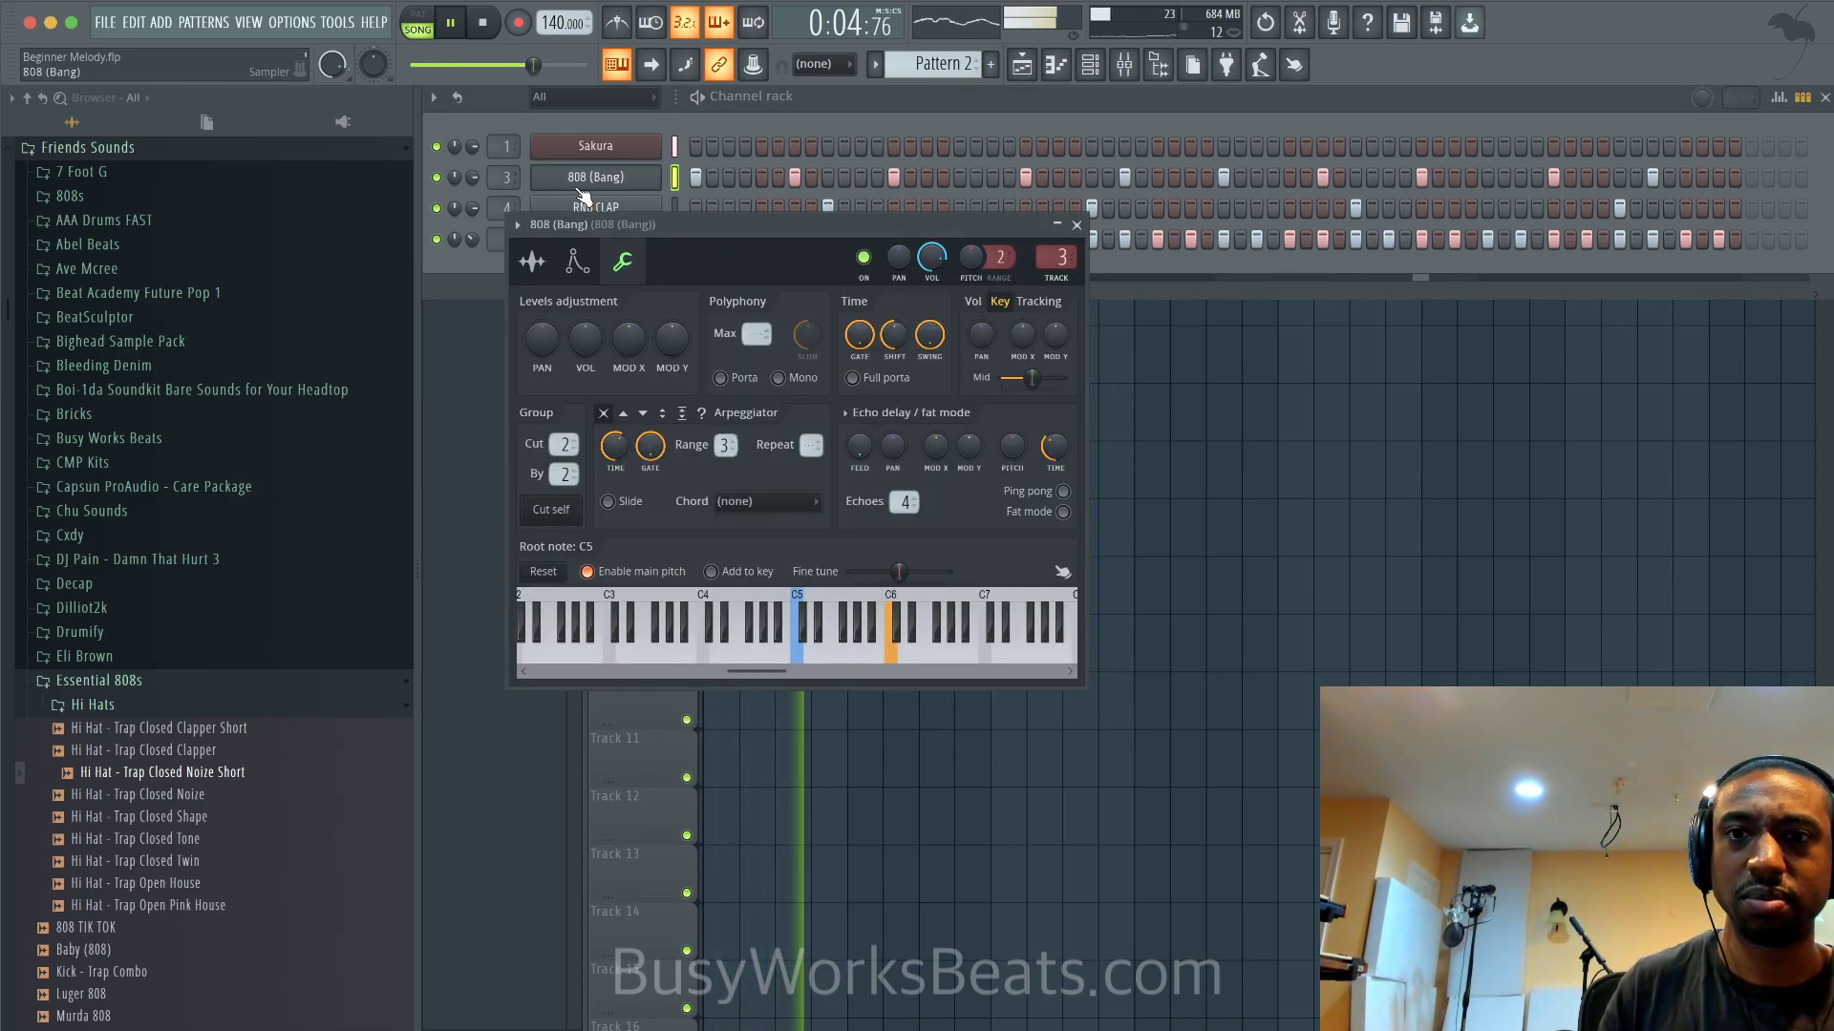
pyautogui.rightClick(653, 191)
pyautogui.click(697, 182)
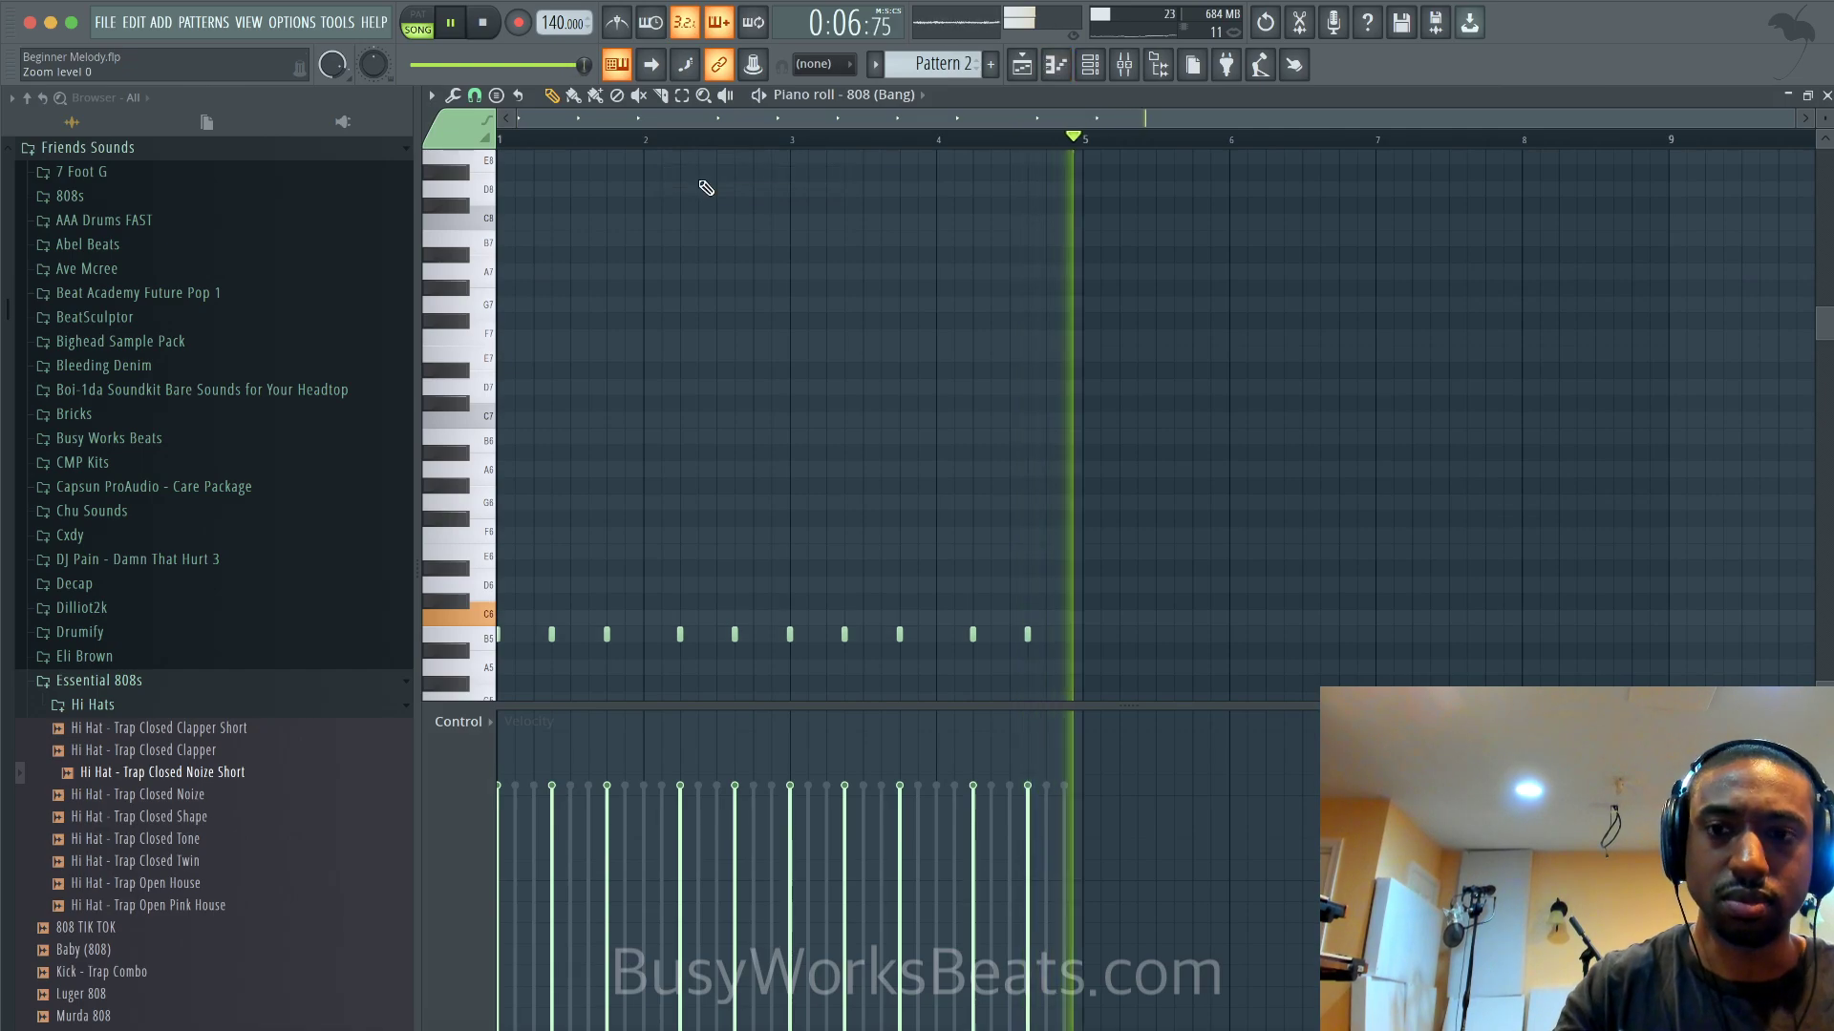
pyautogui.hotkey('shift', 'Down')
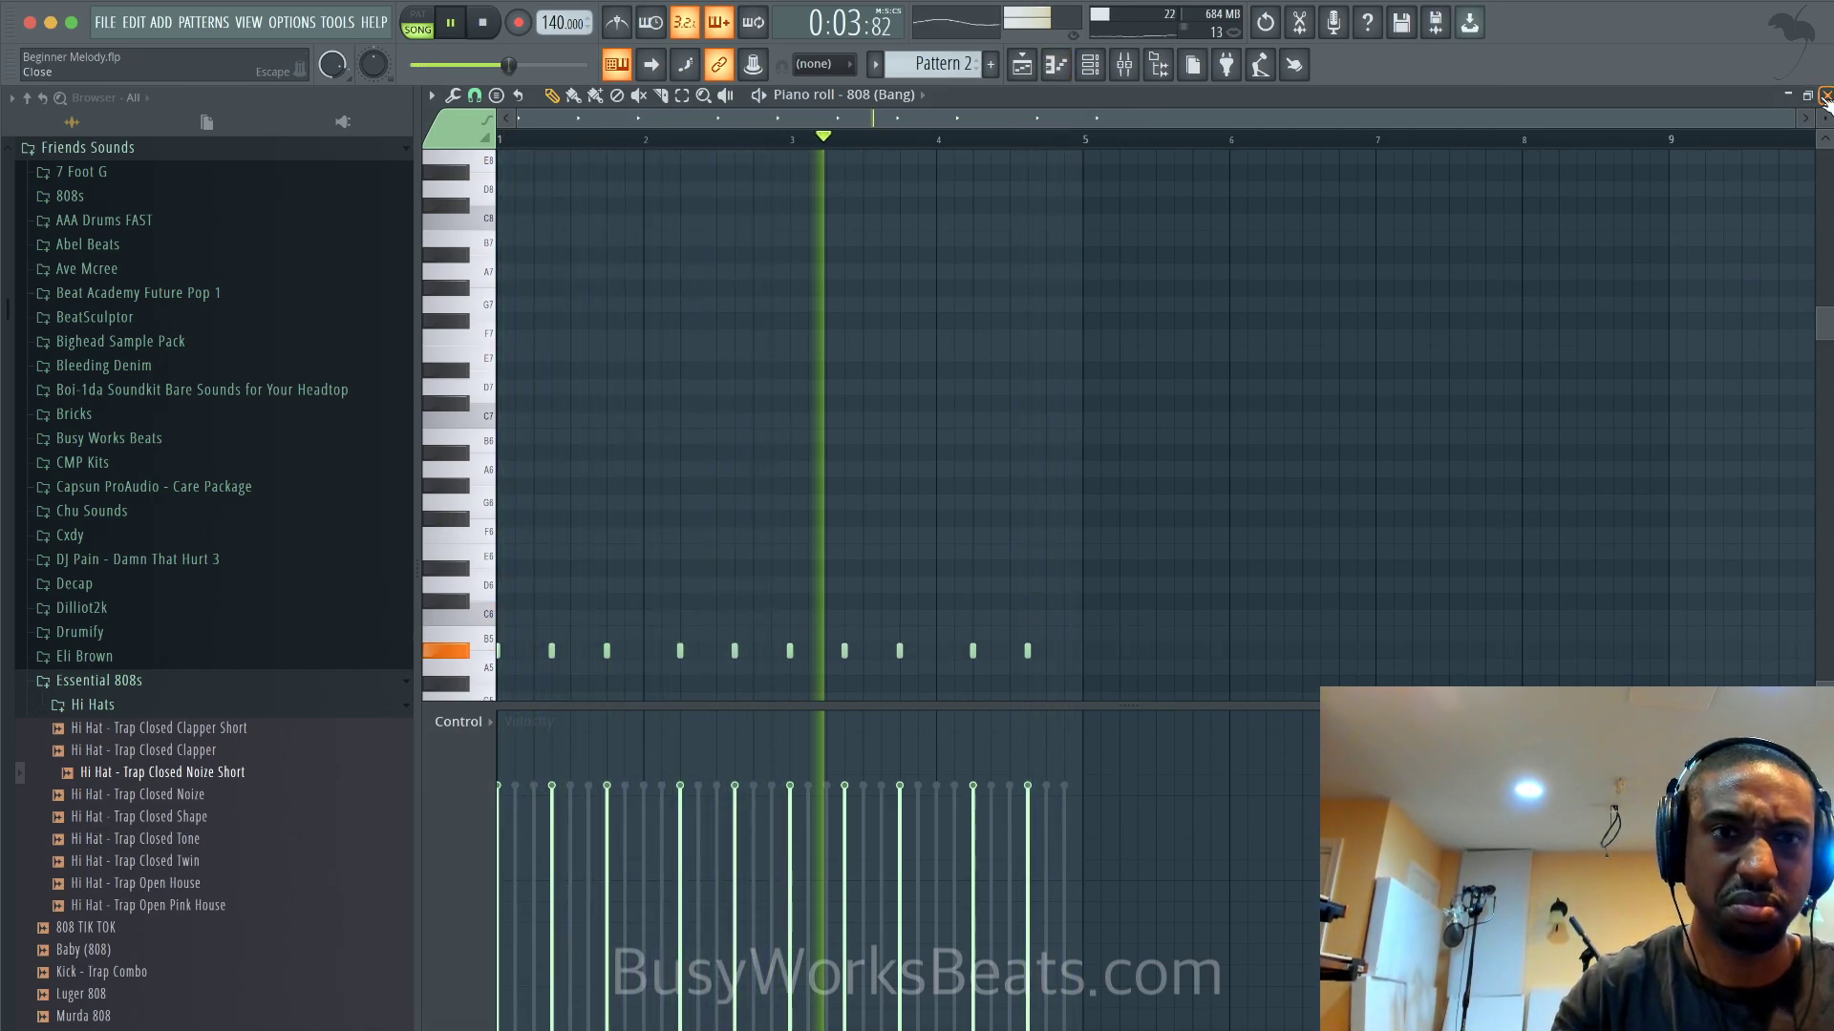
pyautogui.click(1826, 95)
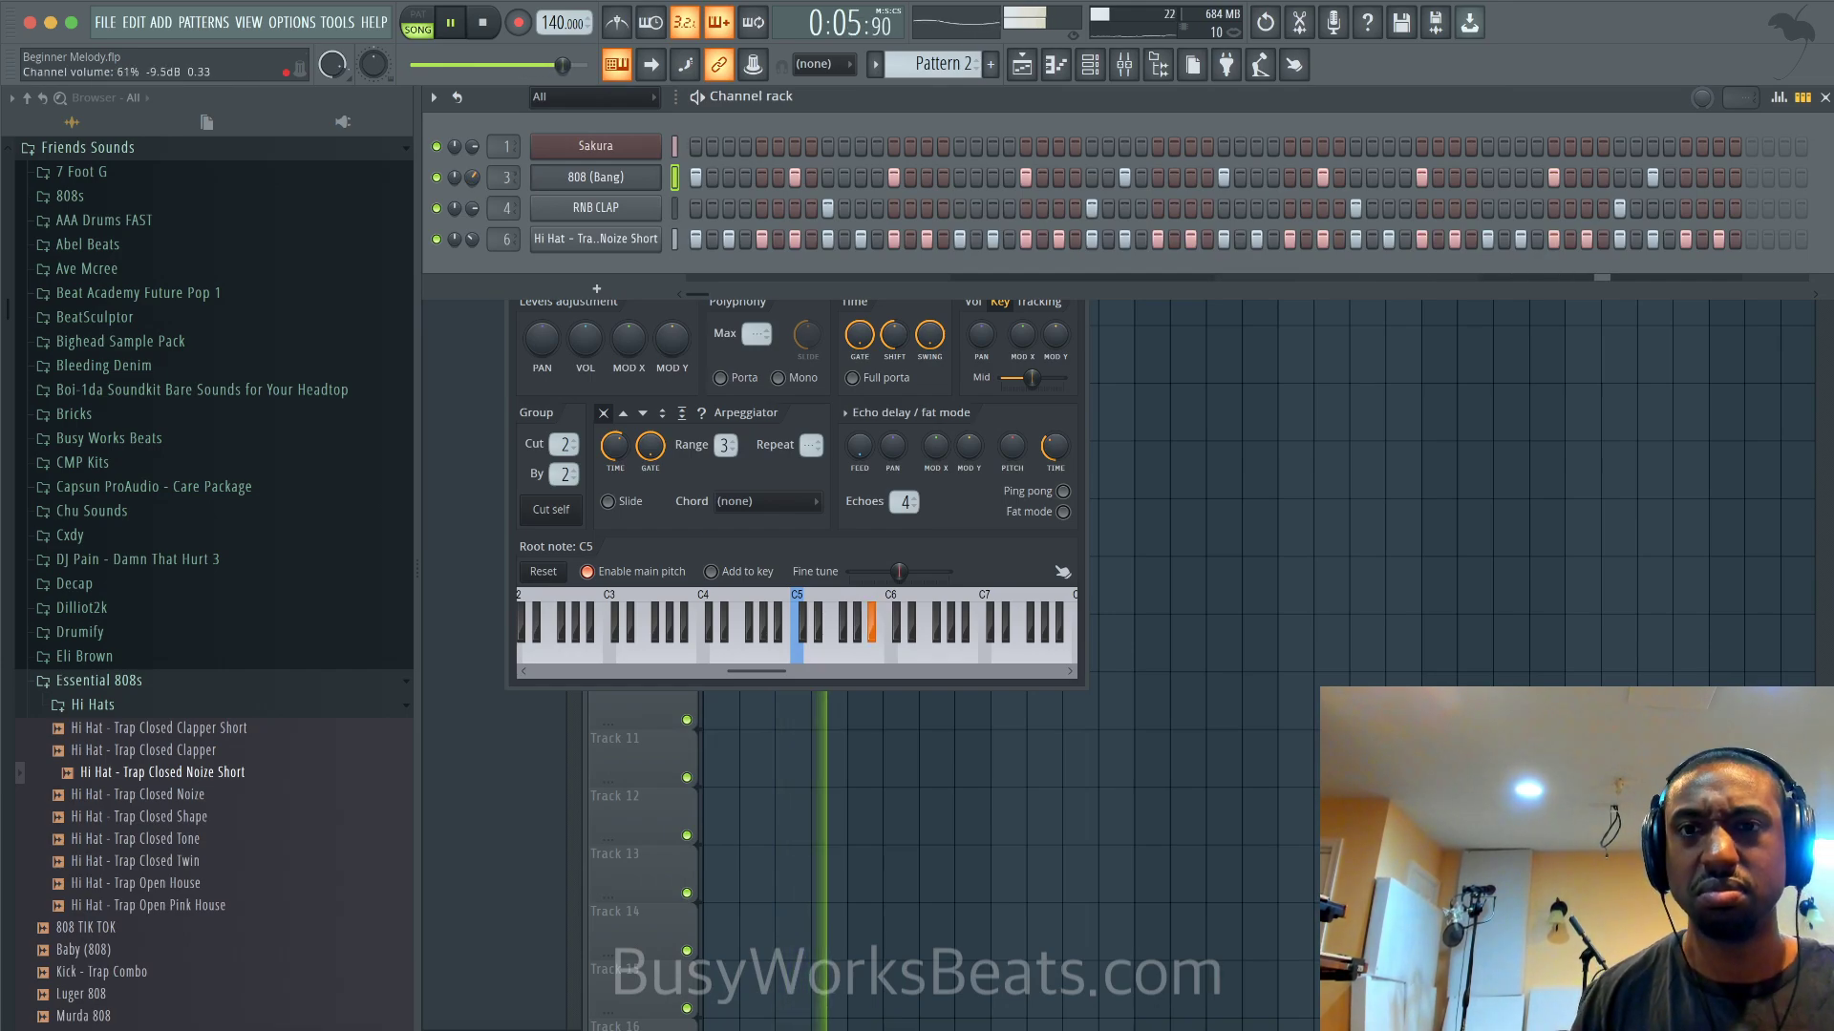
# Return to the playlist and stop the song
pyautogui.press('F5')
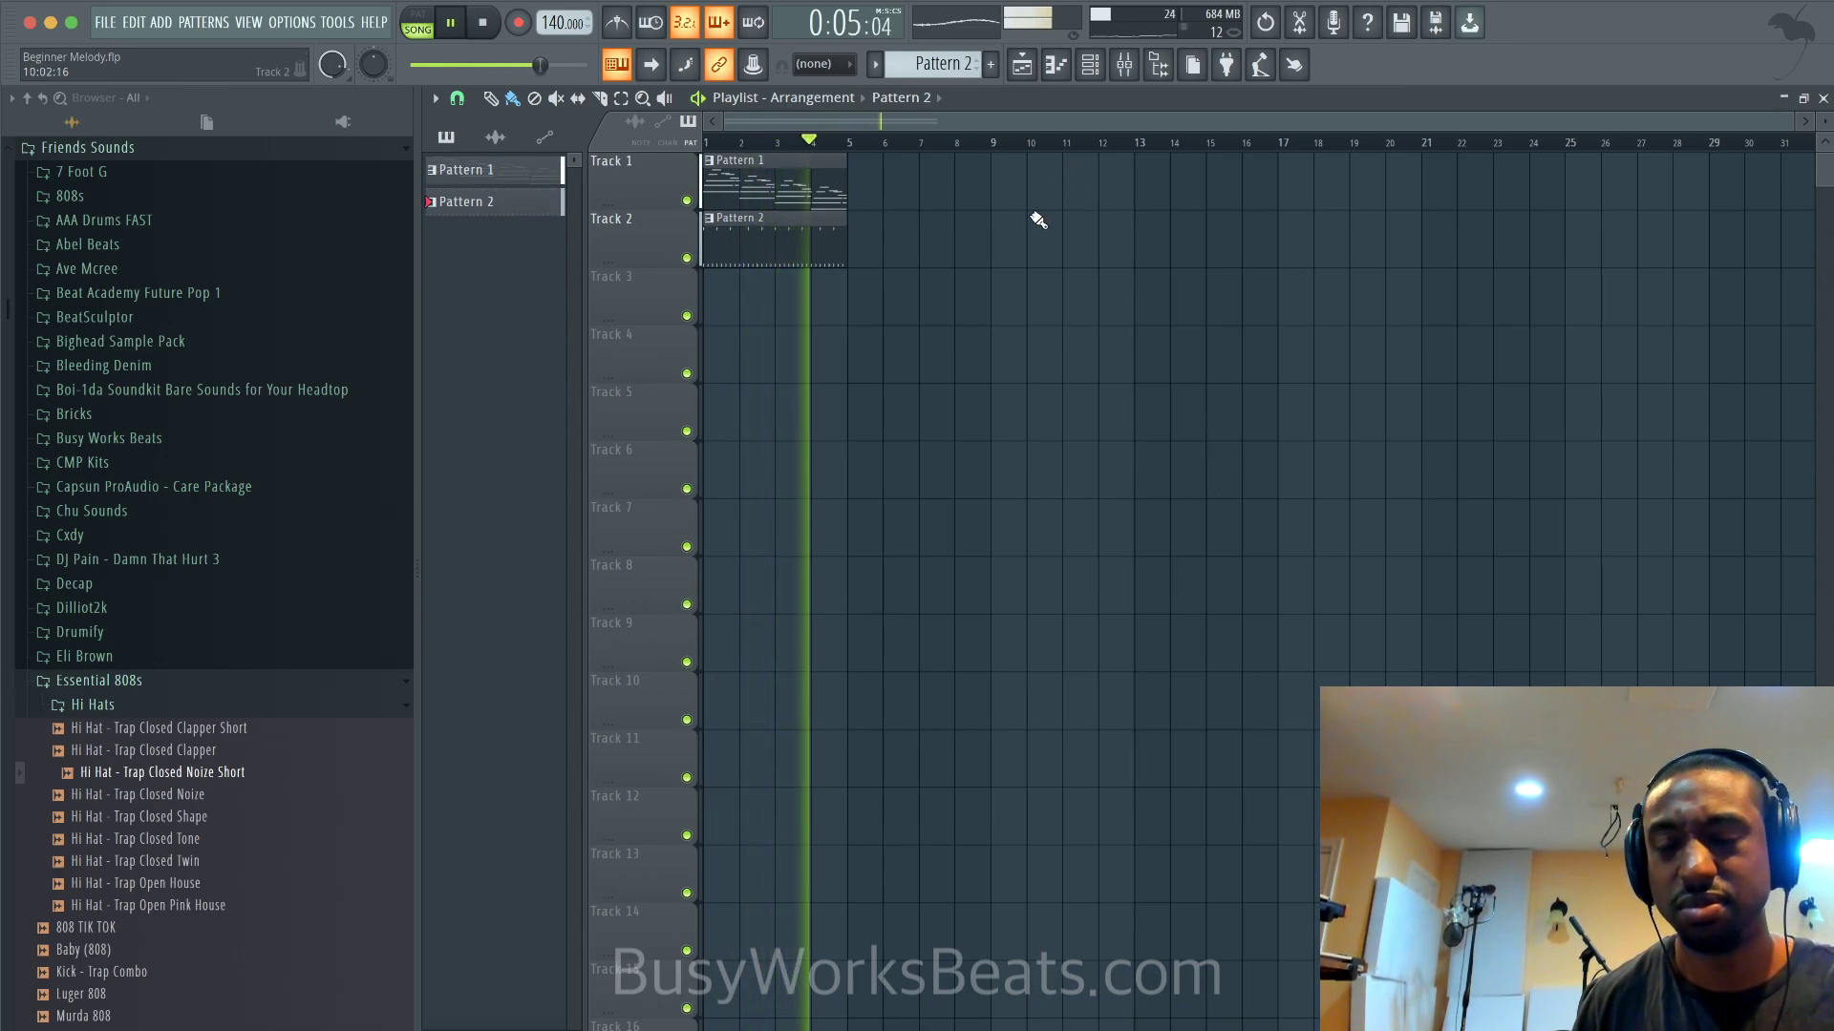
pyautogui.press('space')
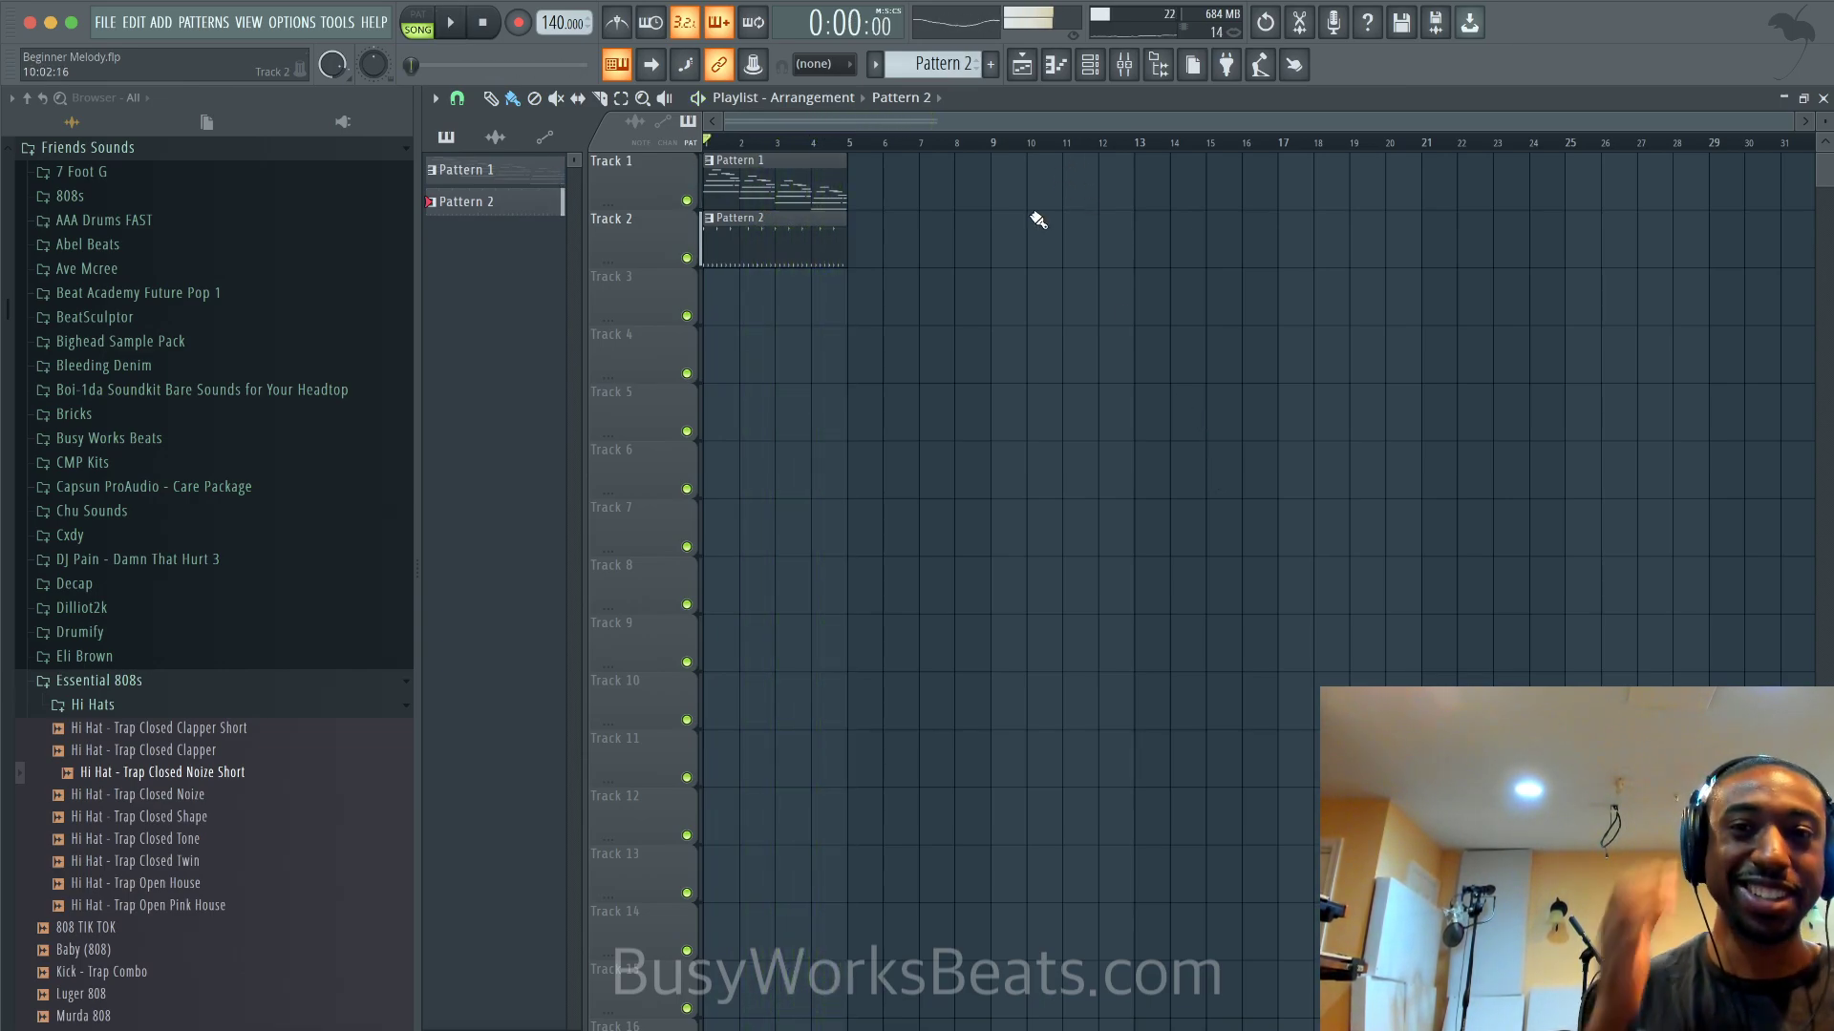